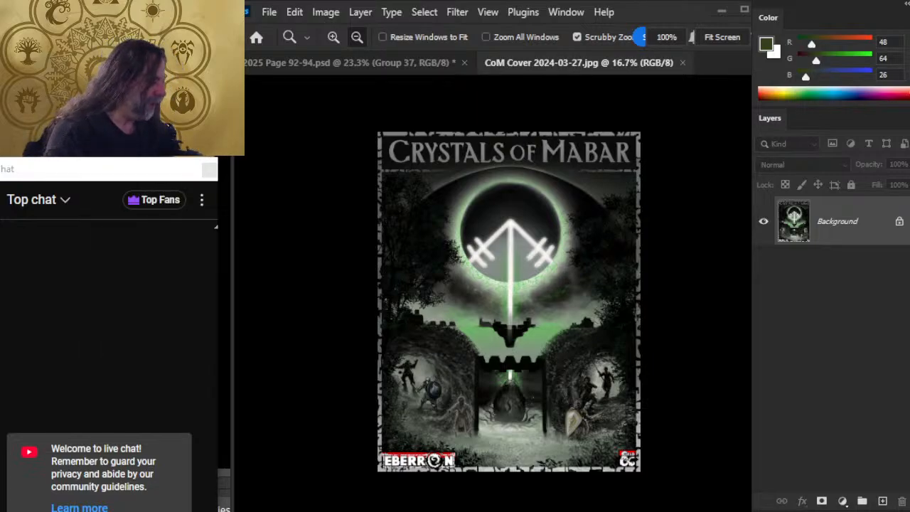
Switch to the YouTube page of the live stream in Chrome and like the stream
{"action": "key", "text": "alt+Tab"}
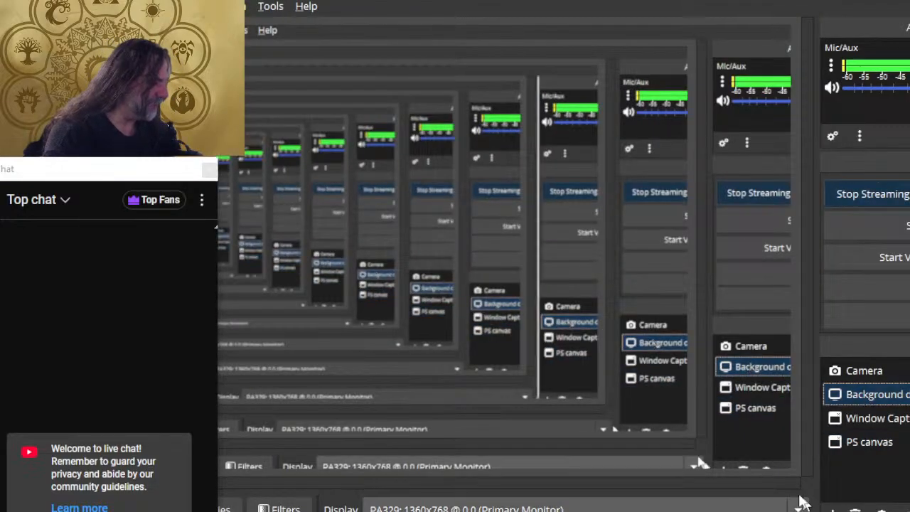
{"action": "key", "text": "alt+Tab"}
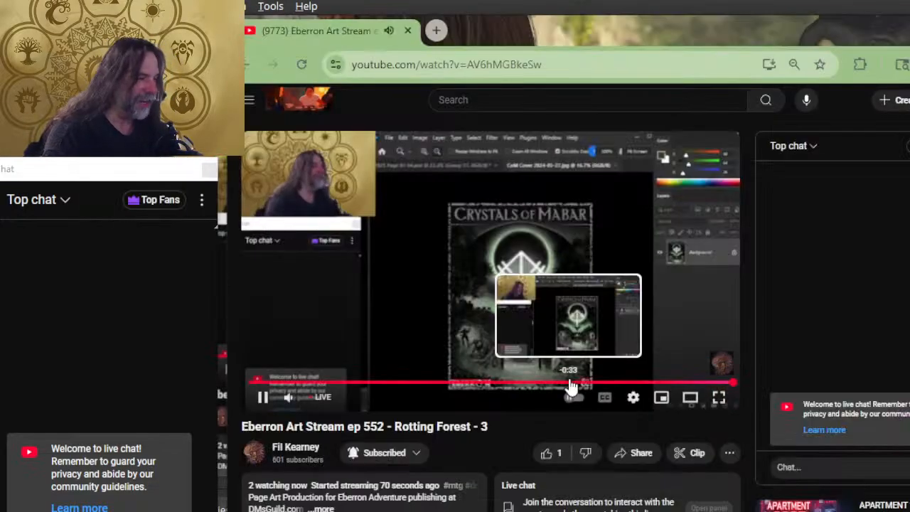
{"action": "left_click", "coordinate": [546, 455]}
Expand the stream's description and look through its product, community and support links
{"action": "scroll", "coordinate": [342, 406], "scroll_direction": "down", "scroll_amount": 2}
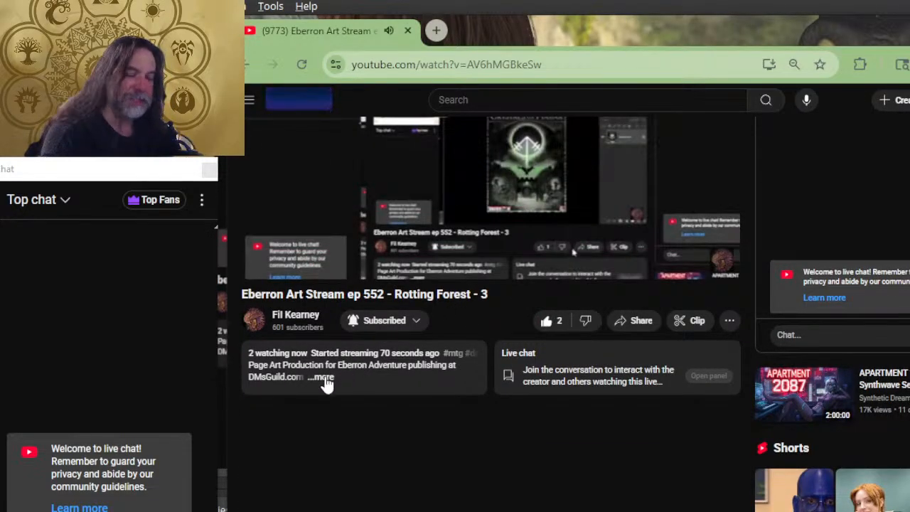
{"action": "left_click", "coordinate": [327, 380]}
{"action": "scroll", "coordinate": [358, 335], "scroll_direction": "down", "scroll_amount": 6}
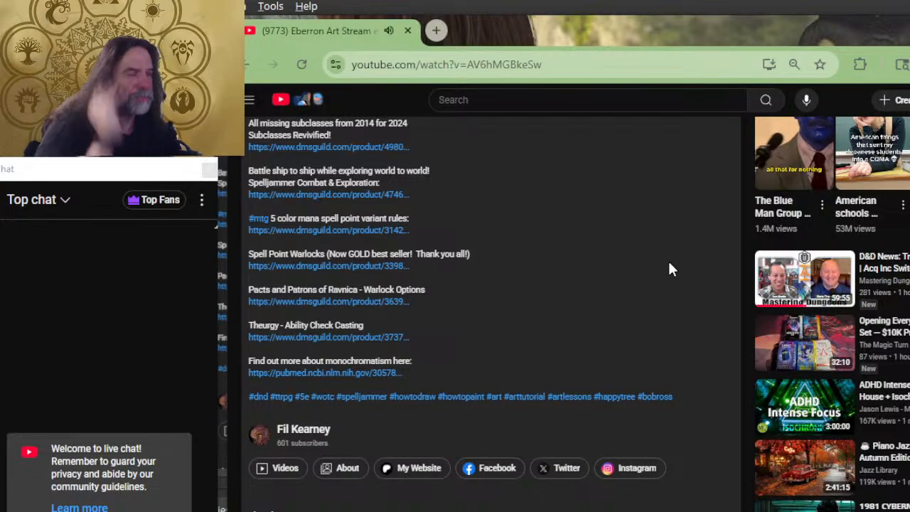
{"action": "scroll", "coordinate": [670, 266], "scroll_direction": "up", "scroll_amount": 6}
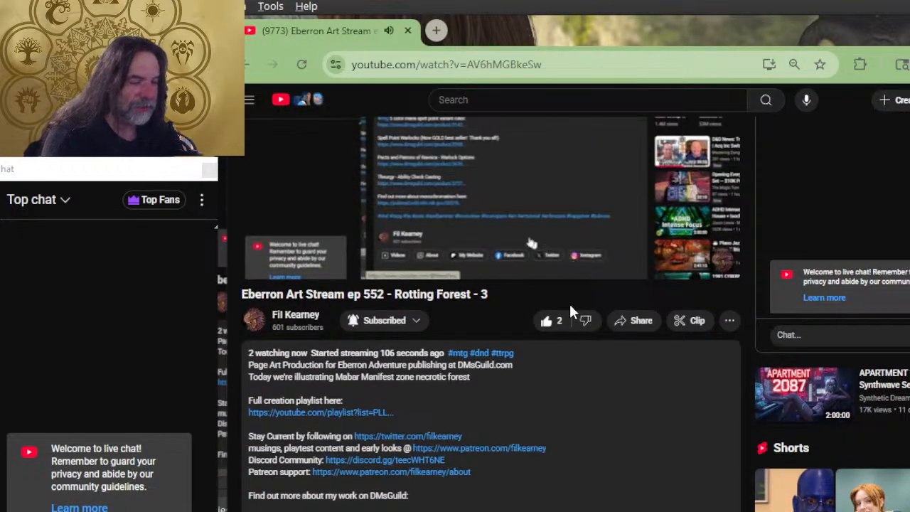
{"action": "scroll", "coordinate": [566, 309], "scroll_direction": "up", "scroll_amount": 2}
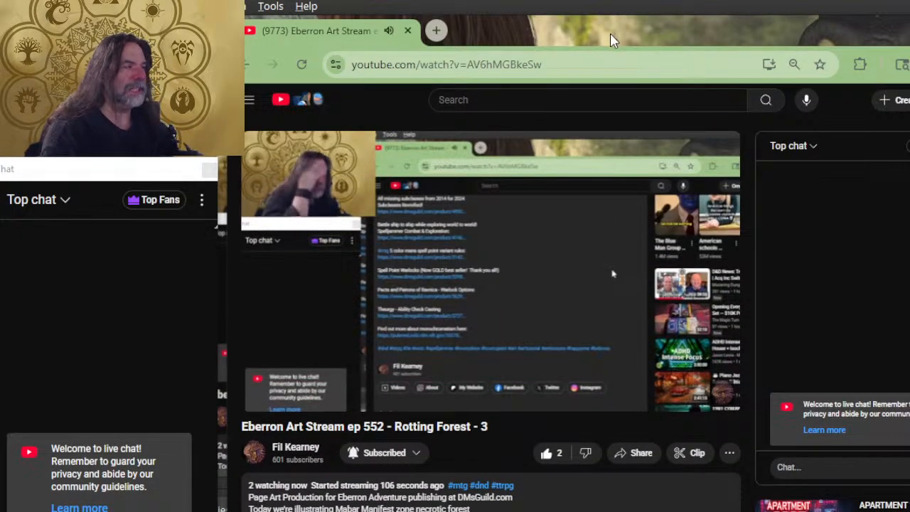
Move the browser window lower, then switch to Photoshop and close the CoM Cover 2024-03-27.jpg document
{"action": "left_click_drag", "start_coordinate": [610, 33], "coordinate": [594, 87]}
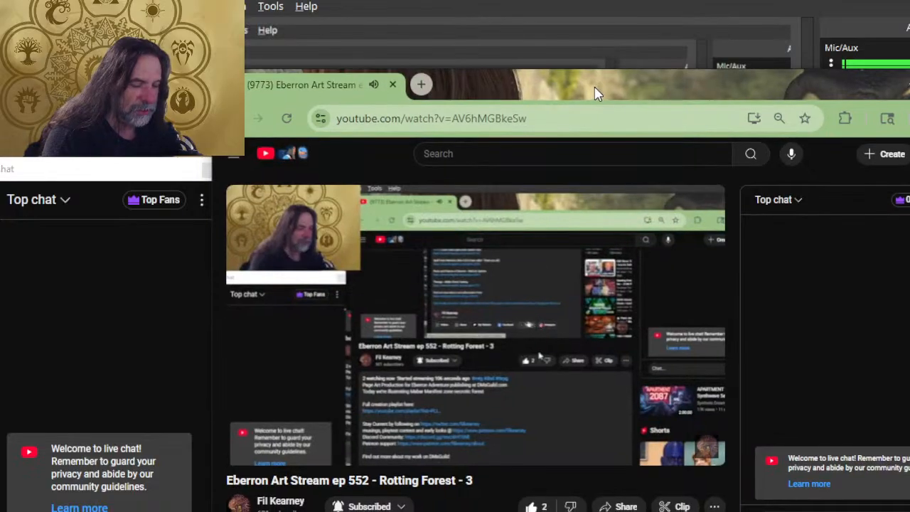
{"action": "key", "text": "alt+Tab"}
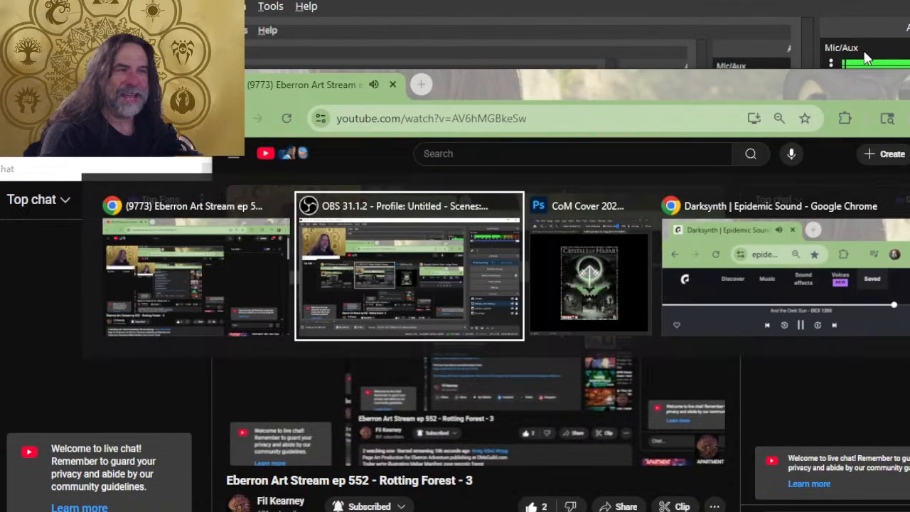
{"action": "key", "text": "alt+Tab"}
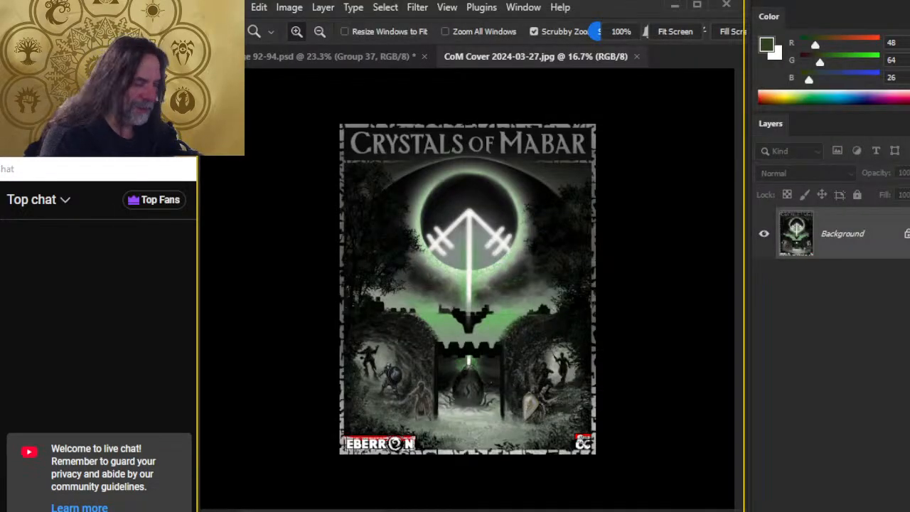
{"action": "left_click", "coordinate": [637, 56]}
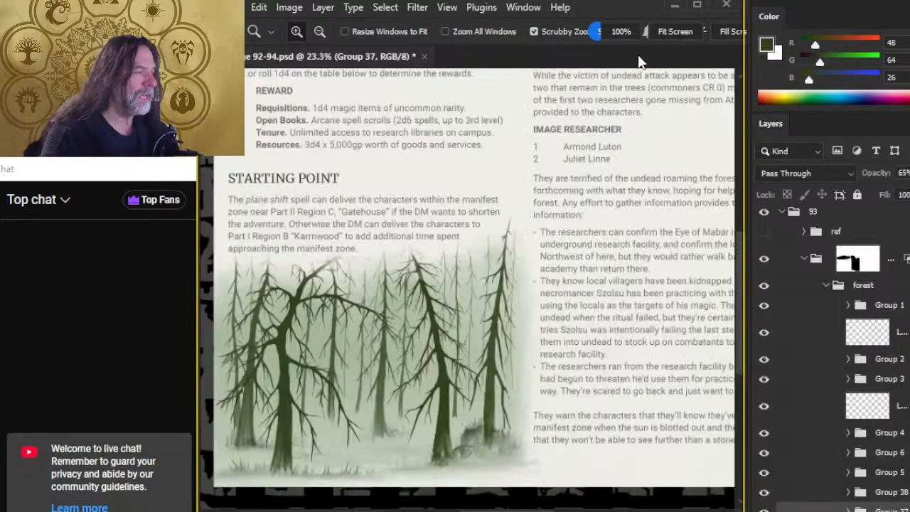
{"action": "key", "text": "alt+Tab"}
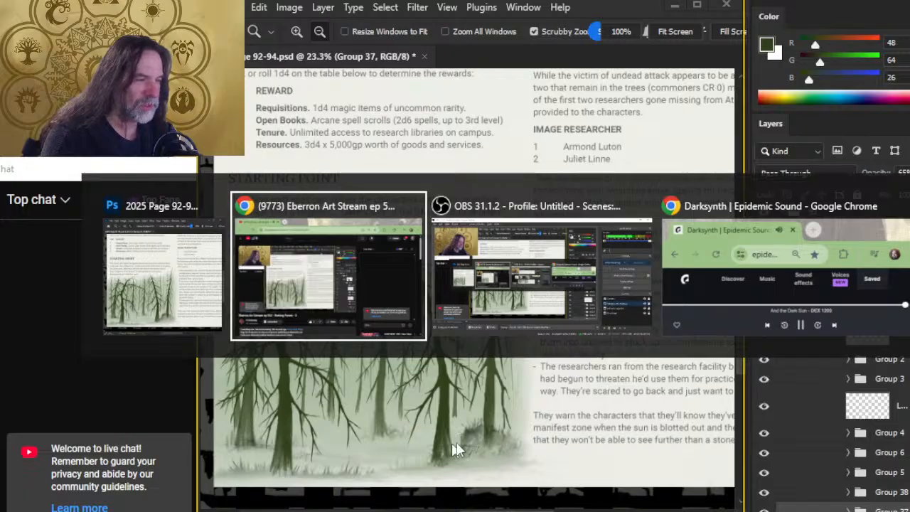
{"action": "key", "text": "alt+Tab"}
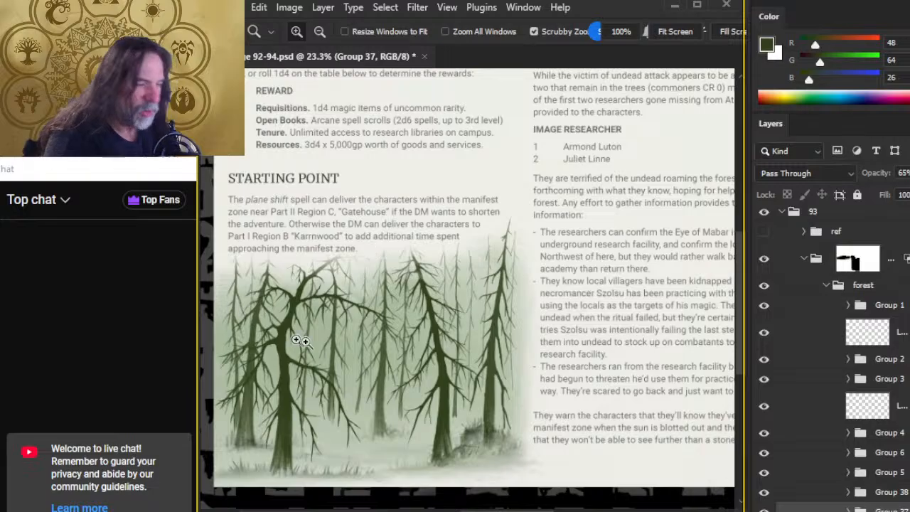
{"action": "left_click_drag", "start_coordinate": [358, 353], "coordinate": [355, 295]}
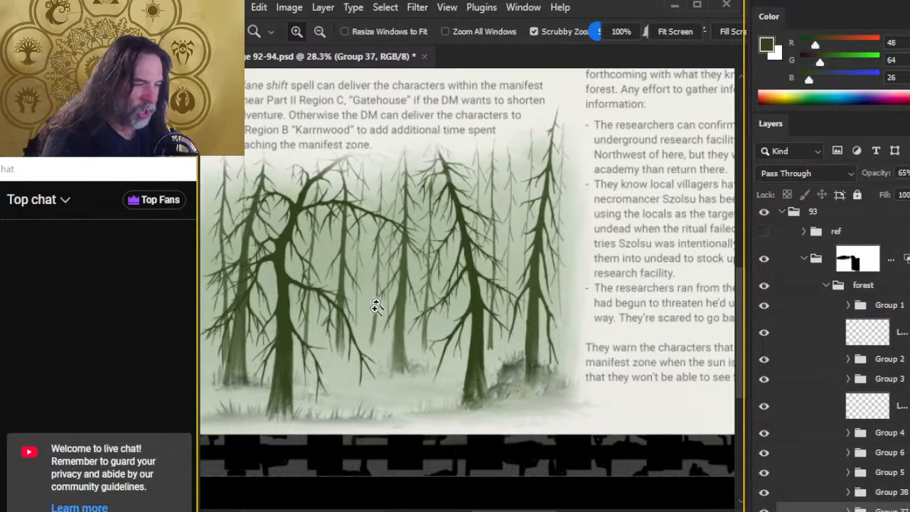
{"action": "left_click_drag", "start_coordinate": [385, 337], "coordinate": [394, 302]}
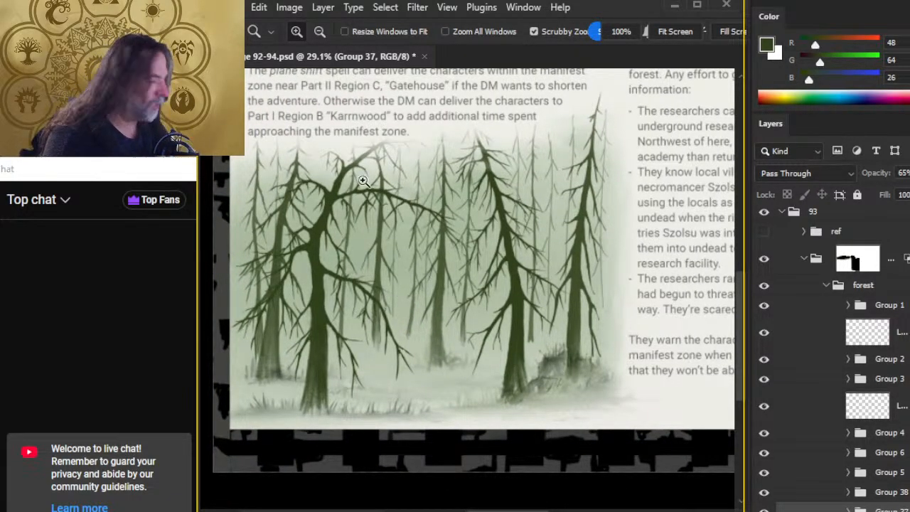
Show the ref group to examine the misty forest reference painting, hide it again, and review the tree illustration on the page
{"action": "left_click", "coordinate": [764, 231]}
{"action": "left_click_drag", "start_coordinate": [606, 244], "coordinate": [344, 337]}
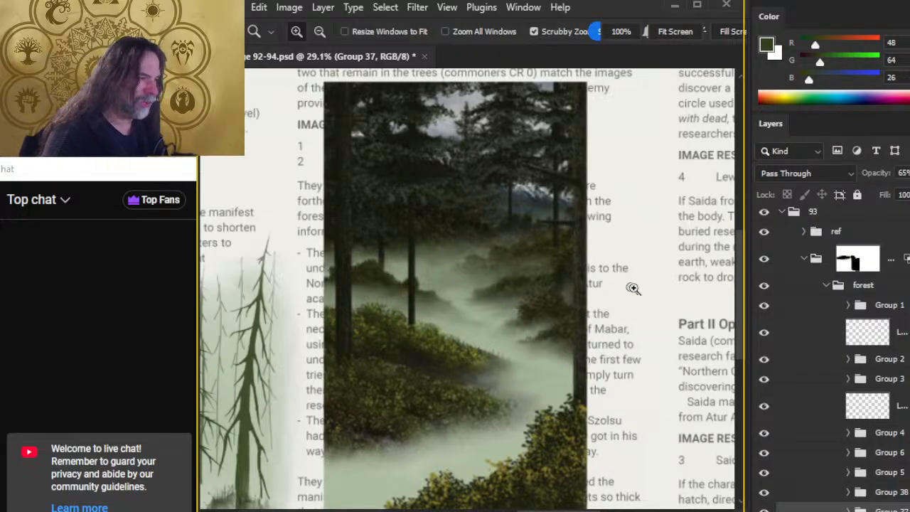
{"action": "left_click", "coordinate": [763, 235]}
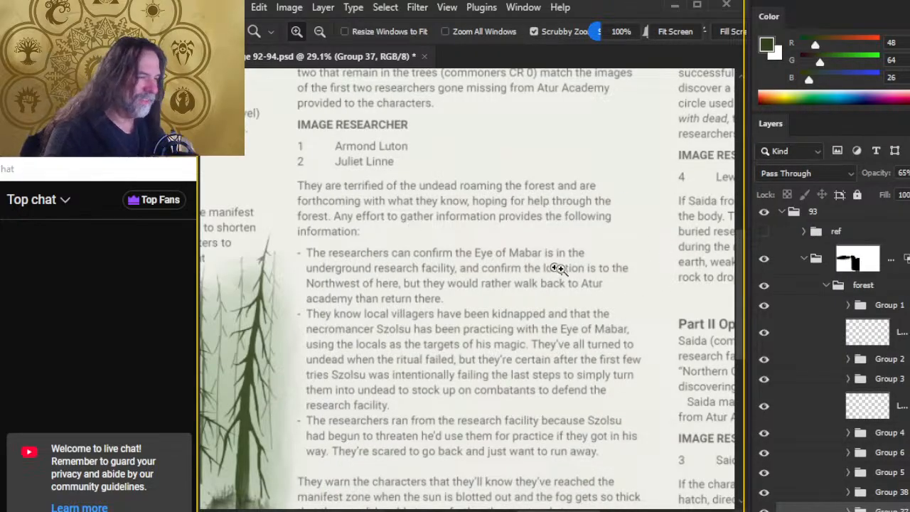
{"action": "scroll", "coordinate": [566, 329], "scroll_direction": "down", "scroll_amount": 5}
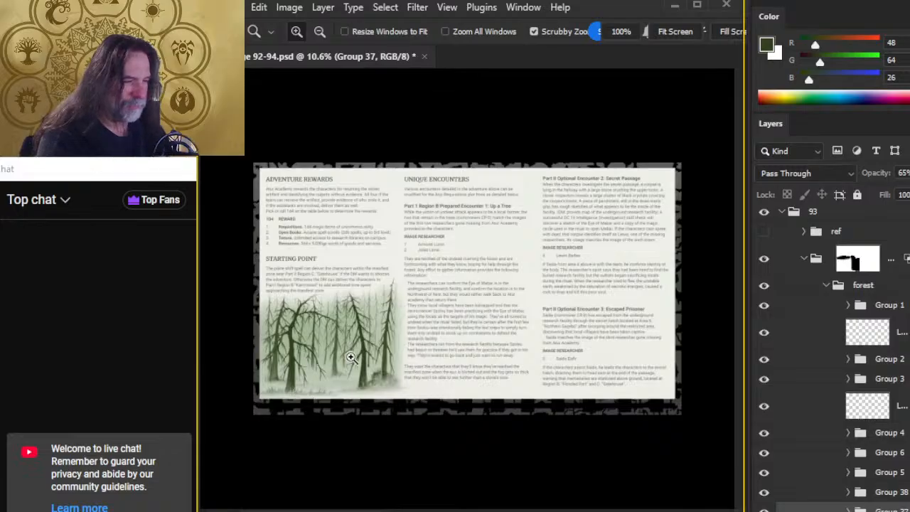
{"action": "scroll", "coordinate": [362, 357], "scroll_direction": "up", "scroll_amount": 5}
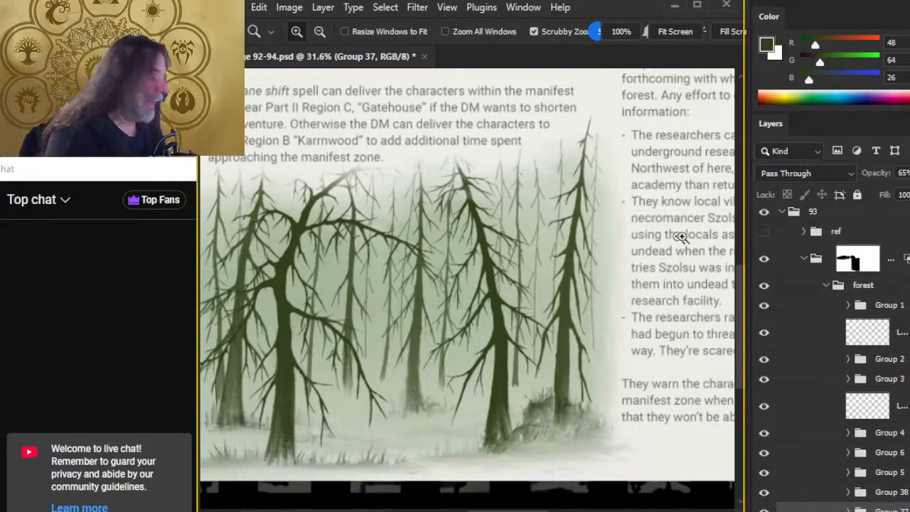
Hide and show Group 40 in the forest folder to check which trees it contains
{"action": "scroll", "coordinate": [794, 425], "scroll_direction": "down", "scroll_amount": 5}
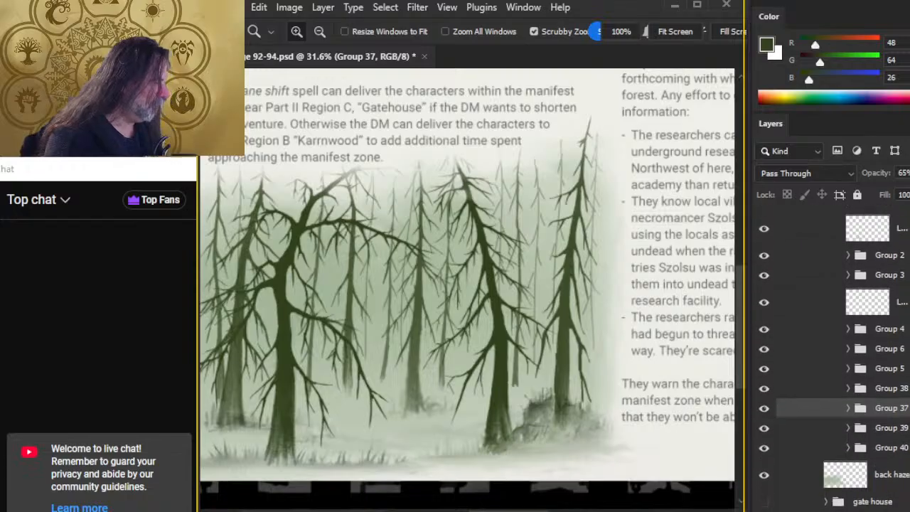
{"action": "left_click", "coordinate": [764, 432]}
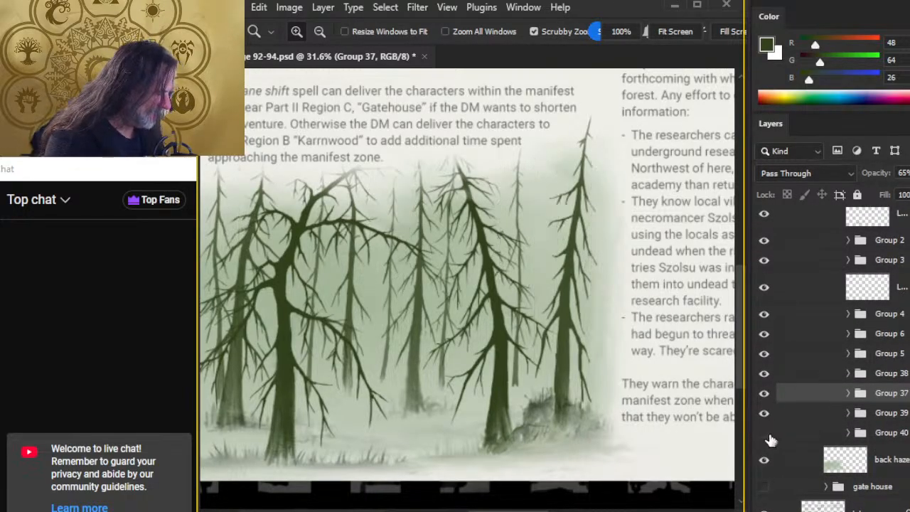
{"action": "left_click", "coordinate": [764, 434]}
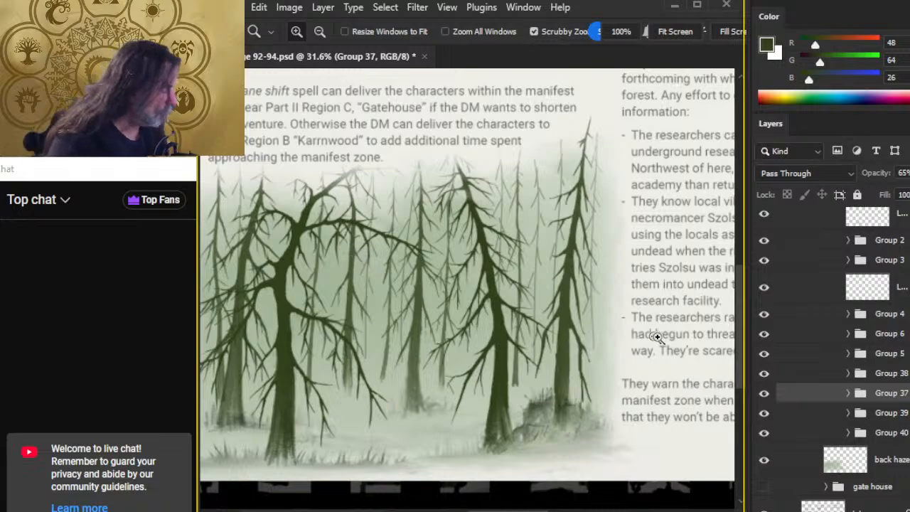
Duplicate Groups 1 to 6 and Groups 37 to 40 of the forest folder together within 2025 Page 92-94.psd
{"action": "key", "text": "alt+bracketleft"}
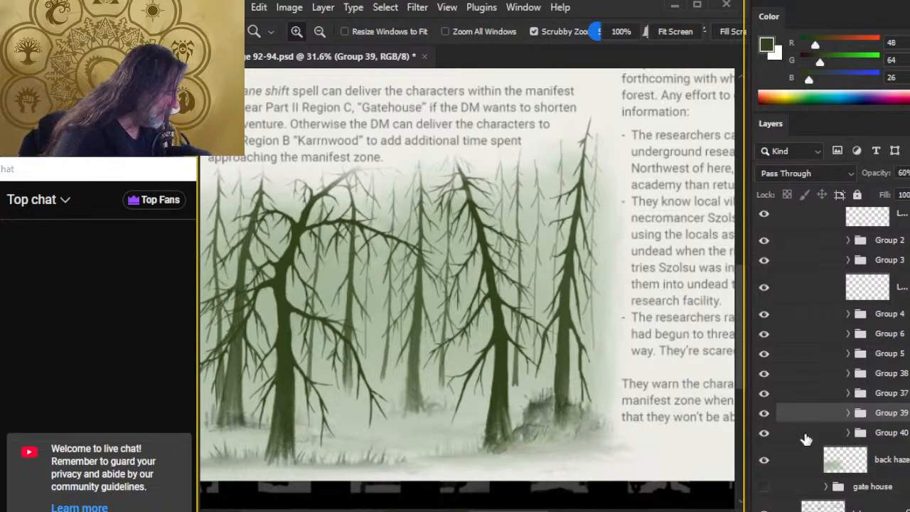
{"action": "left_click", "coordinate": [806, 436]}
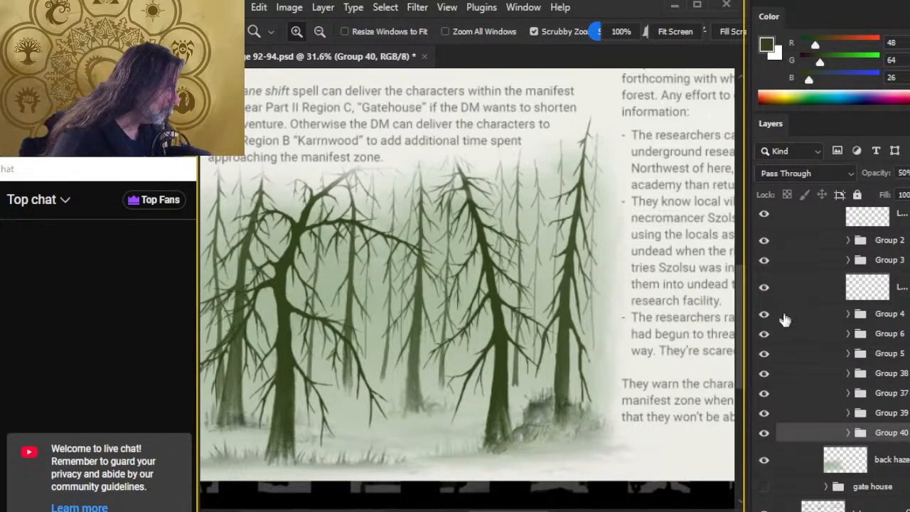
{"action": "scroll", "coordinate": [805, 369], "scroll_direction": "up", "scroll_amount": 3}
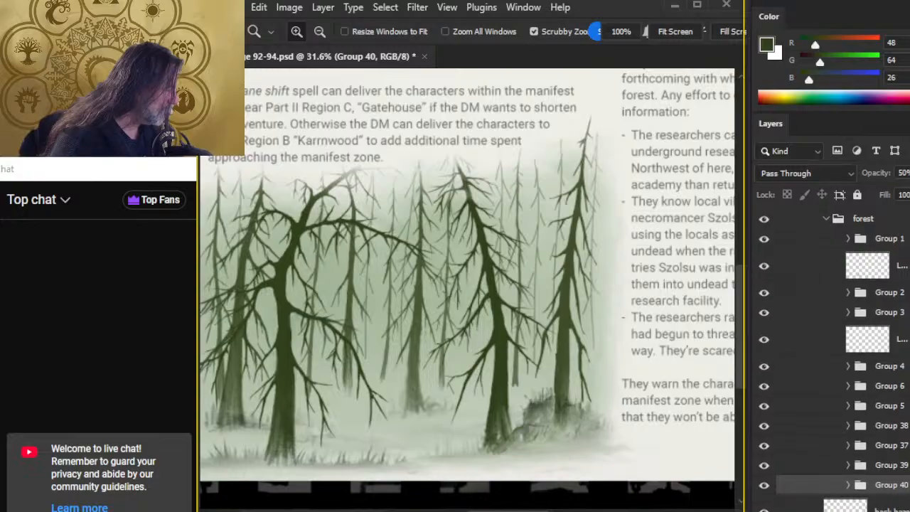
{"action": "left_click", "coordinate": [805, 369], "text": "ctrl+shift"}
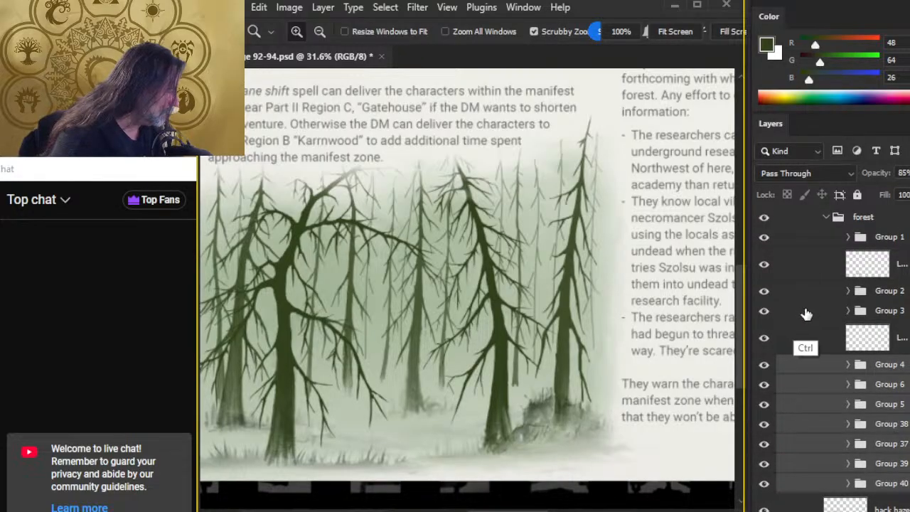
{"action": "left_click", "coordinate": [804, 311], "text": "ctrl"}
{"action": "left_click", "coordinate": [804, 291], "text": "ctrl"}
{"action": "left_click", "coordinate": [804, 237], "text": "ctrl"}
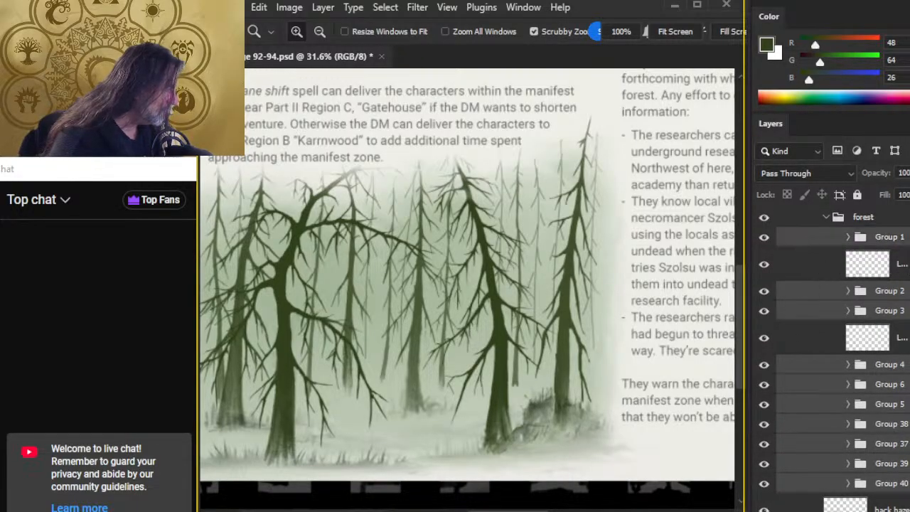
{"action": "scroll", "coordinate": [831, 356], "scroll_direction": "up", "scroll_amount": 3}
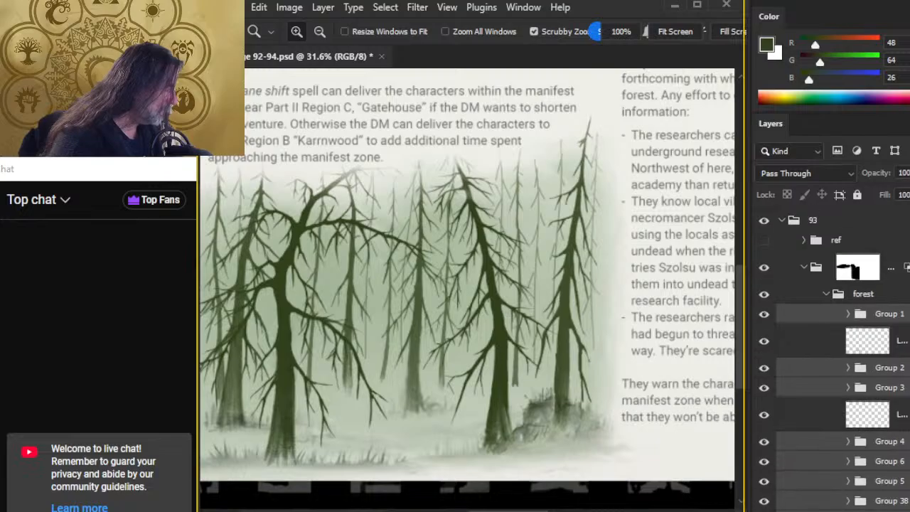
{"action": "scroll", "coordinate": [831, 301], "scroll_direction": "down", "scroll_amount": 1}
{"action": "right_click", "coordinate": [823, 302]}
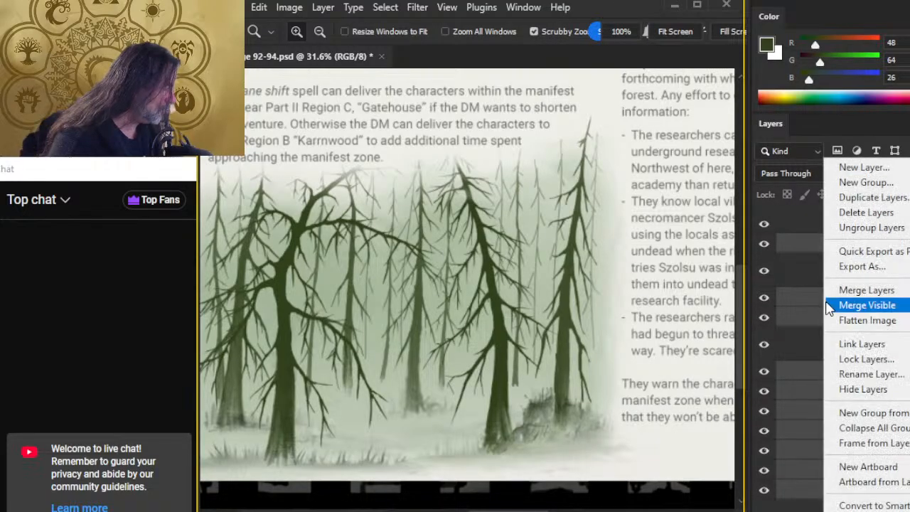
{"action": "left_click", "coordinate": [868, 200]}
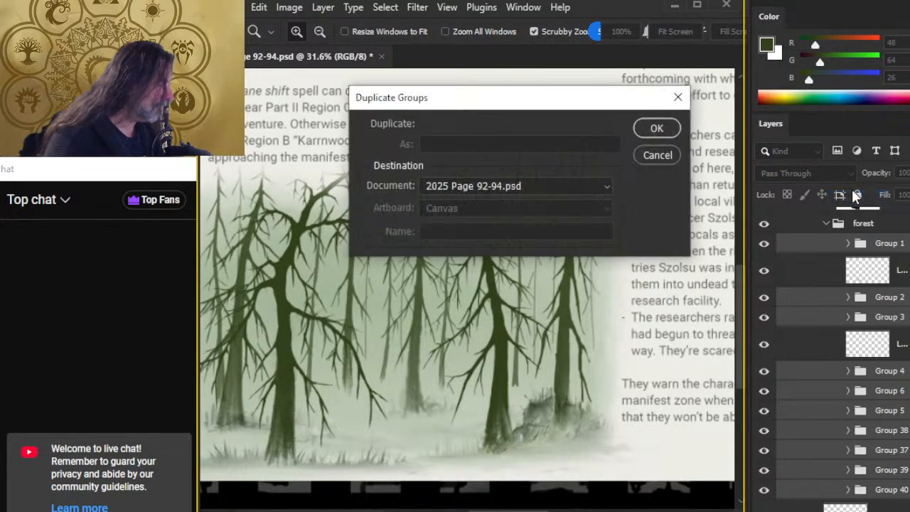
{"action": "key", "text": "Return"}
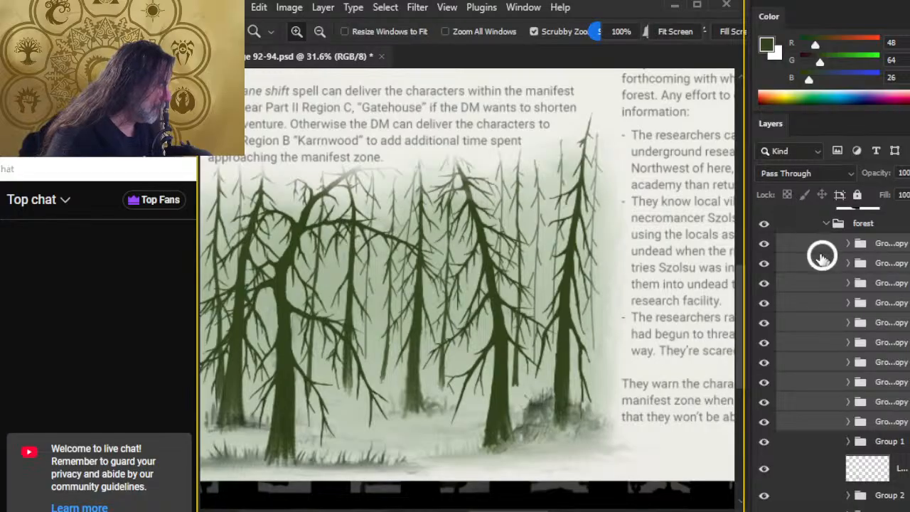
Merge the duplicated tree groups into one layer and place it between the forest group and the back haze layer
{"action": "right_click", "coordinate": [821, 255]}
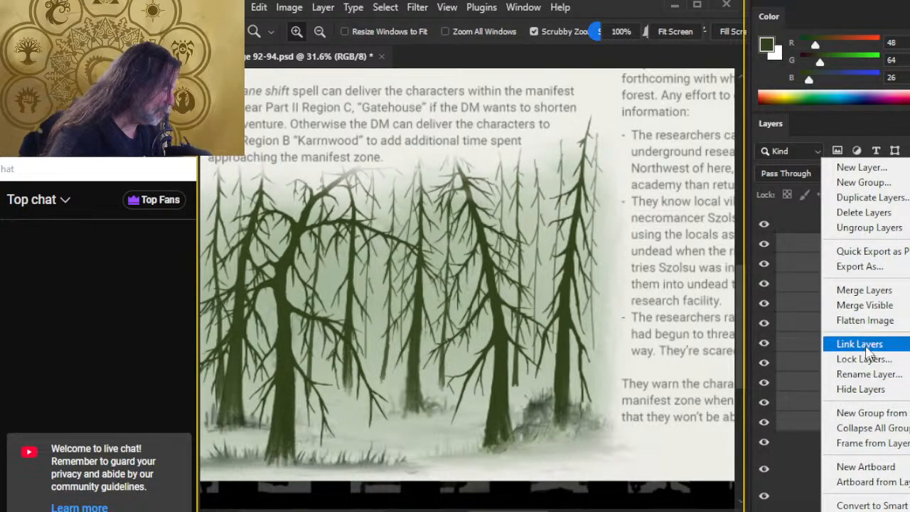
{"action": "left_click", "coordinate": [874, 290]}
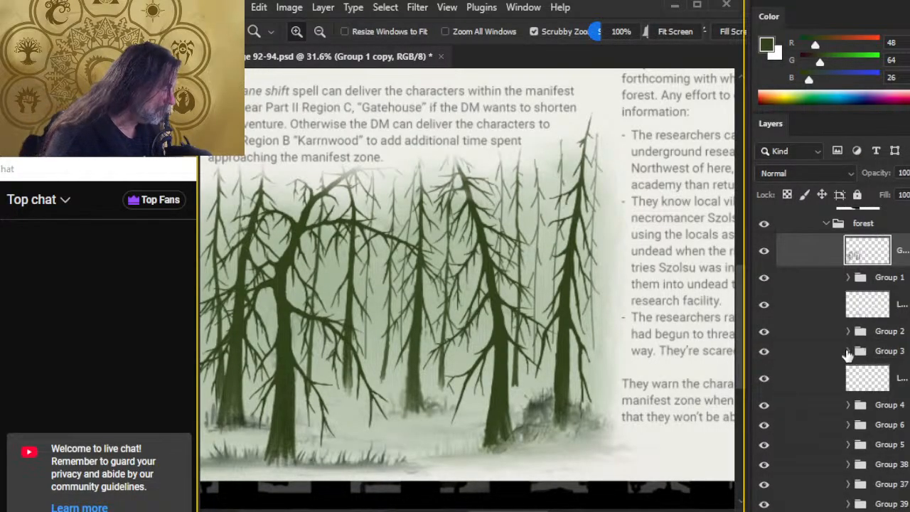
{"action": "left_click_drag", "start_coordinate": [825, 253], "coordinate": [825, 213]}
{"action": "left_click", "coordinate": [827, 258]}
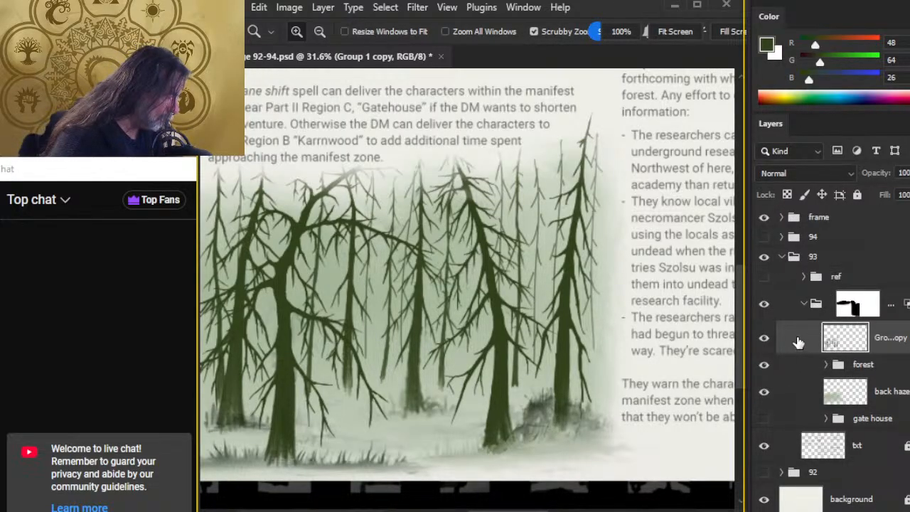
{"action": "left_click_drag", "start_coordinate": [799, 342], "coordinate": [808, 393]}
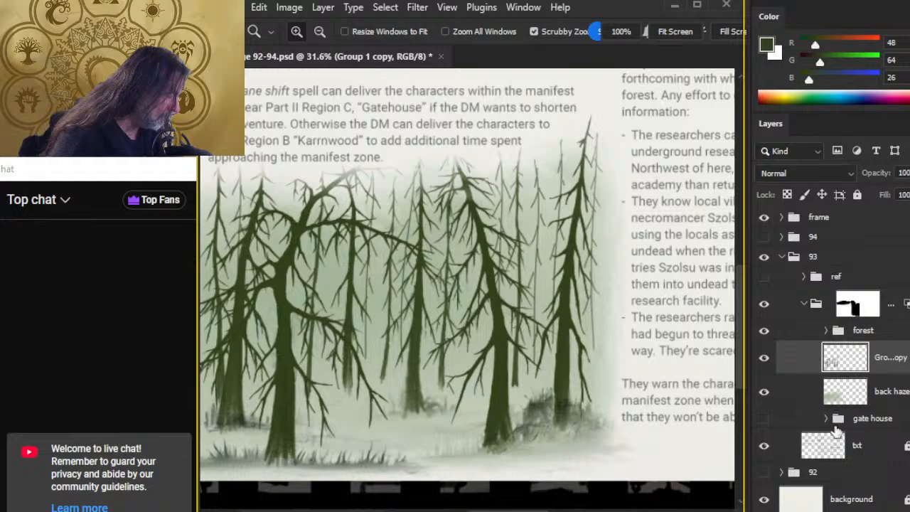
With the forest group hidden, paint the merged tree layer's selected silhouettes in green sampled from the haze using a 500 px brush, and deselect
{"action": "left_click", "coordinate": [844, 395]}
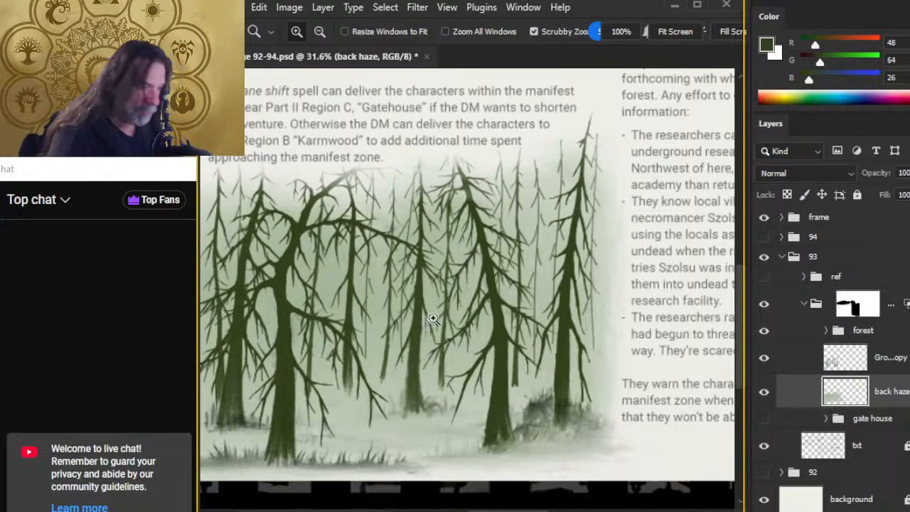
{"action": "key", "text": "b"}
{"action": "left_click", "coordinate": [383, 298], "text": "alt"}
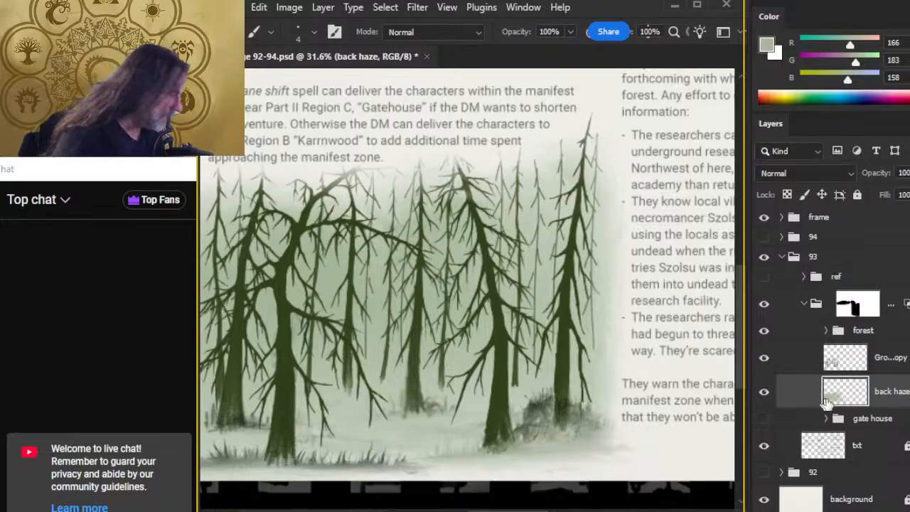
{"action": "left_click", "coordinate": [844, 396], "text": "ctrl"}
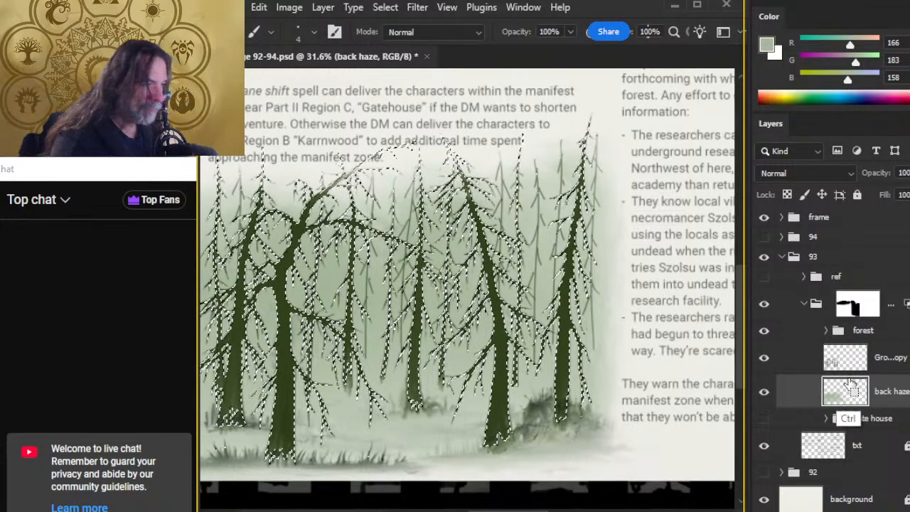
{"action": "left_click", "coordinate": [764, 332]}
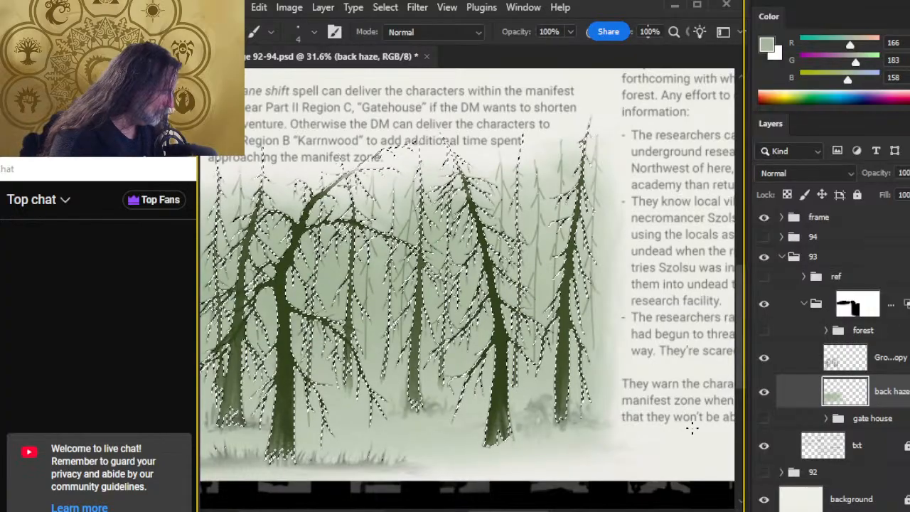
{"action": "left_click_drag", "start_coordinate": [691, 426], "coordinate": [632, 426]}
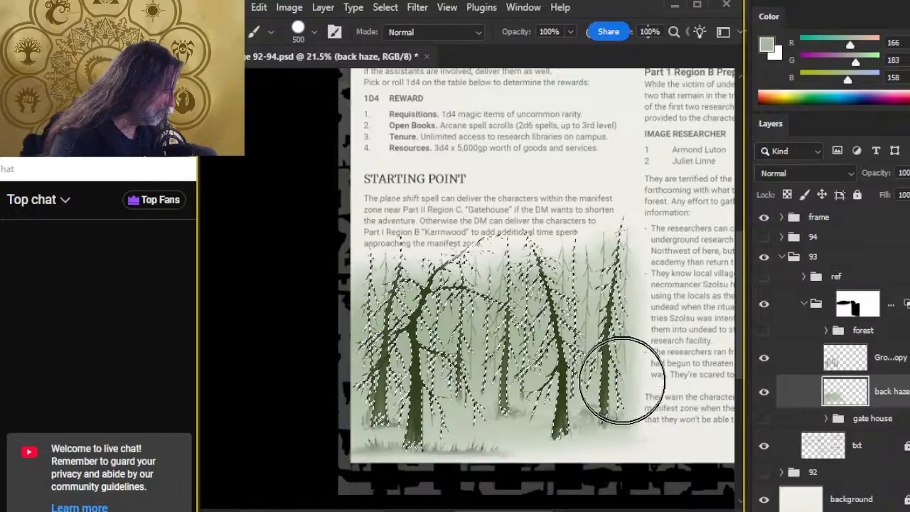
{"action": "left_click", "coordinate": [808, 364]}
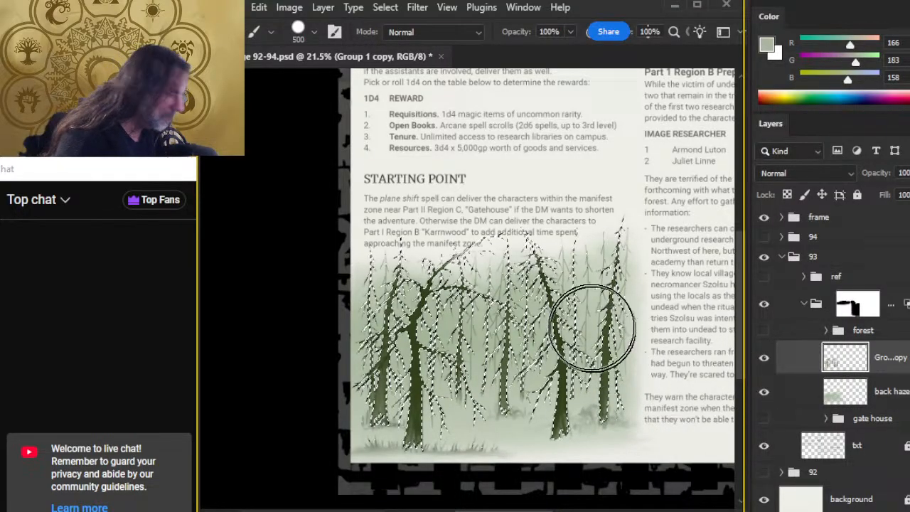
{"action": "mouse_move", "coordinate": [601, 264]}
{"action": "left_mouse_down"}
{"action": "mouse_move", "coordinate": [639, 296]}
{"action": "mouse_move", "coordinate": [577, 420]}
{"action": "mouse_move", "coordinate": [530, 453]}
{"action": "mouse_move", "coordinate": [477, 359]}
{"action": "mouse_move", "coordinate": [505, 270]}
{"action": "mouse_move", "coordinate": [438, 184]}
{"action": "mouse_move", "coordinate": [364, 307]}
{"action": "mouse_move", "coordinate": [337, 434]}
{"action": "mouse_move", "coordinate": [440, 368]}
{"action": "mouse_move", "coordinate": [497, 204]}
{"action": "mouse_move", "coordinate": [579, 149]}
{"action": "left_mouse_up"}
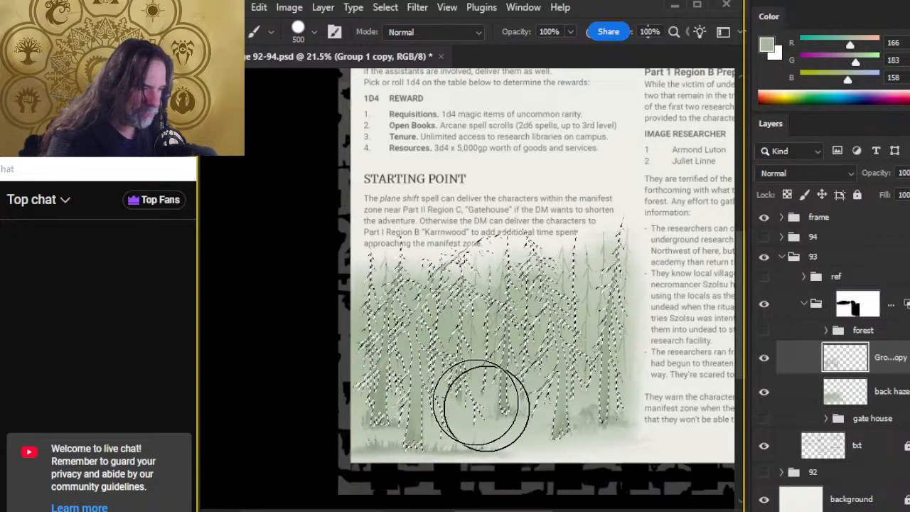
{"action": "key", "text": "l"}
{"action": "key", "text": "ctrl+d"}
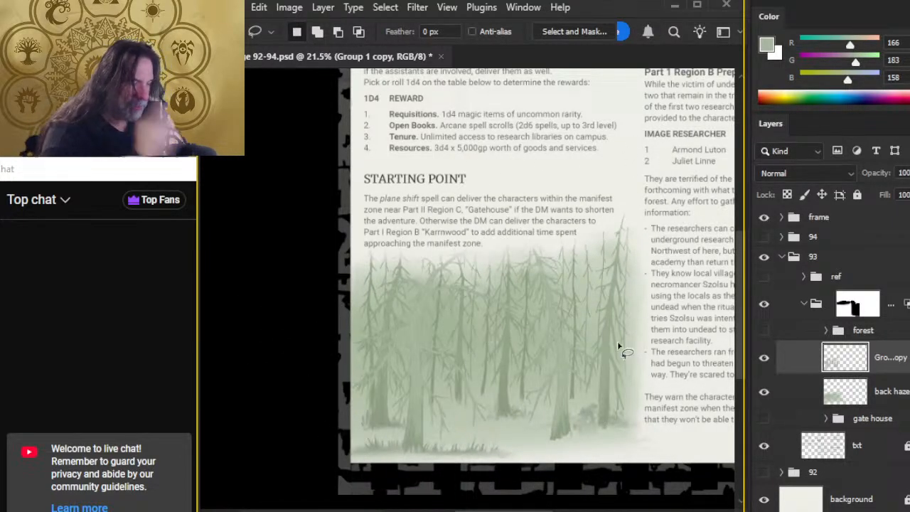
Show the forest group again at 55% opacity and select the merged tree layer beneath it
{"action": "left_click", "coordinate": [763, 331]}
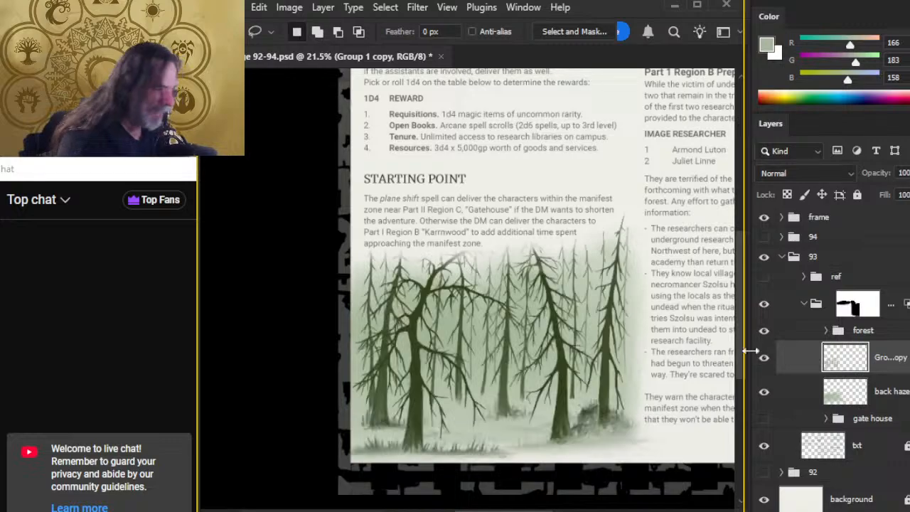
{"action": "left_click", "coordinate": [808, 338]}
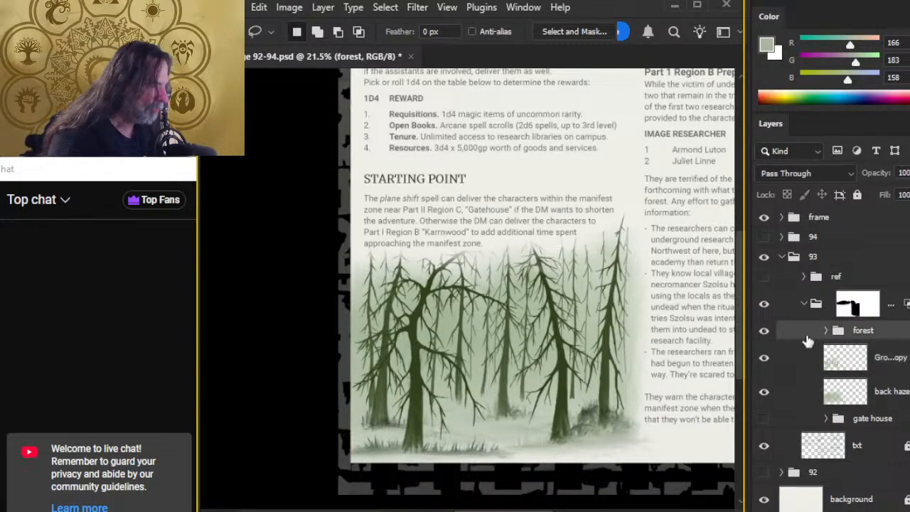
{"action": "left_click", "coordinate": [909, 173]}
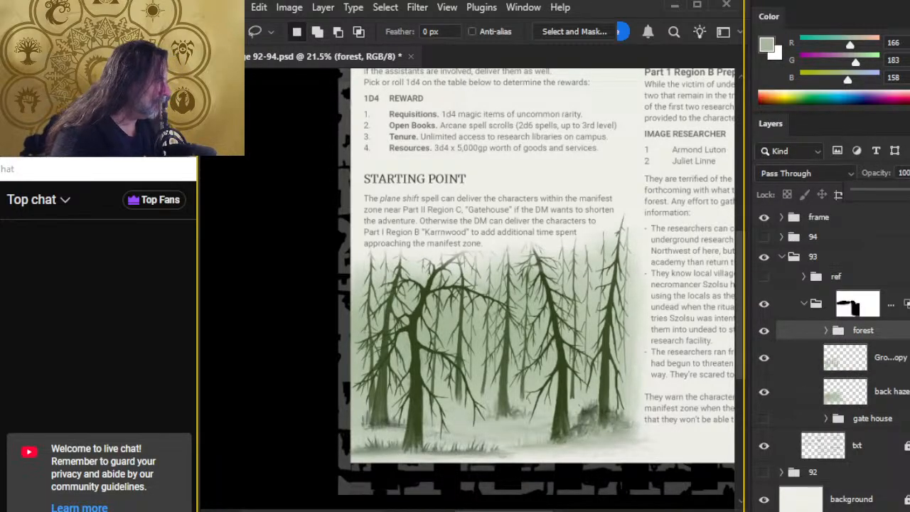
{"action": "mouse_move", "coordinate": [907, 192]}
{"action": "left_mouse_down"}
{"action": "mouse_move", "coordinate": [871, 195]}
{"action": "mouse_move", "coordinate": [907, 193]}
{"action": "mouse_move", "coordinate": [902, 199]}
{"action": "left_mouse_up"}
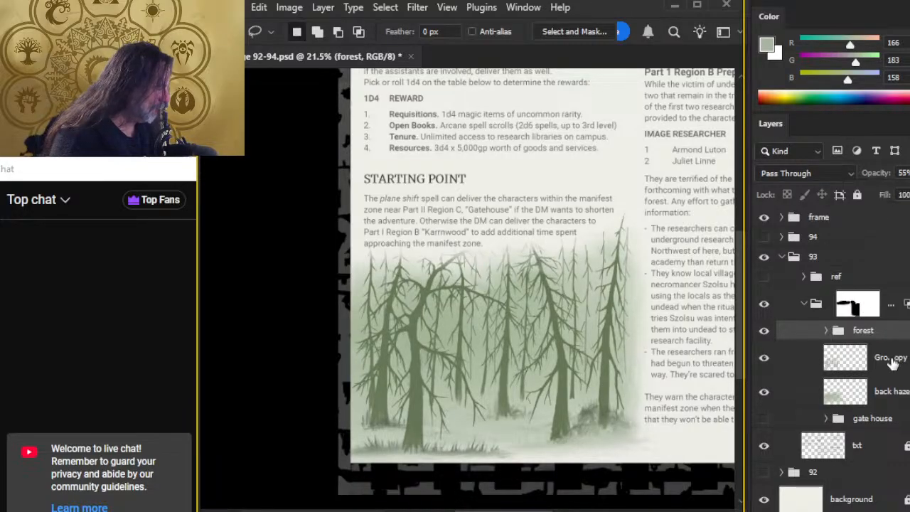
{"action": "left_click", "coordinate": [894, 353]}
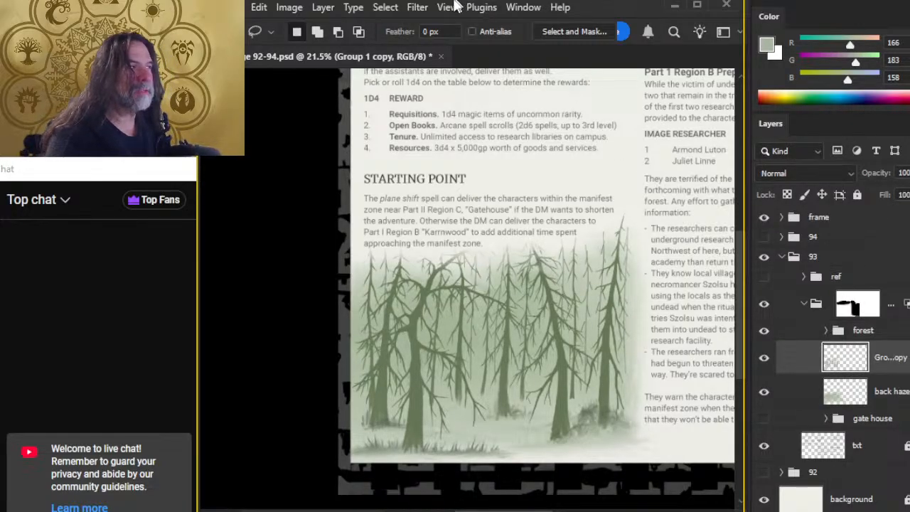
{"action": "left_click", "coordinate": [526, 7]}
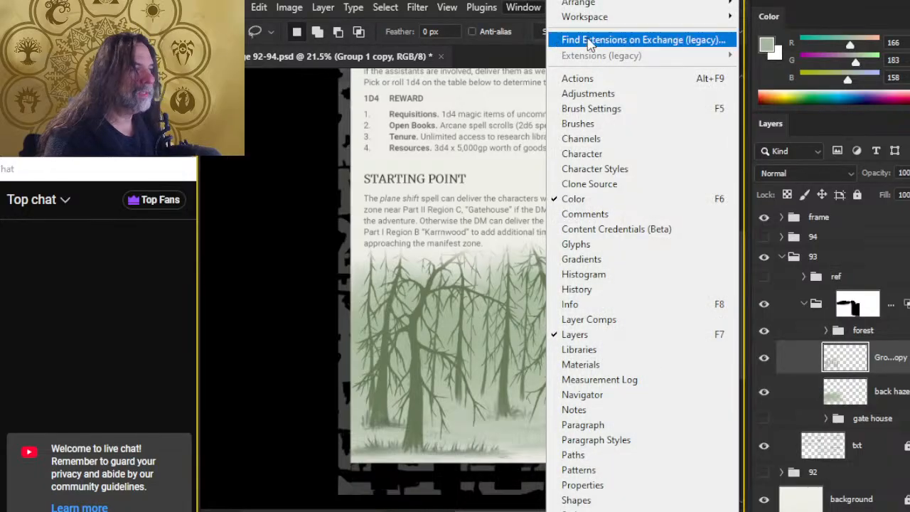
{"action": "scroll", "coordinate": [642, 256], "scroll_direction": "down", "scroll_amount": 4}
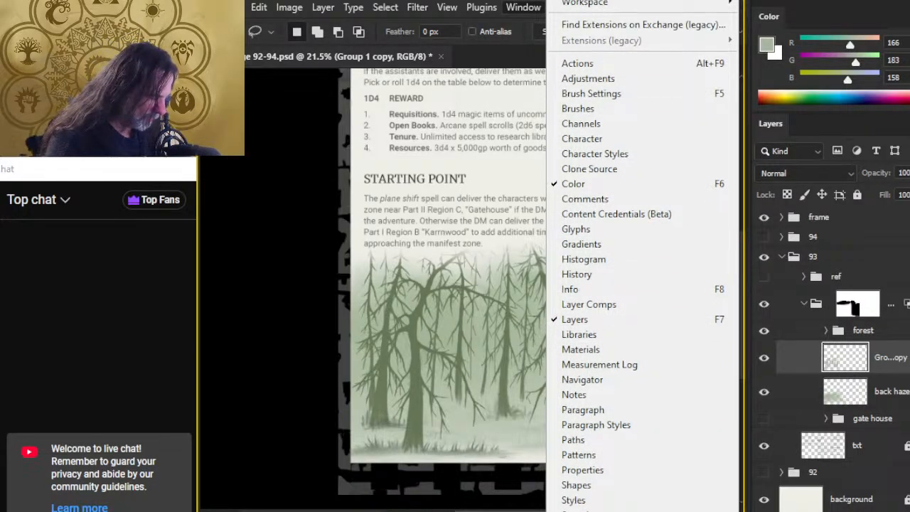
{"action": "key", "text": "Escape"}
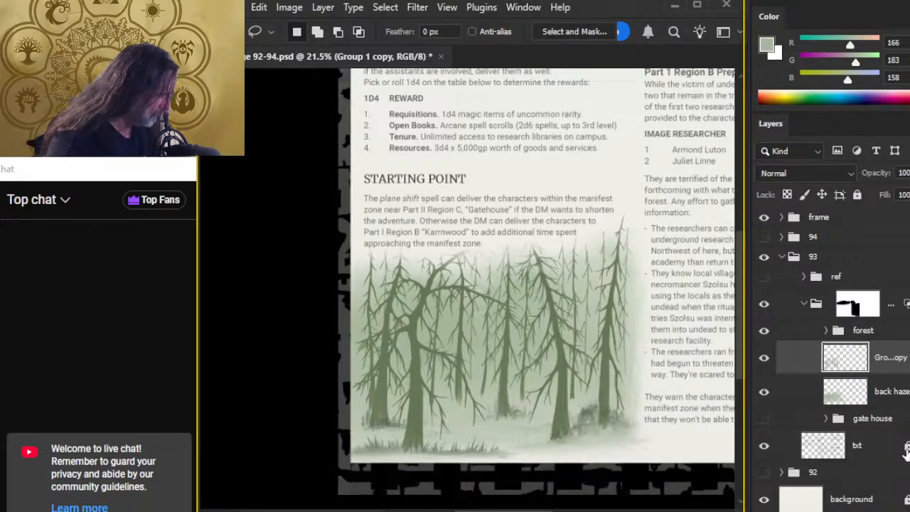
Add a new layer above the merged tree layer and paint a broad black band across the trees with the 500 px brush
{"action": "key", "text": "d"}
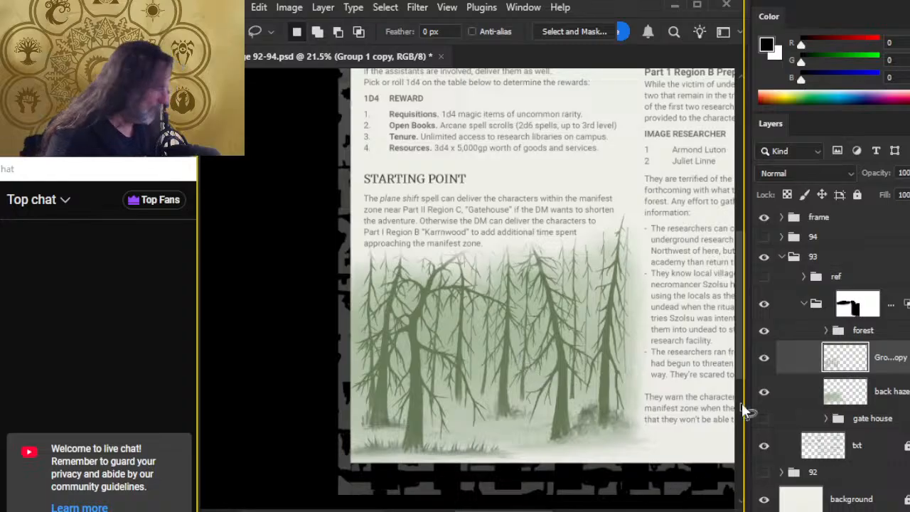
{"action": "key", "text": "ctrl+shift+alt+n"}
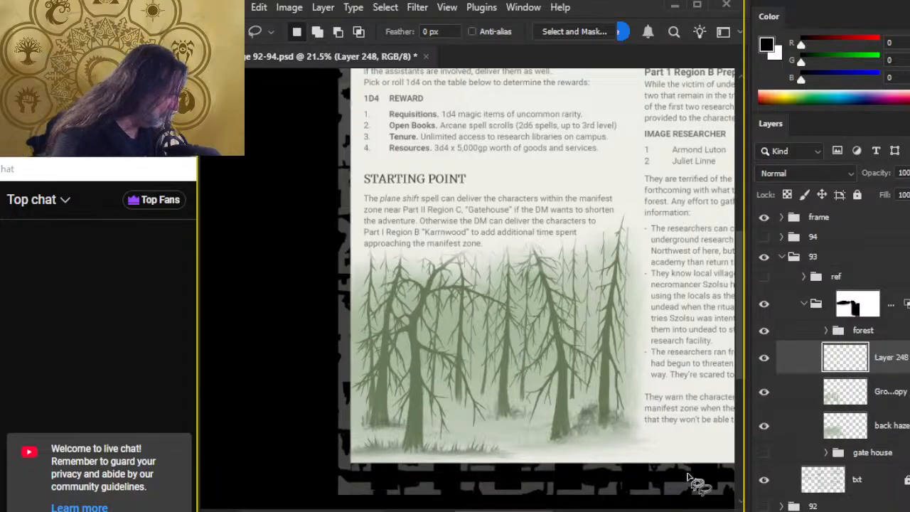
{"action": "key", "text": "b"}
{"action": "mouse_move", "coordinate": [386, 327]}
{"action": "left_mouse_down"}
{"action": "mouse_move", "coordinate": [542, 353]}
{"action": "mouse_move", "coordinate": [663, 393]}
{"action": "left_mouse_up"}
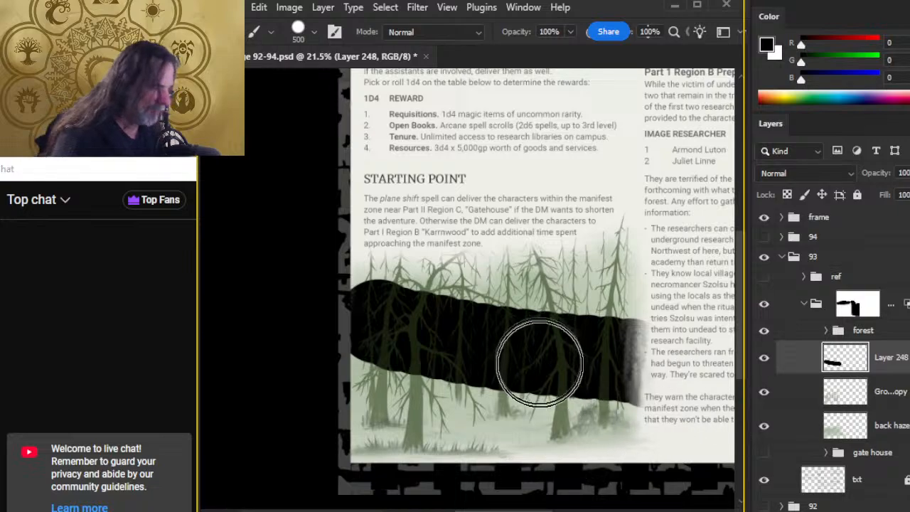
Vary the forest group's opacity against the black band and set it to 100%
{"action": "left_click", "coordinate": [778, 332]}
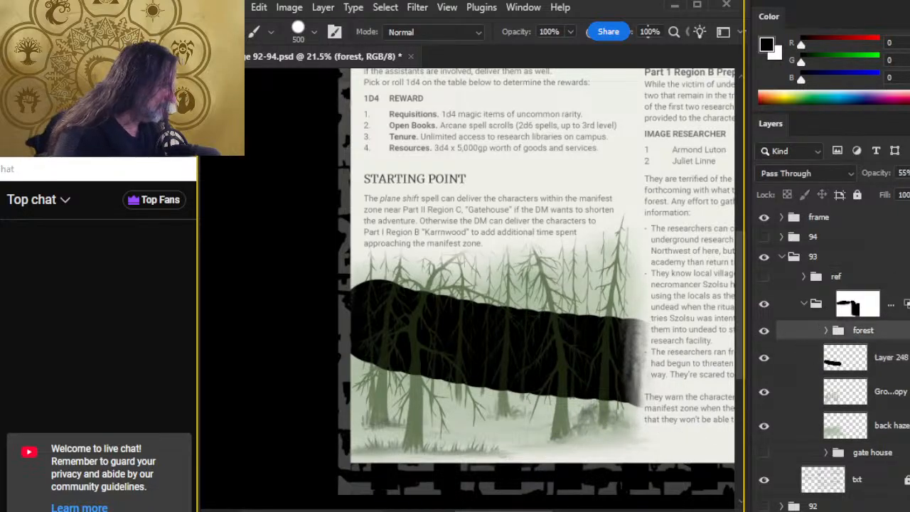
{"action": "left_click", "coordinate": [909, 173]}
{"action": "left_click_drag", "start_coordinate": [907, 190], "coordinate": [909, 212]}
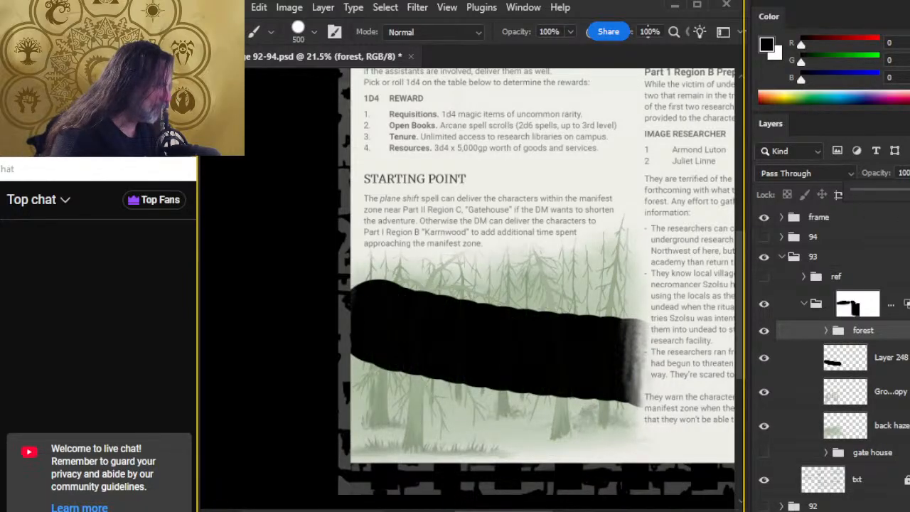
Move the black band layer below the merged tree layer, and compare the forest group at lower opacity before returning it to 100%
{"action": "left_click", "coordinate": [808, 368]}
{"action": "left_click_drag", "start_coordinate": [806, 368], "coordinate": [808, 401]}
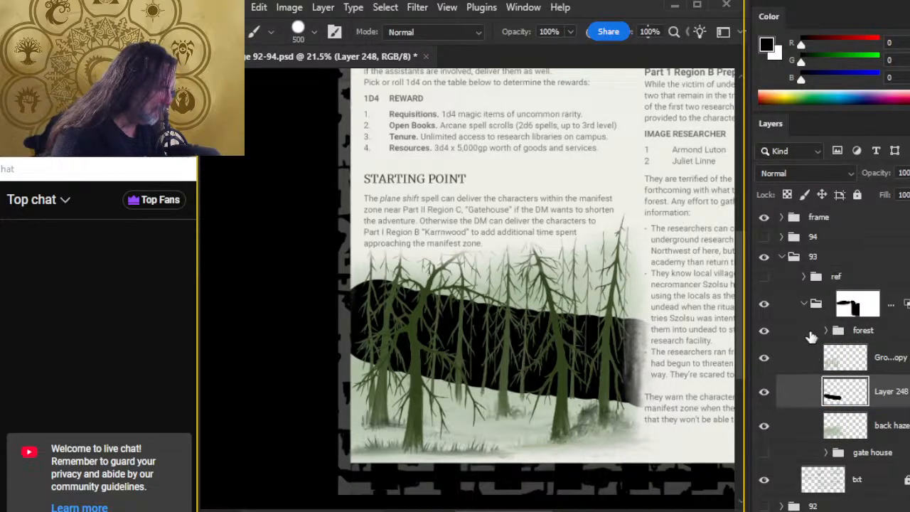
{"action": "left_click", "coordinate": [811, 336]}
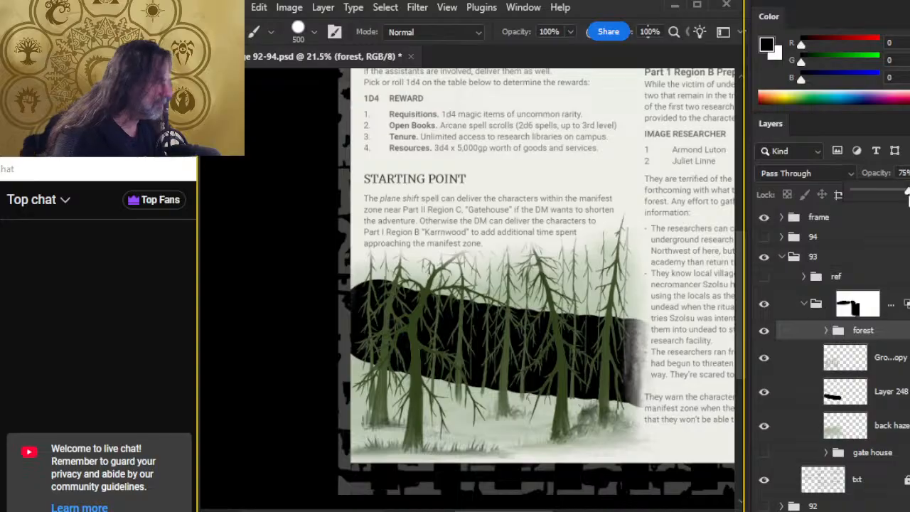
{"action": "mouse_move", "coordinate": [908, 199]}
{"action": "left_mouse_down"}
{"action": "mouse_move", "coordinate": [890, 213]}
{"action": "mouse_move", "coordinate": [862, 206]}
{"action": "mouse_move", "coordinate": [908, 215]}
{"action": "left_mouse_up"}
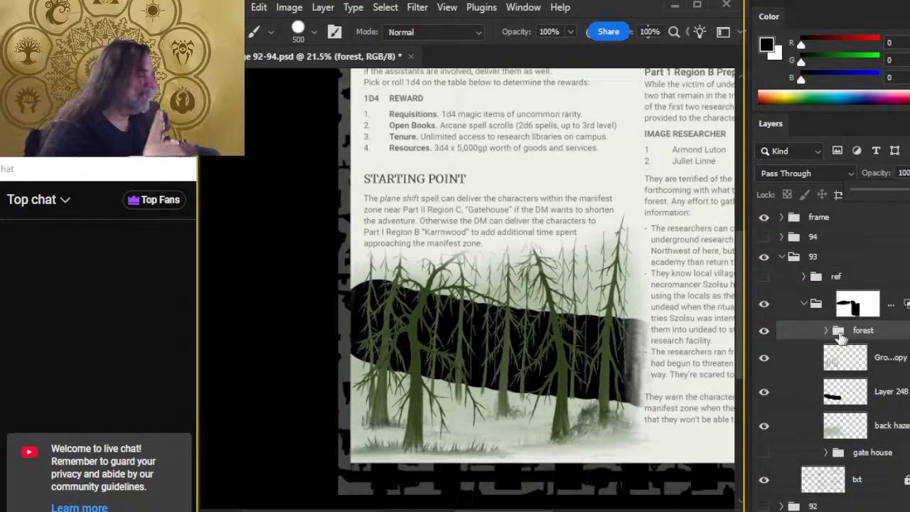
Expand the forest group and set the opacity of Group 5 inside it to 67%
{"action": "left_click", "coordinate": [826, 330]}
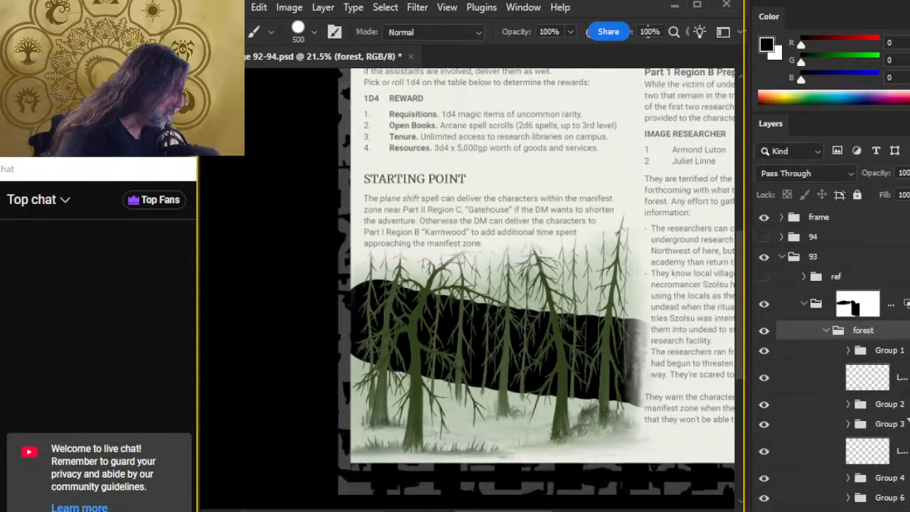
{"action": "scroll", "coordinate": [782, 432], "scroll_direction": "down", "scroll_amount": 3}
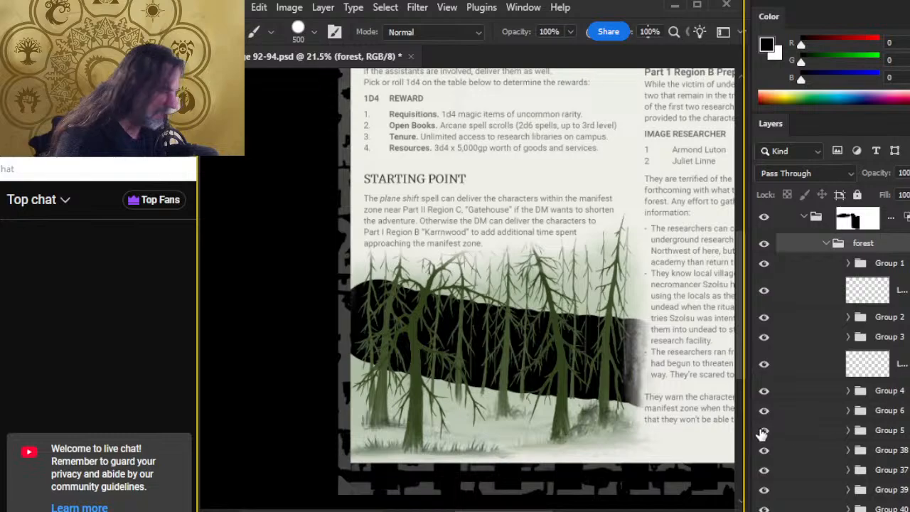
{"action": "left_click", "coordinate": [767, 431]}
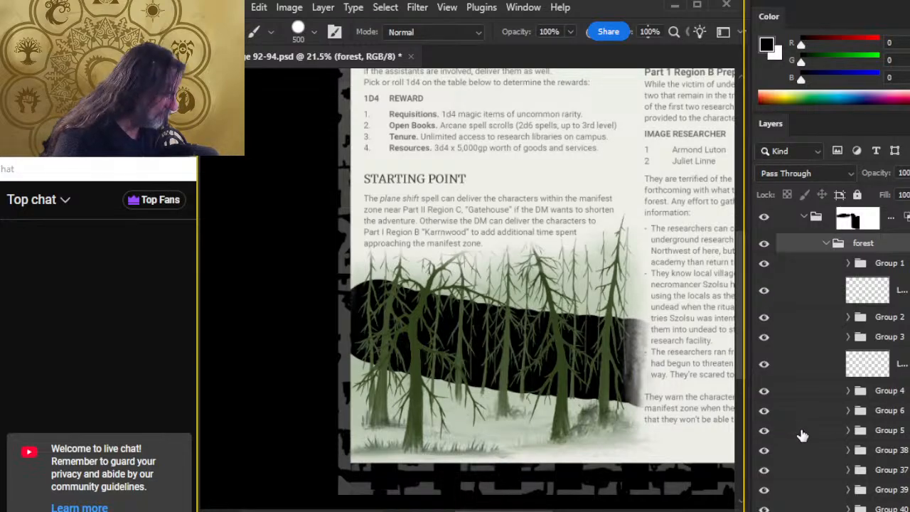
{"action": "left_click", "coordinate": [789, 434]}
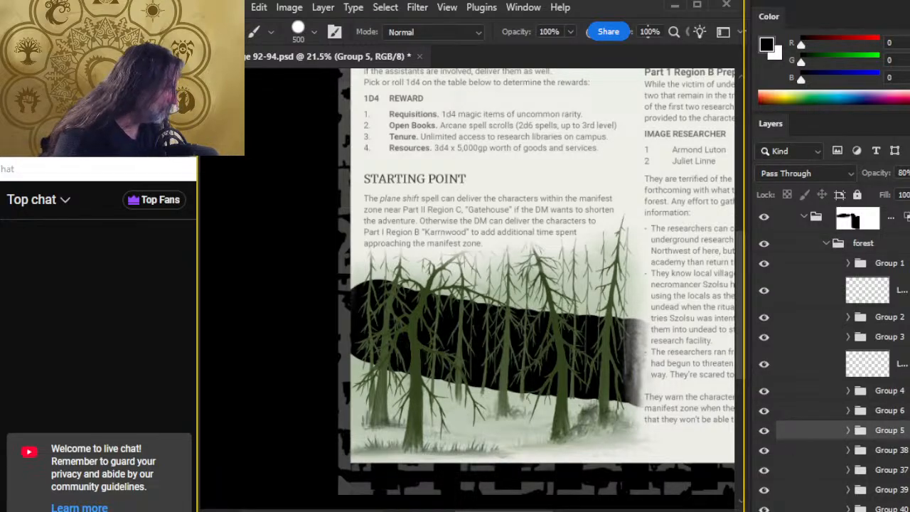
{"action": "left_click", "coordinate": [909, 173]}
{"action": "mouse_move", "coordinate": [907, 199]}
{"action": "left_mouse_down"}
{"action": "mouse_move", "coordinate": [873, 206]}
{"action": "mouse_move", "coordinate": [901, 204]}
{"action": "mouse_move", "coordinate": [907, 192]}
{"action": "mouse_move", "coordinate": [906, 205]}
{"action": "left_mouse_up"}
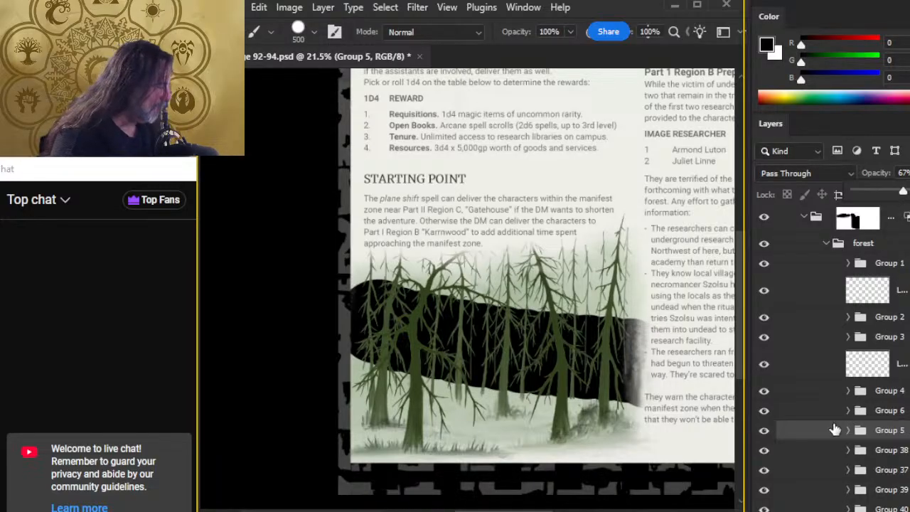
Hide the black band layer, and compare the Group 5 tree at 0% opacity before setting it to 100%
{"action": "scroll", "coordinate": [817, 356], "scroll_direction": "down", "scroll_amount": 4}
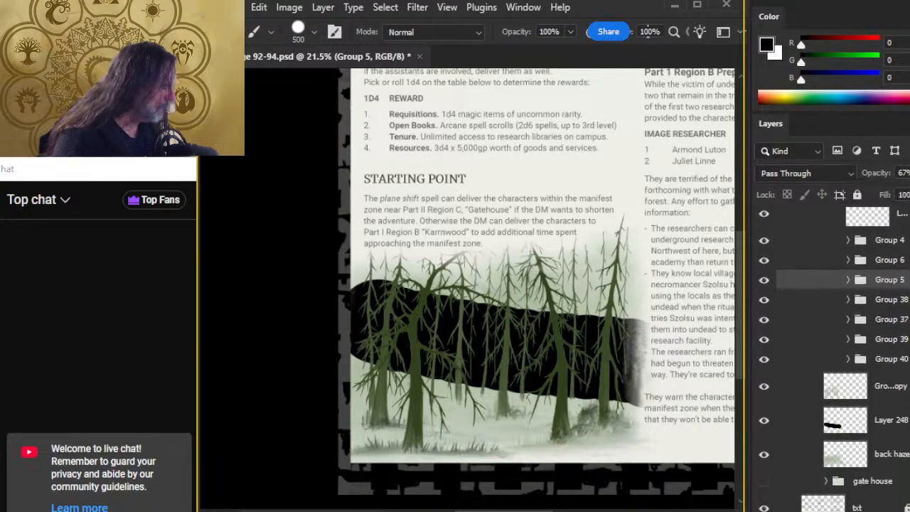
{"action": "left_click", "coordinate": [763, 420]}
{"action": "key", "text": "z"}
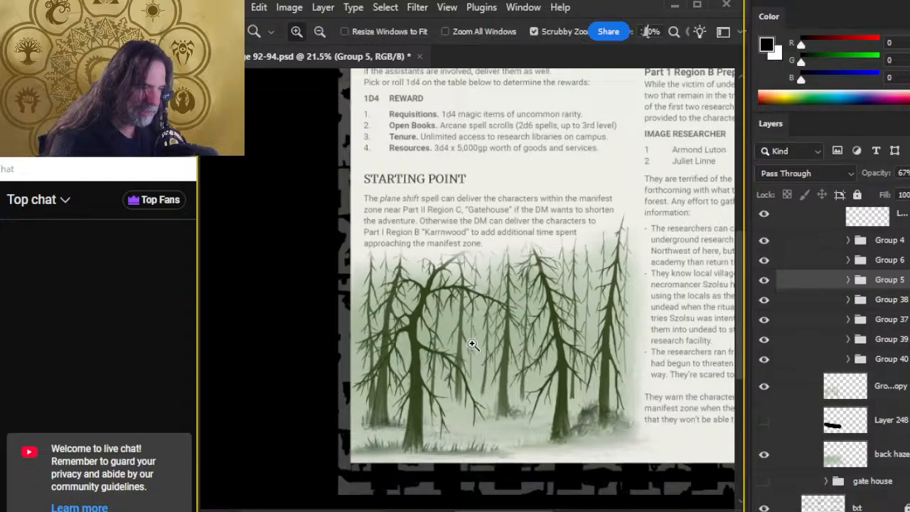
{"action": "left_click_drag", "start_coordinate": [459, 339], "coordinate": [533, 360]}
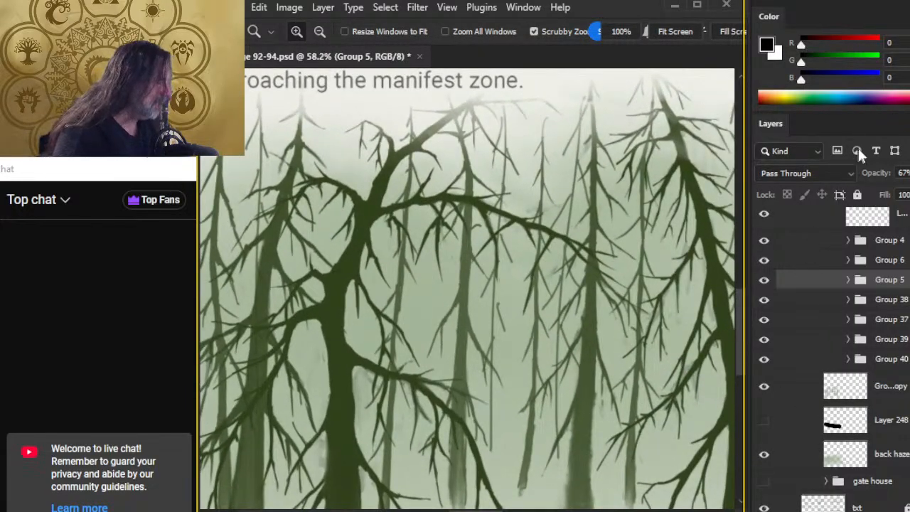
{"action": "left_click_drag", "start_coordinate": [907, 174], "coordinate": [848, 193]}
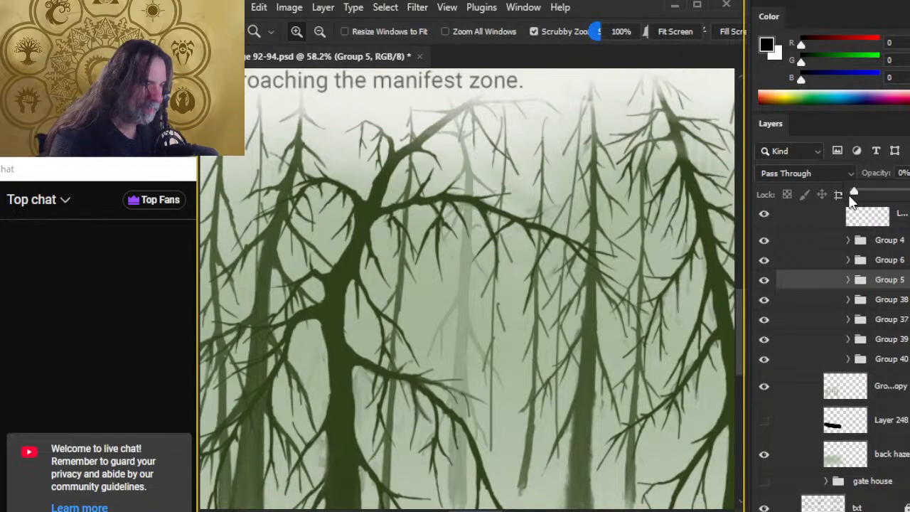
{"action": "left_click_drag", "start_coordinate": [852, 194], "coordinate": [909, 204]}
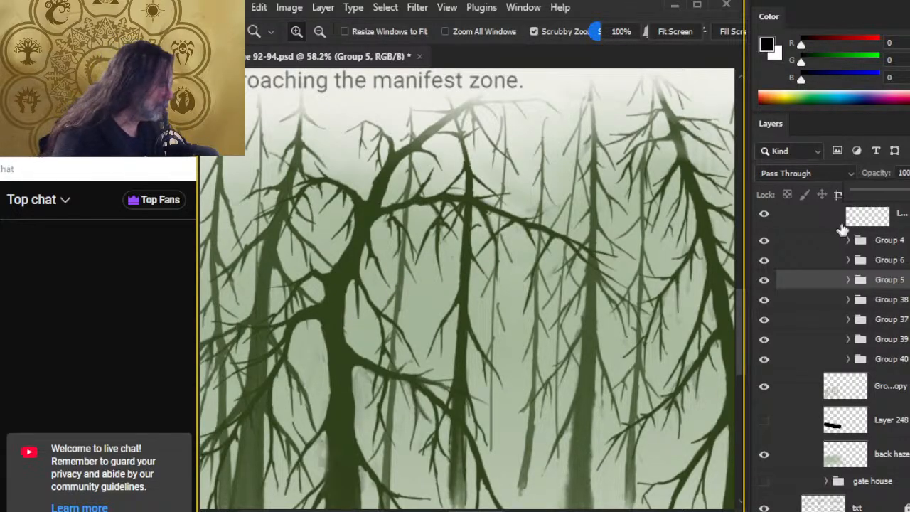
Undo the recent opacity changes on the tree groups along with the black band layer
{"action": "left_click", "coordinate": [883, 261]}
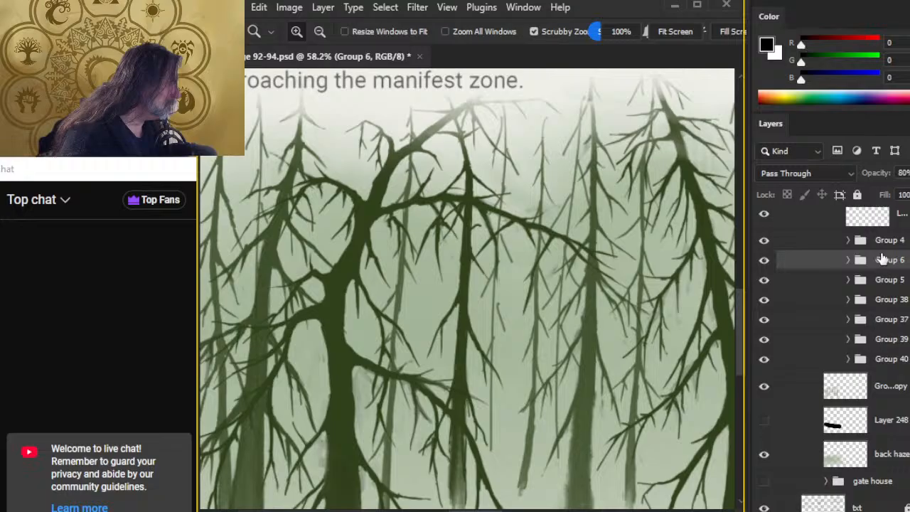
{"action": "left_click", "coordinate": [885, 240]}
{"action": "key", "text": "ctrl+z"}
{"action": "key", "text": "ctrl+z"}
{"action": "key", "text": "ctrl+z"}
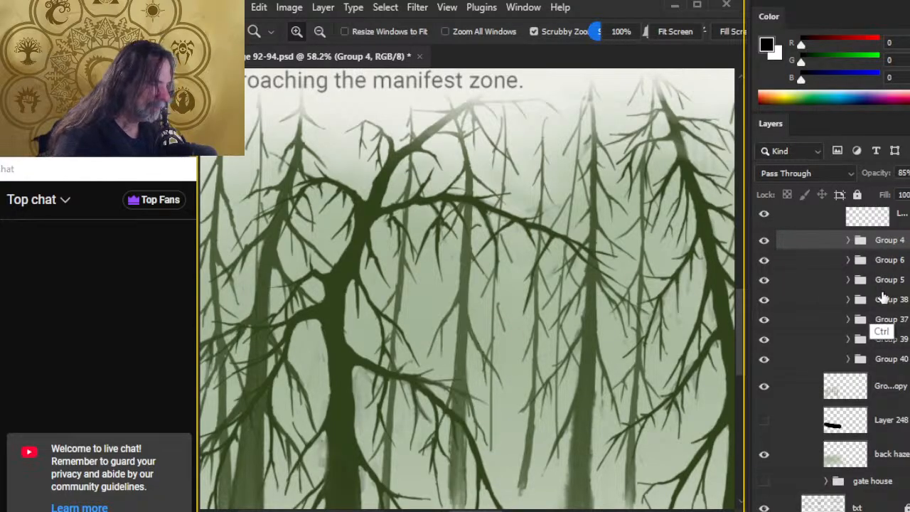
{"action": "key", "text": "ctrl+z"}
{"action": "key", "text": "ctrl+z"}
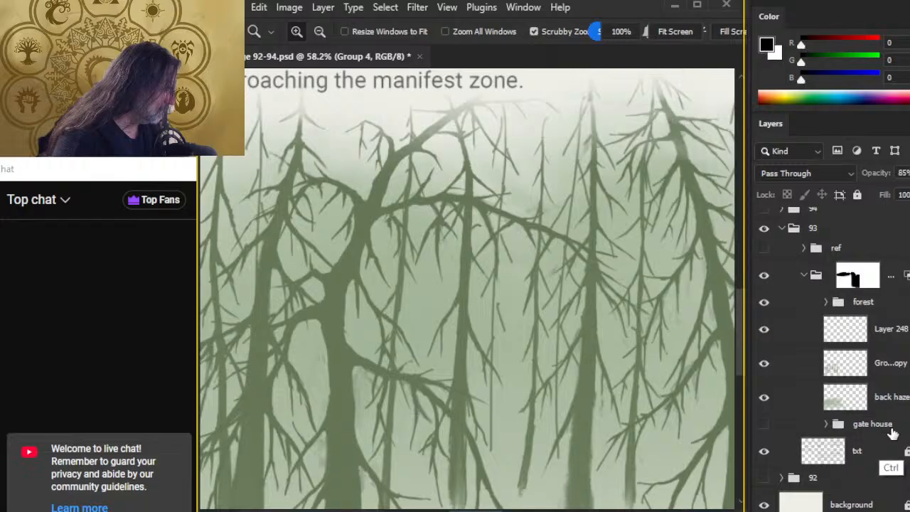
{"action": "key", "text": "ctrl+z"}
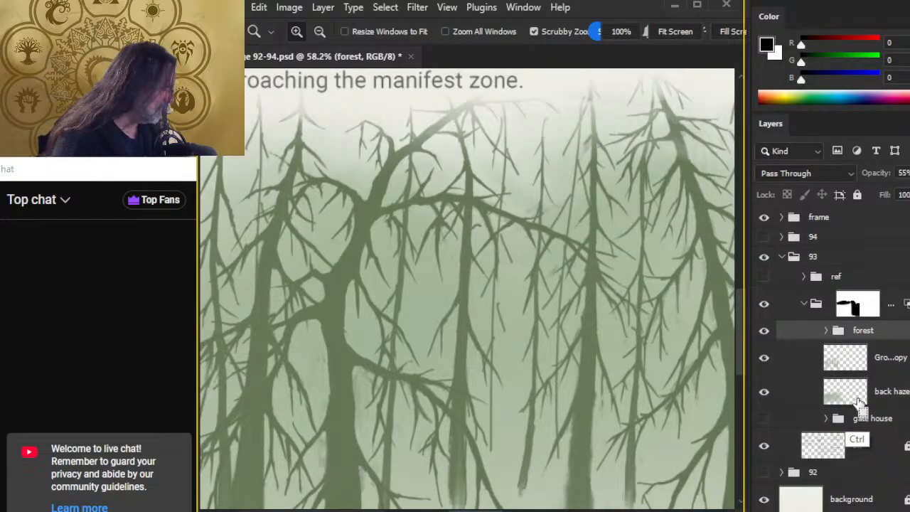
Set the forest group's opacity to 100%
{"action": "left_click", "coordinate": [903, 172]}
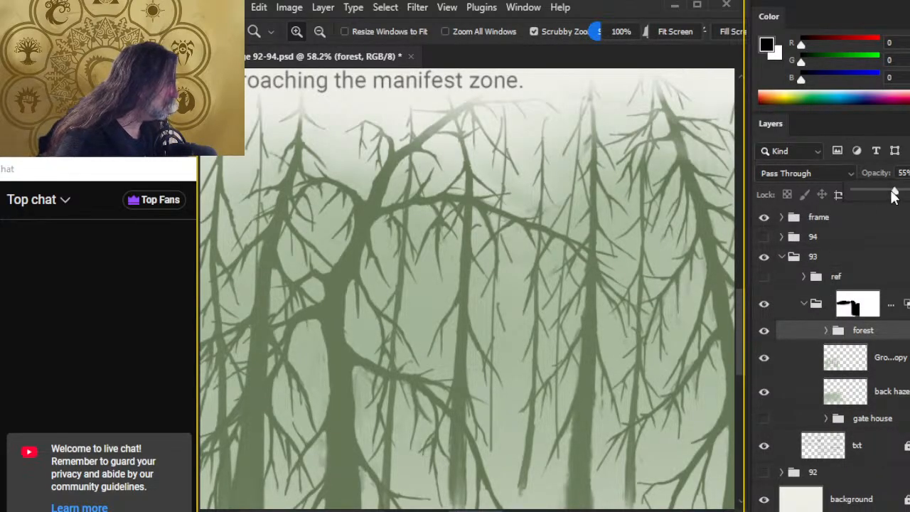
{"action": "left_click_drag", "start_coordinate": [895, 195], "coordinate": [909, 195]}
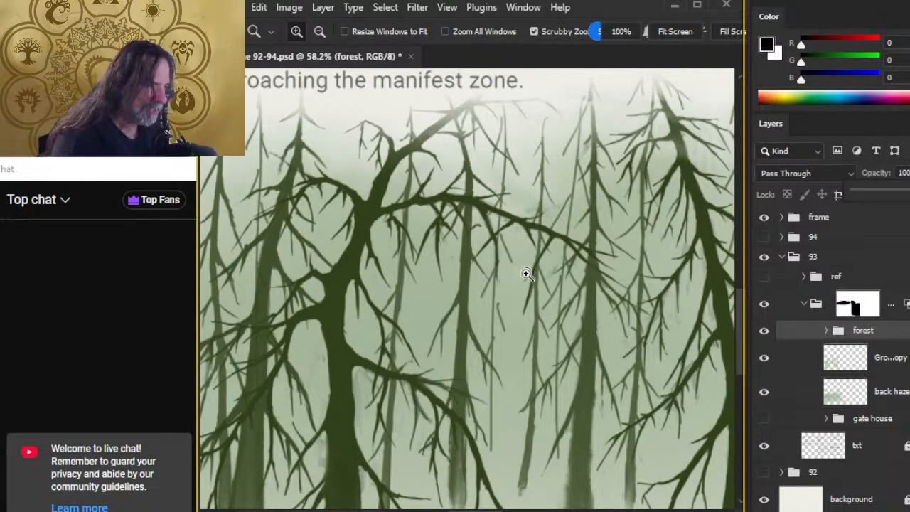
{"action": "left_click_drag", "start_coordinate": [489, 301], "coordinate": [497, 304]}
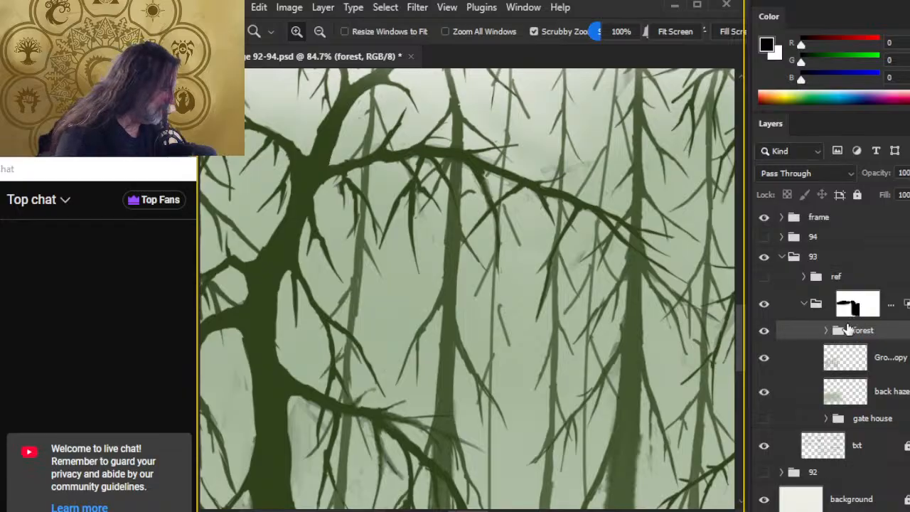
Delete the merged group copy layer between the forest group and the back haze layer
{"action": "left_click", "coordinate": [826, 330]}
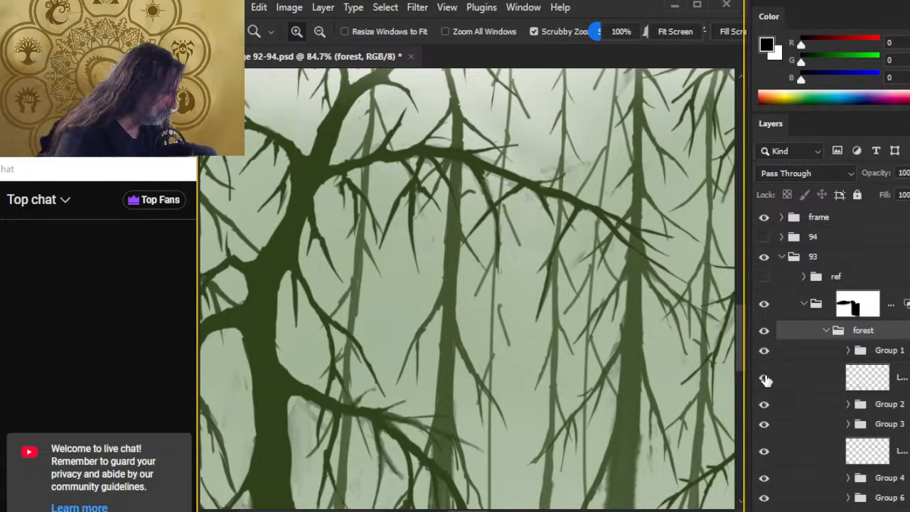
{"action": "left_click", "coordinate": [826, 330]}
{"action": "left_click", "coordinate": [896, 359]}
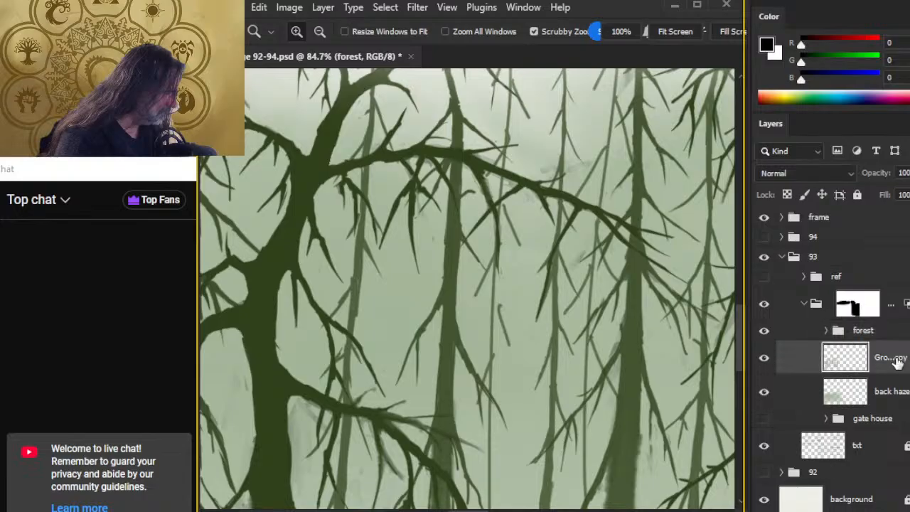
{"action": "key", "text": "Delete"}
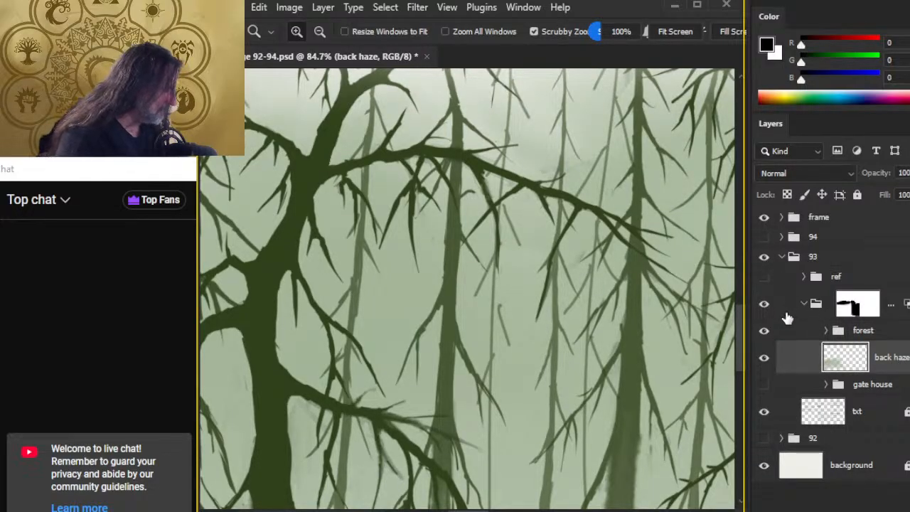
Expand the forest group, hide everything in it except Group 40, and expand Group 40
{"action": "left_click", "coordinate": [826, 330]}
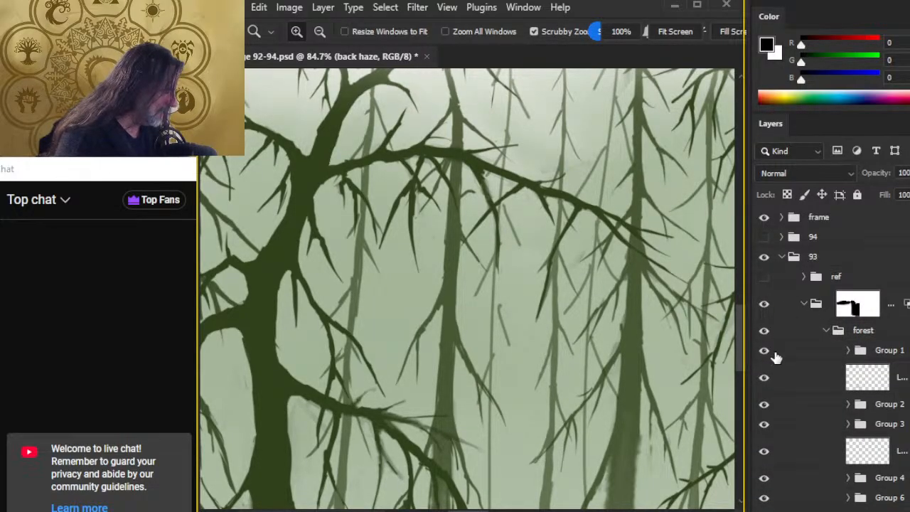
{"action": "left_click_drag", "start_coordinate": [776, 358], "coordinate": [766, 510]}
{"action": "scroll", "coordinate": [818, 427], "scroll_direction": "down", "scroll_amount": 3}
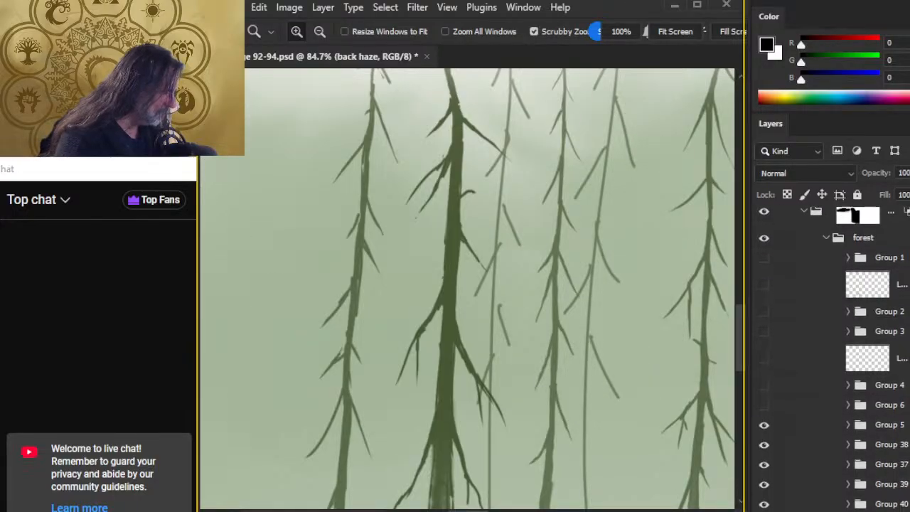
{"action": "left_click_drag", "start_coordinate": [771, 398], "coordinate": [765, 459]}
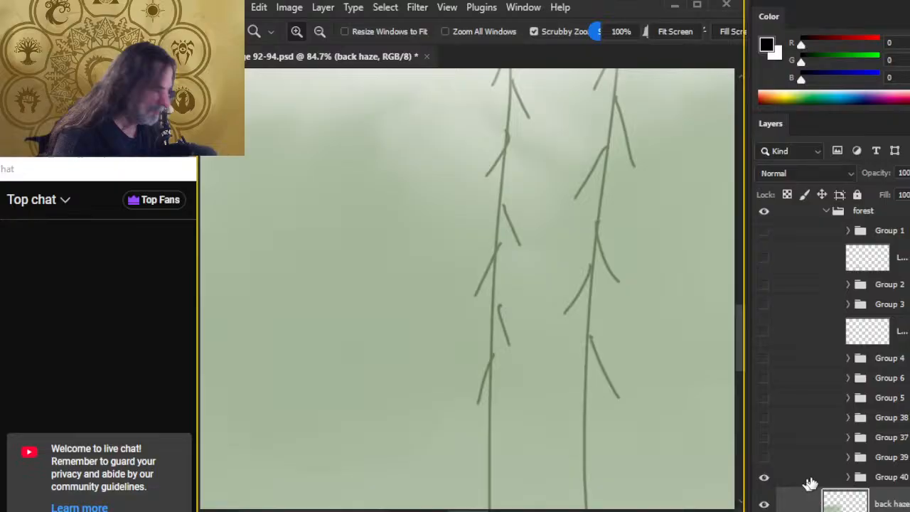
{"action": "left_click", "coordinate": [765, 478]}
{"action": "left_click", "coordinate": [764, 477]}
{"action": "left_click", "coordinate": [849, 479]}
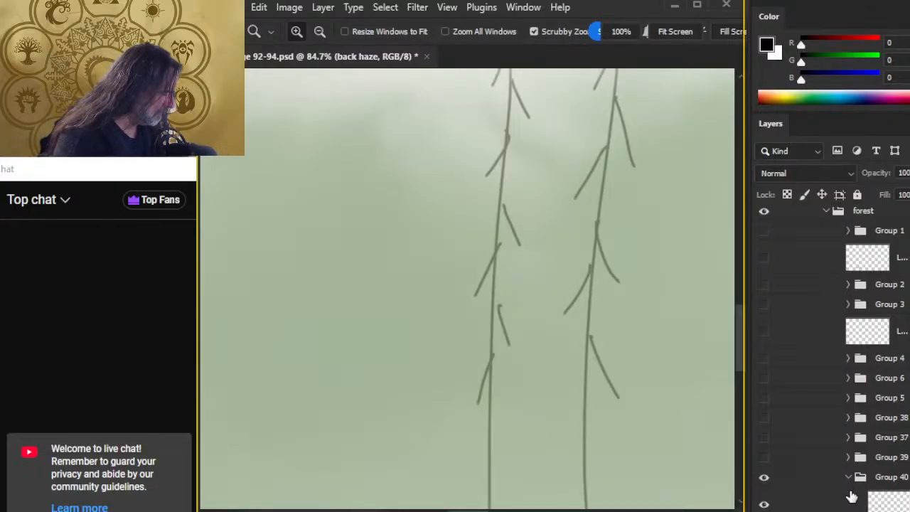
Sample the dark green of the Group 1 tree's trunk as the brush colour, shrink the brush, and hide Group 1 again
{"action": "left_click", "coordinate": [764, 231]}
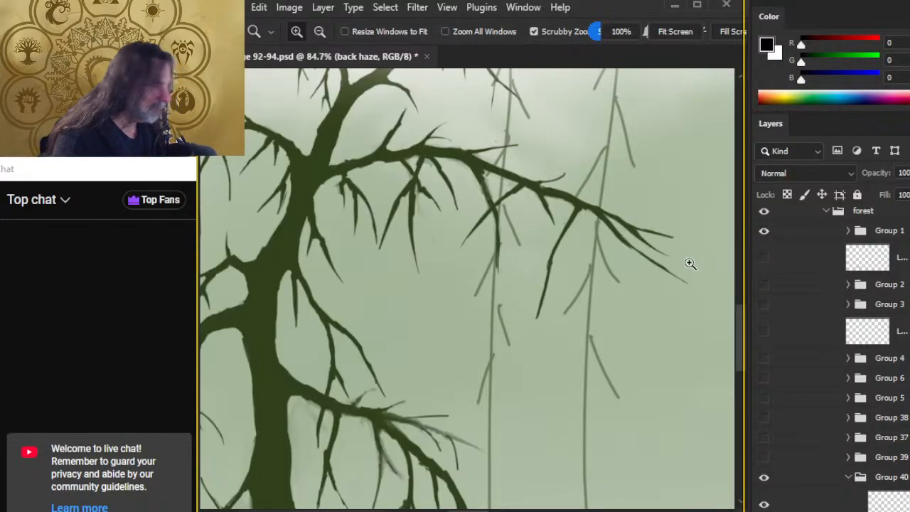
{"action": "key", "text": "b"}
{"action": "left_click", "coordinate": [281, 299], "text": "alt"}
{"action": "key", "text": "bracketleft"}
{"action": "key", "text": "bracketleft"}
{"action": "key", "text": "bracketleft"}
{"action": "key", "text": "bracketleft"}
{"action": "key", "text": "bracketleft"}
{"action": "key", "text": "bracketleft"}
{"action": "key", "text": "bracketleft"}
{"action": "key", "text": "bracketleft"}
{"action": "key", "text": "bracketleft"}
{"action": "key", "text": "bracketleft"}
{"action": "key", "text": "bracketleft"}
{"action": "key", "text": "bracketleft"}
{"action": "key", "text": "bracketleft"}
{"action": "key", "text": "bracketleft"}
{"action": "key", "text": "bracketleft"}
{"action": "key", "text": "bracketleft"}
{"action": "key", "text": "bracketleft"}
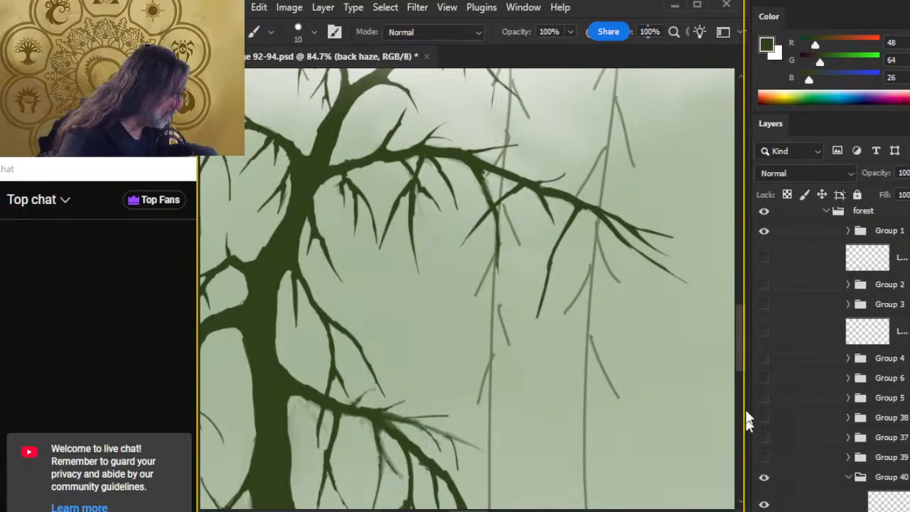
{"action": "left_click", "coordinate": [763, 231]}
Try erasing beside the upper right branch of the leftmost distant tree on the back haze layer, and undo the stroke
{"action": "key", "text": "z"}
{"action": "left_click_drag", "start_coordinate": [564, 300], "coordinate": [482, 291]}
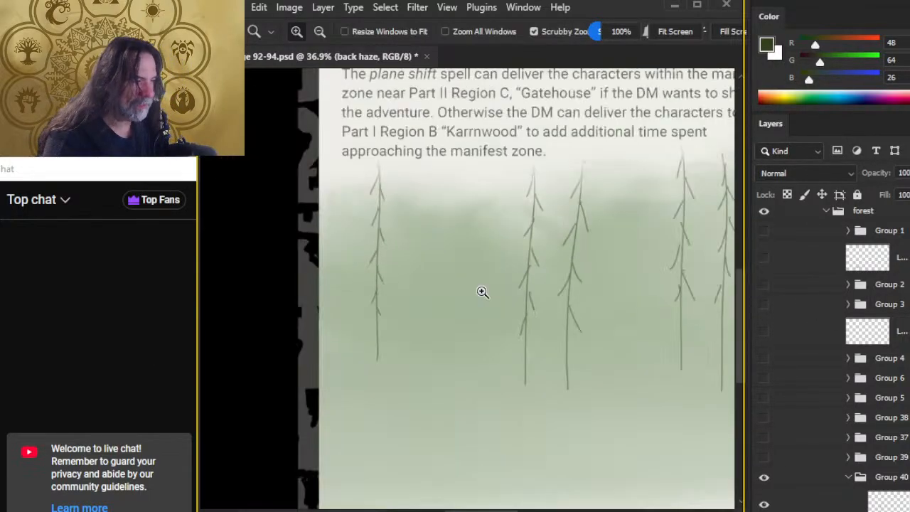
{"action": "left_click_drag", "start_coordinate": [346, 194], "coordinate": [424, 219]}
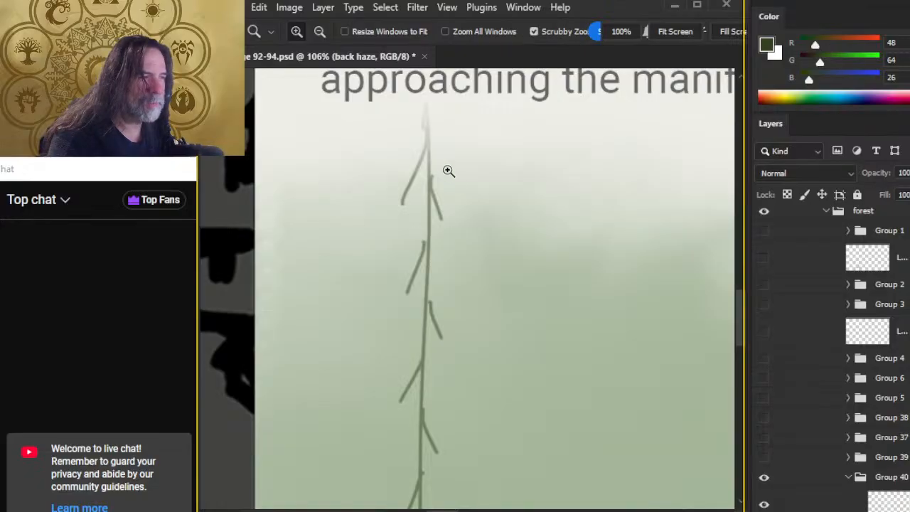
{"action": "key", "text": "e"}
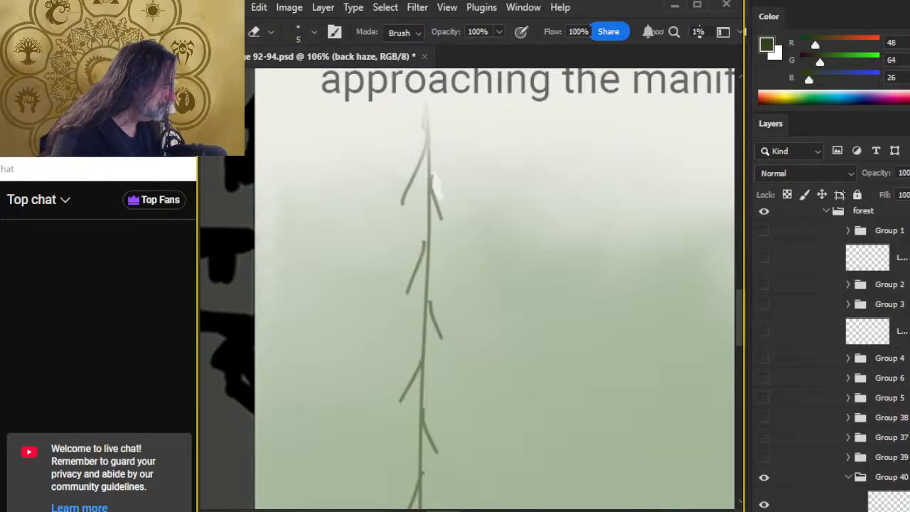
{"action": "scroll", "coordinate": [832, 355], "scroll_direction": "down", "scroll_amount": 5}
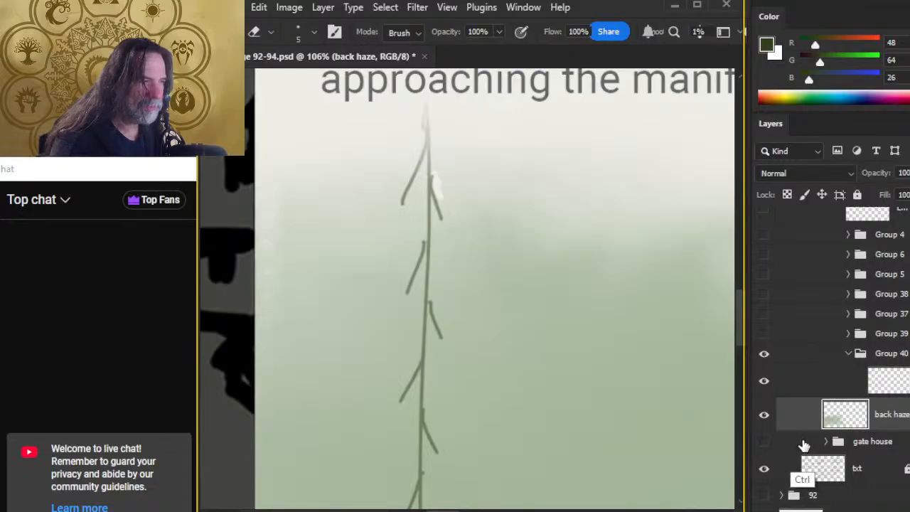
{"action": "key", "text": "ctrl+z"}
{"action": "key", "text": "ctrl+shift+z"}
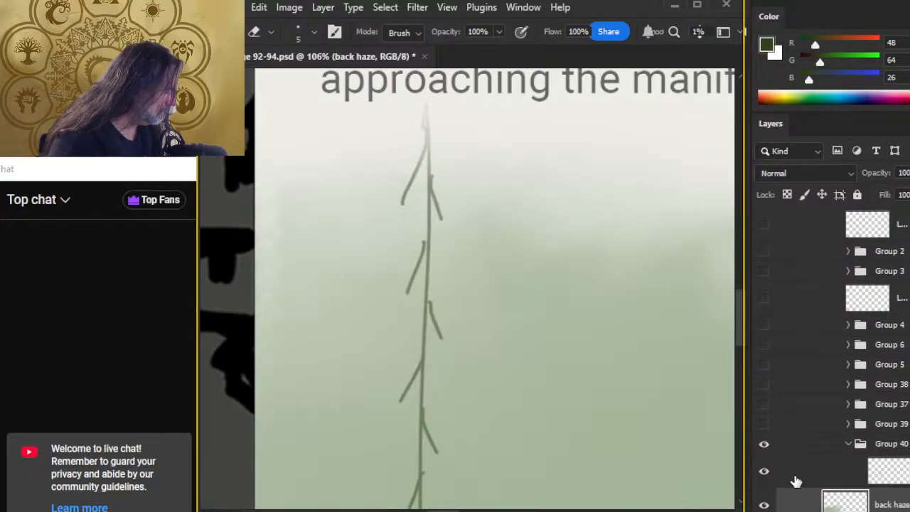
On Layer 247 in Group 40, thin and taper the two uppermost branches of the leftmost tree by erasing and repainting
{"action": "left_click", "coordinate": [779, 468]}
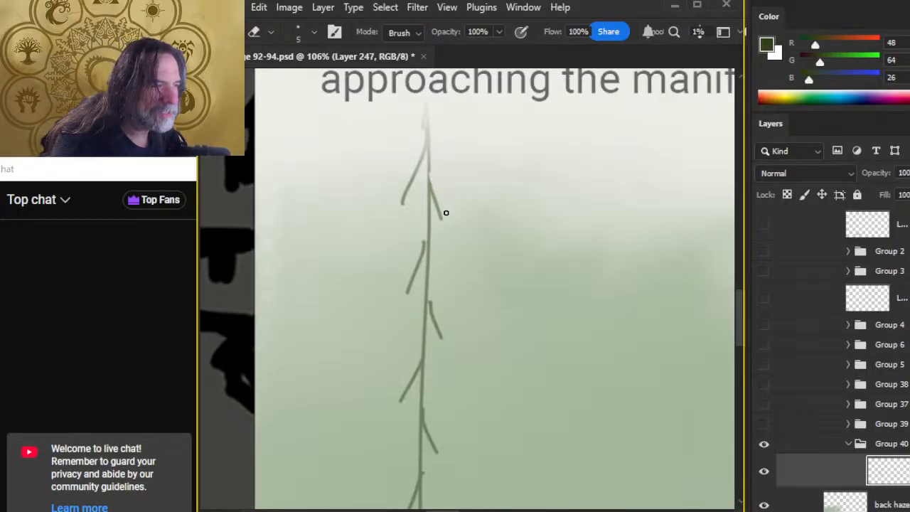
{"action": "left_click_drag", "start_coordinate": [446, 219], "coordinate": [422, 179]}
{"action": "key", "text": "b"}
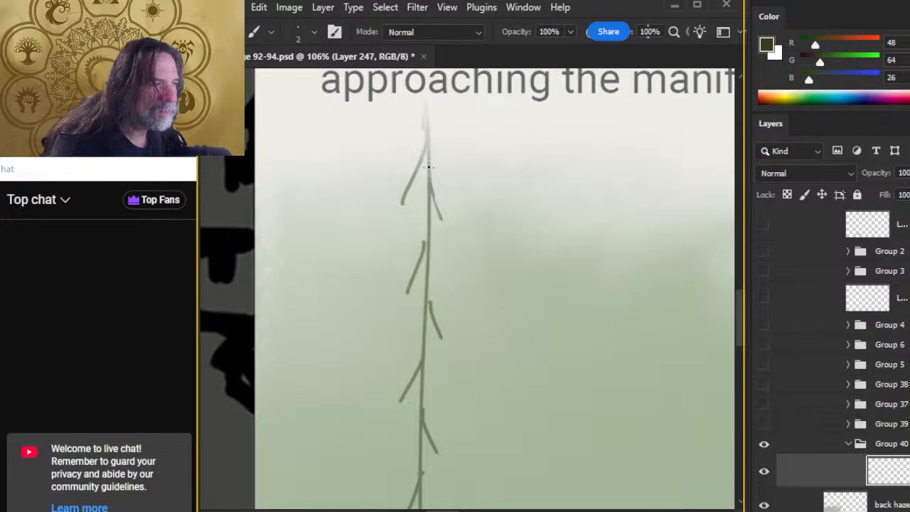
{"action": "key", "text": "e"}
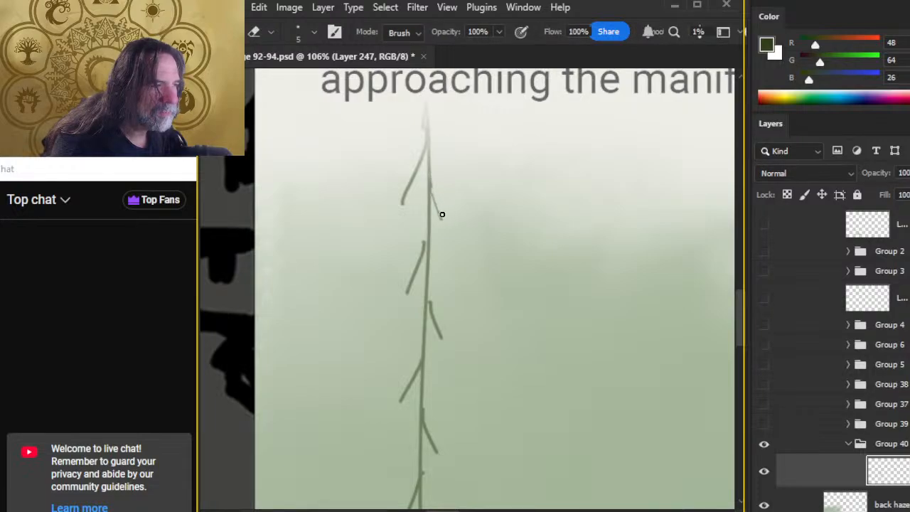
{"action": "left_click_drag", "start_coordinate": [403, 181], "coordinate": [404, 196]}
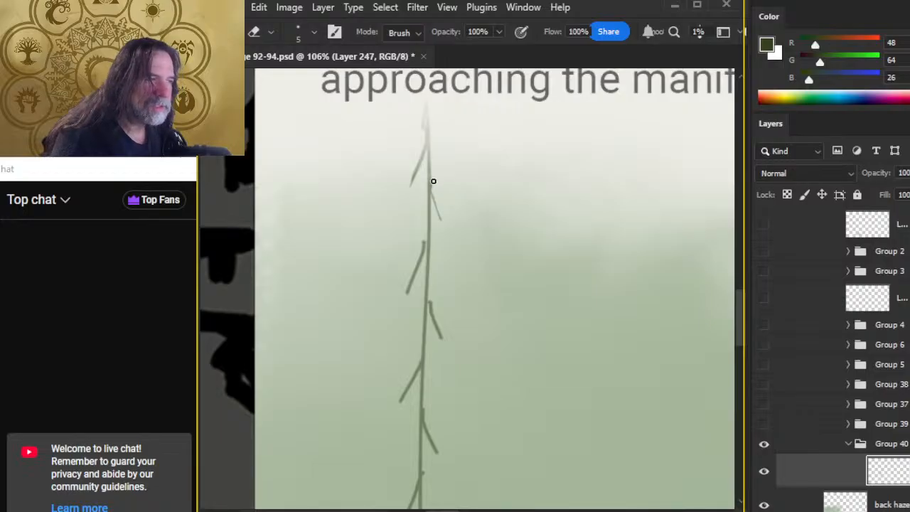
{"action": "key", "text": "b"}
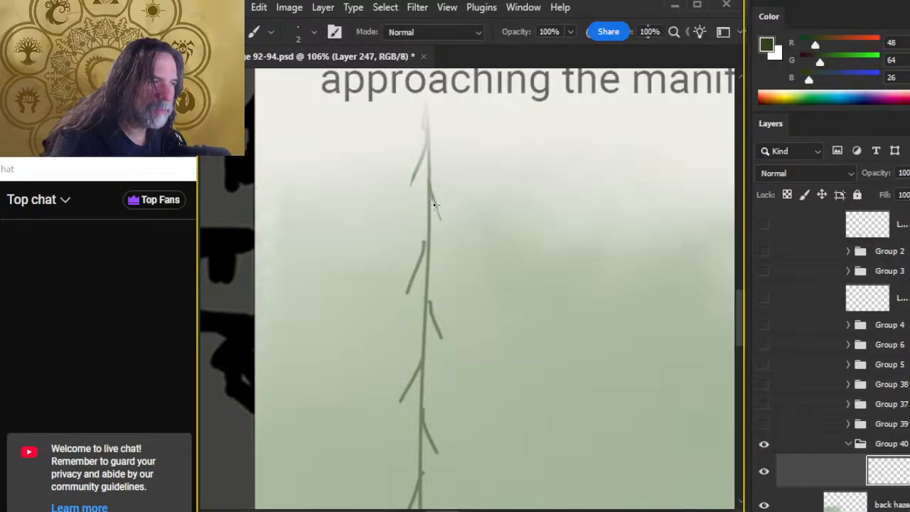
{"action": "key", "text": "e"}
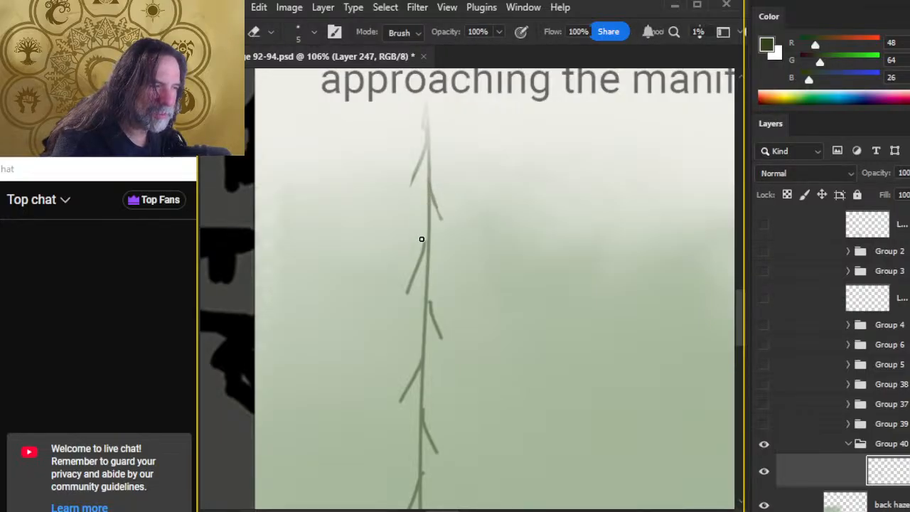
Reshape the leftmost tree's second left-hand branch into a thin, tapered twig joined to the trunk, alternating Eraser and Brush
{"action": "mouse_move", "coordinate": [422, 239]}
{"action": "left_mouse_down"}
{"action": "mouse_move", "coordinate": [410, 282]}
{"action": "mouse_move", "coordinate": [429, 234]}
{"action": "mouse_move", "coordinate": [409, 289]}
{"action": "left_mouse_up"}
{"action": "key", "text": "b"}
{"action": "key", "text": "e"}
{"action": "key", "text": "b"}
{"action": "key", "text": "e"}
{"action": "key", "text": "b"}
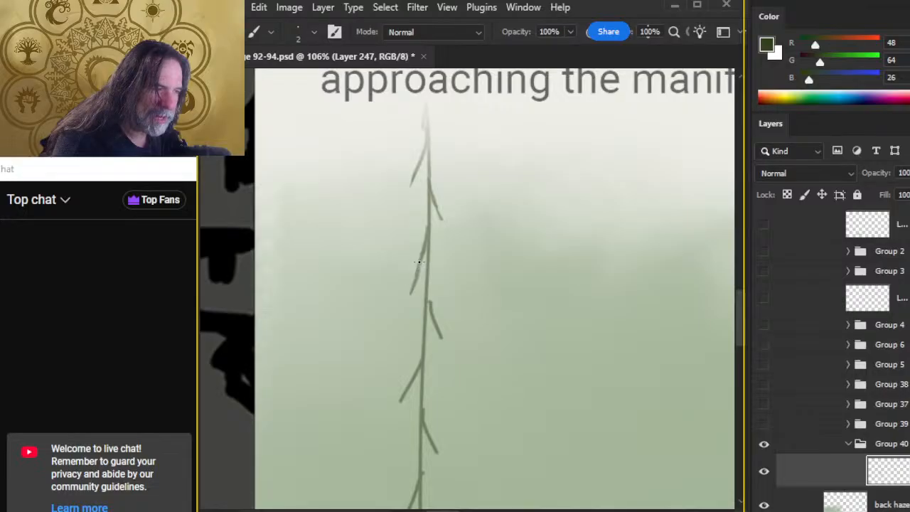
{"action": "key", "text": "e"}
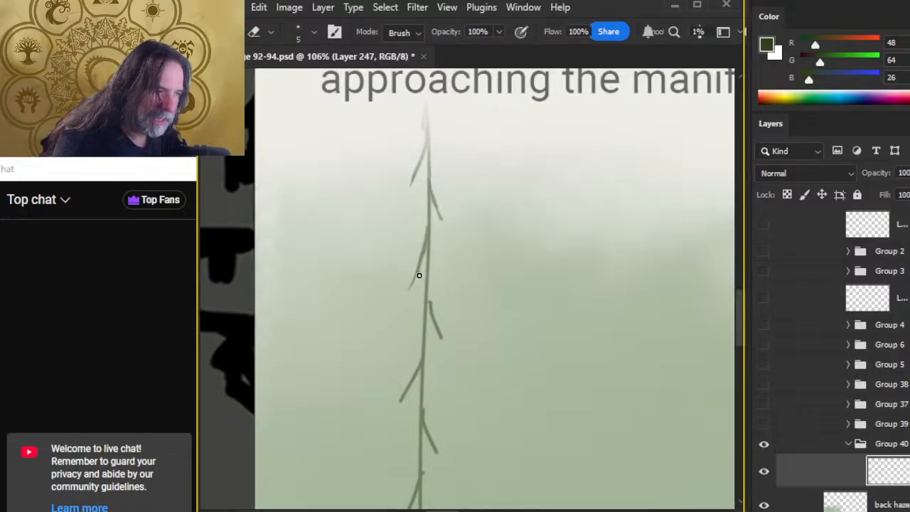
{"action": "key", "text": "b"}
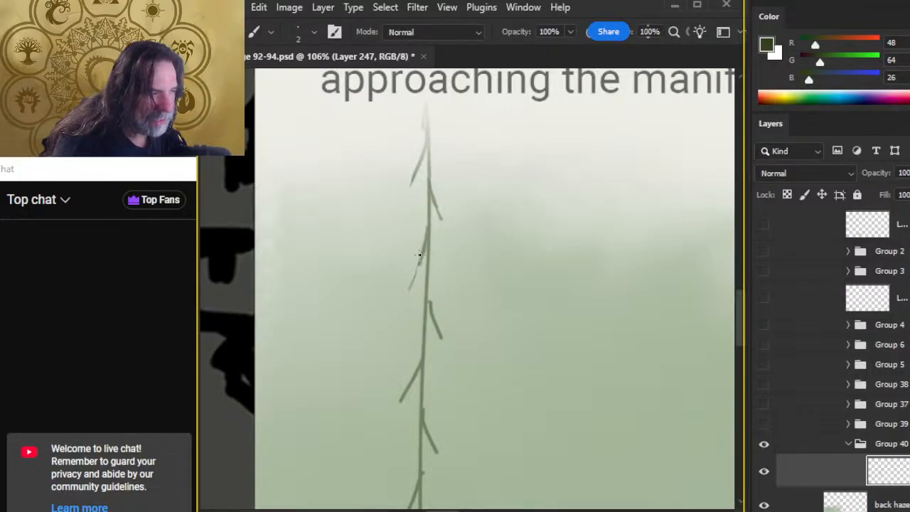
{"action": "key", "text": "e"}
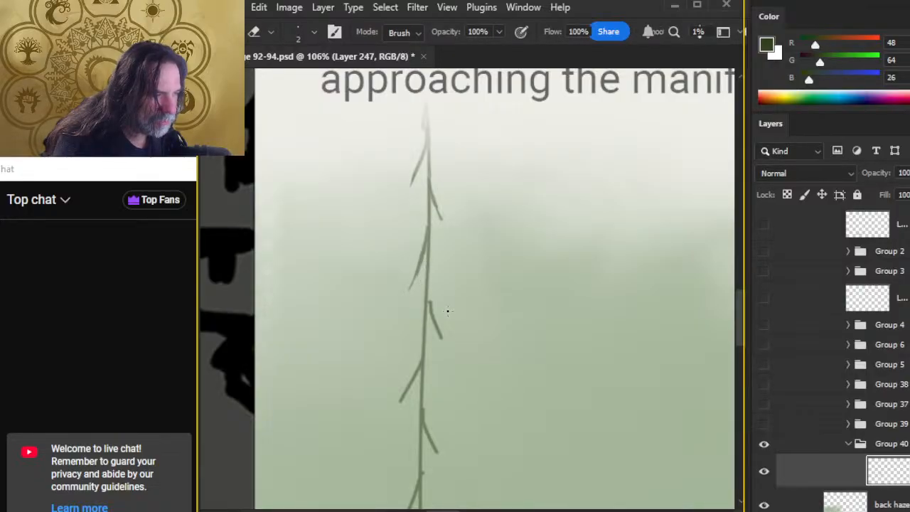
Join the leftmost tree's remaining lower branches to the trunk and taper them into thin twigs with the Brush and Eraser
{"action": "key", "text": "b"}
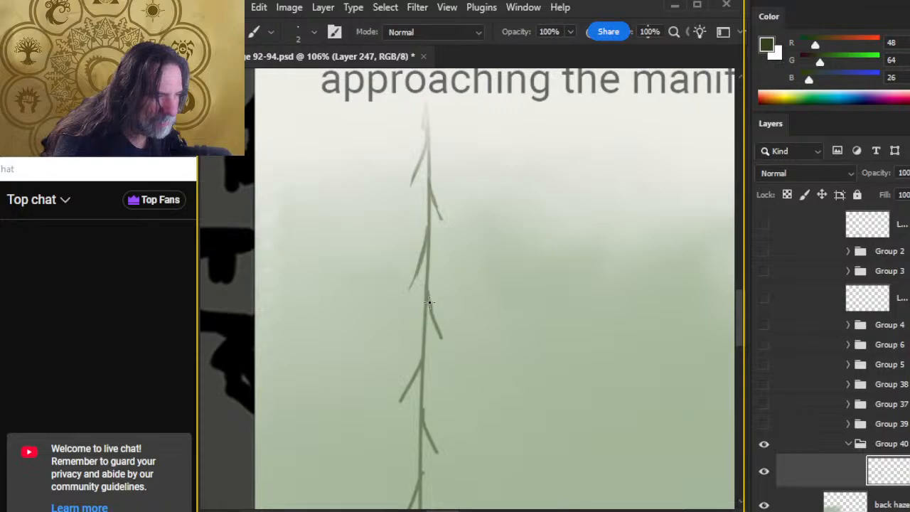
{"action": "key", "text": "e"}
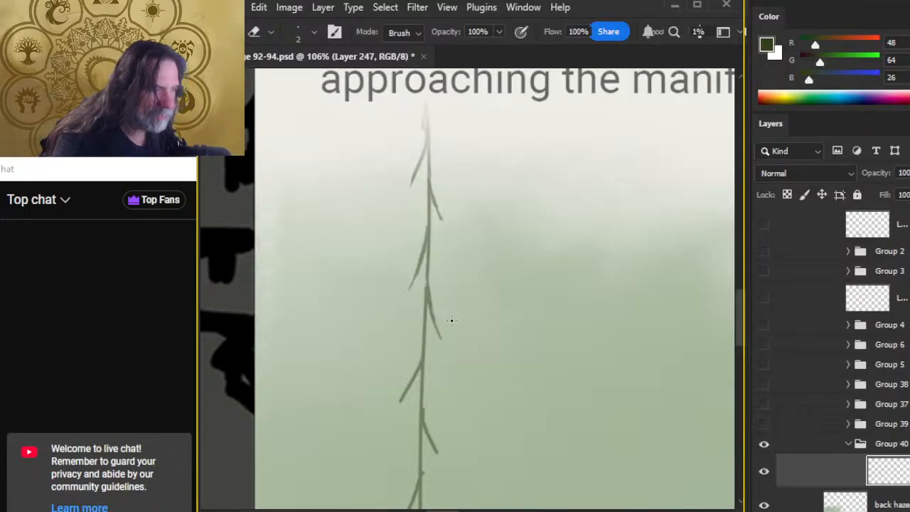
{"action": "scroll", "coordinate": [455, 292], "scroll_direction": "down", "scroll_amount": 2}
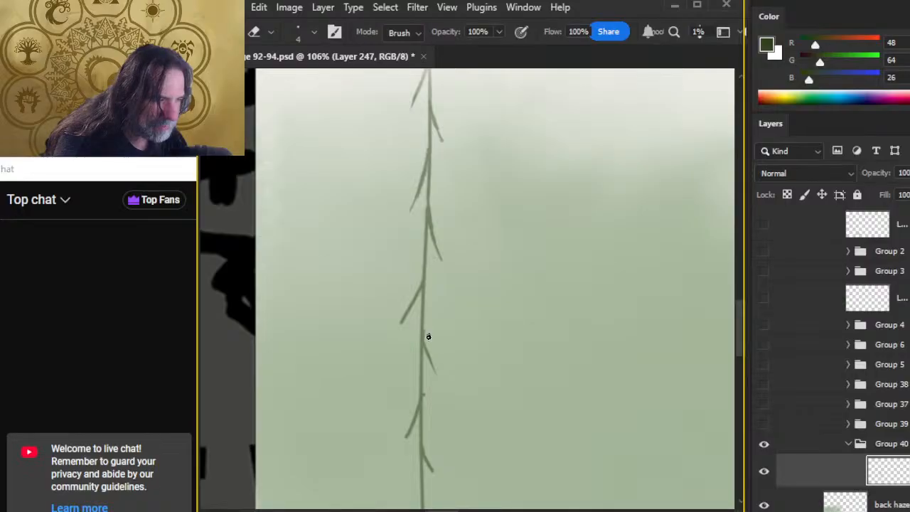
{"action": "key", "text": "b"}
{"action": "key", "text": "e"}
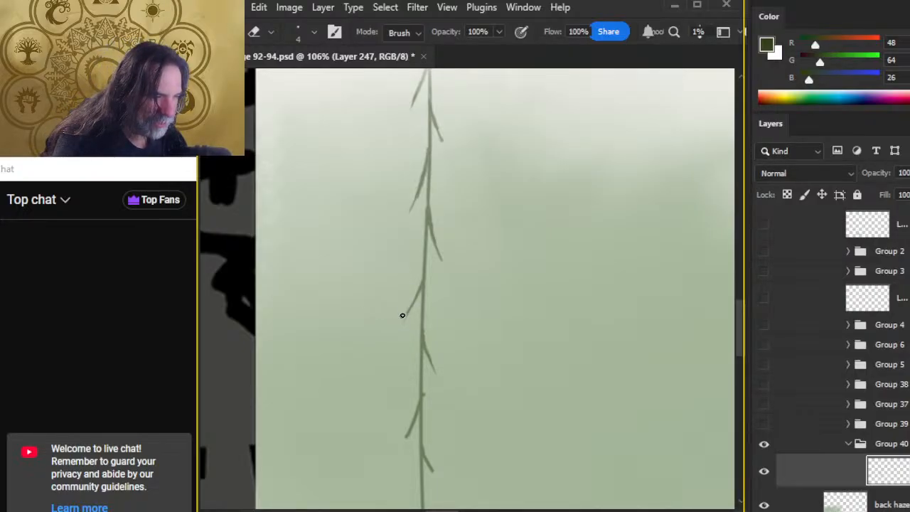
{"action": "left_click_drag", "start_coordinate": [409, 300], "coordinate": [410, 285]}
{"action": "left_click_drag", "start_coordinate": [452, 359], "coordinate": [473, 278]}
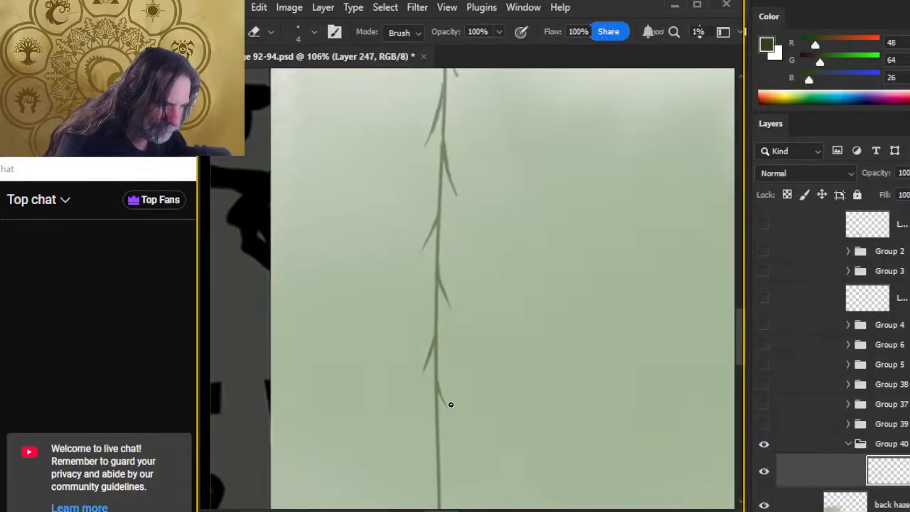
Lasso the detached uppermost left-hand branch of the second distant tree, move it against the trunk, and deselect it
{"action": "key", "text": "z"}
{"action": "scroll", "coordinate": [539, 382], "scroll_direction": "down", "scroll_amount": 3}
{"action": "left_click_drag", "start_coordinate": [562, 379], "coordinate": [378, 360]}
{"action": "mouse_move", "coordinate": [543, 173]}
{"action": "left_mouse_down"}
{"action": "mouse_move", "coordinate": [513, 204]}
{"action": "mouse_move", "coordinate": [527, 208]}
{"action": "mouse_move", "coordinate": [535, 180]}
{"action": "mouse_move", "coordinate": [569, 177]}
{"action": "left_mouse_up"}
{"action": "key", "text": "b"}
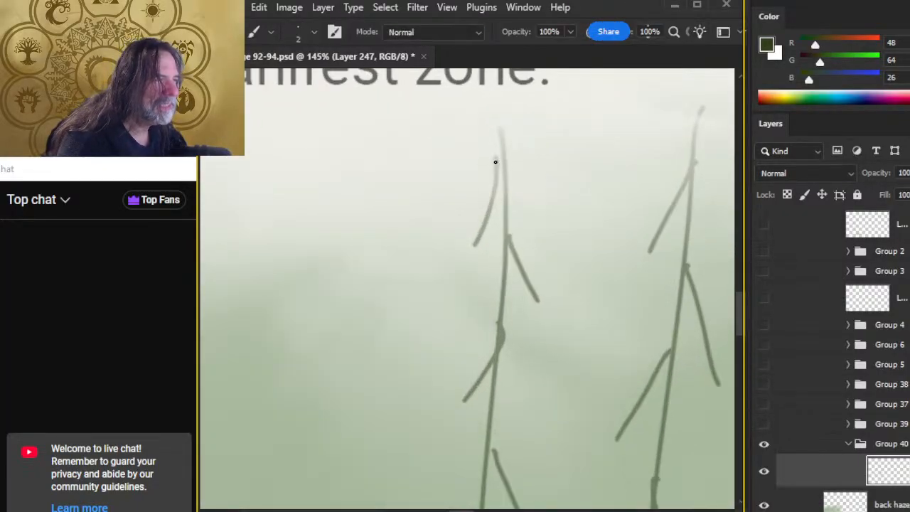
{"action": "key", "text": "e"}
{"action": "key", "text": "l"}
{"action": "mouse_move", "coordinate": [483, 145]}
{"action": "left_mouse_down"}
{"action": "mouse_move", "coordinate": [463, 223]}
{"action": "mouse_move", "coordinate": [486, 259]}
{"action": "mouse_move", "coordinate": [500, 175]}
{"action": "left_mouse_up"}
{"action": "left_click_drag", "start_coordinate": [487, 140], "coordinate": [484, 144]}
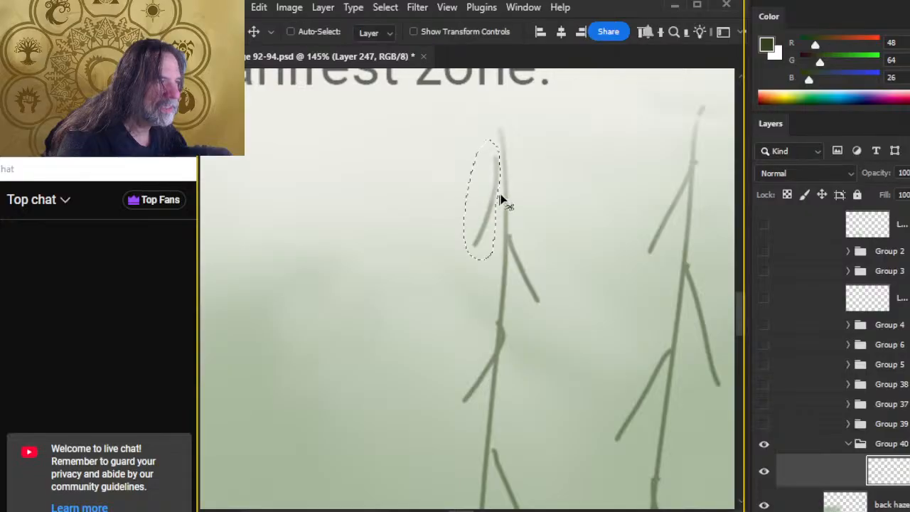
{"action": "left_click_drag", "start_coordinate": [493, 195], "coordinate": [499, 190], "text": "ctrl"}
{"action": "key", "text": "ctrl+d"}
Erase along the second tree's two uppermost branches to thin them into tapered twigs
{"action": "key", "text": "e"}
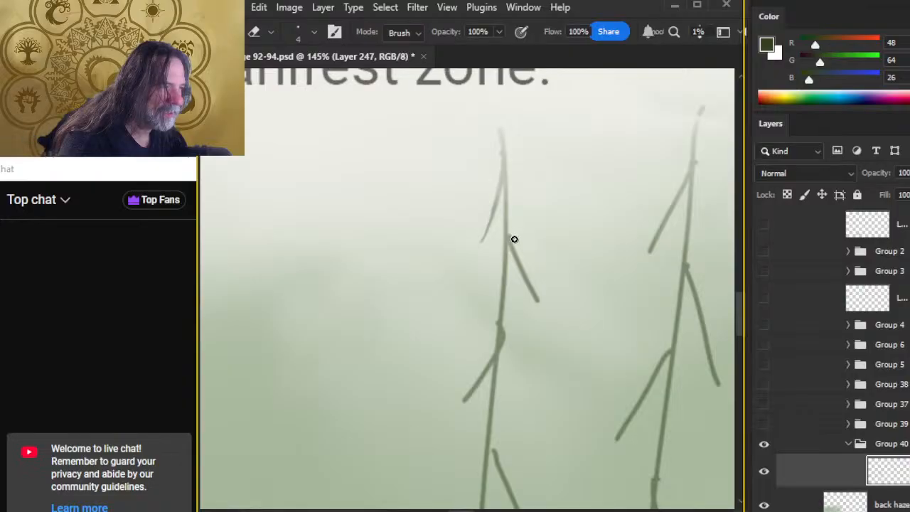
{"action": "mouse_move", "coordinate": [519, 248]}
{"action": "left_mouse_down"}
{"action": "mouse_move", "coordinate": [542, 304]}
{"action": "mouse_move", "coordinate": [519, 255]}
{"action": "left_mouse_up"}
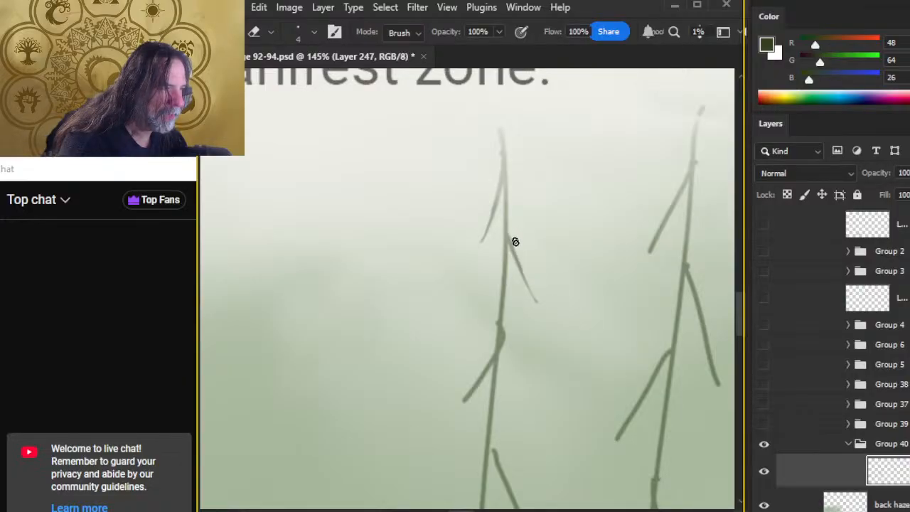
Taper the second tree's second left-hand branch, then connect its second right-hand branch to the trunk and thin it
{"action": "left_click_drag", "start_coordinate": [566, 303], "coordinate": [487, 310]}
{"action": "left_click_drag", "start_coordinate": [417, 408], "coordinate": [488, 270]}
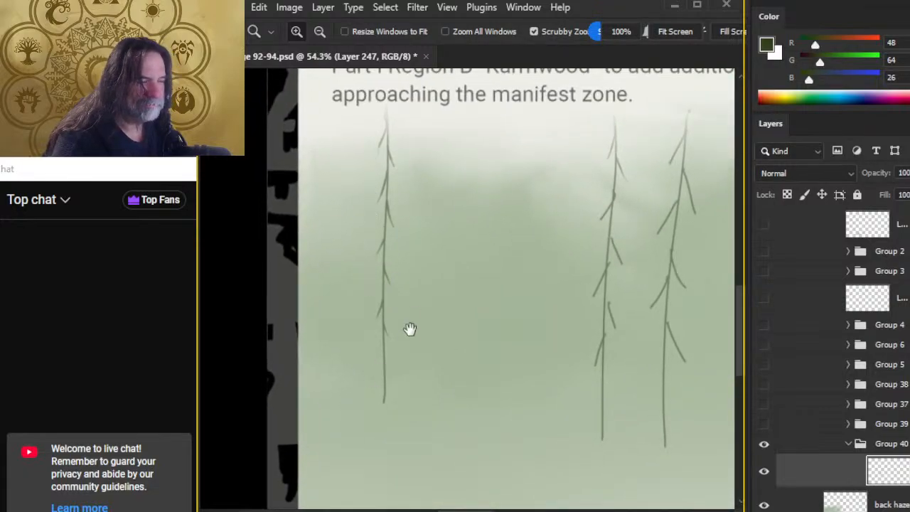
{"action": "left_click_drag", "start_coordinate": [390, 172], "coordinate": [418, 284]}
{"action": "key", "text": "e"}
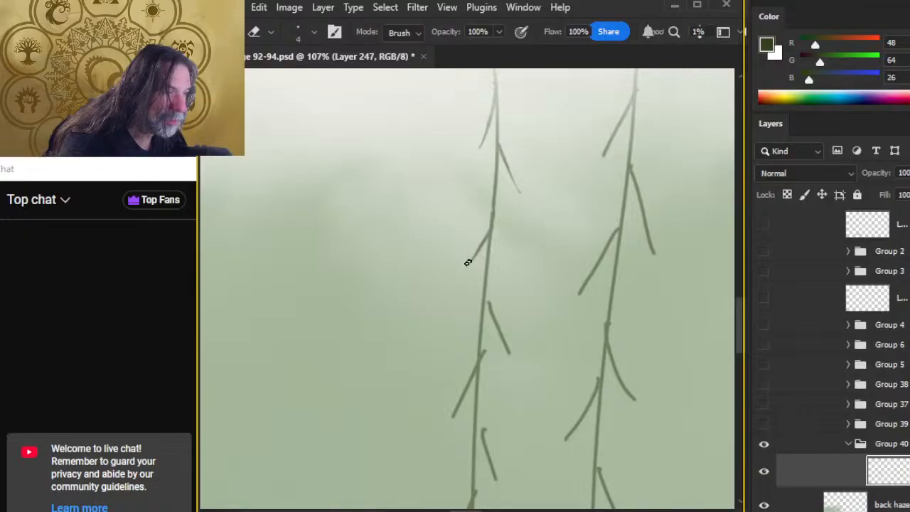
{"action": "key", "text": "b"}
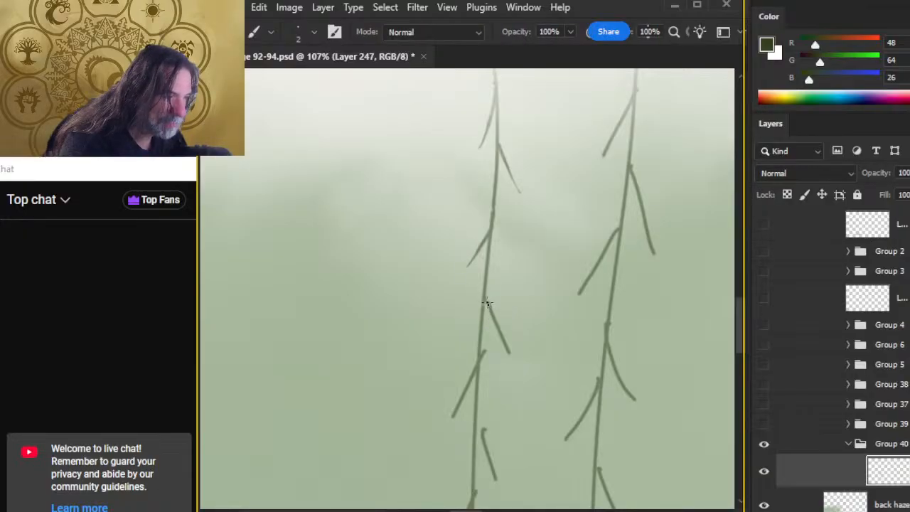
{"action": "key", "text": "e"}
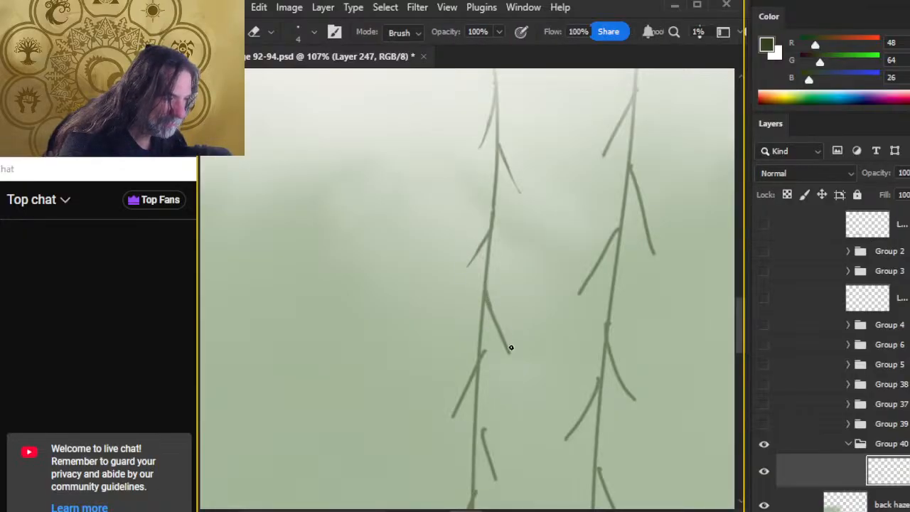
{"action": "left_click_drag", "start_coordinate": [506, 340], "coordinate": [508, 348]}
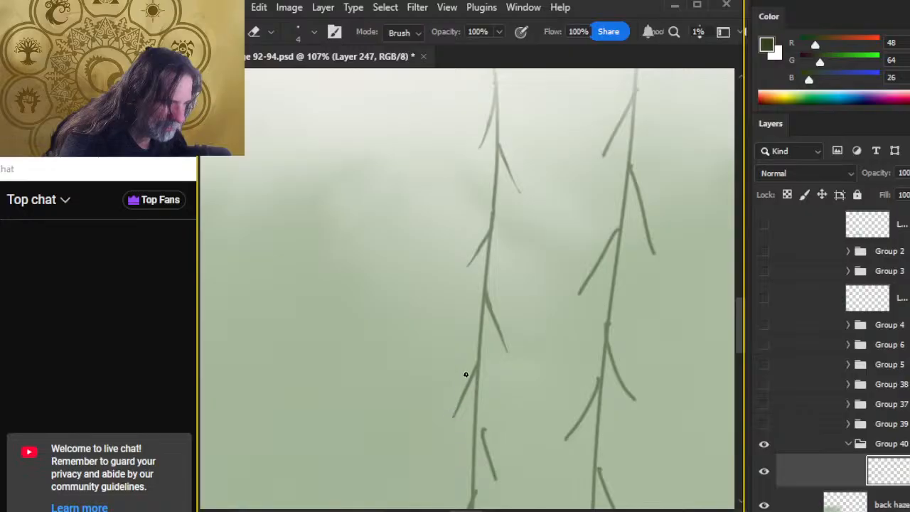
Move the second tree's detached lowest right-hand branch onto the trunk and taper it and the lowest left-hand branch
{"action": "mouse_move", "coordinate": [500, 404]}
{"action": "left_mouse_down"}
{"action": "mouse_move", "coordinate": [466, 276]}
{"action": "mouse_move", "coordinate": [446, 302]}
{"action": "mouse_move", "coordinate": [462, 370]}
{"action": "mouse_move", "coordinate": [481, 324]}
{"action": "mouse_move", "coordinate": [463, 337]}
{"action": "left_mouse_up"}
{"action": "key", "text": "l"}
{"action": "key", "text": "v"}
{"action": "key", "text": "ctrl+d"}
{"action": "key", "text": "e"}
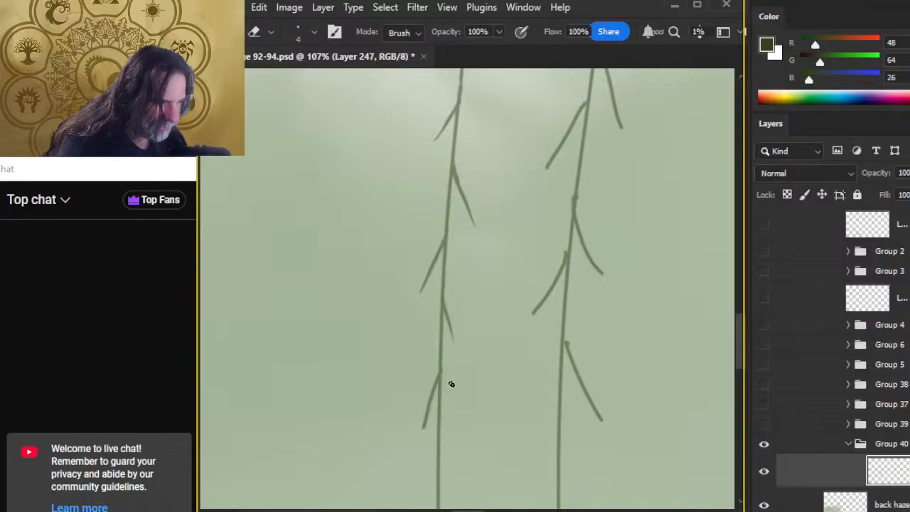
{"action": "scroll", "coordinate": [450, 384], "scroll_direction": "down", "scroll_amount": 3}
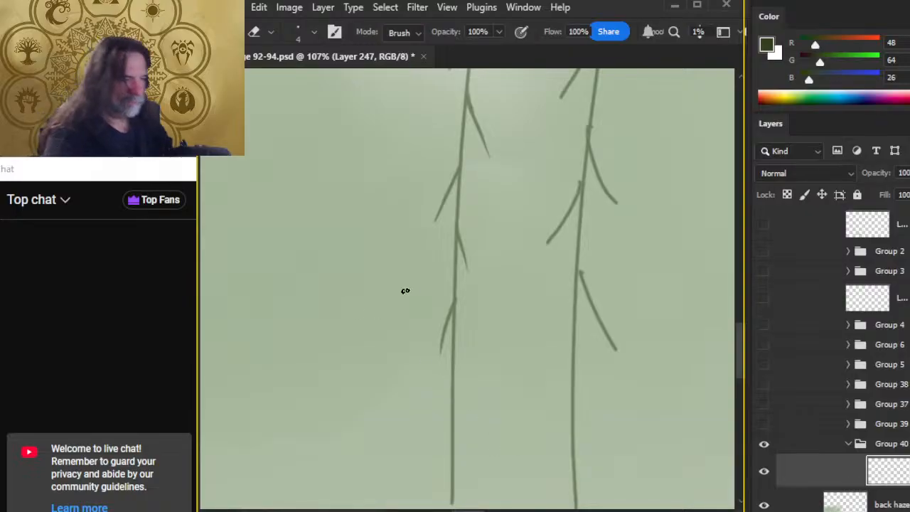
Erase along the third distant tree's uppermost left-hand and right-hand branches to shape them into tapered twigs
{"action": "key", "text": "z"}
{"action": "scroll", "coordinate": [475, 336], "scroll_direction": "down", "scroll_amount": 2}
{"action": "scroll", "coordinate": [528, 376], "scroll_direction": "up", "scroll_amount": 6}
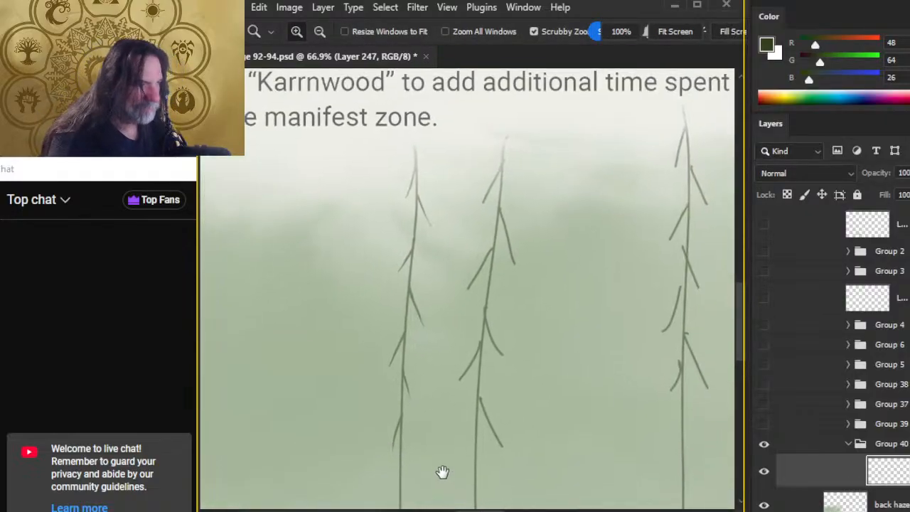
{"action": "left_click_drag", "start_coordinate": [459, 240], "coordinate": [473, 237]}
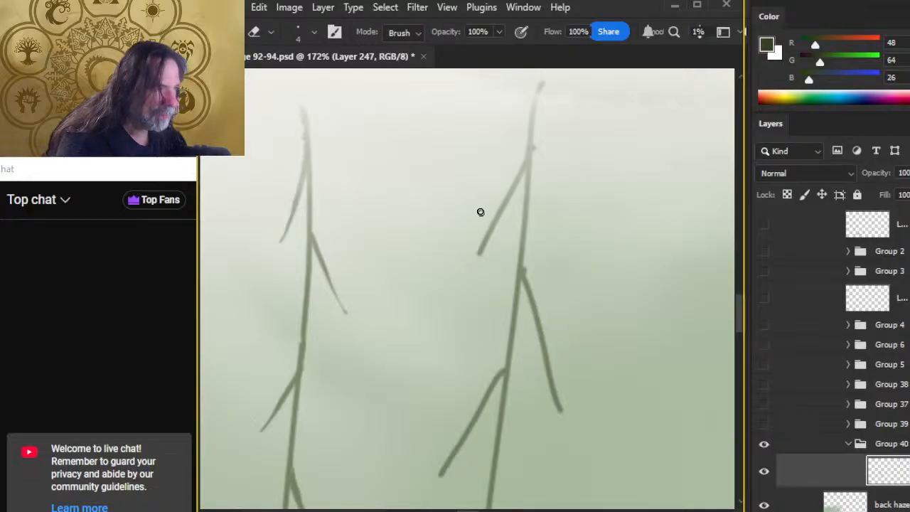
{"action": "left_click_drag", "start_coordinate": [479, 252], "coordinate": [481, 237]}
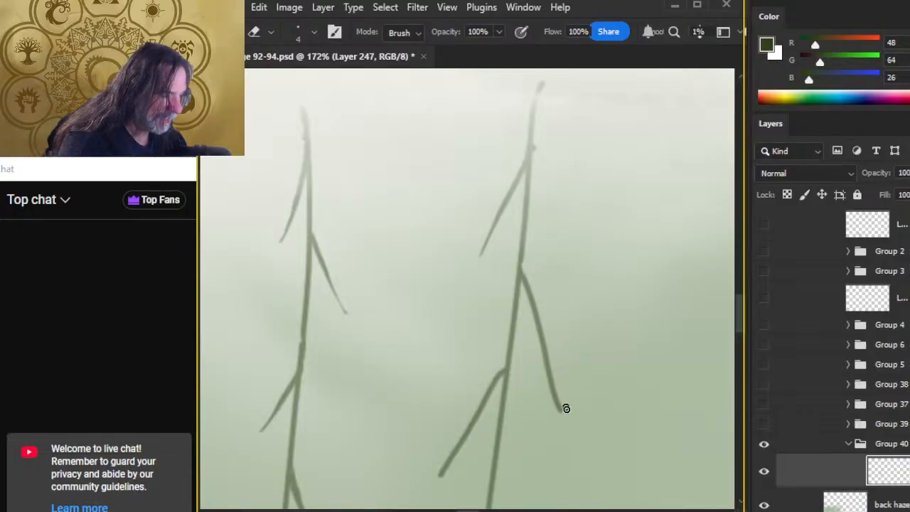
{"action": "mouse_move", "coordinate": [566, 408]}
{"action": "left_mouse_down"}
{"action": "mouse_move", "coordinate": [563, 392]}
{"action": "mouse_move", "coordinate": [562, 414]}
{"action": "mouse_move", "coordinate": [559, 399]}
{"action": "left_mouse_up"}
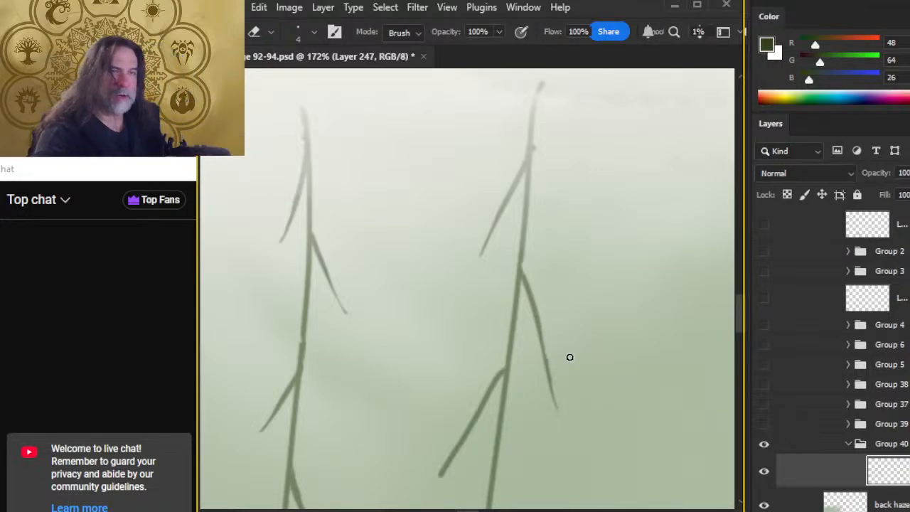
Blend the third tree's middle branches into the trunk and taper their ends with the Brush and Eraser
{"action": "scroll", "coordinate": [504, 256], "scroll_direction": "down", "scroll_amount": 3}
{"action": "key", "text": "b"}
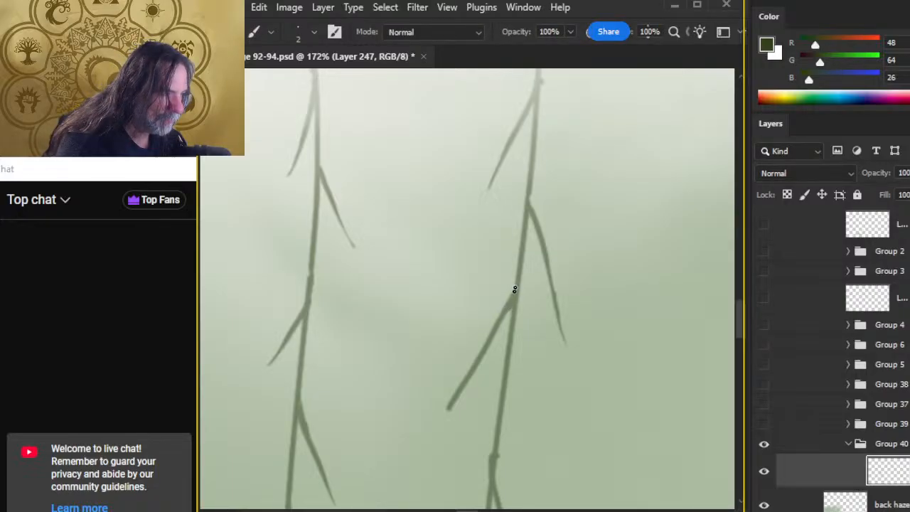
{"action": "key", "text": "e"}
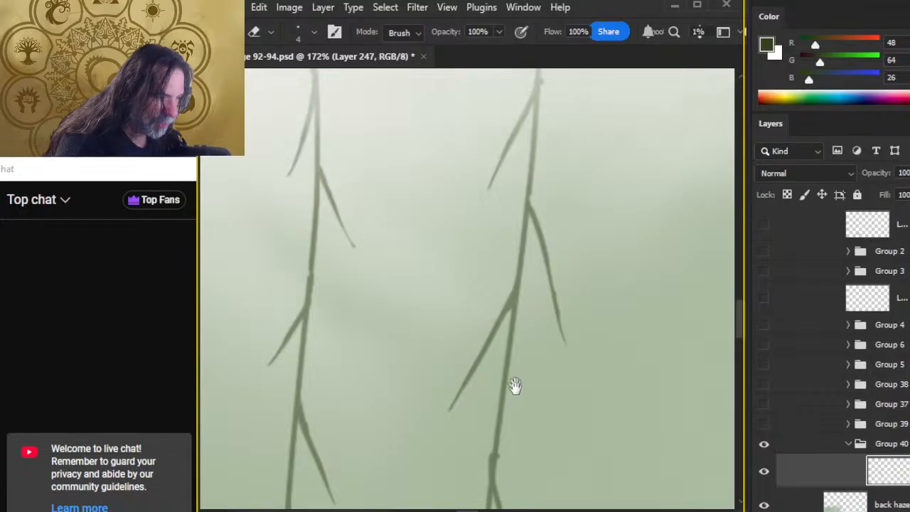
{"action": "scroll", "coordinate": [512, 384], "scroll_direction": "down", "scroll_amount": 3}
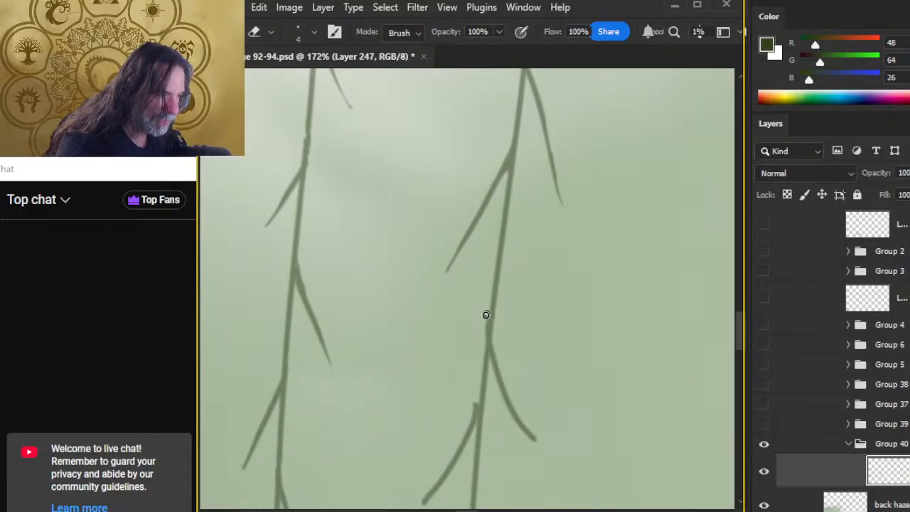
{"action": "scroll", "coordinate": [488, 361], "scroll_direction": "down", "scroll_amount": 2}
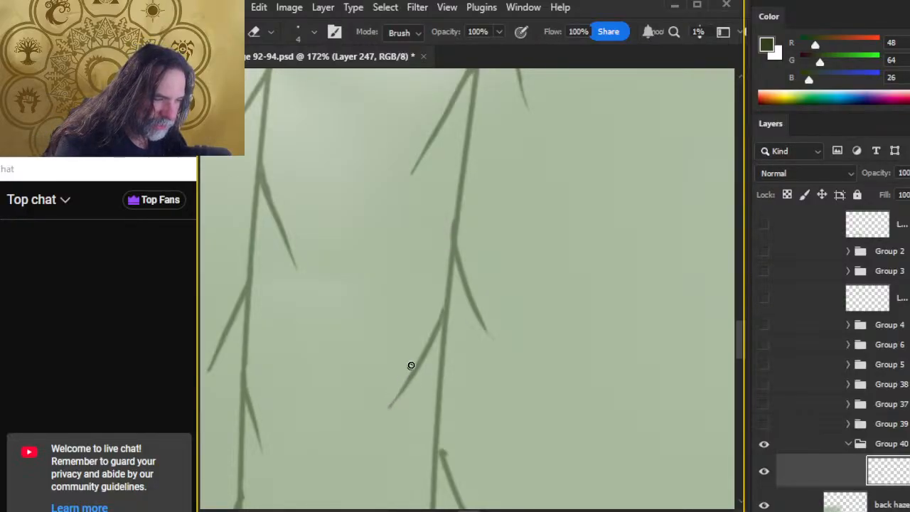
Join the third tree's lowest right-hand branch to the trunk with the Brush and erase its end to a point
{"action": "scroll", "coordinate": [451, 337], "scroll_direction": "down", "scroll_amount": 3}
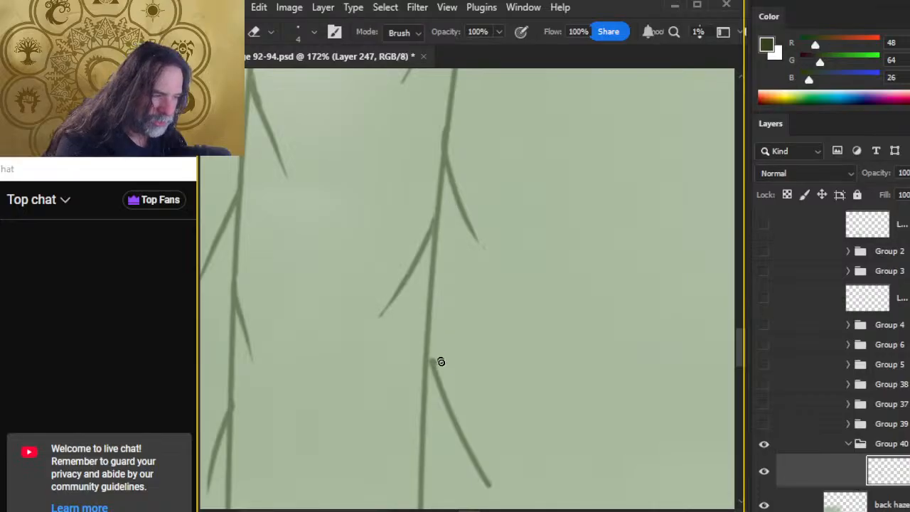
{"action": "key", "text": "b"}
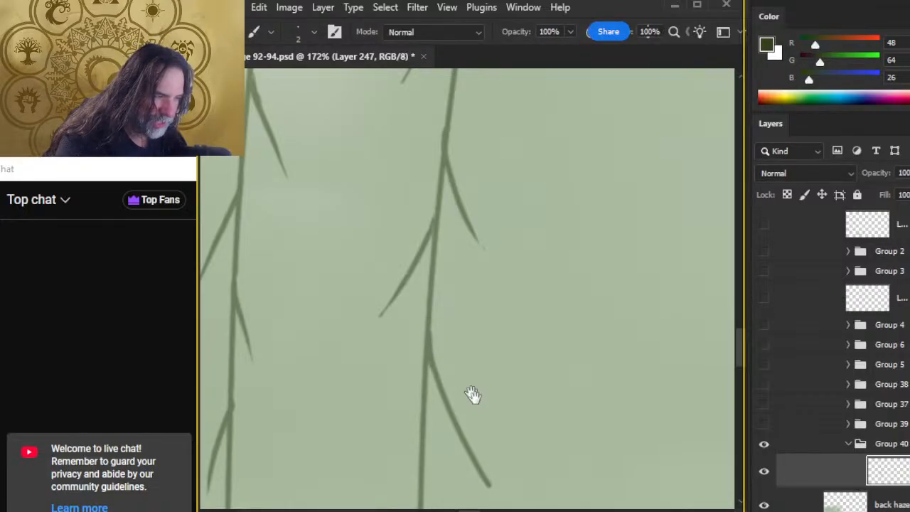
{"action": "scroll", "coordinate": [459, 373], "scroll_direction": "down", "scroll_amount": 3}
{"action": "key", "text": "e"}
{"action": "left_click_drag", "start_coordinate": [448, 370], "coordinate": [447, 386]}
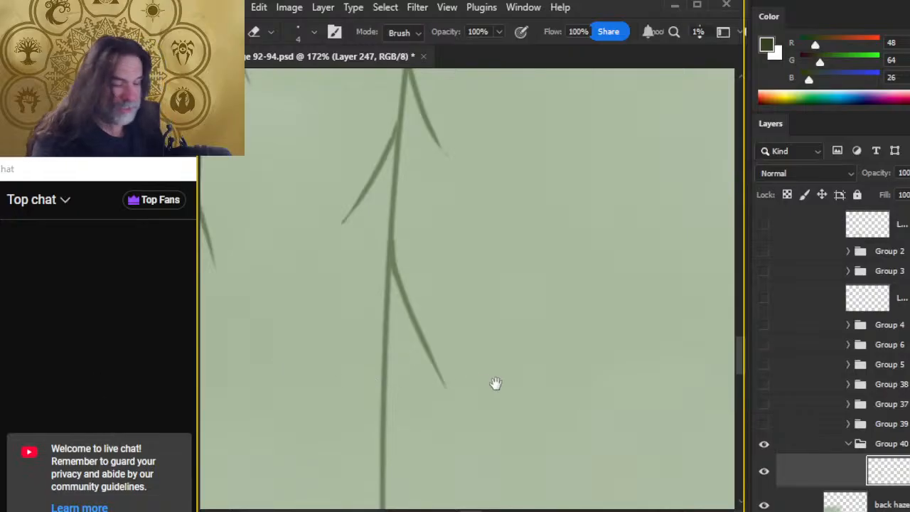
Erase along the fourth distant tree's uppermost left-hand branch to thin it into a tapered twig
{"action": "left_click_drag", "start_coordinate": [463, 360], "coordinate": [446, 160]}
{"action": "left_click_drag", "start_coordinate": [531, 287], "coordinate": [433, 275]}
{"action": "mouse_move", "coordinate": [514, 314]}
{"action": "left_mouse_down"}
{"action": "mouse_move", "coordinate": [417, 378]}
{"action": "mouse_move", "coordinate": [355, 193]}
{"action": "mouse_move", "coordinate": [496, 187]}
{"action": "mouse_move", "coordinate": [486, 251]}
{"action": "left_mouse_up"}
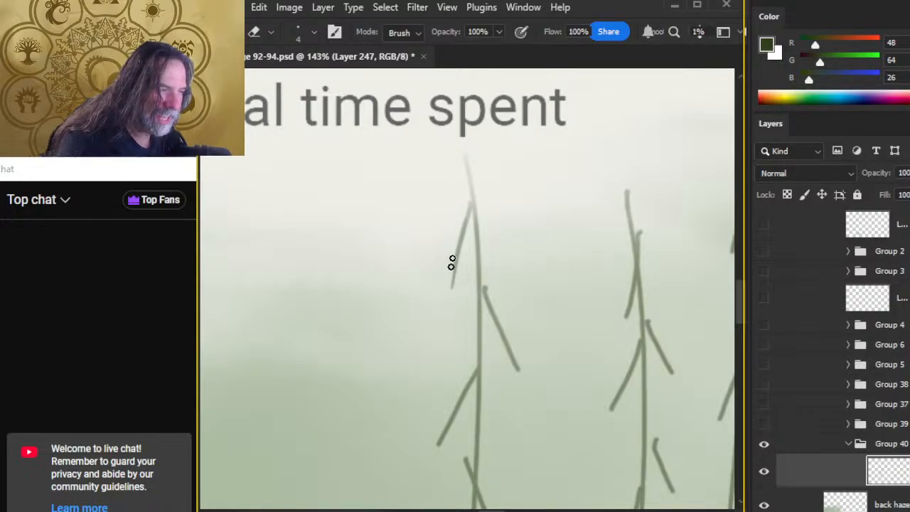
{"action": "left_click_drag", "start_coordinate": [452, 261], "coordinate": [447, 282]}
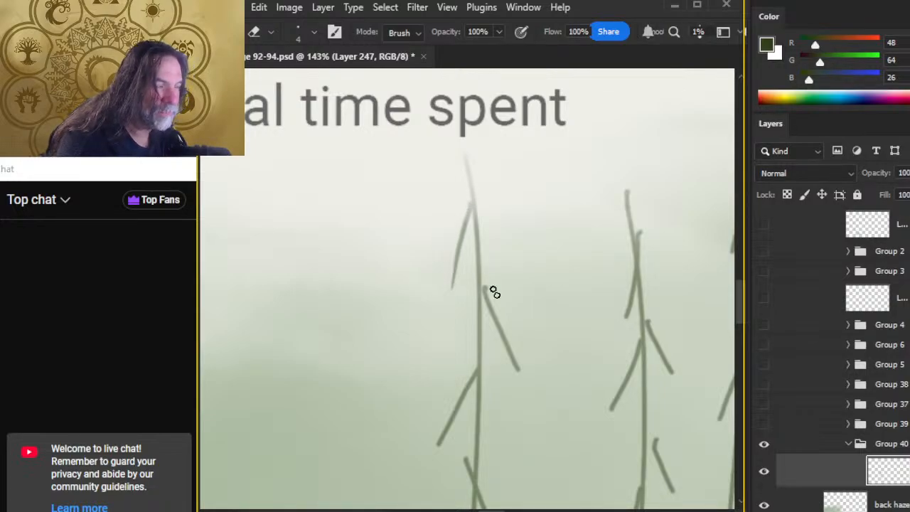
Connect the fourth tree's uppermost right-hand branch to the trunk and taper it by alternately erasing and repainting
{"action": "key", "text": "b"}
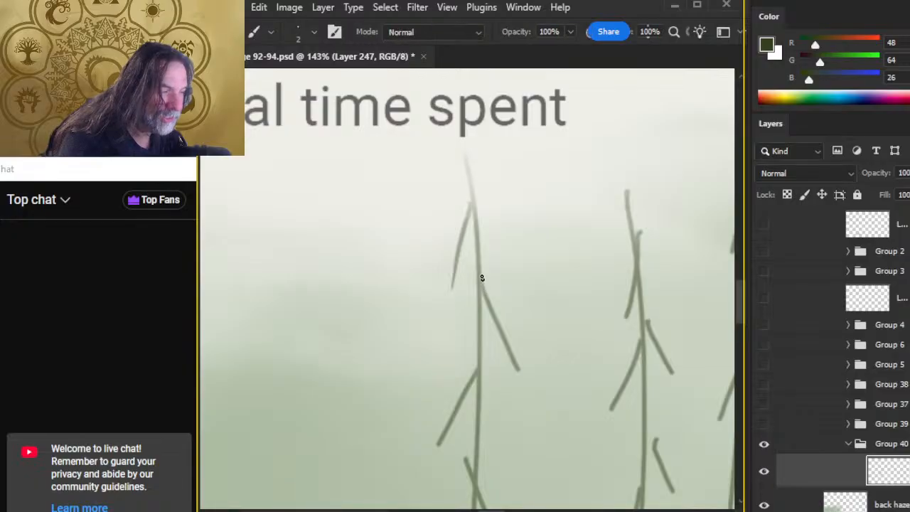
{"action": "key", "text": "e"}
{"action": "left_click_drag", "start_coordinate": [514, 334], "coordinate": [519, 365]}
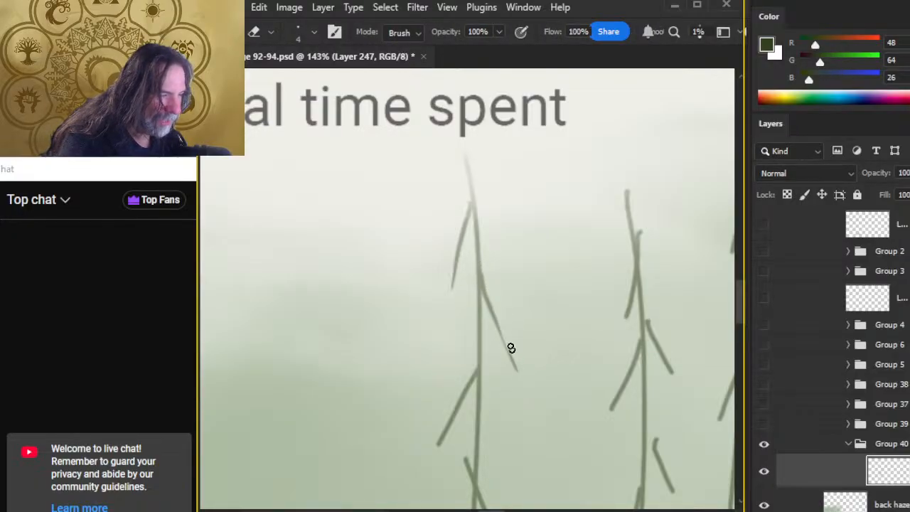
{"action": "key", "text": "b"}
{"action": "left_click_drag", "start_coordinate": [490, 315], "coordinate": [514, 367]}
{"action": "key", "text": "e"}
{"action": "left_click_drag", "start_coordinate": [496, 337], "coordinate": [500, 345]}
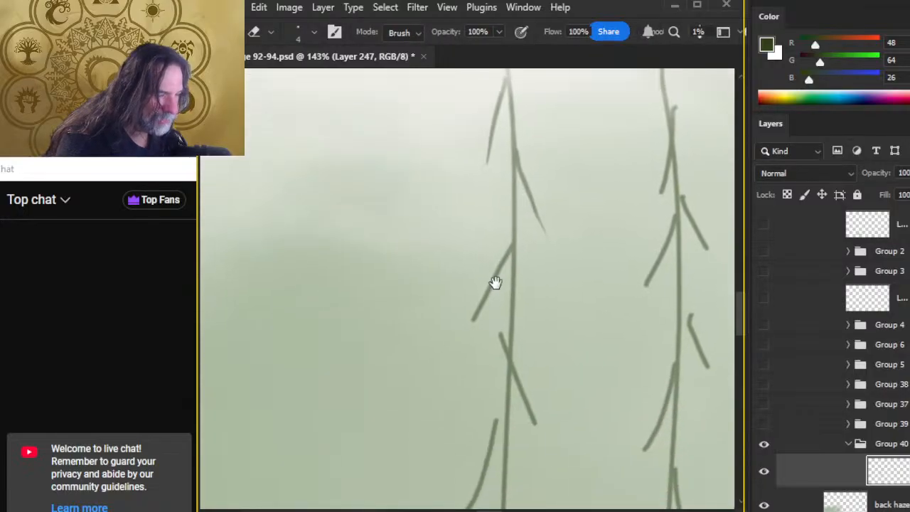
Taper the fourth tree's second left-hand branch, and trim, rejoin and thin the crossing right-hand branch below it
{"action": "left_click_drag", "start_coordinate": [453, 403], "coordinate": [493, 282]}
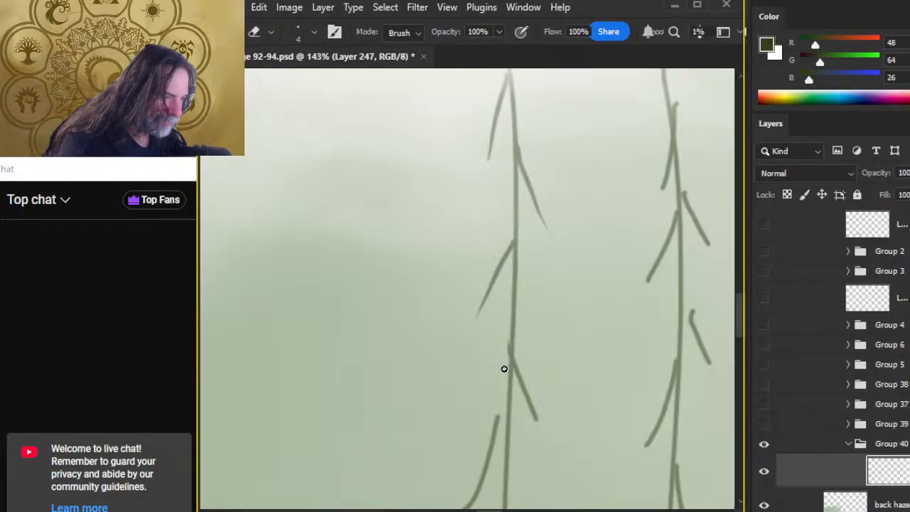
{"action": "mouse_move", "coordinate": [502, 369]}
{"action": "left_mouse_down"}
{"action": "mouse_move", "coordinate": [455, 301]}
{"action": "mouse_move", "coordinate": [470, 278]}
{"action": "left_mouse_up"}
{"action": "key", "text": "b"}
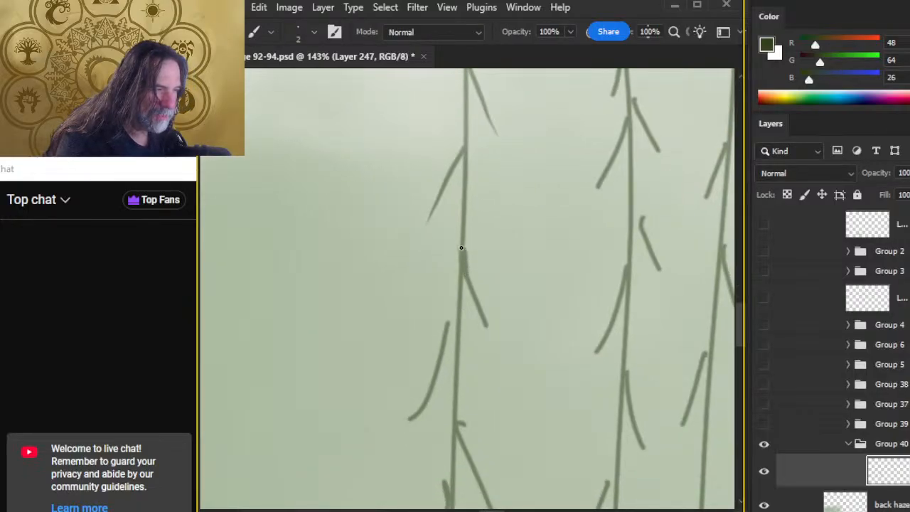
{"action": "key", "text": "e"}
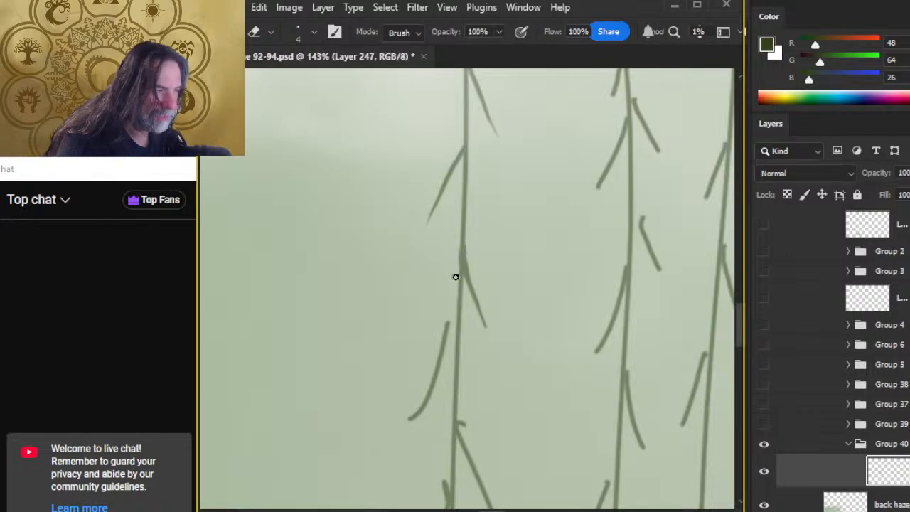
Move the fourth tree's detached third left-hand branch against the trunk with a lasso selection and erase it into a tapered twig
{"action": "mouse_move", "coordinate": [424, 319]}
{"action": "left_mouse_down"}
{"action": "mouse_move", "coordinate": [467, 200]}
{"action": "mouse_move", "coordinate": [424, 368]}
{"action": "mouse_move", "coordinate": [465, 360]}
{"action": "mouse_move", "coordinate": [480, 280]}
{"action": "left_mouse_up"}
{"action": "key", "text": "l"}
{"action": "left_click_drag", "start_coordinate": [486, 246], "coordinate": [451, 260]}
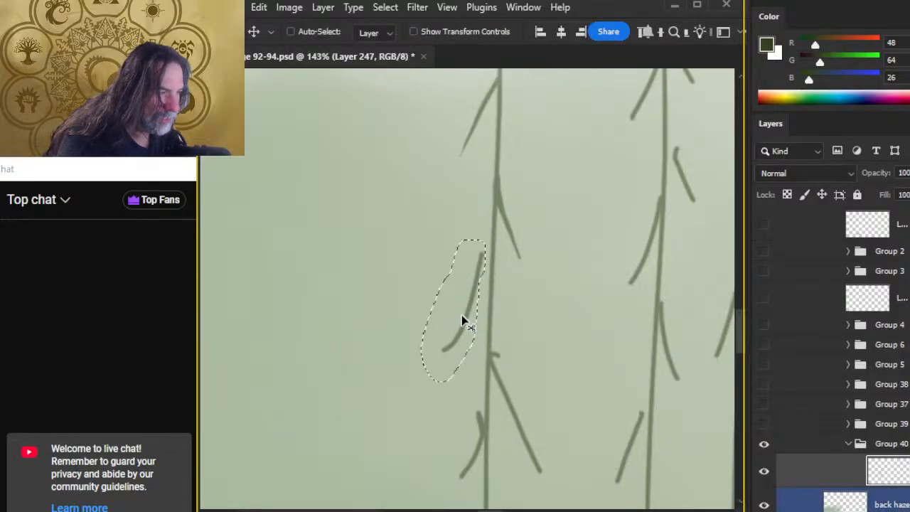
{"action": "left_click_drag", "start_coordinate": [462, 317], "coordinate": [474, 308]}
{"action": "key", "text": "ctrl+d"}
{"action": "key", "text": "e"}
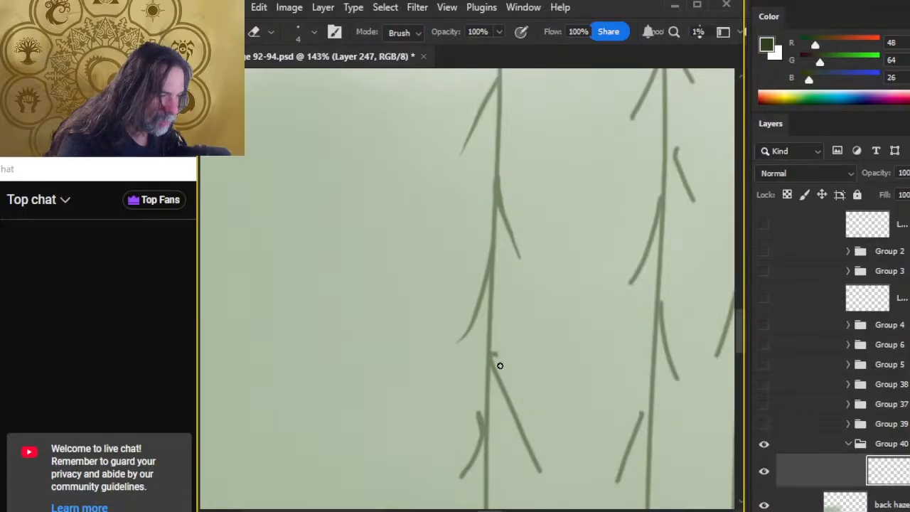
Join the fourth tree's lowest right-hand branch to the trunk with the Brush and erase its end to a point
{"action": "left_click_drag", "start_coordinate": [515, 373], "coordinate": [458, 301]}
{"action": "key", "text": "b"}
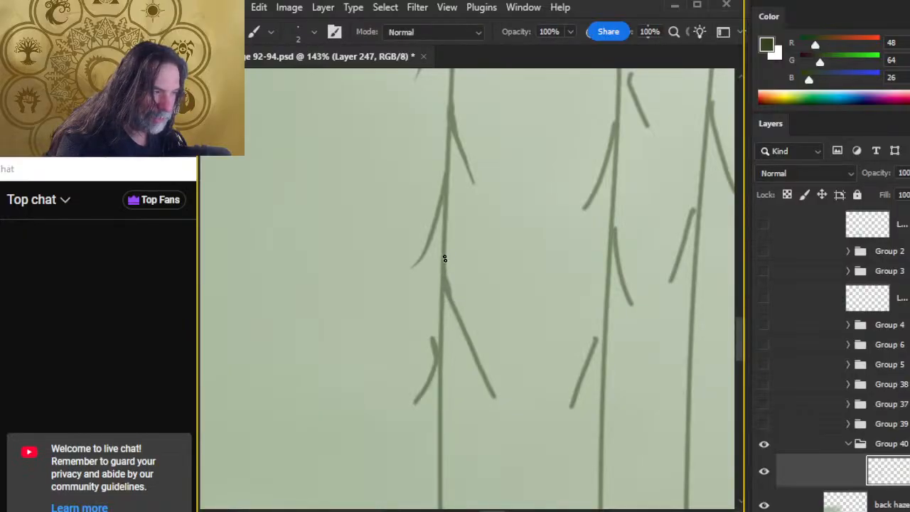
{"action": "key", "text": "e"}
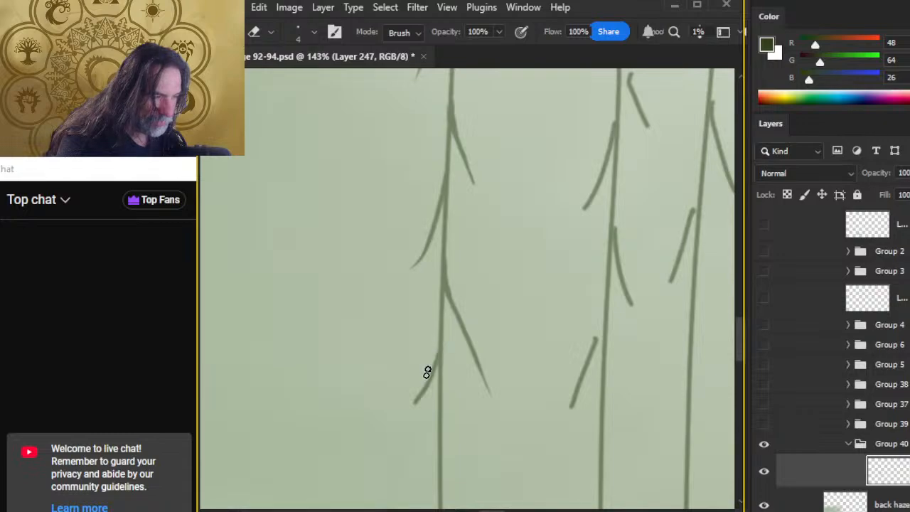
Reshape the fourth tree's lowest left-hand branch into a tapered twig by alternately erasing and repainting it from the trunk
{"action": "left_click_drag", "start_coordinate": [424, 380], "coordinate": [424, 368]}
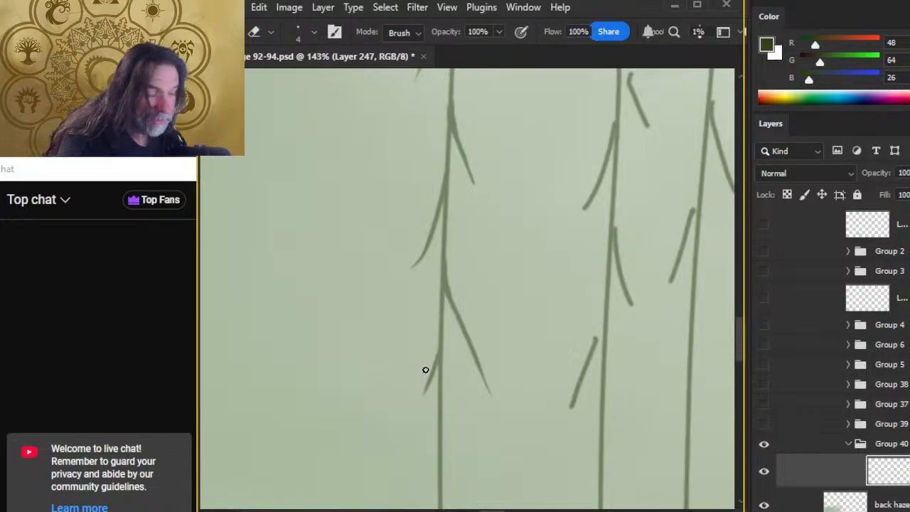
{"action": "key", "text": "b"}
{"action": "key", "text": "e"}
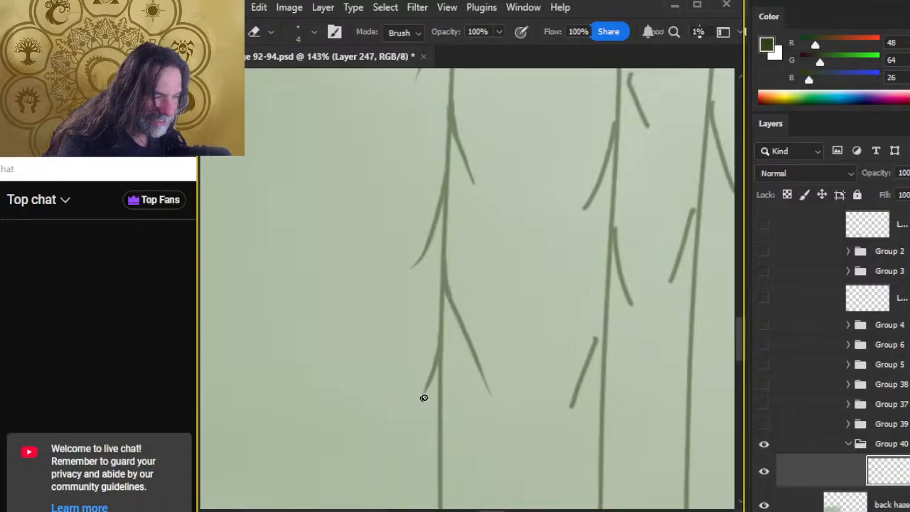
{"action": "key", "text": "b"}
{"action": "left_click_drag", "start_coordinate": [434, 371], "coordinate": [410, 409]}
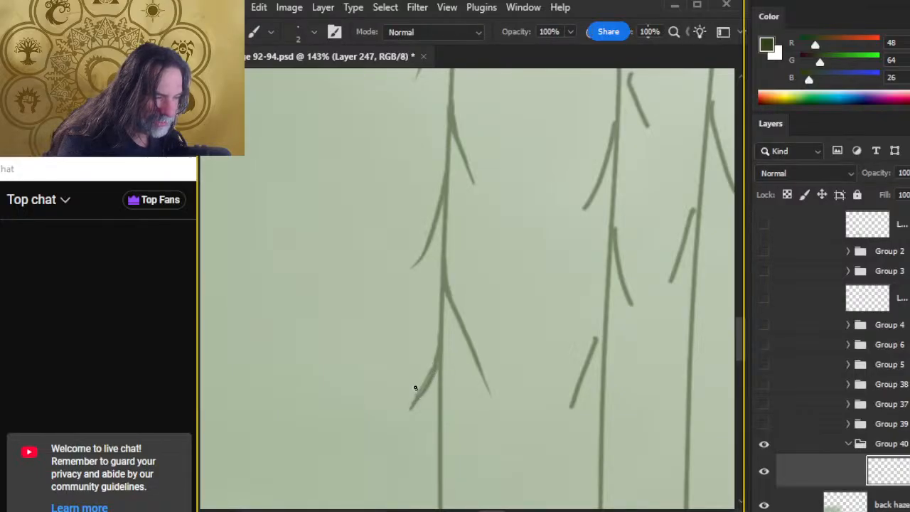
{"action": "key", "text": "e"}
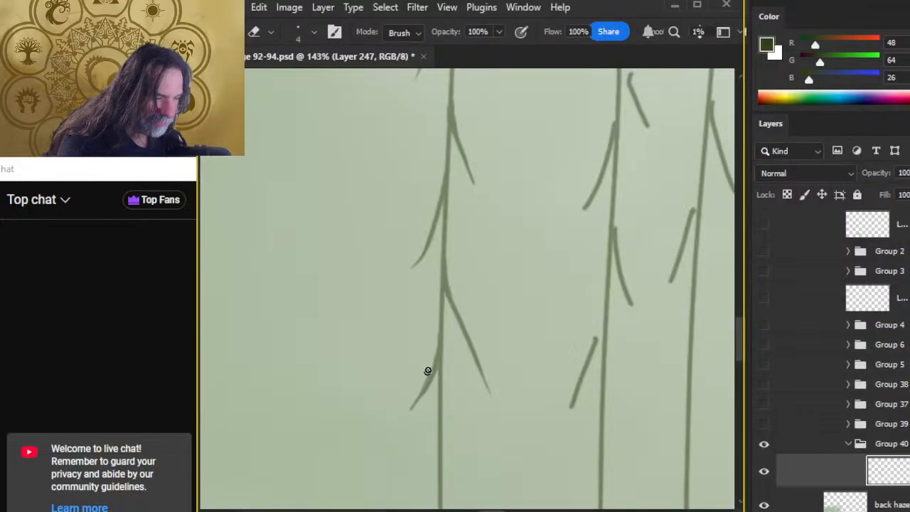
Erase along the fifth distant tree's tip and uppermost left-hand branch to thin both into points
{"action": "key", "text": "z"}
{"action": "scroll", "coordinate": [487, 290], "scroll_direction": "down", "scroll_amount": 3}
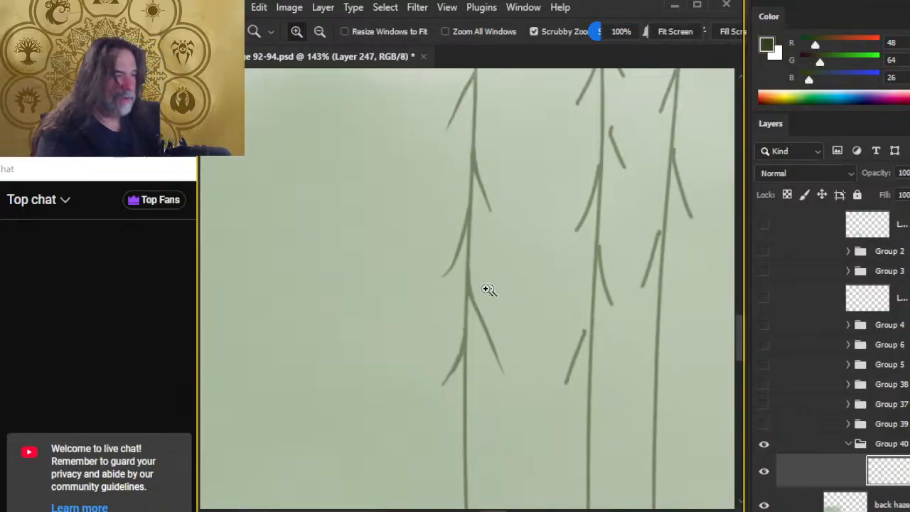
{"action": "mouse_move", "coordinate": [587, 389]}
{"action": "left_mouse_down"}
{"action": "mouse_move", "coordinate": [465, 281]}
{"action": "mouse_move", "coordinate": [432, 313]}
{"action": "left_mouse_up"}
{"action": "scroll", "coordinate": [416, 168], "scroll_direction": "up", "scroll_amount": 2}
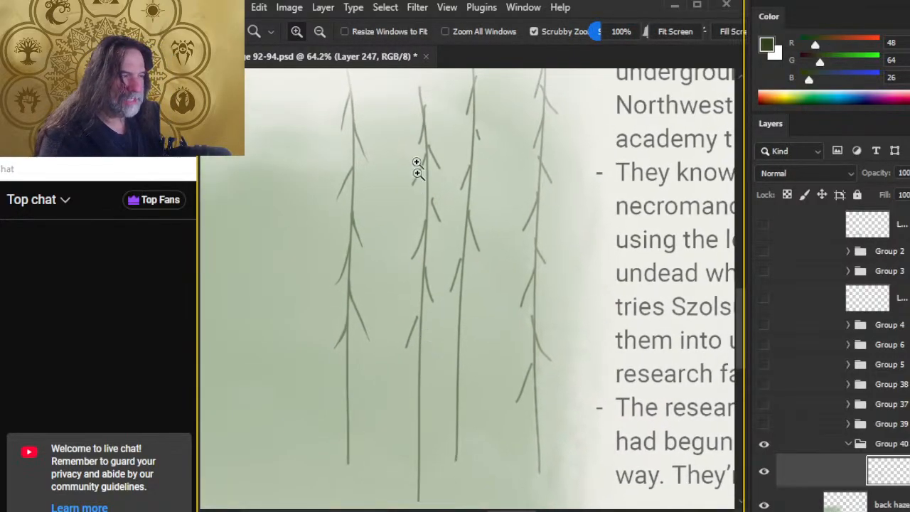
{"action": "scroll", "coordinate": [468, 178], "scroll_direction": "up", "scroll_amount": 3}
{"action": "key", "text": "e"}
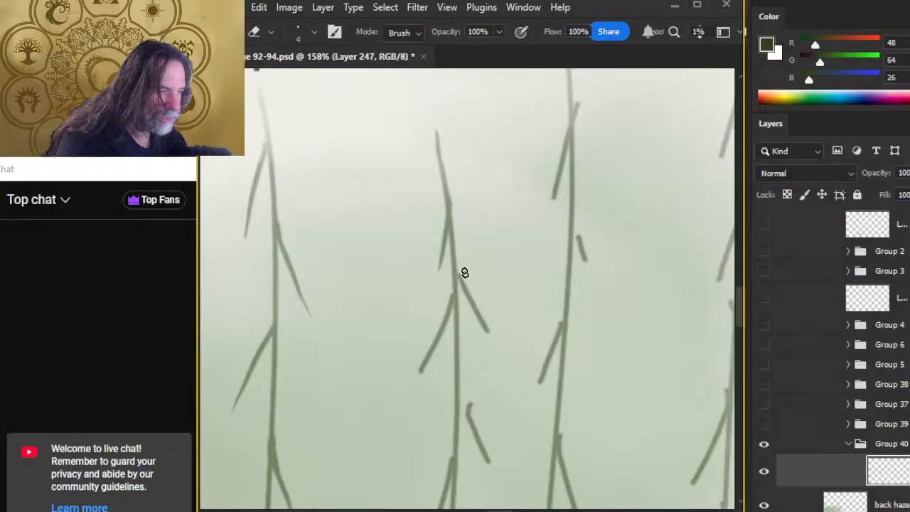
Join the fifth tree's uppermost right-hand and second left-hand branches to the trunk and erase both into tapered twigs
{"action": "key", "text": "b"}
{"action": "key", "text": "e"}
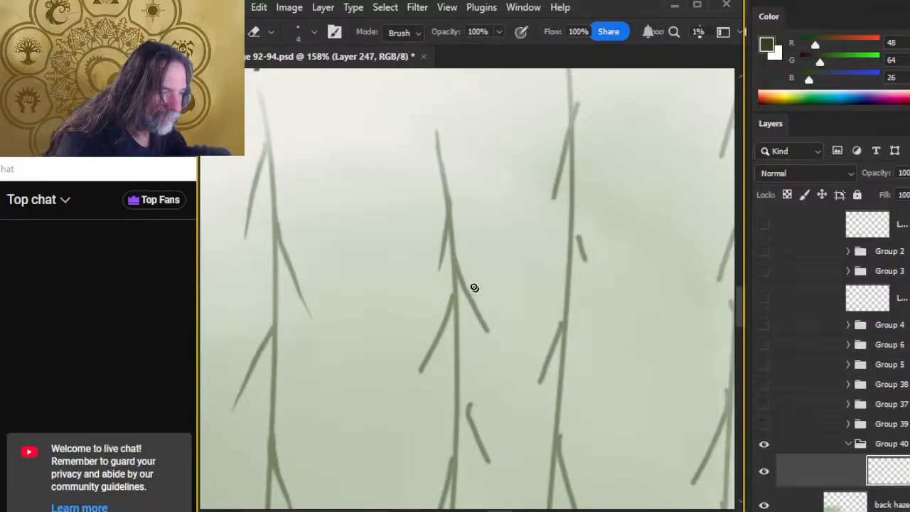
{"action": "mouse_move", "coordinate": [486, 314]}
{"action": "left_mouse_down"}
{"action": "mouse_move", "coordinate": [474, 299]}
{"action": "mouse_move", "coordinate": [488, 327]}
{"action": "mouse_move", "coordinate": [467, 285]}
{"action": "mouse_move", "coordinate": [483, 322]}
{"action": "left_mouse_up"}
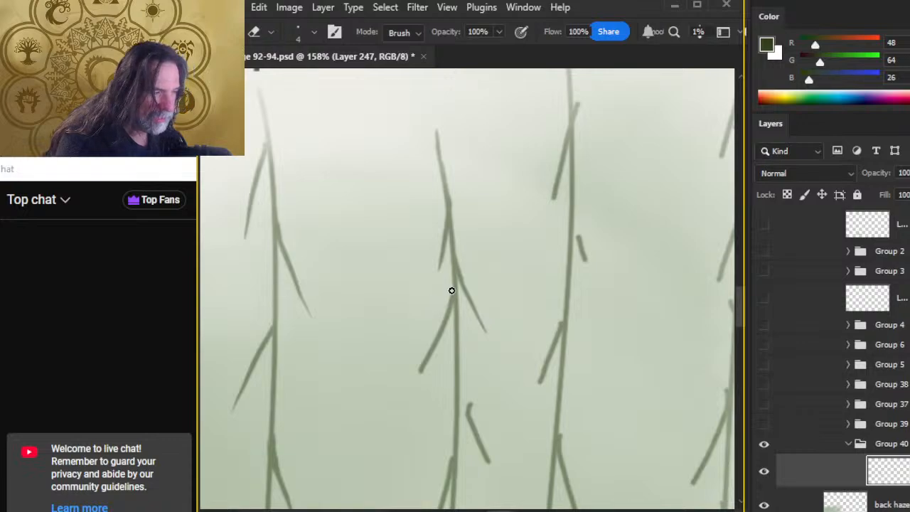
{"action": "key", "text": "b"}
{"action": "key", "text": "e"}
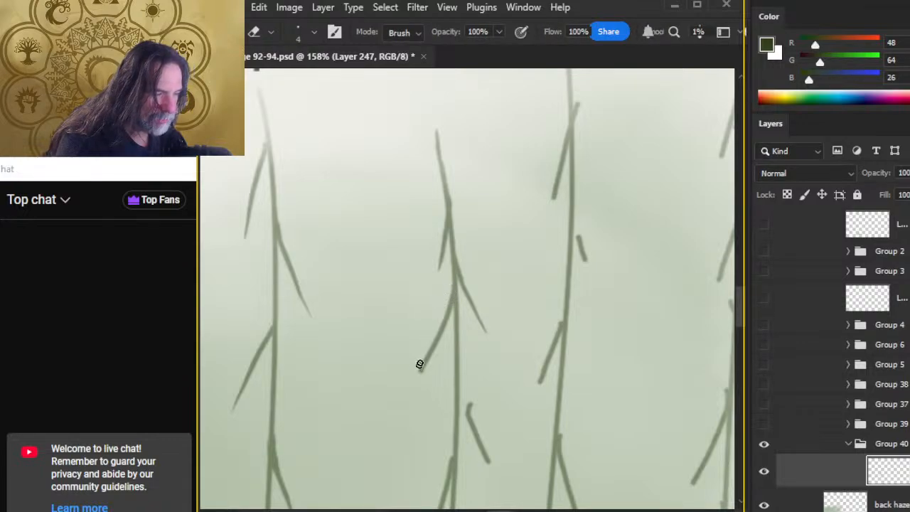
{"action": "left_click_drag", "start_coordinate": [419, 365], "coordinate": [436, 360]}
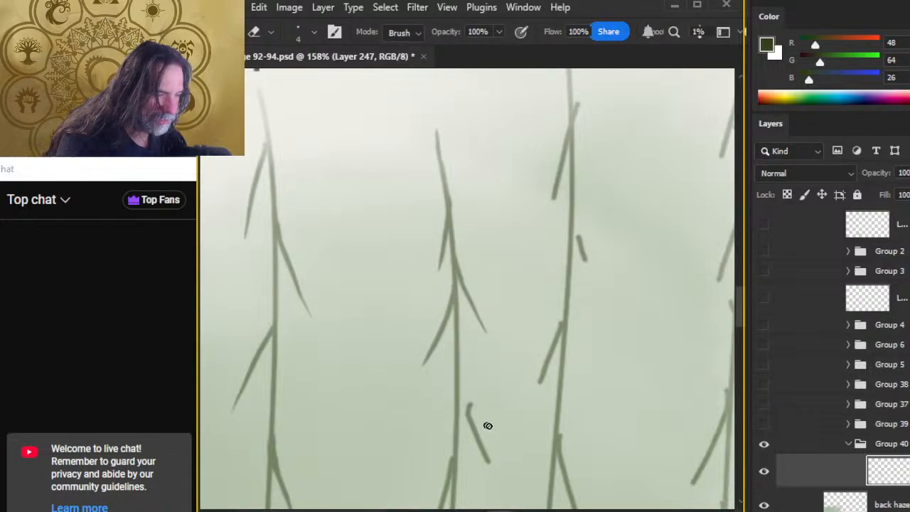
Move the fifth tree's detached second right-hand branch onto the trunk with a lasso selection and thin it with the Eraser
{"action": "mouse_move", "coordinate": [487, 427]}
{"action": "left_mouse_down"}
{"action": "mouse_move", "coordinate": [467, 314]}
{"action": "mouse_move", "coordinate": [435, 281]}
{"action": "mouse_move", "coordinate": [448, 366]}
{"action": "mouse_move", "coordinate": [475, 307]}
{"action": "mouse_move", "coordinate": [449, 328]}
{"action": "left_mouse_up"}
{"action": "key", "text": "l"}
{"action": "key", "text": "v"}
{"action": "key", "text": "l"}
{"action": "key", "text": "ctrl+d"}
{"action": "key", "text": "e"}
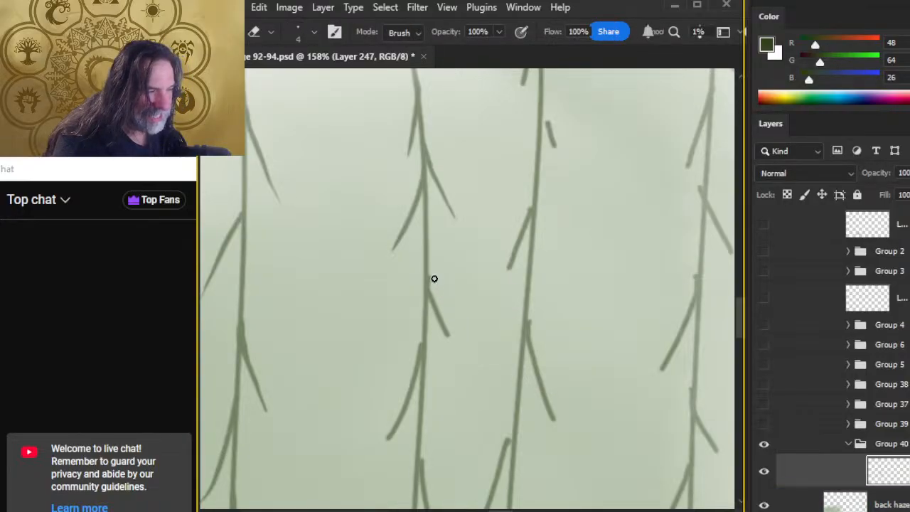
{"action": "mouse_move", "coordinate": [448, 319]}
{"action": "left_mouse_down"}
{"action": "mouse_move", "coordinate": [451, 329]}
{"action": "mouse_move", "coordinate": [443, 315]}
{"action": "left_mouse_up"}
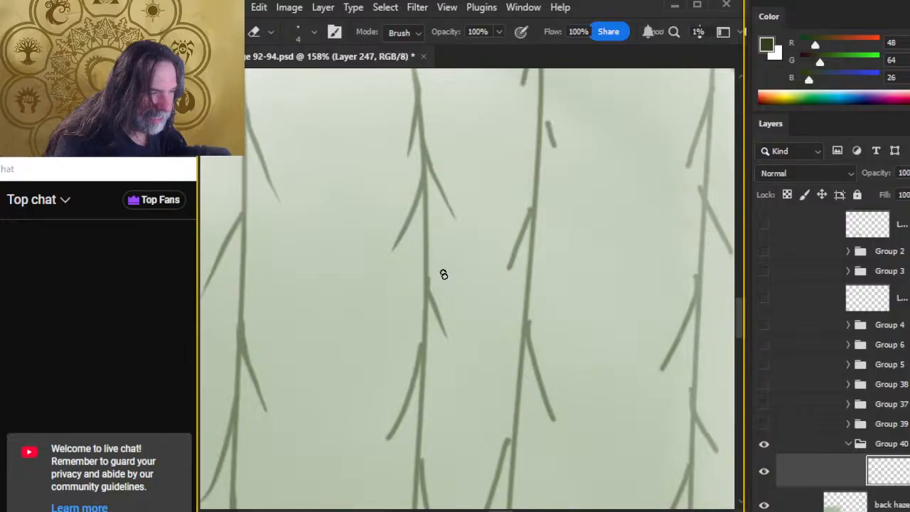
Join the fifth tree's third left-hand branch to the trunk with the Brush and taper its end
{"action": "mouse_move", "coordinate": [469, 319]}
{"action": "left_mouse_down"}
{"action": "mouse_move", "coordinate": [491, 196]}
{"action": "mouse_move", "coordinate": [460, 168]}
{"action": "left_mouse_up"}
{"action": "key", "text": "b"}
{"action": "key", "text": "e"}
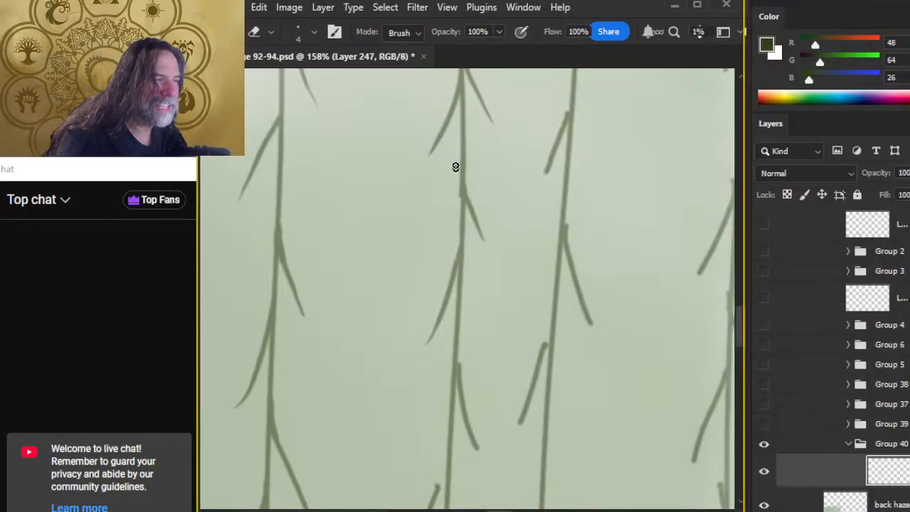
Extend the fifth tree's lowest right-hand branch up into the trunk and erase along it to form a tapered twig
{"action": "left_click_drag", "start_coordinate": [489, 346], "coordinate": [473, 244]}
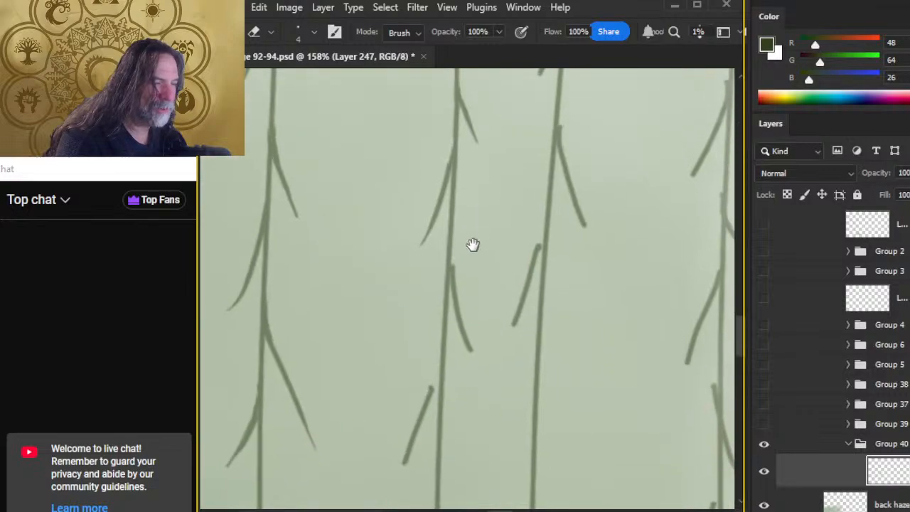
{"action": "key", "text": "b"}
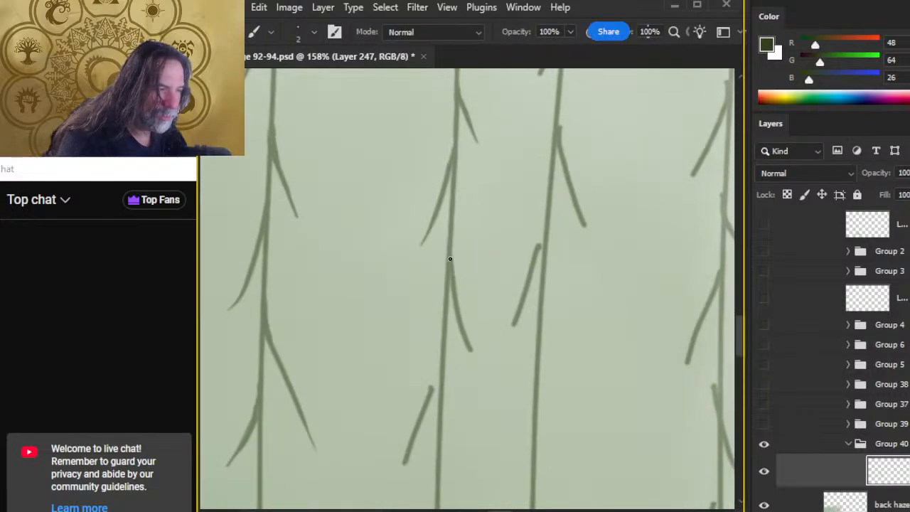
{"action": "key", "text": "e"}
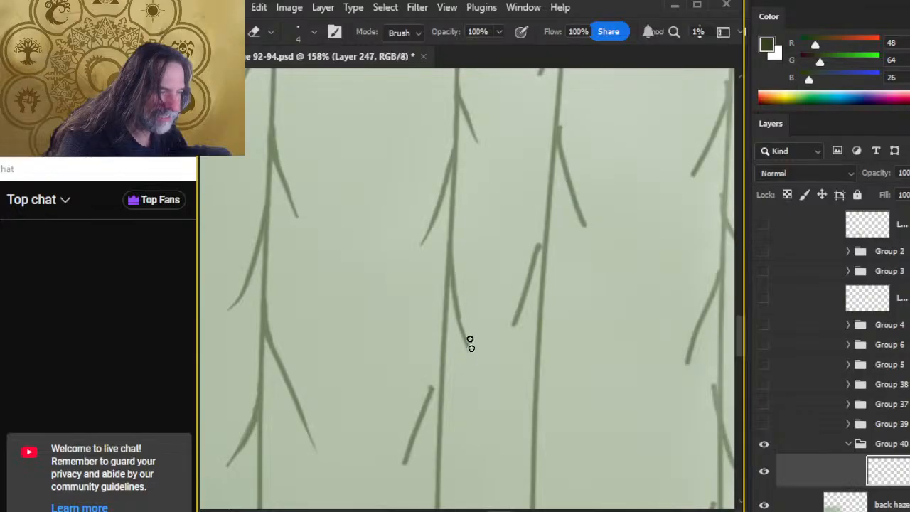
{"action": "key", "text": "space"}
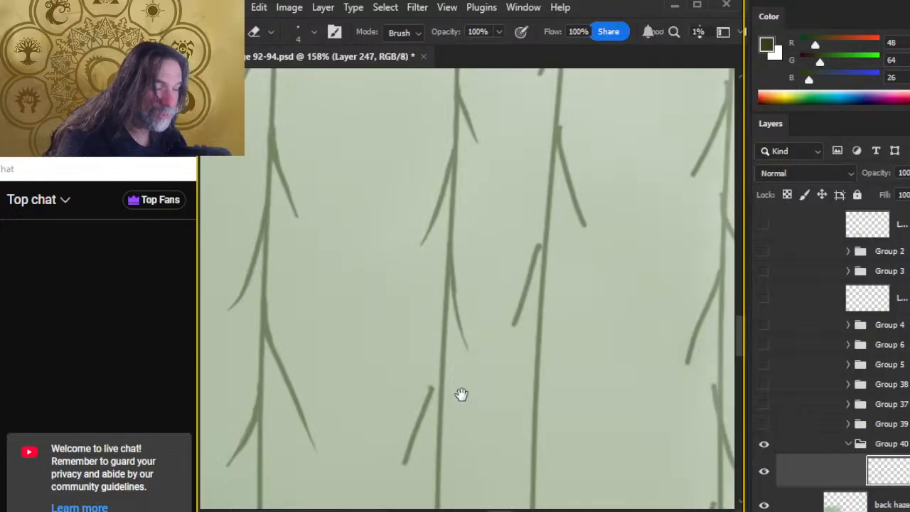
Move the fifth tree's detached lowest left-hand branch onto the trunk with a lasso selection and taper it with the Eraser
{"action": "mouse_move", "coordinate": [462, 394]}
{"action": "left_mouse_down"}
{"action": "mouse_move", "coordinate": [473, 304]}
{"action": "mouse_move", "coordinate": [398, 371]}
{"action": "mouse_move", "coordinate": [429, 384]}
{"action": "mouse_move", "coordinate": [451, 310]}
{"action": "left_mouse_up"}
{"action": "key", "text": "l"}
{"action": "key", "text": "v"}
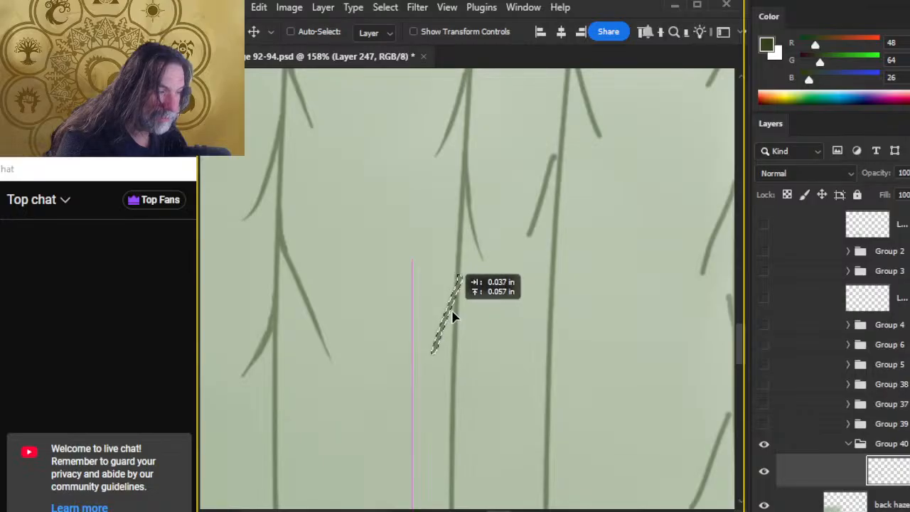
{"action": "key", "text": "l"}
{"action": "key", "text": "ctrl+d"}
{"action": "key", "text": "e"}
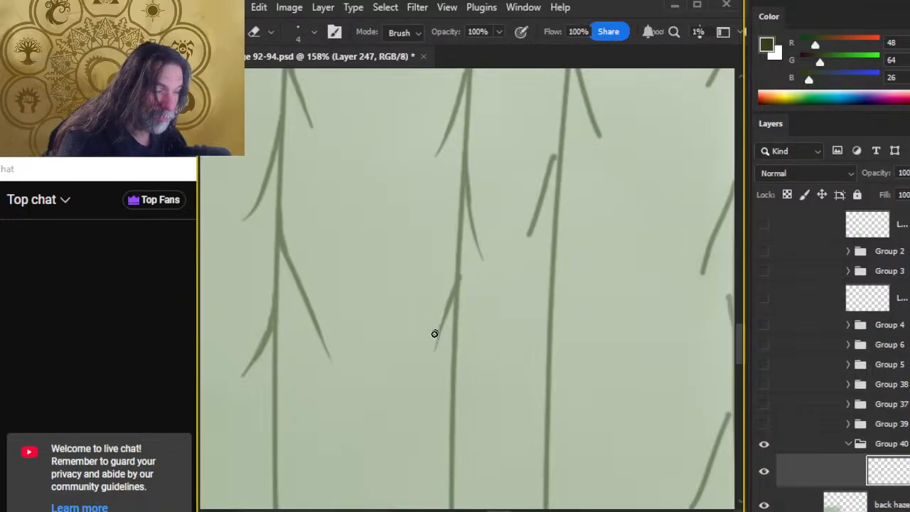
Erase the sixth distant tree's tip to a point and trim and thin its uppermost left-hand branch
{"action": "key", "text": "z"}
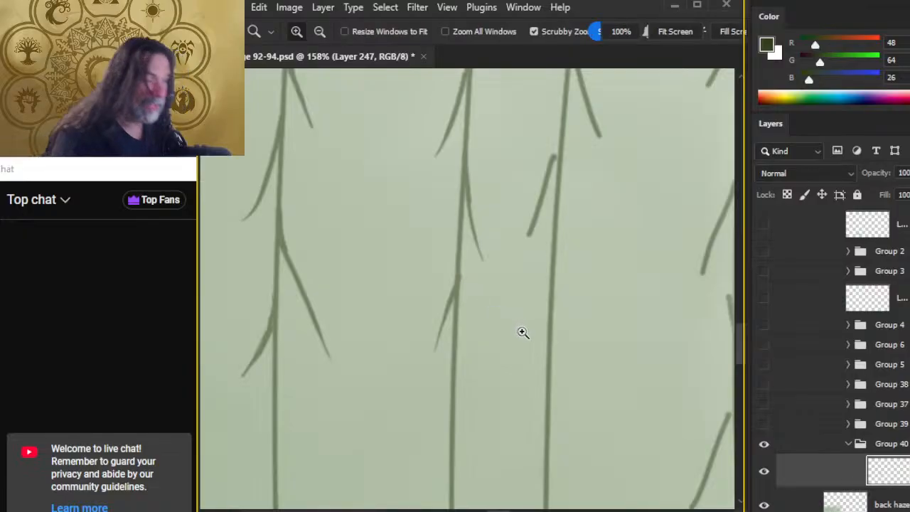
{"action": "left_click_drag", "start_coordinate": [521, 331], "coordinate": [477, 308]}
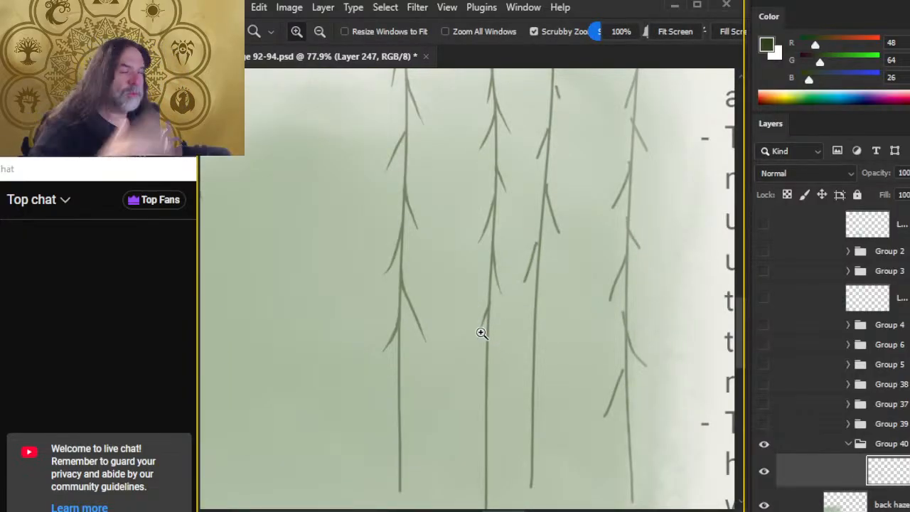
{"action": "left_click_drag", "start_coordinate": [579, 420], "coordinate": [495, 460]}
{"action": "left_click_drag", "start_coordinate": [514, 154], "coordinate": [481, 228]}
{"action": "left_click_drag", "start_coordinate": [472, 167], "coordinate": [519, 167]}
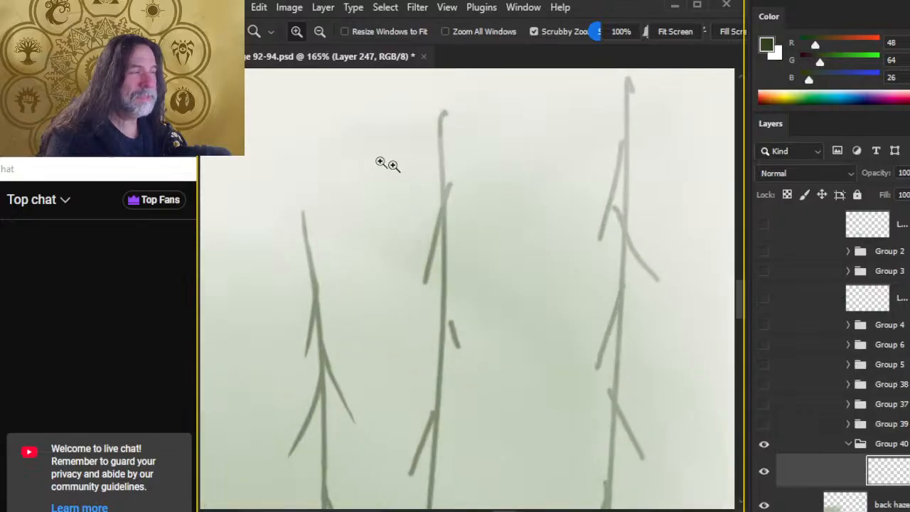
{"action": "key", "text": "e"}
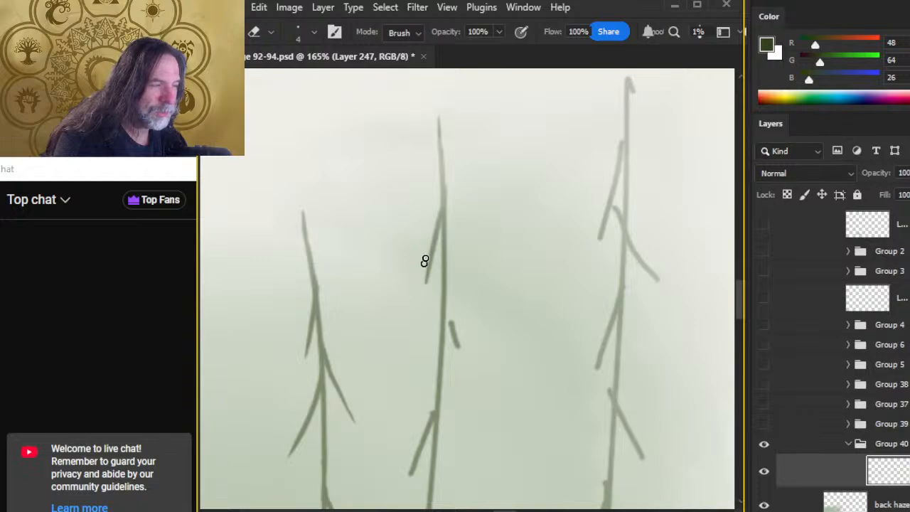
Connect the sixth tree's short uppermost right-hand branch to the trunk with the Brush and taper its end
{"action": "key", "text": "b"}
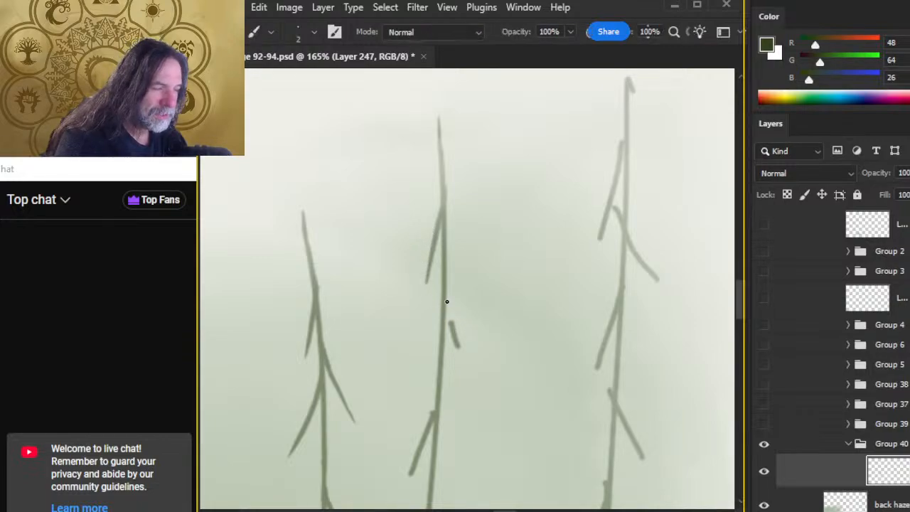
{"action": "left_click_drag", "start_coordinate": [452, 324], "coordinate": [445, 299]}
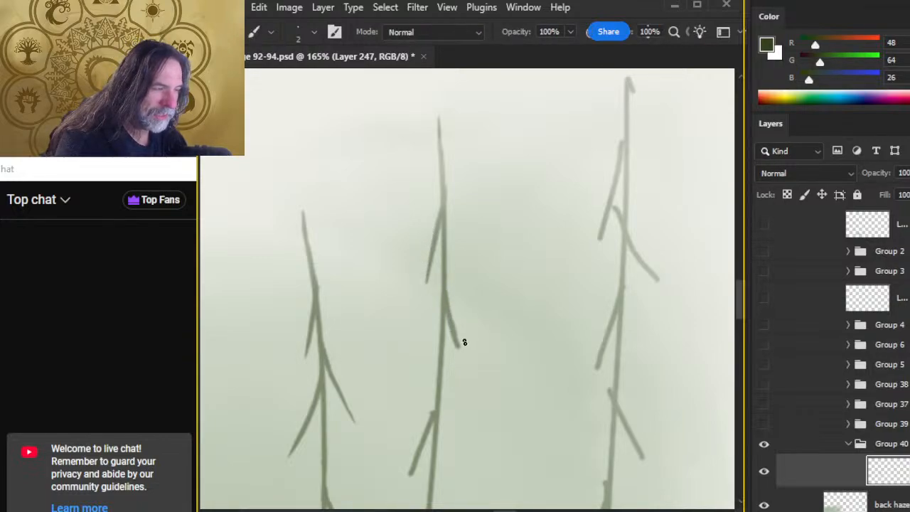
{"action": "key", "text": "e"}
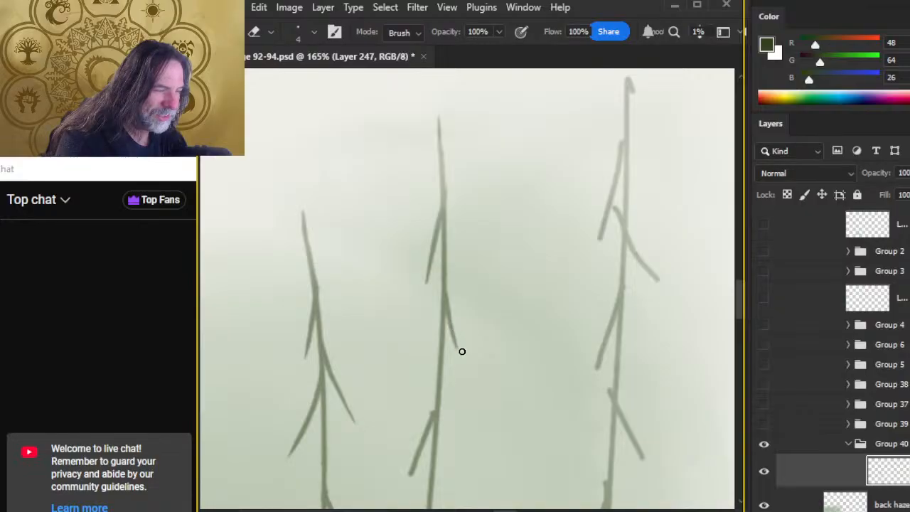
Join the sixth tree's second left-hand branch to the trunk and taper it by alternately erasing and repainting
{"action": "left_click_drag", "start_coordinate": [524, 392], "coordinate": [549, 305]}
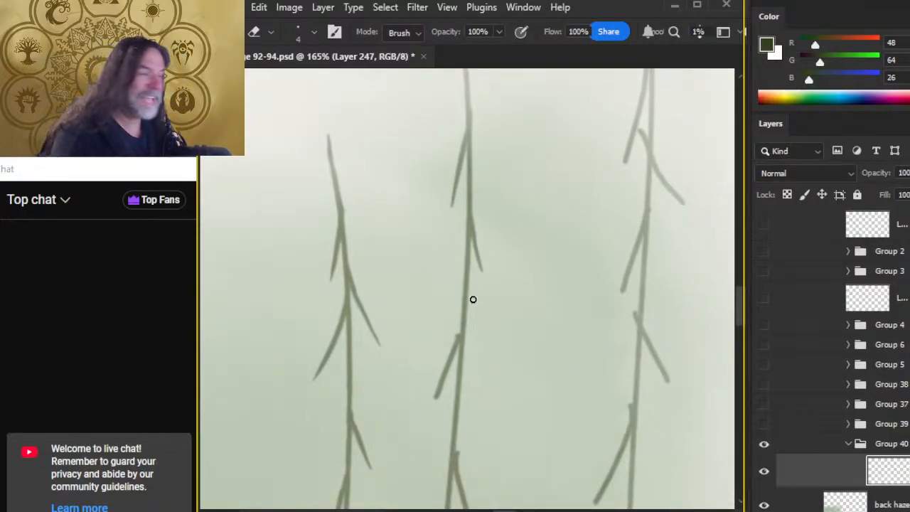
{"action": "left_click_drag", "start_coordinate": [471, 299], "coordinate": [476, 278]}
{"action": "key", "text": "b"}
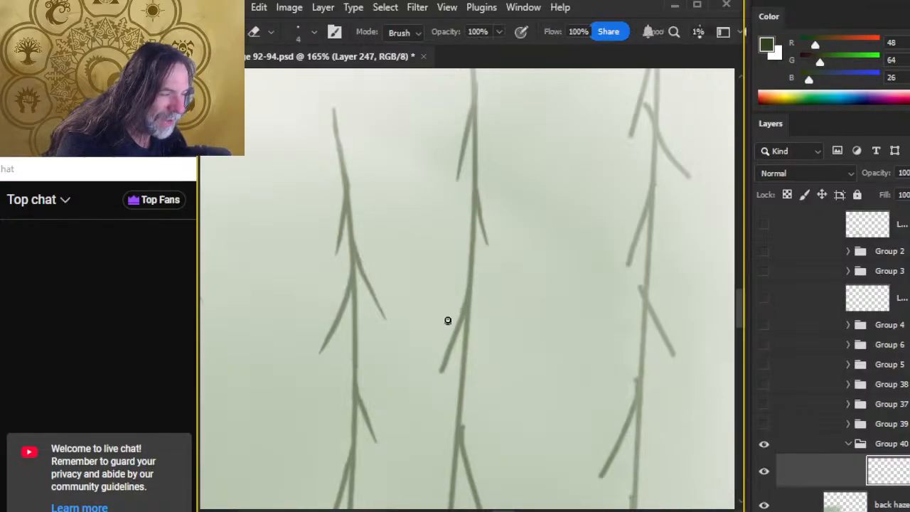
{"action": "key", "text": "e"}
{"action": "left_click_drag", "start_coordinate": [459, 303], "coordinate": [438, 380]}
{"action": "key", "text": "b"}
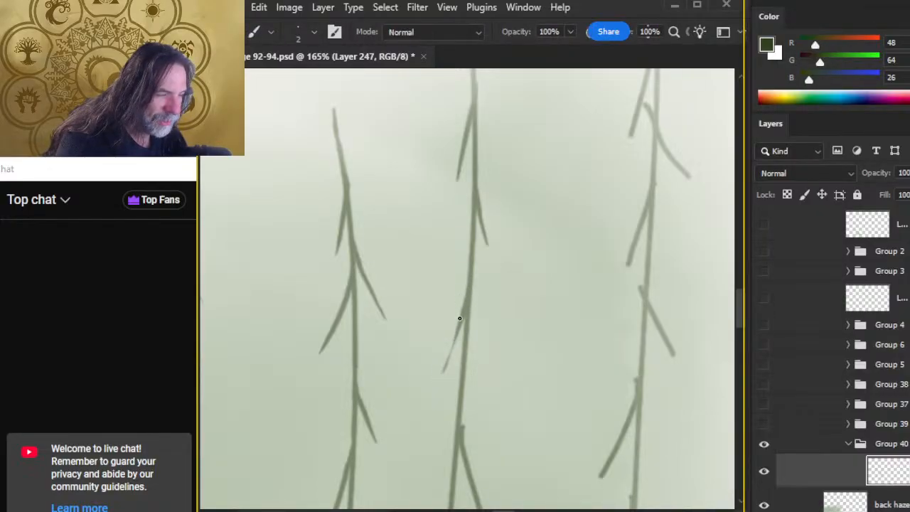
{"action": "left_click_drag", "start_coordinate": [459, 315], "coordinate": [442, 371]}
{"action": "key", "text": "e"}
{"action": "left_click_drag", "start_coordinate": [457, 306], "coordinate": [443, 355]}
{"action": "key", "text": "b"}
{"action": "mouse_move", "coordinate": [464, 306]}
{"action": "left_mouse_down"}
{"action": "mouse_move", "coordinate": [435, 374]}
{"action": "mouse_move", "coordinate": [451, 327]}
{"action": "mouse_move", "coordinate": [441, 359]}
{"action": "left_mouse_up"}
{"action": "key", "text": "e"}
{"action": "scroll", "coordinate": [467, 345], "scroll_direction": "down", "scroll_amount": 3}
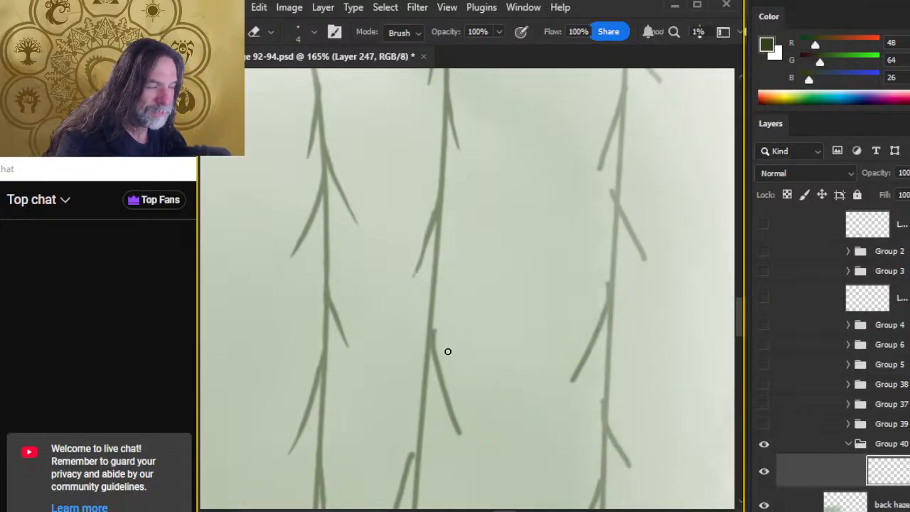
Trim the overshooting stub of the sixth tree's lower right-hand branch, join it to the trunk and taper its end
{"action": "key", "text": "b"}
{"action": "key", "text": "e"}
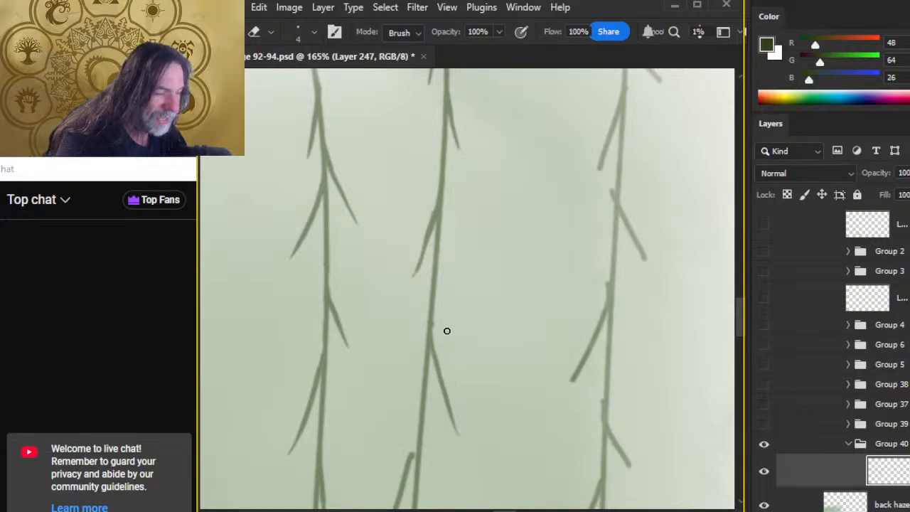
Move the sixth tree's detached lowest left-hand branch onto the trunk with a lasso selection and taper its end
{"action": "scroll", "coordinate": [437, 314], "scroll_direction": "down", "scroll_amount": 5}
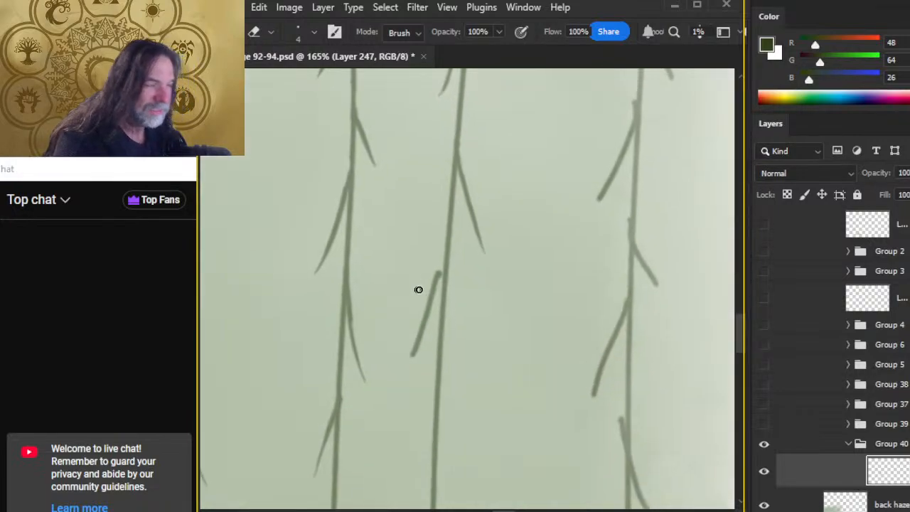
{"action": "key", "text": "l"}
{"action": "mouse_move", "coordinate": [419, 265]}
{"action": "left_mouse_down"}
{"action": "mouse_move", "coordinate": [410, 308]}
{"action": "mouse_move", "coordinate": [421, 367]}
{"action": "mouse_move", "coordinate": [438, 301]}
{"action": "mouse_move", "coordinate": [436, 263]}
{"action": "left_mouse_up"}
{"action": "key", "text": "v"}
{"action": "left_click_drag", "start_coordinate": [430, 309], "coordinate": [439, 278]}
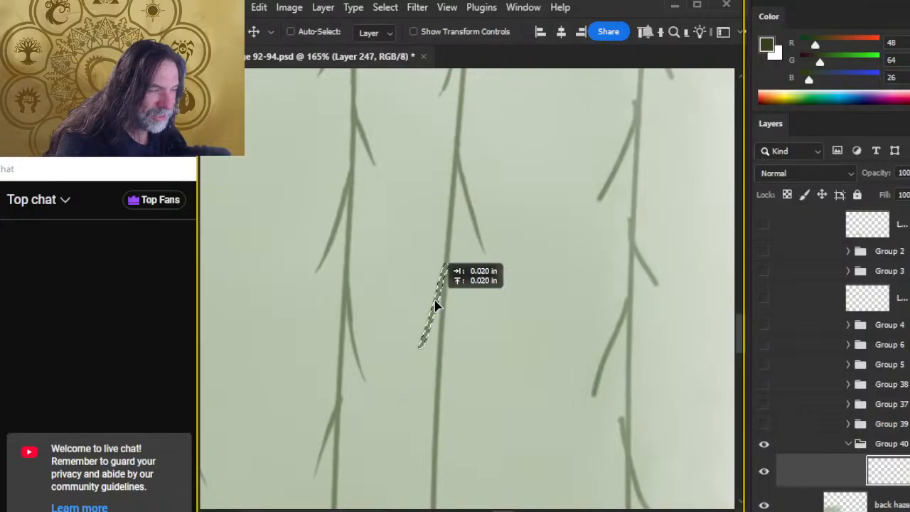
{"action": "key", "text": "ctrl+d"}
{"action": "key", "text": "b"}
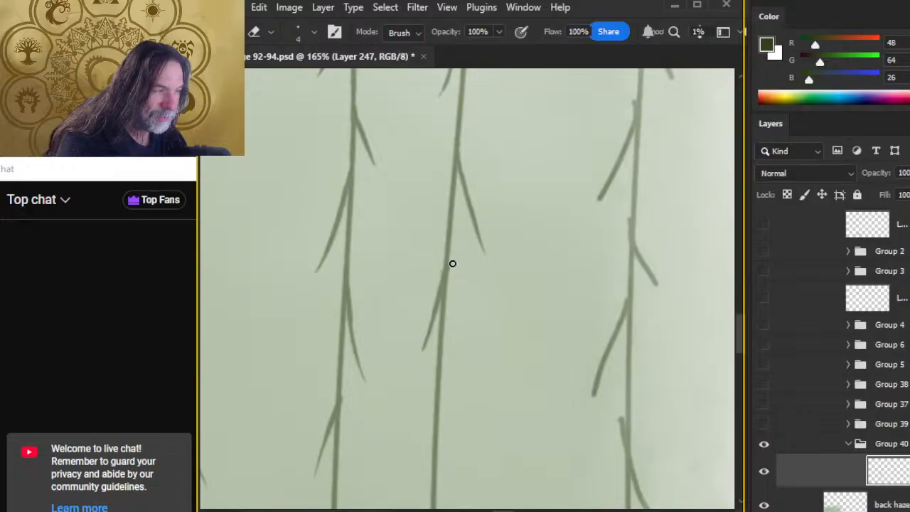
Smooth the trunk where the sixth tree's lowest left-hand branch joins it, alternating between Brush and Eraser
{"action": "key", "text": "z"}
{"action": "left_click_drag", "start_coordinate": [522, 322], "coordinate": [481, 332]}
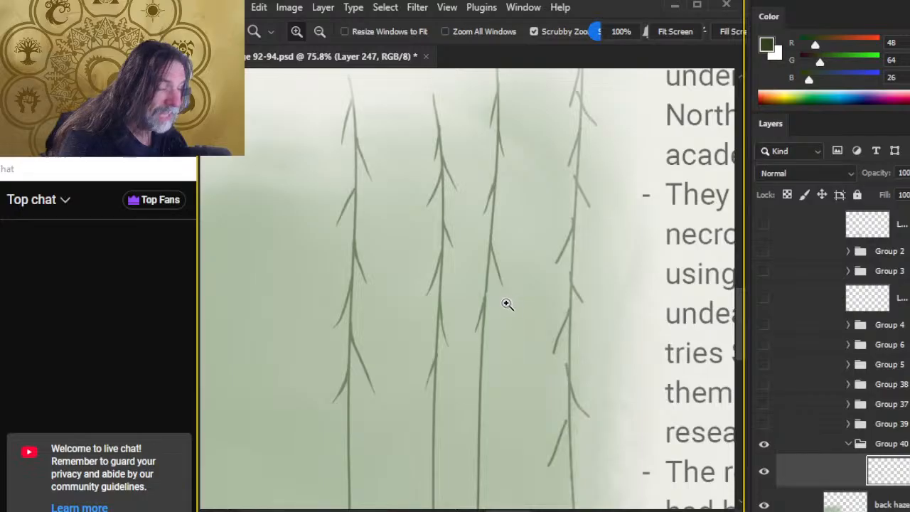
{"action": "left_click_drag", "start_coordinate": [506, 303], "coordinate": [554, 305]}
{"action": "key", "text": "b"}
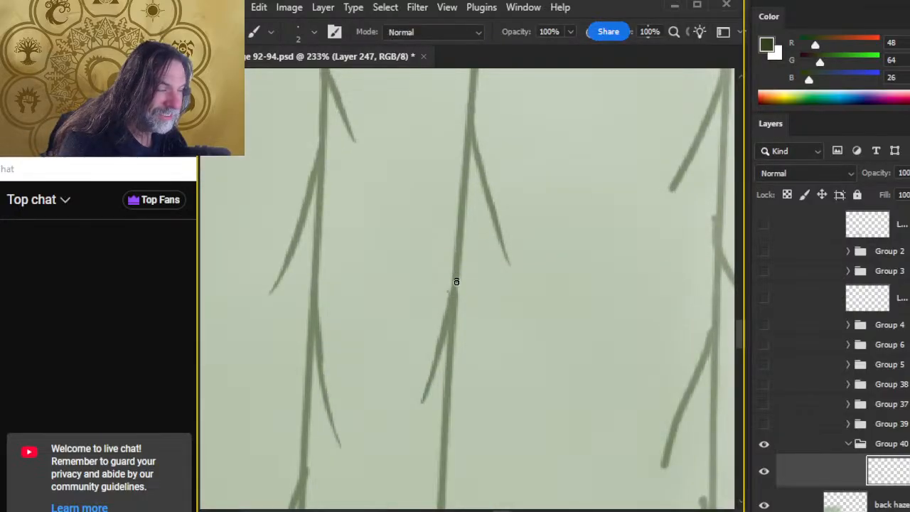
{"action": "key", "text": "e"}
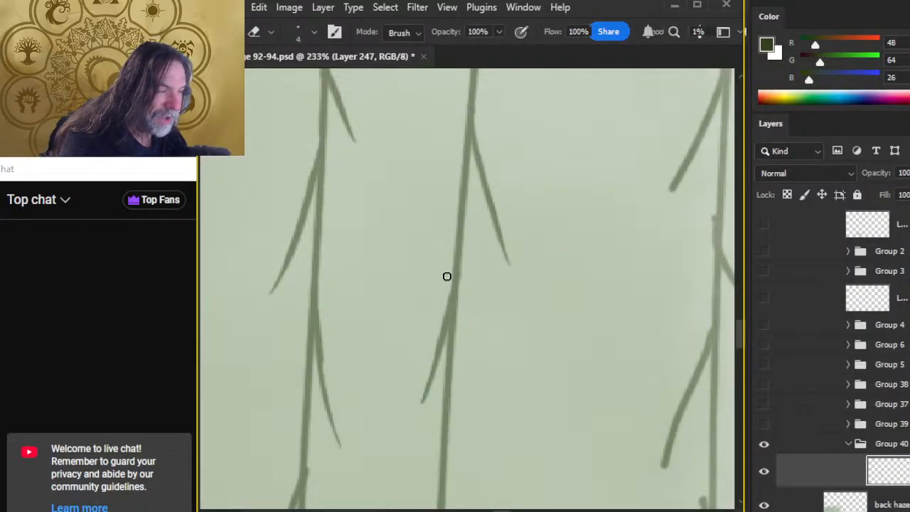
{"action": "key", "text": "b"}
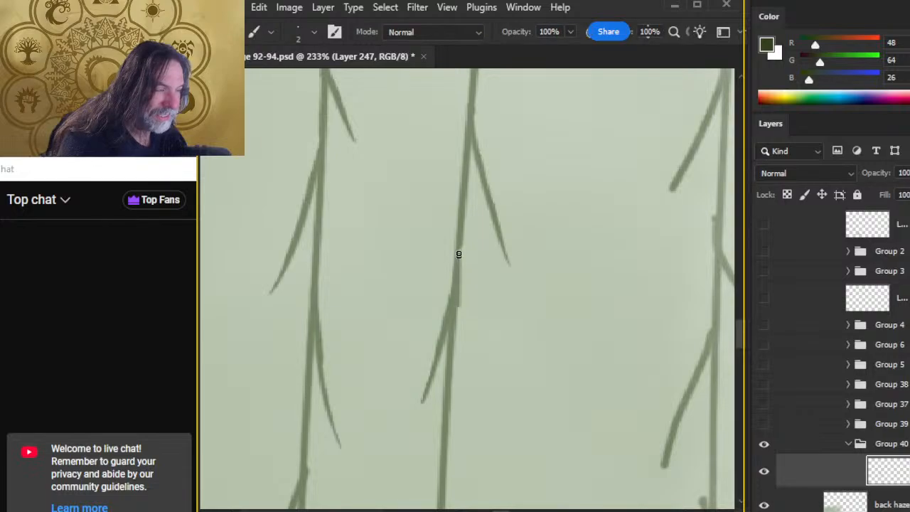
{"action": "key", "text": "e"}
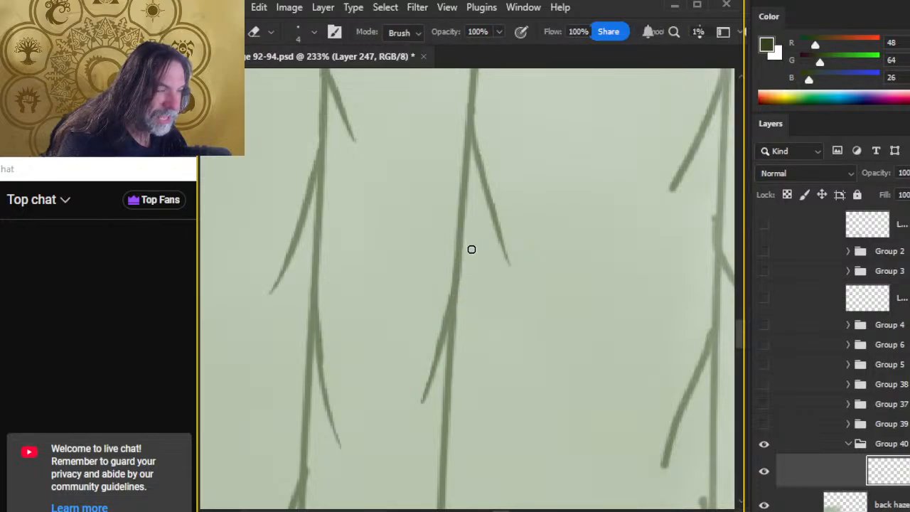
Blend the seventh tree's upper left-hand branch into the trunk and taper the curved right-hand branch below it
{"action": "key", "text": "z"}
{"action": "left_click_drag", "start_coordinate": [491, 350], "coordinate": [470, 350]}
{"action": "scroll", "coordinate": [471, 350], "scroll_direction": "down", "scroll_amount": 5}
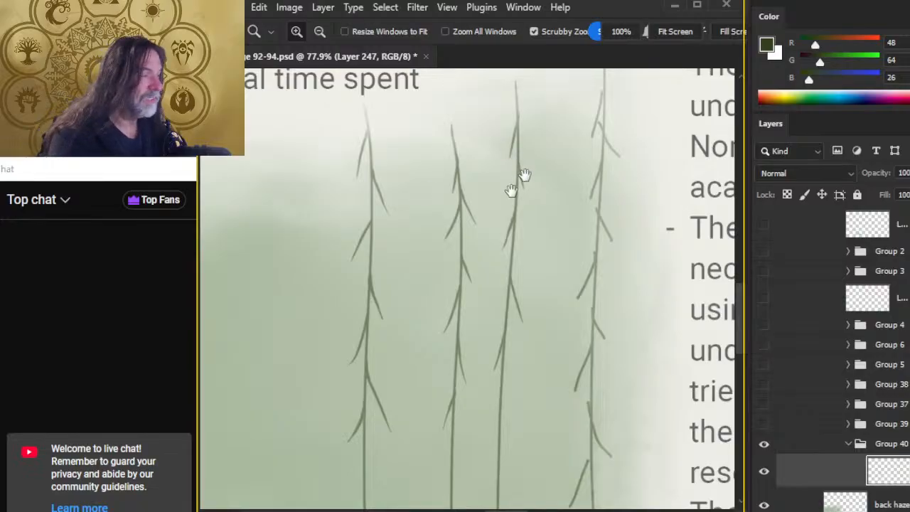
{"action": "left_click_drag", "start_coordinate": [522, 177], "coordinate": [382, 256]}
{"action": "left_click_drag", "start_coordinate": [471, 207], "coordinate": [510, 230]}
{"action": "key", "text": "e"}
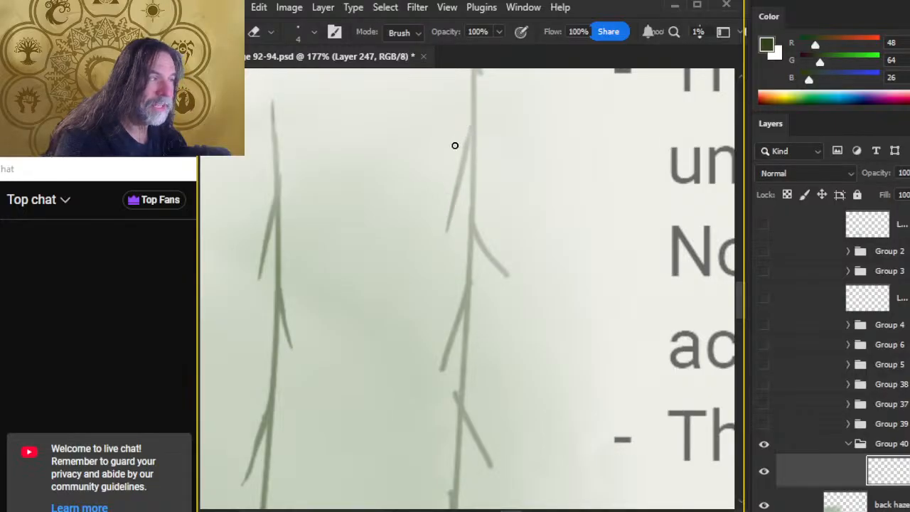
{"action": "key", "text": "b"}
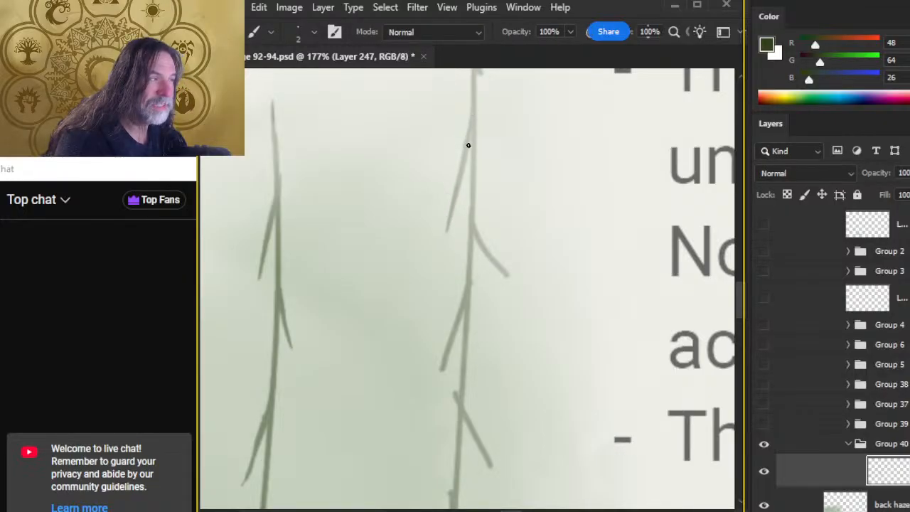
{"action": "key", "text": "e"}
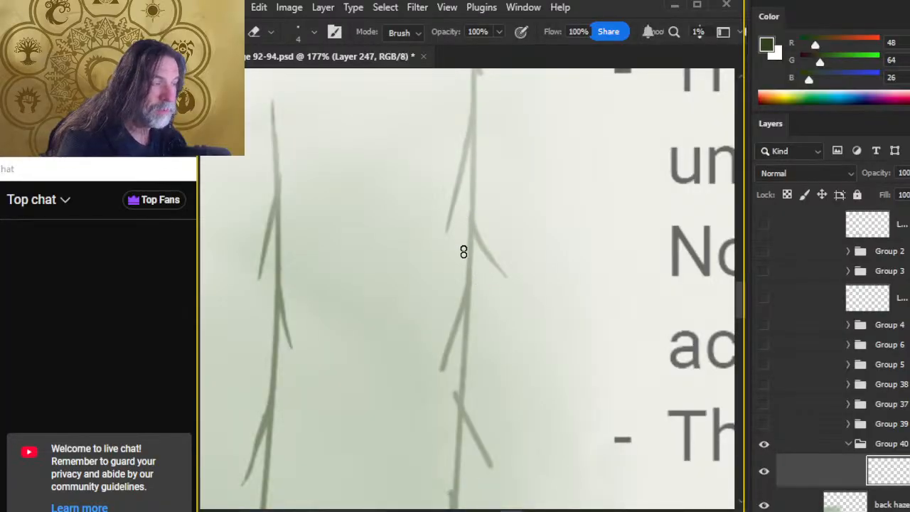
Trim the joint stubs and taper the seventh tree's middle branches on both sides with the size 2 Eraser
{"action": "left_click_drag", "start_coordinate": [463, 252], "coordinate": [502, 205]}
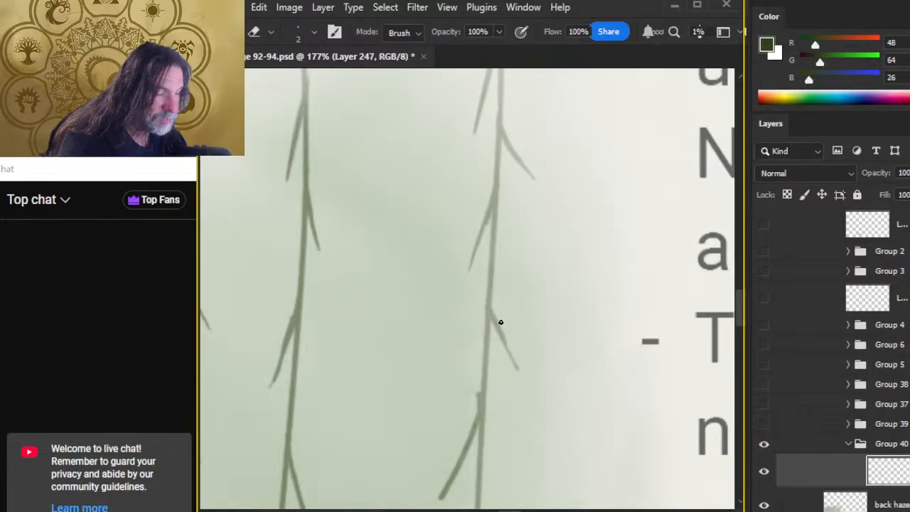
{"action": "scroll", "coordinate": [483, 334], "scroll_direction": "down", "scroll_amount": 2}
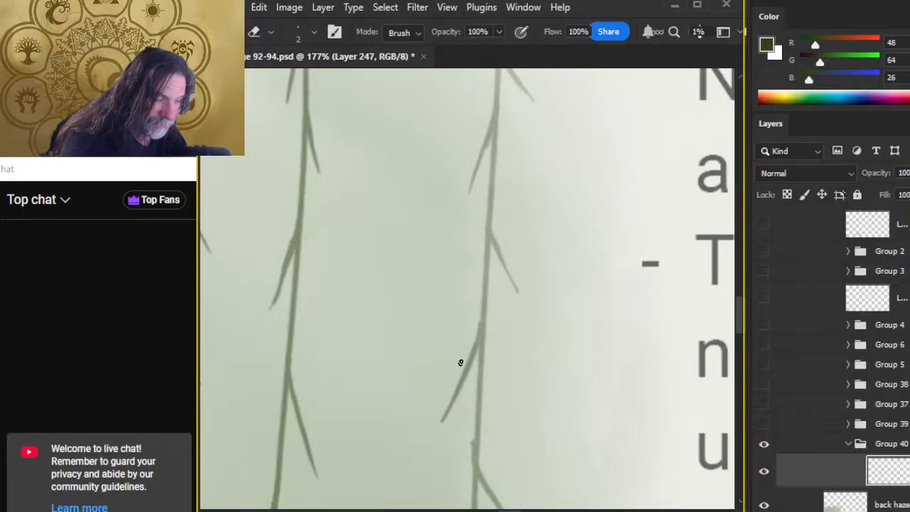
{"action": "scroll", "coordinate": [464, 349], "scroll_direction": "down", "scroll_amount": 3}
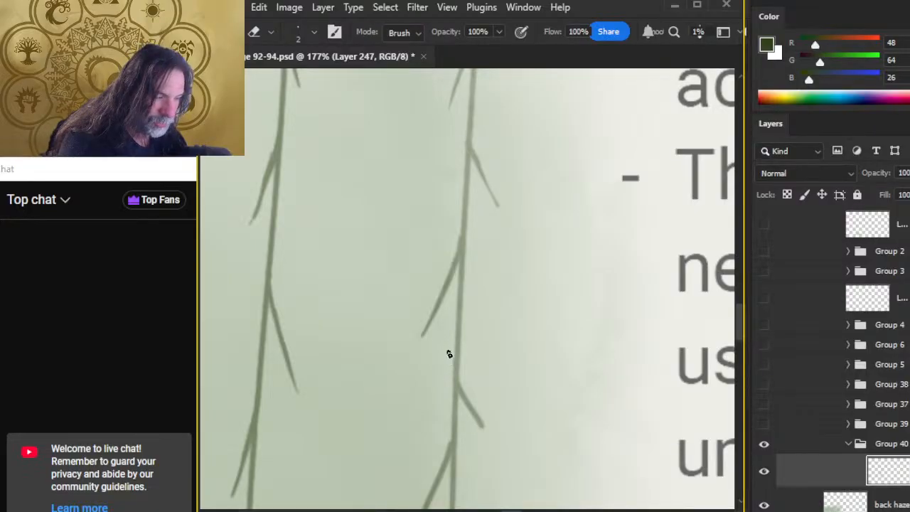
{"action": "scroll", "coordinate": [449, 354], "scroll_direction": "down", "scroll_amount": 3}
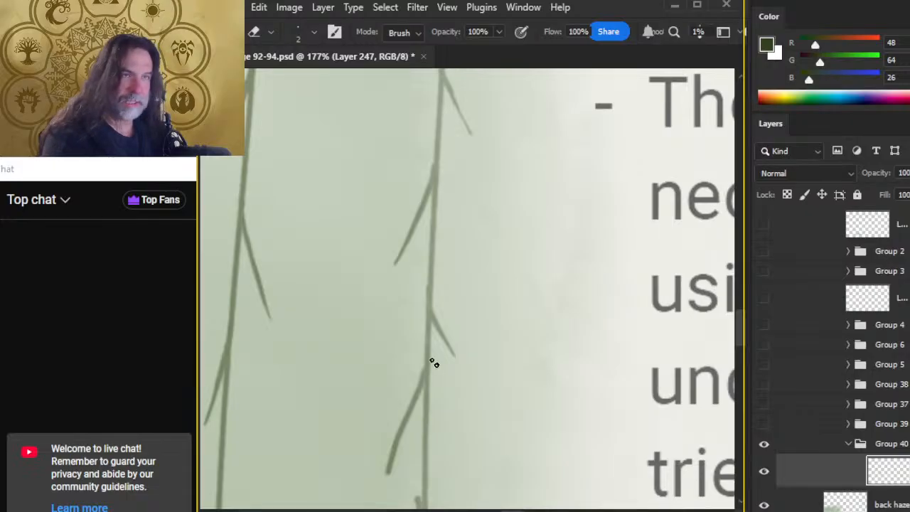
{"action": "scroll", "coordinate": [434, 362], "scroll_direction": "down", "scroll_amount": 4}
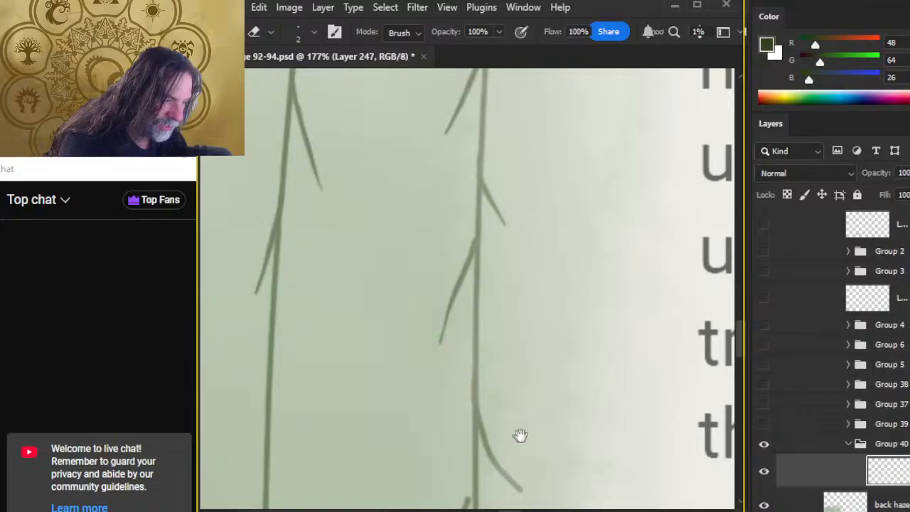
Trim the seventh tree's curved lowest right-hand branch at the trunk and refine its tip to a fine point
{"action": "left_click_drag", "start_coordinate": [520, 435], "coordinate": [465, 395]}
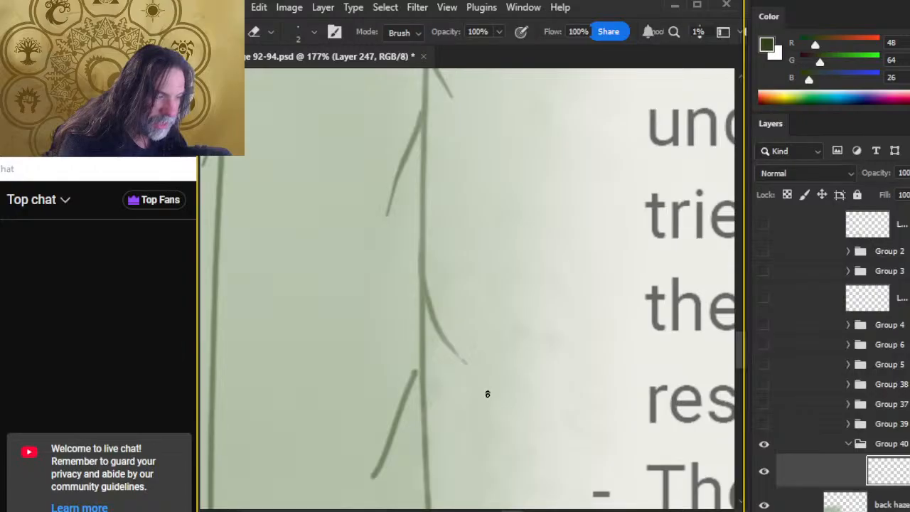
{"action": "left_click_drag", "start_coordinate": [488, 394], "coordinate": [513, 305]}
{"action": "key", "text": "b"}
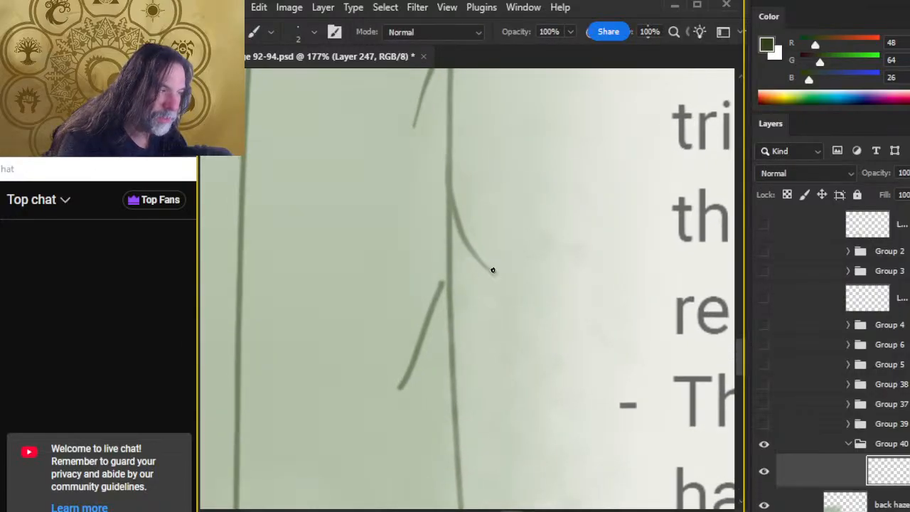
{"action": "key", "text": "e"}
Move the seventh tree's detached lowest left-hand branch onto the trunk with a lasso selection and taper it with the Eraser
{"action": "key", "text": "l"}
{"action": "left_click_drag", "start_coordinate": [418, 280], "coordinate": [382, 403]}
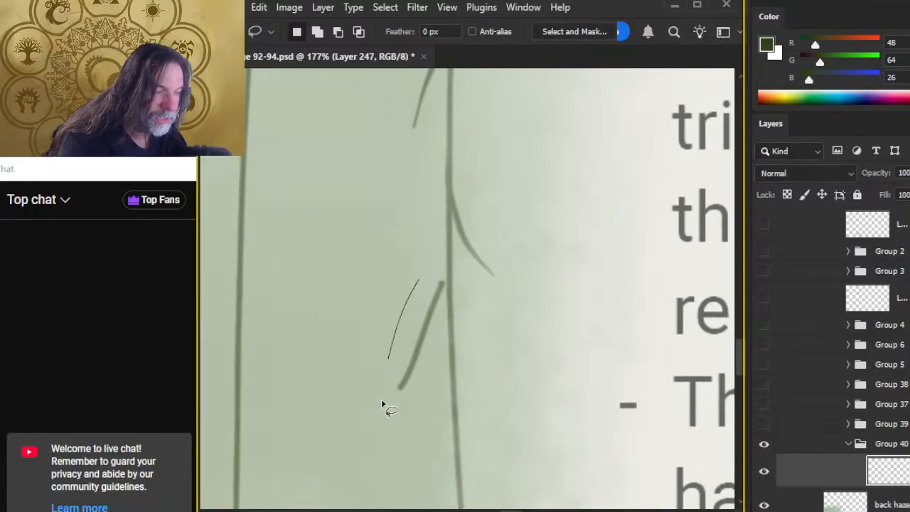
{"action": "mouse_move", "coordinate": [446, 305]}
{"action": "left_mouse_down"}
{"action": "mouse_move", "coordinate": [446, 291]}
{"action": "mouse_move", "coordinate": [422, 270]}
{"action": "left_mouse_up"}
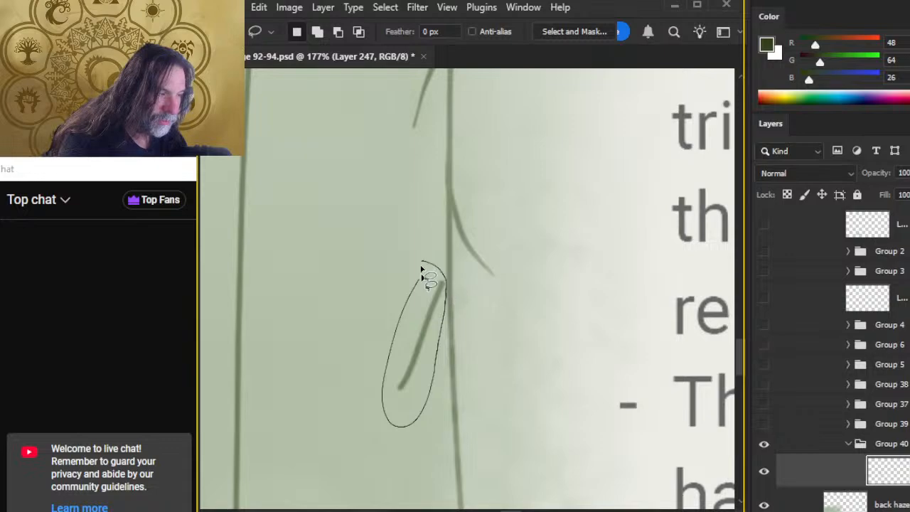
{"action": "key", "text": "v"}
{"action": "left_click_drag", "start_coordinate": [431, 334], "coordinate": [442, 316]}
{"action": "key", "text": "ctrl+d"}
{"action": "key", "text": "l"}
{"action": "key", "text": "e"}
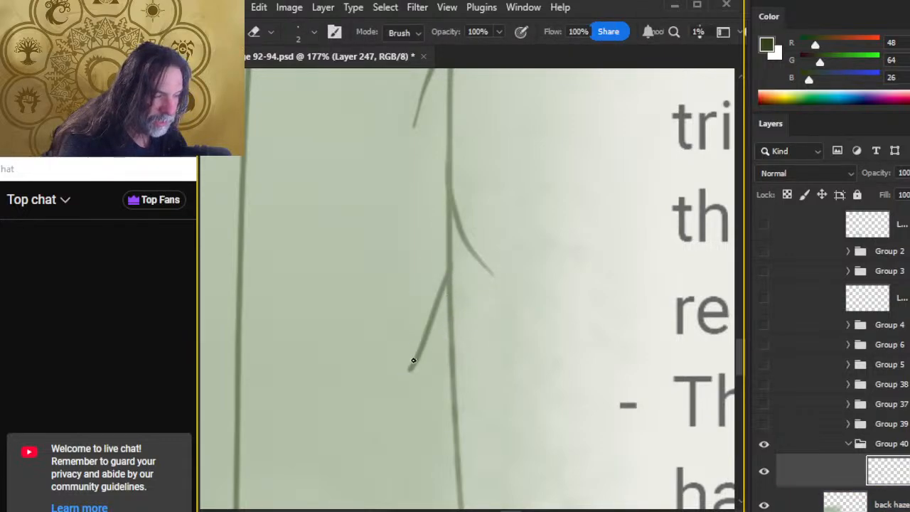
{"action": "left_click_drag", "start_coordinate": [413, 360], "coordinate": [424, 324]}
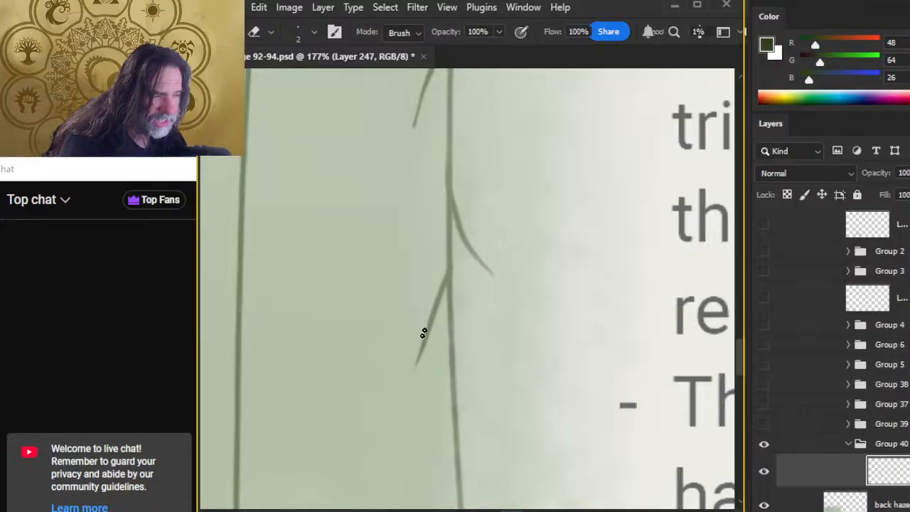
{"action": "left_click_drag", "start_coordinate": [412, 370], "coordinate": [437, 299]}
Thicken the first distant tree's lower trunk toward its base with straight size 3 Brush strokes
{"action": "key", "text": "z"}
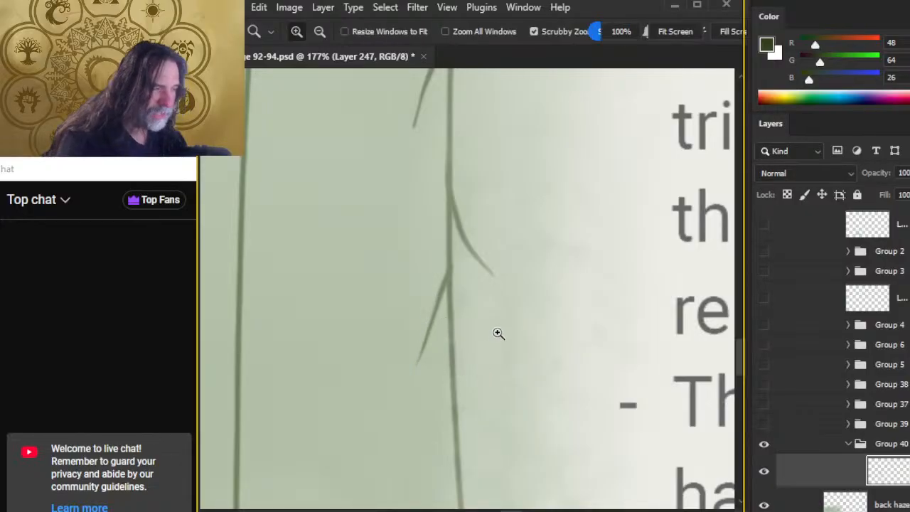
{"action": "left_click_drag", "start_coordinate": [497, 331], "coordinate": [433, 354]}
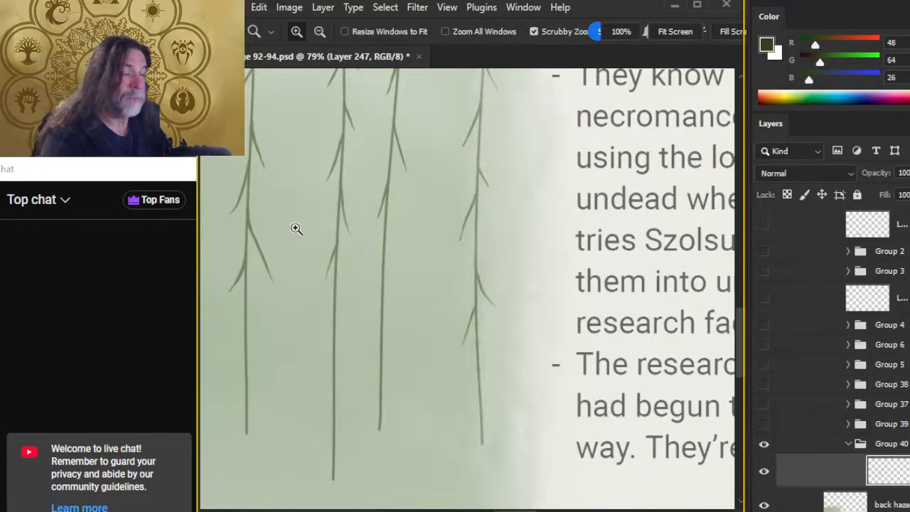
{"action": "scroll", "coordinate": [428, 248], "scroll_direction": "down", "scroll_amount": 4}
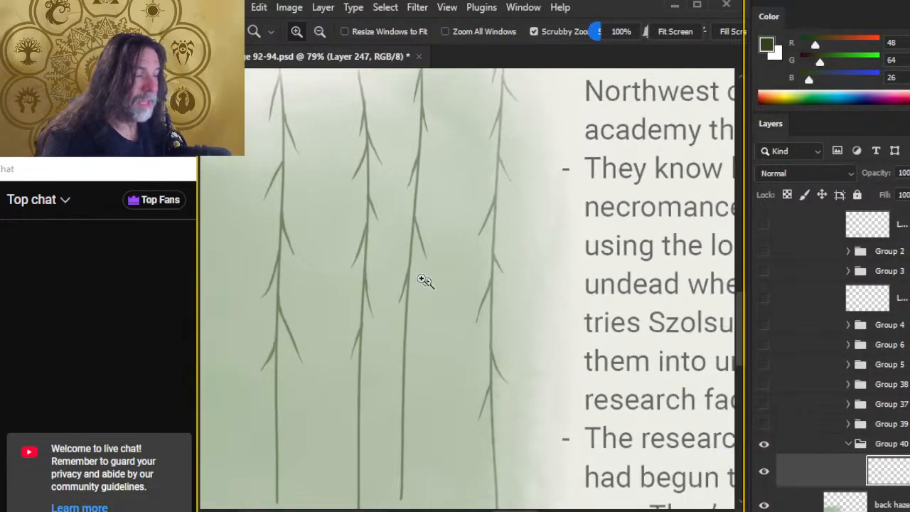
{"action": "scroll", "coordinate": [493, 360], "scroll_direction": "left", "scroll_amount": 6}
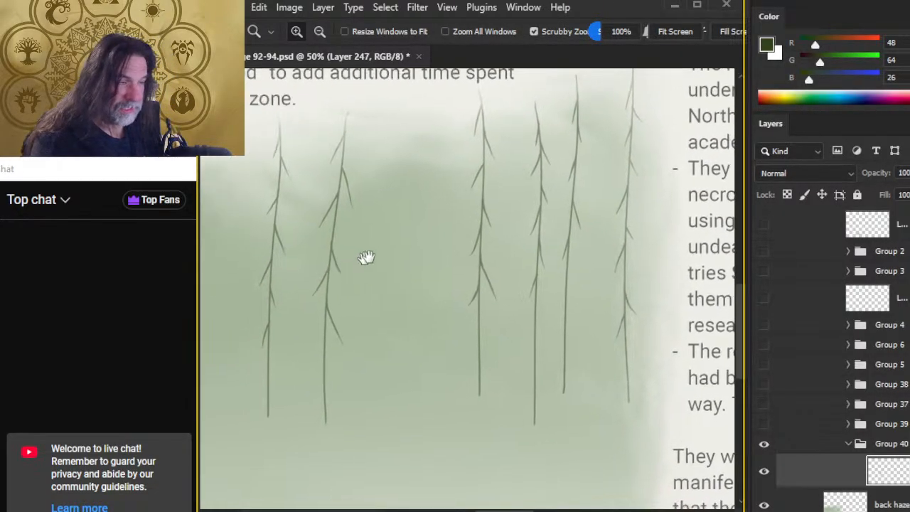
{"action": "scroll", "coordinate": [494, 291], "scroll_direction": "left", "scroll_amount": 5}
{"action": "scroll", "coordinate": [573, 260], "scroll_direction": "up", "scroll_amount": 2}
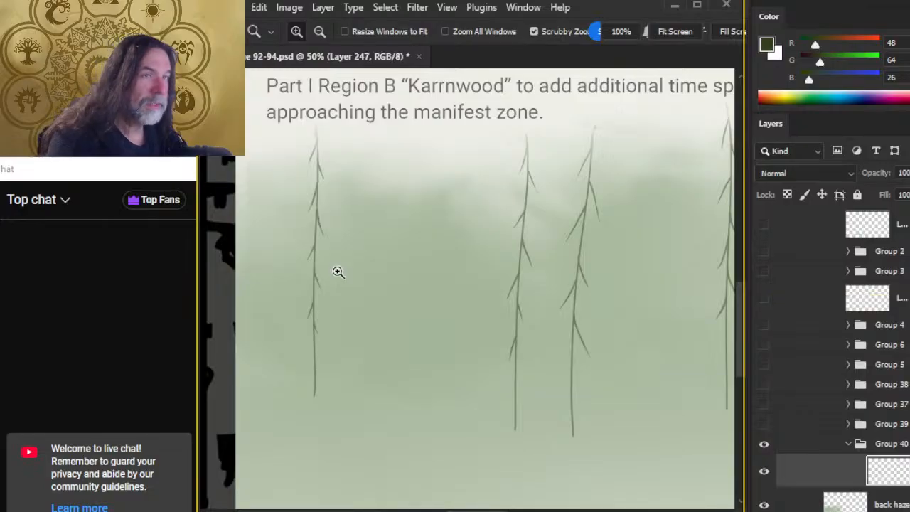
{"action": "left_click_drag", "start_coordinate": [296, 185], "coordinate": [314, 203]}
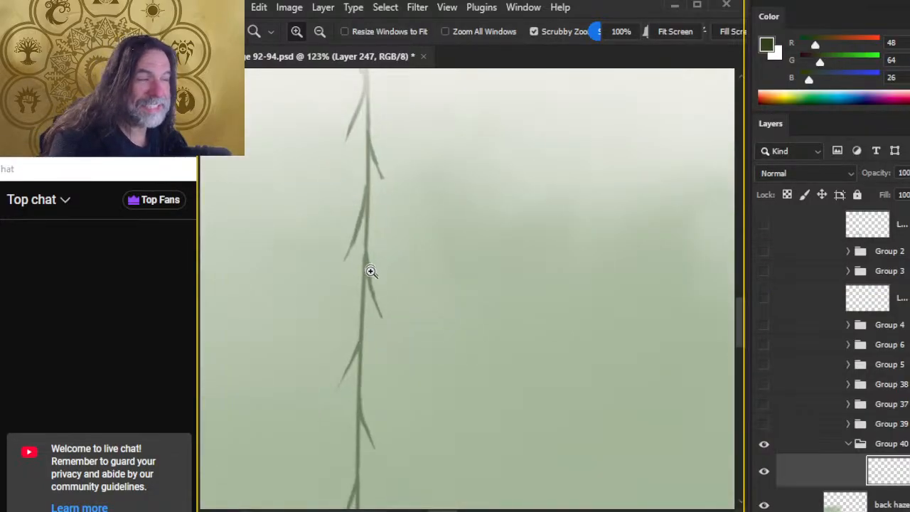
{"action": "key", "text": "e"}
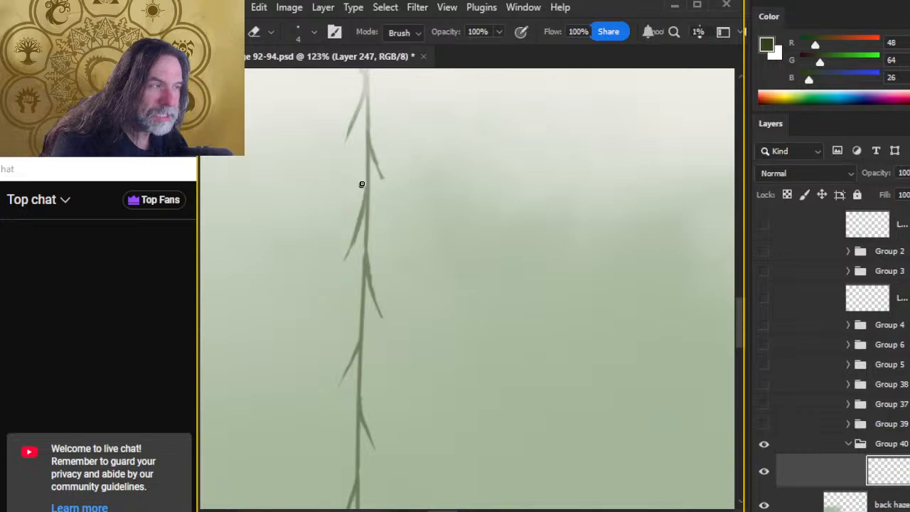
{"action": "left_click_drag", "start_coordinate": [374, 335], "coordinate": [402, 182]}
{"action": "left_click_drag", "start_coordinate": [386, 341], "coordinate": [394, 227]}
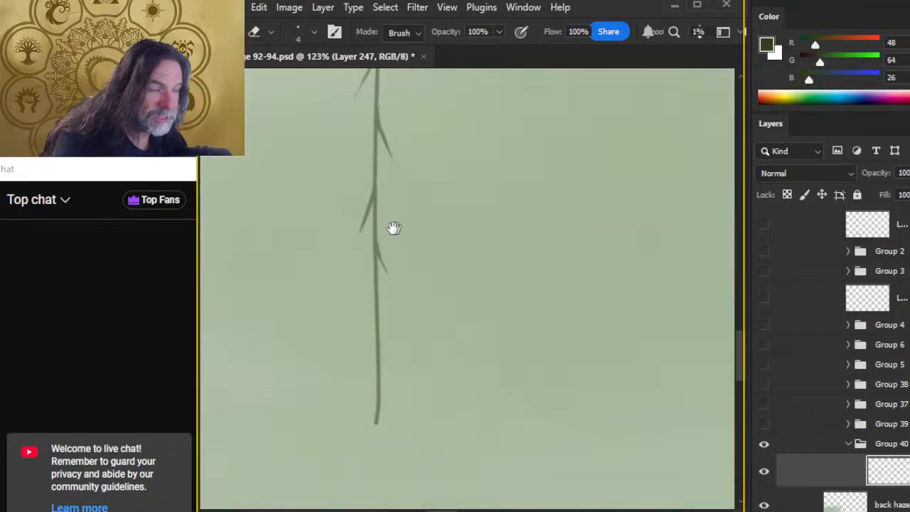
{"action": "key", "text": "b"}
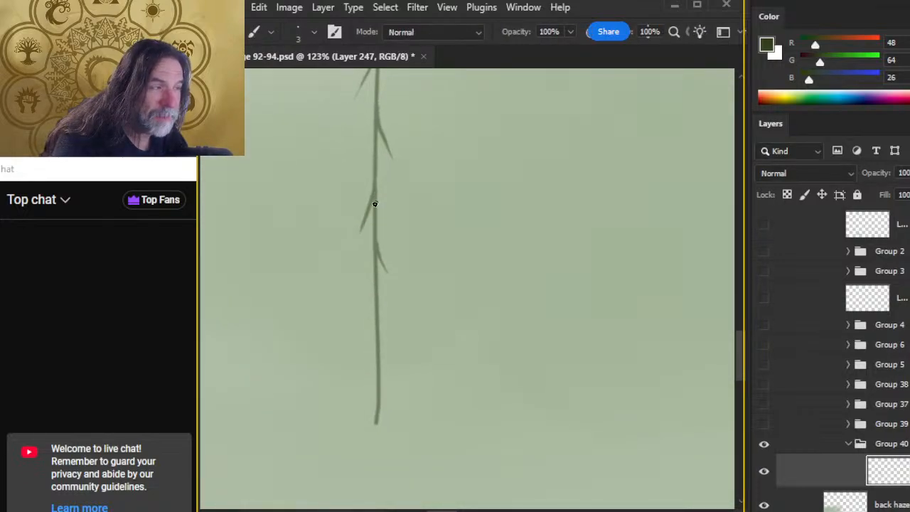
{"action": "left_click", "coordinate": [375, 421], "text": "shift"}
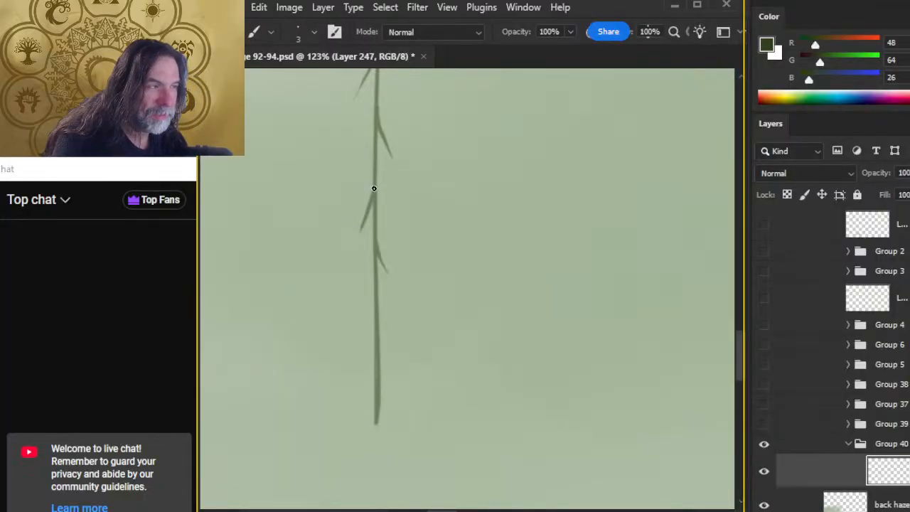
{"action": "left_click", "coordinate": [378, 419], "text": "shift"}
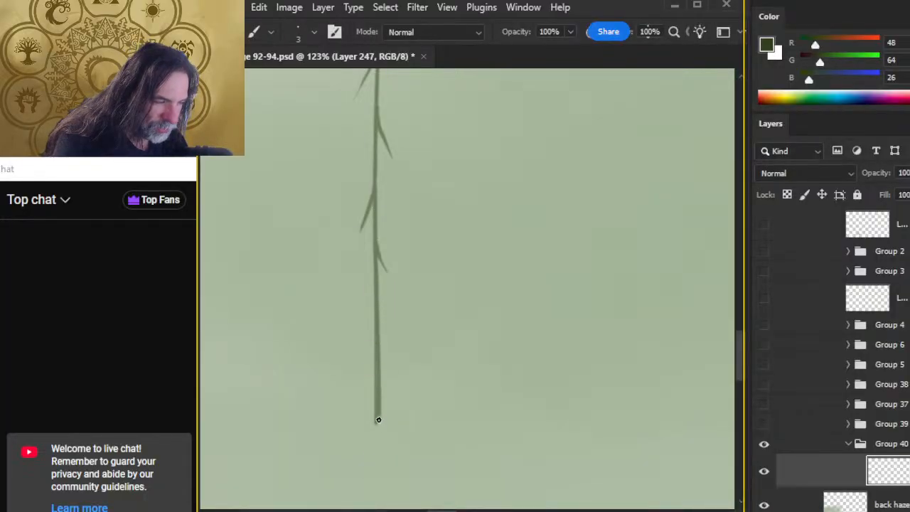
Widen the right edge of the first distant tree's lower trunk down to its base with straight size 3 Brush strokes
{"action": "left_click_drag", "start_coordinate": [380, 415], "coordinate": [381, 392]}
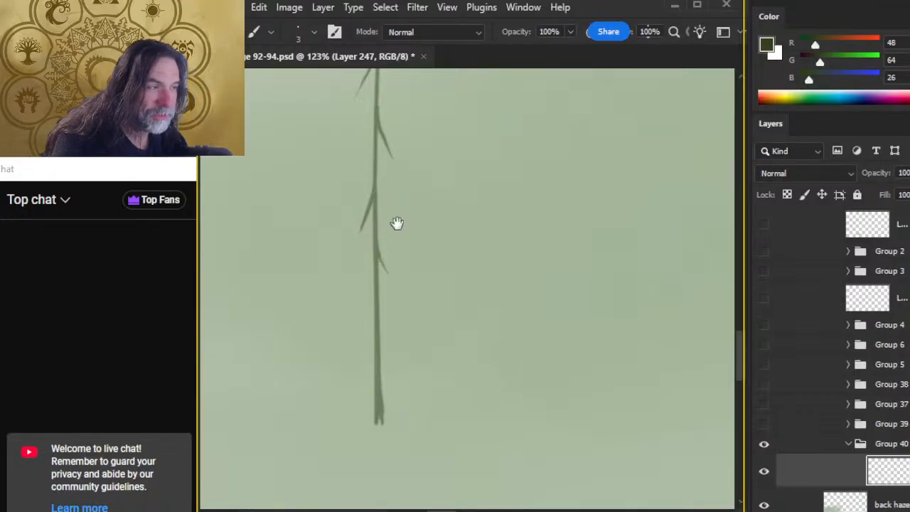
{"action": "left_click_drag", "start_coordinate": [397, 223], "coordinate": [392, 296]}
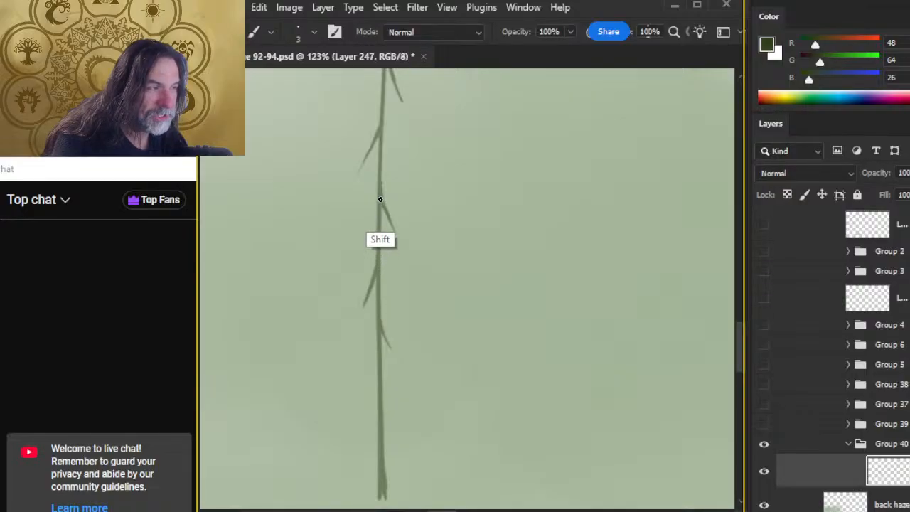
{"action": "left_click", "coordinate": [381, 335], "text": "shift"}
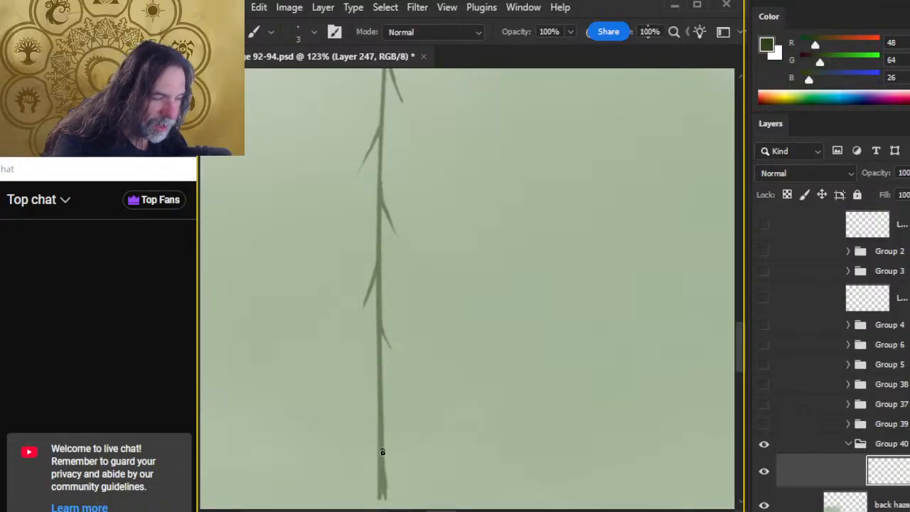
{"action": "left_click", "coordinate": [388, 502], "text": "shift"}
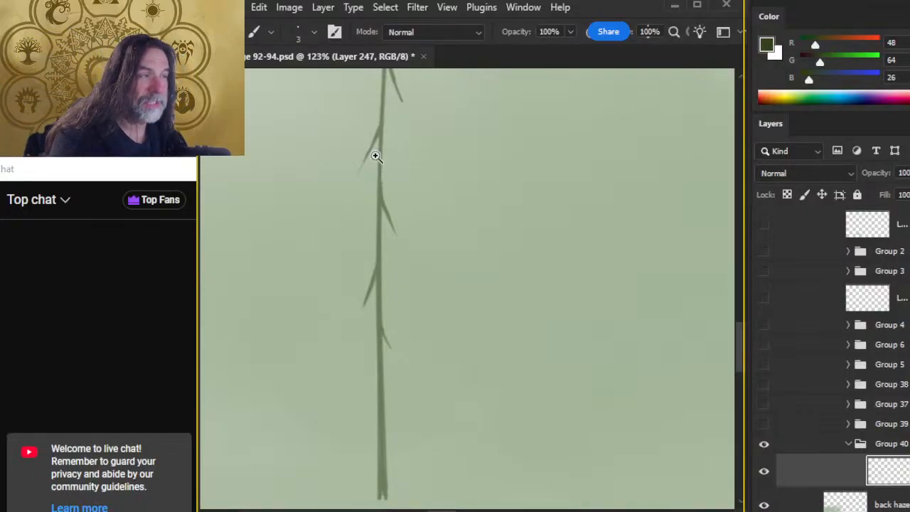
Fill out the first tree's upper left-hand branch with the size 3 Brush and taper its tip with the size 4 Eraser
{"action": "key", "text": "z"}
{"action": "left_click_drag", "start_coordinate": [374, 153], "coordinate": [458, 329]}
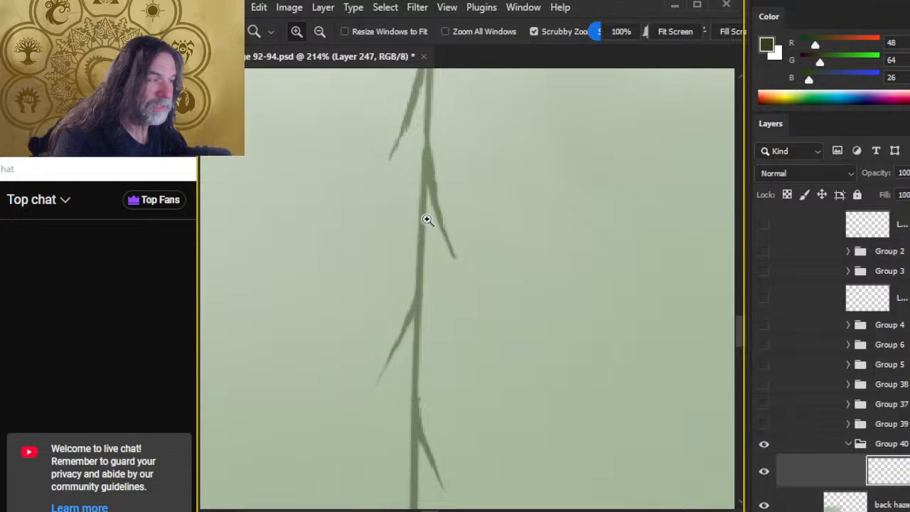
{"action": "left_click_drag", "start_coordinate": [447, 166], "coordinate": [430, 196]}
{"action": "key", "text": "b"}
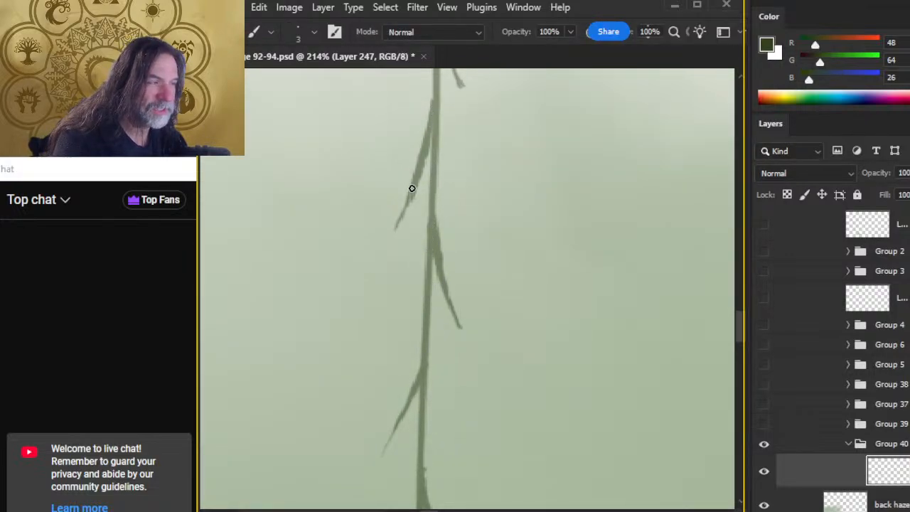
{"action": "key", "text": "e"}
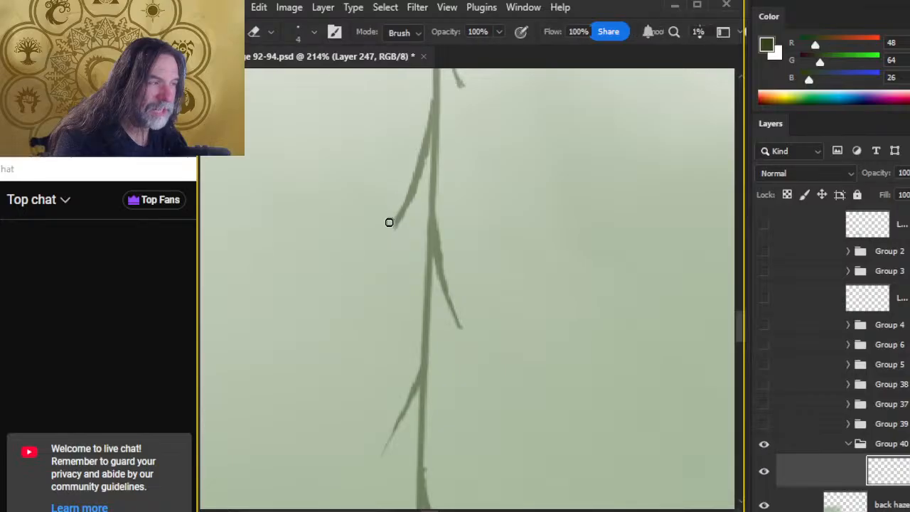
{"action": "key", "text": "b"}
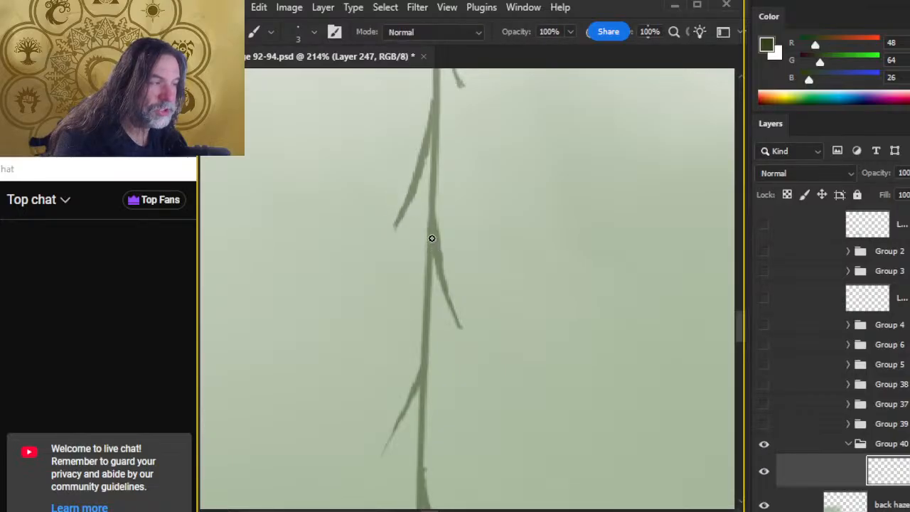
Widen the left edge of the first tree's trunk from its middle branches to the base with straight Brush strokes
{"action": "scroll", "coordinate": [442, 146], "scroll_direction": "up", "scroll_amount": 3}
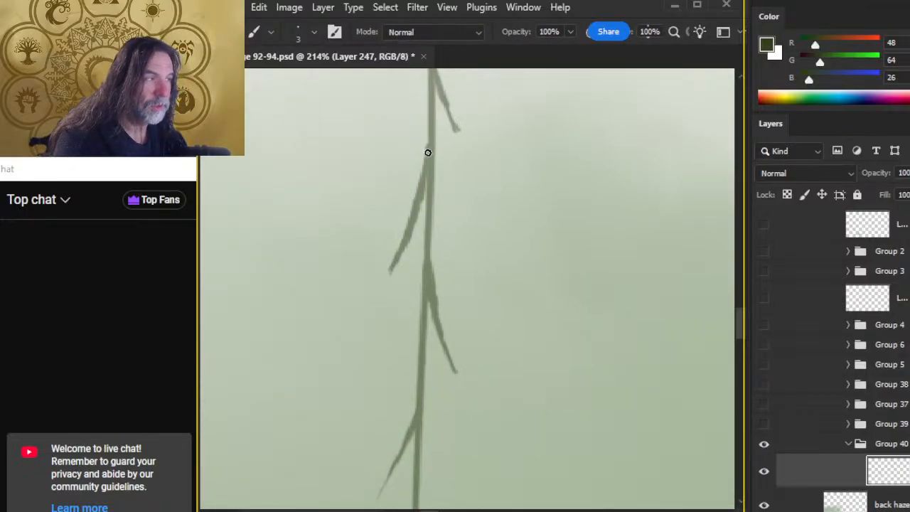
{"action": "left_click", "coordinate": [414, 419], "text": "shift"}
{"action": "scroll", "coordinate": [490, 193], "scroll_direction": "left", "scroll_amount": 3}
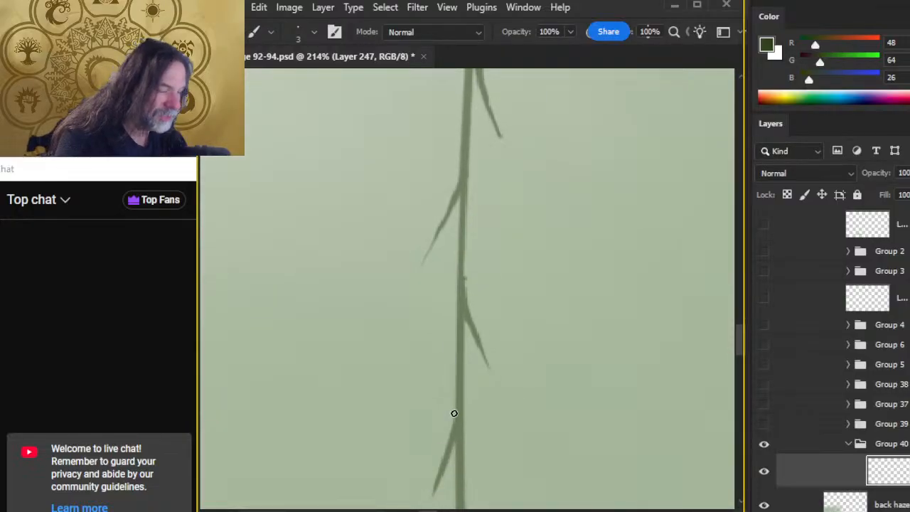
{"action": "scroll", "coordinate": [483, 443], "scroll_direction": "left", "scroll_amount": 2}
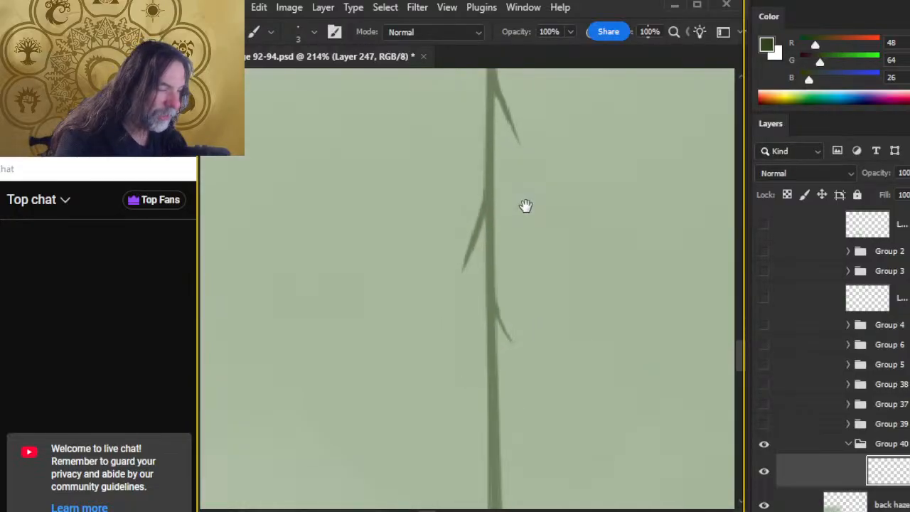
{"action": "left_click_drag", "start_coordinate": [483, 429], "coordinate": [495, 239]}
{"action": "left_click", "coordinate": [479, 410], "text": "shift"}
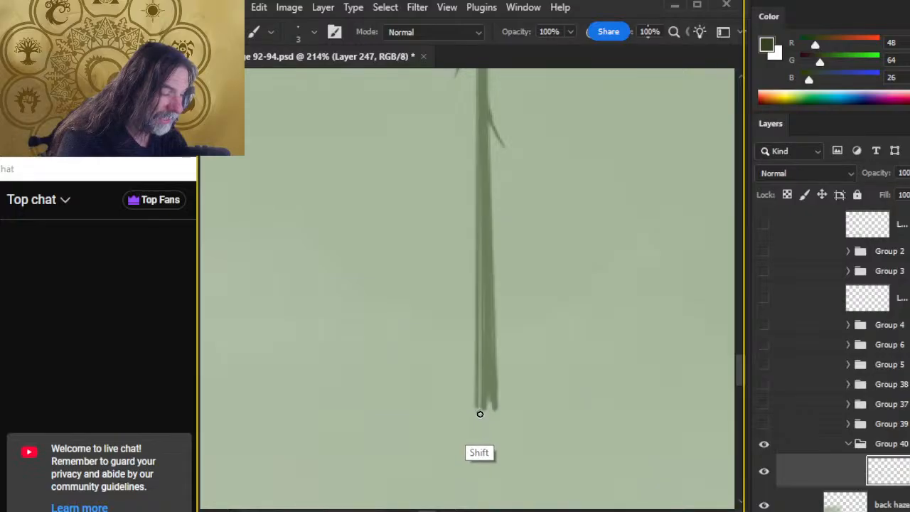
{"action": "left_click_drag", "start_coordinate": [479, 405], "coordinate": [479, 234]}
Trim the blunt tip of the first tree's topmost right-hand branch and repaint it as a longer, finer curve
{"action": "mouse_move", "coordinate": [522, 168]}
{"action": "left_mouse_down"}
{"action": "mouse_move", "coordinate": [499, 351]}
{"action": "mouse_move", "coordinate": [502, 408]}
{"action": "left_mouse_up"}
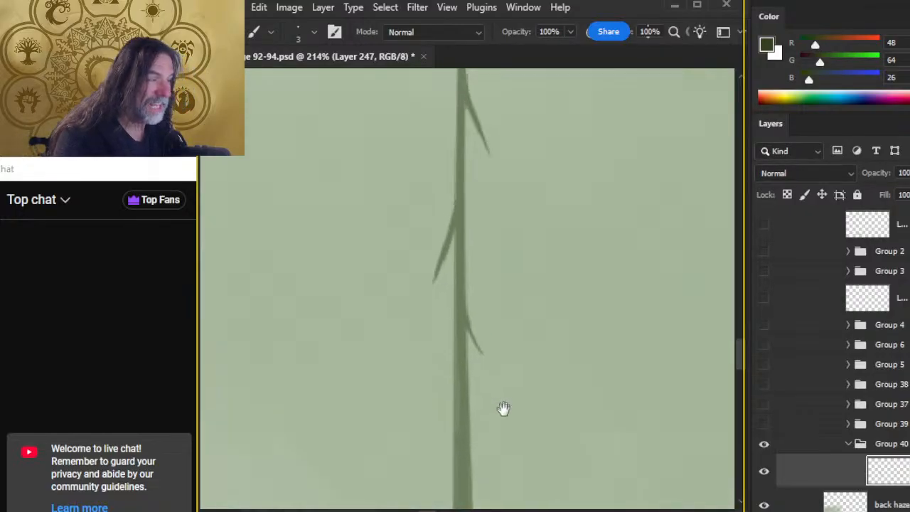
{"action": "left_click_drag", "start_coordinate": [503, 247], "coordinate": [470, 374]}
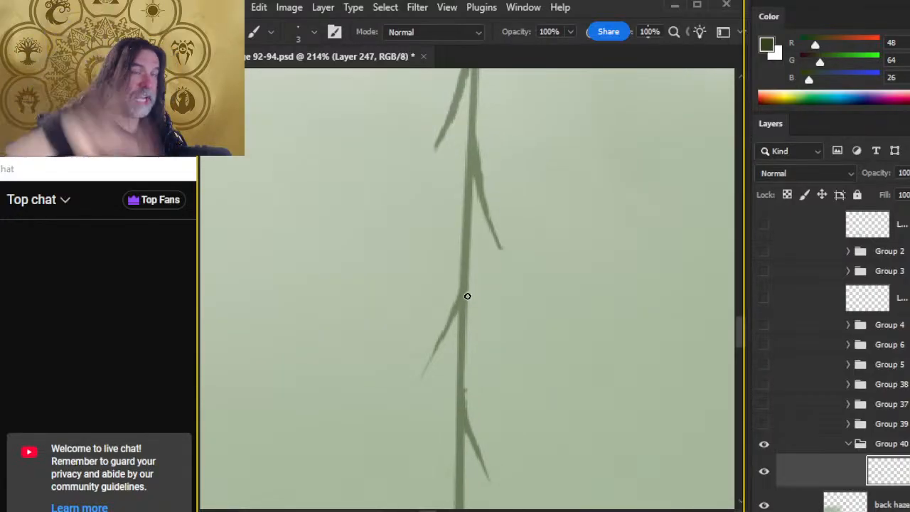
{"action": "left_click_drag", "start_coordinate": [429, 189], "coordinate": [402, 363]}
{"action": "key", "text": "e"}
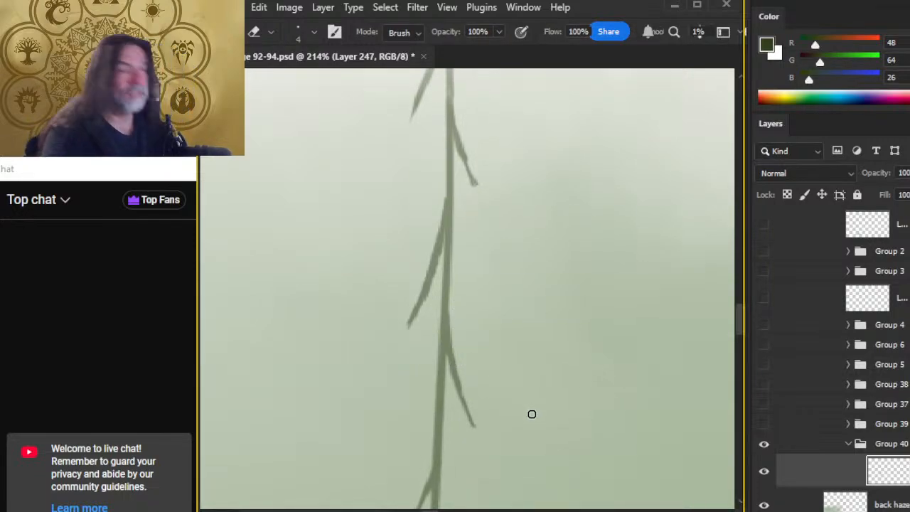
{"action": "left_click_drag", "start_coordinate": [400, 235], "coordinate": [386, 417]}
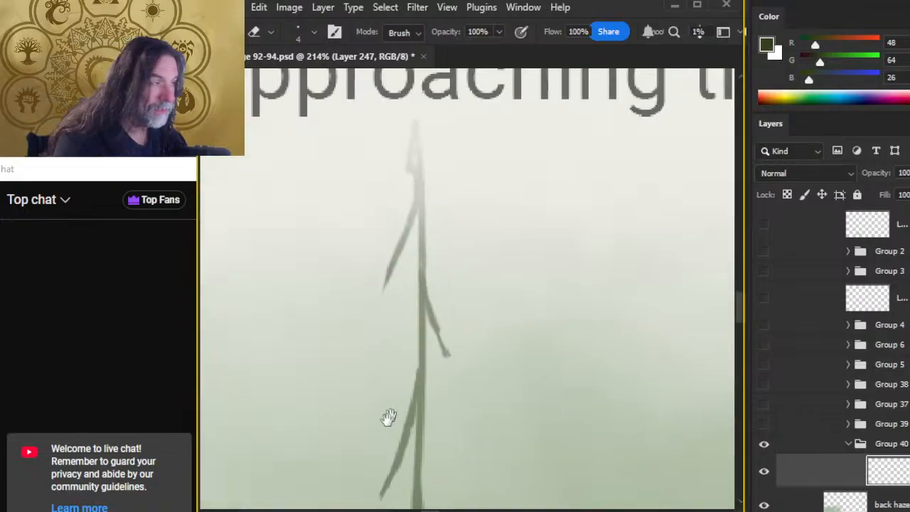
{"action": "left_click_drag", "start_coordinate": [449, 213], "coordinate": [494, 325]}
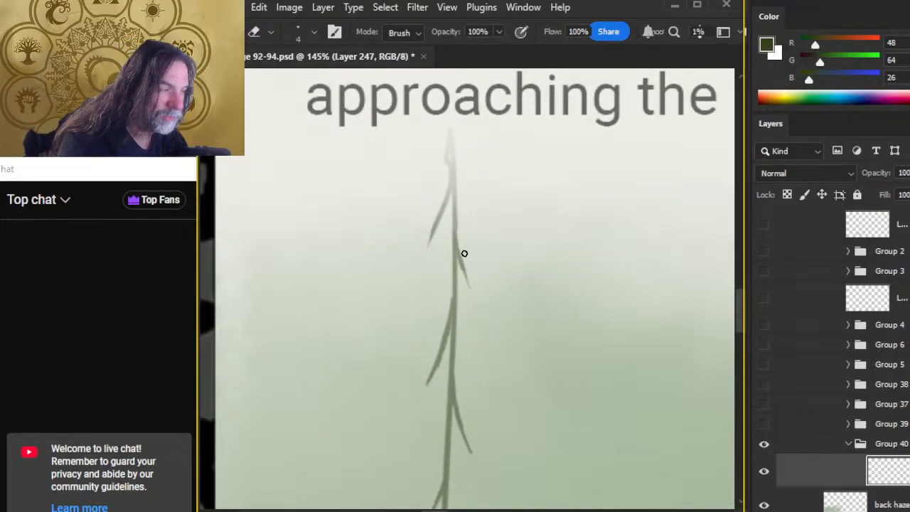
{"action": "key", "text": "b"}
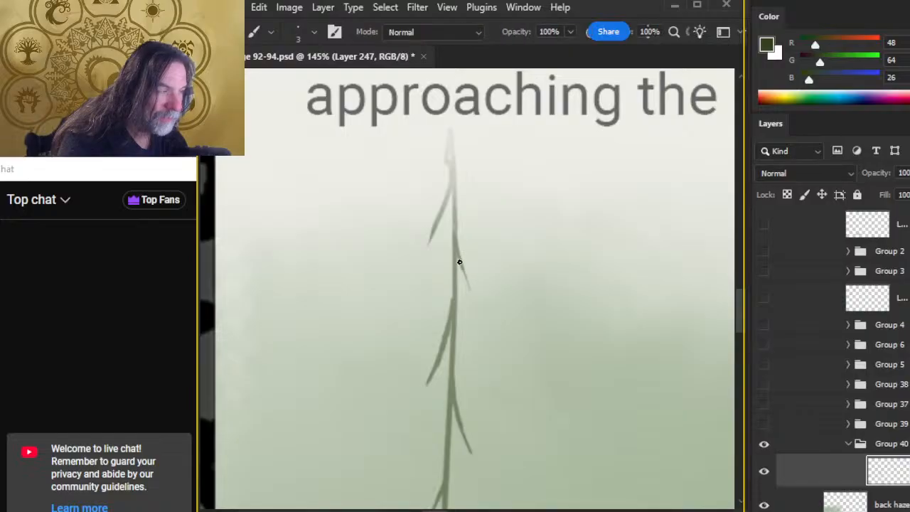
{"action": "key", "text": "e"}
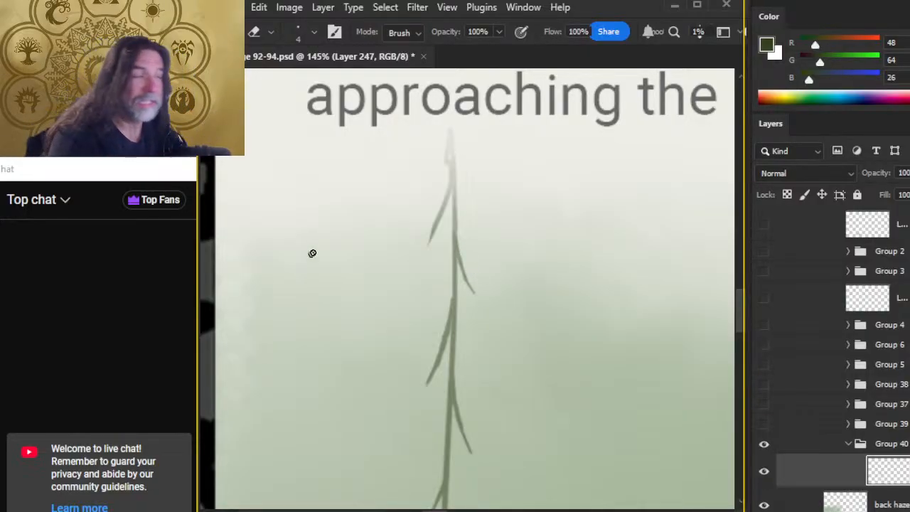
Lengthen the first tree's lowest right-hand branch with the size 2 Brush and taper it with the size 4 Eraser
{"action": "left_click_drag", "start_coordinate": [497, 369], "coordinate": [447, 394]}
{"action": "left_click_drag", "start_coordinate": [516, 404], "coordinate": [462, 235]}
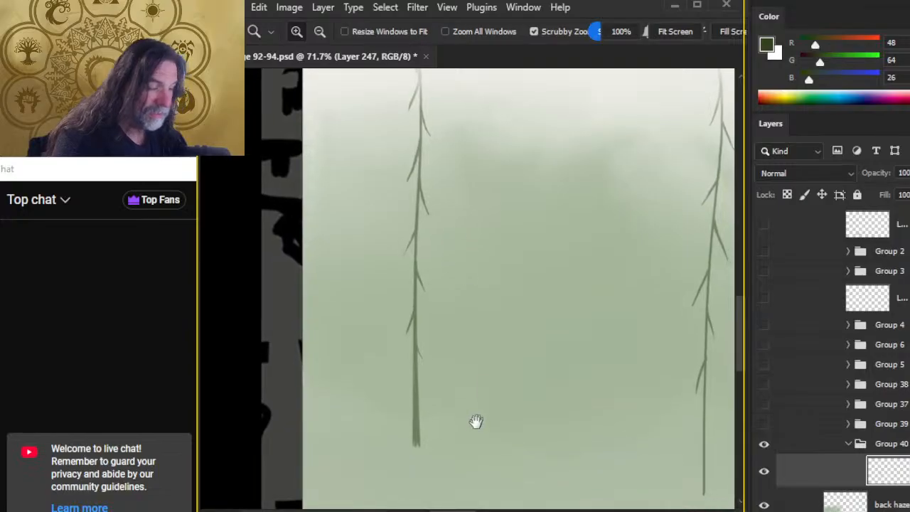
{"action": "left_click_drag", "start_coordinate": [474, 423], "coordinate": [394, 344]}
{"action": "key", "text": "b"}
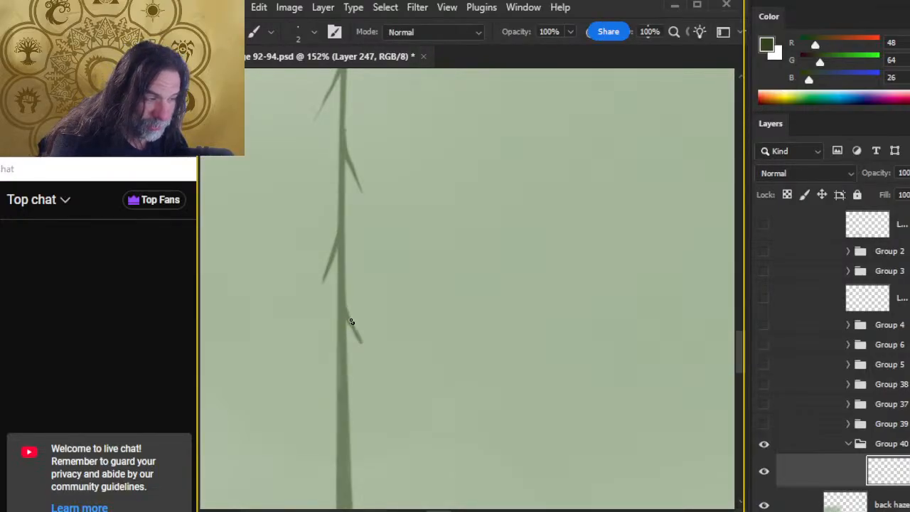
{"action": "key", "text": "e"}
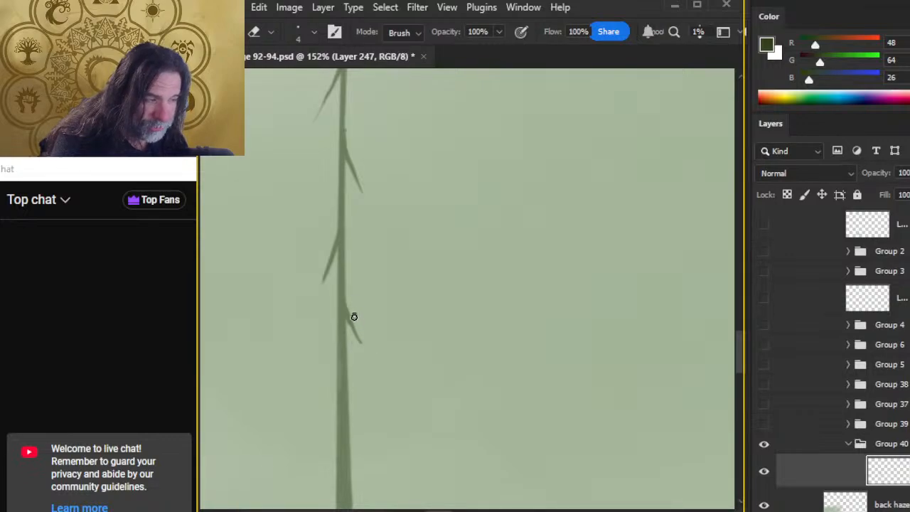
{"action": "key", "text": "b"}
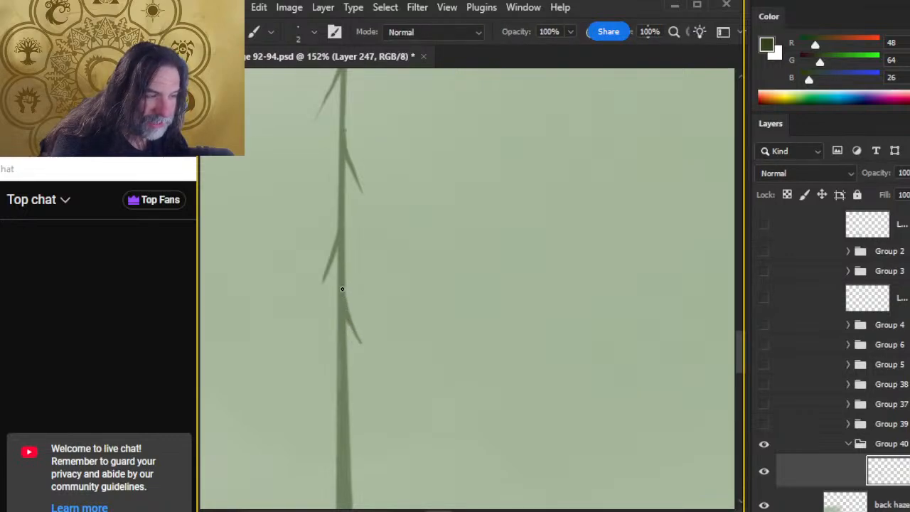
{"action": "key", "text": "e"}
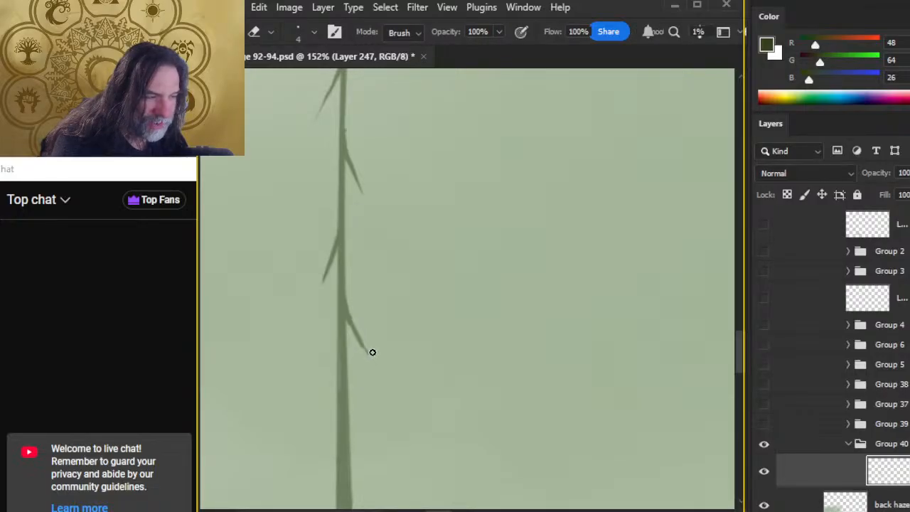
{"action": "key", "text": "b"}
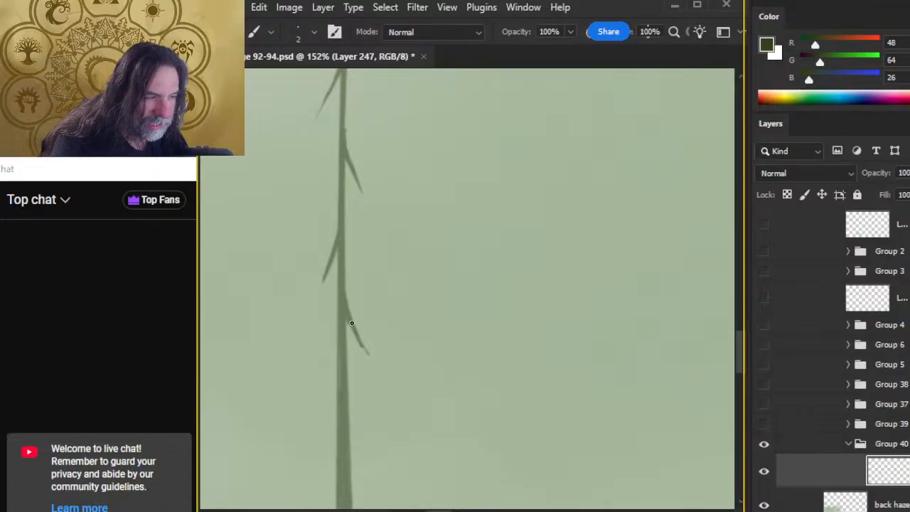
{"action": "key", "text": "e"}
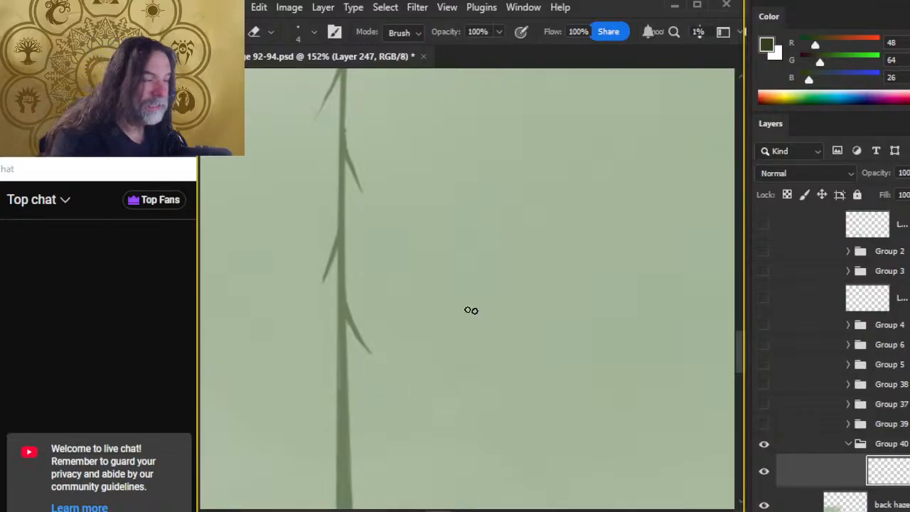
Thicken the second distant tree's upper trunk down to its second left-hand branch with size 2 Brush strokes
{"action": "key", "text": "z"}
{"action": "left_click", "coordinate": [522, 337], "text": "alt"}
{"action": "left_click_drag", "start_coordinate": [526, 402], "coordinate": [427, 358]}
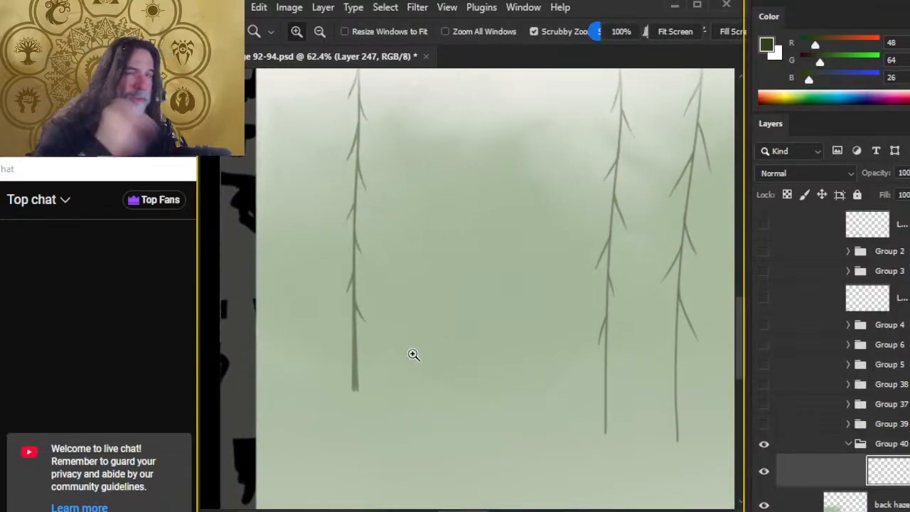
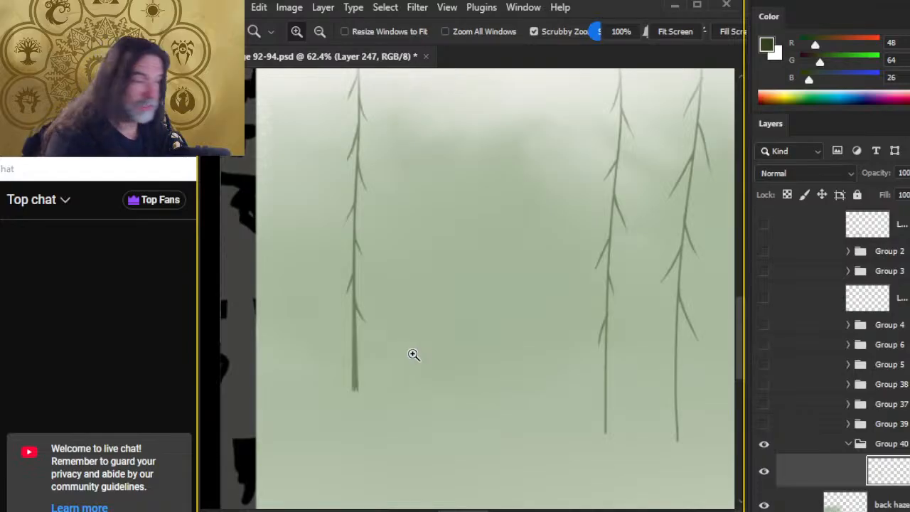
{"action": "left_click_drag", "start_coordinate": [552, 191], "coordinate": [362, 252]}
{"action": "left_click_drag", "start_coordinate": [432, 175], "coordinate": [491, 170]}
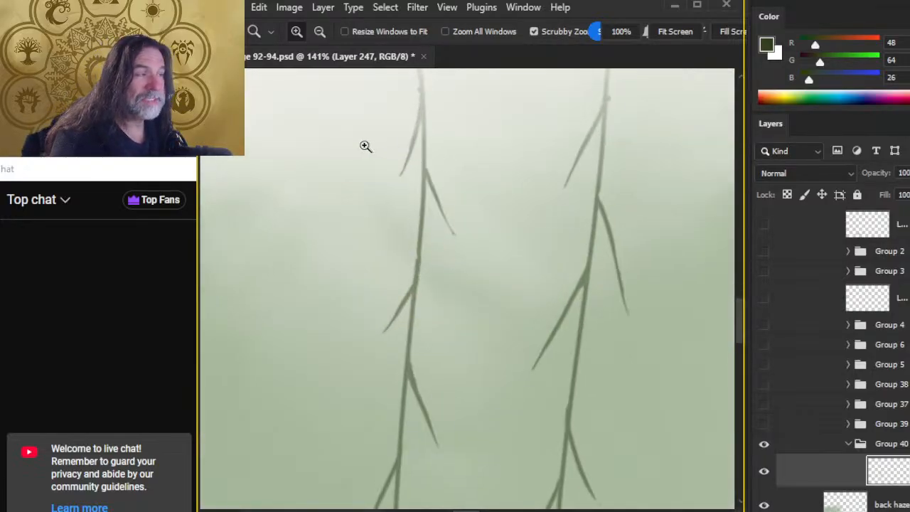
{"action": "left_click_drag", "start_coordinate": [438, 125], "coordinate": [446, 154]}
{"action": "key", "text": "b"}
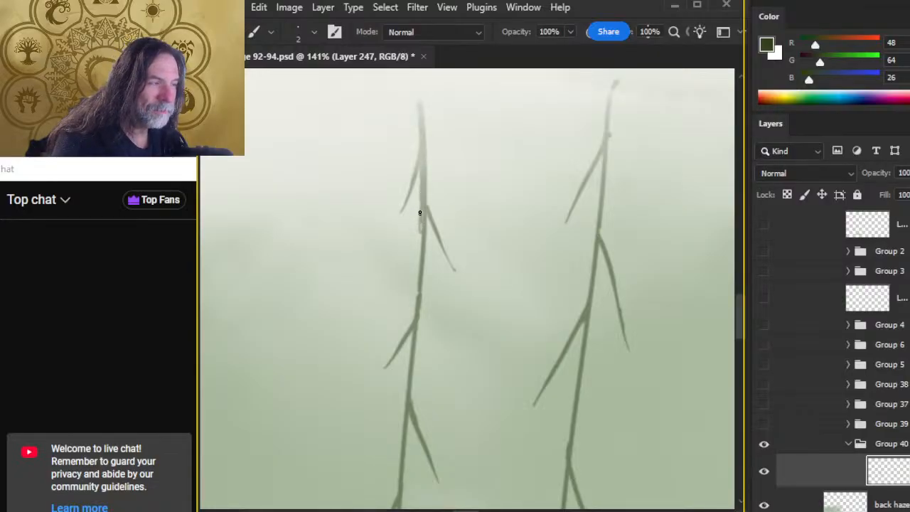
{"action": "left_click_drag", "start_coordinate": [422, 240], "coordinate": [421, 252]}
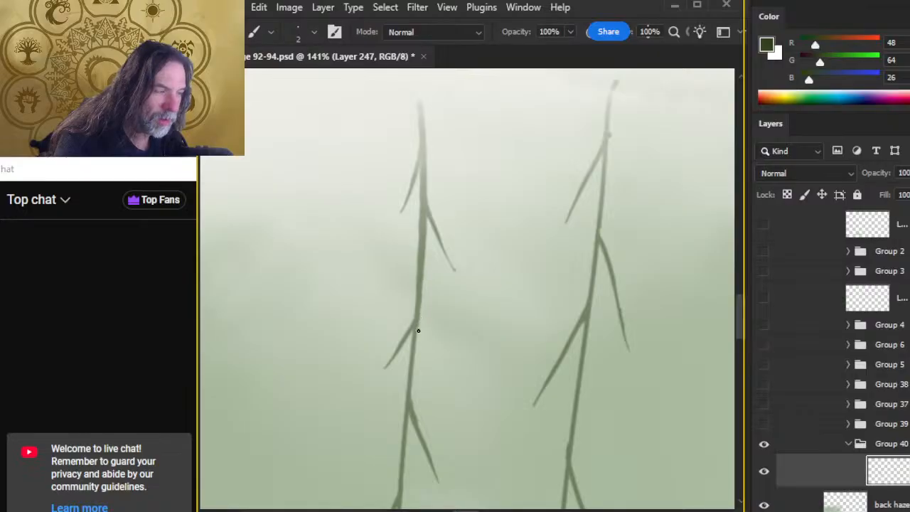
{"action": "left_click_drag", "start_coordinate": [420, 284], "coordinate": [418, 327]}
Blend the second tree's trunk thickening below its second left-hand branch with the Brush and trim the overshoot with the size 4 Eraser
{"action": "key", "text": "e"}
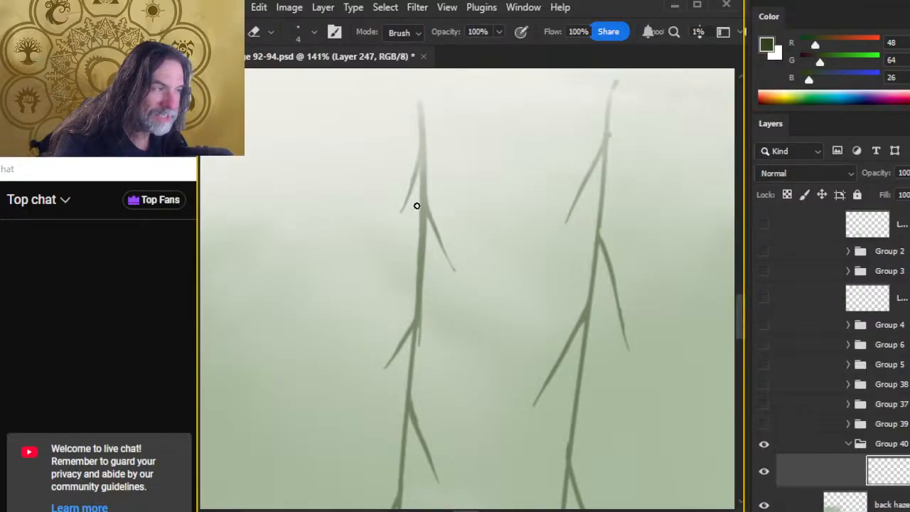
{"action": "scroll", "coordinate": [448, 313], "scroll_direction": "down", "scroll_amount": 3}
{"action": "key", "text": "b"}
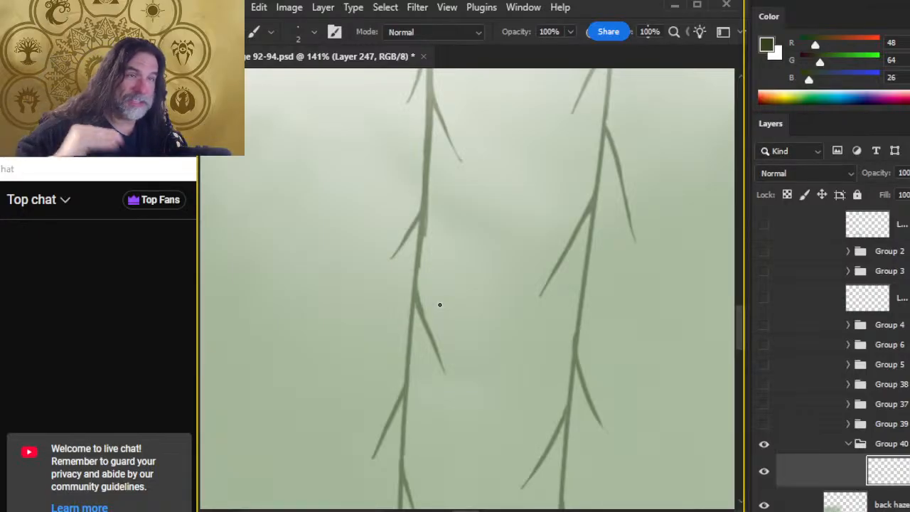
{"action": "key", "text": "e"}
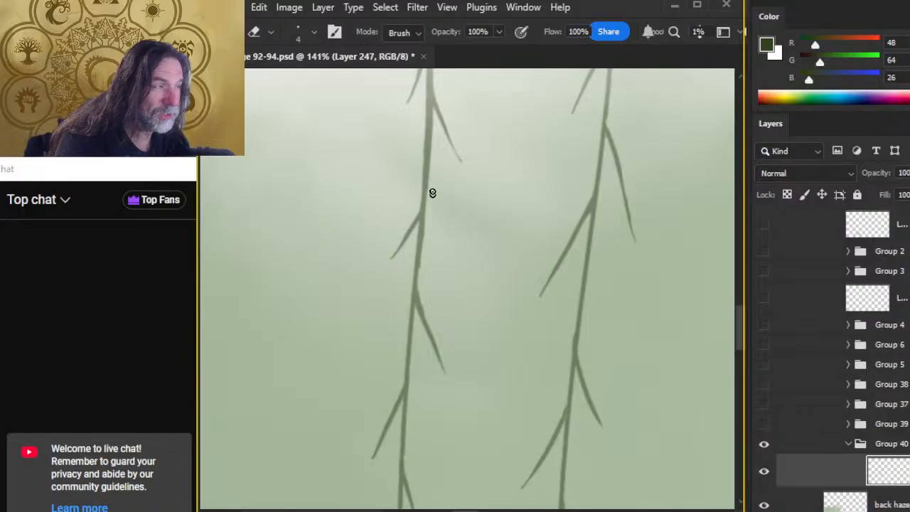
{"action": "scroll", "coordinate": [434, 185], "scroll_direction": "down", "scroll_amount": 2}
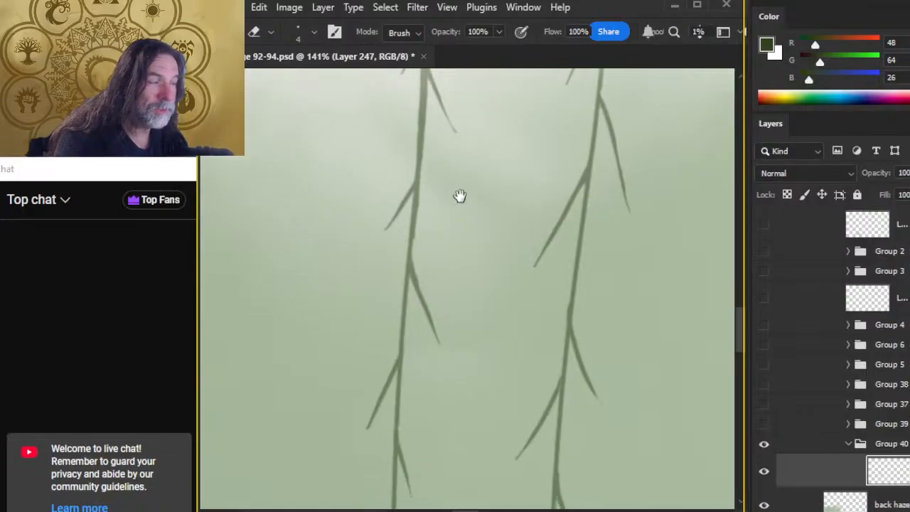
Thicken the second tree's middle trunk down to its third left-hand branch with the size 2 Brush and clean the edges with the Eraser
{"action": "key", "text": "b"}
{"action": "left_click_drag", "start_coordinate": [407, 143], "coordinate": [408, 140]}
{"action": "key", "text": "e"}
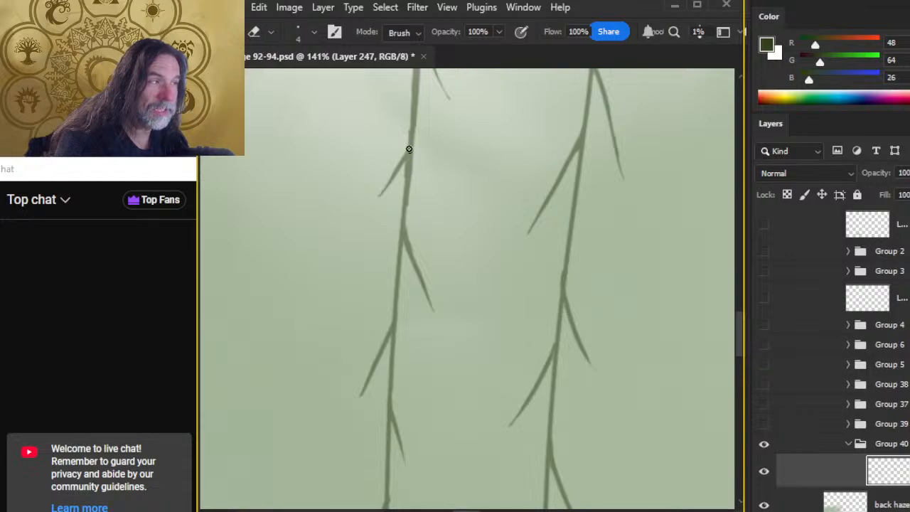
{"action": "key", "text": "b"}
{"action": "key", "text": "e"}
{"action": "key", "text": "b"}
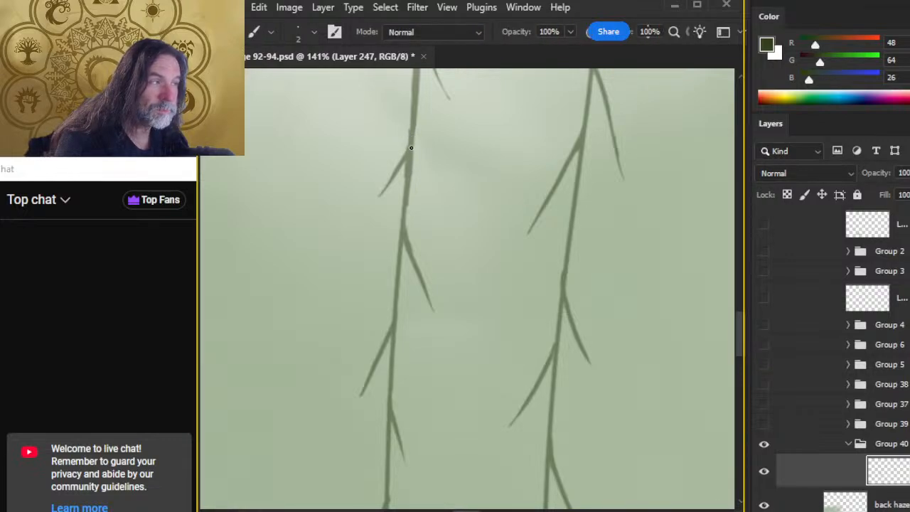
{"action": "left_click", "coordinate": [395, 321], "text": "shift"}
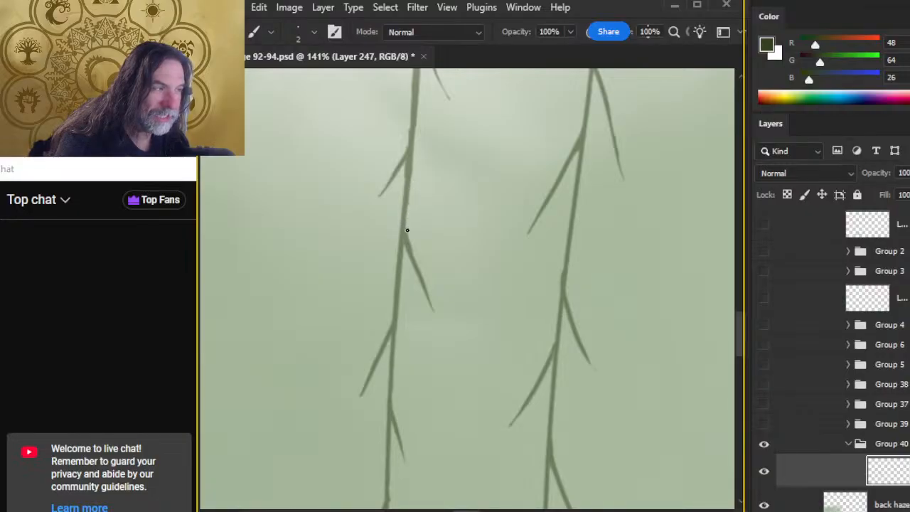
{"action": "left_click_drag", "start_coordinate": [407, 230], "coordinate": [402, 187]}
{"action": "key", "text": "e"}
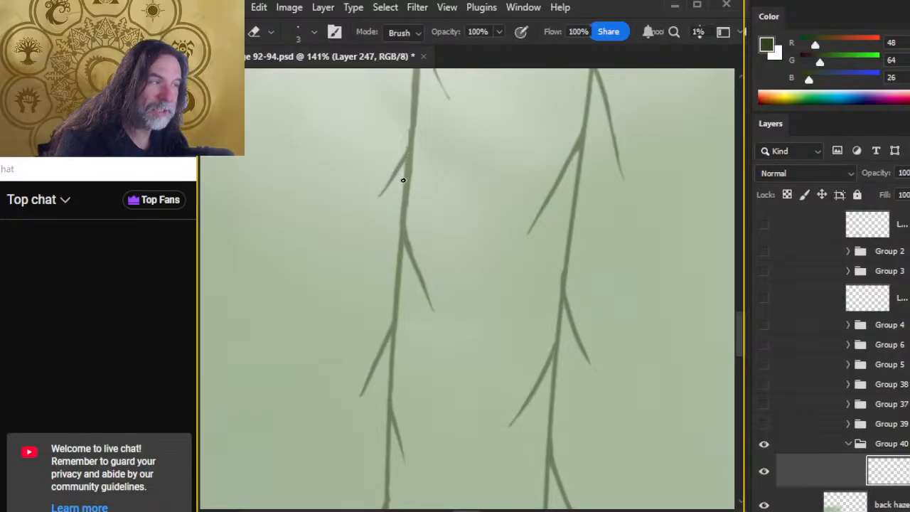
{"action": "key", "text": "b"}
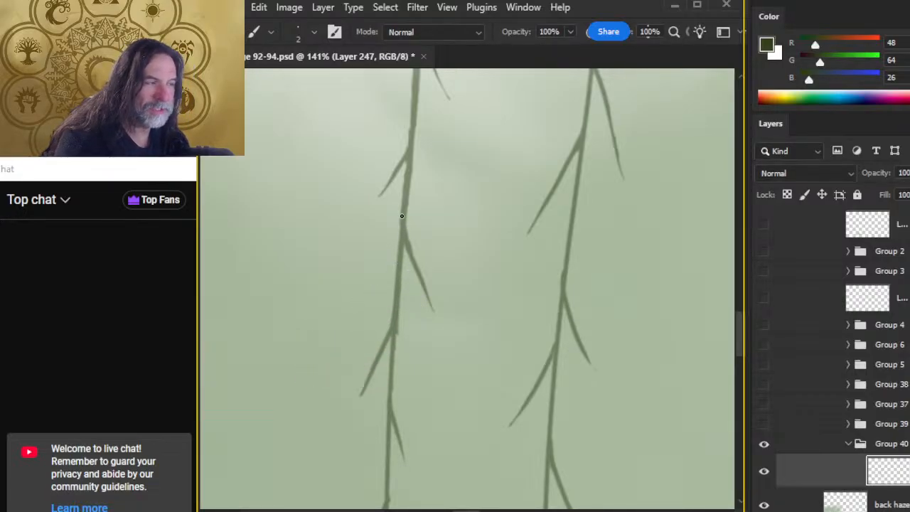
Fill out the second tree's trunk below its second right-hand branch and thicken it down to the lowest right-hand branch
{"action": "left_click_drag", "start_coordinate": [405, 223], "coordinate": [402, 280]}
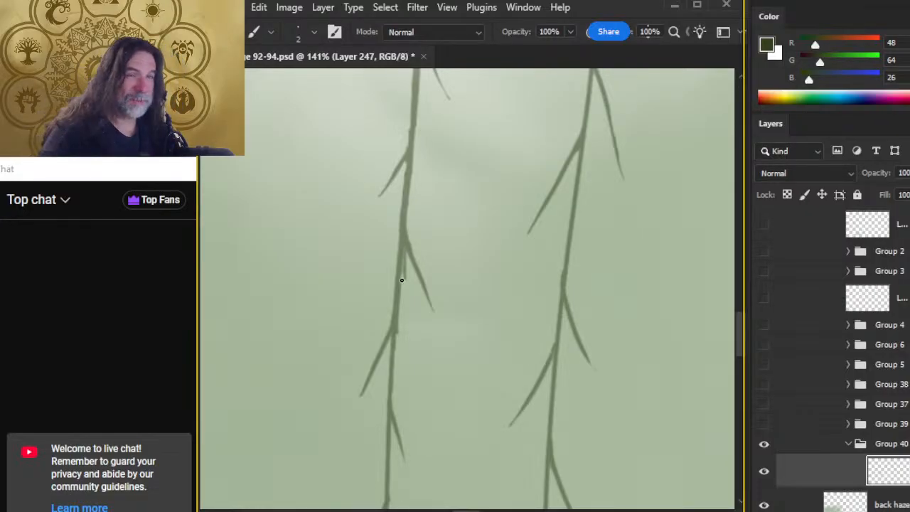
{"action": "key", "text": "e"}
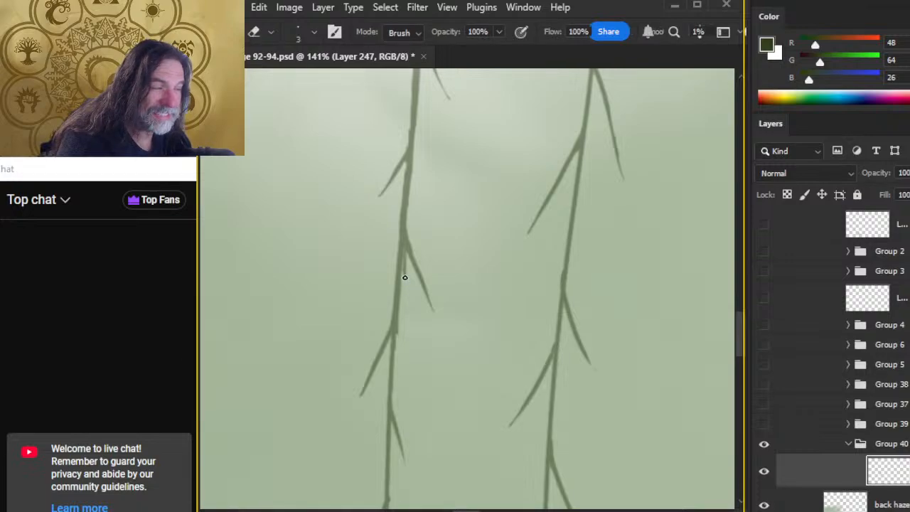
{"action": "key", "text": "b"}
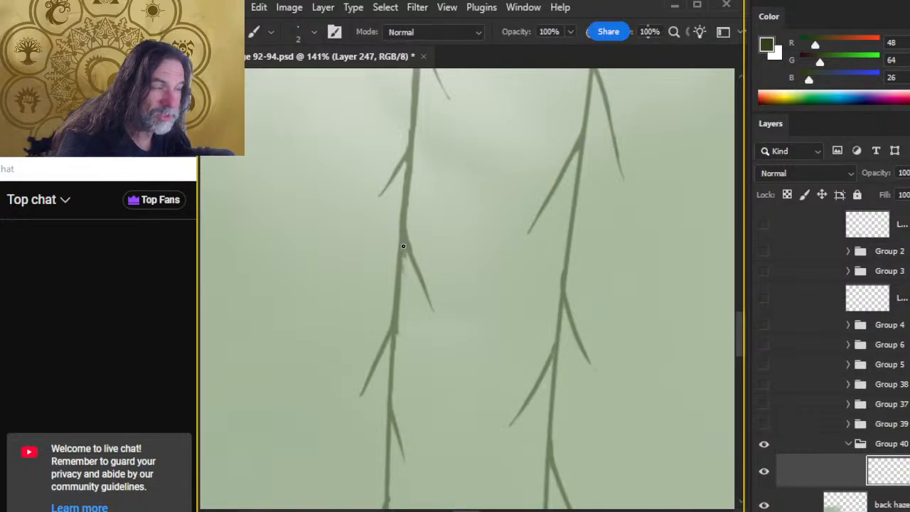
{"action": "left_click", "coordinate": [403, 430], "text": "shift"}
Widen the second tree's lower trunk from its lowest right-hand branch to the foot with straight size 4 Brush strokes
{"action": "left_click_drag", "start_coordinate": [430, 414], "coordinate": [459, 278]}
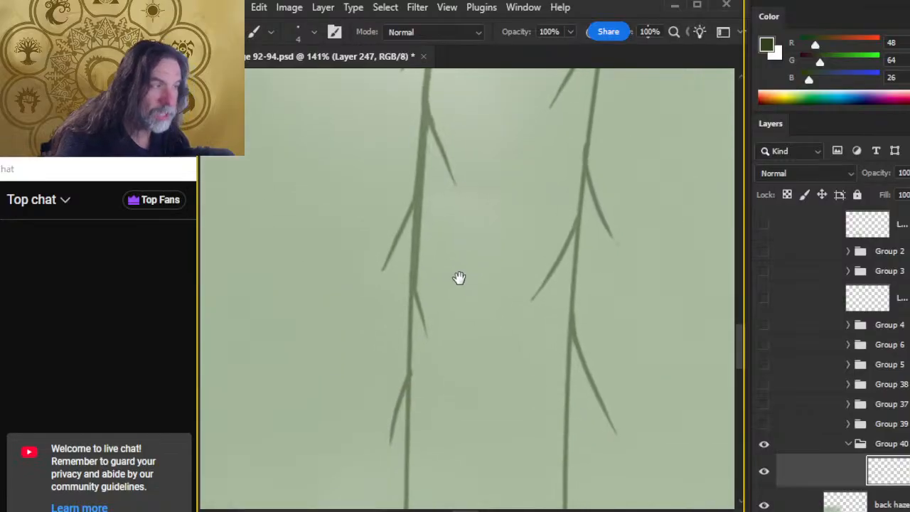
{"action": "left_click_drag", "start_coordinate": [427, 391], "coordinate": [447, 273]}
{"action": "left_click", "coordinate": [411, 348]}
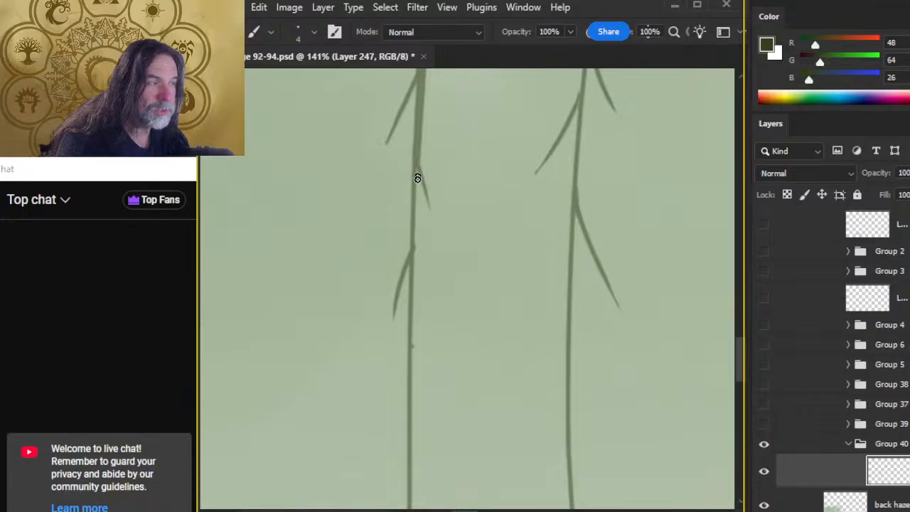
{"action": "left_click", "coordinate": [415, 382], "text": "shift"}
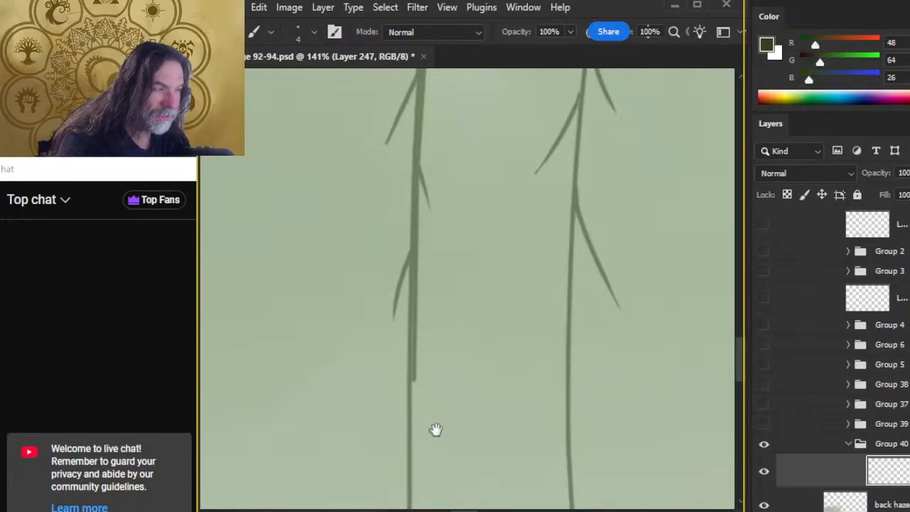
{"action": "mouse_move", "coordinate": [435, 430]}
{"action": "left_mouse_down"}
{"action": "mouse_move", "coordinate": [453, 203]}
{"action": "mouse_move", "coordinate": [450, 213]}
{"action": "left_mouse_up"}
{"action": "left_click", "coordinate": [429, 299], "text": "shift"}
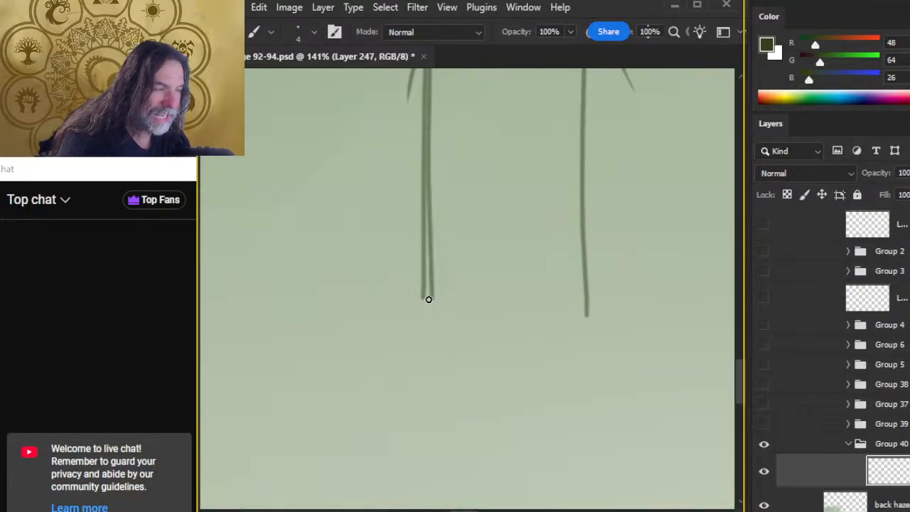
Fill the gap between the second tree's lower trunk strokes with the size 3 Brush and clean the edge with the size 3 Eraser
{"action": "key", "text": "bracketleft"}
{"action": "left_click_drag", "start_coordinate": [430, 297], "coordinate": [426, 207]}
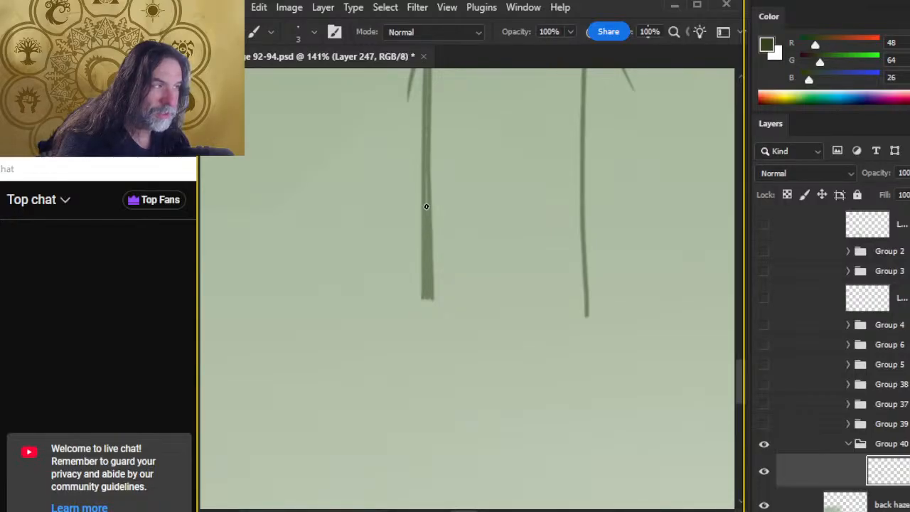
{"action": "mouse_move", "coordinate": [426, 154]}
{"action": "left_mouse_down"}
{"action": "mouse_move", "coordinate": [428, 125]}
{"action": "mouse_move", "coordinate": [408, 212]}
{"action": "left_mouse_up"}
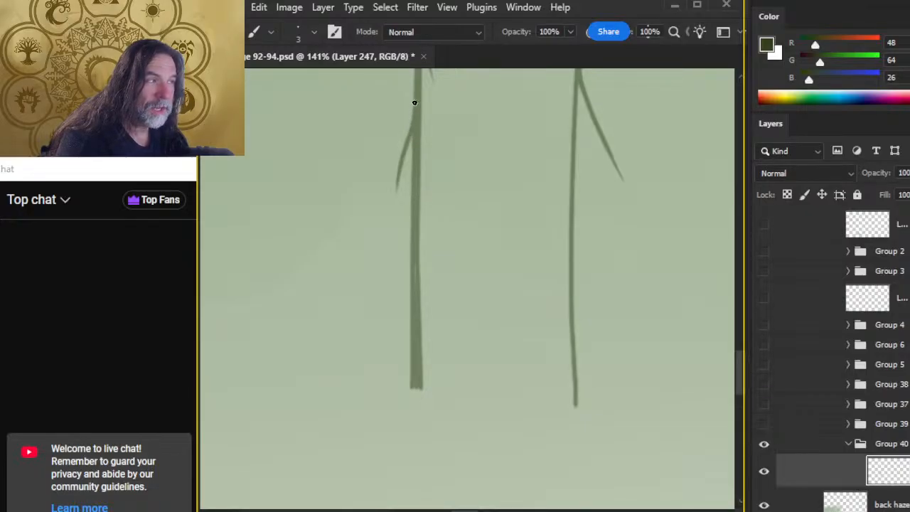
{"action": "key", "text": "e"}
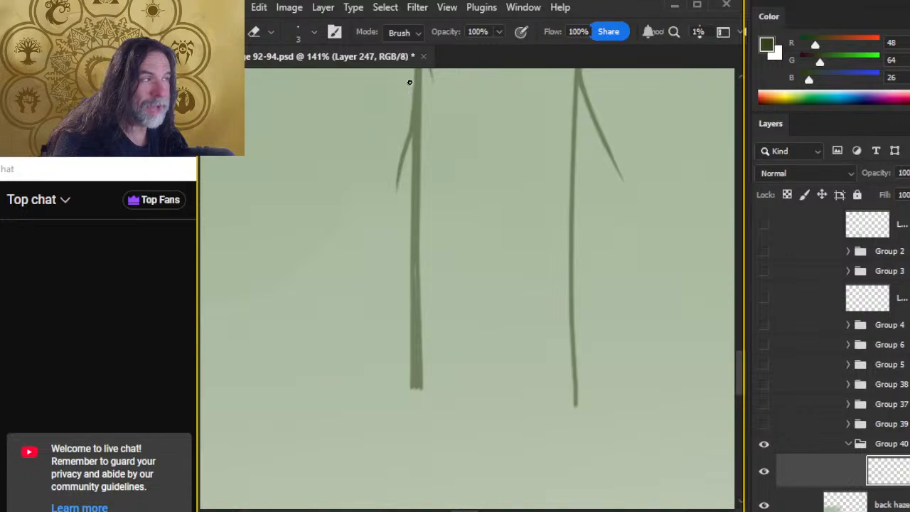
Extend the third tree's blunt top into a finer, longer tip with the size 3 Brush and trim it with the Eraser
{"action": "key", "text": "z"}
{"action": "left_click_drag", "start_coordinate": [447, 183], "coordinate": [459, 244]}
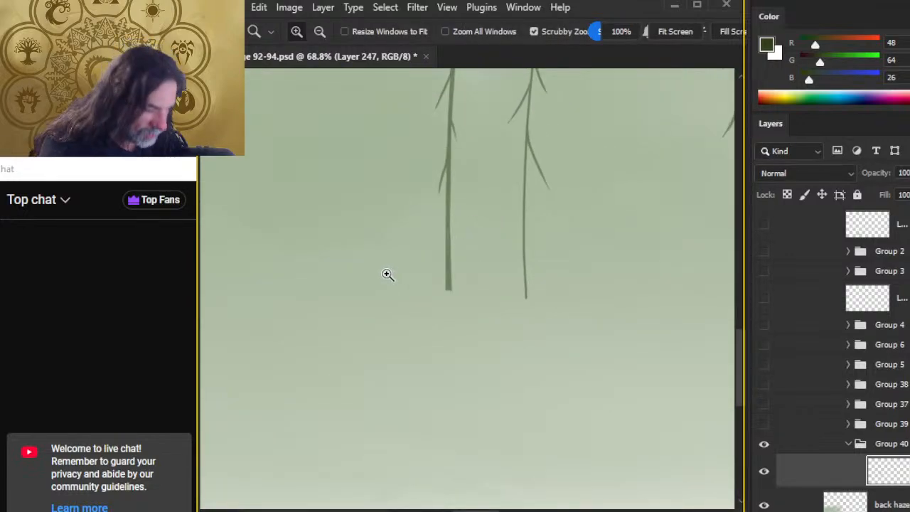
{"action": "left_click_drag", "start_coordinate": [474, 187], "coordinate": [435, 266]}
{"action": "left_click_drag", "start_coordinate": [518, 274], "coordinate": [502, 291]}
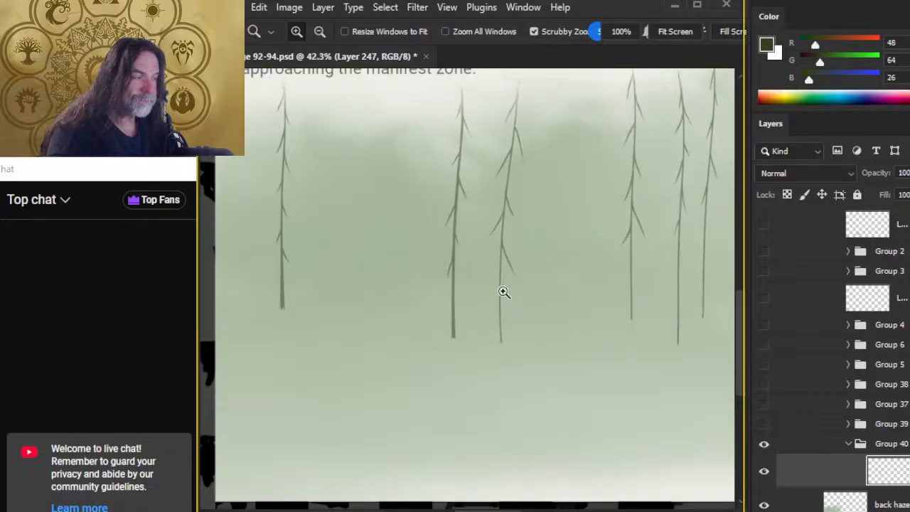
{"action": "left_click_drag", "start_coordinate": [459, 199], "coordinate": [418, 291]}
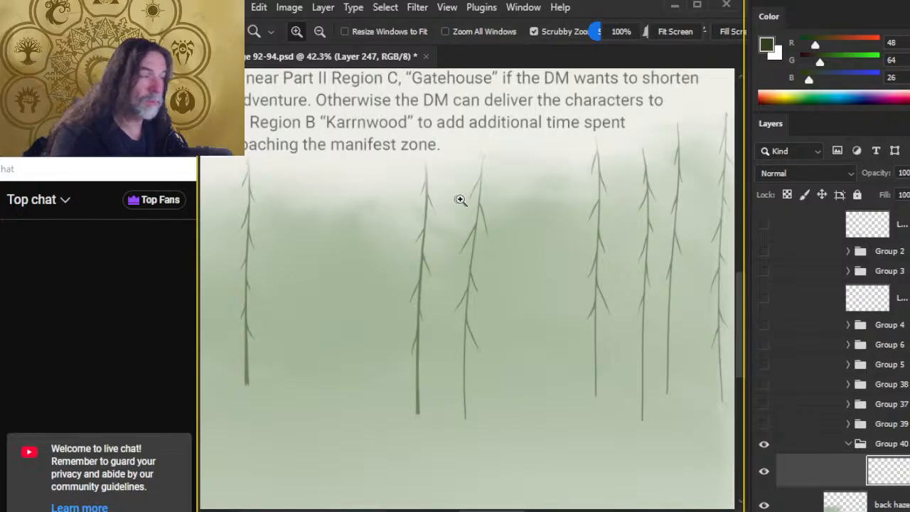
{"action": "left_click_drag", "start_coordinate": [493, 211], "coordinate": [532, 211]}
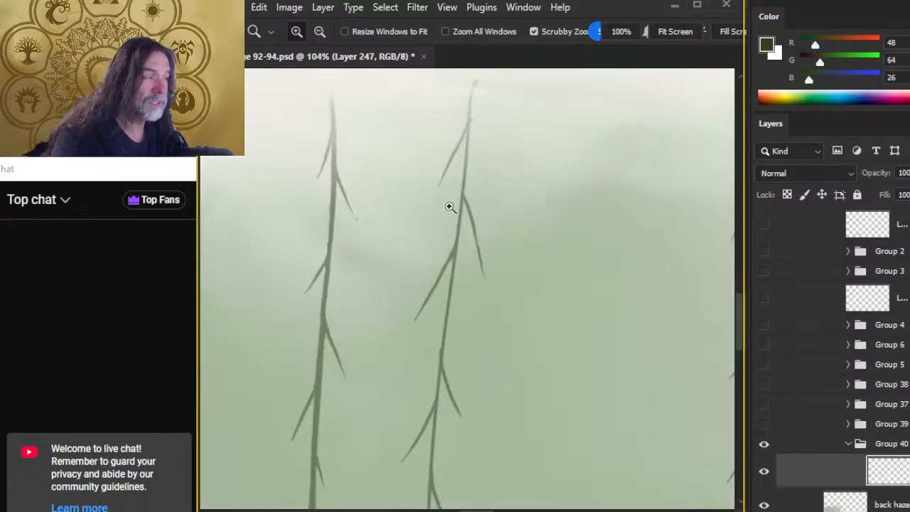
{"action": "left_click_drag", "start_coordinate": [469, 171], "coordinate": [519, 168]}
{"action": "left_click_drag", "start_coordinate": [498, 189], "coordinate": [469, 307]}
{"action": "key", "text": "b"}
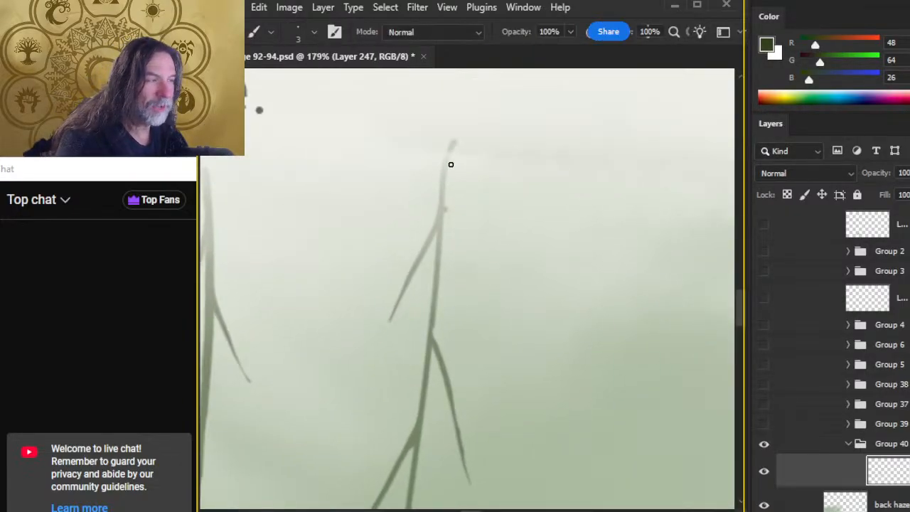
{"action": "left_click_drag", "start_coordinate": [451, 133], "coordinate": [456, 118]}
{"action": "key", "text": "e"}
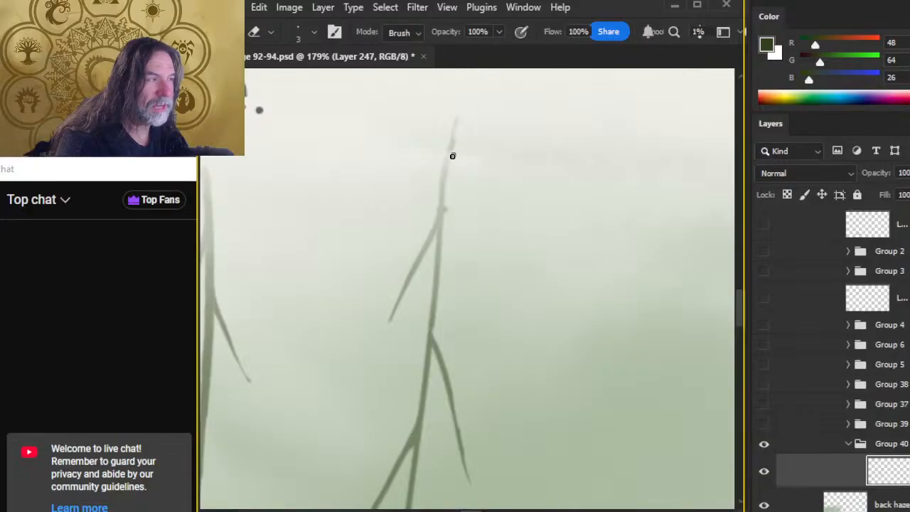
Thicken the third tree's upper trunk past its first right-hand branch with the size 3 Brush, smoothing the edges with the size 3 Eraser
{"action": "key", "text": "b"}
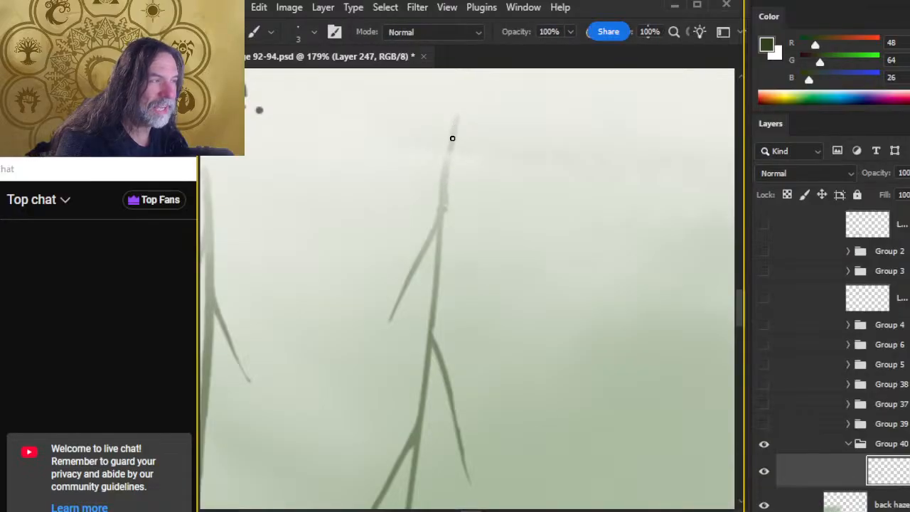
{"action": "key", "text": "e"}
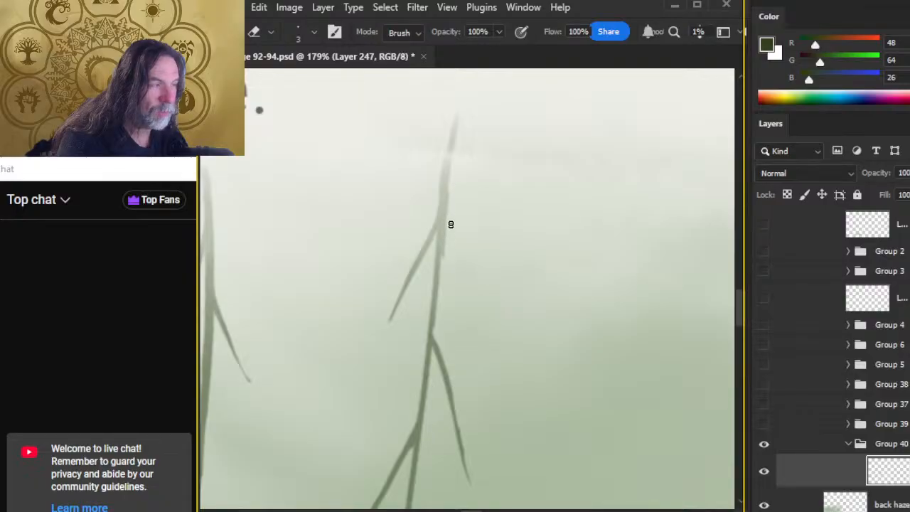
{"action": "key", "text": "b"}
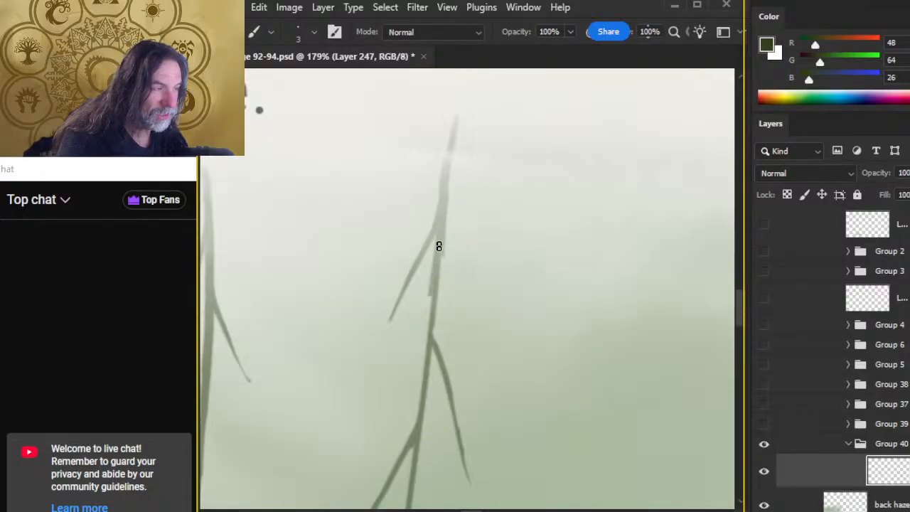
{"action": "key", "text": "e"}
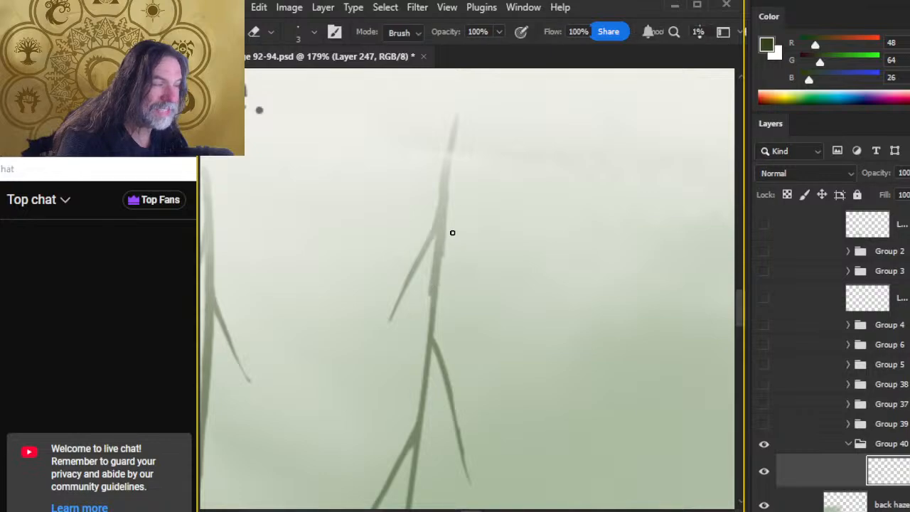
{"action": "key", "text": "b"}
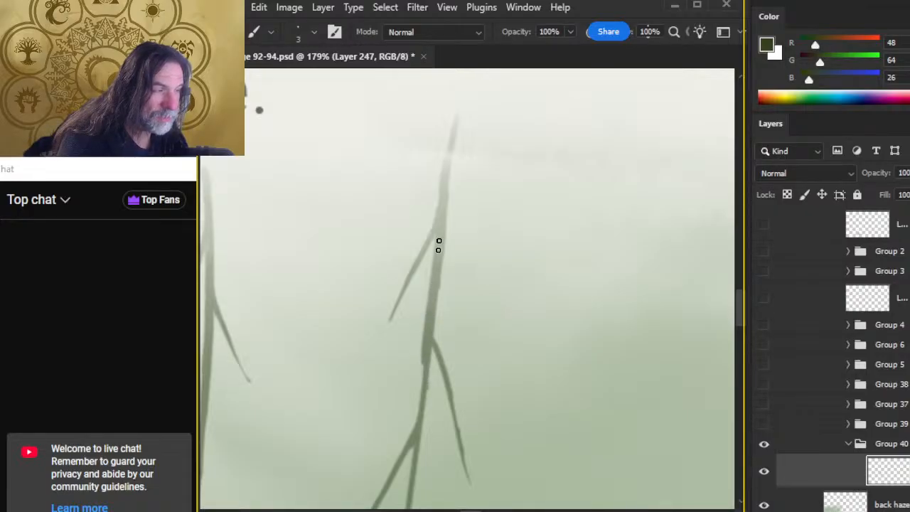
{"action": "key", "text": "e"}
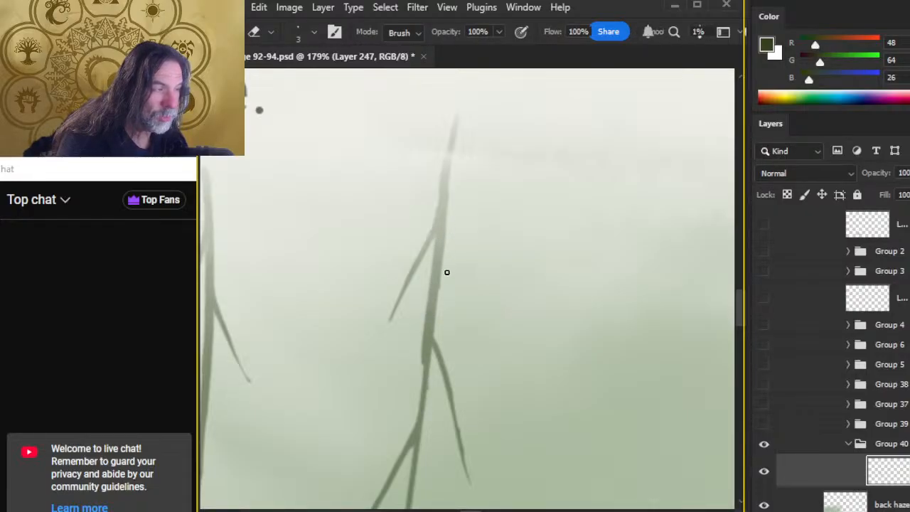
Thicken the third tree's trunk from its first to its second right-hand branch with straight size 4 Brush strokes
{"action": "key", "text": "z"}
{"action": "mouse_move", "coordinate": [498, 308]}
{"action": "left_mouse_down"}
{"action": "mouse_move", "coordinate": [451, 311]}
{"action": "mouse_move", "coordinate": [360, 199]}
{"action": "left_mouse_up"}
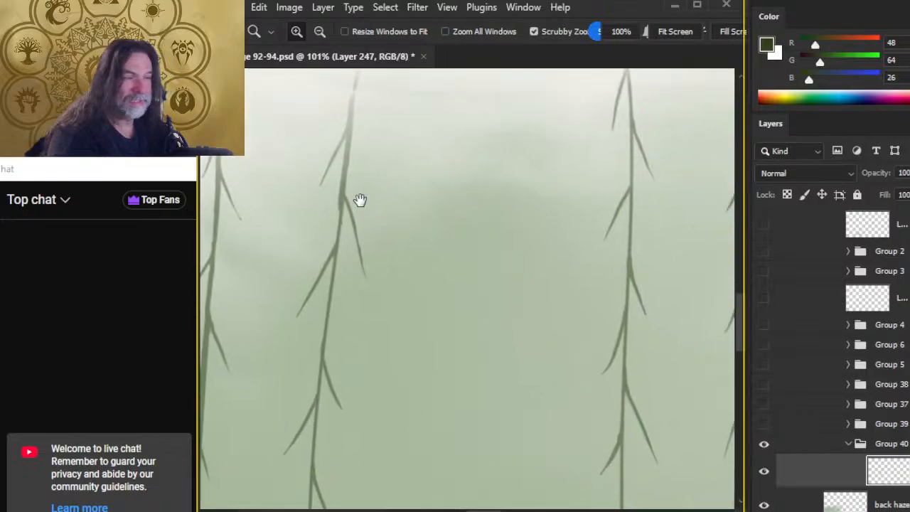
{"action": "key", "text": "b"}
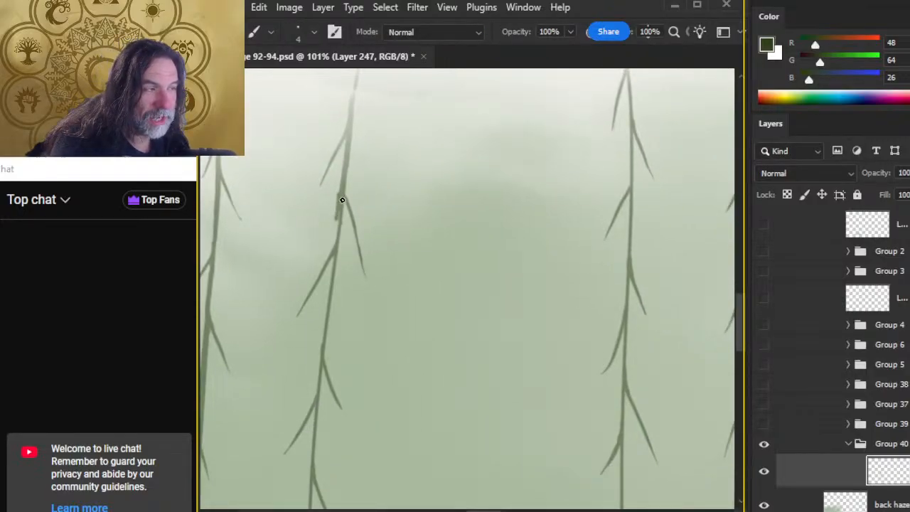
{"action": "key", "text": "w"}
{"action": "key", "text": "g"}
{"action": "key", "text": "b"}
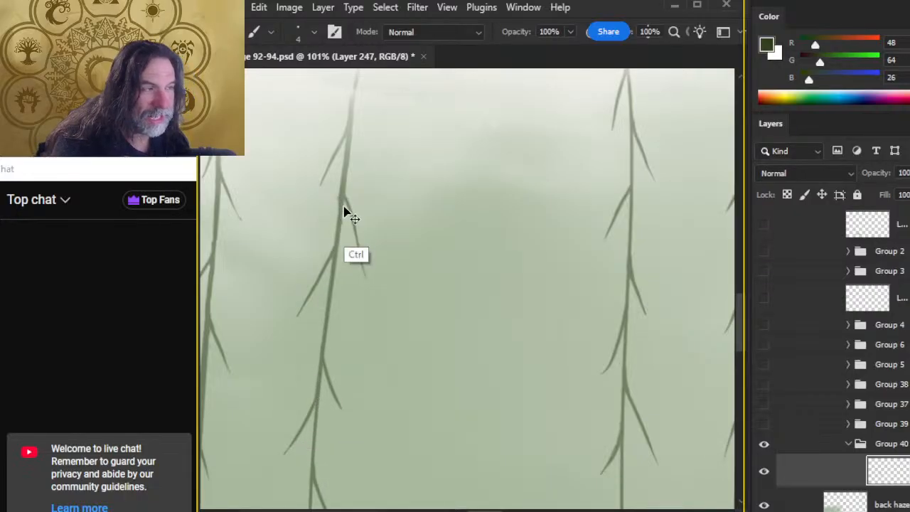
{"action": "left_click", "coordinate": [323, 369], "text": "shift"}
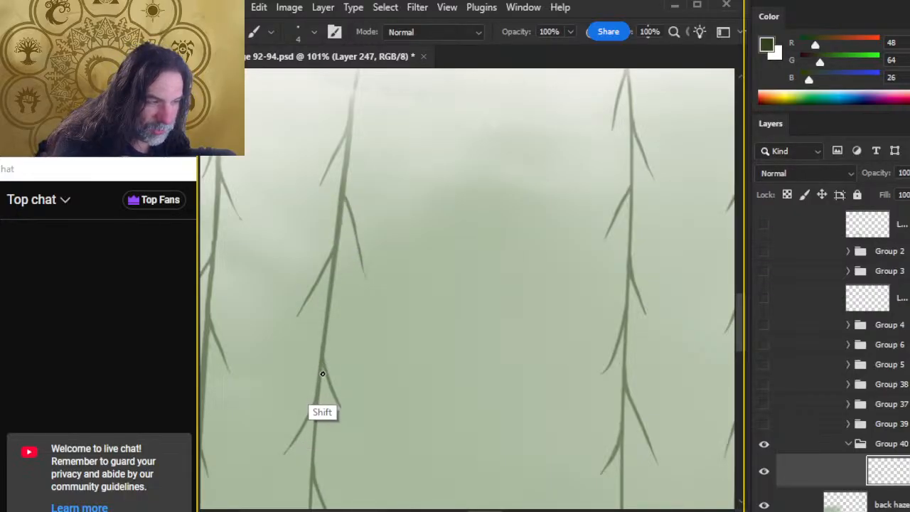
{"action": "left_click", "coordinate": [343, 202], "text": "shift"}
Thicken the third tree's trunk from its second to its lowest right-hand branch with straight size 4 Brush strokes and save the document
{"action": "left_click_drag", "start_coordinate": [380, 362], "coordinate": [419, 201]}
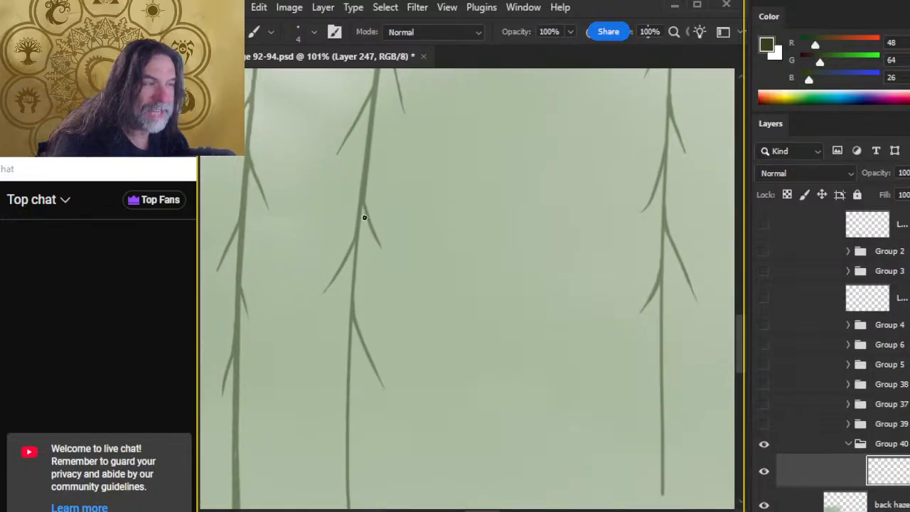
{"action": "left_click", "coordinate": [351, 321], "text": "shift"}
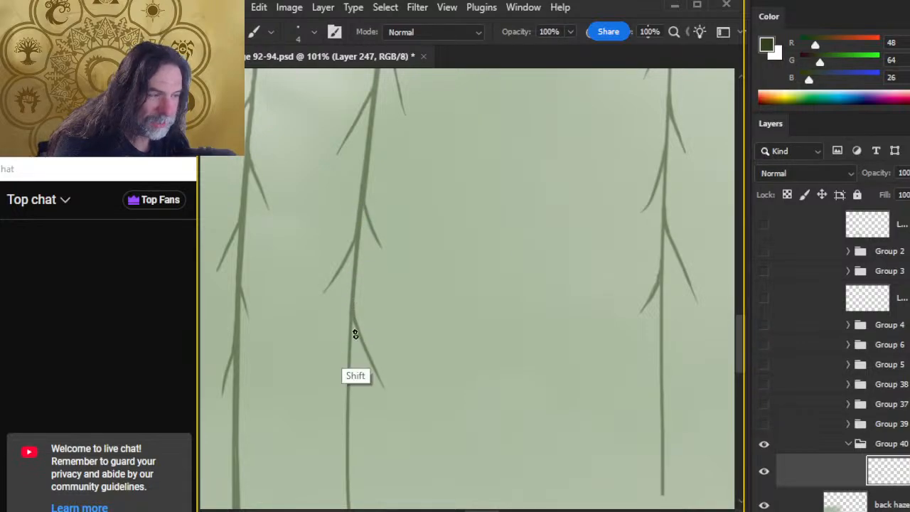
{"action": "key", "text": "ctrl+s"}
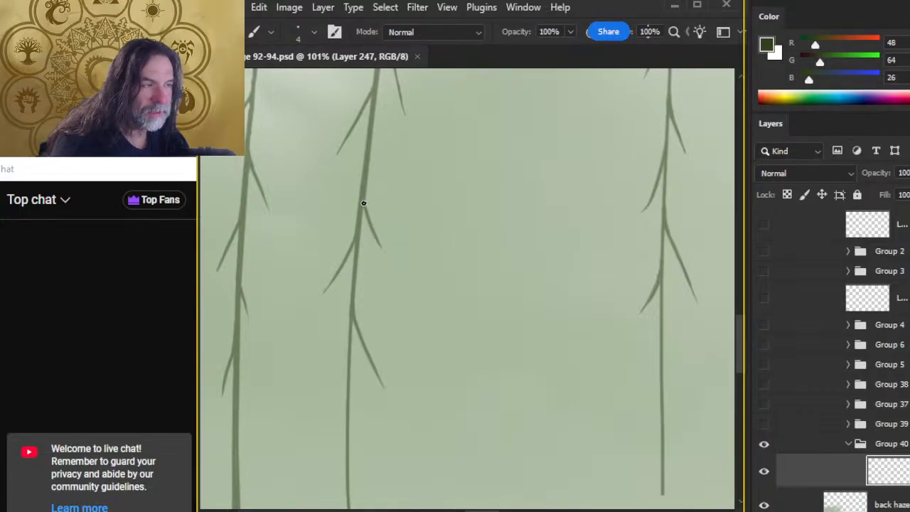
{"action": "left_click_drag", "start_coordinate": [363, 203], "coordinate": [364, 206]}
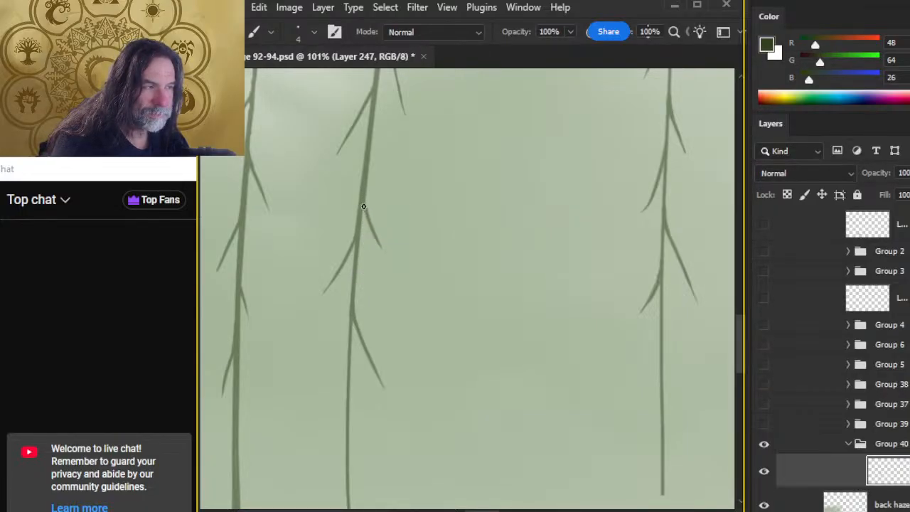
{"action": "left_click", "coordinate": [353, 320], "text": "shift"}
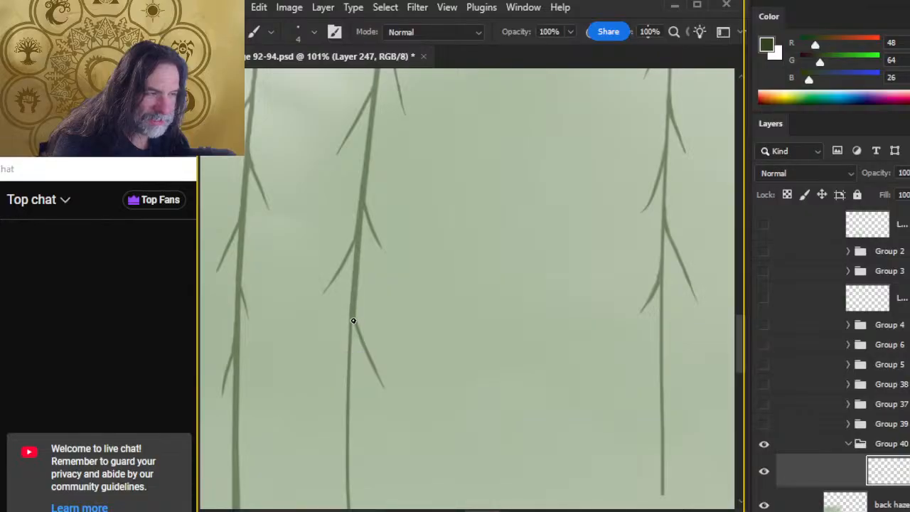
Widen the third tree's lower trunk from its lowest right-hand branch to the base with straight size 4 Brush strokes
{"action": "left_click_drag", "start_coordinate": [352, 345], "coordinate": [398, 194]}
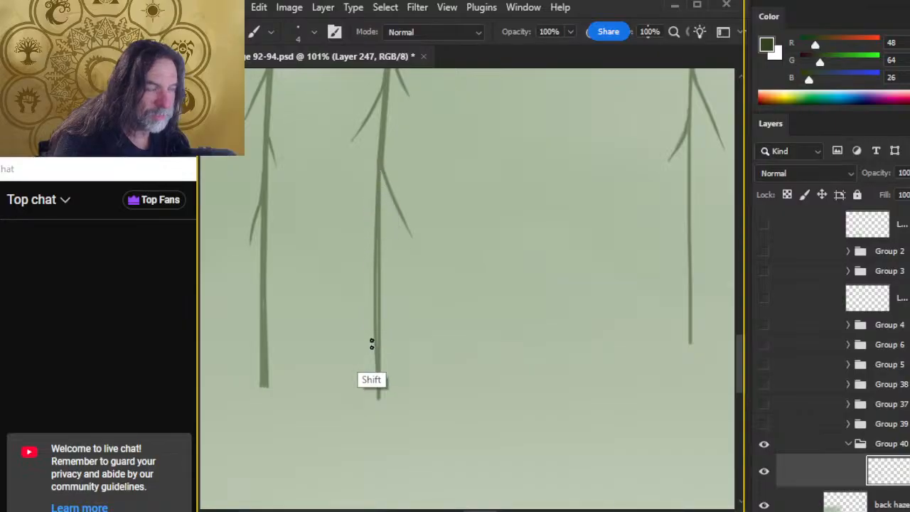
{"action": "left_click", "coordinate": [375, 399], "text": "shift"}
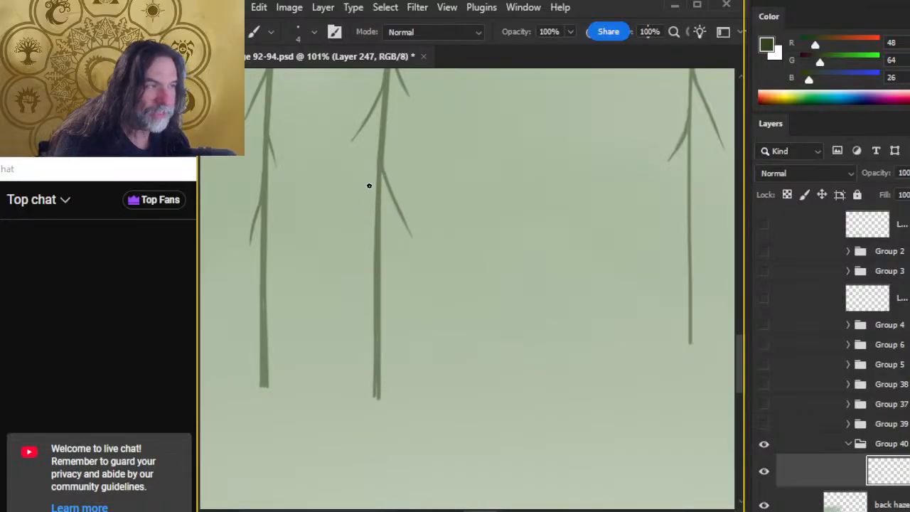
{"action": "left_click", "coordinate": [380, 396], "text": "shift"}
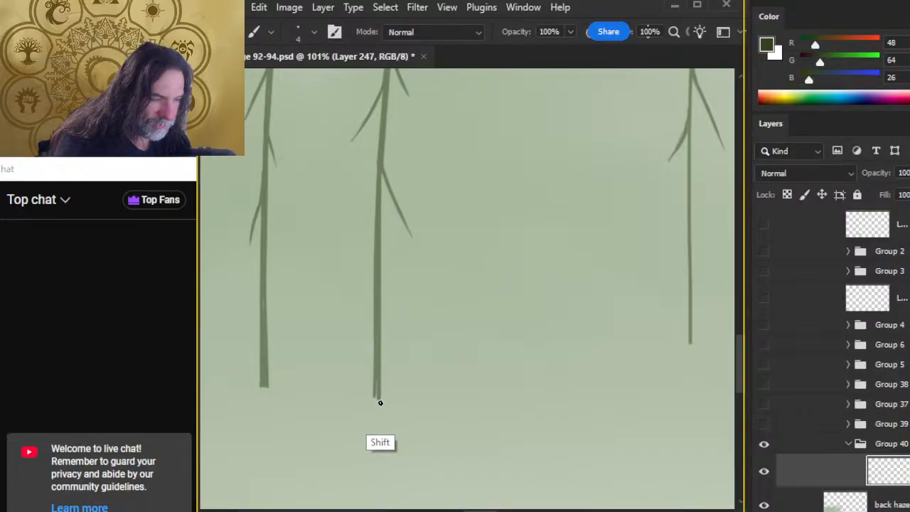
{"action": "left_click", "coordinate": [380, 167], "text": "shift"}
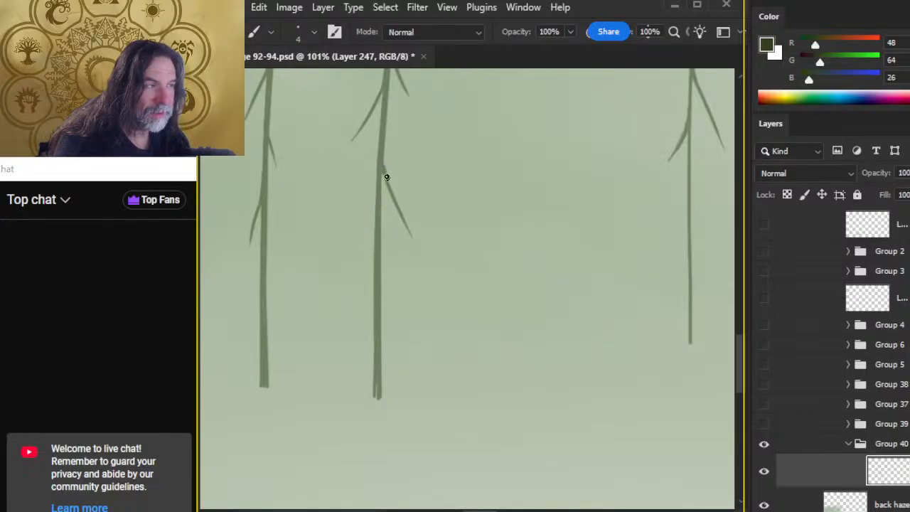
Refine the third tree's lowest right-hand branch joint with Eraser and Brush, widen the right side of the trunk to the base, and save
{"action": "key", "text": "e"}
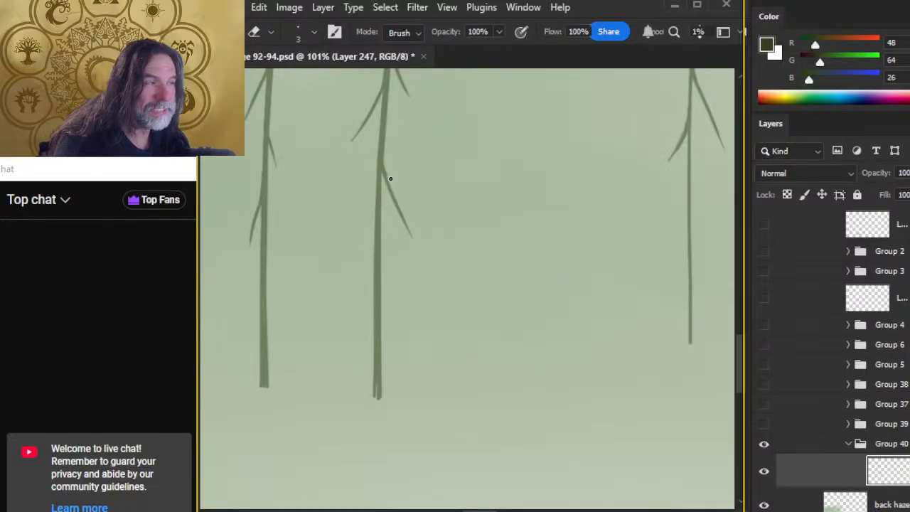
{"action": "key", "text": "b"}
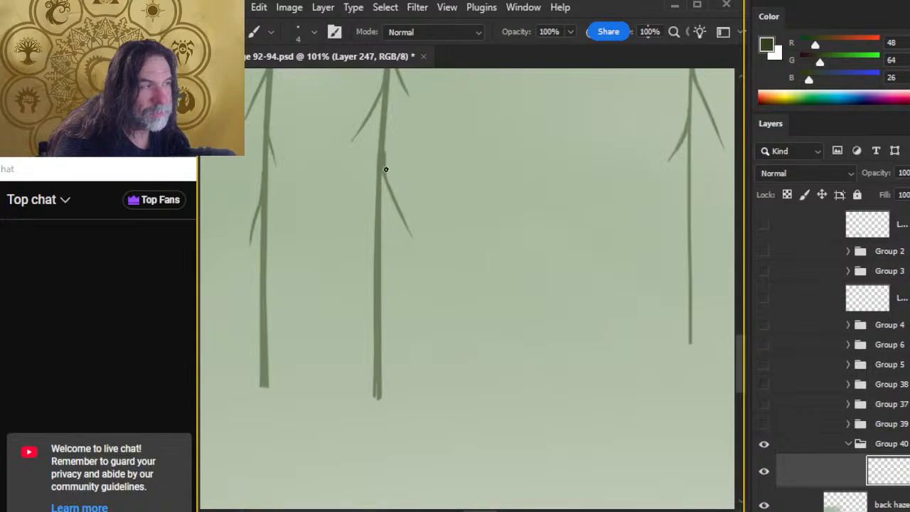
{"action": "key", "text": "e"}
{"action": "key", "text": "b"}
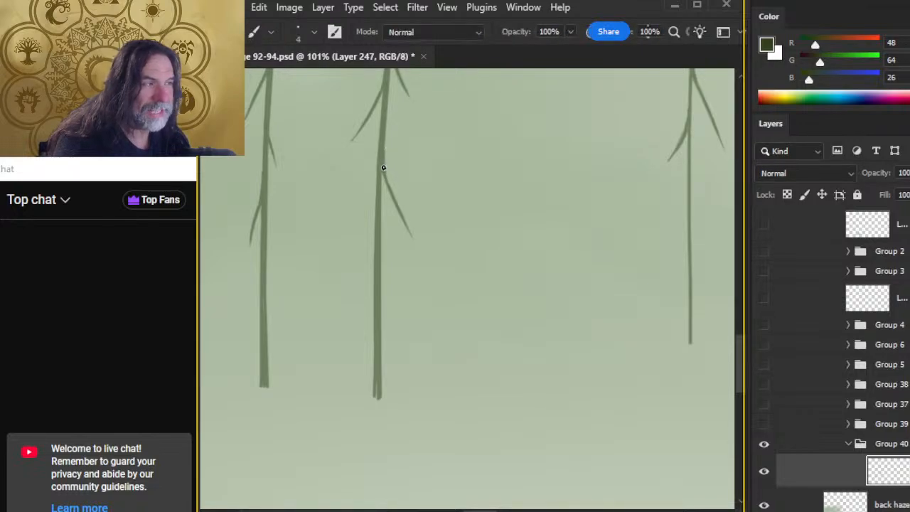
{"action": "left_click", "coordinate": [379, 396], "text": "shift"}
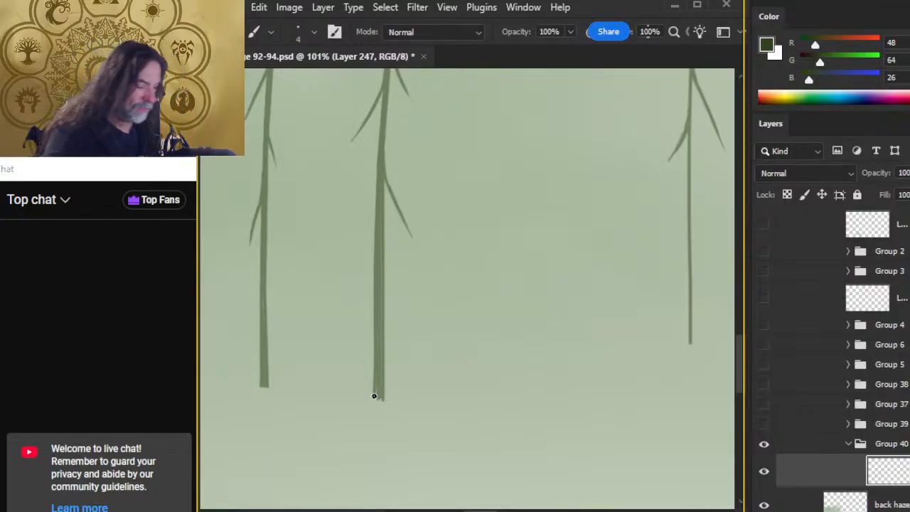
{"action": "key", "text": "ctrl+s"}
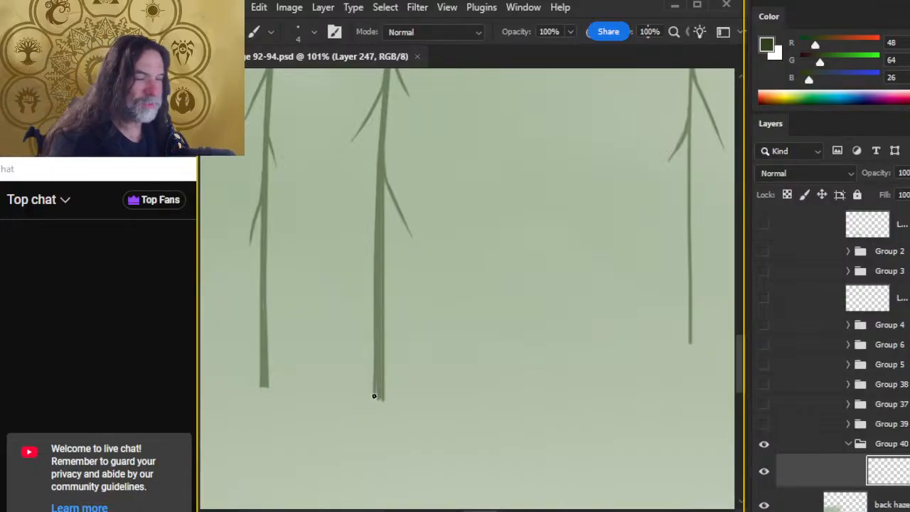
Thicken the fourth tree's upper trunk from its faint tip past the first right-hand branch with the size 4 Brush, cleaning the edge with the Eraser
{"action": "key", "text": "z"}
{"action": "scroll", "coordinate": [469, 284], "scroll_direction": "down", "scroll_amount": 3}
{"action": "mouse_move", "coordinate": [480, 264]}
{"action": "left_mouse_down"}
{"action": "mouse_move", "coordinate": [410, 335]}
{"action": "mouse_move", "coordinate": [366, 333]}
{"action": "left_mouse_up"}
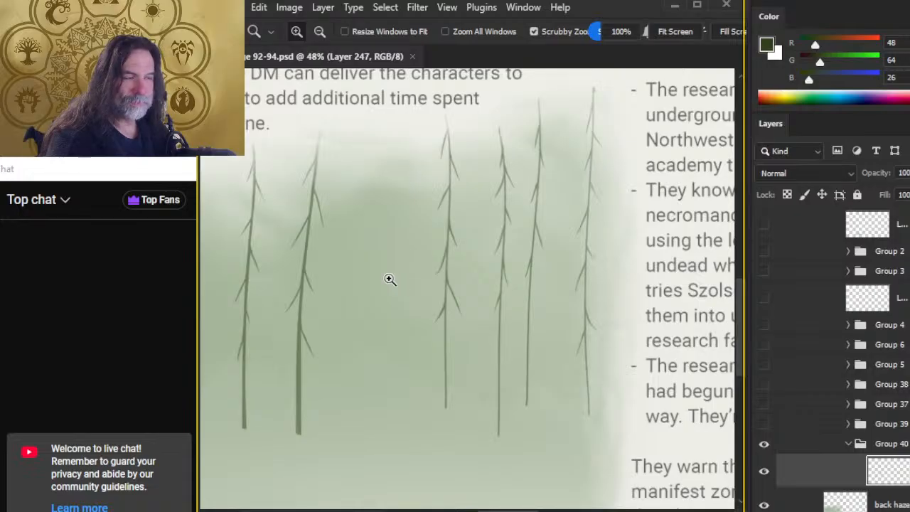
{"action": "left_click_drag", "start_coordinate": [465, 167], "coordinate": [528, 156]}
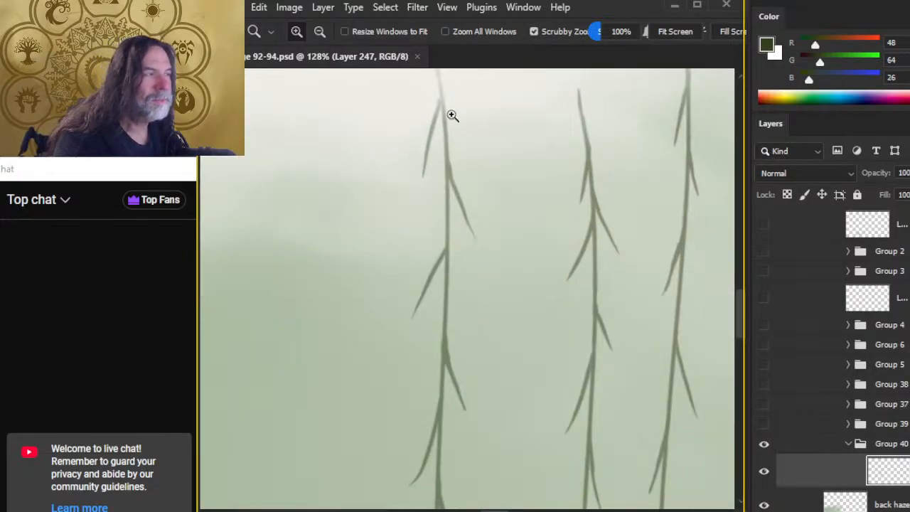
{"action": "scroll", "coordinate": [440, 166], "scroll_direction": "up", "scroll_amount": 3}
{"action": "key", "text": "b"}
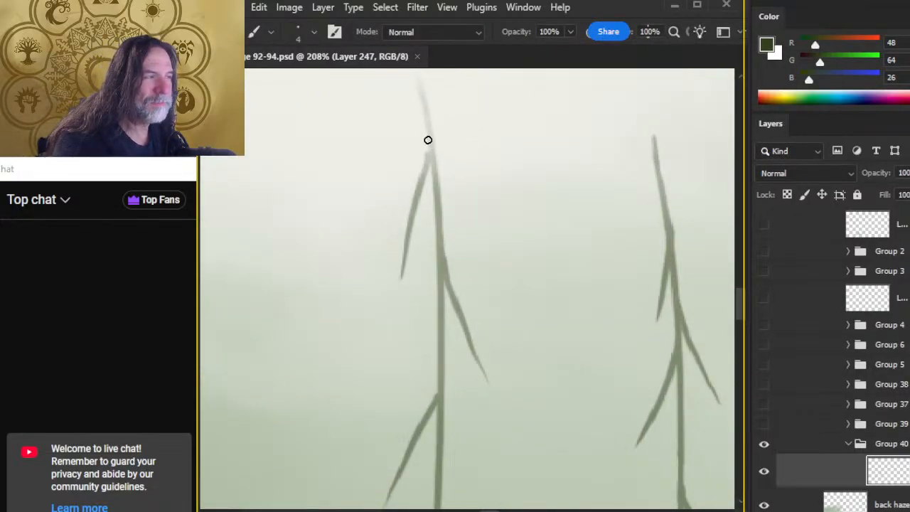
{"action": "key", "text": "e"}
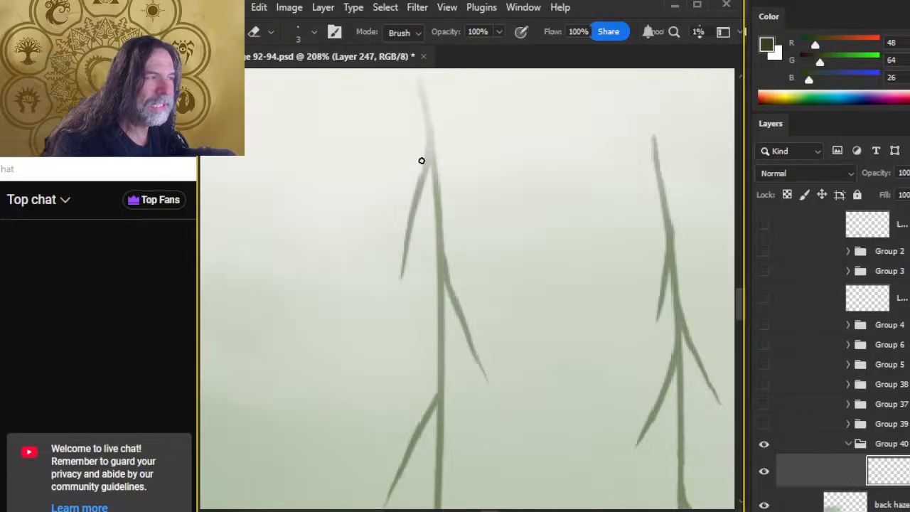
{"action": "key", "text": "b"}
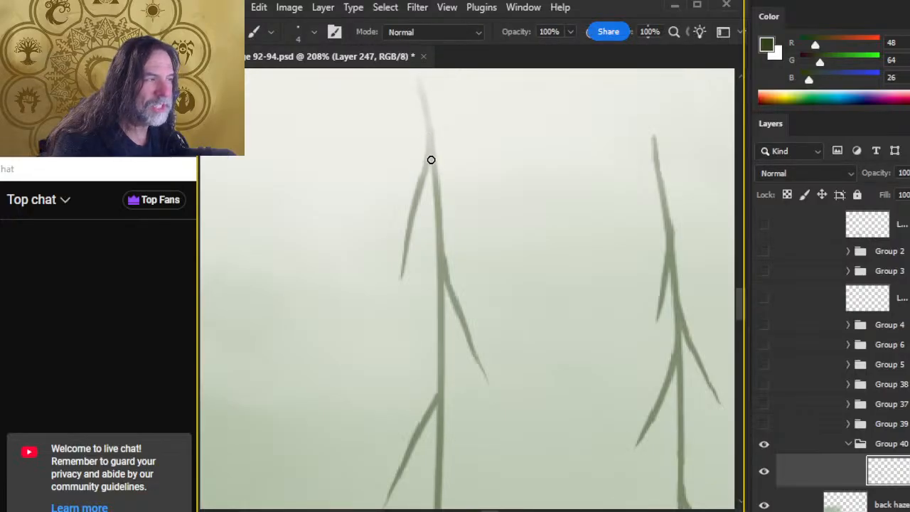
{"action": "left_click", "coordinate": [437, 301], "text": "shift"}
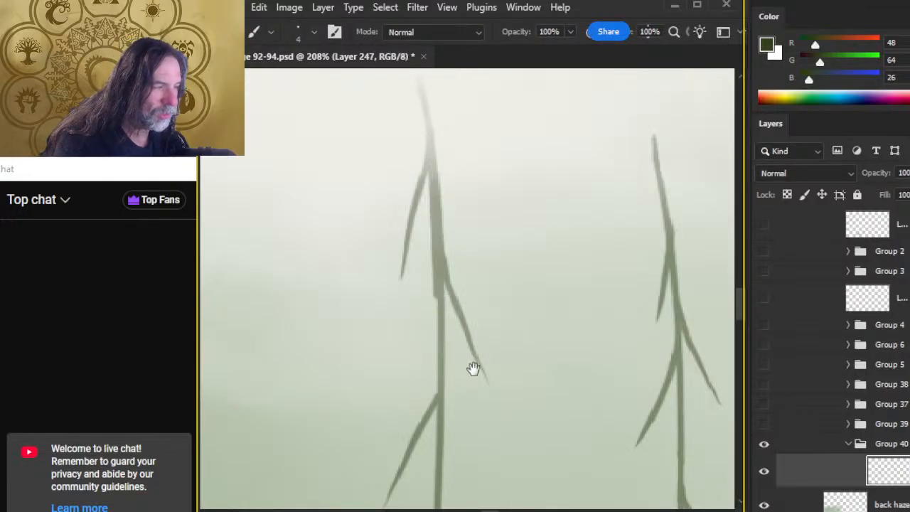
Thicken the fourth tree's trunk from its first to its second right-hand branch with straight size 4 Brush strokes
{"action": "left_click_drag", "start_coordinate": [471, 367], "coordinate": [471, 195]}
{"action": "left_click", "coordinate": [432, 298], "text": "shift"}
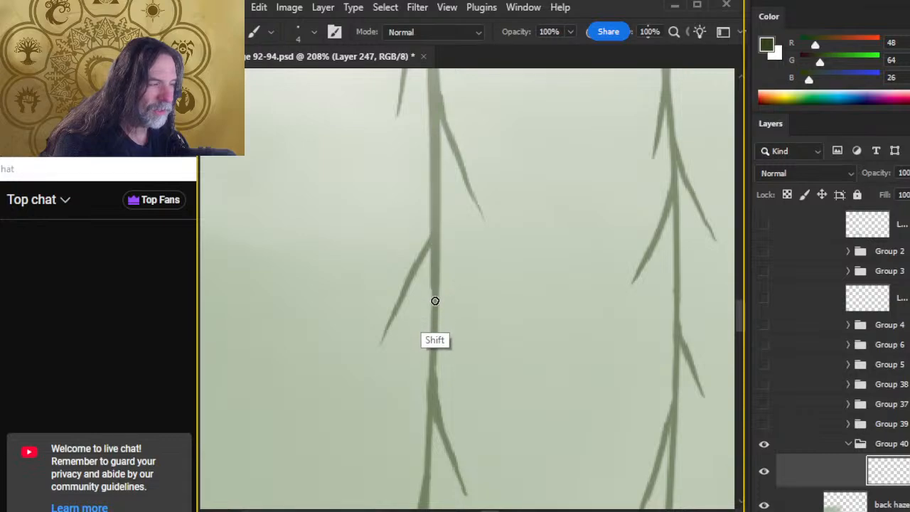
{"action": "scroll", "coordinate": [455, 295], "scroll_direction": "down", "scroll_amount": 3}
{"action": "left_click", "coordinate": [433, 295], "text": "shift"}
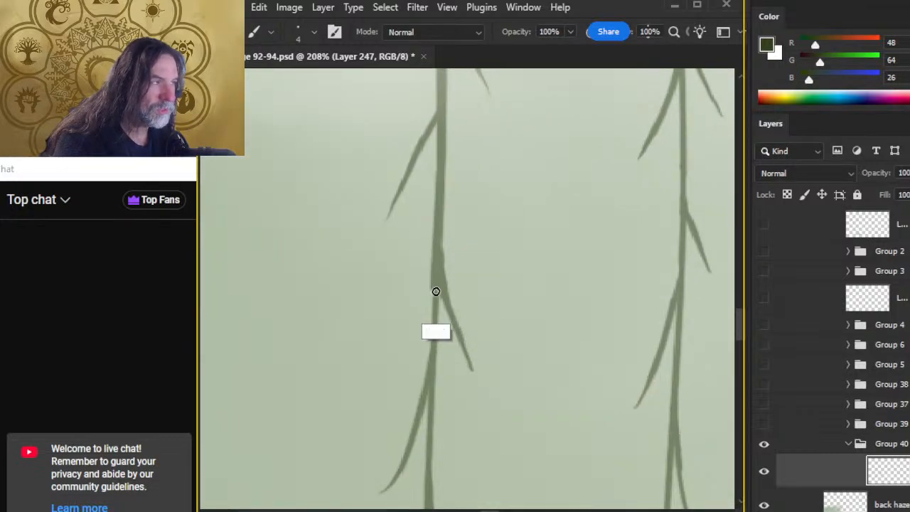
Continue thickening the fourth tree's trunk from its second right-hand branch to its lowest left-hand branch with straight size 4 Brush strokes
{"action": "left_click_drag", "start_coordinate": [469, 353], "coordinate": [494, 203]}
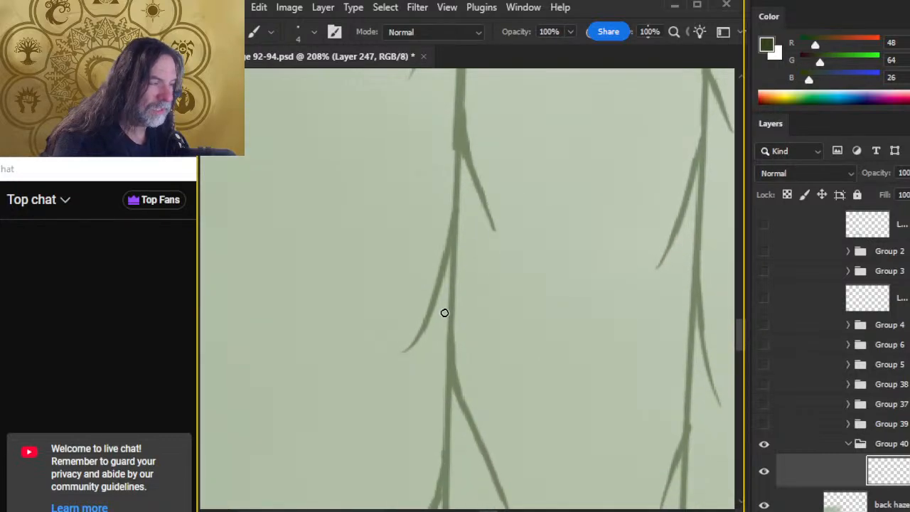
{"action": "left_click", "coordinate": [456, 376], "text": "shift"}
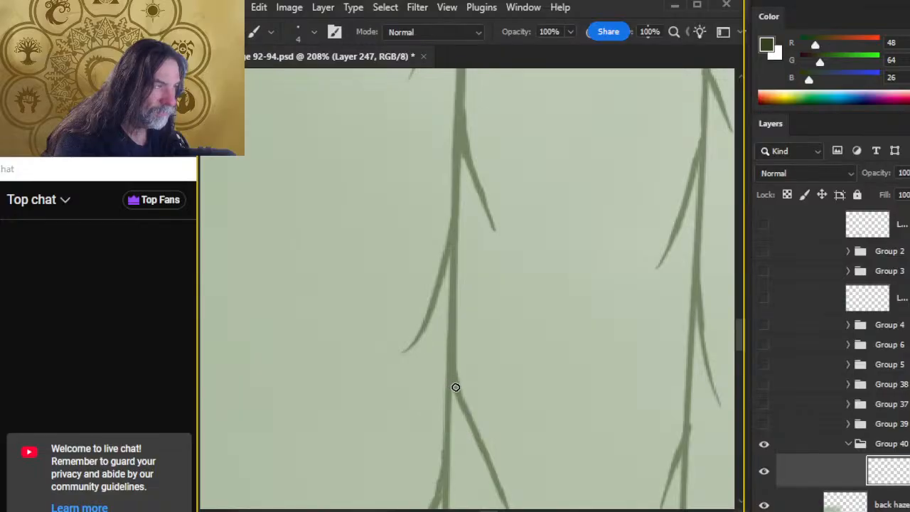
{"action": "left_click", "coordinate": [460, 144]}
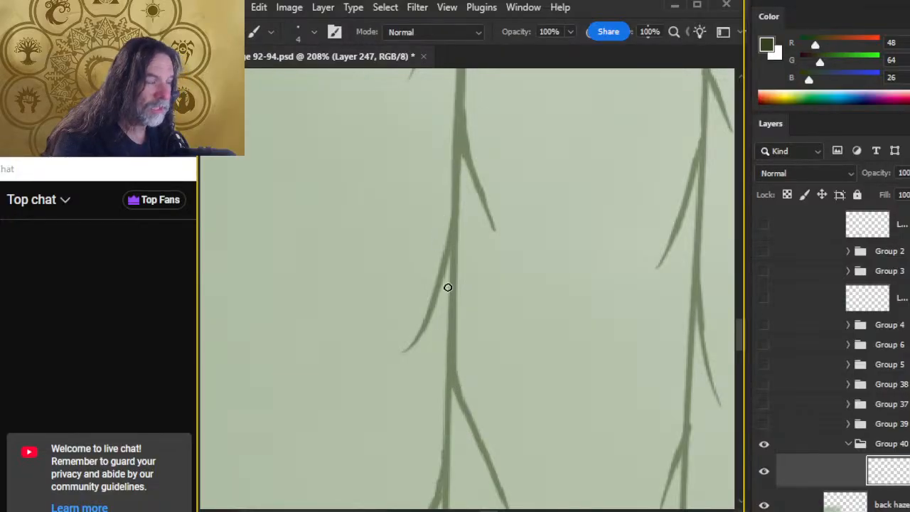
{"action": "left_click", "coordinate": [445, 395], "text": "shift"}
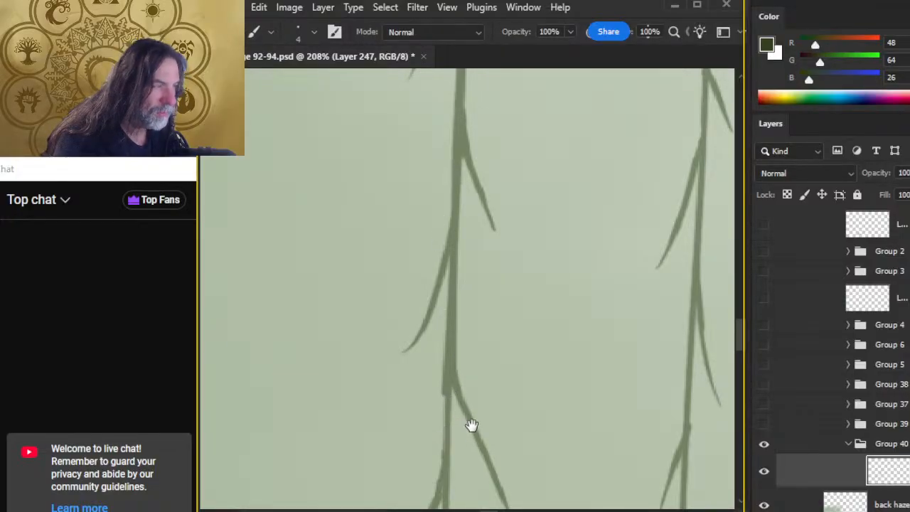
{"action": "left_click_drag", "start_coordinate": [471, 422], "coordinate": [506, 225]}
{"action": "left_click", "coordinate": [475, 312], "text": "shift"}
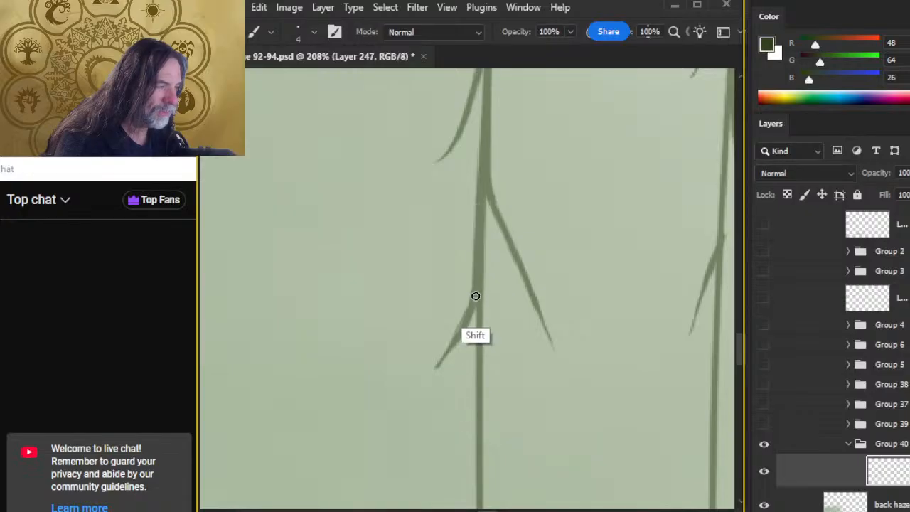
Flare the fourth tree's lower trunk toward the right at the base with a straight size 4 Brush stroke and fill the gap
{"action": "left_click_drag", "start_coordinate": [493, 367], "coordinate": [483, 195]}
{"action": "left_click_drag", "start_coordinate": [488, 399], "coordinate": [474, 250]}
{"action": "left_click", "coordinate": [458, 438], "text": "shift"}
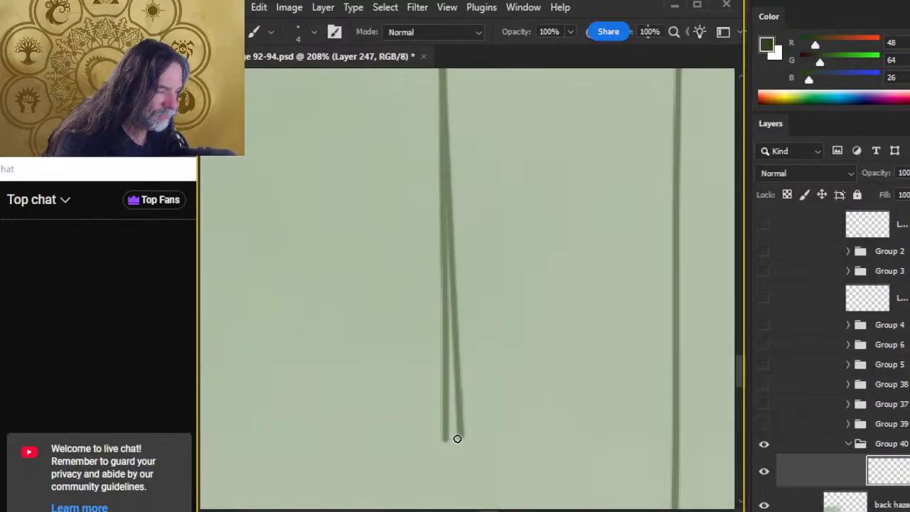
{"action": "left_click_drag", "start_coordinate": [450, 437], "coordinate": [448, 235]}
Widen the left side of the fourth tree's lower trunk from its lowest branch to the base with the size 4 Brush, filling the gap
{"action": "key", "text": "z"}
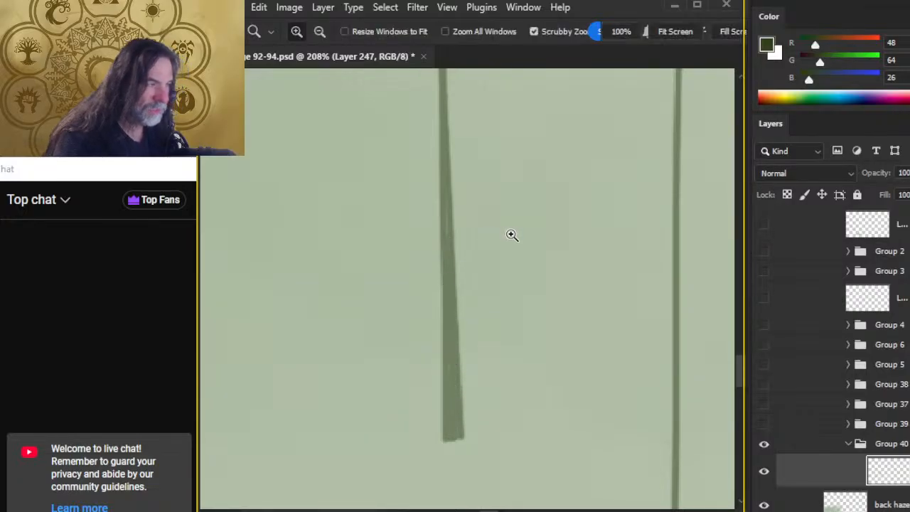
{"action": "scroll", "coordinate": [512, 235], "scroll_direction": "down", "scroll_amount": 3}
{"action": "scroll", "coordinate": [526, 231], "scroll_direction": "down", "scroll_amount": 2}
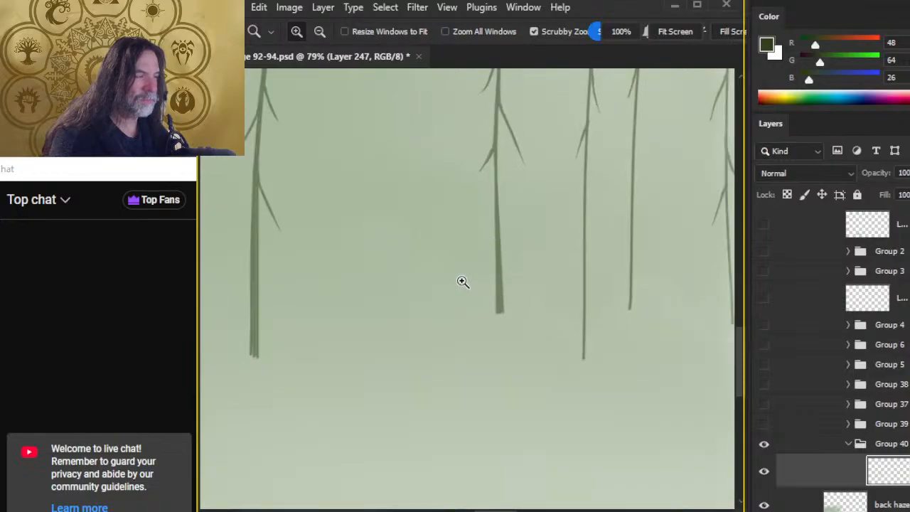
{"action": "scroll", "coordinate": [526, 202], "scroll_direction": "up", "scroll_amount": 4}
{"action": "key", "text": "b"}
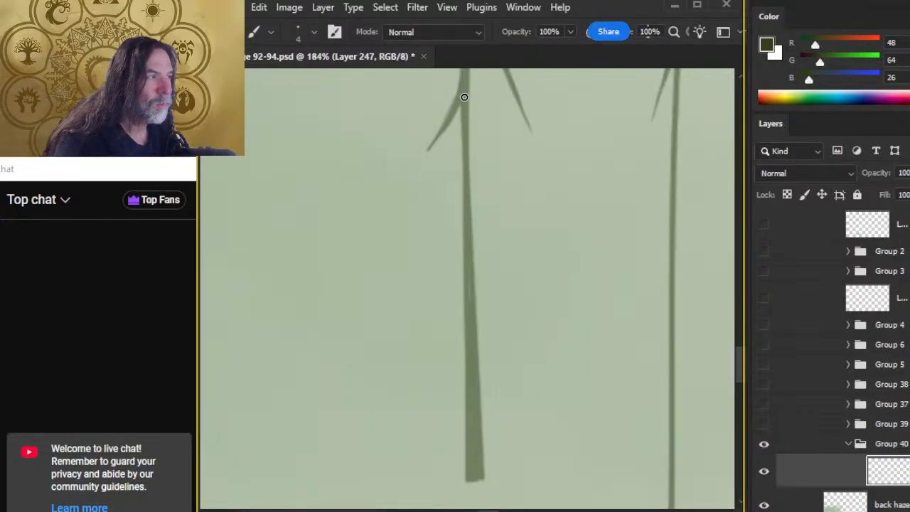
{"action": "left_click", "coordinate": [462, 102]}
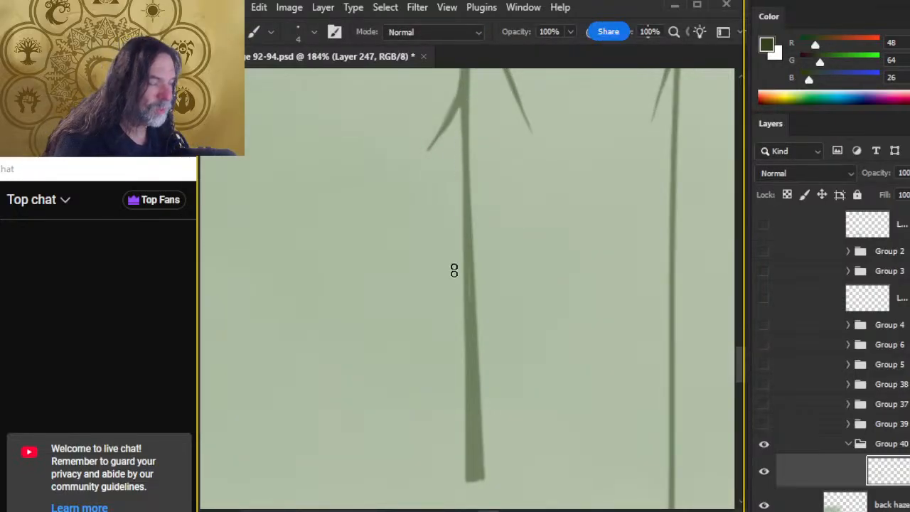
{"action": "left_click", "coordinate": [460, 485], "text": "shift"}
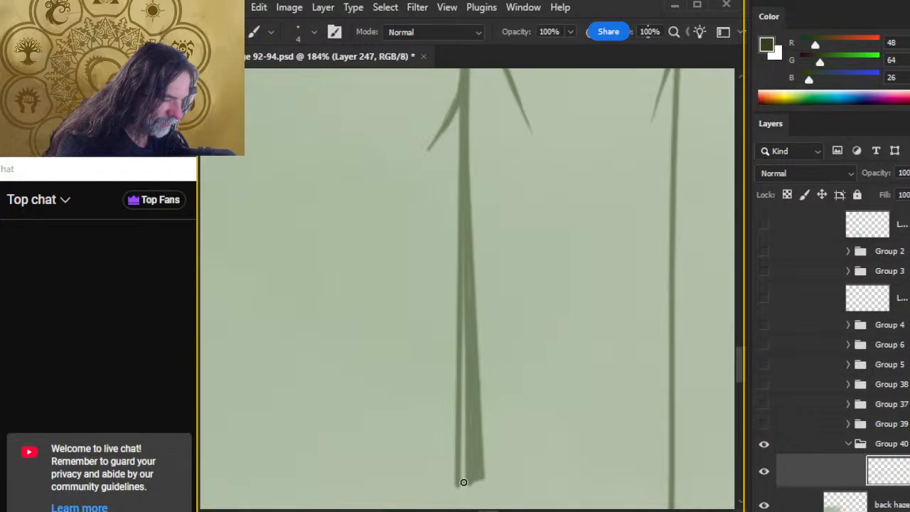
{"action": "mouse_move", "coordinate": [463, 482]}
{"action": "left_mouse_down"}
{"action": "mouse_move", "coordinate": [465, 340]}
{"action": "mouse_move", "coordinate": [459, 352]}
{"action": "left_mouse_up"}
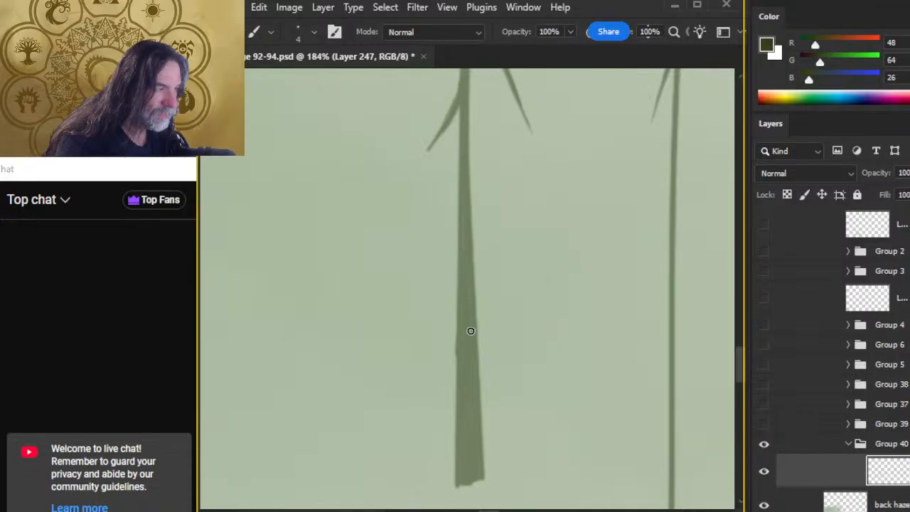
{"action": "key", "text": "z"}
{"action": "scroll", "coordinate": [450, 300], "scroll_direction": "down", "scroll_amount": 6}
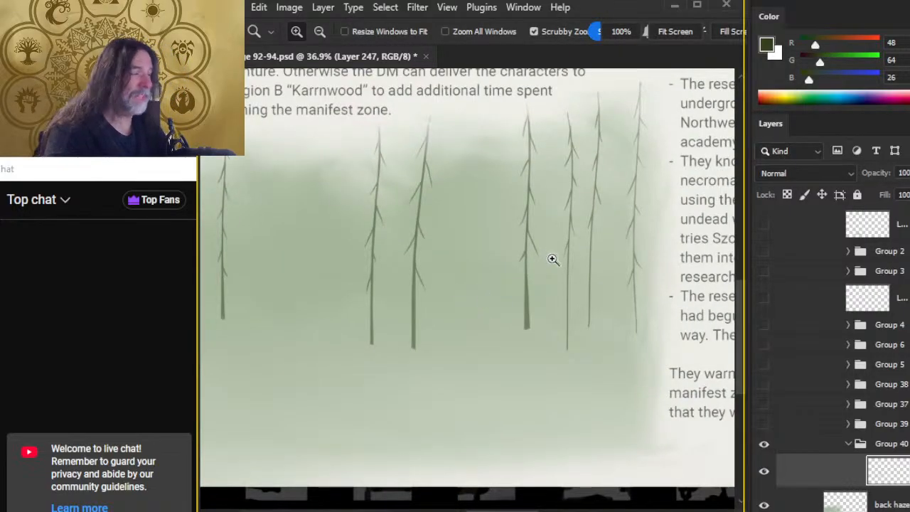
Thicken the fifth tree's trunk from its first right-hand branch to its third left-hand branch with straight size 3 Brush strokes
{"action": "left_click_drag", "start_coordinate": [521, 289], "coordinate": [426, 317]}
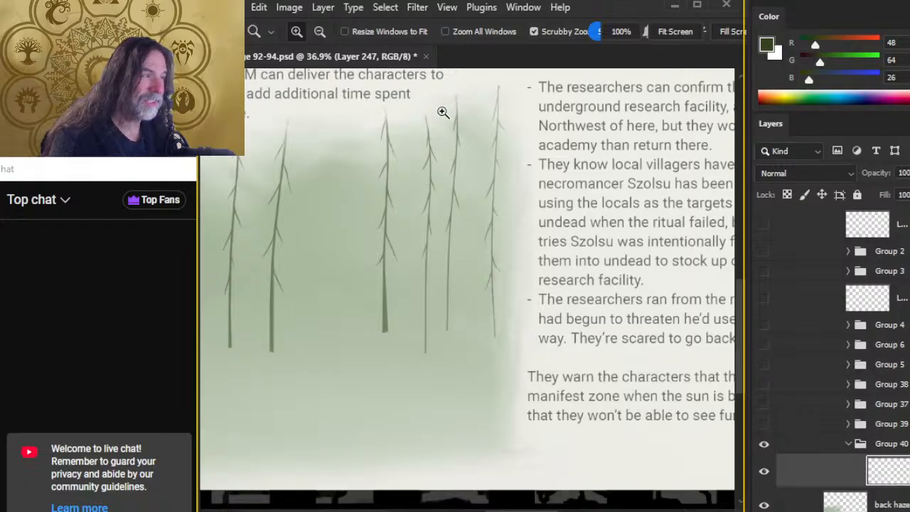
{"action": "scroll", "coordinate": [443, 112], "scroll_direction": "up", "scroll_amount": 3}
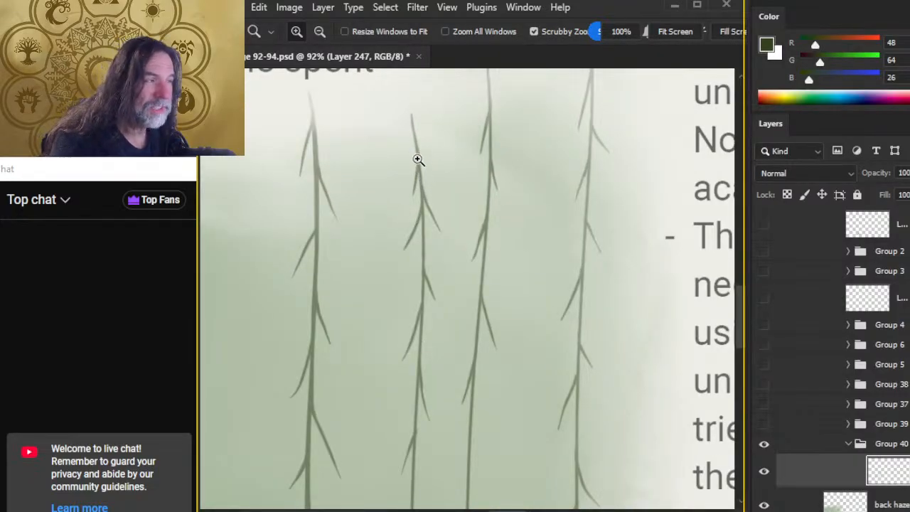
{"action": "scroll", "coordinate": [417, 160], "scroll_direction": "up", "scroll_amount": 2}
{"action": "key", "text": "b"}
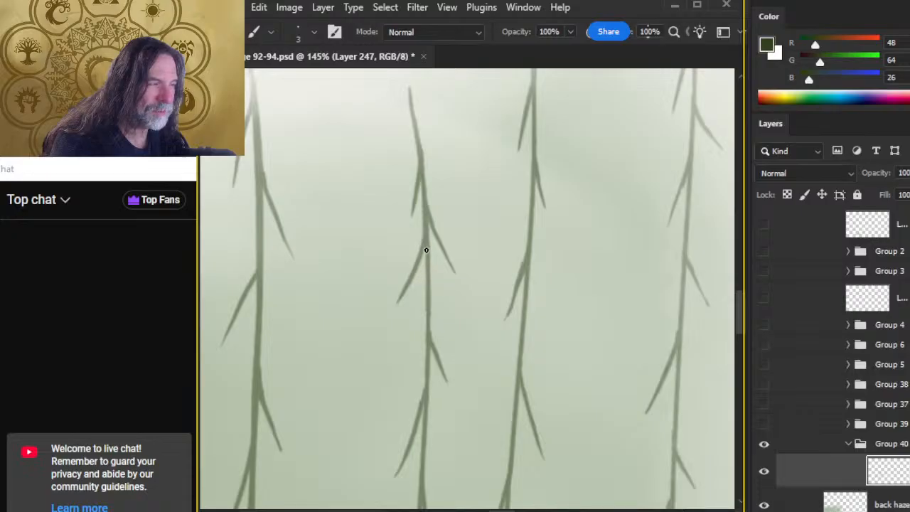
{"action": "left_click", "coordinate": [422, 402], "text": "shift"}
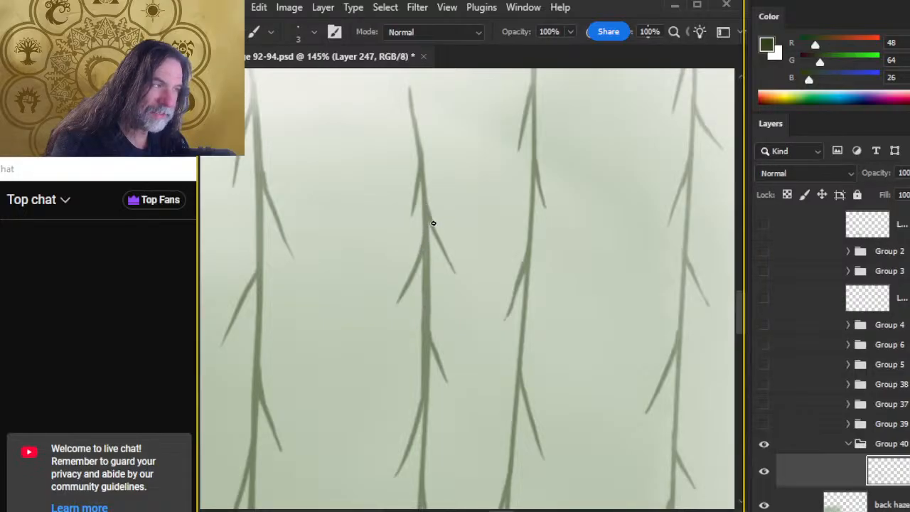
{"action": "key", "text": "e"}
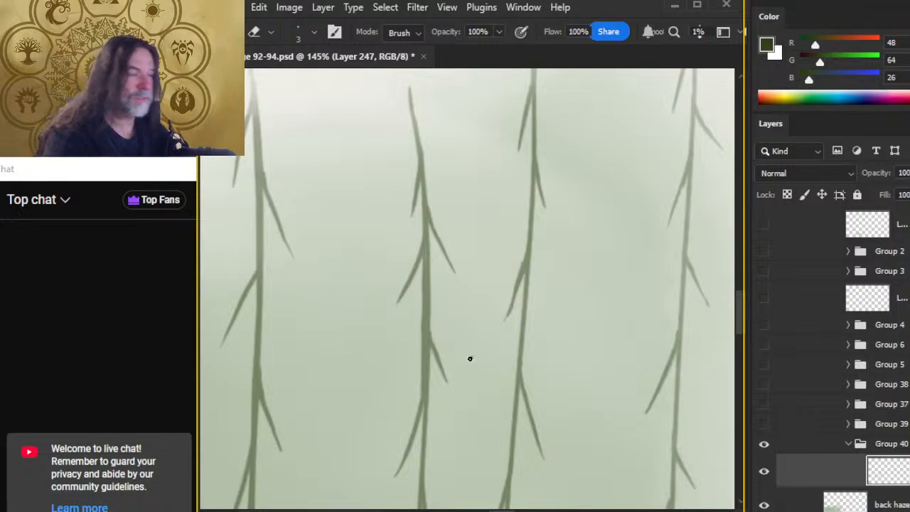
Refine the fifth tree's trunk edges around its second right-hand branch with the size 3 Eraser and Brush
{"action": "left_click_drag", "start_coordinate": [469, 359], "coordinate": [450, 244]}
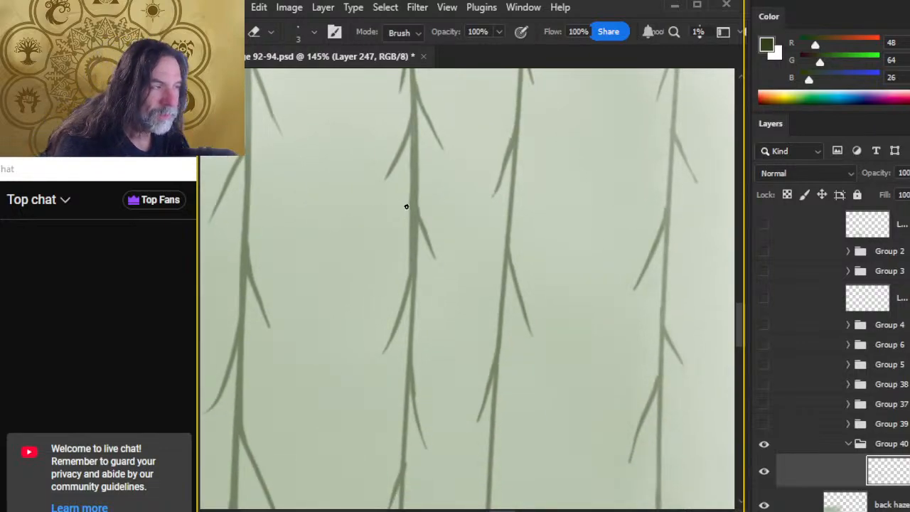
{"action": "key", "text": "b"}
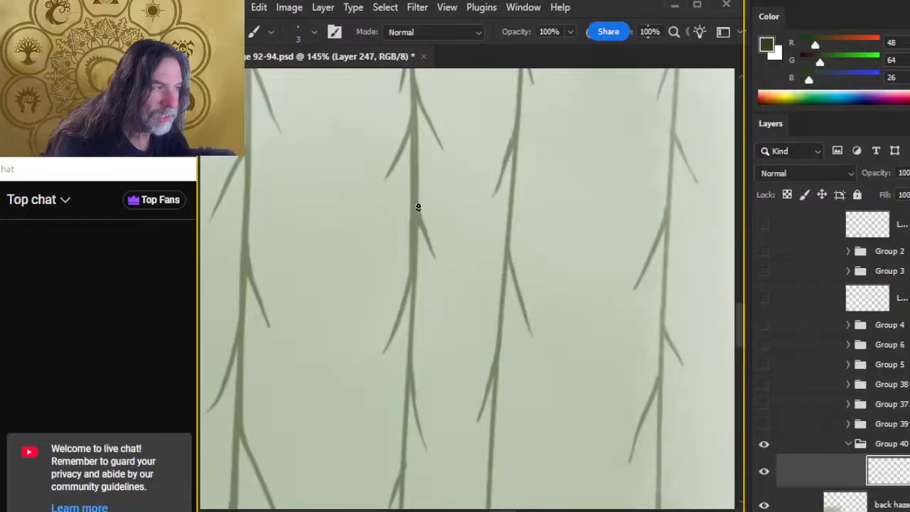
{"action": "key", "text": "e"}
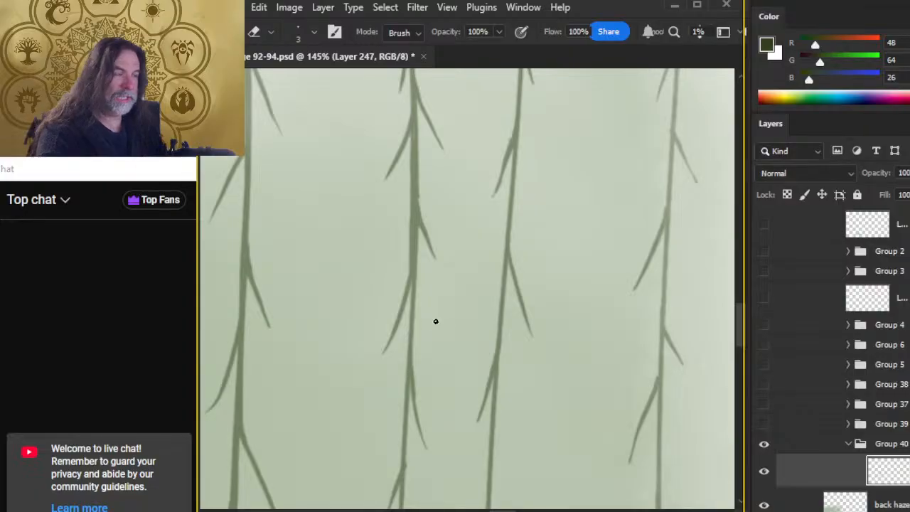
Thicken the fifth tree's trunk from its third left-hand branch to its lowest left-hand branch with straight size 3 Brush strokes
{"action": "left_click_drag", "start_coordinate": [437, 284], "coordinate": [415, 204]}
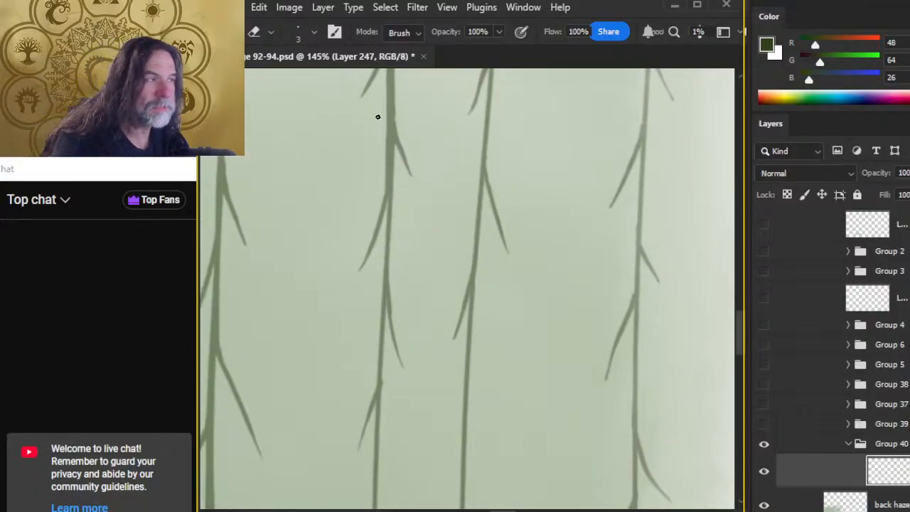
{"action": "key", "text": "b"}
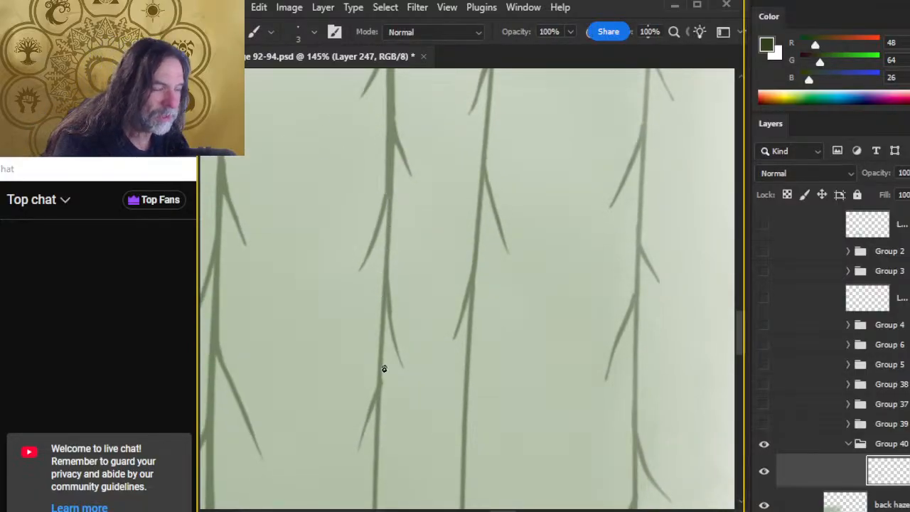
{"action": "left_click", "coordinate": [380, 392], "text": "shift"}
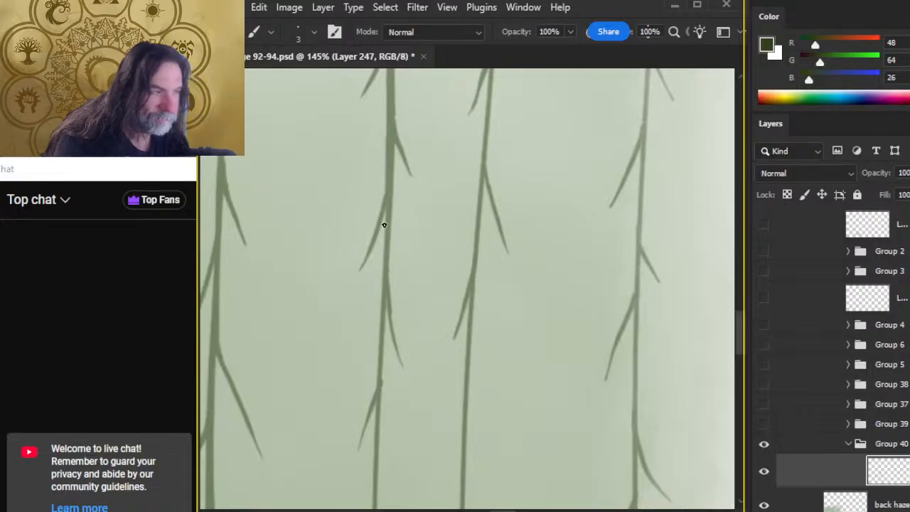
{"action": "left_click", "coordinate": [378, 393], "text": "shift"}
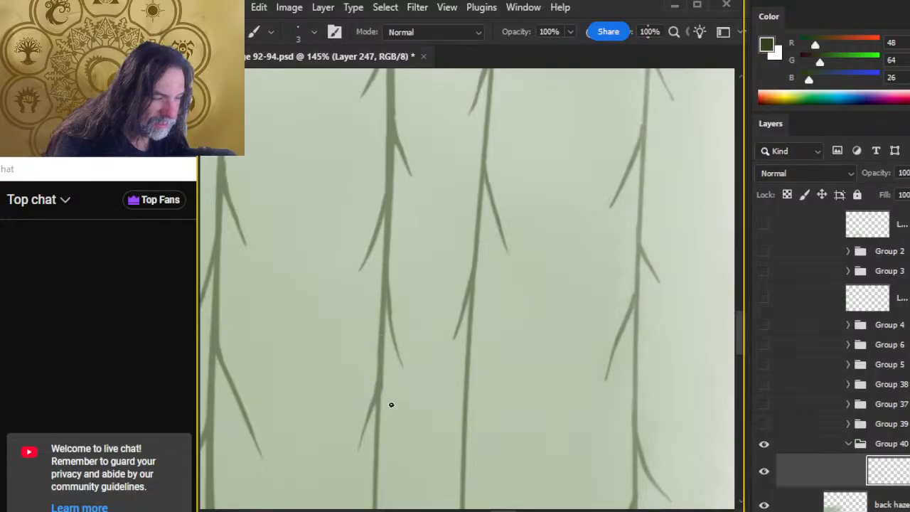
Widen the right side of the fifth tree's lower trunk down to the base with a straight size 3 Brush stroke and close the base
{"action": "mouse_move", "coordinate": [391, 404]}
{"action": "left_mouse_down"}
{"action": "mouse_move", "coordinate": [451, 295]}
{"action": "mouse_move", "coordinate": [424, 224]}
{"action": "left_mouse_up"}
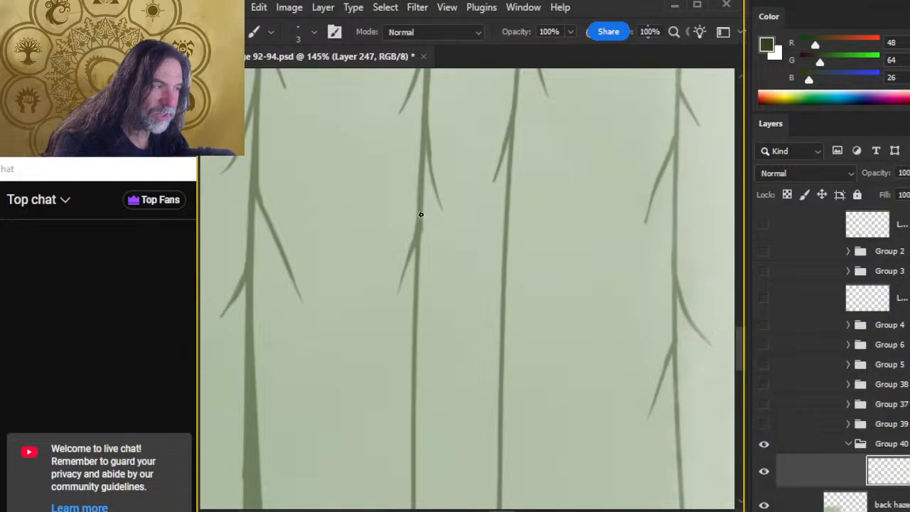
{"action": "scroll", "coordinate": [420, 218], "scroll_direction": "down", "scroll_amount": 5}
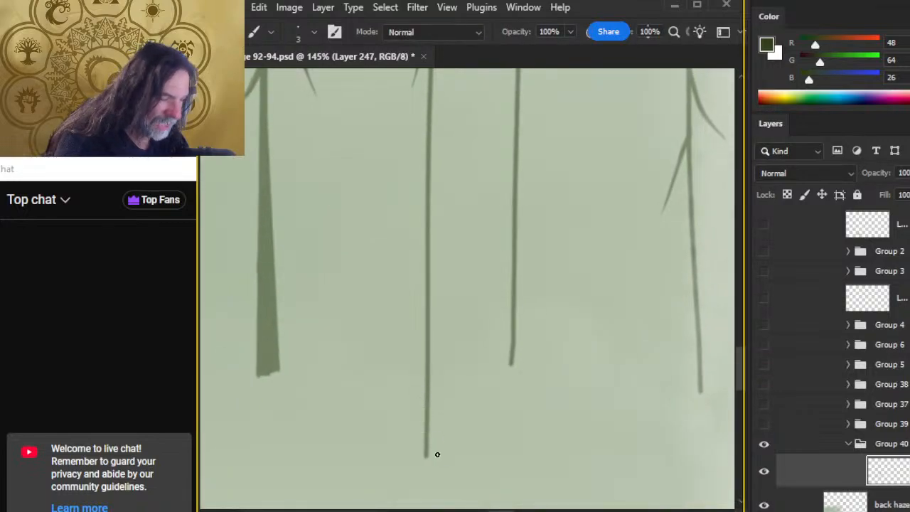
{"action": "left_click", "coordinate": [436, 457], "text": "shift"}
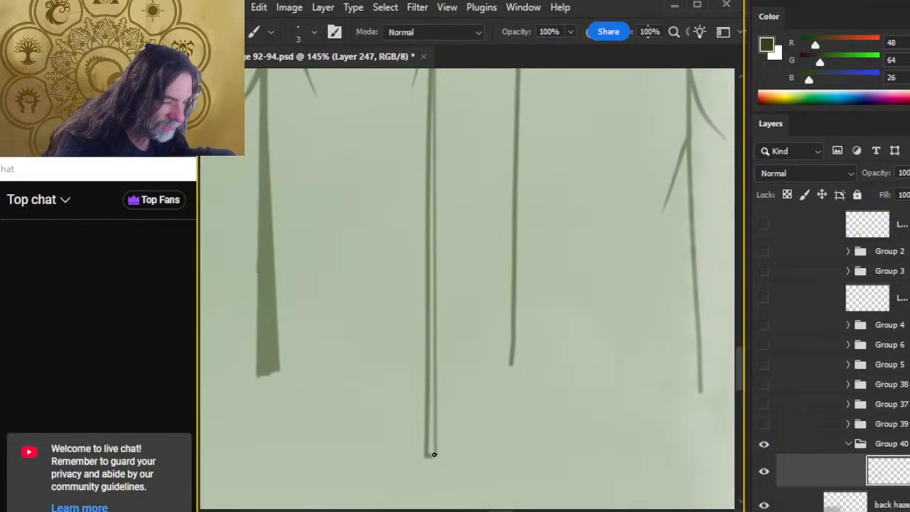
{"action": "key", "text": "g"}
{"action": "left_click", "coordinate": [435, 455]}
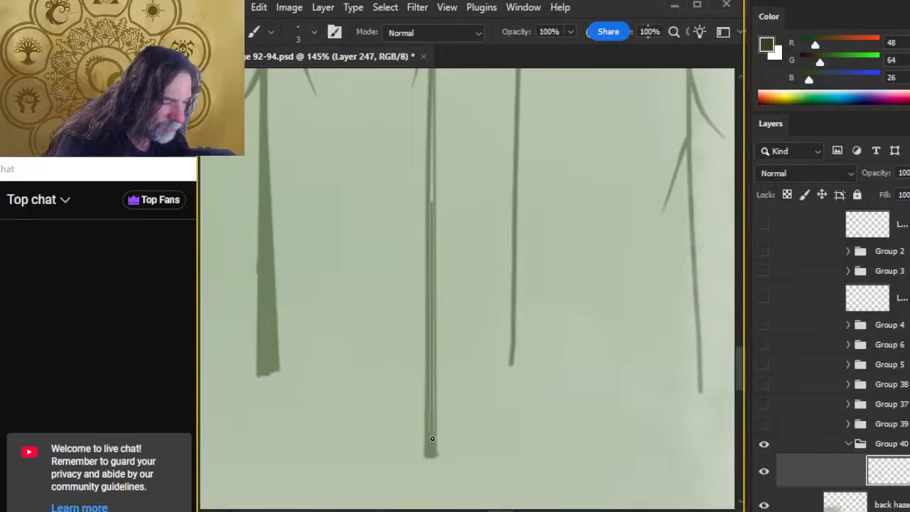
Fill the gap inside the fifth tree's lower trunk from the base upward with the Brush at sizes 5 and 4, cleaning its edge
{"action": "key", "text": "]"}
{"action": "left_click_drag", "start_coordinate": [431, 439], "coordinate": [434, 342]}
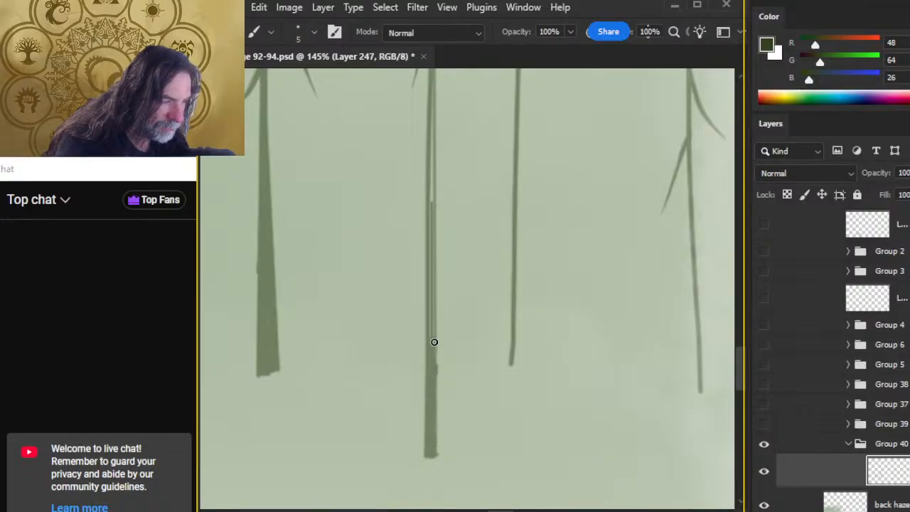
{"action": "key", "text": "e"}
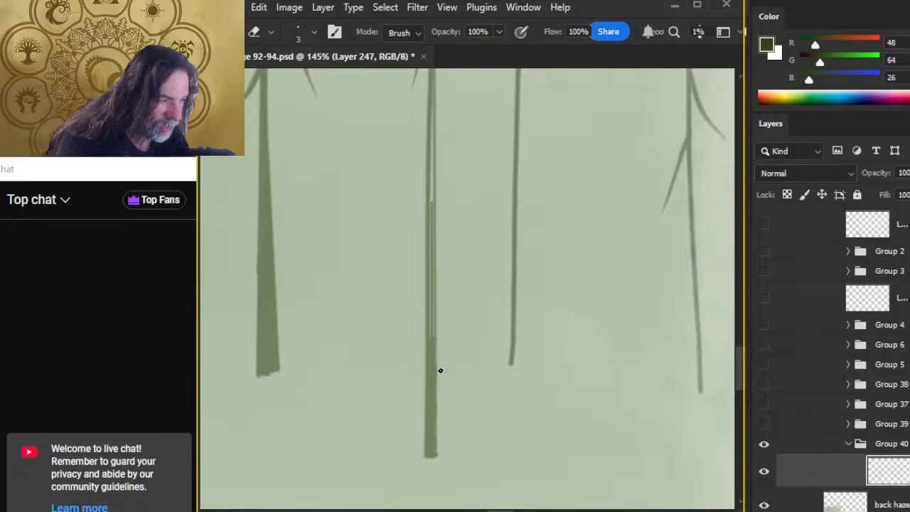
{"action": "key", "text": "b"}
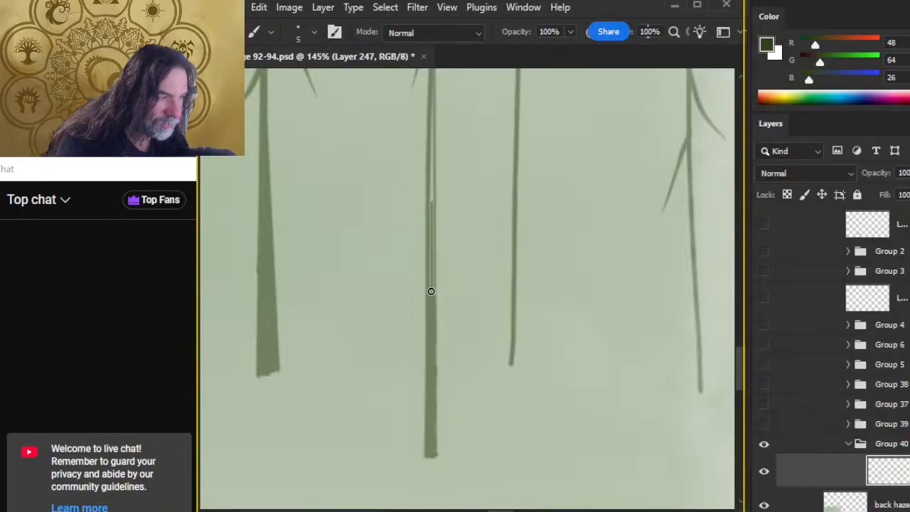
{"action": "key", "text": "["}
{"action": "mouse_move", "coordinate": [431, 290]}
{"action": "left_mouse_down"}
{"action": "mouse_move", "coordinate": [433, 260]}
{"action": "mouse_move", "coordinate": [430, 287]}
{"action": "mouse_move", "coordinate": [431, 193]}
{"action": "left_mouse_up"}
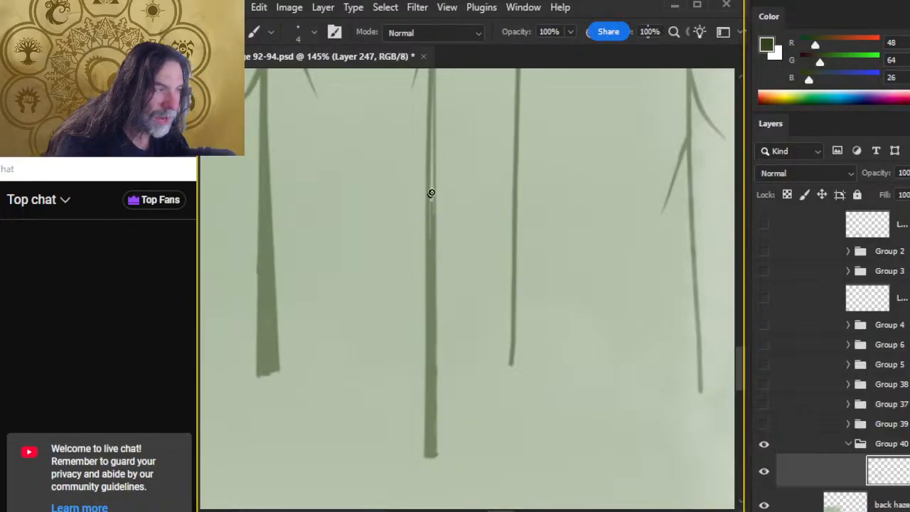
{"action": "mouse_move", "coordinate": [433, 239]}
{"action": "left_mouse_down"}
{"action": "mouse_move", "coordinate": [429, 188]}
{"action": "mouse_move", "coordinate": [437, 176]}
{"action": "left_mouse_up"}
{"action": "scroll", "coordinate": [437, 176], "scroll_direction": "up", "scroll_amount": 3}
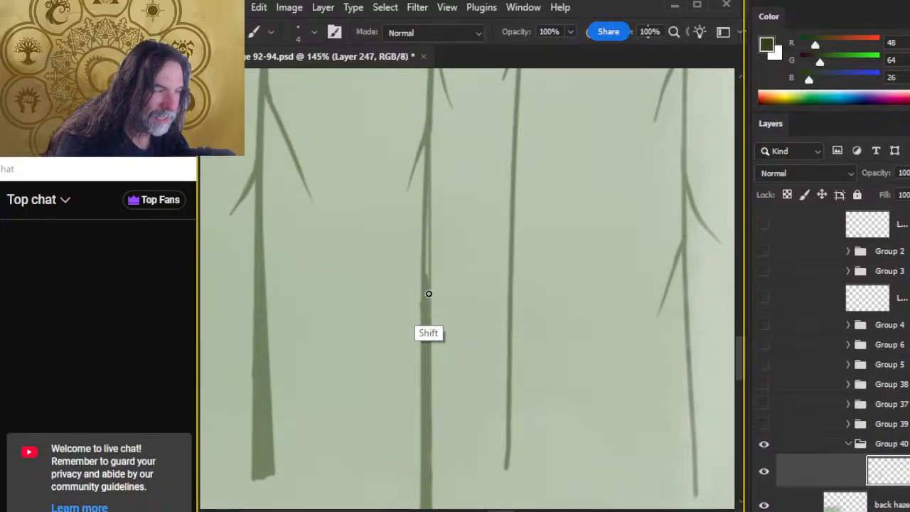
Thicken the sixth tree's upper trunk from its topmost left-hand branch to its second left-hand branch with a straight size 3 Brush stroke
{"action": "key", "text": "z"}
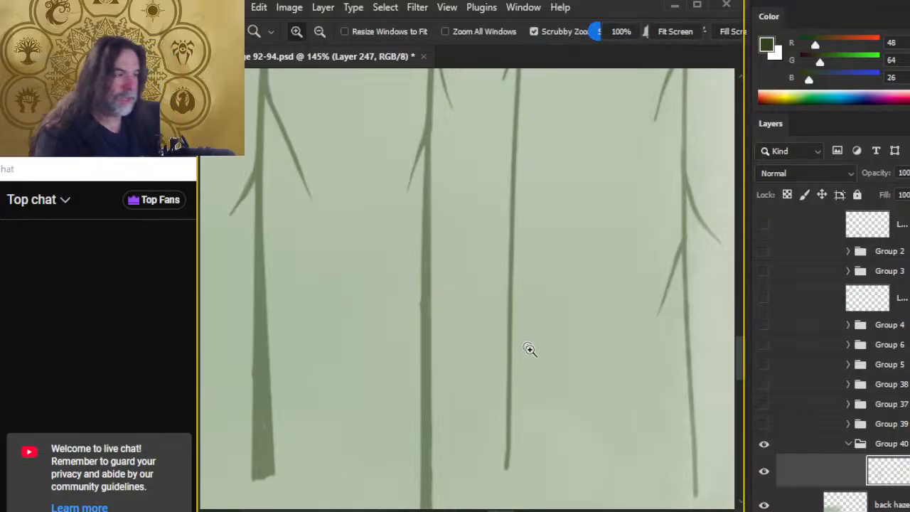
{"action": "left_click_drag", "start_coordinate": [528, 349], "coordinate": [488, 370]}
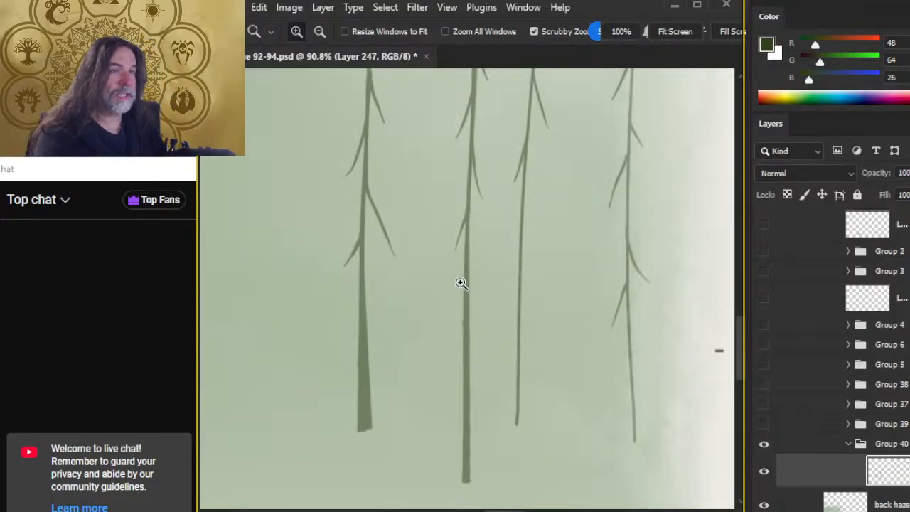
{"action": "left_click_drag", "start_coordinate": [504, 240], "coordinate": [323, 175]}
{"action": "scroll", "coordinate": [410, 195], "scroll_direction": "up", "scroll_amount": 3}
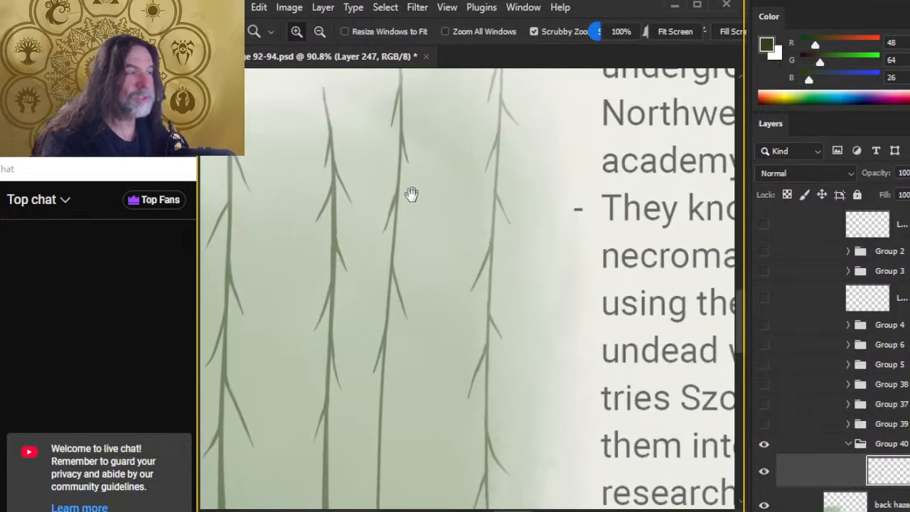
{"action": "mouse_move", "coordinate": [393, 117]}
{"action": "left_mouse_down"}
{"action": "mouse_move", "coordinate": [431, 120]}
{"action": "mouse_move", "coordinate": [439, 230]}
{"action": "left_mouse_up"}
{"action": "key", "text": "e"}
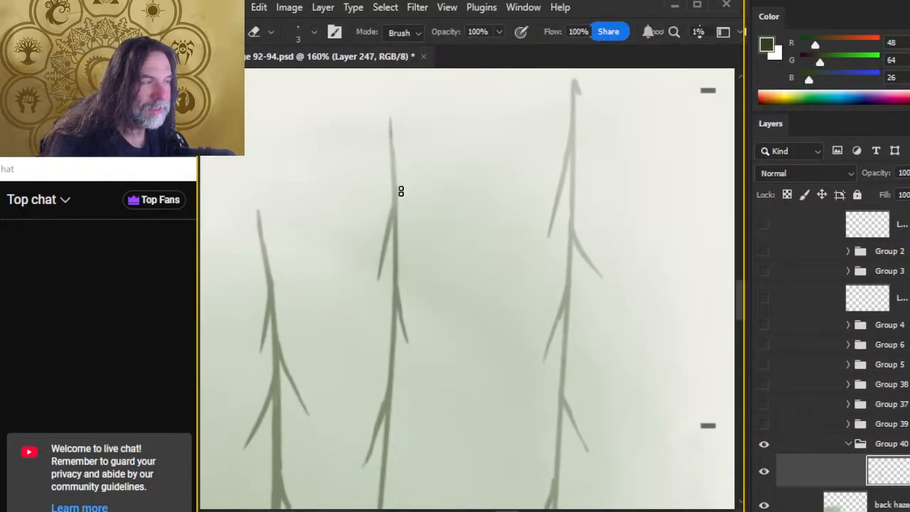
{"action": "key", "text": "b"}
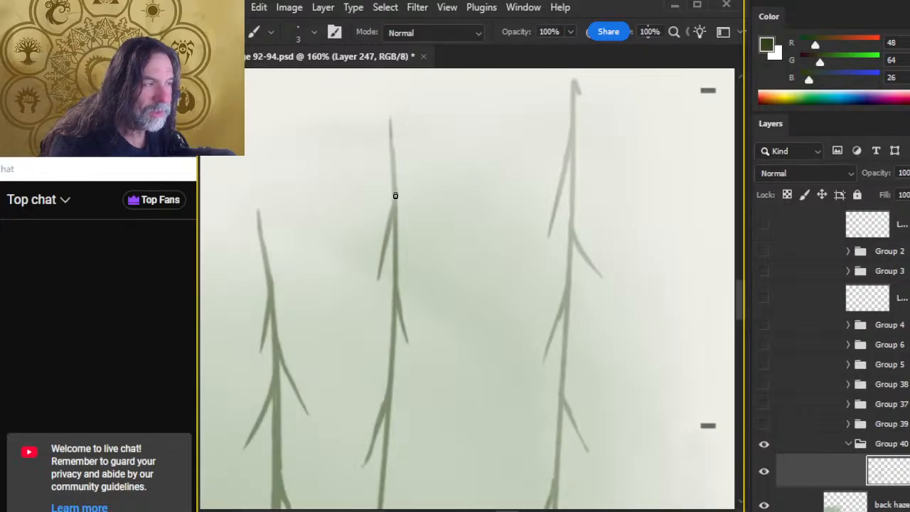
{"action": "left_click", "coordinate": [389, 405], "text": "shift"}
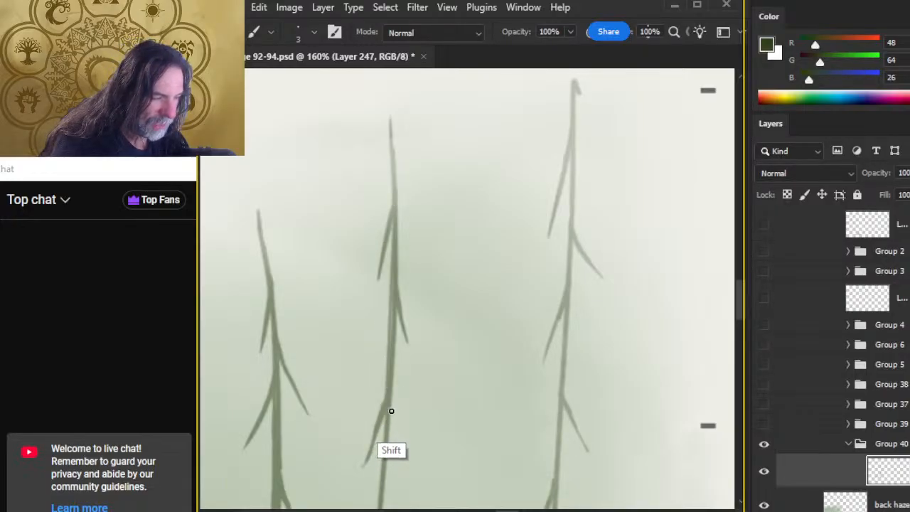
Smooth the left edge of the sixth tree's trunk beside its first right-hand branch with alternating size 3 Eraser and Brush touch-ups
{"action": "scroll", "coordinate": [407, 354], "scroll_direction": "down", "scroll_amount": 5}
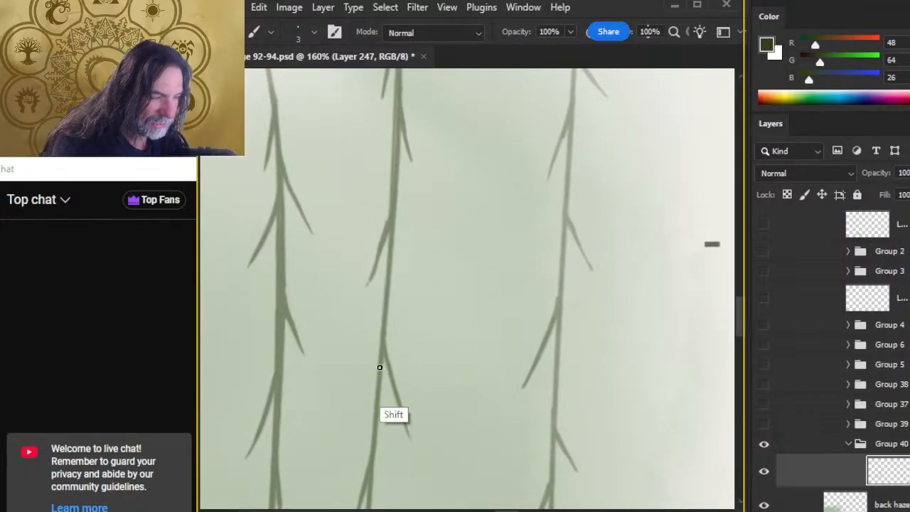
{"action": "key", "text": "e"}
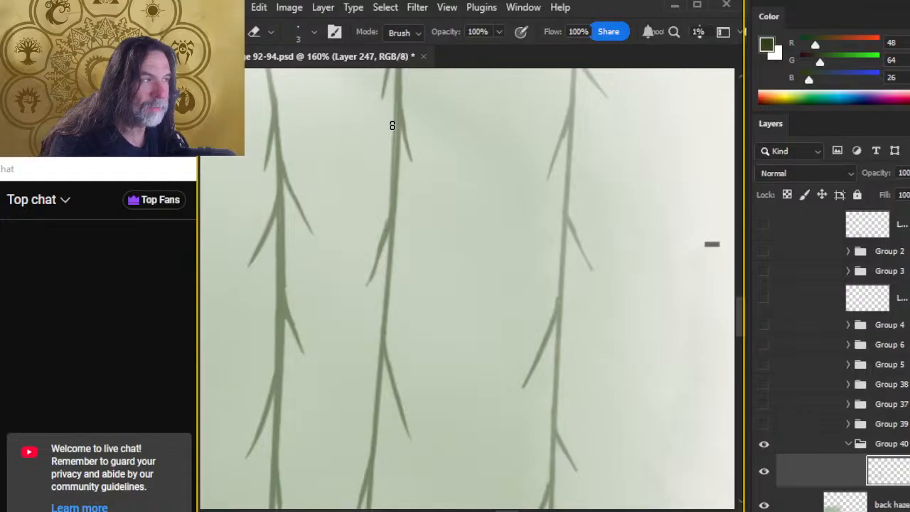
{"action": "key", "text": "b"}
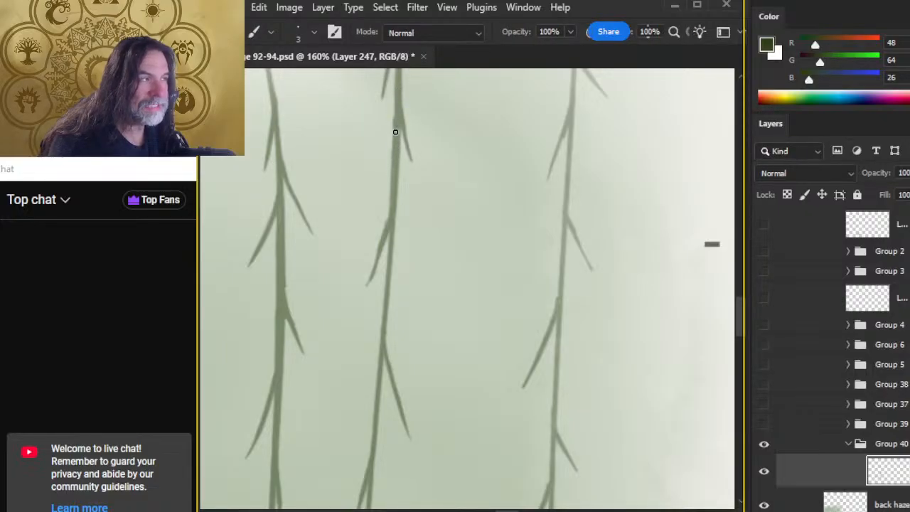
{"action": "key", "text": "e"}
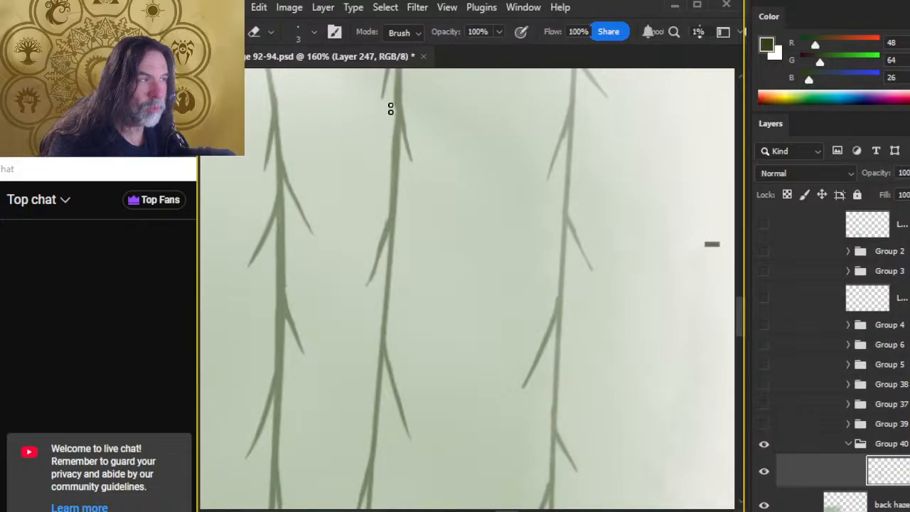
{"action": "key", "text": "b"}
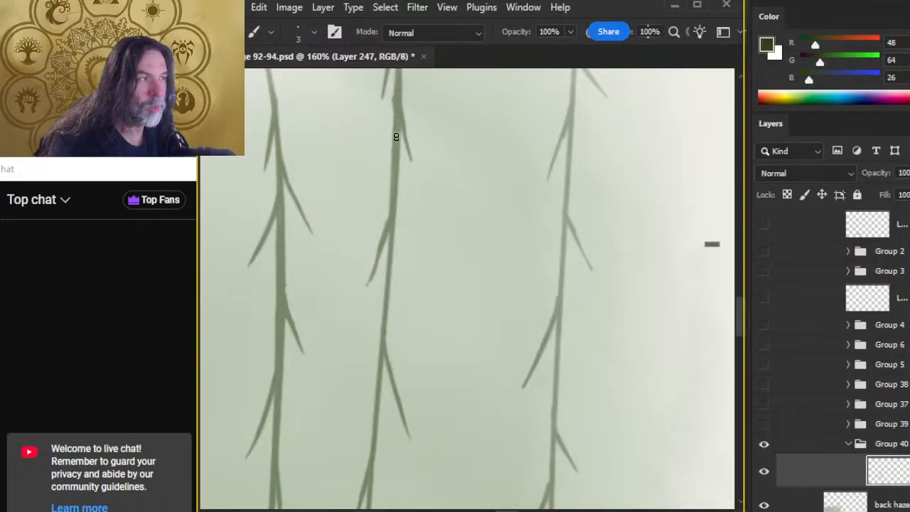
{"action": "key", "text": "e"}
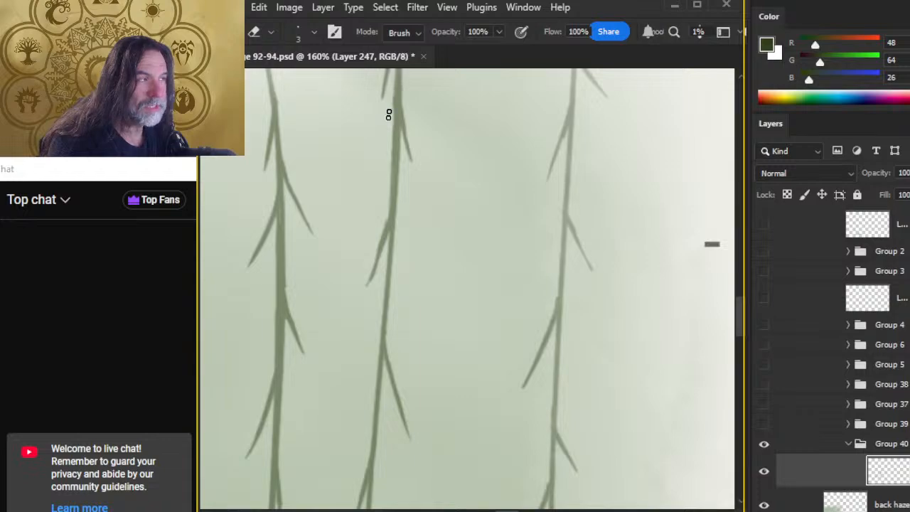
Widen the sixth tree's trunk down to its second left-hand branch with the size 3 Brush and erase the overshoot on the right edge
{"action": "key", "text": "b"}
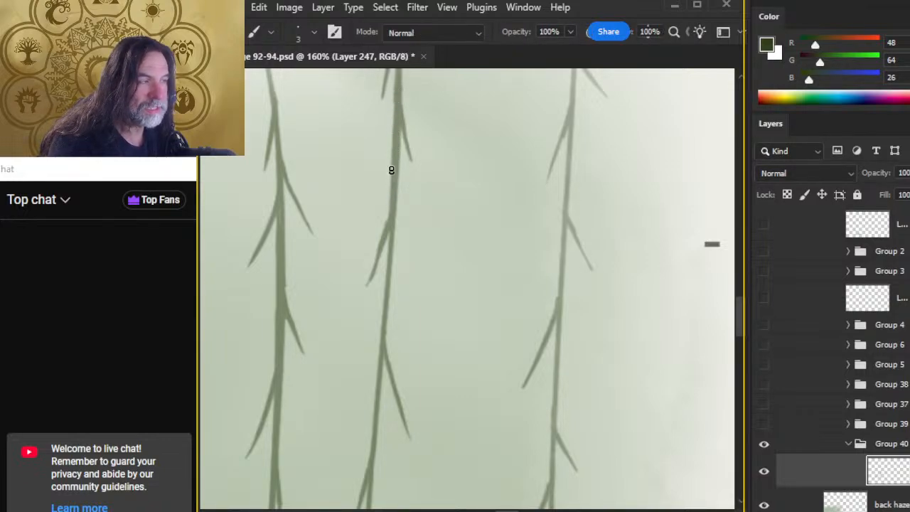
{"action": "left_click_drag", "start_coordinate": [394, 154], "coordinate": [398, 222]}
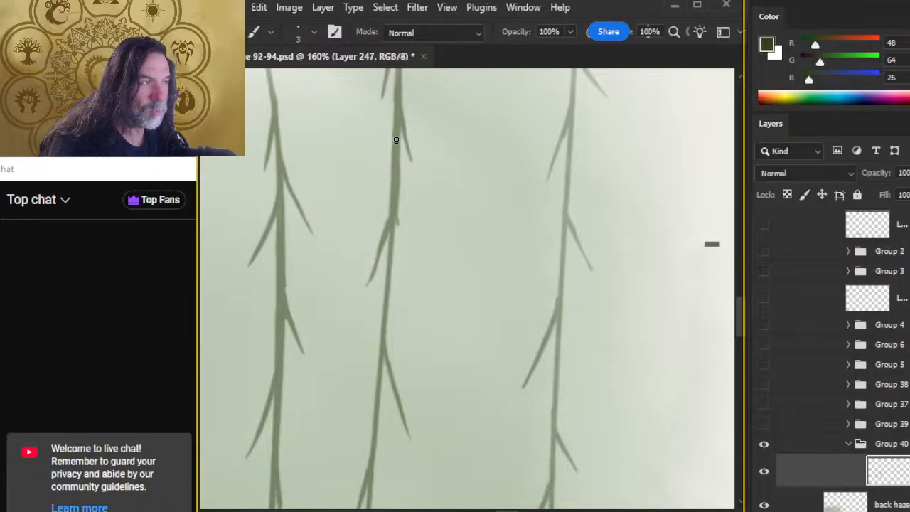
{"action": "key", "text": "e"}
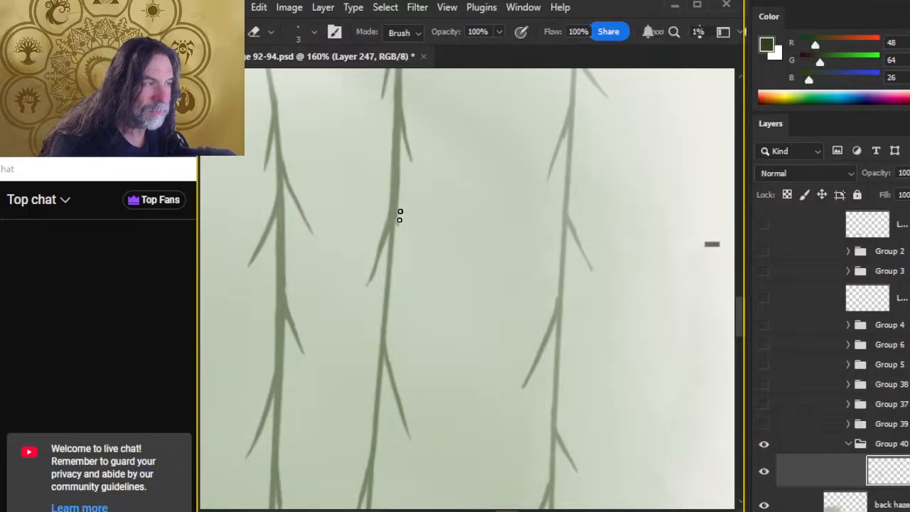
Thicken the sixth tree's trunk from its second to its third left-hand branch with straight size 3 Brush strokes and trim the upper right edge
{"action": "left_click_drag", "start_coordinate": [411, 278], "coordinate": [389, 207]}
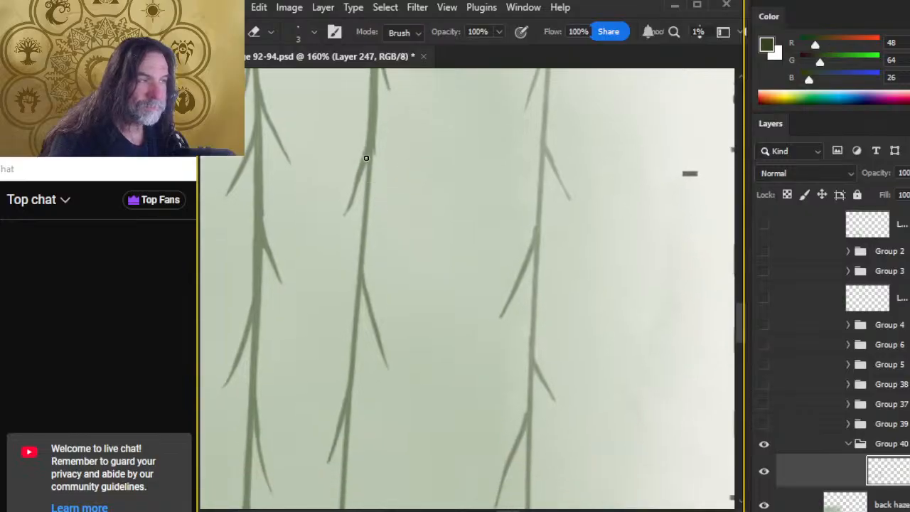
{"action": "key", "text": "b"}
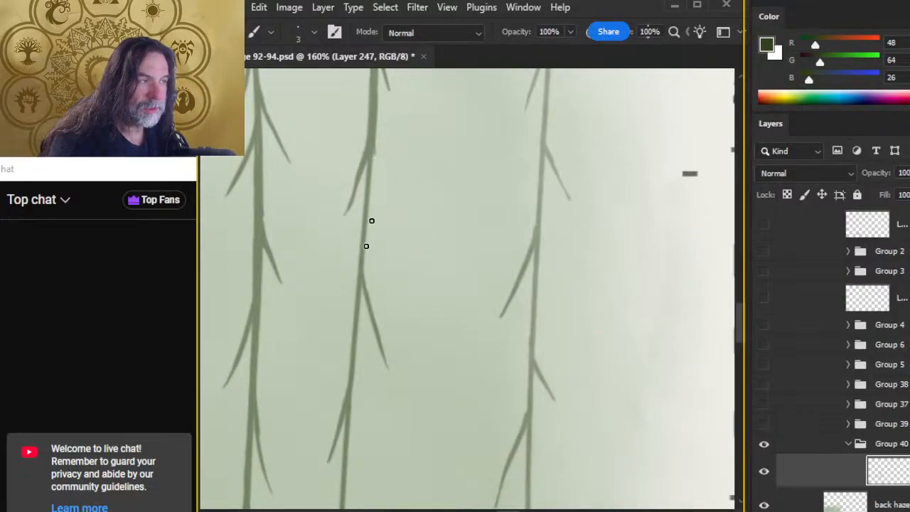
{"action": "left_click", "coordinate": [344, 400], "text": "shift"}
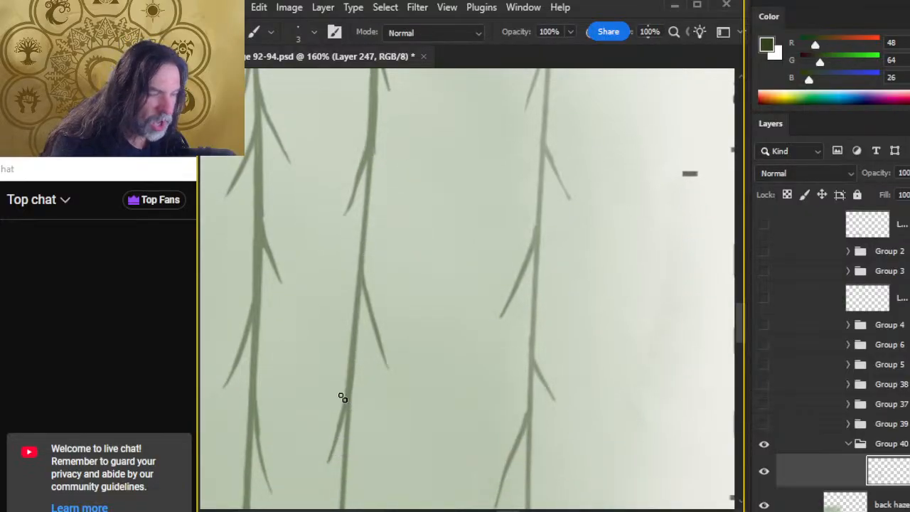
{"action": "key", "text": "e"}
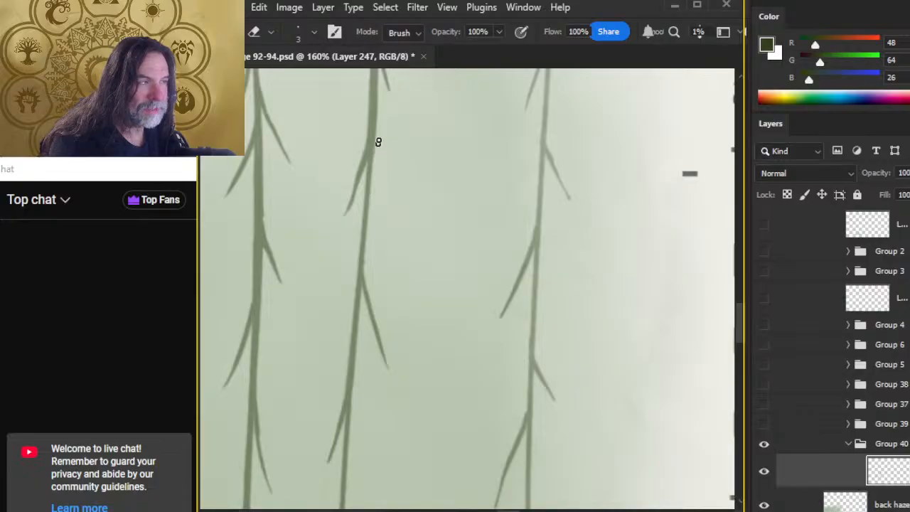
Thicken the middle trunk with straight brush strokes running down from its lower branches to its base
{"action": "key", "text": "b"}
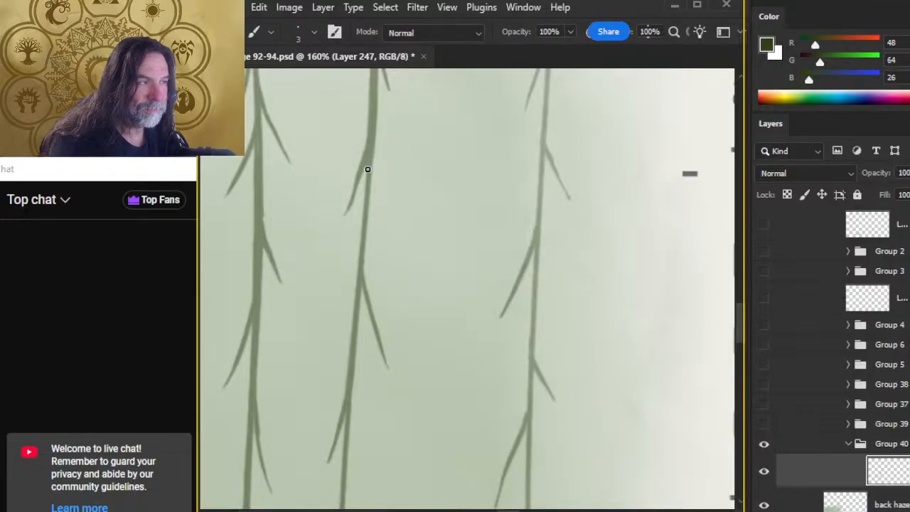
{"action": "left_click", "coordinate": [346, 433], "text": "shift"}
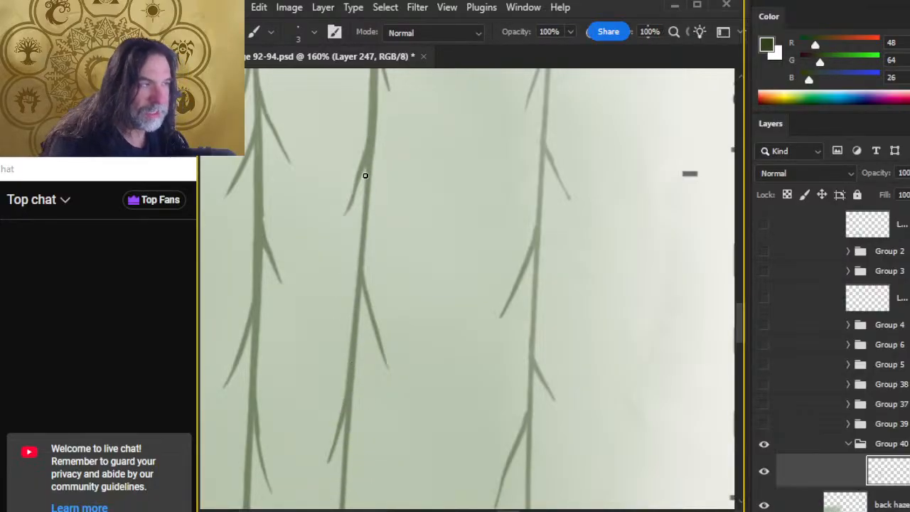
{"action": "mouse_move", "coordinate": [401, 297]}
{"action": "left_mouse_down"}
{"action": "mouse_move", "coordinate": [414, 149]}
{"action": "mouse_move", "coordinate": [366, 274]}
{"action": "mouse_move", "coordinate": [371, 215]}
{"action": "left_mouse_up"}
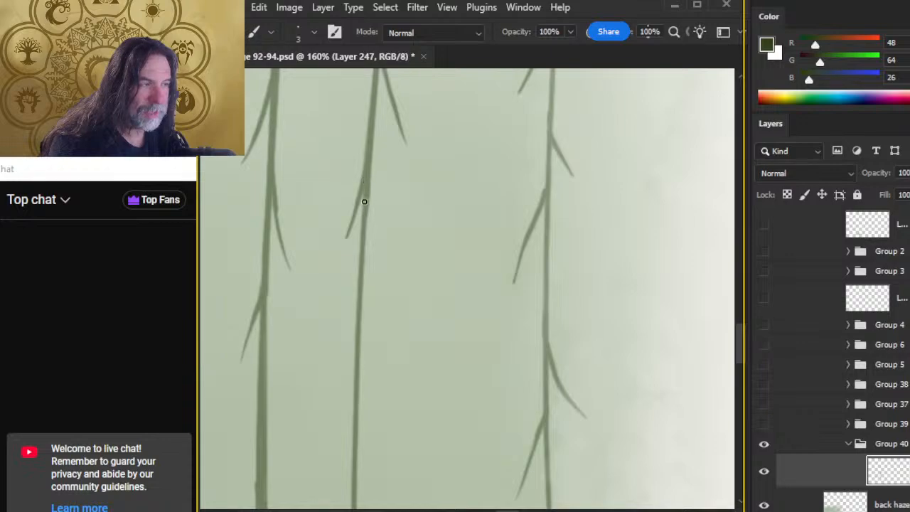
{"action": "mouse_move", "coordinate": [363, 211]}
{"action": "left_mouse_down"}
{"action": "mouse_move", "coordinate": [415, 256]}
{"action": "mouse_move", "coordinate": [398, 346]}
{"action": "mouse_move", "coordinate": [471, 234]}
{"action": "mouse_move", "coordinate": [418, 369]}
{"action": "left_mouse_up"}
{"action": "left_click", "coordinate": [418, 359], "text": "shift"}
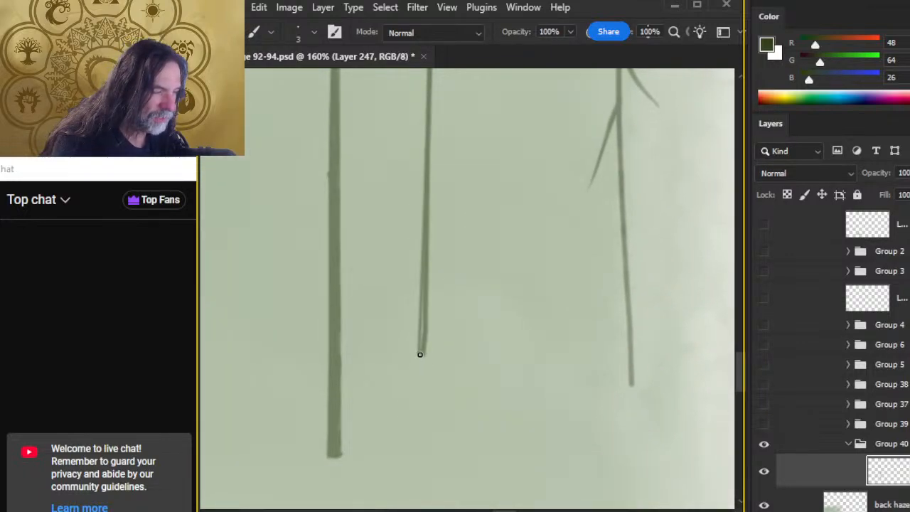
Paint a straight second edge line from the middle trunk's base up to its lower branches
{"action": "scroll", "coordinate": [416, 416], "scroll_direction": "down", "scroll_amount": 3}
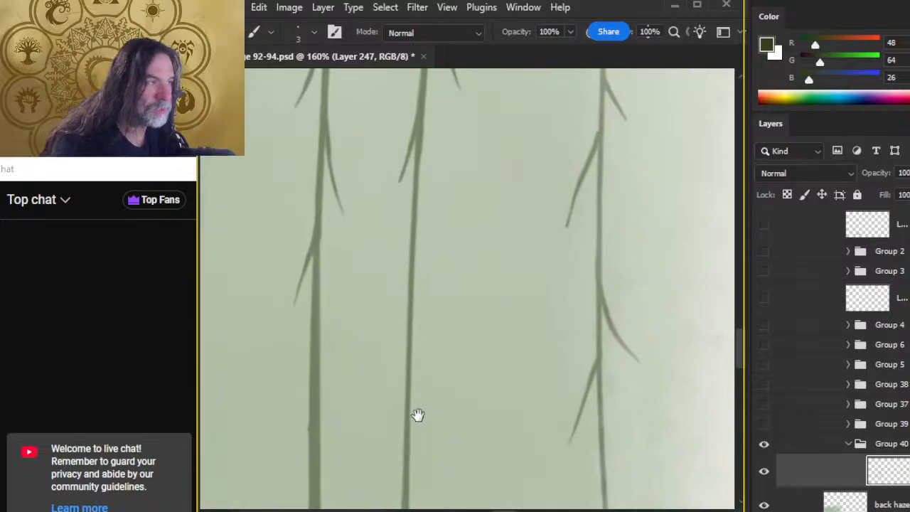
{"action": "scroll", "coordinate": [442, 303], "scroll_direction": "down", "scroll_amount": 3}
{"action": "left_click", "coordinate": [408, 209], "text": "shift"}
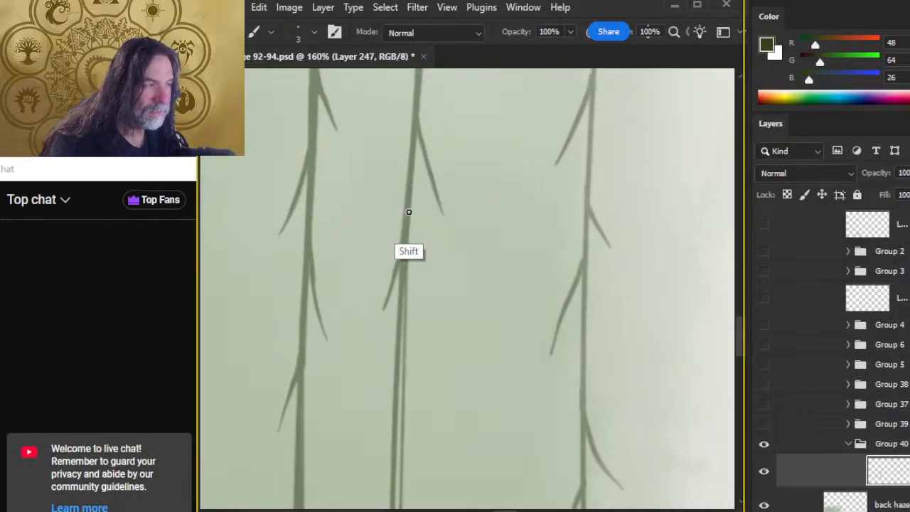
{"action": "left_click_drag", "start_coordinate": [452, 254], "coordinate": [457, 206]}
Widen the base of the middle trunk and paint in the gap between its two edge lines there
{"action": "scroll", "coordinate": [440, 224], "scroll_direction": "down", "scroll_amount": 3}
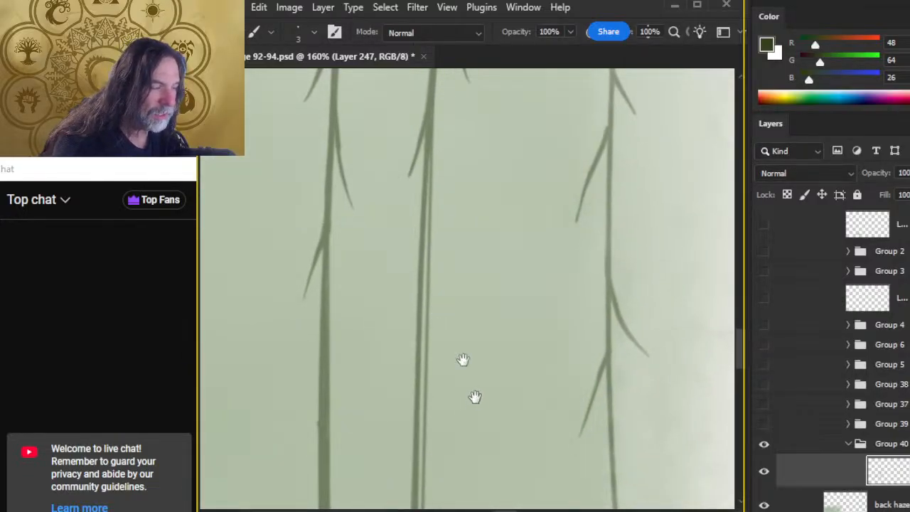
{"action": "scroll", "coordinate": [466, 284], "scroll_direction": "down", "scroll_amount": 3}
{"action": "key", "text": "g"}
{"action": "key", "text": "b"}
{"action": "mouse_move", "coordinate": [411, 317]}
{"action": "left_mouse_down"}
{"action": "mouse_move", "coordinate": [416, 283]}
{"action": "mouse_move", "coordinate": [414, 331]}
{"action": "left_mouse_up"}
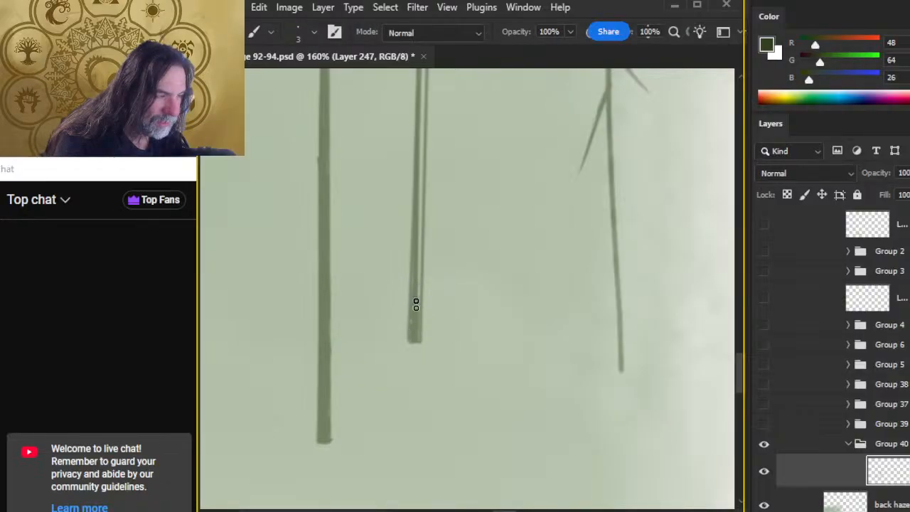
Switch to the Epidemic Sound browser window, skip to the next track, and return to the Photoshop painting
{"action": "key", "text": "alt+Tab"}
{"action": "key", "text": "alt+Tab"}
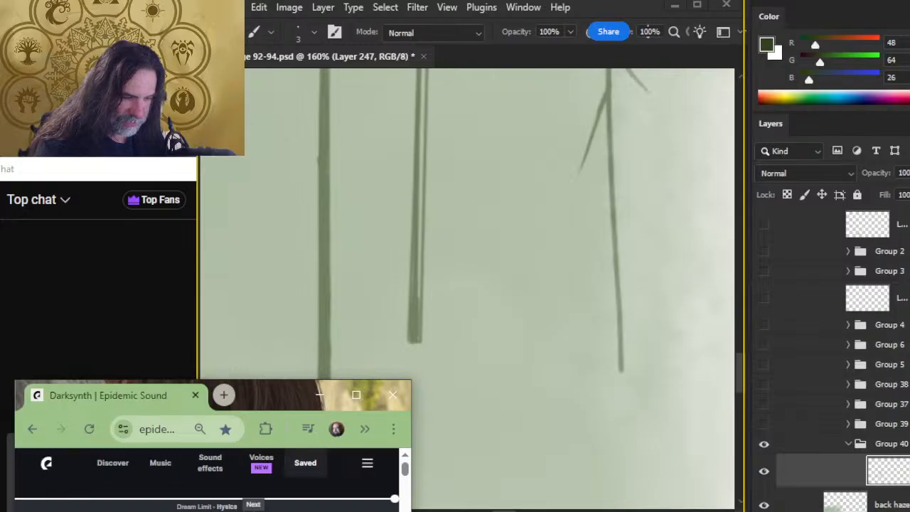
{"action": "left_click", "coordinate": [644, 484]}
{"action": "key", "text": "alt+Tab"}
{"action": "key", "text": "alt+Tab"}
{"action": "key", "text": "alt+Tab"}
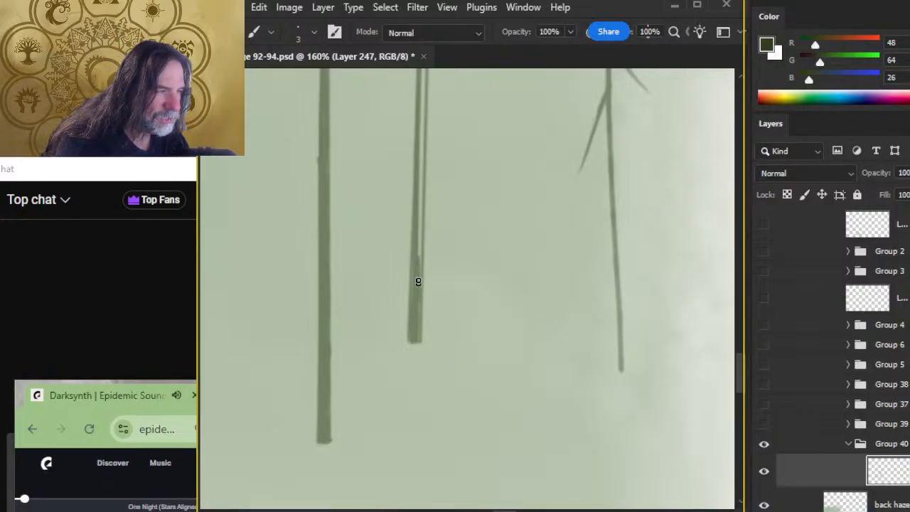
Continue painting in the gap between the middle trunk's edge lines, working upward from the filled base
{"action": "mouse_move", "coordinate": [418, 282]}
{"action": "left_mouse_down"}
{"action": "mouse_move", "coordinate": [419, 207]}
{"action": "mouse_move", "coordinate": [420, 249]}
{"action": "mouse_move", "coordinate": [421, 224]}
{"action": "left_mouse_up"}
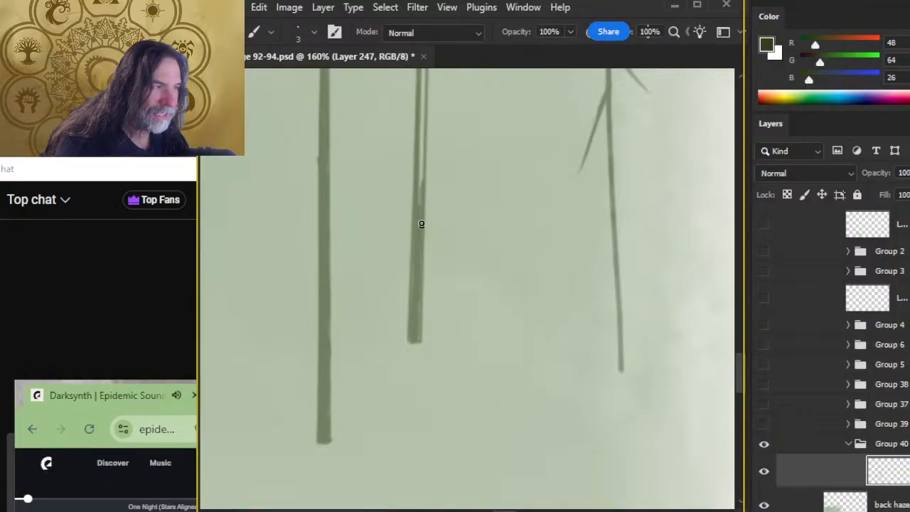
{"action": "scroll", "coordinate": [426, 203], "scroll_direction": "up", "scroll_amount": 2}
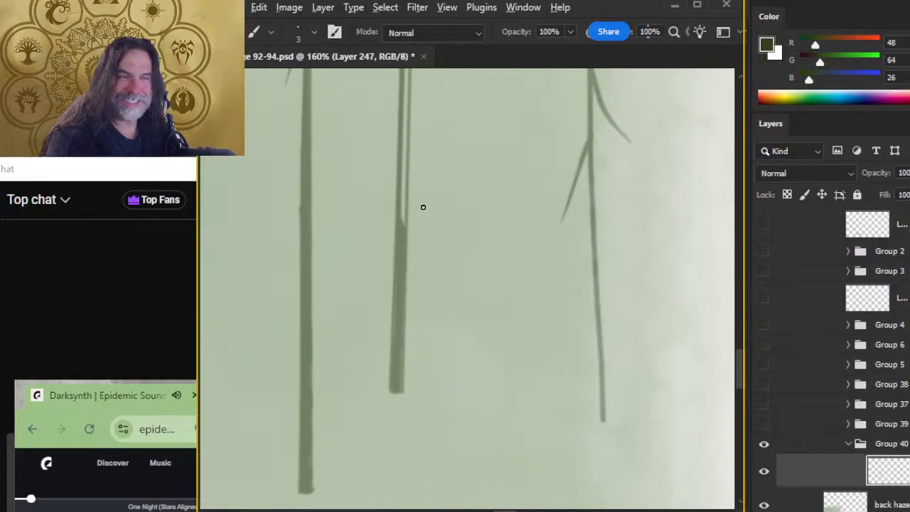
Check the OBS and YouTube live stream windows, and return to the Photoshop painting
{"action": "key", "text": "alt+Tab"}
{"action": "key", "text": "Tab"}
{"action": "key", "text": "Tab"}
{"action": "key", "text": "alt+Tab"}
{"action": "key", "text": "alt+Tab"}
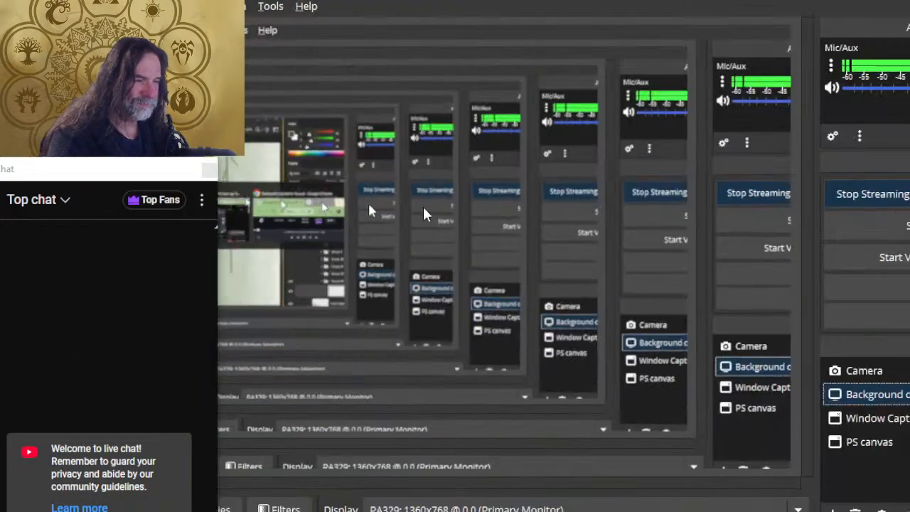
{"action": "key", "text": "alt+Tab"}
{"action": "key", "text": "Tab"}
{"action": "key", "text": "alt+Tab"}
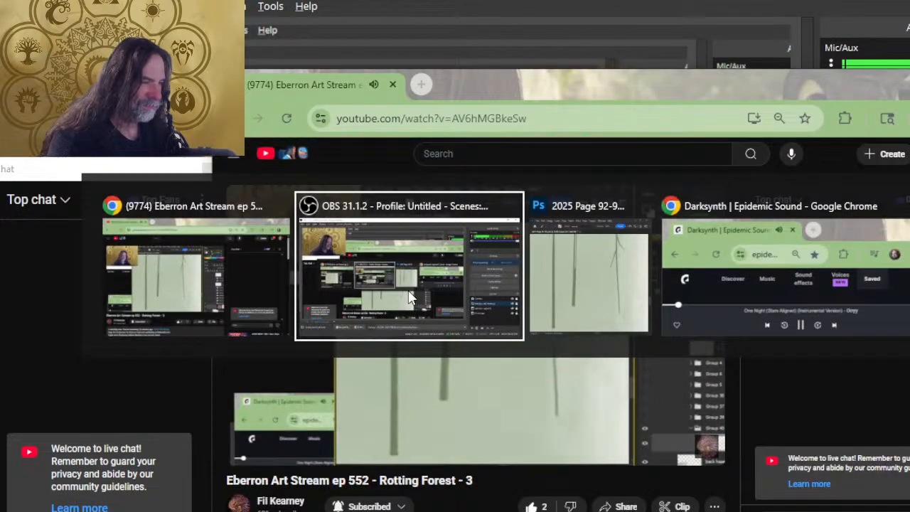
{"action": "key", "text": "Tab"}
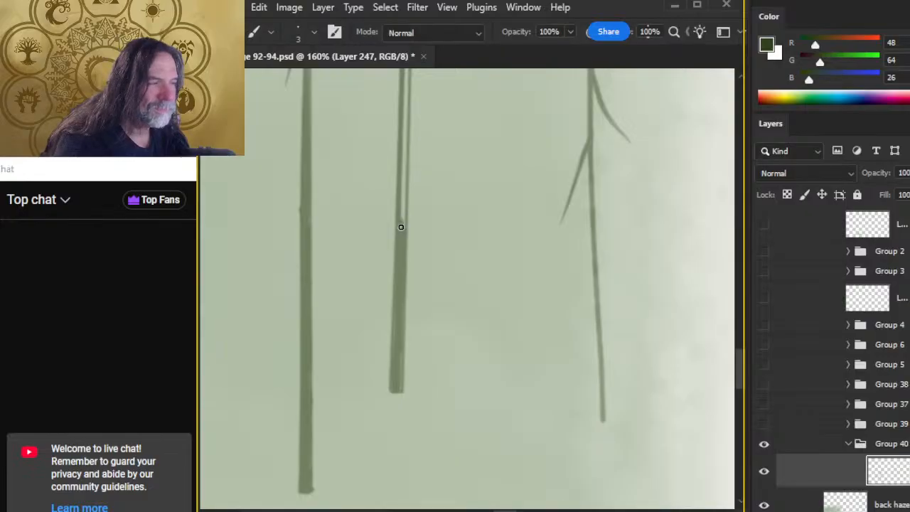
Fill the remaining gap in the middle trunk up to its lowest branch
{"action": "mouse_move", "coordinate": [402, 193]}
{"action": "left_mouse_down"}
{"action": "mouse_move", "coordinate": [400, 207]}
{"action": "mouse_move", "coordinate": [404, 116]}
{"action": "mouse_move", "coordinate": [417, 301]}
{"action": "left_mouse_up"}
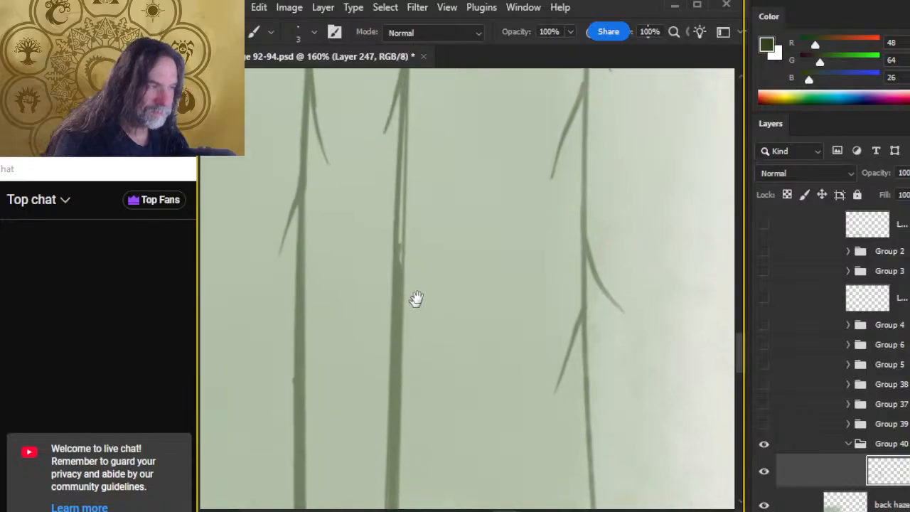
{"action": "left_click_drag", "start_coordinate": [399, 243], "coordinate": [403, 134]}
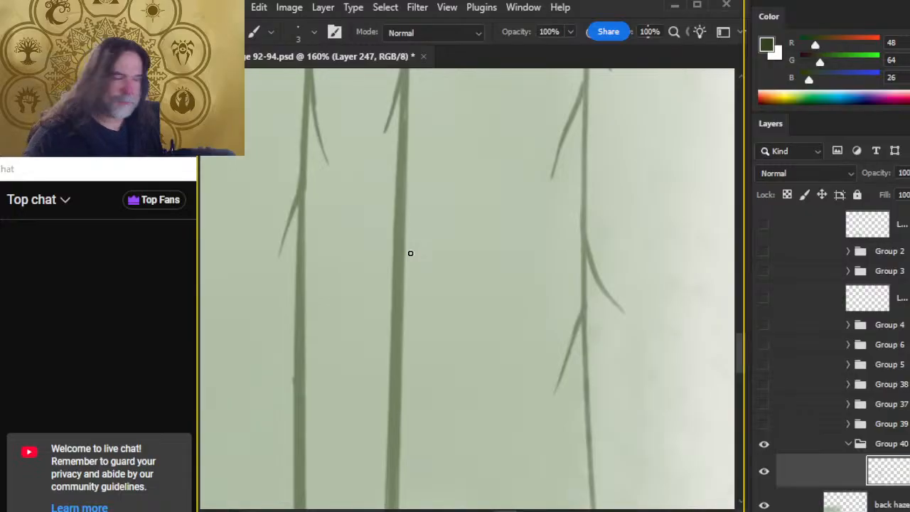
Taper the upper tip of the thin rightmost trunk with the Eraser
{"action": "left_click_drag", "start_coordinate": [524, 192], "coordinate": [403, 390]}
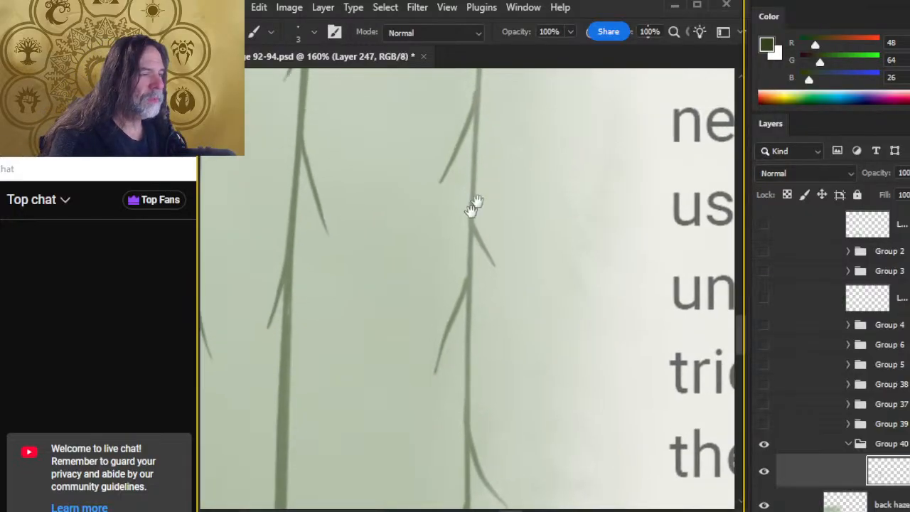
{"action": "left_click_drag", "start_coordinate": [479, 197], "coordinate": [446, 376]}
{"action": "mouse_move", "coordinate": [469, 155]}
{"action": "left_mouse_down"}
{"action": "mouse_move", "coordinate": [453, 286]}
{"action": "mouse_move", "coordinate": [428, 296]}
{"action": "left_mouse_up"}
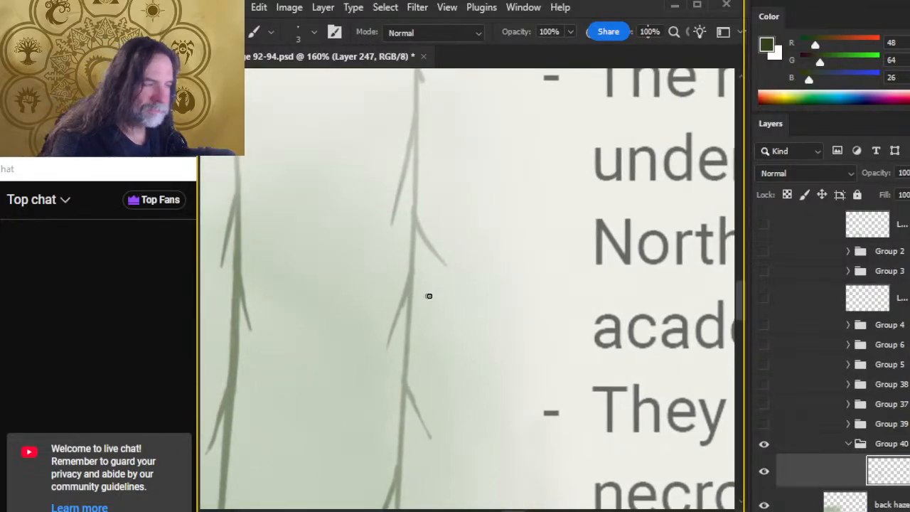
{"action": "key", "text": "e"}
{"action": "left_click_drag", "start_coordinate": [443, 126], "coordinate": [441, 214]}
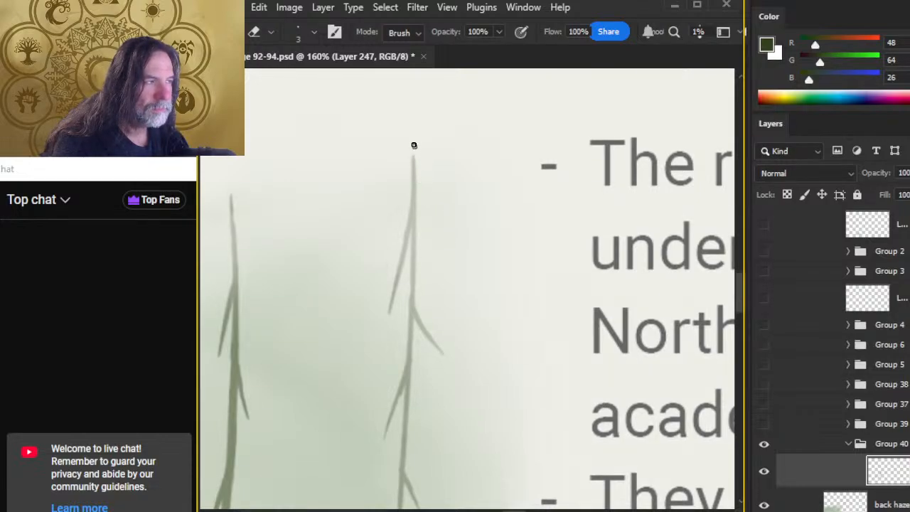
Thicken the rightmost trunk with straight brush strokes from its upper branches down to its lower ones
{"action": "key", "text": "b"}
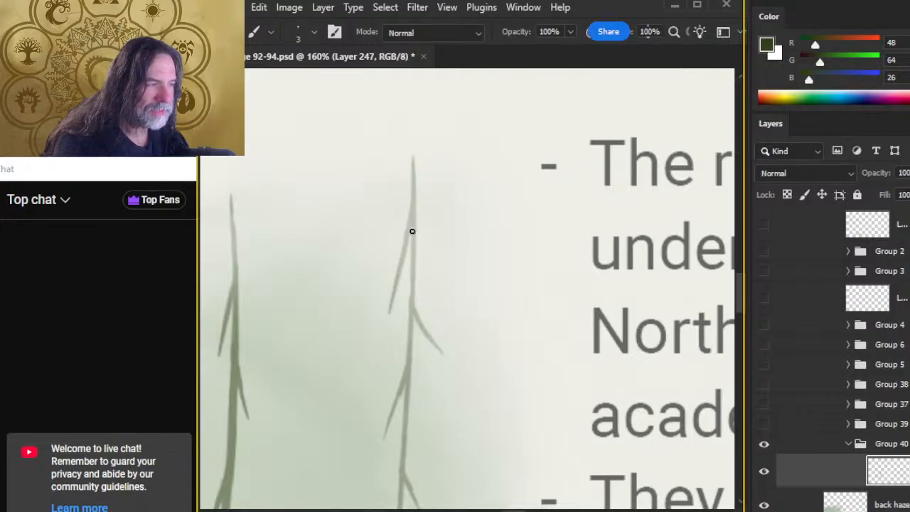
{"action": "left_click_drag", "start_coordinate": [443, 321], "coordinate": [467, 159]}
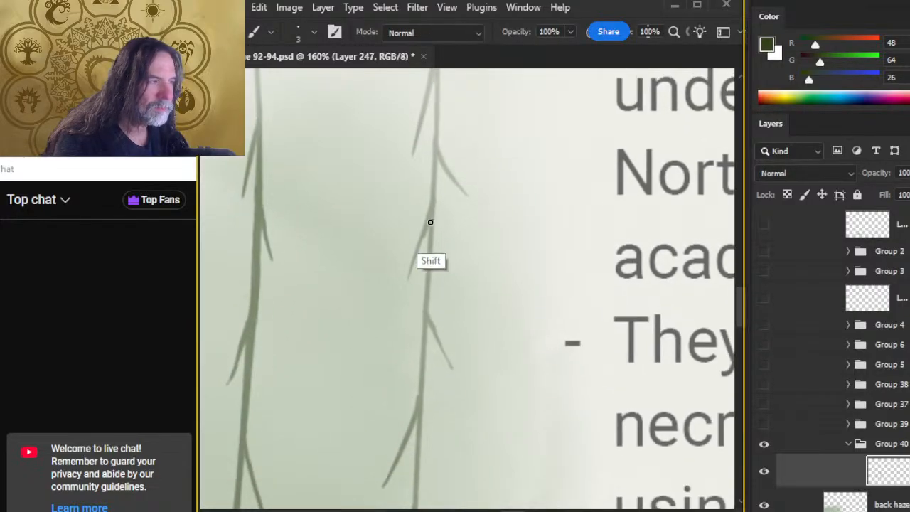
{"action": "left_click_drag", "start_coordinate": [462, 274], "coordinate": [502, 148]}
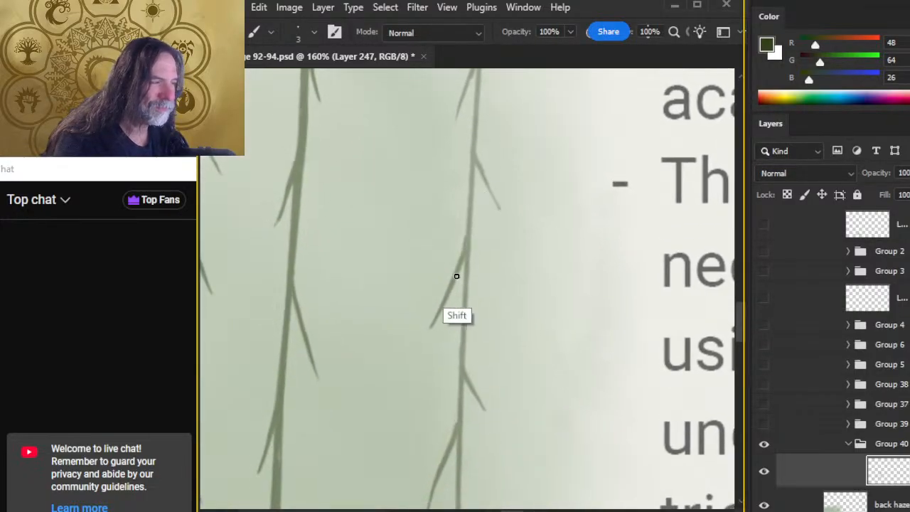
{"action": "left_click_drag", "start_coordinate": [477, 355], "coordinate": [504, 204]}
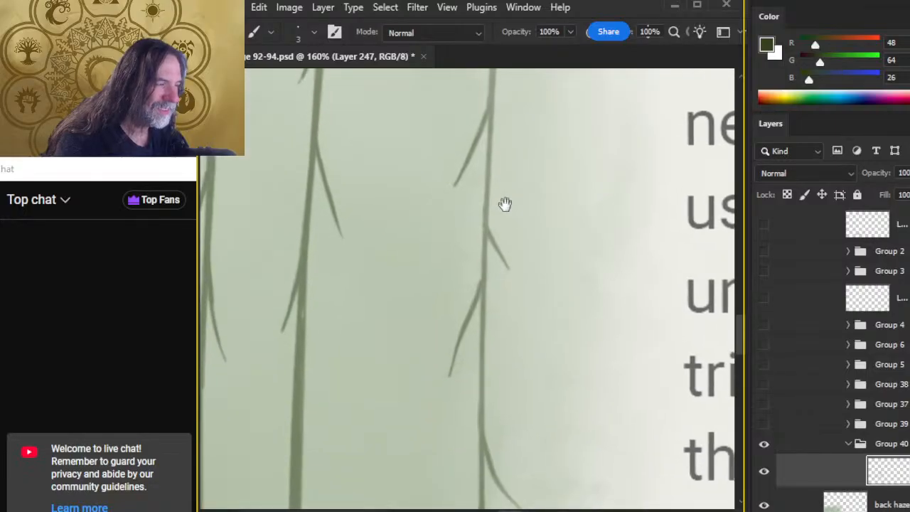
{"action": "left_click_drag", "start_coordinate": [483, 325], "coordinate": [522, 187]}
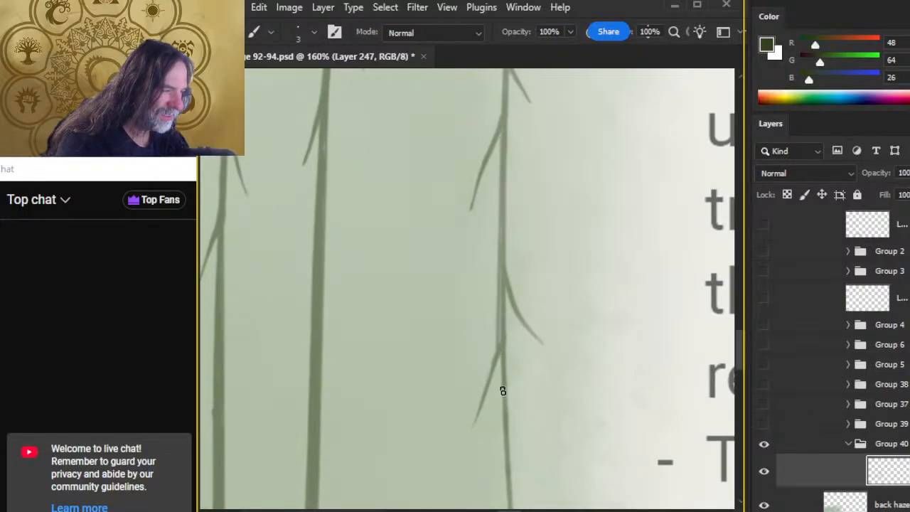
Paint a second straight edge down to the rightmost trunk's base and fill the widening area between the edges
{"action": "left_click_drag", "start_coordinate": [502, 386], "coordinate": [517, 180]}
{"action": "left_click", "coordinate": [504, 419], "text": "shift"}
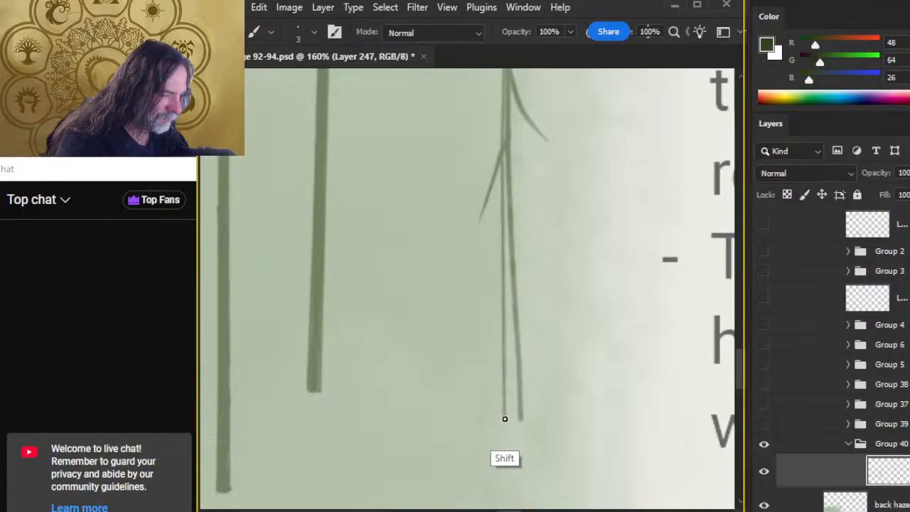
{"action": "left_click", "coordinate": [514, 407], "text": "shift"}
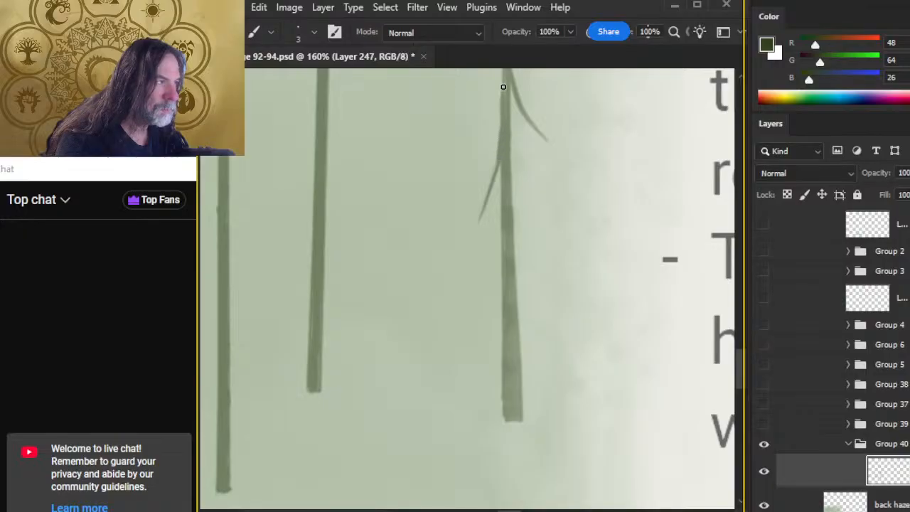
Blend the rightmost trunk's thickened lower part into its thinner upper part with brush strokes past the branch joints
{"action": "key", "text": "e"}
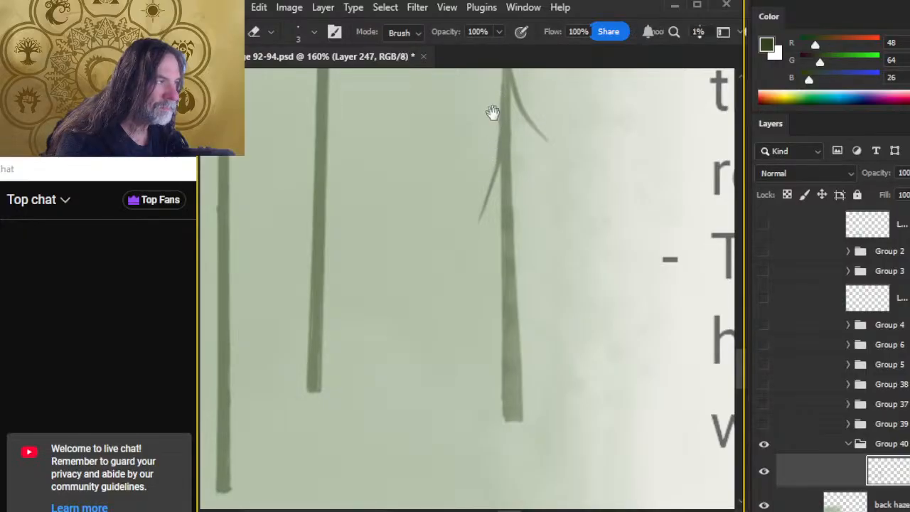
{"action": "left_click_drag", "start_coordinate": [491, 114], "coordinate": [477, 273]}
{"action": "key", "text": "b"}
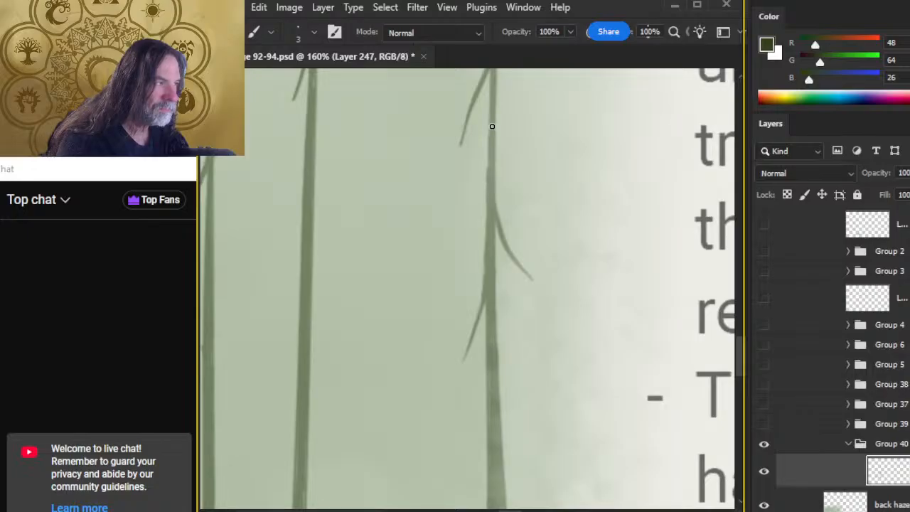
{"action": "left_click_drag", "start_coordinate": [491, 127], "coordinate": [498, 276]}
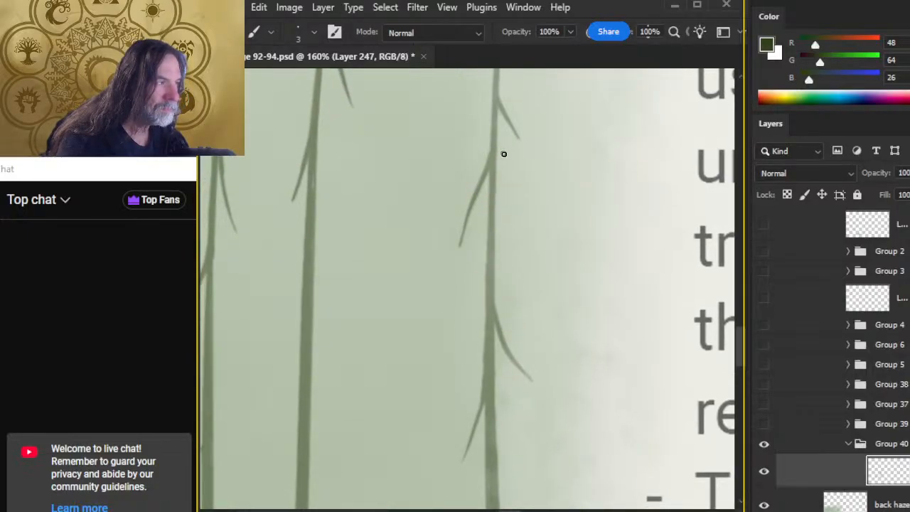
{"action": "left_click_drag", "start_coordinate": [509, 157], "coordinate": [495, 266]}
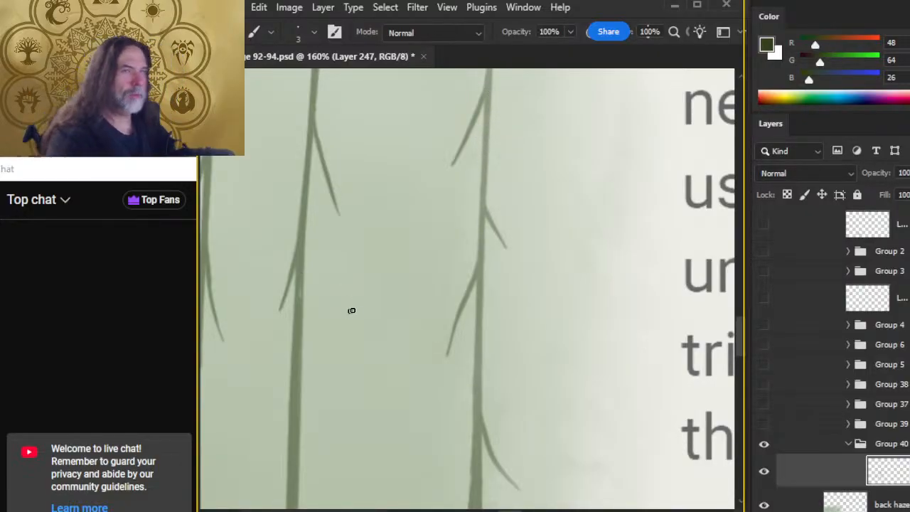
Thicken the joint of the rightmost trunk's lowest branch with the Brush and clean its edge with the Eraser
{"action": "left_click_drag", "start_coordinate": [509, 319], "coordinate": [474, 163]}
{"action": "left_click_drag", "start_coordinate": [439, 339], "coordinate": [431, 193]}
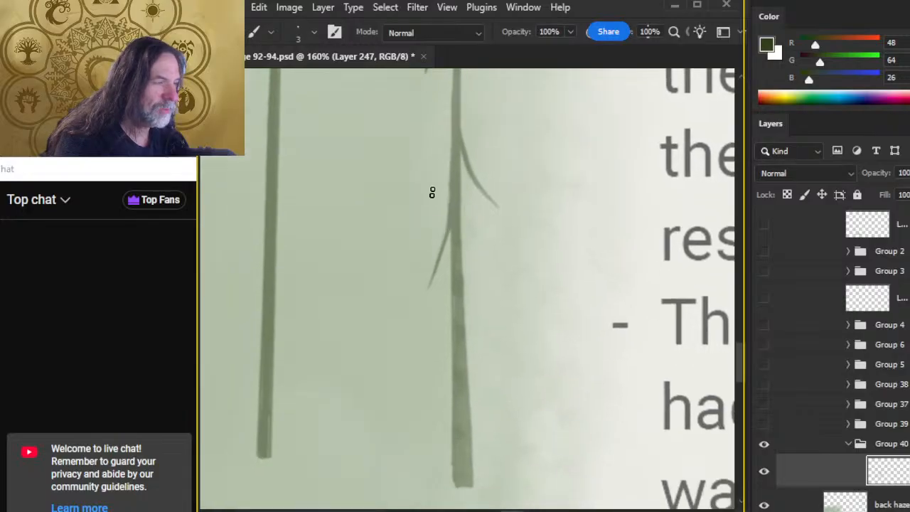
{"action": "key", "text": "e"}
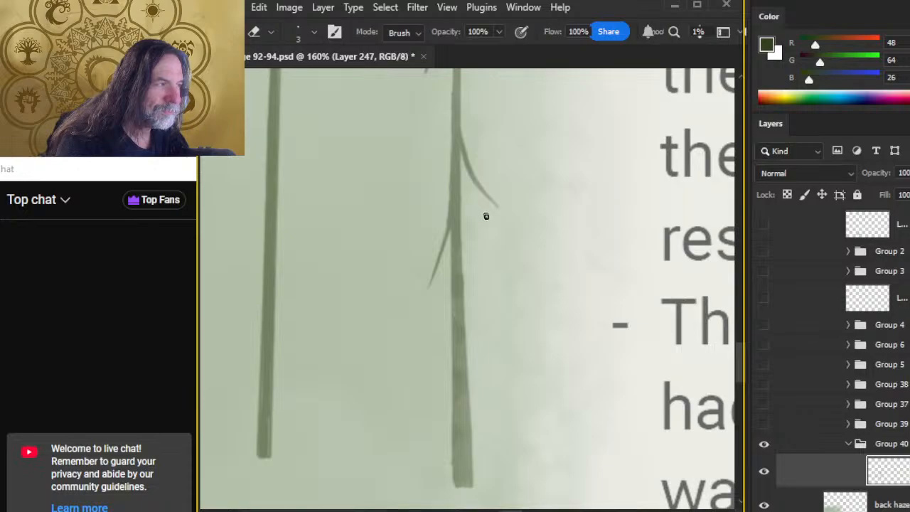
{"action": "key", "text": "b"}
{"action": "left_click_drag", "start_coordinate": [446, 210], "coordinate": [450, 203]}
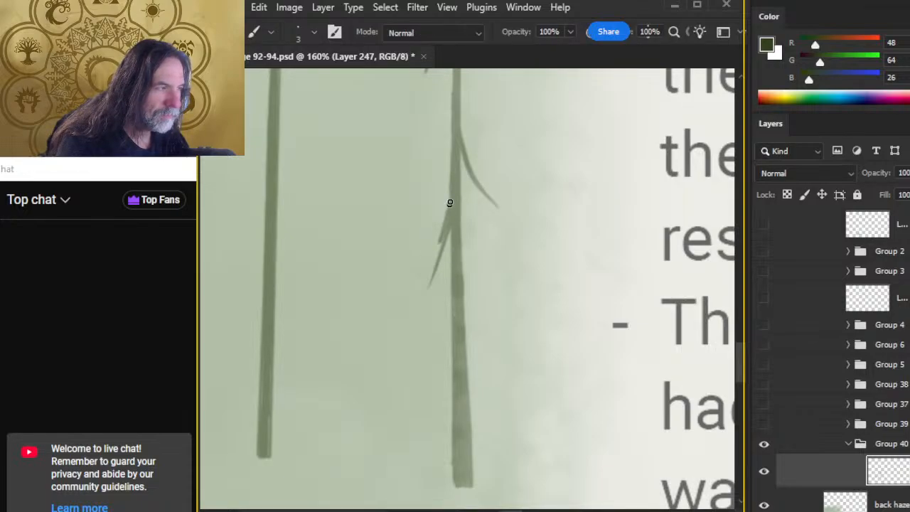
{"action": "key", "text": "e"}
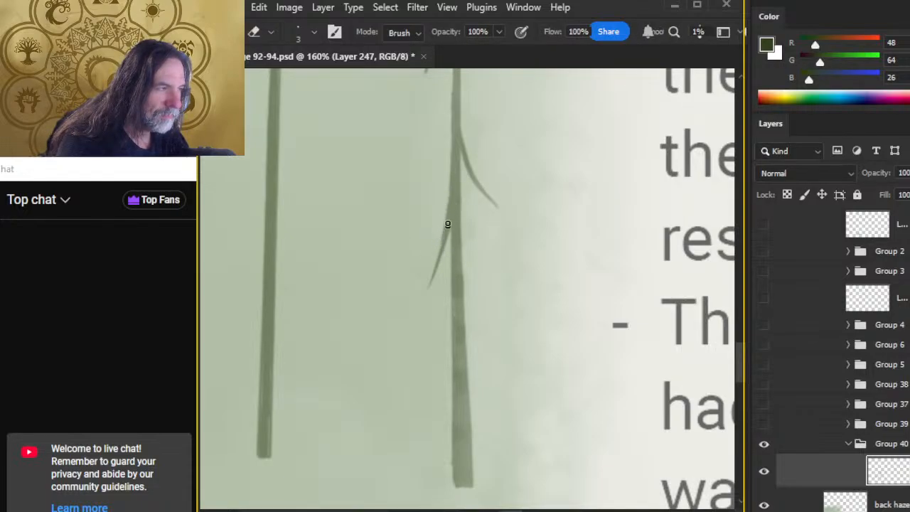
Thicken the lower-left branch of the rightmost trunk with the Brush and refine its tip with the Eraser
{"action": "key", "text": "b"}
{"action": "key", "text": "e"}
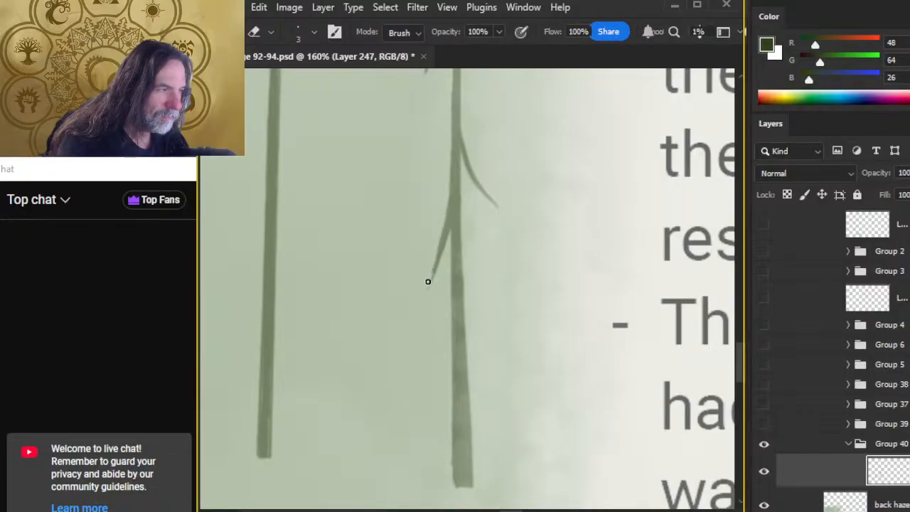
{"action": "key", "text": "z"}
{"action": "scroll", "coordinate": [386, 270], "scroll_direction": "down", "scroll_amount": 5}
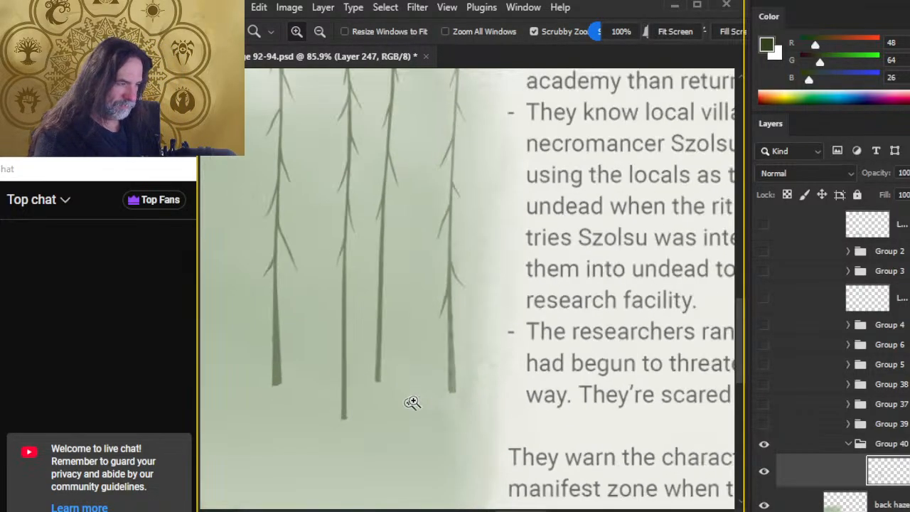
{"action": "scroll", "coordinate": [436, 417], "scroll_direction": "down", "scroll_amount": 2}
{"action": "left_click_drag", "start_coordinate": [402, 436], "coordinate": [528, 274]}
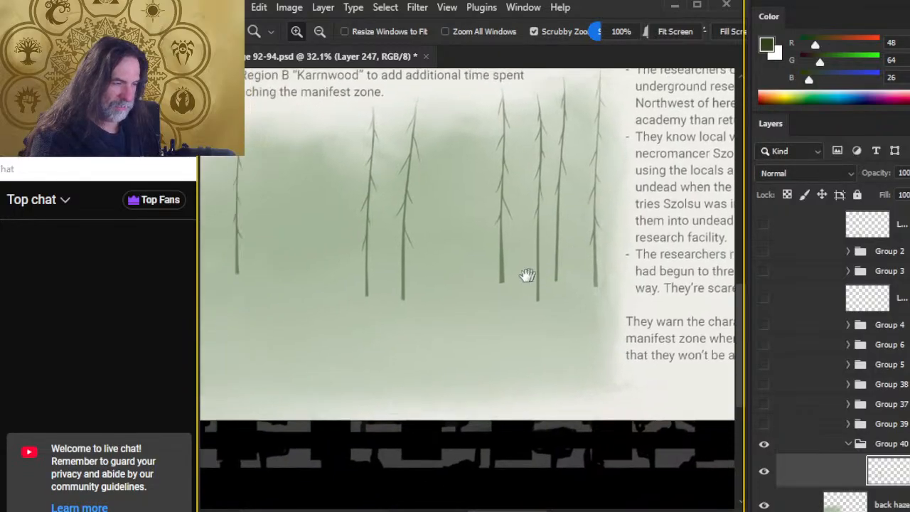
{"action": "mouse_move", "coordinate": [436, 320]}
{"action": "left_mouse_down"}
{"action": "mouse_move", "coordinate": [542, 285]}
{"action": "mouse_move", "coordinate": [575, 303]}
{"action": "mouse_move", "coordinate": [433, 303]}
{"action": "left_mouse_up"}
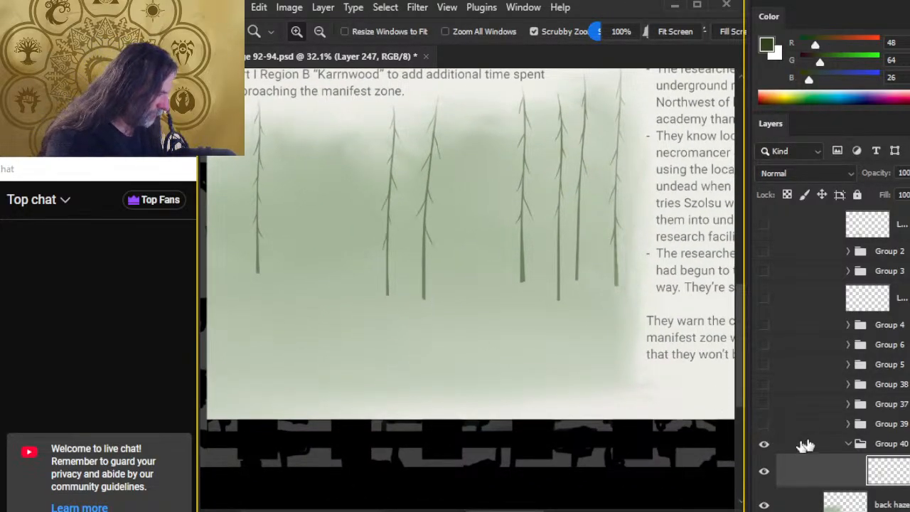
Collapse Group 40 and make all the hidden forest layers and groups visible again, including Group 1
{"action": "left_click", "coordinate": [849, 444]}
{"action": "left_click_drag", "start_coordinate": [763, 432], "coordinate": [763, 227]}
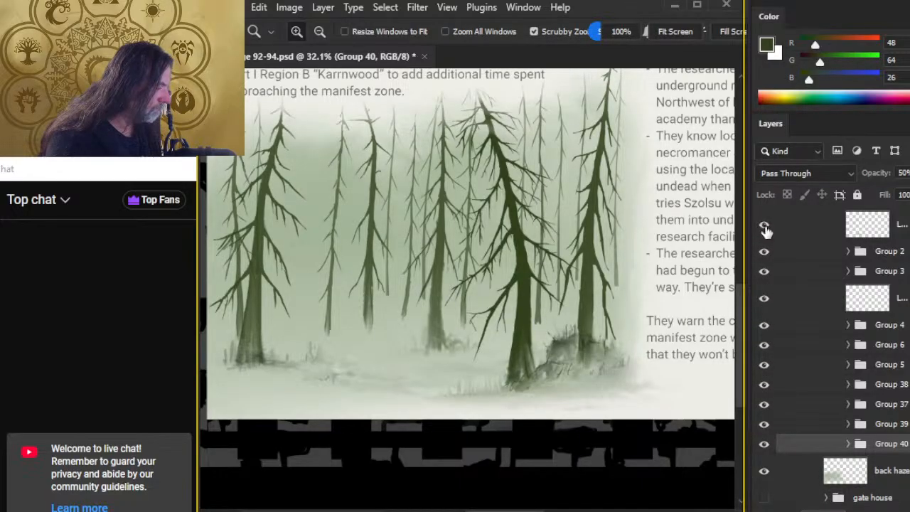
{"action": "scroll", "coordinate": [782, 284], "scroll_direction": "up", "scroll_amount": 2}
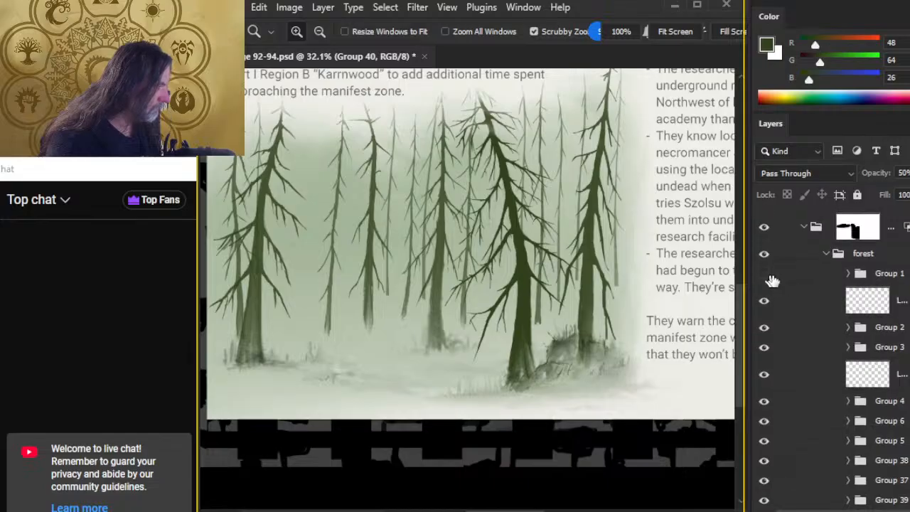
{"action": "left_click", "coordinate": [764, 273]}
{"action": "left_click_drag", "start_coordinate": [593, 338], "coordinate": [557, 352]}
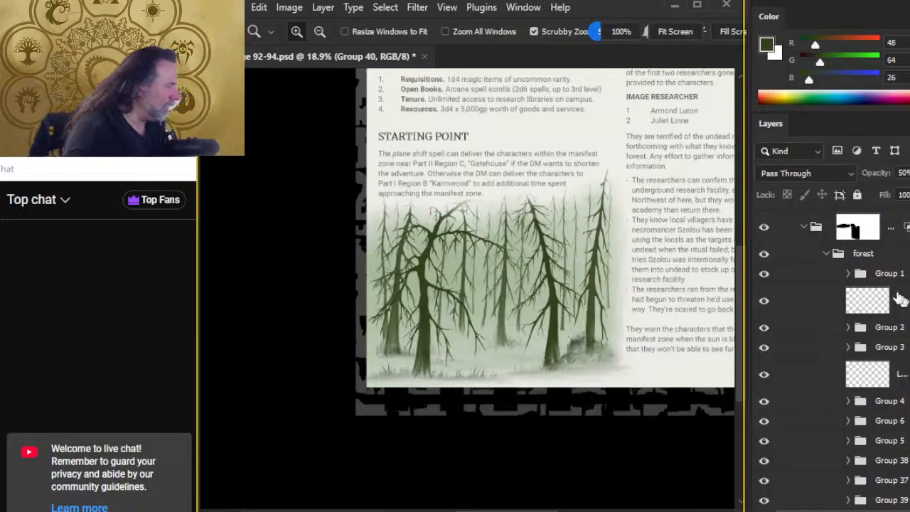
Duplicate all ten tree groups in the forest folder, Group 1 through Group 40, without the loose layers between them
{"action": "left_click", "coordinate": [823, 275], "text": "ctrl"}
{"action": "left_click", "coordinate": [826, 328], "text": "ctrl"}
{"action": "left_click", "coordinate": [827, 347], "text": "ctrl"}
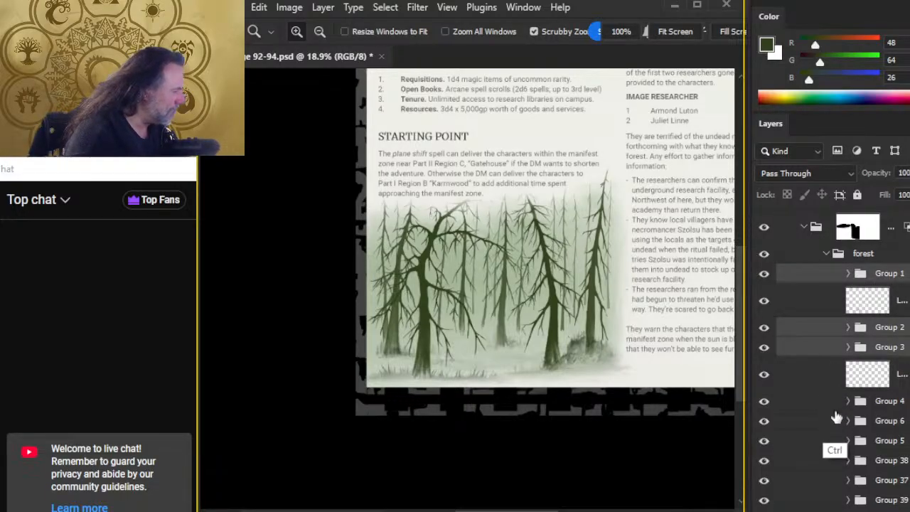
{"action": "left_click", "coordinate": [824, 409], "text": "ctrl"}
{"action": "scroll", "coordinate": [825, 409], "scroll_direction": "down", "scroll_amount": 3}
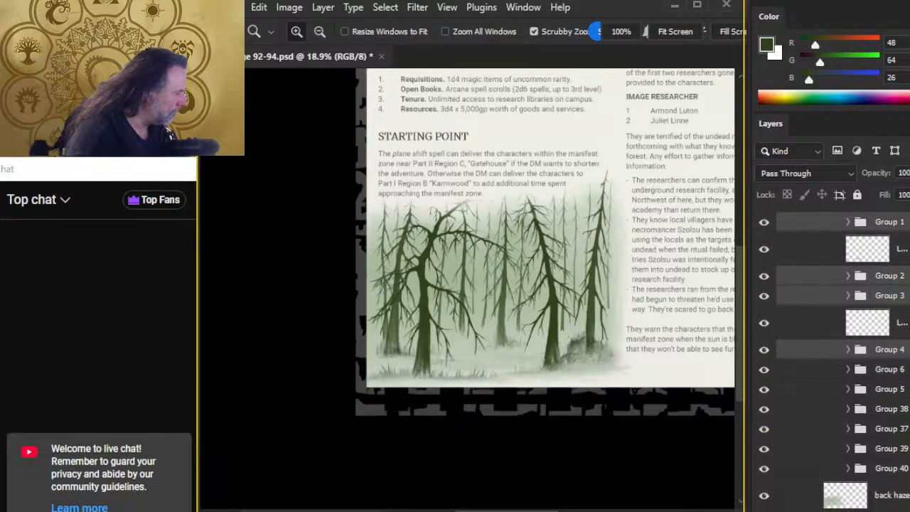
{"action": "left_click", "coordinate": [822, 392], "text": "ctrl+shift"}
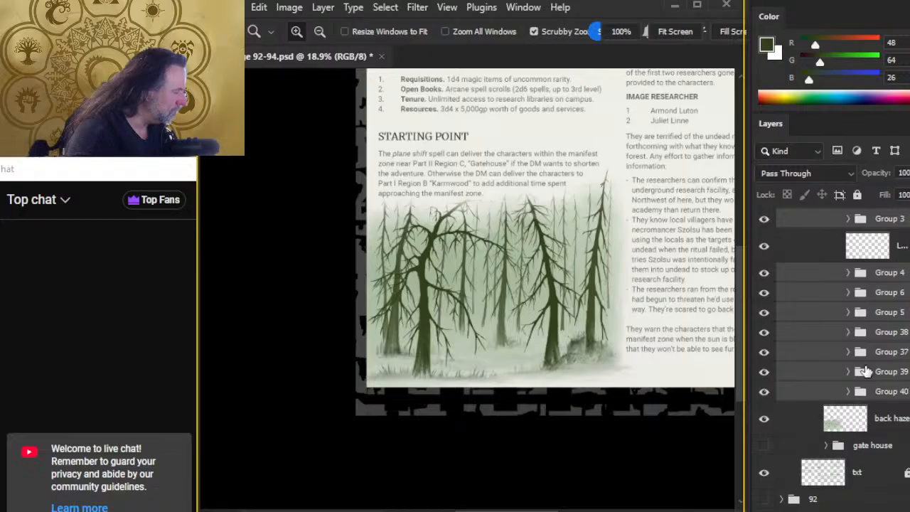
{"action": "right_click", "coordinate": [822, 332]}
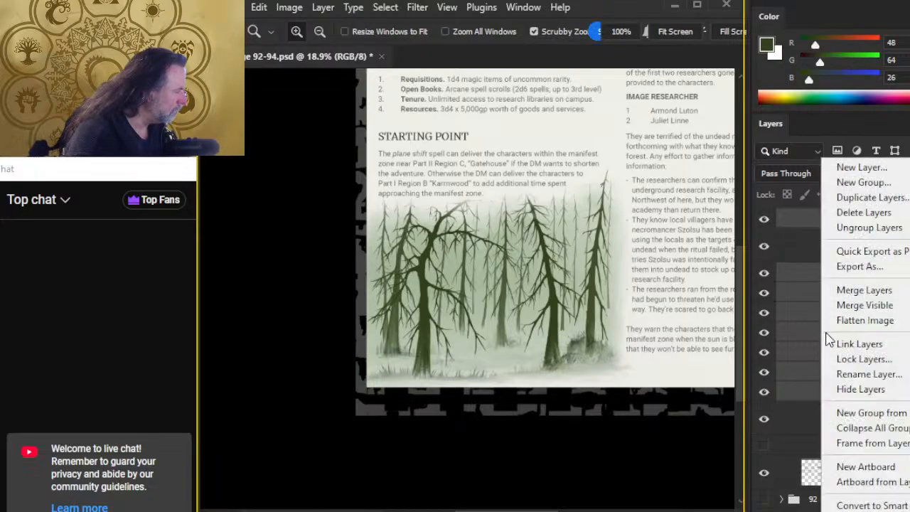
{"action": "left_click", "coordinate": [880, 197]}
{"action": "key", "text": "Return"}
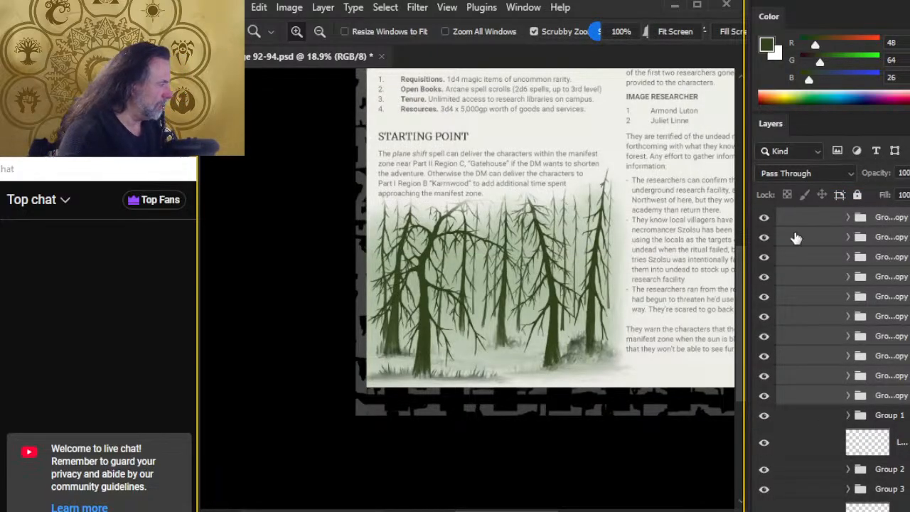
Merge the duplicated tree groups into one layer and place it between the forest group and the back haze layer
{"action": "right_click", "coordinate": [830, 268]}
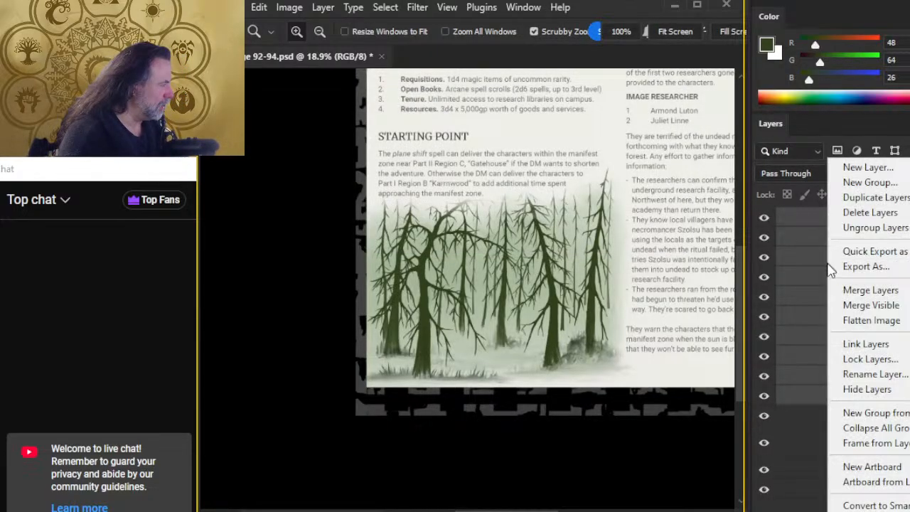
{"action": "left_click", "coordinate": [883, 292]}
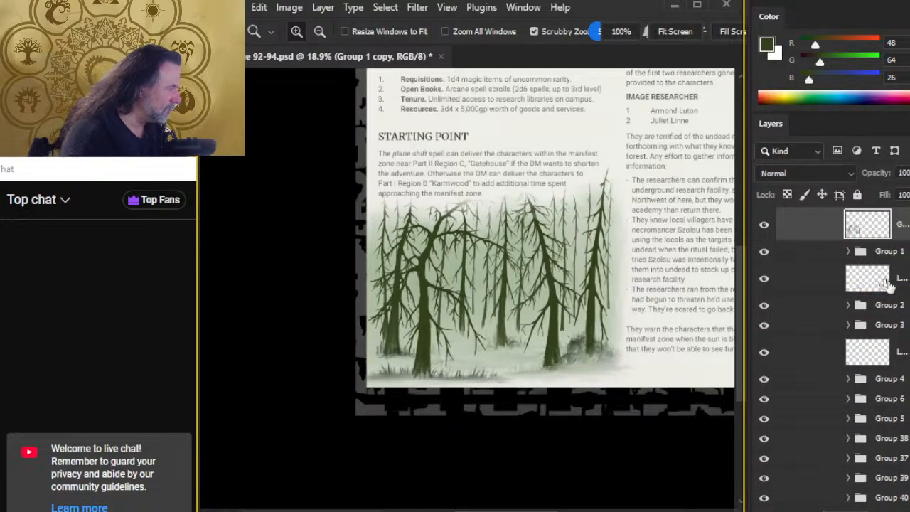
{"action": "scroll", "coordinate": [825, 284], "scroll_direction": "up", "scroll_amount": 1}
{"action": "left_click_drag", "start_coordinate": [822, 270], "coordinate": [824, 257]}
{"action": "scroll", "coordinate": [821, 327], "scroll_direction": "up", "scroll_amount": 2}
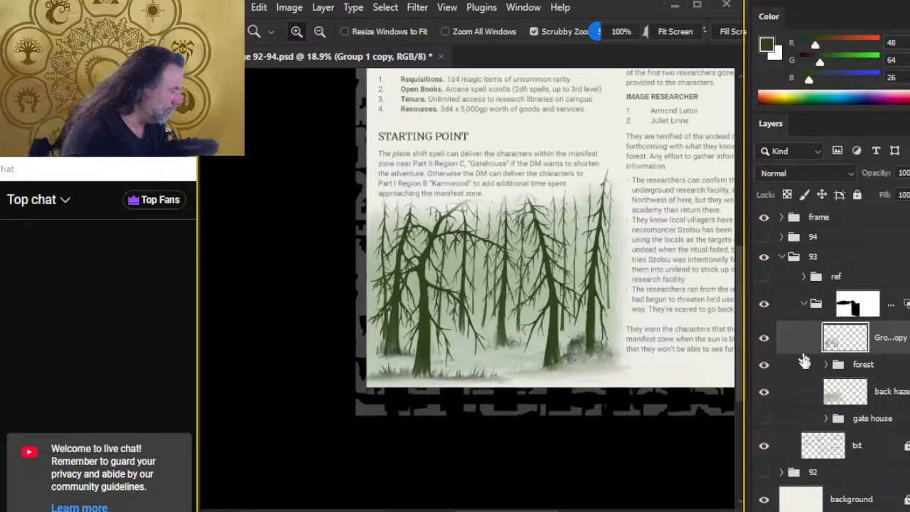
{"action": "left_click_drag", "start_coordinate": [805, 340], "coordinate": [810, 378]}
Sample the pale green haze colour from between the trees and load the merged tree layer's outline as a selection
{"action": "left_click", "coordinate": [823, 393]}
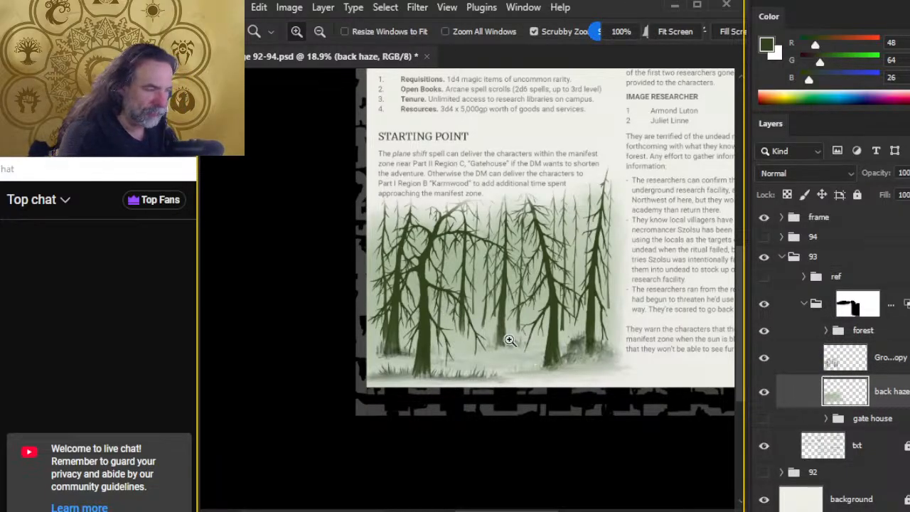
{"action": "left_click_drag", "start_coordinate": [512, 325], "coordinate": [574, 349]}
{"action": "key", "text": "b"}
{"action": "left_click", "coordinate": [550, 278], "text": "alt"}
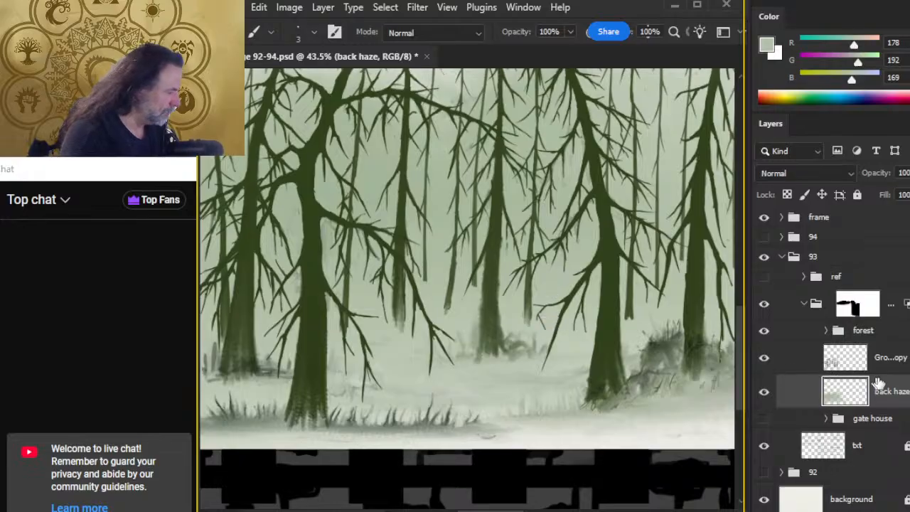
{"action": "left_click", "coordinate": [846, 363], "text": "ctrl"}
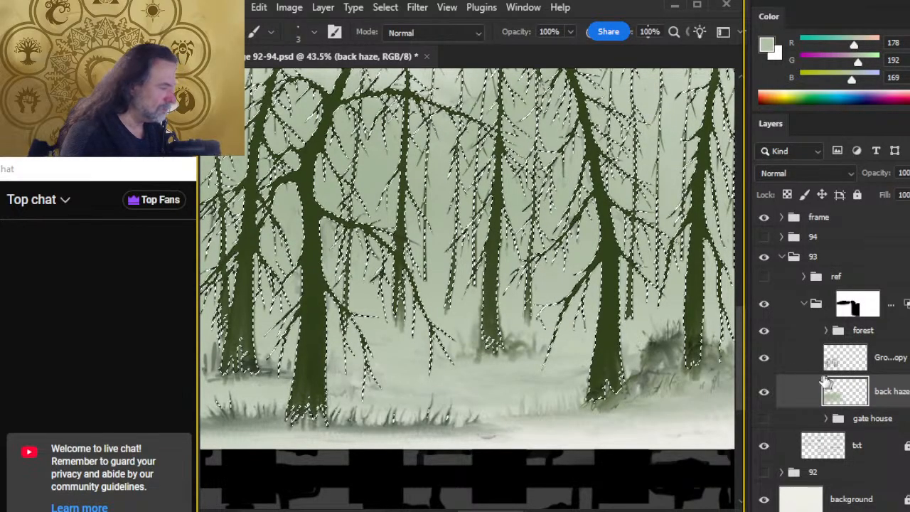
Paint the selected tree silhouettes on the merged copy with the sampled haze colour, using a 900 px brush
{"action": "key", "text": "z"}
{"action": "left_click_drag", "start_coordinate": [650, 358], "coordinate": [582, 350]}
{"action": "key", "text": "b"}
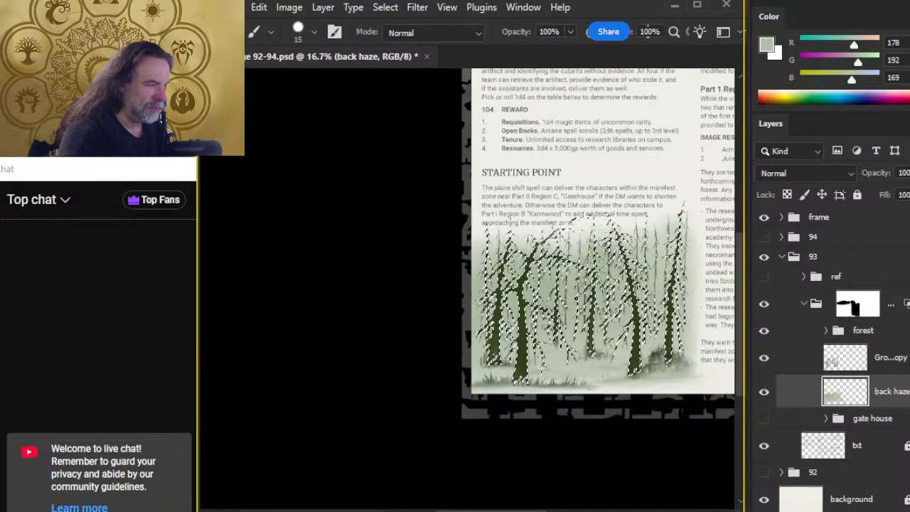
{"action": "key", "text": "bracketright"}
{"action": "key", "text": "bracketright"}
{"action": "key", "text": "bracketright"}
{"action": "key", "text": "bracketright"}
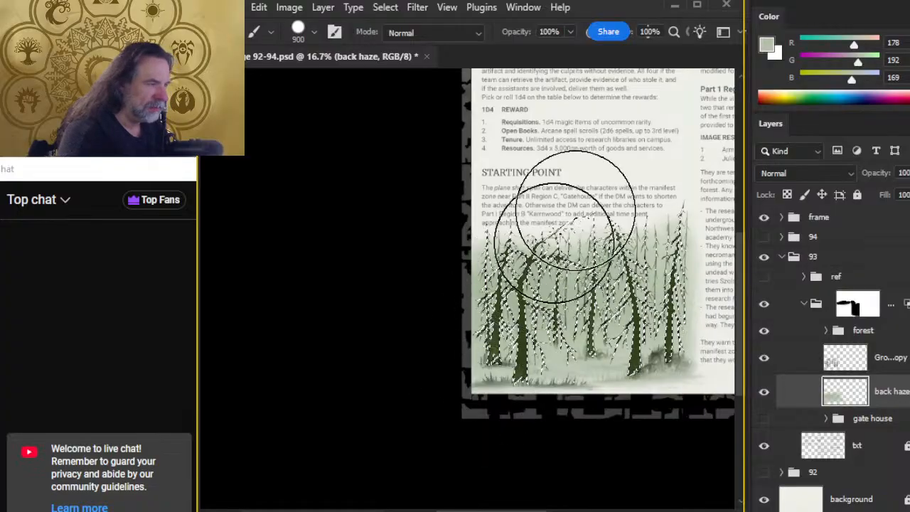
{"action": "left_click", "coordinate": [825, 360]}
{"action": "mouse_move", "coordinate": [604, 398]}
{"action": "left_mouse_down"}
{"action": "mouse_move", "coordinate": [609, 356]}
{"action": "mouse_move", "coordinate": [695, 403]}
{"action": "mouse_move", "coordinate": [652, 423]}
{"action": "mouse_move", "coordinate": [705, 459]}
{"action": "mouse_move", "coordinate": [675, 398]}
{"action": "left_mouse_up"}
{"action": "key", "text": "ctrl+z"}
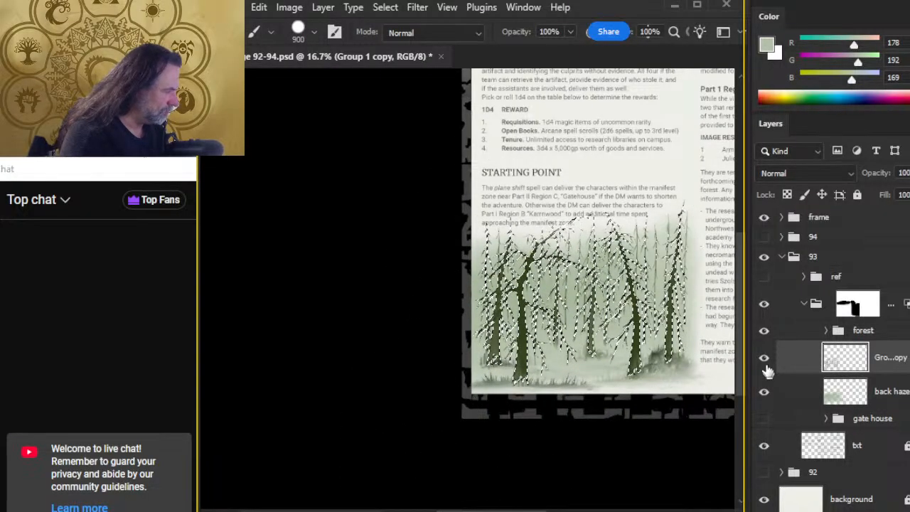
Clear the selection and compare the haze-coloured silhouettes with the forest group hidden and shown
{"action": "left_click", "coordinate": [765, 330]}
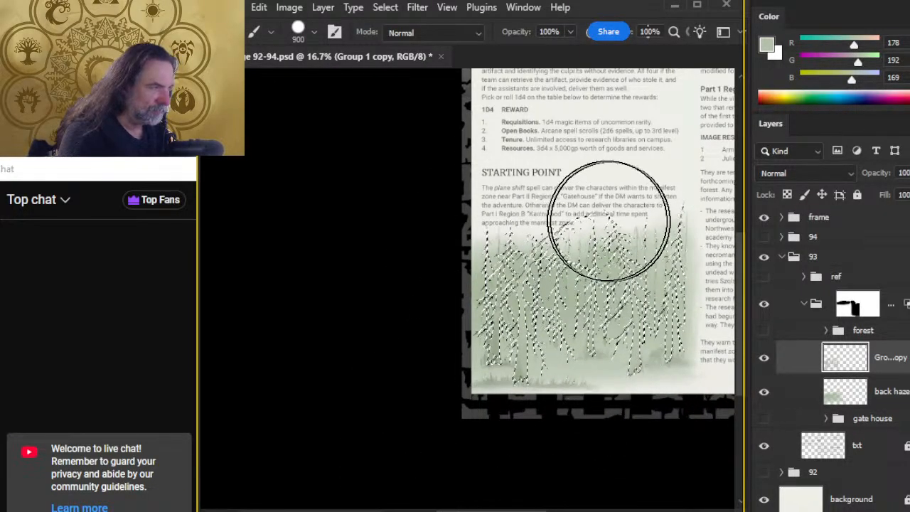
{"action": "key", "text": "l"}
{"action": "key", "text": "ctrl+d"}
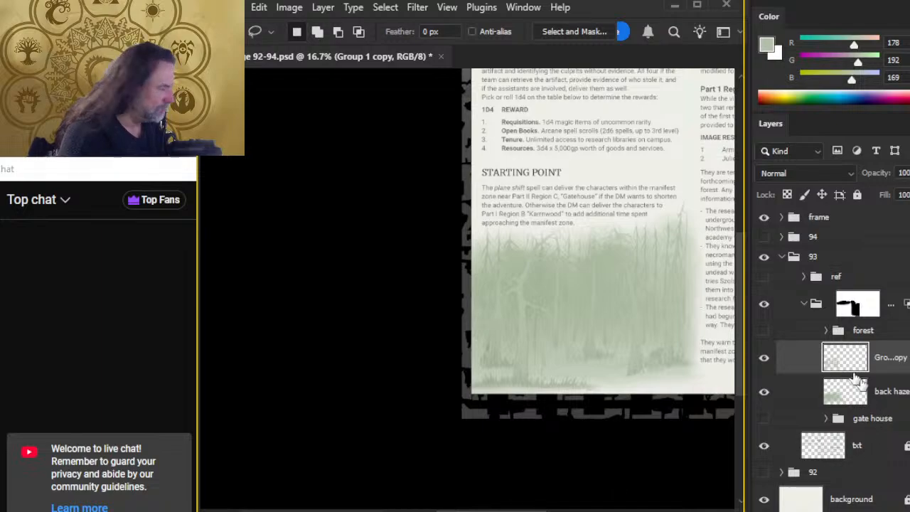
{"action": "left_click", "coordinate": [765, 331]}
{"action": "key", "text": "ctrl+space"}
{"action": "left_click_drag", "start_coordinate": [590, 274], "coordinate": [655, 275]}
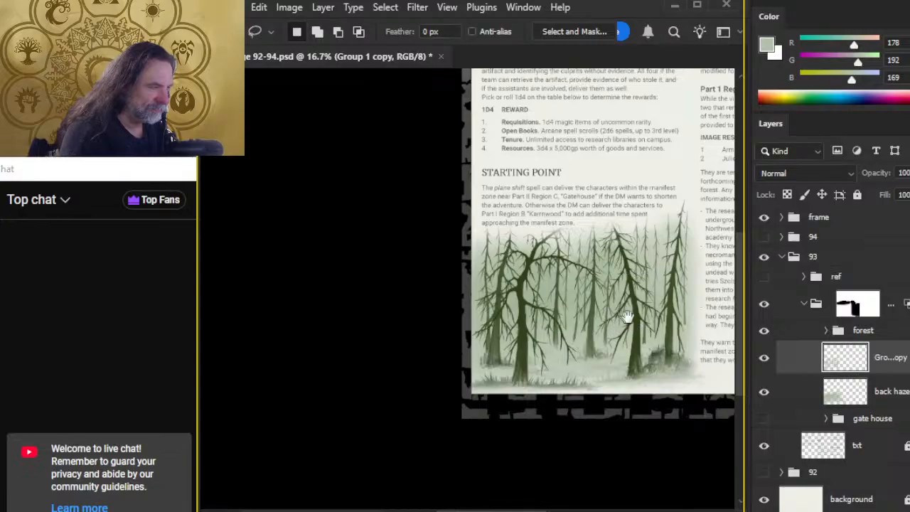
{"action": "left_click_drag", "start_coordinate": [608, 316], "coordinate": [584, 308]}
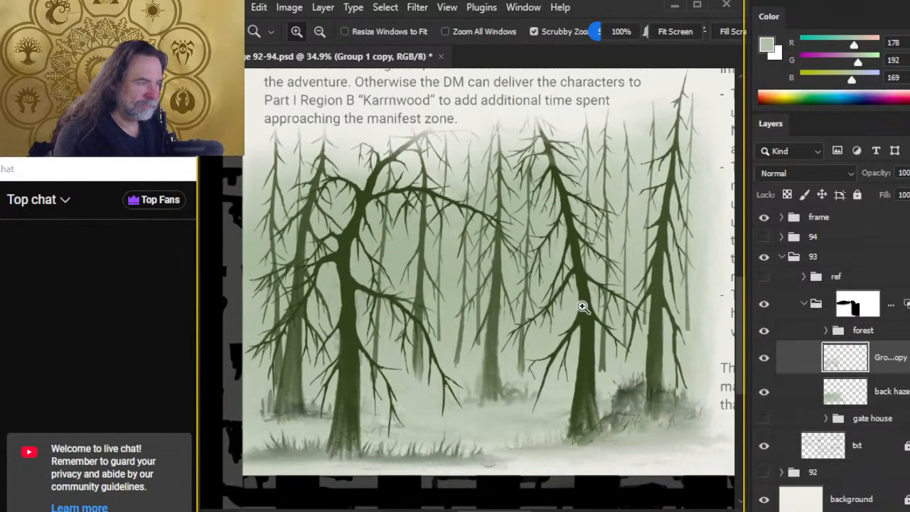
Identify the farthest background trees in Group 40 by toggling its visibility, and set the group's opacity to 25%
{"action": "left_click", "coordinate": [826, 331]}
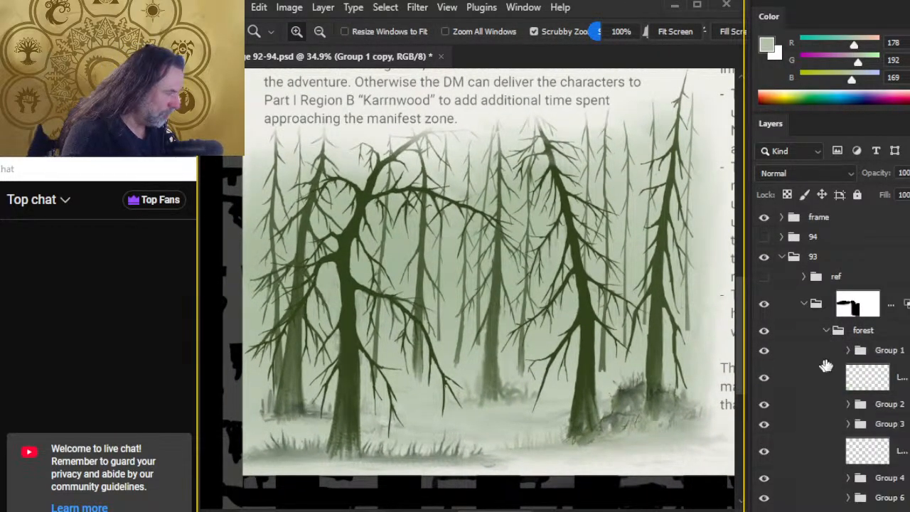
{"action": "scroll", "coordinate": [880, 399], "scroll_direction": "down", "scroll_amount": 8}
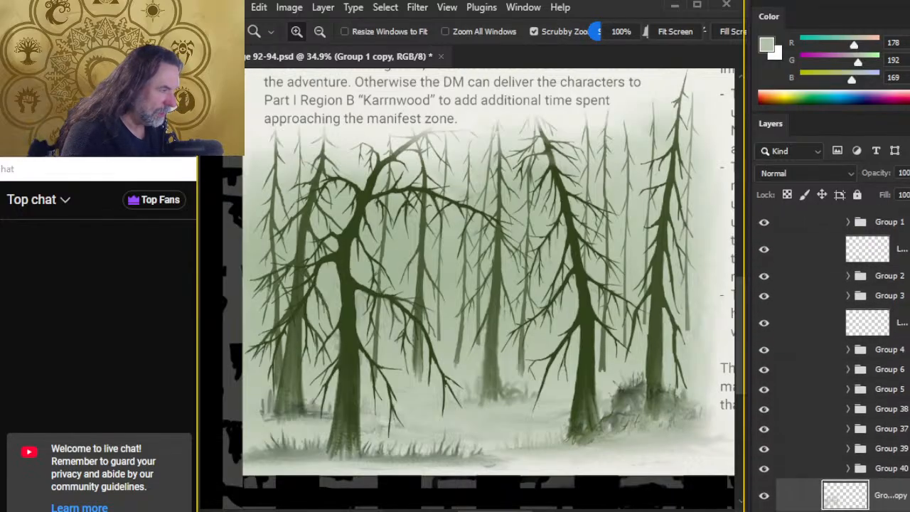
{"action": "left_click", "coordinate": [763, 404]}
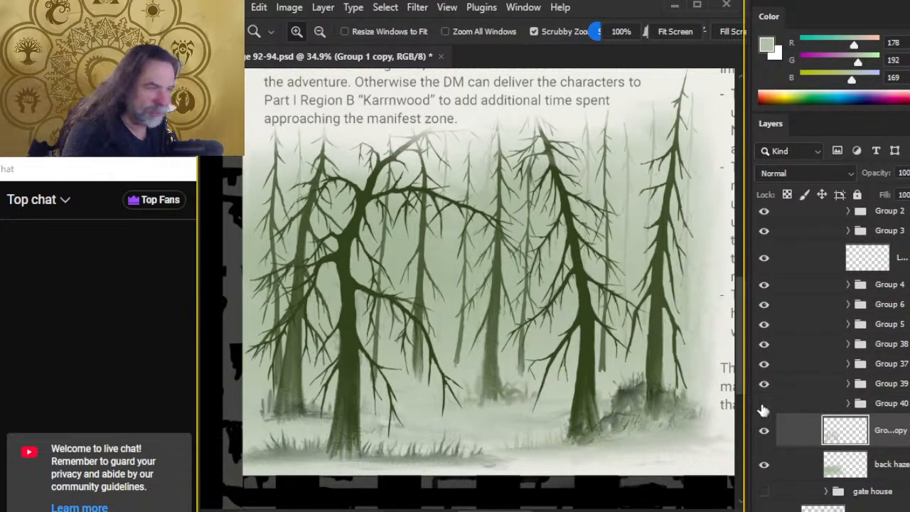
{"action": "left_click", "coordinate": [763, 404]}
{"action": "left_click", "coordinate": [794, 403]}
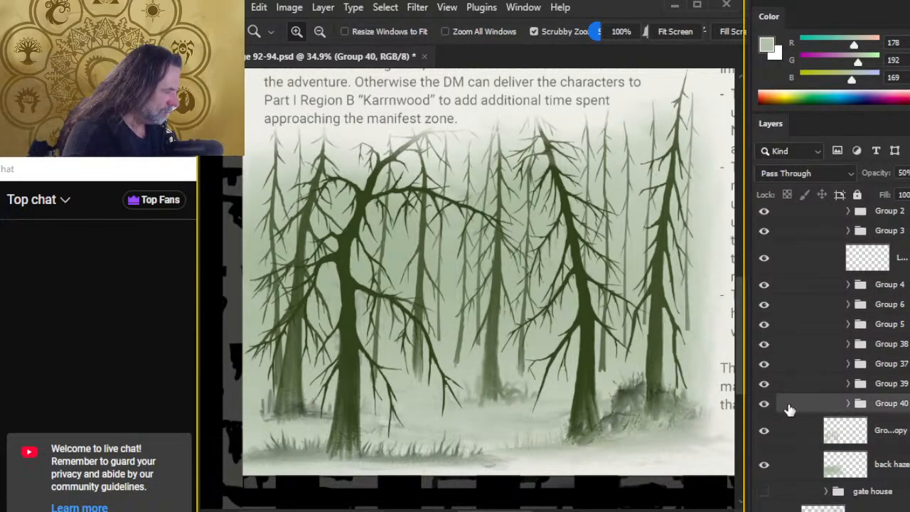
{"action": "left_click", "coordinate": [907, 172]}
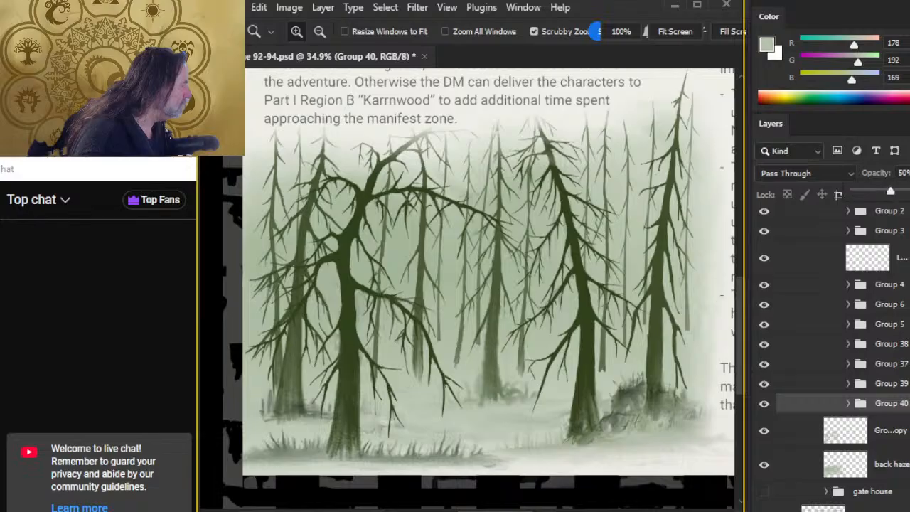
{"action": "left_click_drag", "start_coordinate": [890, 193], "coordinate": [873, 194]}
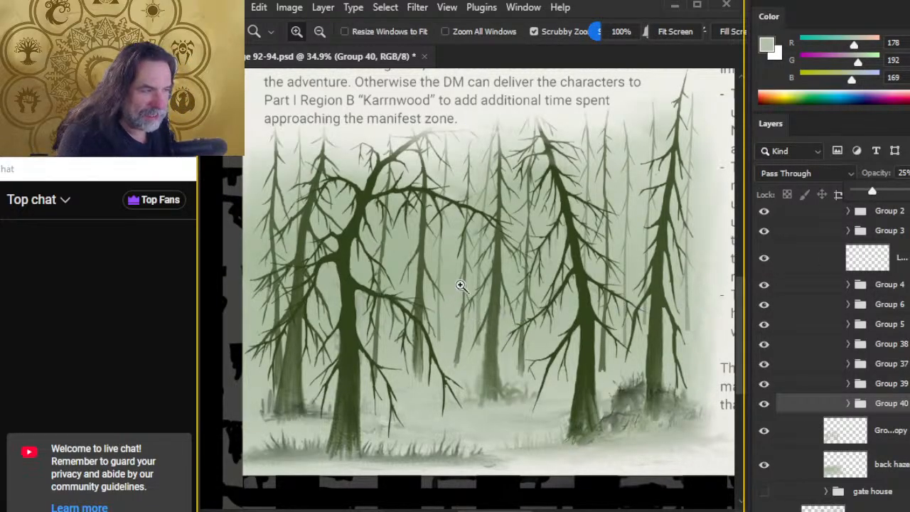
{"action": "left_click_drag", "start_coordinate": [435, 264], "coordinate": [465, 256]}
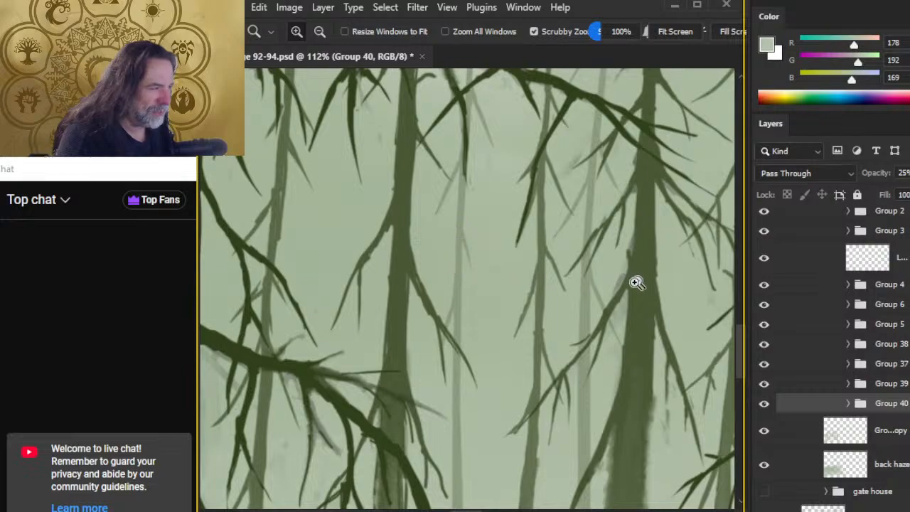
{"action": "left_click_drag", "start_coordinate": [587, 317], "coordinate": [519, 318]}
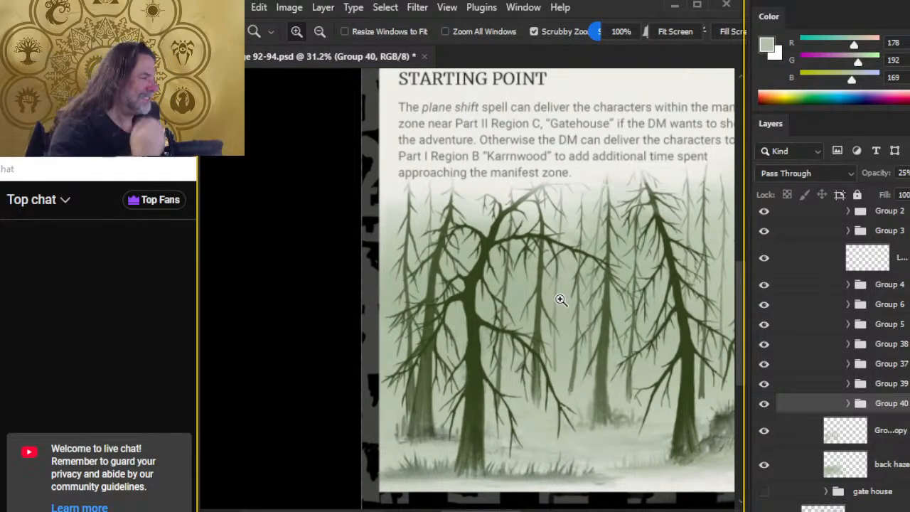
{"action": "scroll", "coordinate": [904, 416], "scroll_direction": "up", "scroll_amount": 1}
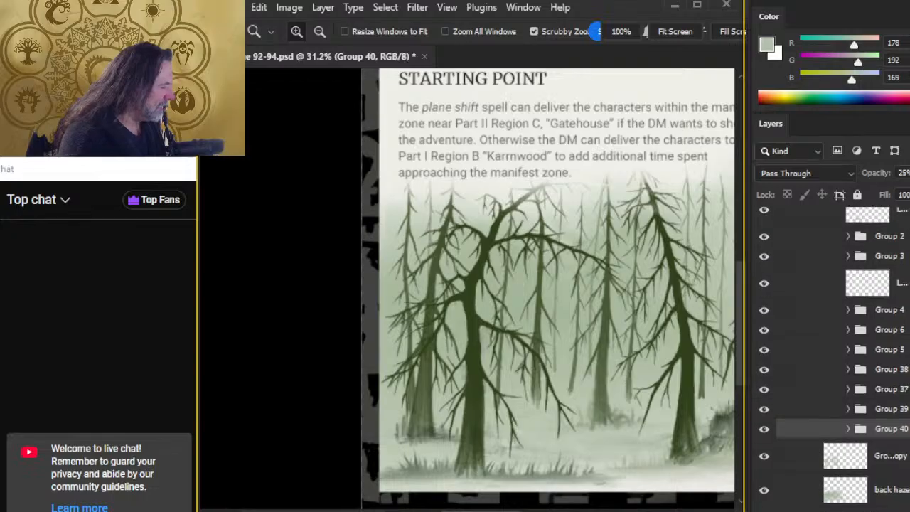
{"action": "scroll", "coordinate": [814, 234], "scroll_direction": "up", "scroll_amount": 2}
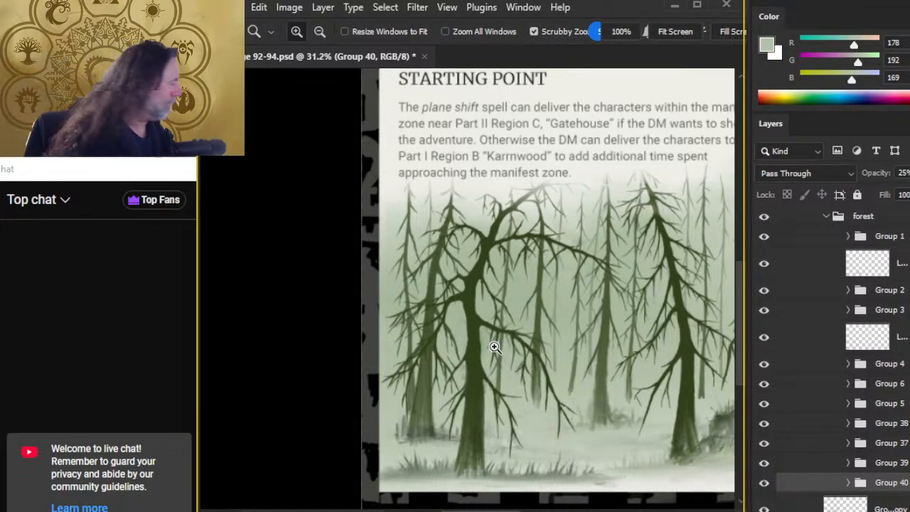
Lower the opacity of Group 39, the second-farthest row of background trees, to fade it into the haze
{"action": "left_click", "coordinate": [893, 442]}
{"action": "left_click", "coordinate": [888, 462]}
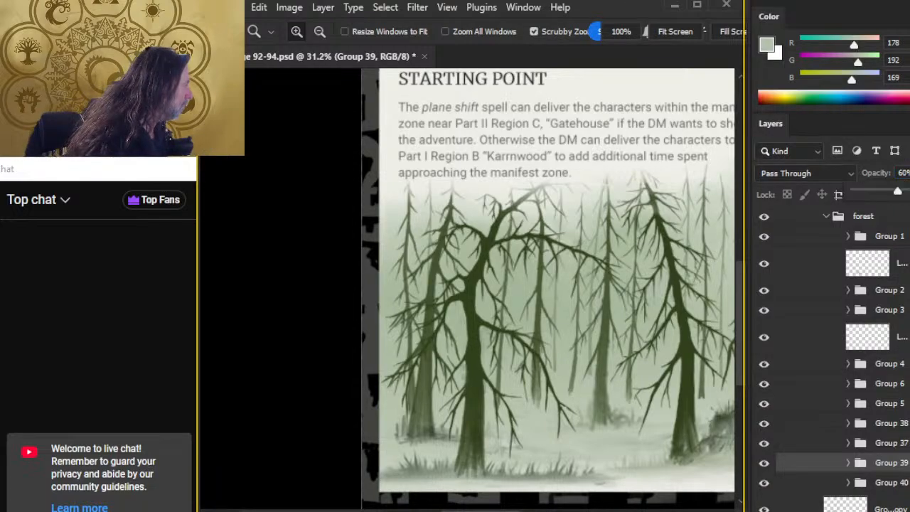
{"action": "left_click", "coordinate": [909, 173]}
{"action": "left_click_drag", "start_coordinate": [898, 192], "coordinate": [877, 191]}
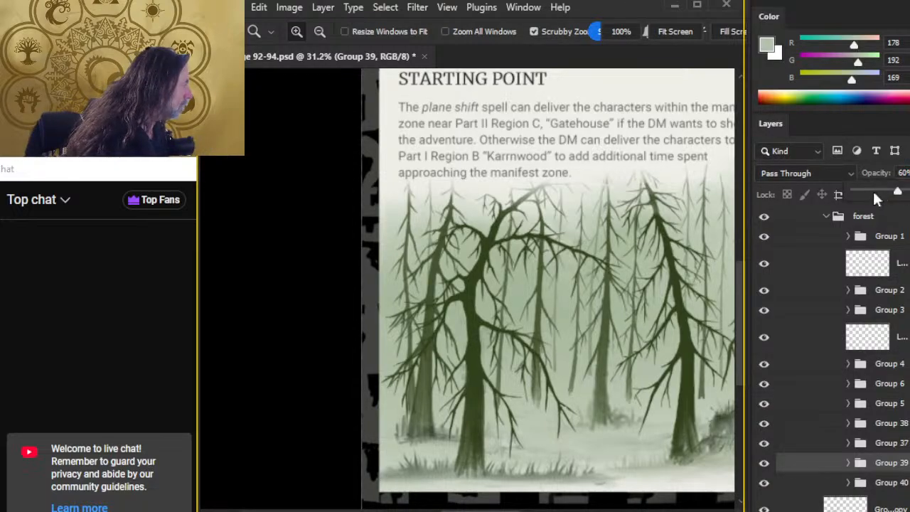
Set the opacity of Group 37 to 41% and the opacity of Group 38 to 49%
{"action": "left_click", "coordinate": [822, 442]}
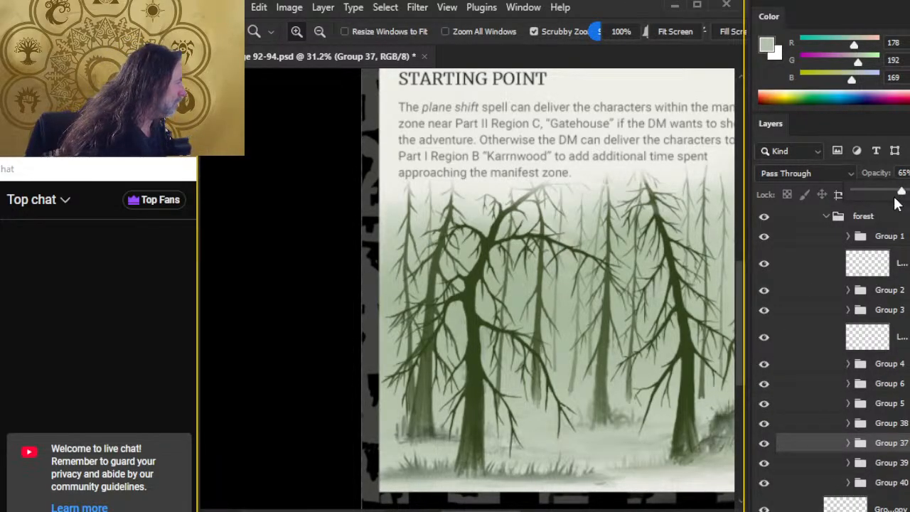
{"action": "left_click_drag", "start_coordinate": [900, 192], "coordinate": [885, 196]}
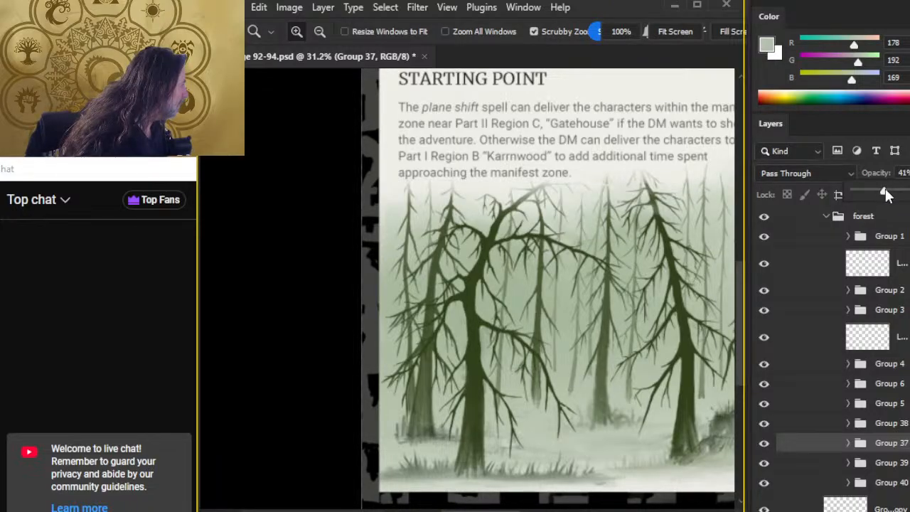
{"action": "left_click", "coordinate": [819, 424]}
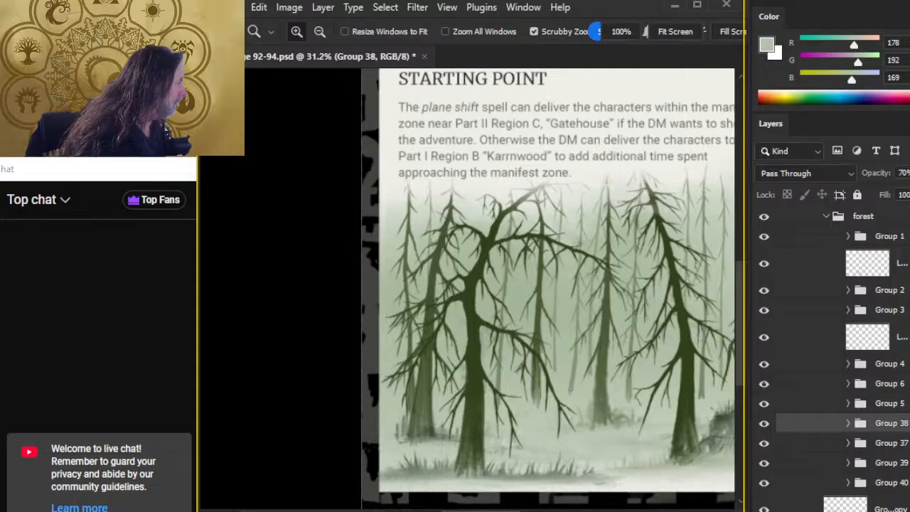
{"action": "left_click", "coordinate": [909, 172]}
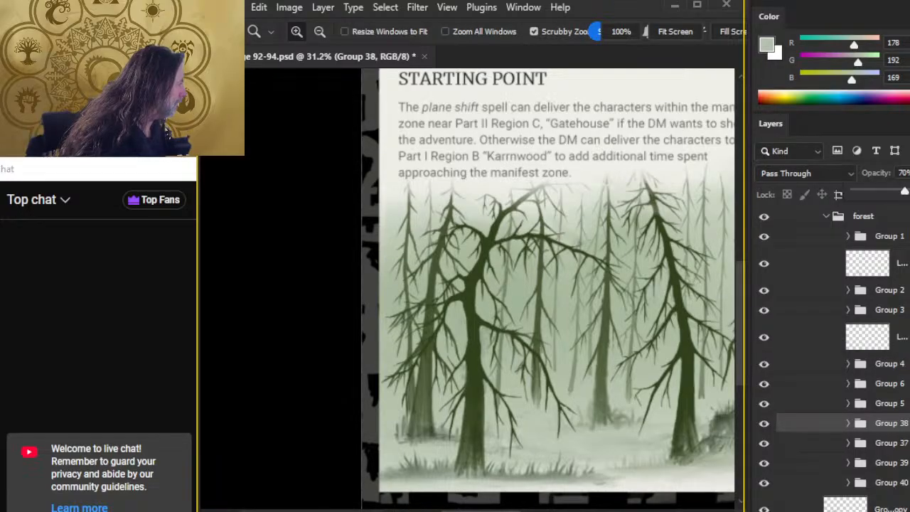
{"action": "left_click", "coordinate": [886, 192]}
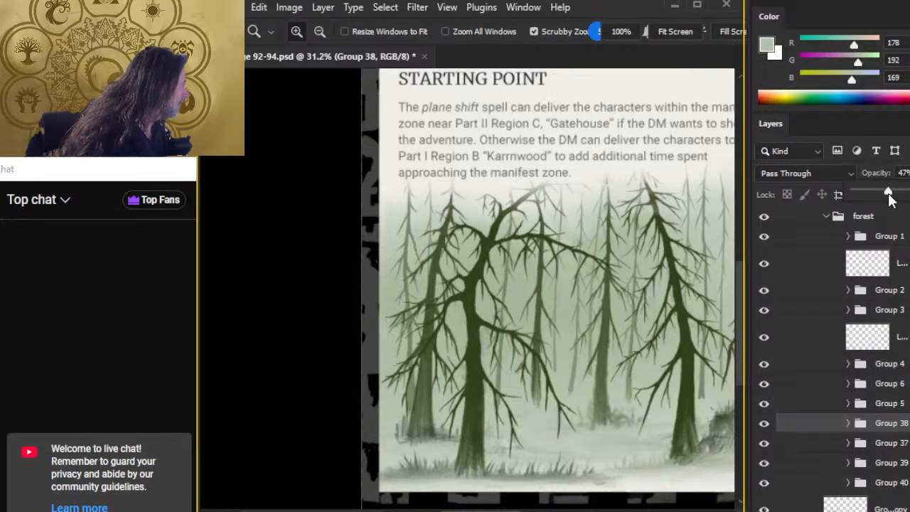
{"action": "left_click_drag", "start_coordinate": [889, 193], "coordinate": [890, 193]}
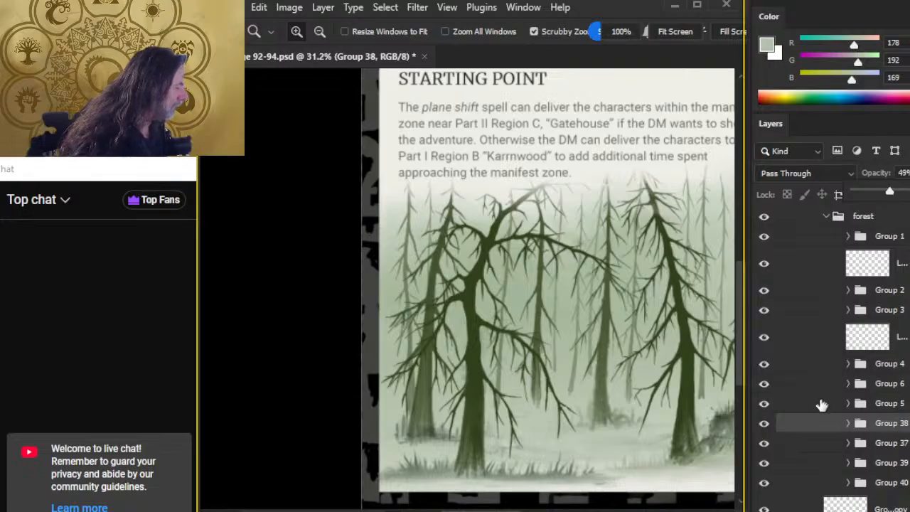
Set the opacity of the Group 5 trees to 57%
{"action": "left_click", "coordinate": [820, 407]}
{"action": "left_click", "coordinate": [819, 407]}
{"action": "left_click", "coordinate": [904, 173]}
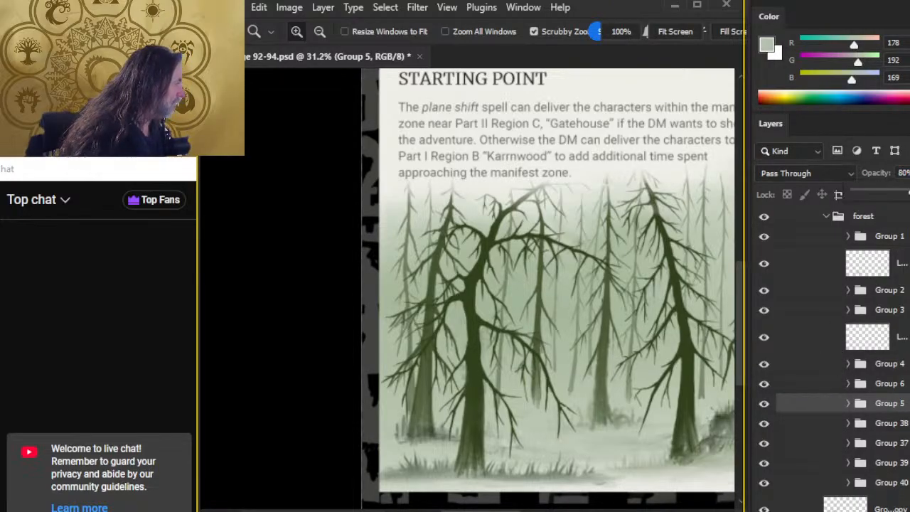
{"action": "mouse_move", "coordinate": [899, 193]}
{"action": "left_mouse_down"}
{"action": "mouse_move", "coordinate": [887, 193]}
{"action": "mouse_move", "coordinate": [897, 196]}
{"action": "left_mouse_up"}
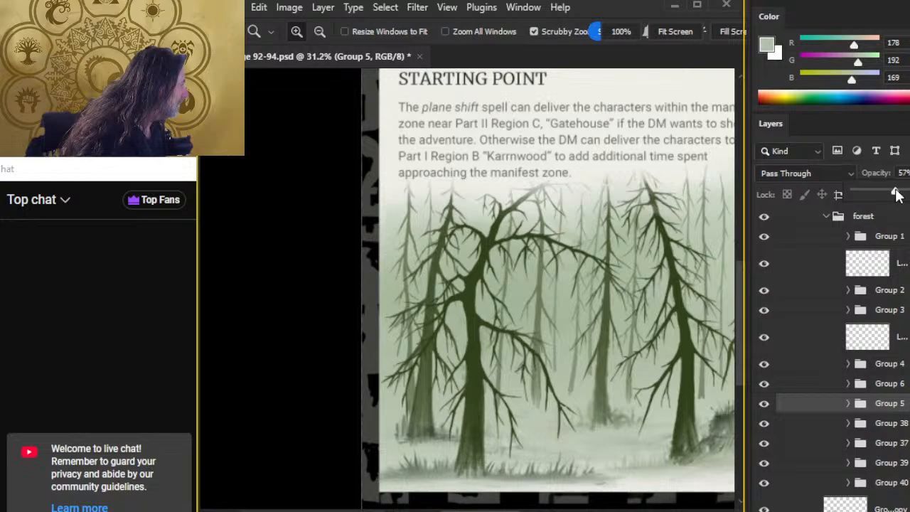
Set the opacity of the Group 6 trees to 65%
{"action": "left_click", "coordinate": [832, 381]}
{"action": "left_click", "coordinate": [830, 384]}
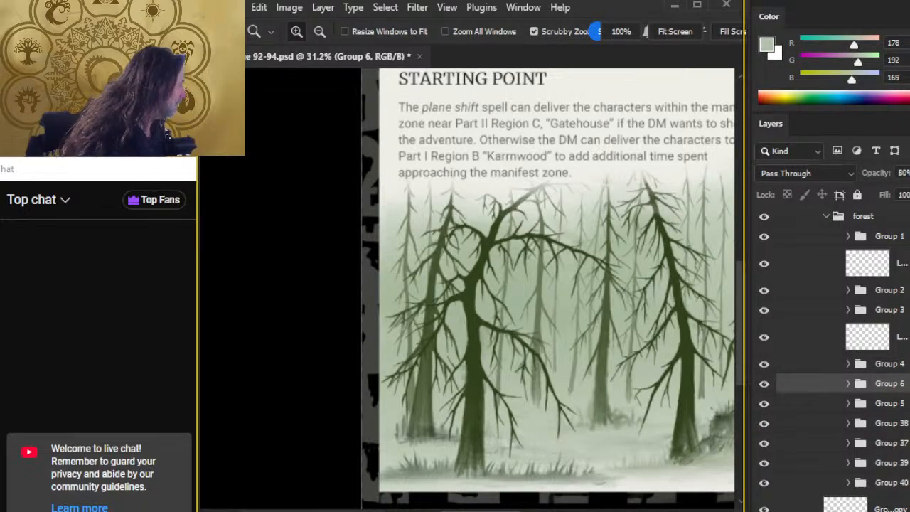
{"action": "left_click", "coordinate": [909, 174]}
{"action": "left_click", "coordinate": [891, 190]}
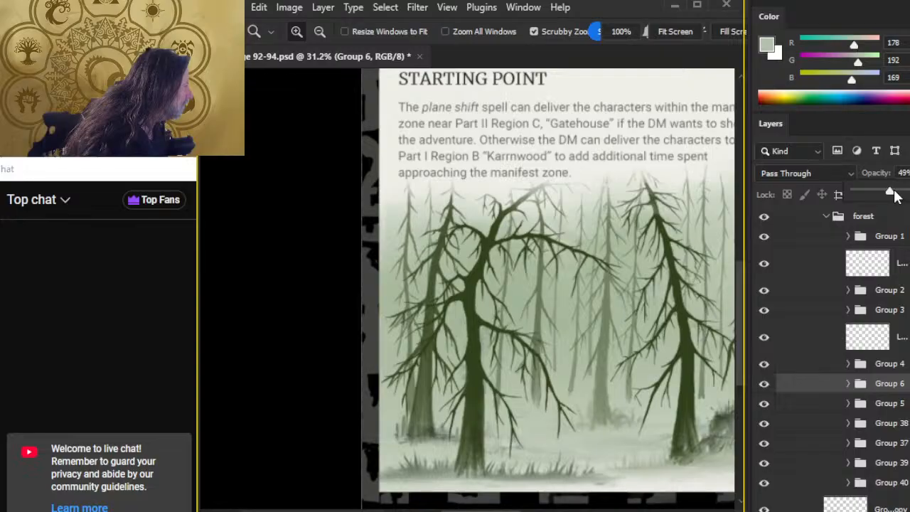
{"action": "left_click_drag", "start_coordinate": [895, 197], "coordinate": [902, 197]}
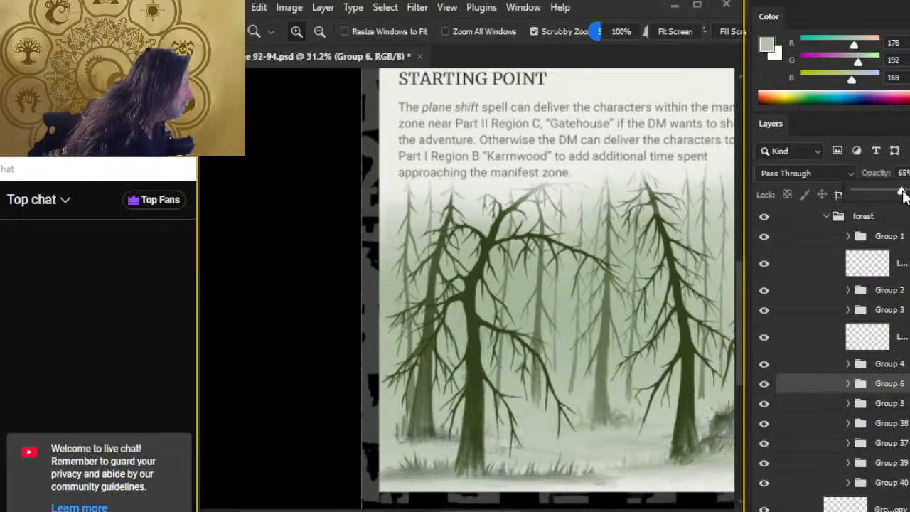
{"action": "key", "text": "Return"}
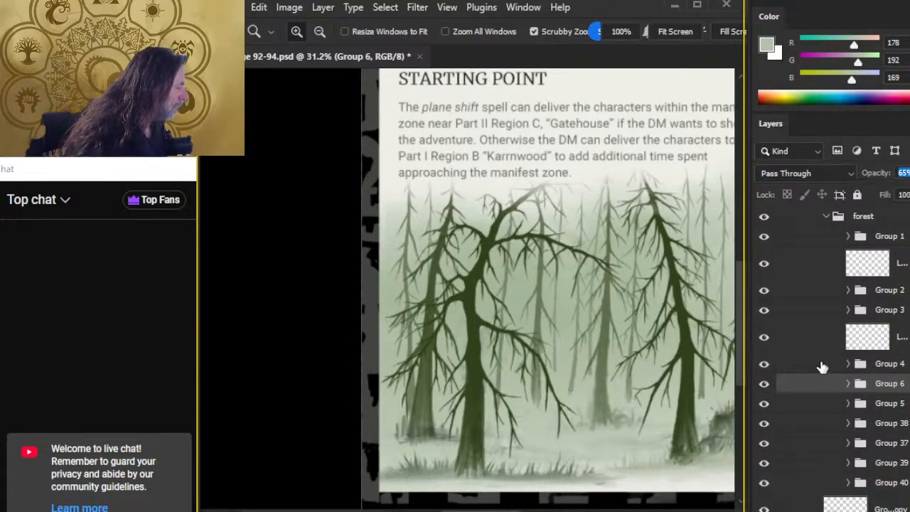
Set the opacity of Group 4 to 73% and the opacity of Group 3 to 81%
{"action": "left_click", "coordinate": [821, 364]}
{"action": "left_click", "coordinate": [907, 173]}
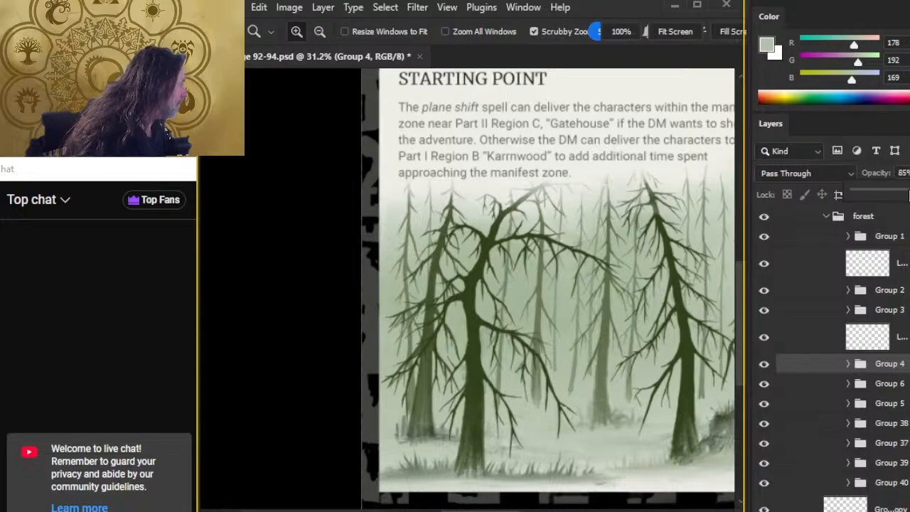
{"action": "left_click_drag", "start_coordinate": [909, 196], "coordinate": [908, 192]}
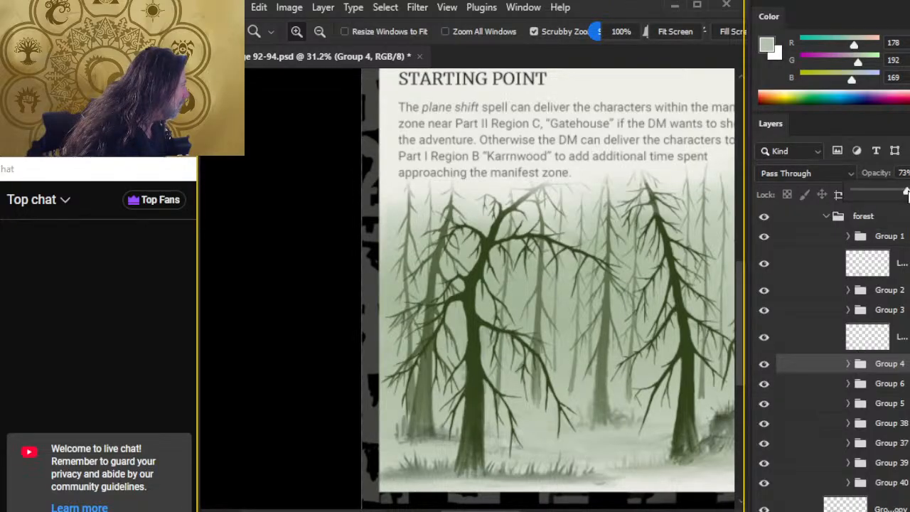
{"action": "left_click", "coordinate": [824, 313]}
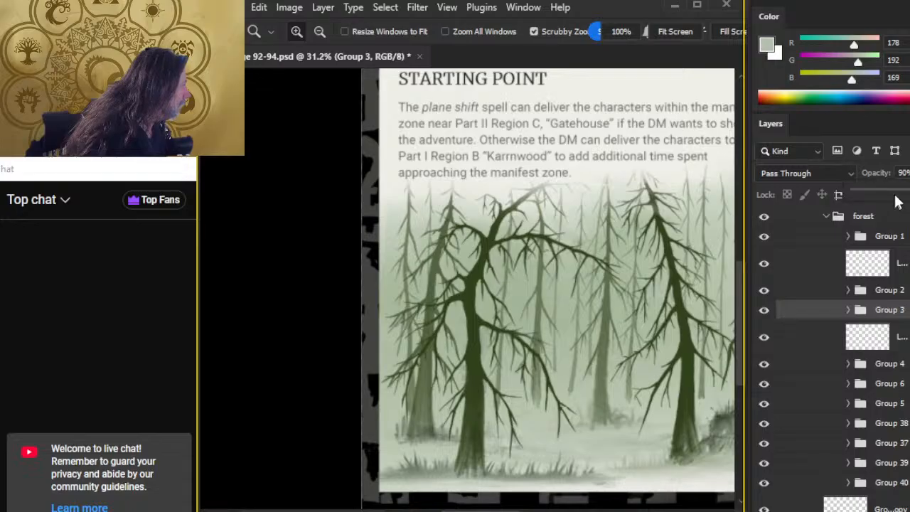
{"action": "left_click_drag", "start_coordinate": [896, 199], "coordinate": [908, 187]}
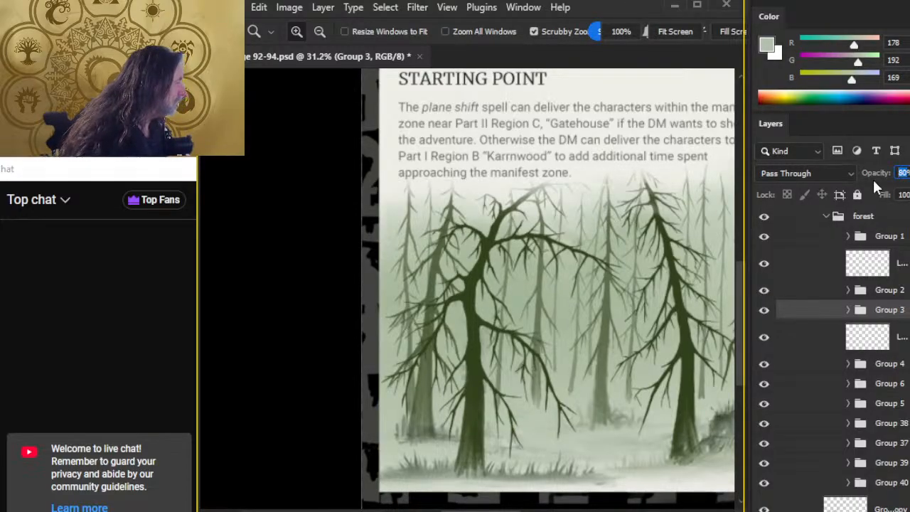
{"action": "type", "text": "81"}
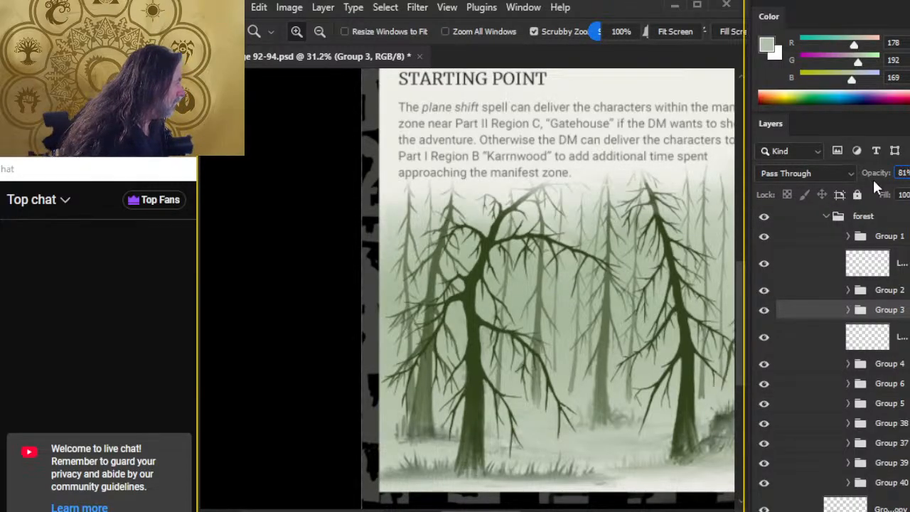
{"action": "key", "text": "Return"}
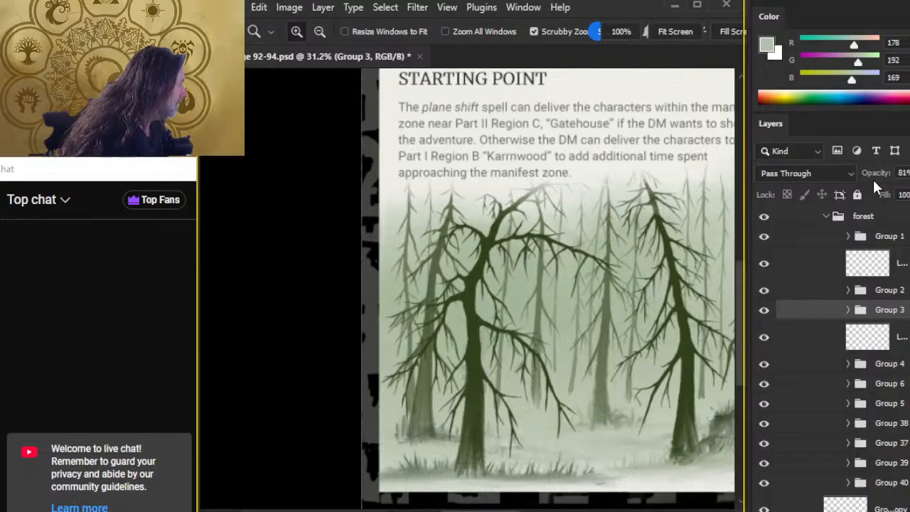
Try opacity values between 88% and 92% on Group 2 and settle on 90%
{"action": "left_click", "coordinate": [818, 291]}
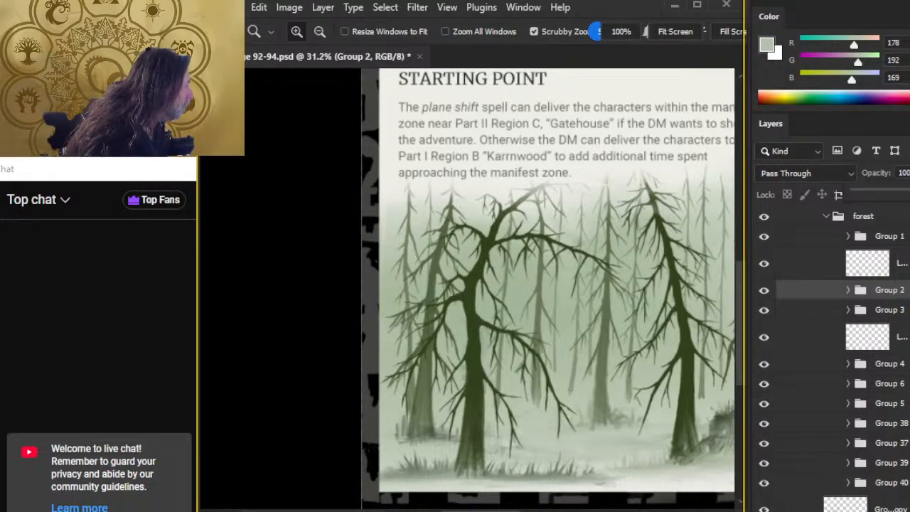
{"action": "key", "text": "8"}
{"action": "key", "text": "8"}
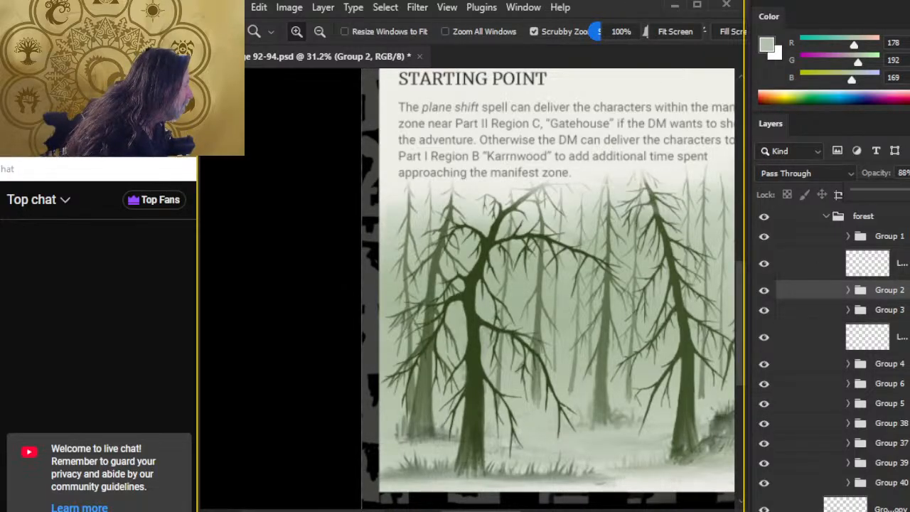
{"action": "key", "text": "9"}
{"action": "key", "text": "2"}
{"action": "key", "text": "9"}
{"action": "key", "text": "1"}
{"action": "key", "text": "8"}
{"action": "key", "text": "9"}
{"action": "key", "text": "9"}
{"action": "key", "text": "0"}
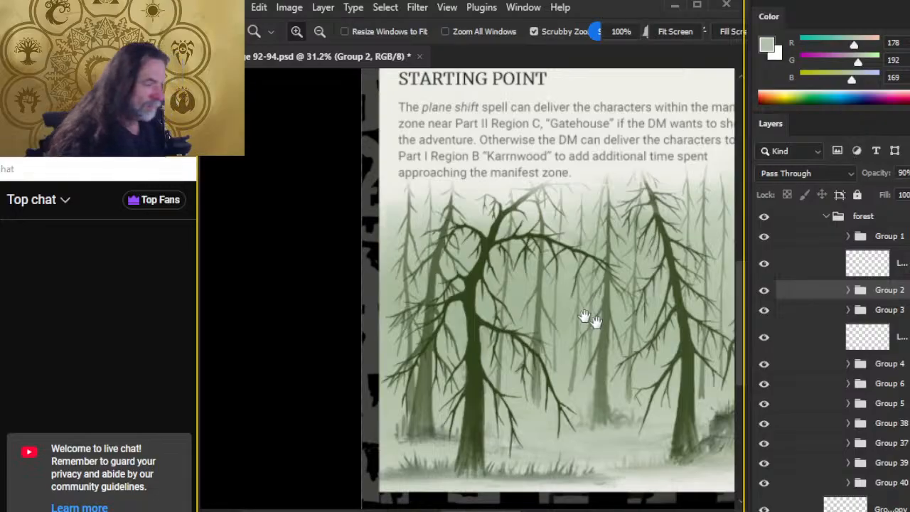
Rename Group 1 in the forest group as 100 and Group 2 as 90, after their opacity percentages
{"action": "left_click_drag", "start_coordinate": [589, 319], "coordinate": [485, 242]}
{"action": "left_click_drag", "start_coordinate": [489, 287], "coordinate": [480, 289]}
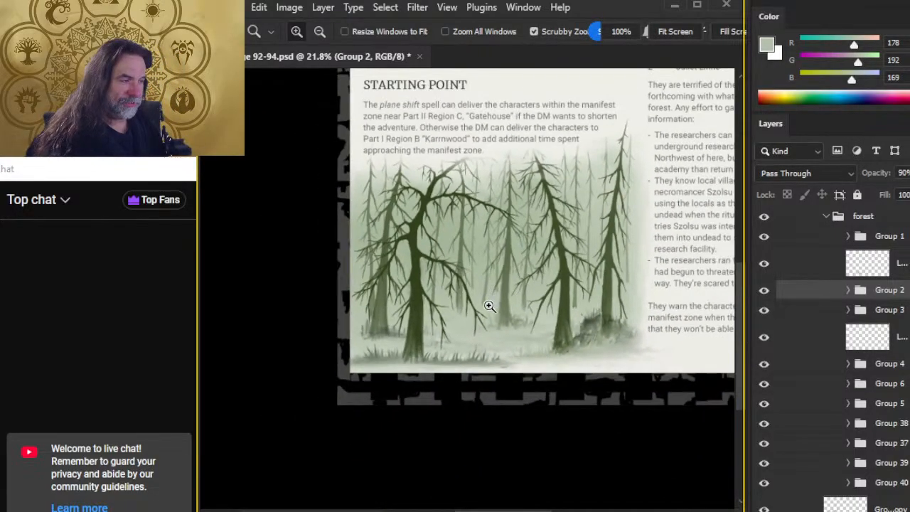
{"action": "left_click_drag", "start_coordinate": [464, 252], "coordinate": [488, 278]}
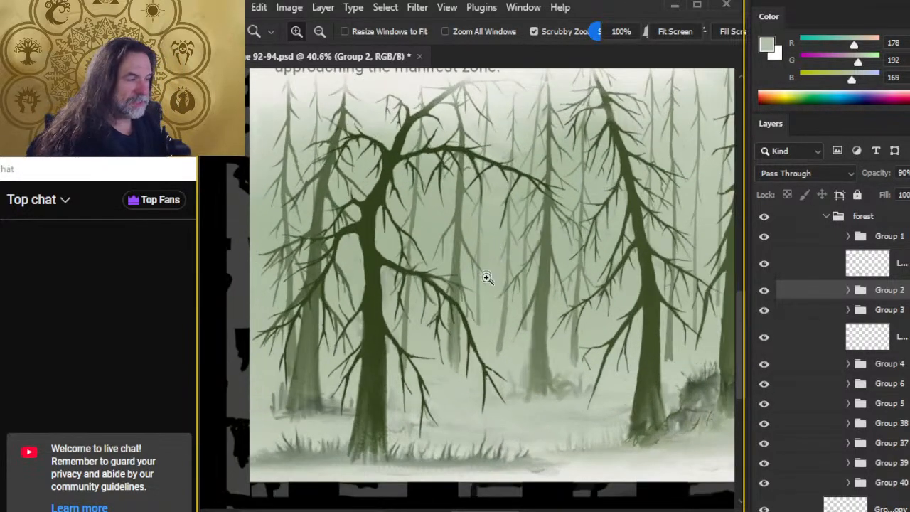
{"action": "left_click_drag", "start_coordinate": [604, 296], "coordinate": [545, 270]}
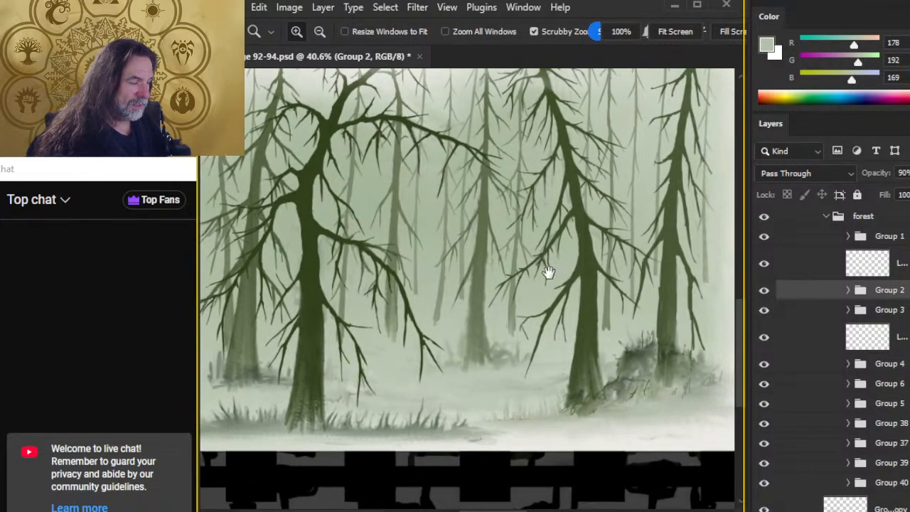
{"action": "left_click_drag", "start_coordinate": [580, 311], "coordinate": [527, 298]}
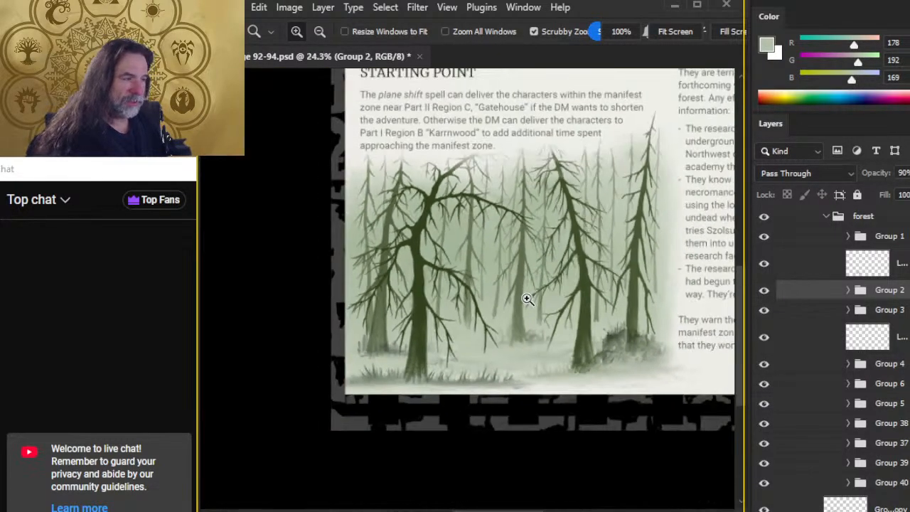
{"action": "double_click", "coordinate": [887, 240]}
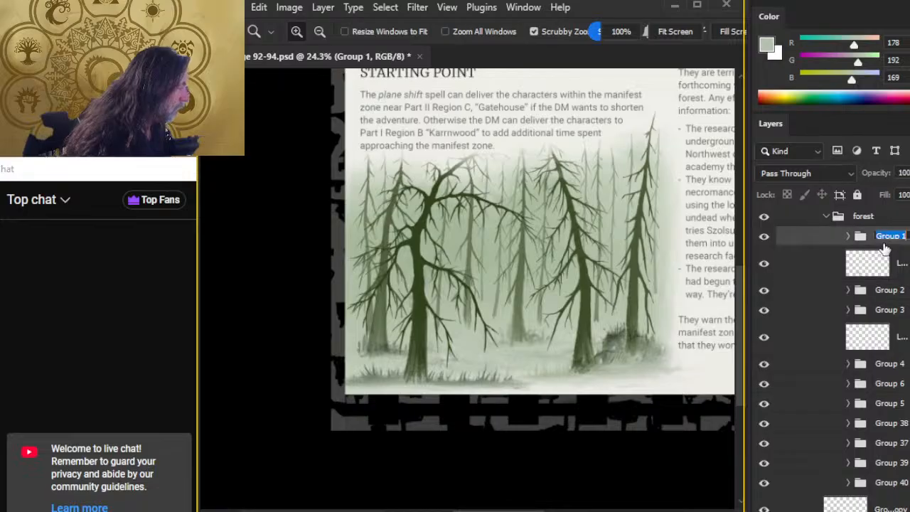
{"action": "type", "text": "1"}
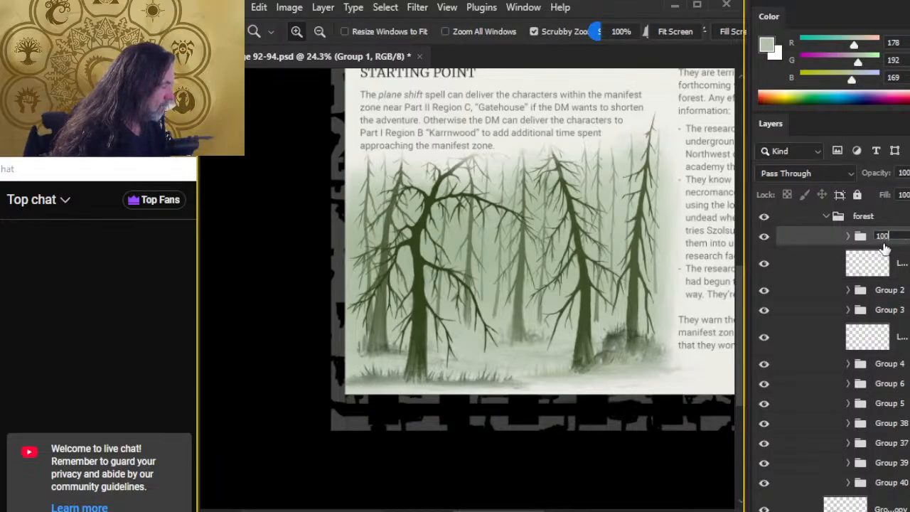
{"action": "type", "text": "00"}
{"action": "key", "text": "Return"}
{"action": "double_click", "coordinate": [891, 291]}
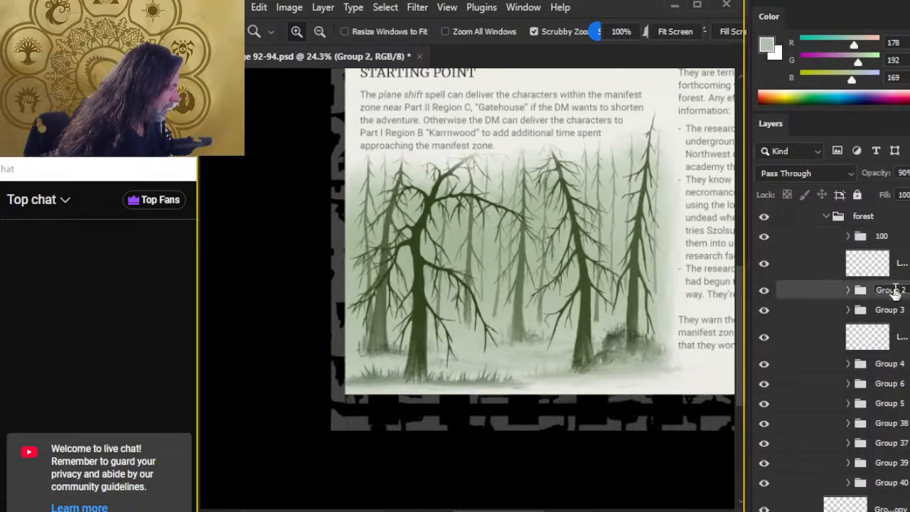
{"action": "type", "text": "90"}
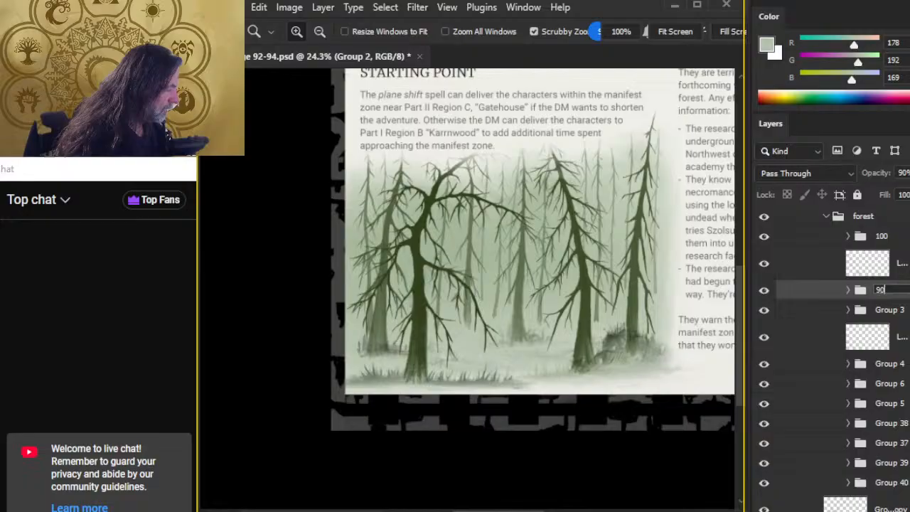
{"action": "key", "text": "Return"}
Rename Group 3 in the forest group as 81 to match its opacity percentage
{"action": "double_click", "coordinate": [887, 310]}
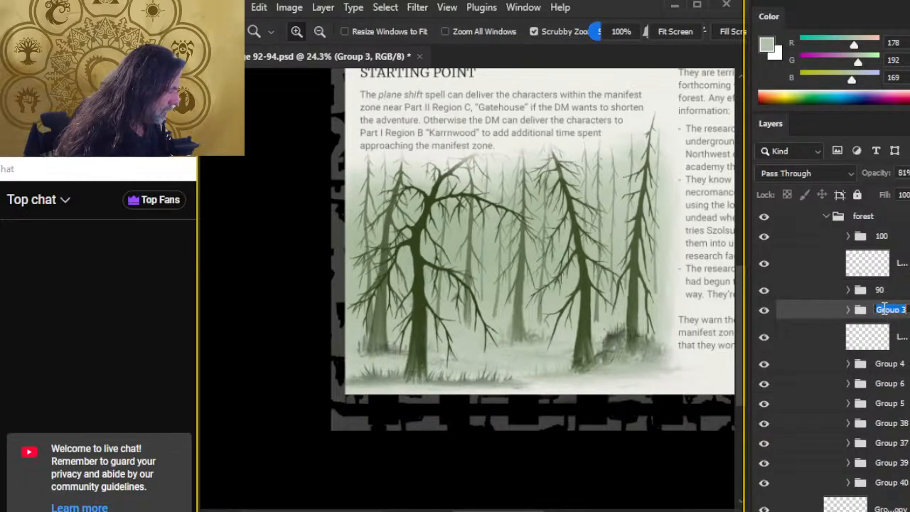
{"action": "type", "text": "8"}
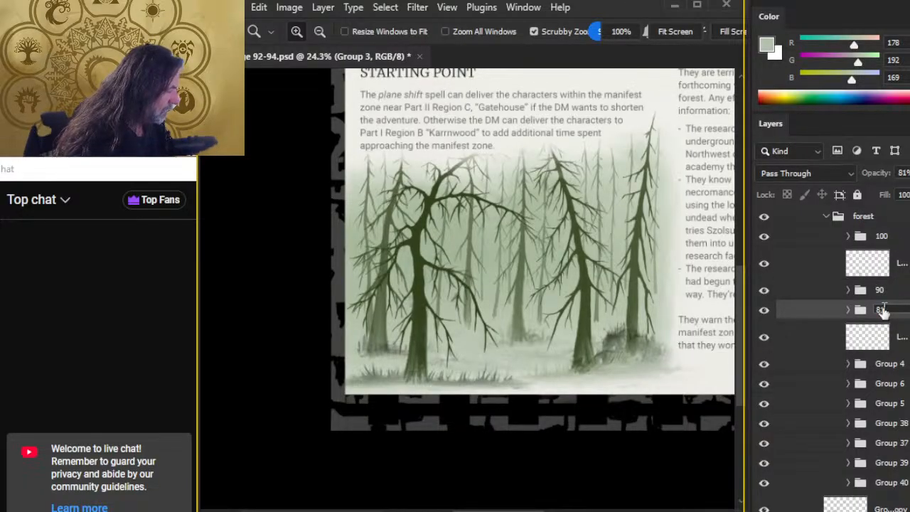
{"action": "type", "text": "1"}
{"action": "key", "text": "Return"}
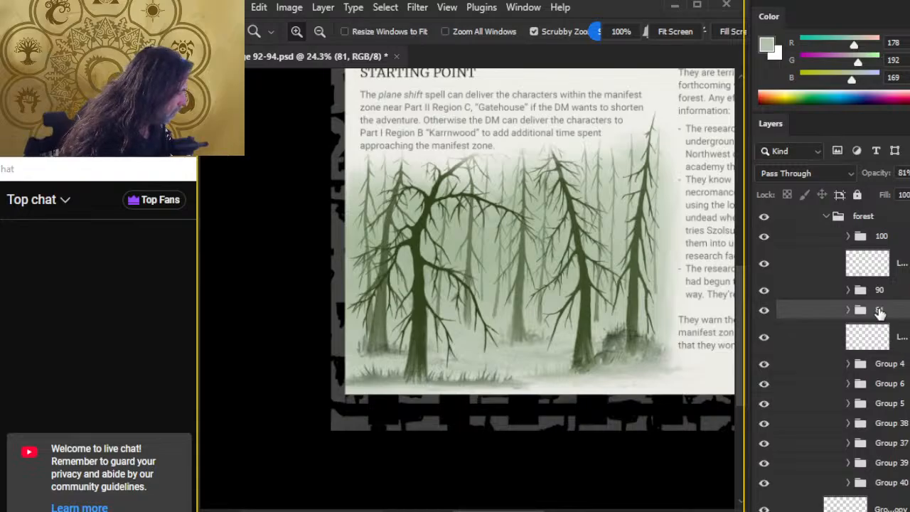
{"action": "double_click", "coordinate": [880, 311]}
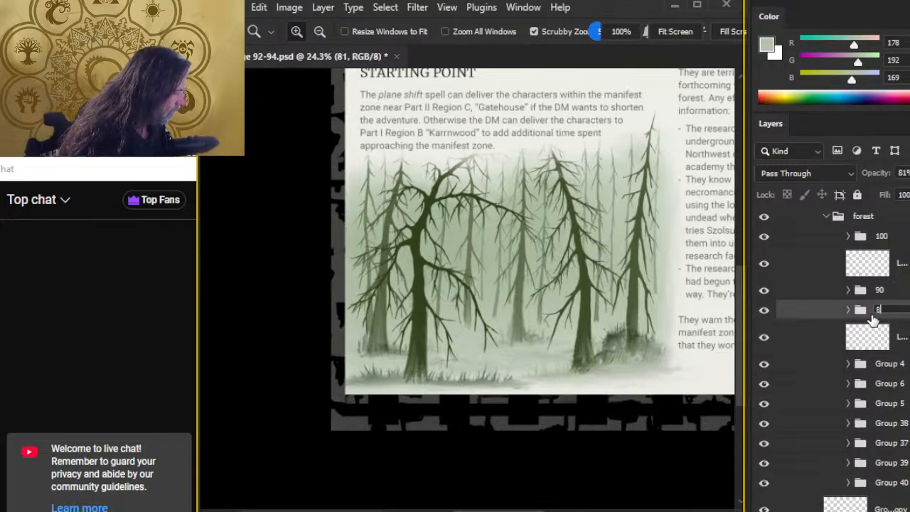
{"action": "type", "text": "82"}
{"action": "key", "text": "Return"}
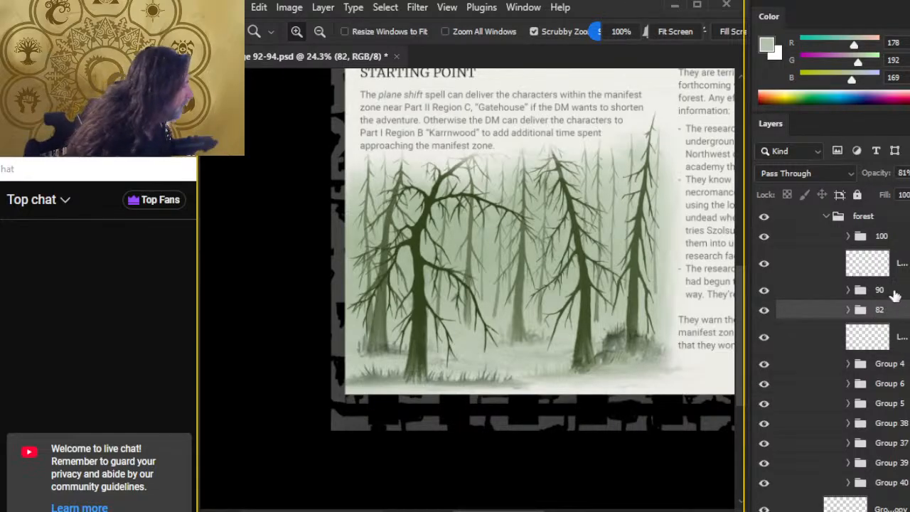
{"action": "double_click", "coordinate": [879, 310]}
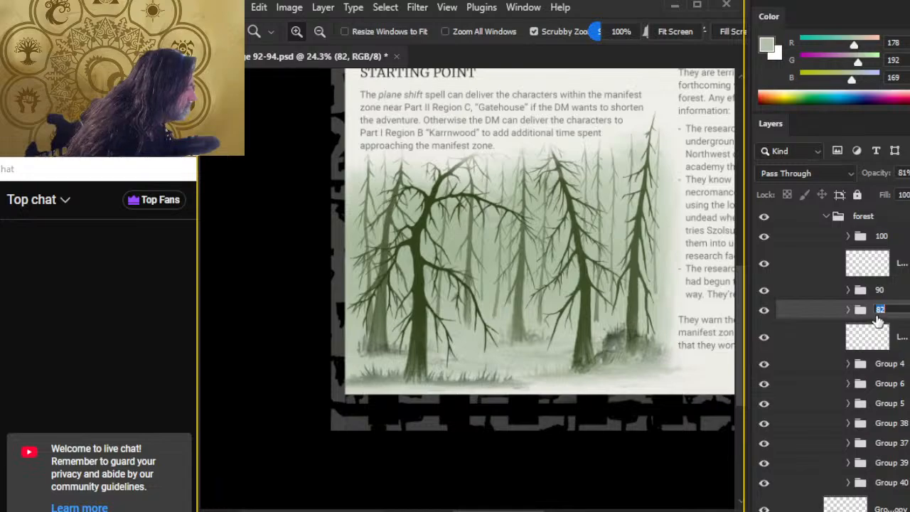
{"action": "key", "text": "Return"}
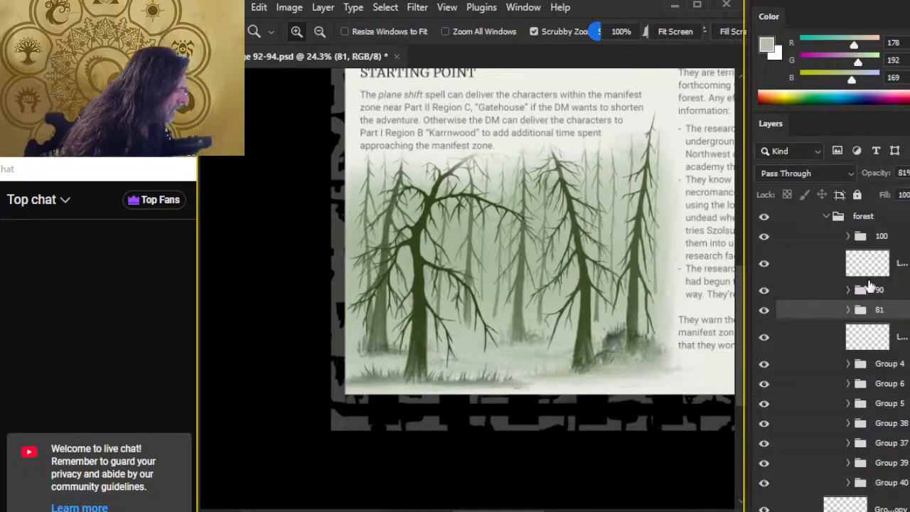
Rename Group 4 as 73 and Group 6 as 65, after their opacity percentages
{"action": "left_click", "coordinate": [902, 364]}
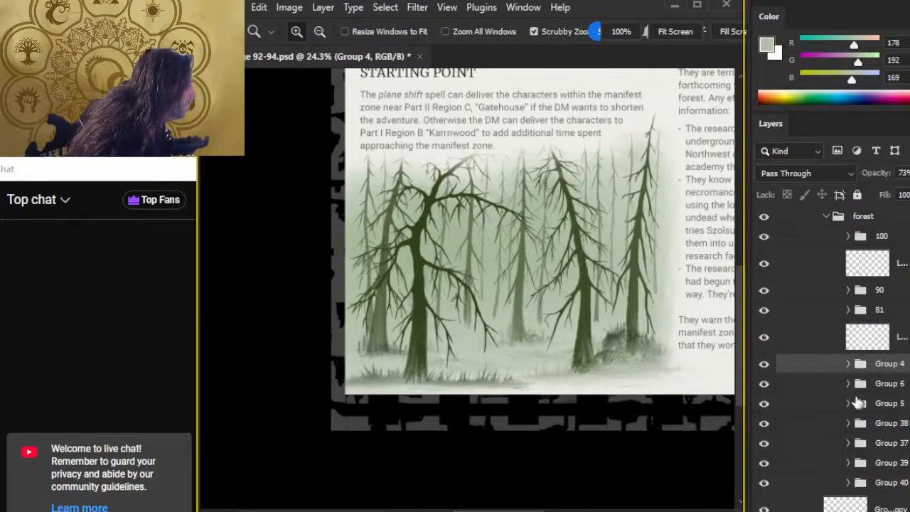
{"action": "double_click", "coordinate": [881, 365]}
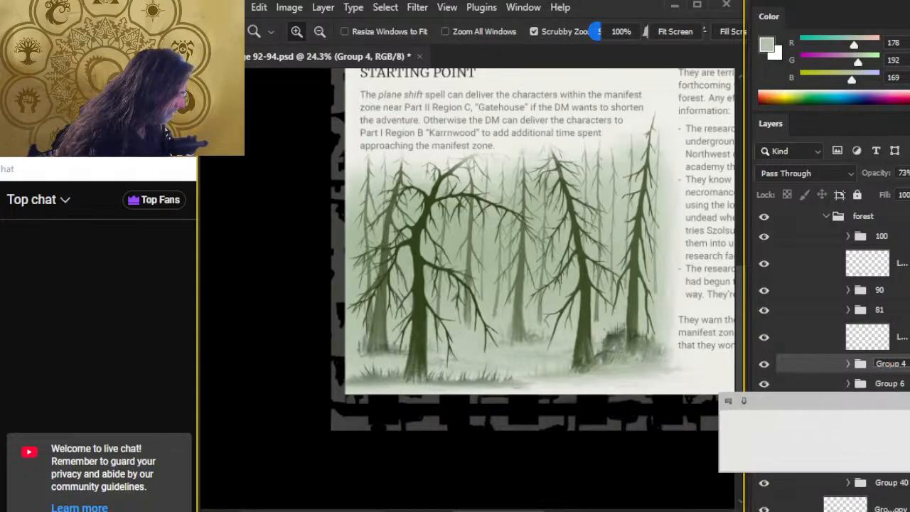
{"action": "type", "text": "73"}
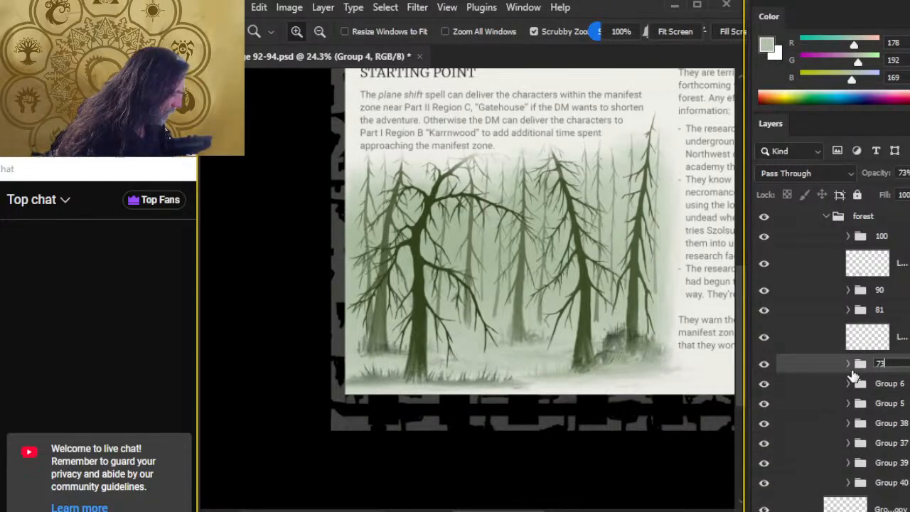
{"action": "key", "text": "Return"}
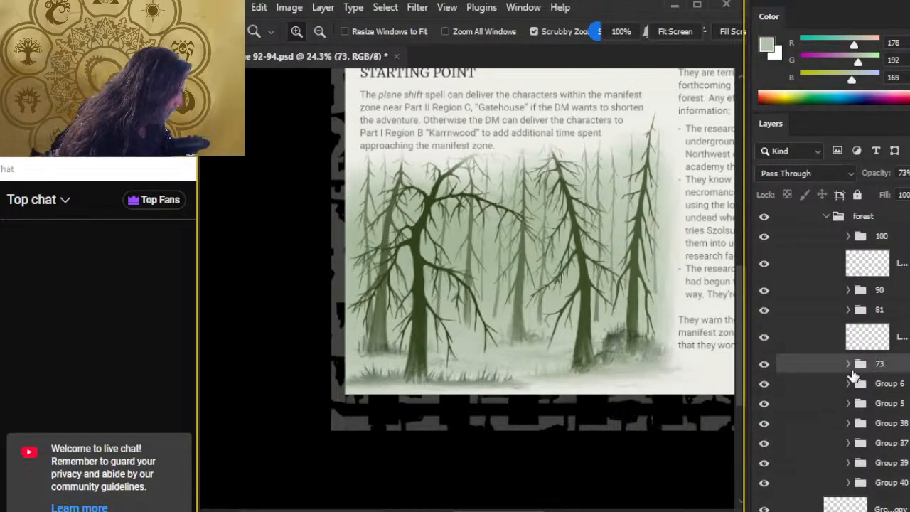
{"action": "left_click", "coordinate": [894, 385]}
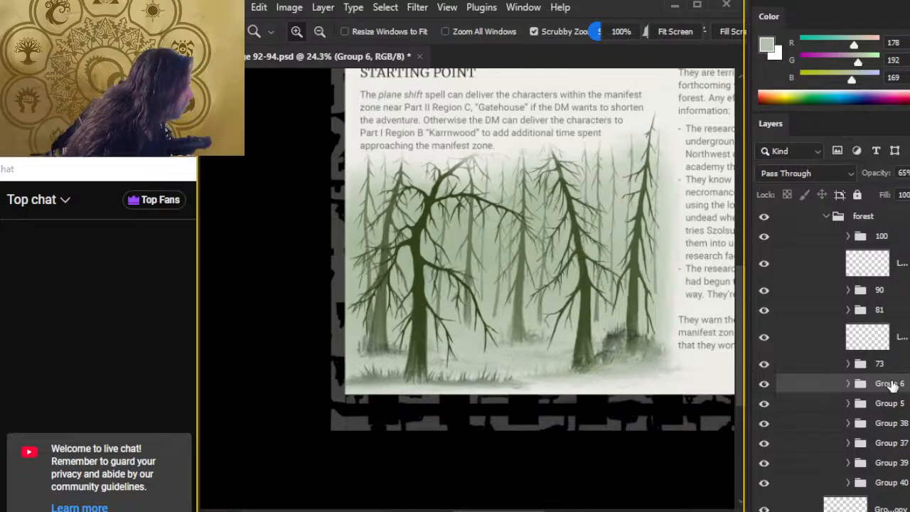
{"action": "double_click", "coordinate": [889, 384]}
{"action": "type", "text": "6"}
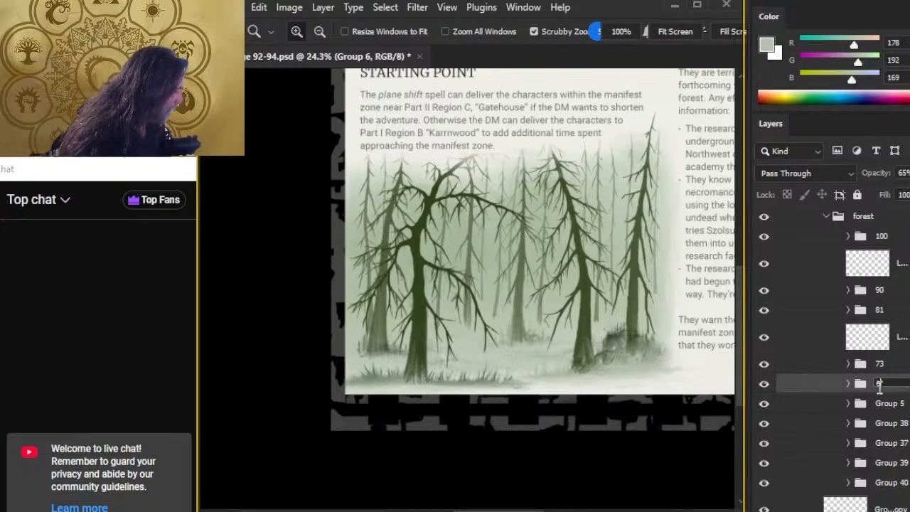
{"action": "type", "text": "5"}
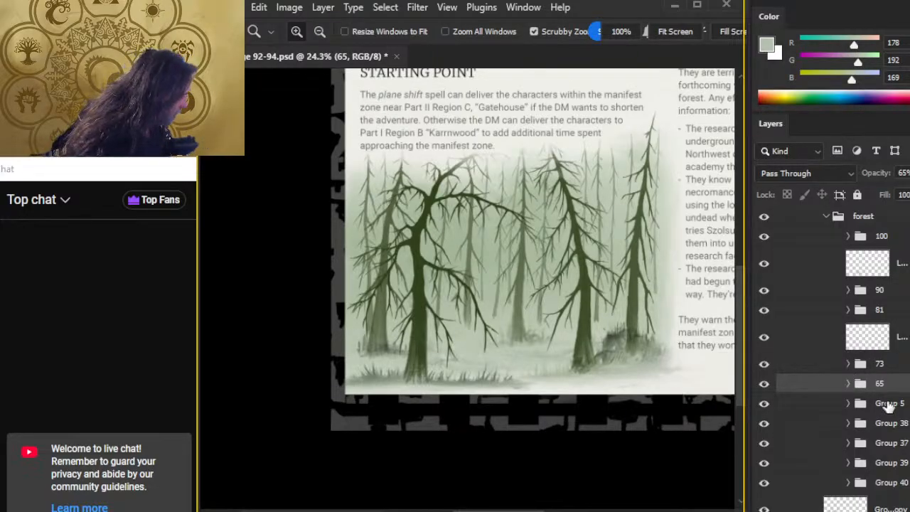
Rename Group 5 as 57 and Group 38 as 49, after their opacity percentages
{"action": "double_click", "coordinate": [889, 403]}
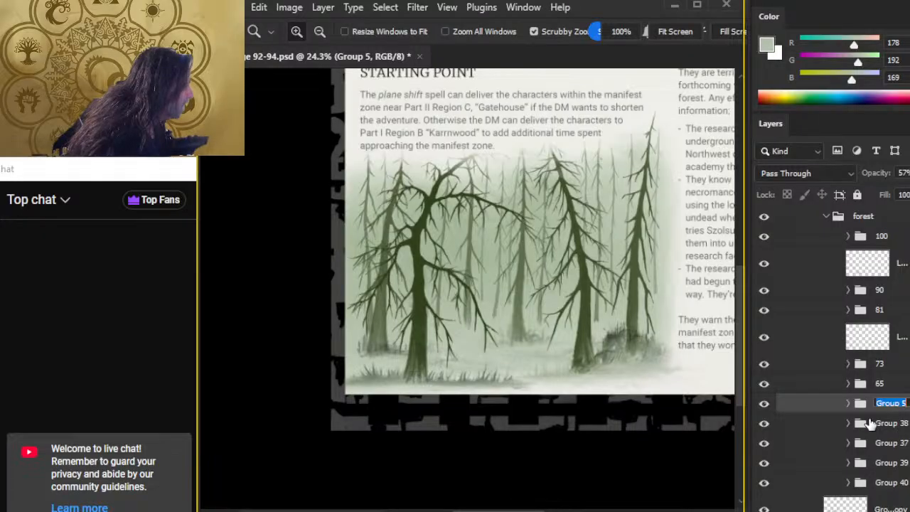
{"action": "type", "text": "57"}
{"action": "key", "text": "Return"}
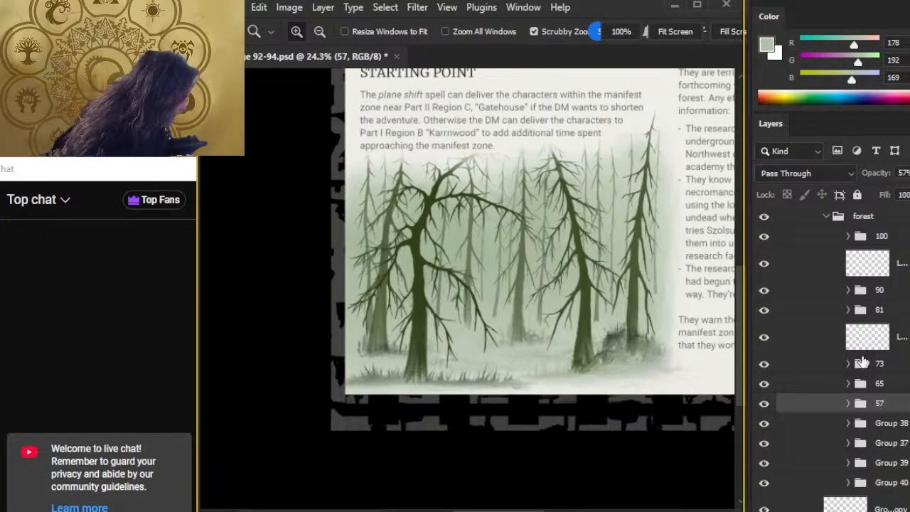
{"action": "left_click", "coordinate": [897, 425]}
{"action": "double_click", "coordinate": [892, 424]}
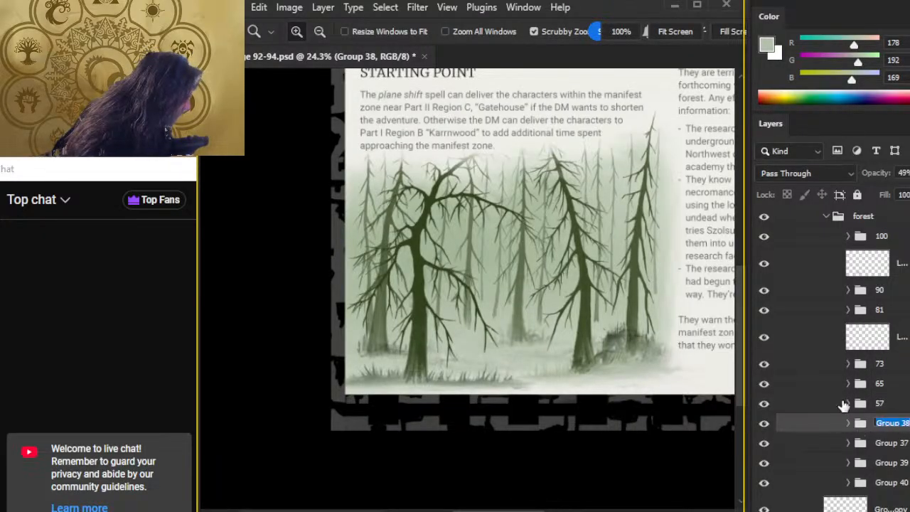
{"action": "type", "text": "4"}
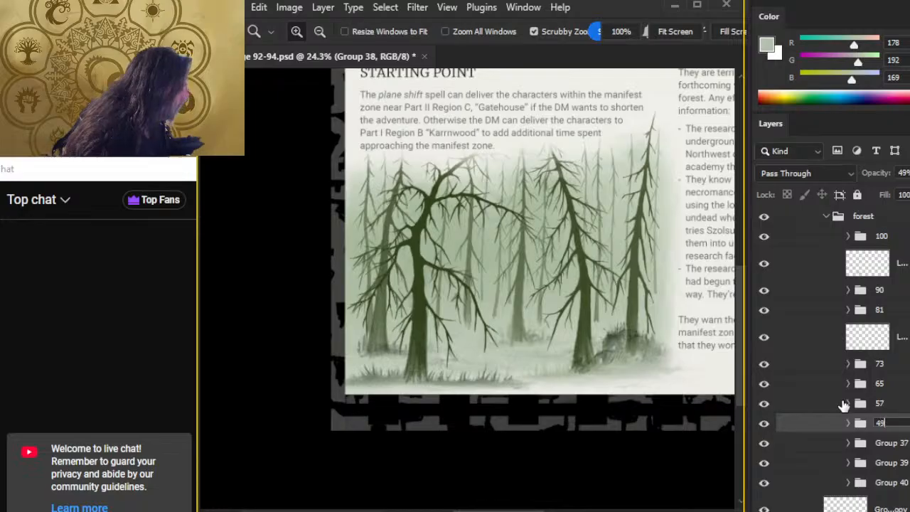
{"action": "type", "text": "9"}
{"action": "key", "text": "Return"}
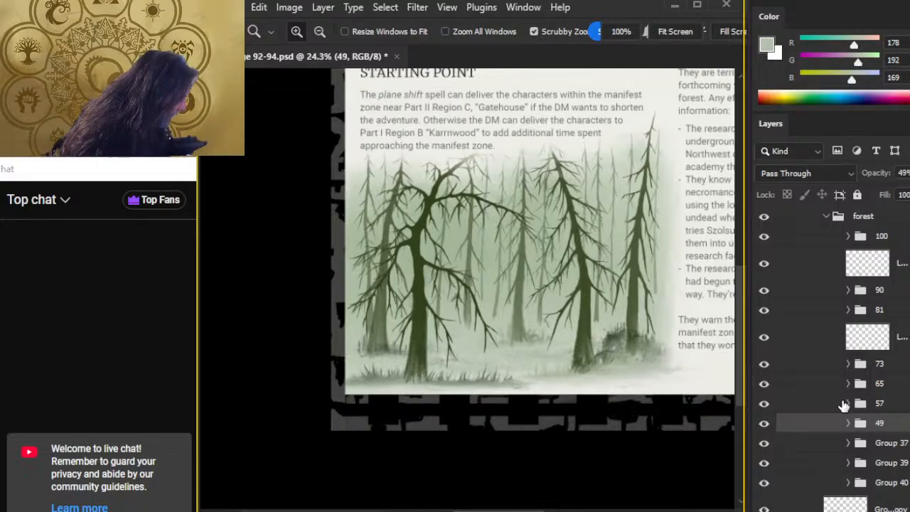
Rename Group 37 as 41 and Group 39 as 33, after their opacity percentages
{"action": "double_click", "coordinate": [892, 442]}
{"action": "type", "text": "4"}
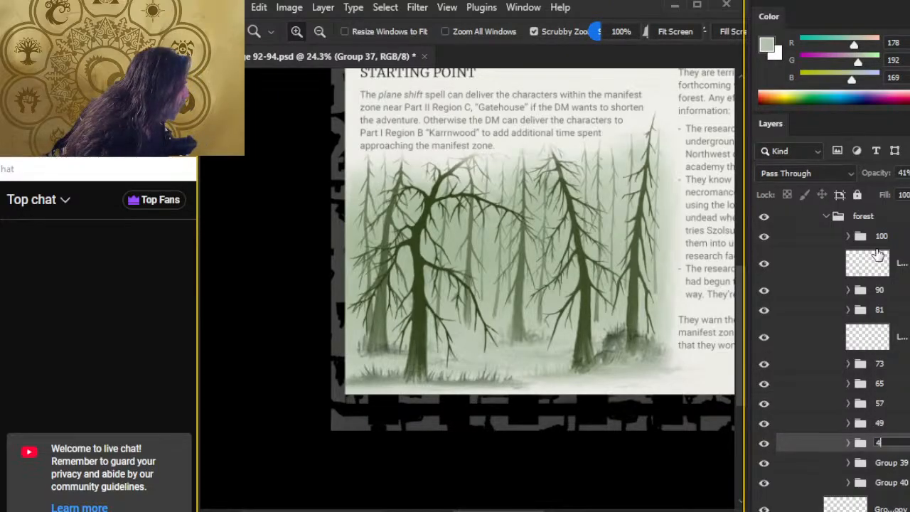
{"action": "type", "text": "1"}
{"action": "key", "text": "Return"}
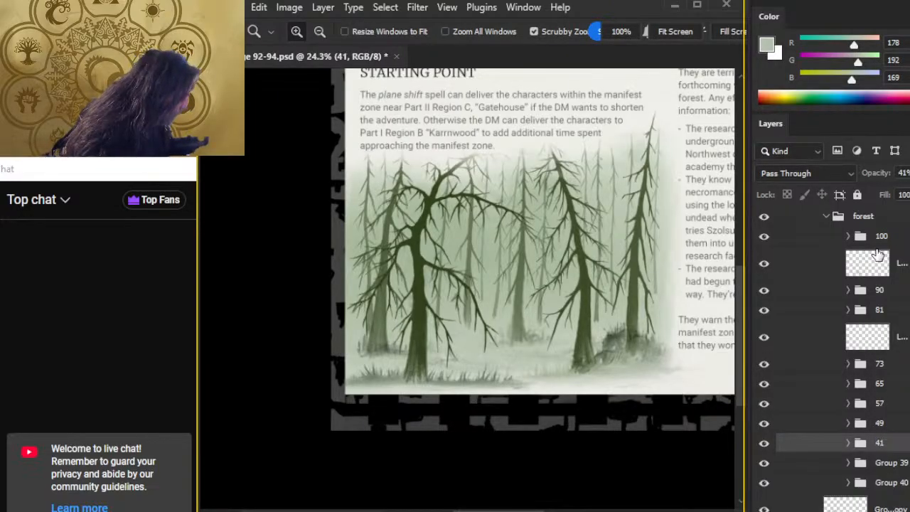
{"action": "double_click", "coordinate": [882, 468]}
{"action": "type", "text": "33"}
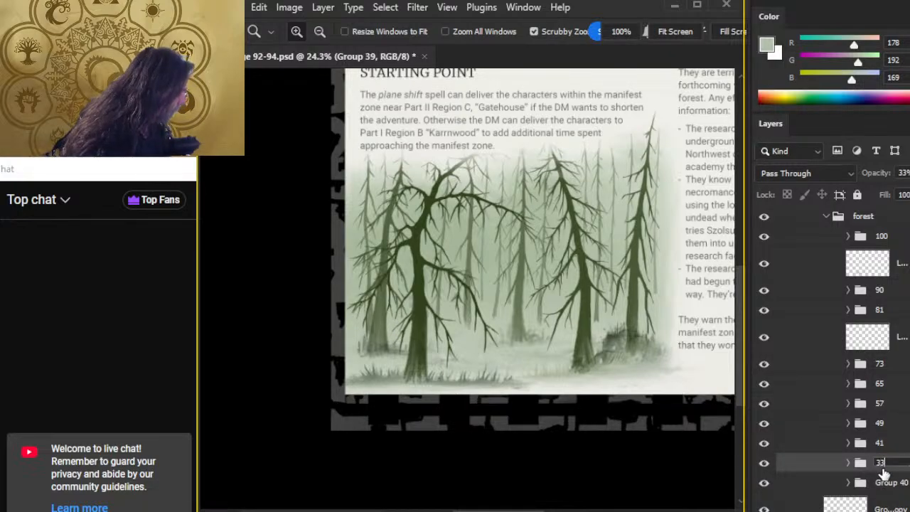
{"action": "key", "text": "Return"}
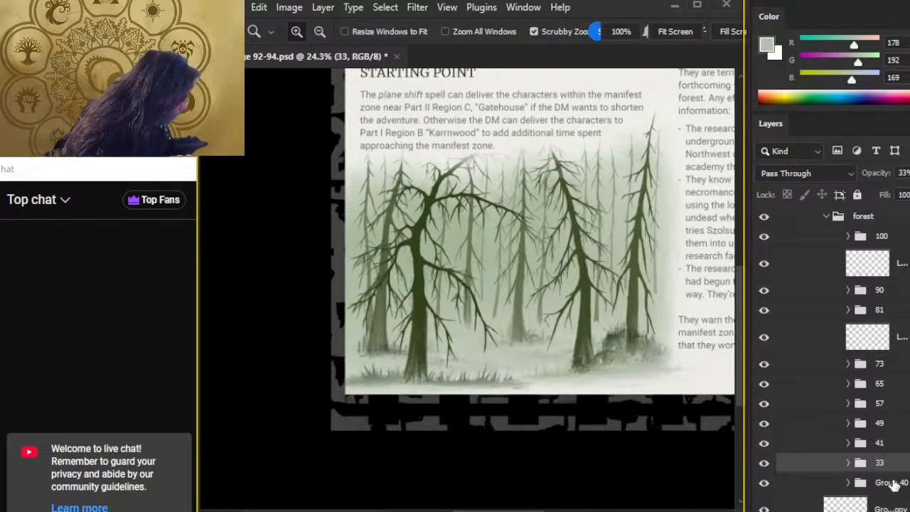
Rename Group 40, the lowest tree group in the forest group, as 25
{"action": "double_click", "coordinate": [894, 483]}
{"action": "type", "text": "25"}
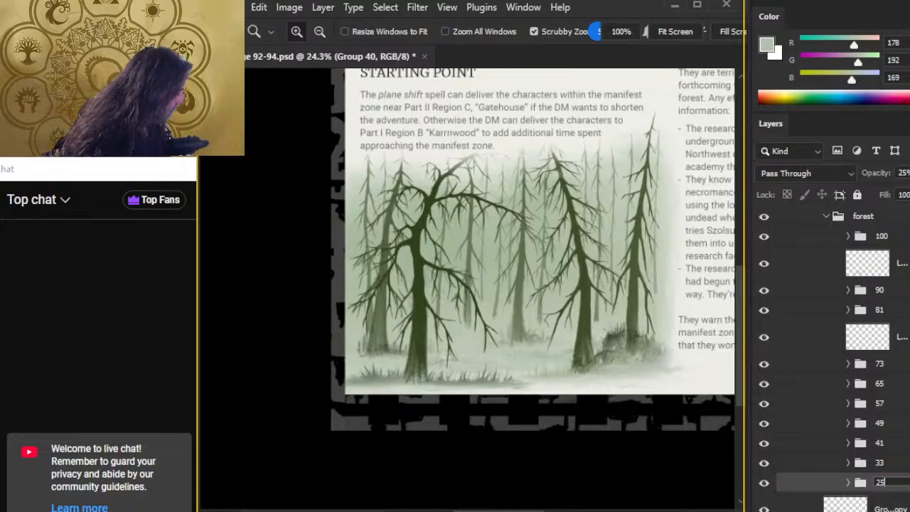
{"action": "key", "text": "Return"}
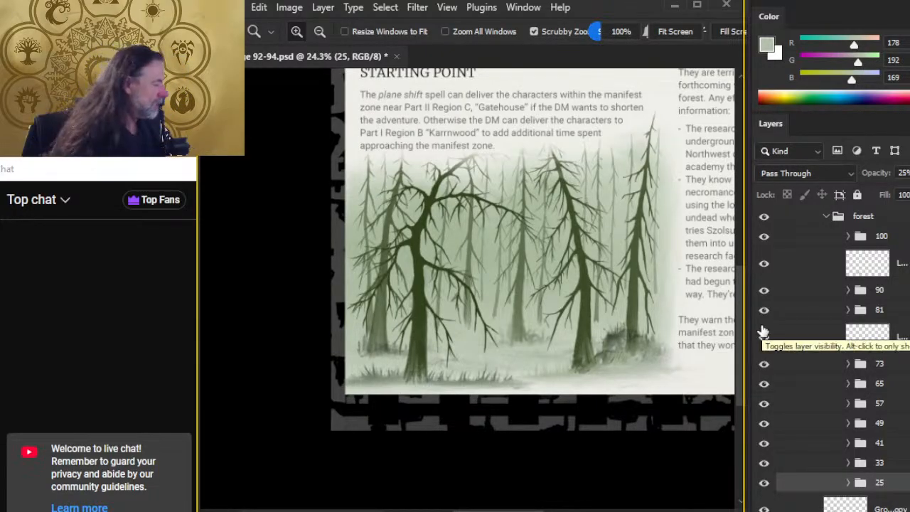
Toggle the visibility of groups 65, 100, 90 and 81 and the layer below 81 to identify what each contains
{"action": "left_click", "coordinate": [764, 385]}
{"action": "left_click", "coordinate": [765, 383]}
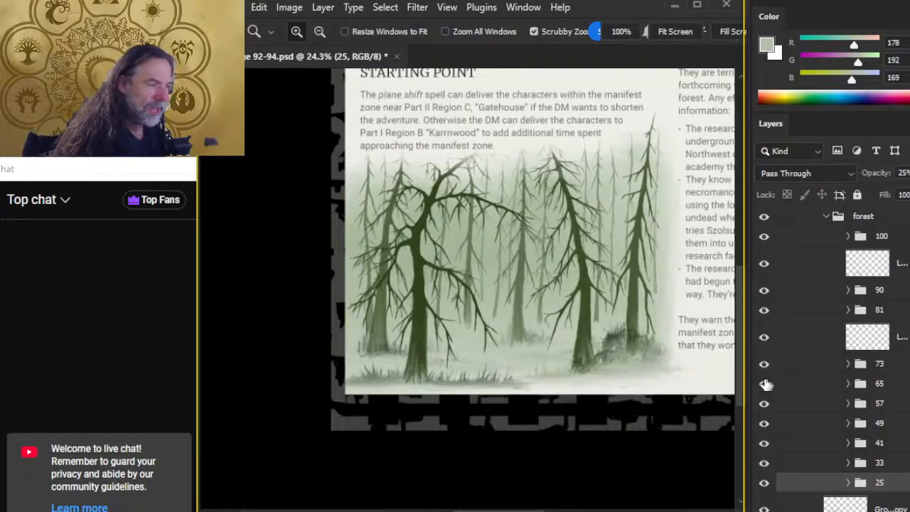
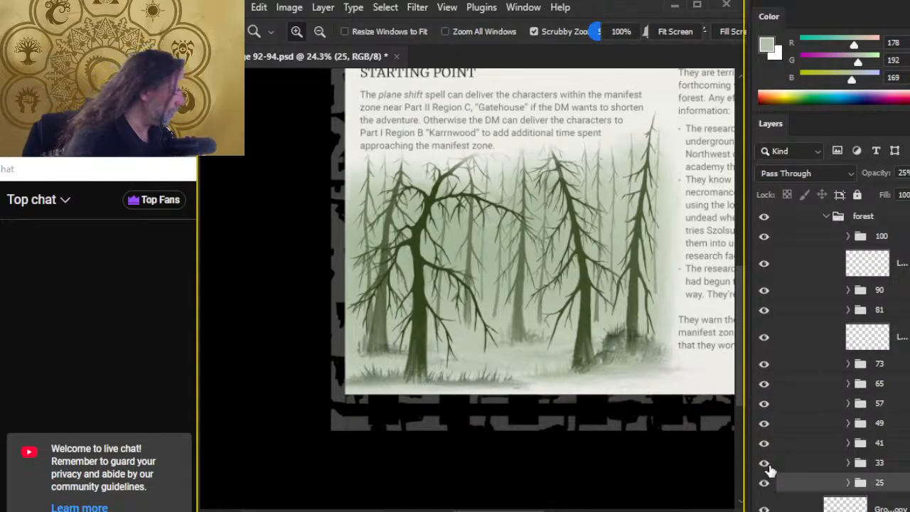
{"action": "left_click", "coordinate": [765, 237]}
{"action": "left_click", "coordinate": [765, 237]}
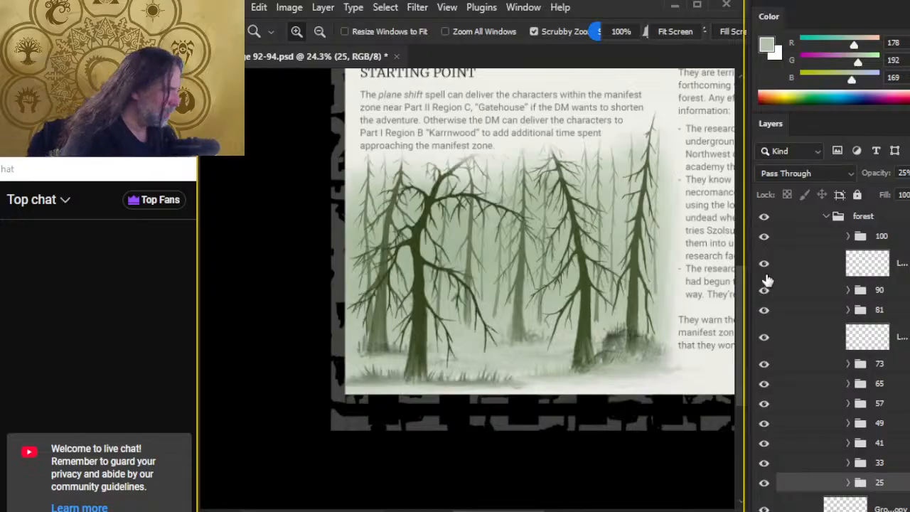
{"action": "left_click", "coordinate": [765, 289]}
{"action": "left_click", "coordinate": [765, 290]}
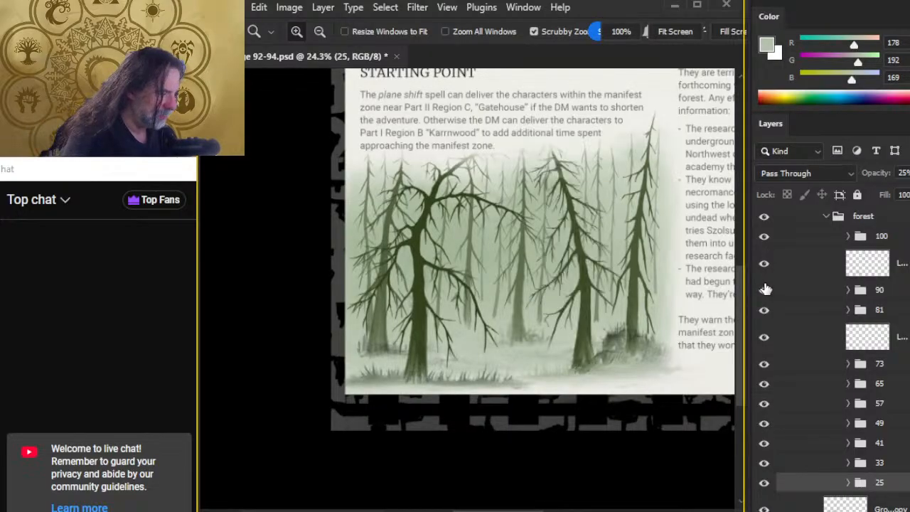
{"action": "left_click", "coordinate": [764, 311]}
{"action": "left_click", "coordinate": [765, 312]}
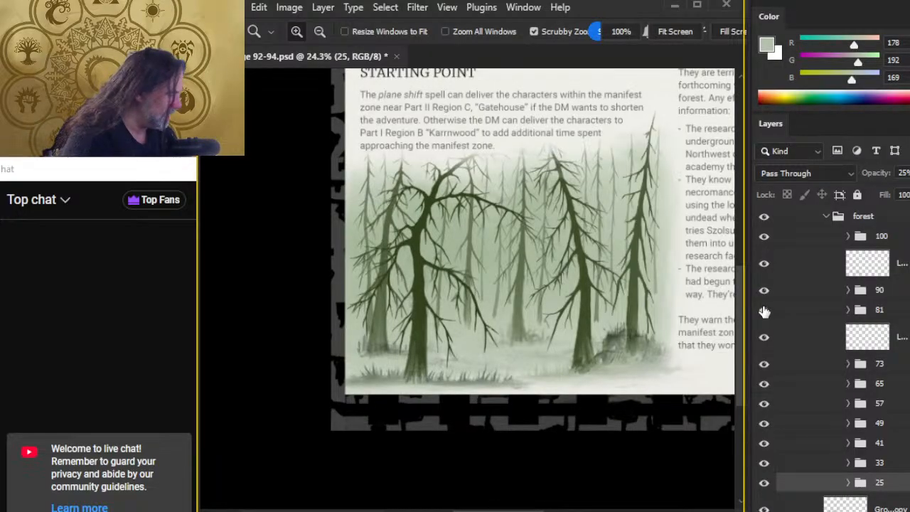
{"action": "left_click", "coordinate": [765, 337]}
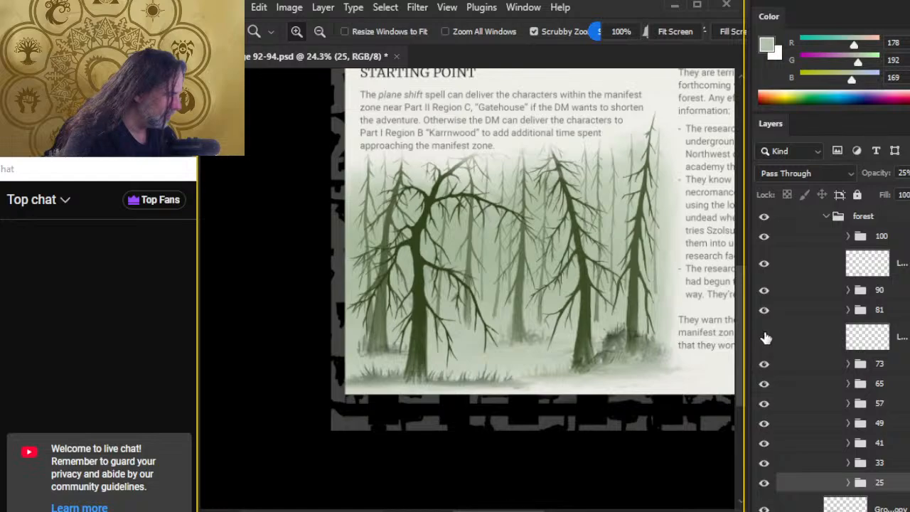
{"action": "left_click", "coordinate": [766, 338]}
{"action": "left_click", "coordinate": [766, 339]}
{"action": "left_click", "coordinate": [767, 338]}
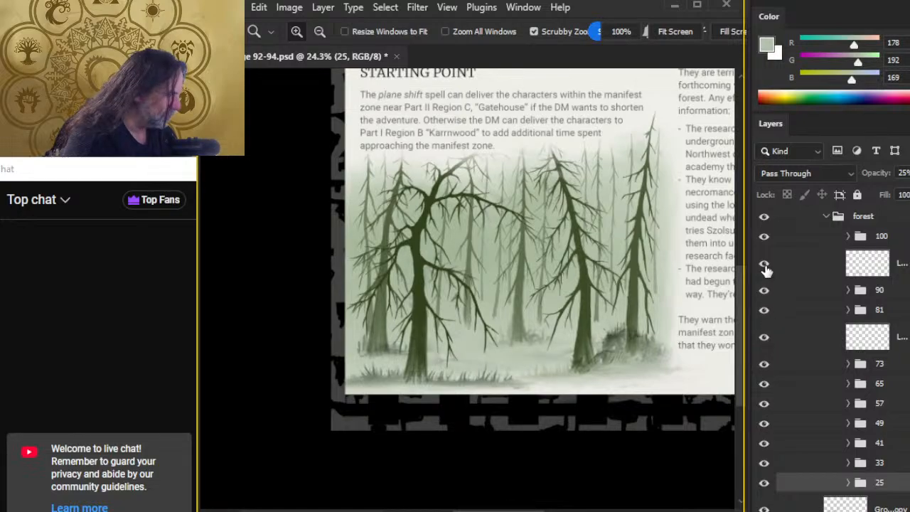
Hide the layer between groups 100 and 90, and check which trees belong to groups 90 and 81
{"action": "left_click", "coordinate": [766, 268]}
{"action": "left_click", "coordinate": [767, 267]}
{"action": "left_click", "coordinate": [766, 268]}
{"action": "left_click", "coordinate": [765, 292]}
{"action": "left_click", "coordinate": [765, 292]}
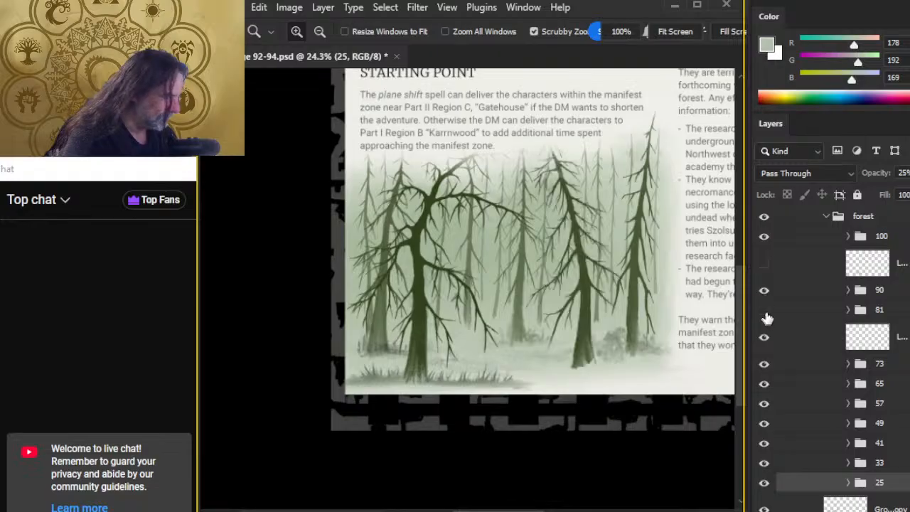
{"action": "left_click", "coordinate": [765, 312]}
{"action": "left_click", "coordinate": [765, 313]}
Expand group 81, check the content of its topmost layer by toggling its visibility, and select that layer
{"action": "left_click", "coordinate": [851, 313]}
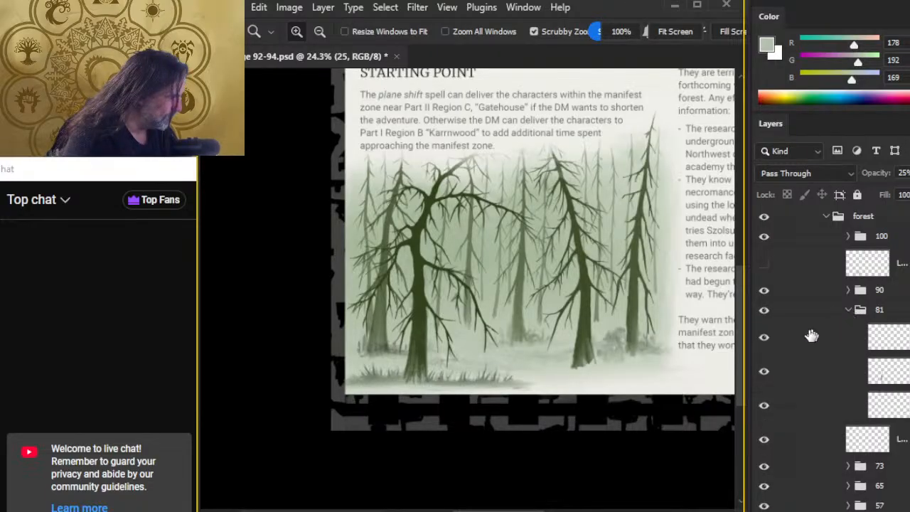
{"action": "left_click", "coordinate": [765, 340]}
{"action": "left_click", "coordinate": [764, 339]}
{"action": "left_click", "coordinate": [782, 346]}
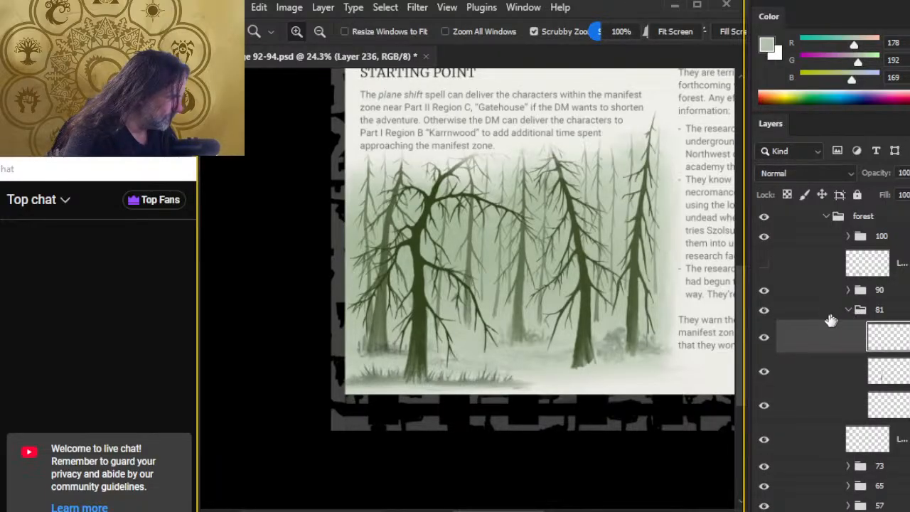
Move the topmost layer of group 81 above group 90, and merge the shown layer below group 100 down into it
{"action": "left_click_drag", "start_coordinate": [808, 335], "coordinate": [819, 279]}
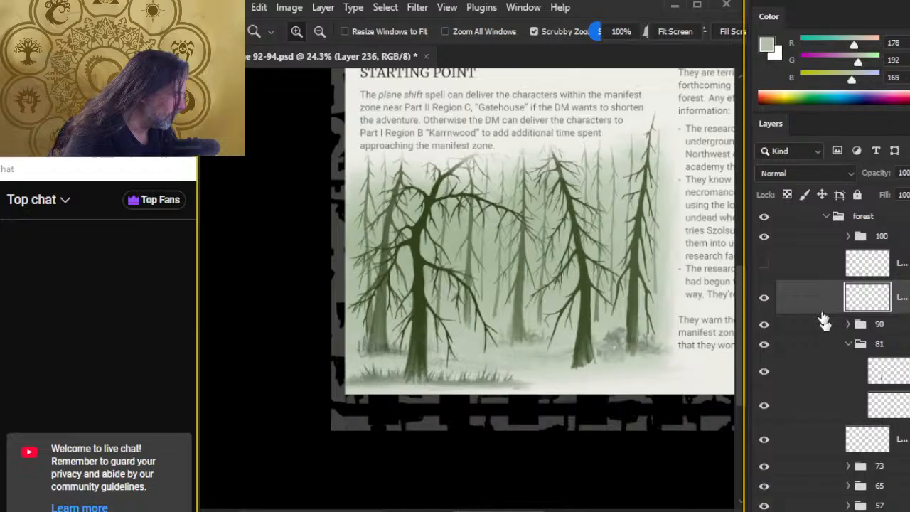
{"action": "left_click", "coordinate": [764, 265]}
{"action": "right_click", "coordinate": [786, 269]}
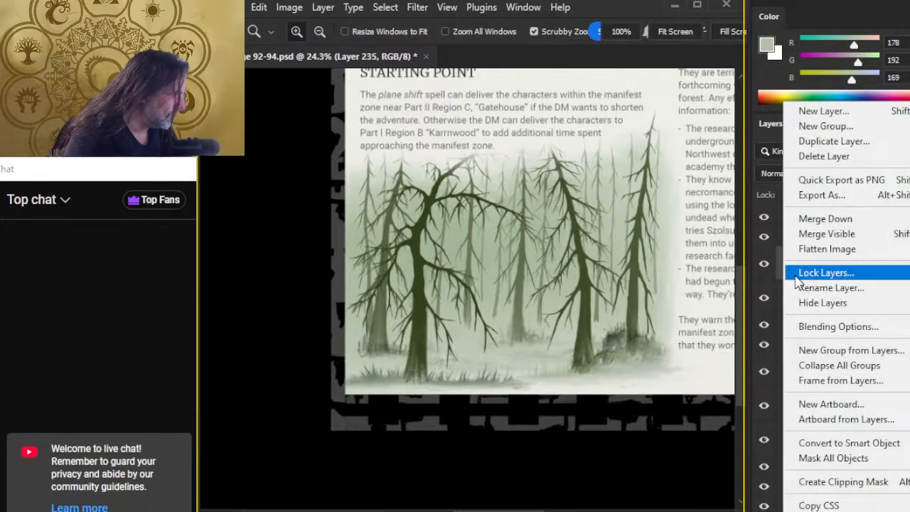
{"action": "left_click", "coordinate": [798, 219]}
{"action": "left_click", "coordinate": [765, 264]}
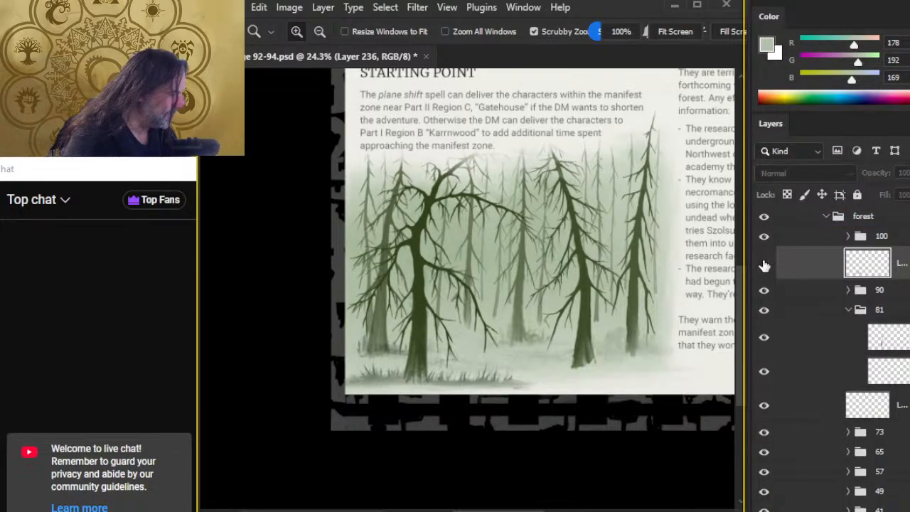
{"action": "left_click", "coordinate": [764, 265]}
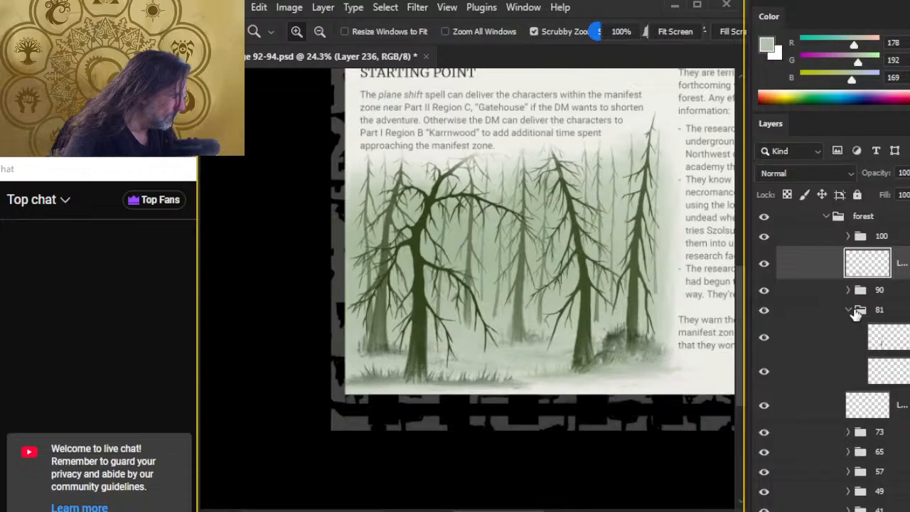
Check and delete the lower of the two layers inside group 81, and collapse the group
{"action": "left_click", "coordinate": [763, 371]}
{"action": "left_click", "coordinate": [778, 372]}
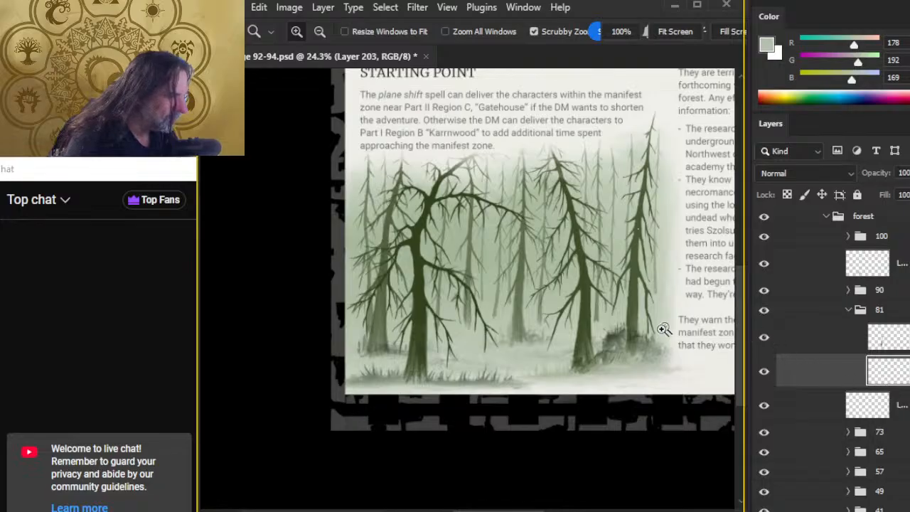
{"action": "left_click_drag", "start_coordinate": [662, 330], "coordinate": [666, 362]}
{"action": "key", "text": "l"}
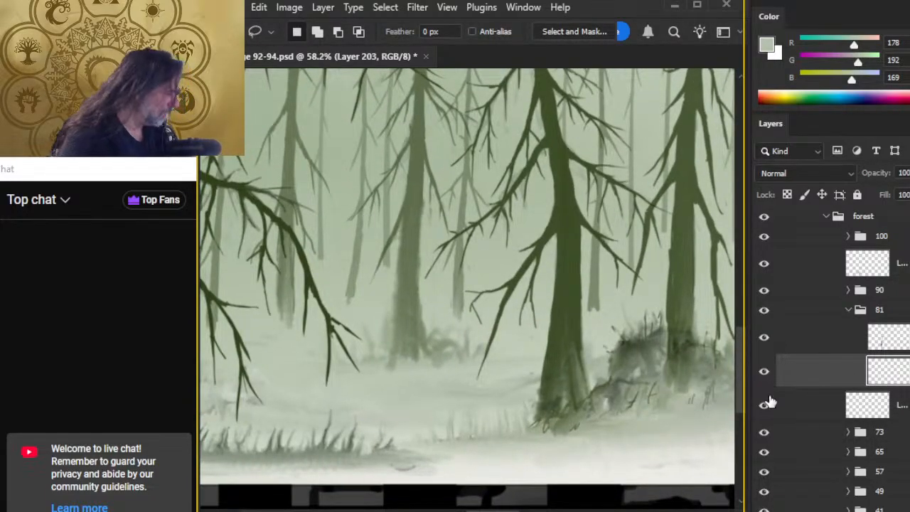
{"action": "key", "text": "Delete"}
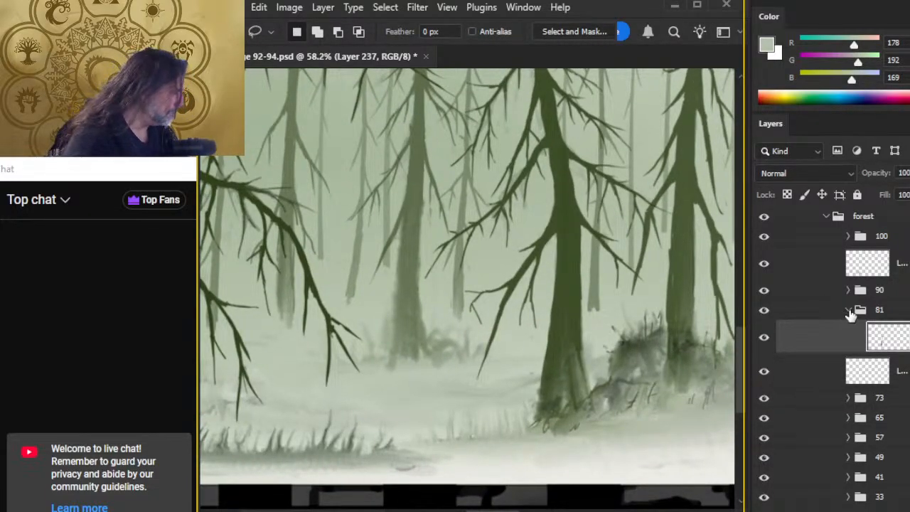
{"action": "left_click", "coordinate": [805, 318]}
{"action": "left_click", "coordinate": [849, 310]}
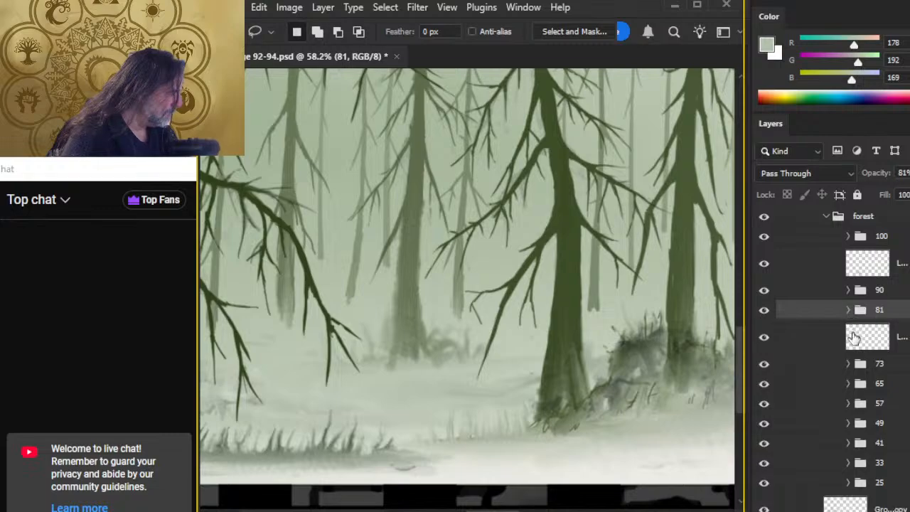
Toggle the visibility of groups 100 and 90 and the layer between them to check what each contributes to the forest
{"action": "mouse_move", "coordinate": [639, 364]}
{"action": "left_mouse_down"}
{"action": "mouse_move", "coordinate": [553, 375]}
{"action": "mouse_move", "coordinate": [660, 398]}
{"action": "mouse_move", "coordinate": [647, 415]}
{"action": "mouse_move", "coordinate": [595, 398]}
{"action": "left_mouse_up"}
{"action": "key", "text": "z"}
{"action": "left_click_drag", "start_coordinate": [467, 401], "coordinate": [460, 299]}
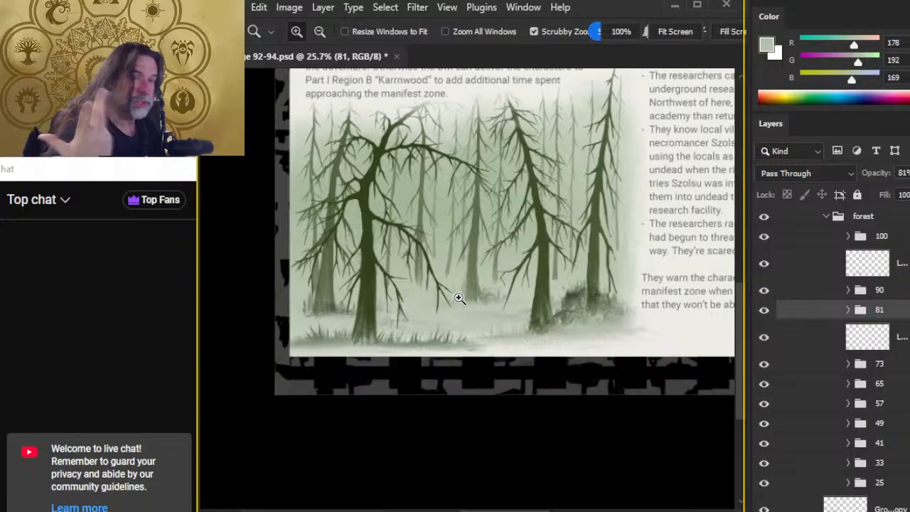
{"action": "left_click", "coordinate": [766, 265]}
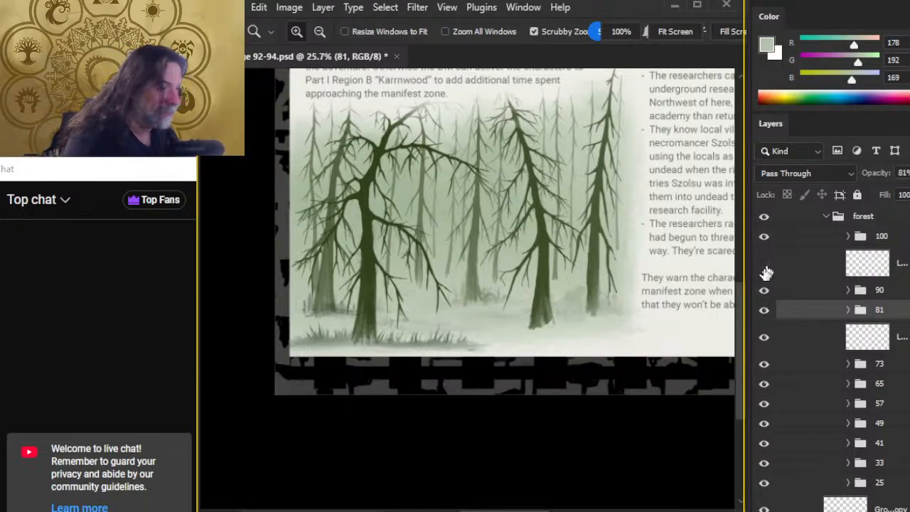
{"action": "left_click", "coordinate": [765, 265]}
{"action": "left_click", "coordinate": [769, 252]}
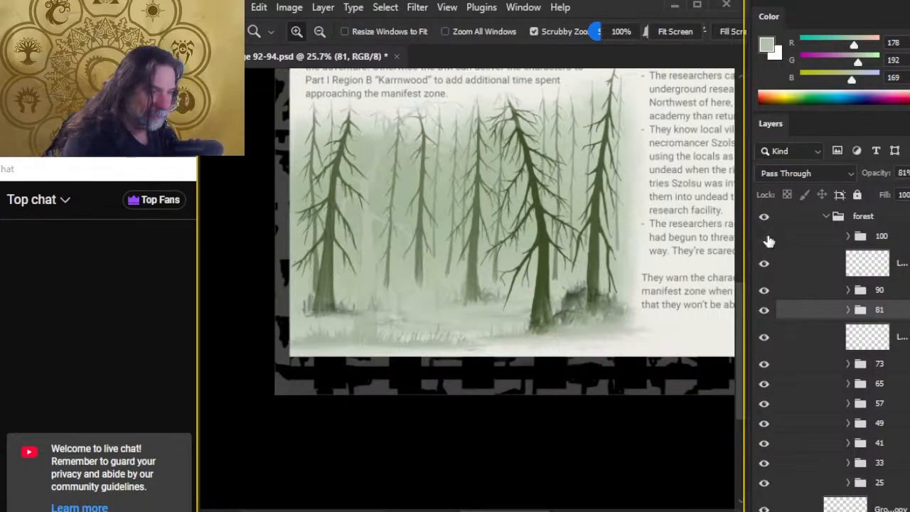
{"action": "left_click", "coordinate": [770, 251]}
{"action": "left_click", "coordinate": [766, 265]}
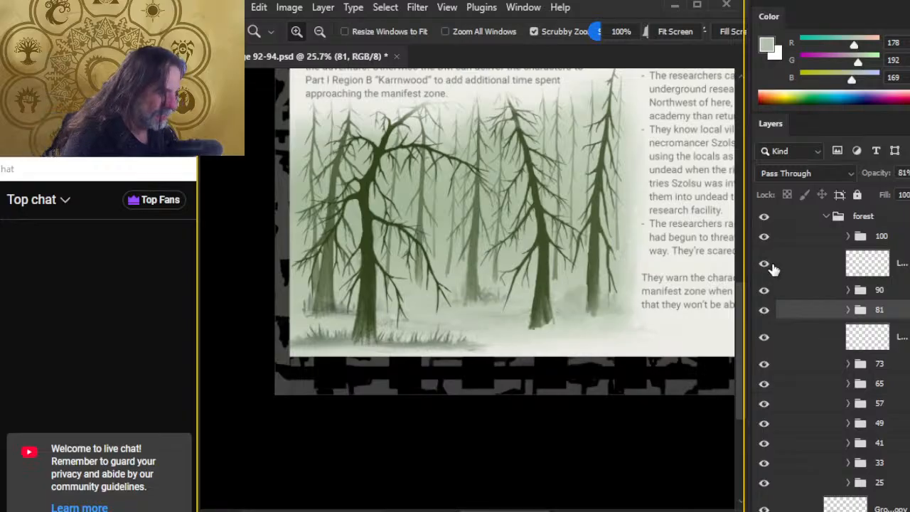
{"action": "left_click", "coordinate": [766, 265]}
{"action": "left_click", "coordinate": [767, 293]}
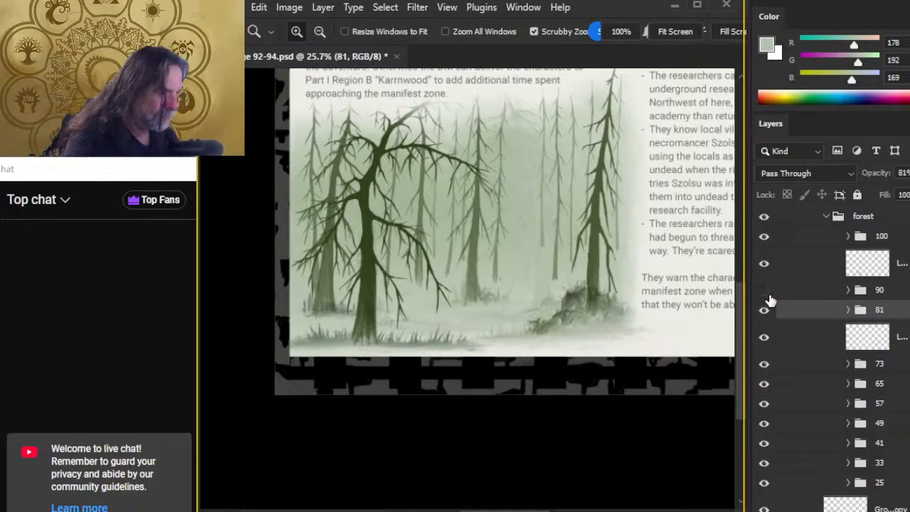
{"action": "left_click", "coordinate": [770, 297]}
{"action": "left_click", "coordinate": [766, 266]}
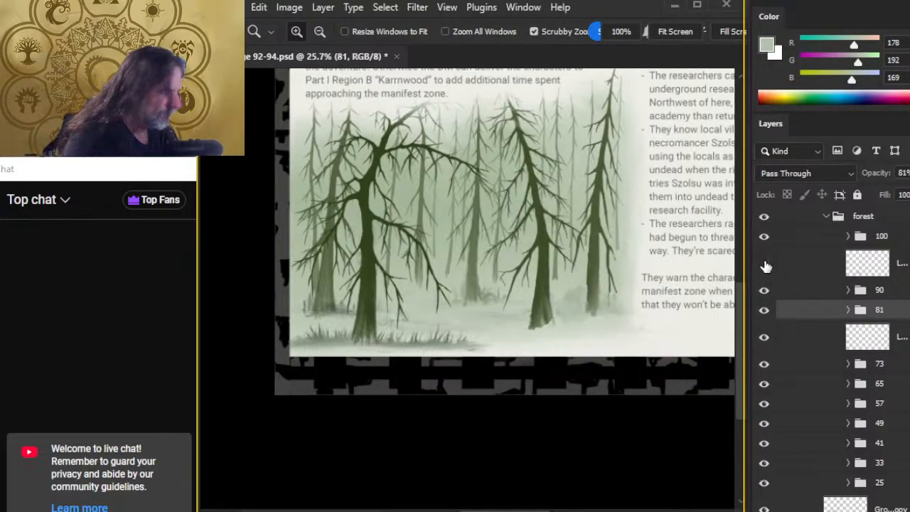
{"action": "left_click", "coordinate": [766, 265]}
Combine groups 100, 90 and 81 and the layer between them into a new group, and toggle it to check its content
{"action": "left_click", "coordinate": [804, 241]}
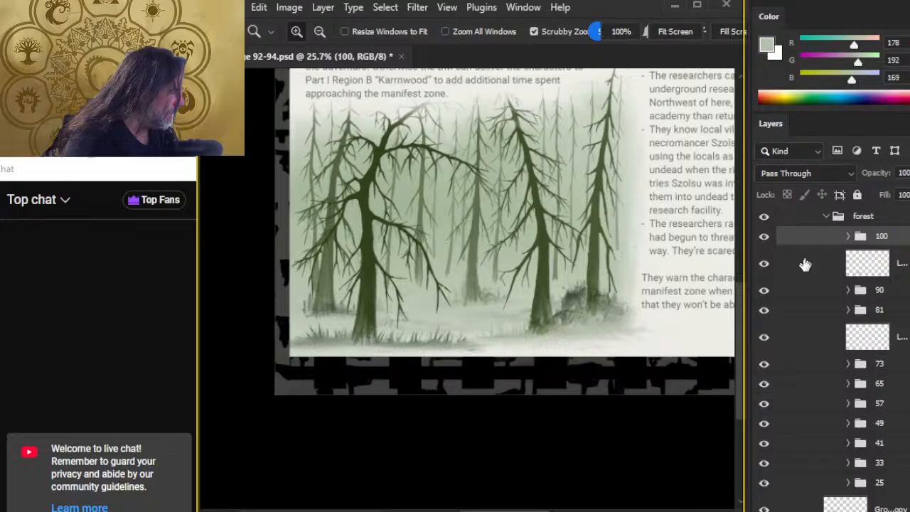
{"action": "left_click", "coordinate": [766, 338]}
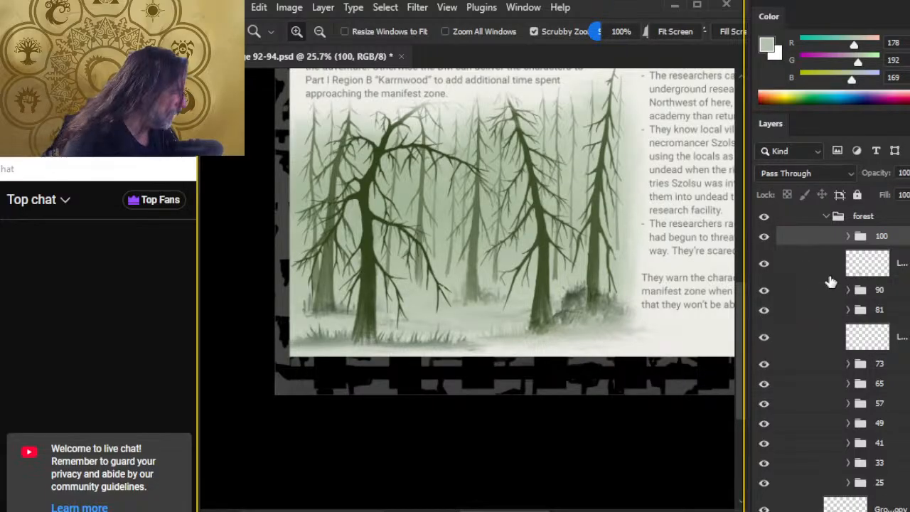
{"action": "left_click", "coordinate": [814, 311], "text": "shift"}
{"action": "key", "text": "ctrl+g"}
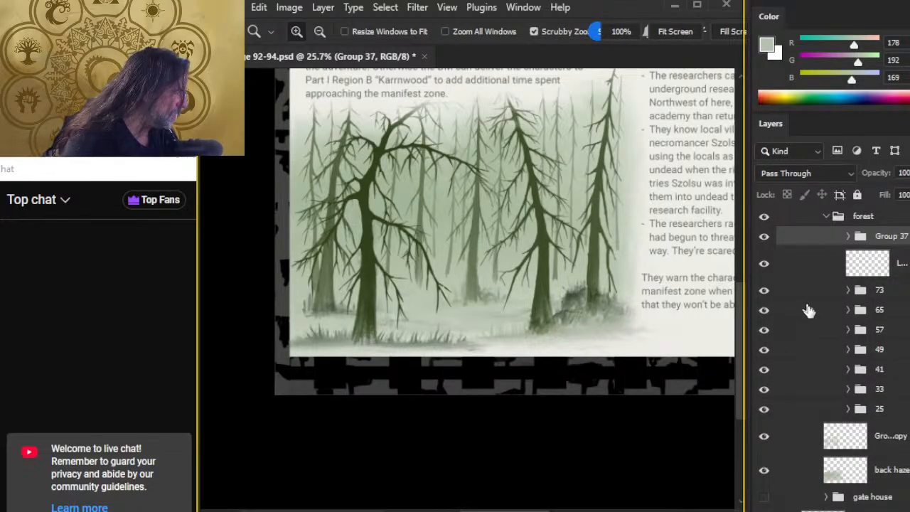
{"action": "left_click", "coordinate": [764, 237]}
{"action": "left_click", "coordinate": [764, 237]}
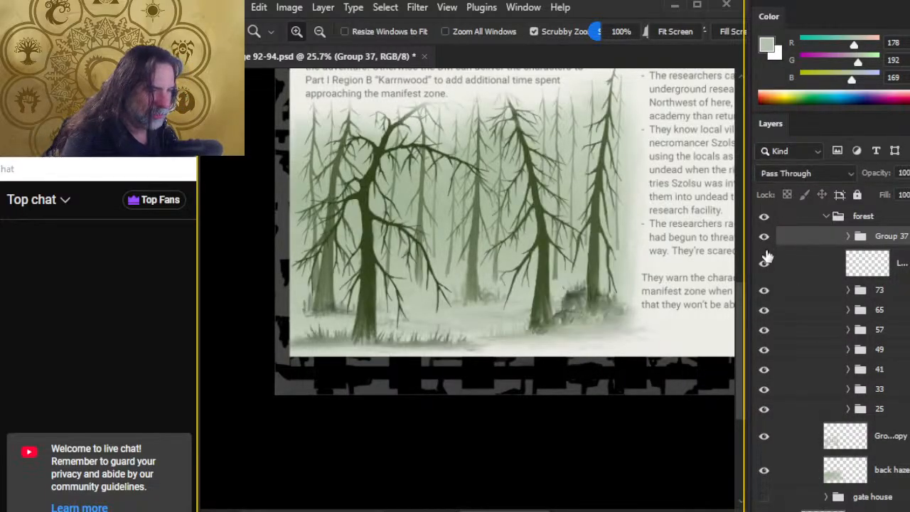
Toggle the visibility of the new foreground group and the tree groups 73, 65 and 57 to decide what forms the next depth layer
{"action": "left_click", "coordinate": [764, 290]}
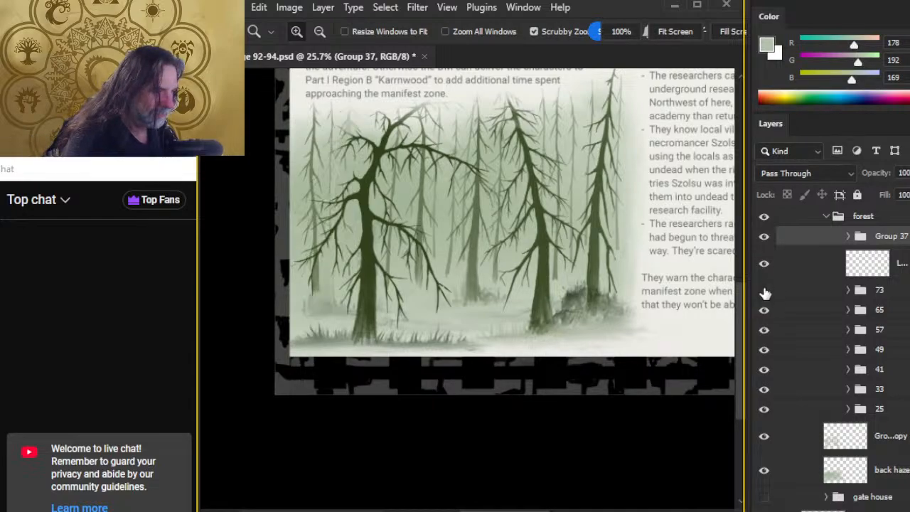
{"action": "left_click", "coordinate": [764, 291]}
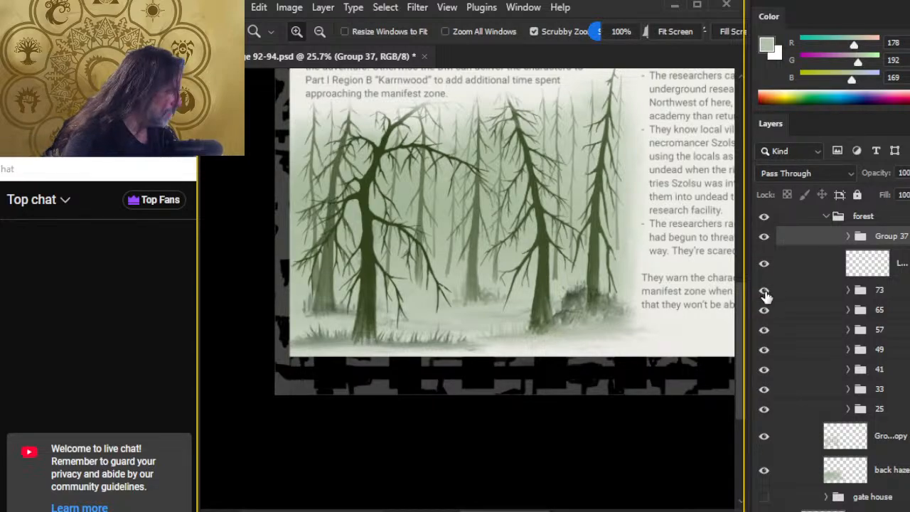
{"action": "left_click", "coordinate": [847, 236]}
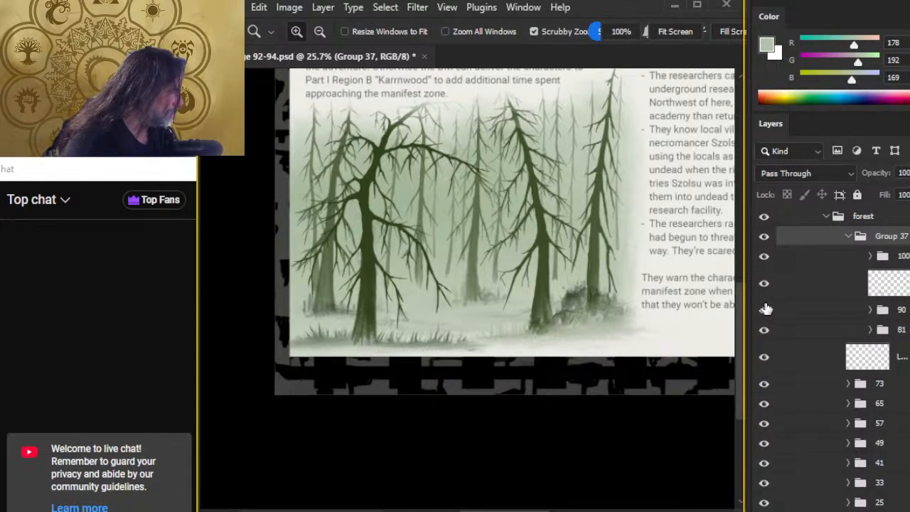
{"action": "left_click", "coordinate": [848, 236]}
{"action": "left_click", "coordinate": [764, 236]}
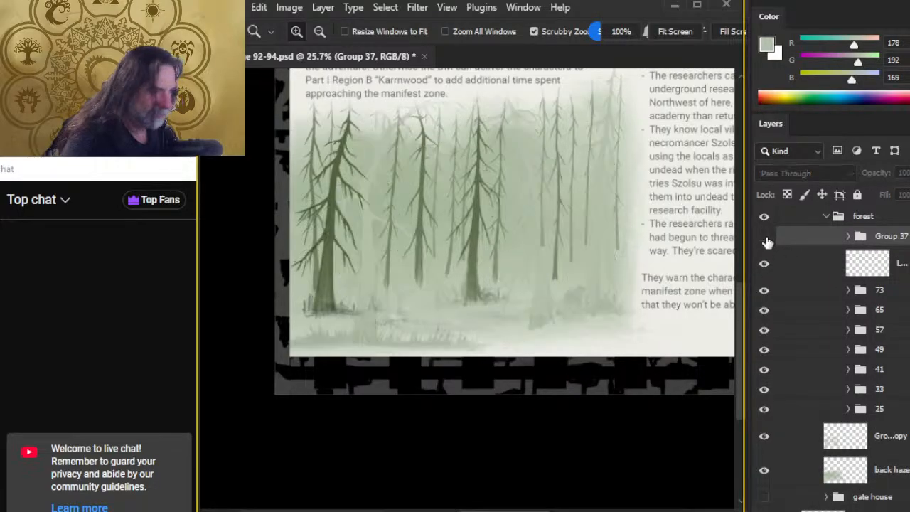
{"action": "left_click", "coordinate": [764, 237]}
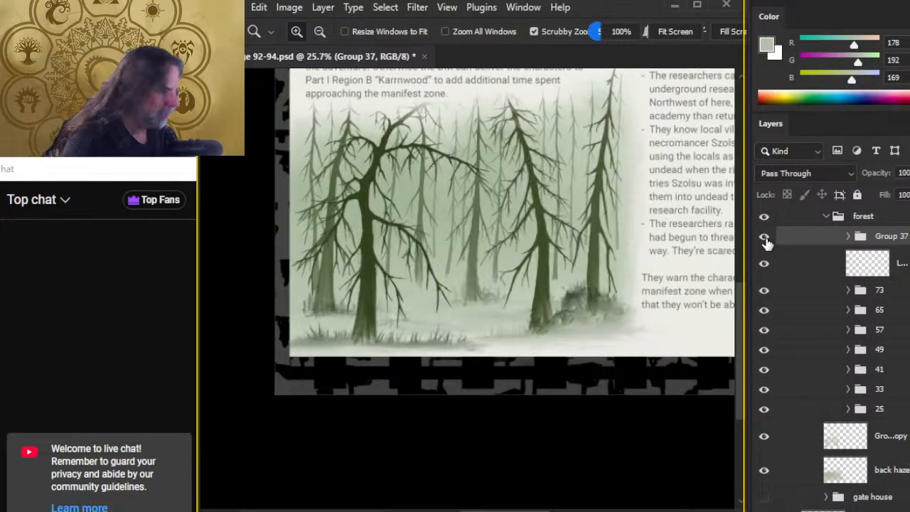
{"action": "left_click", "coordinate": [765, 331]}
{"action": "left_click", "coordinate": [766, 333]}
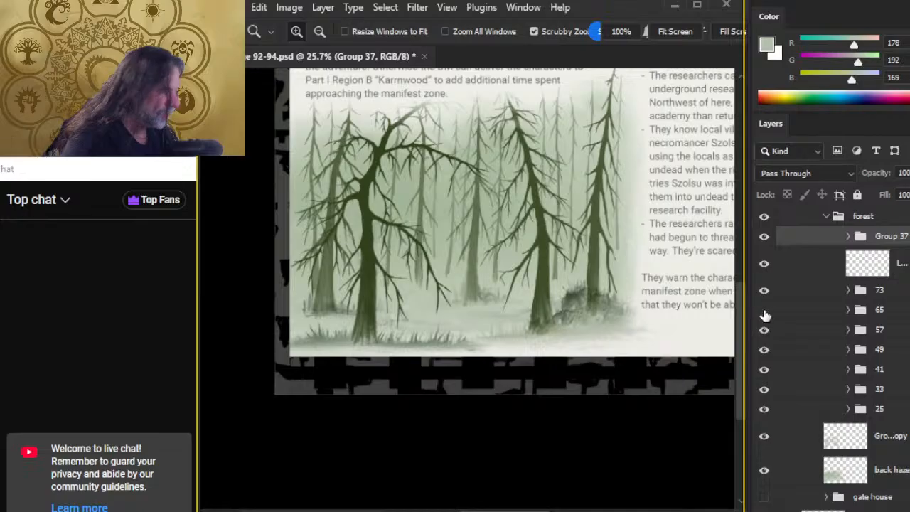
{"action": "left_click", "coordinate": [765, 311]}
{"action": "left_click", "coordinate": [764, 312]}
Combine groups 73 and 65 and the layer above them into a new group, and toggle it to check its content
{"action": "left_click", "coordinate": [814, 310]}
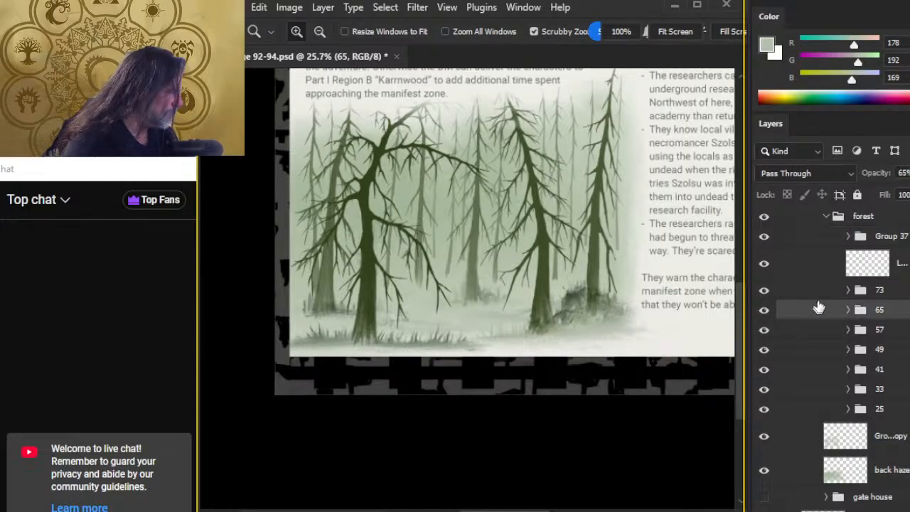
{"action": "left_click", "coordinate": [821, 263], "text": "shift"}
{"action": "key", "text": "ctrl+g"}
{"action": "left_click", "coordinate": [764, 258]}
{"action": "left_click", "coordinate": [764, 257]}
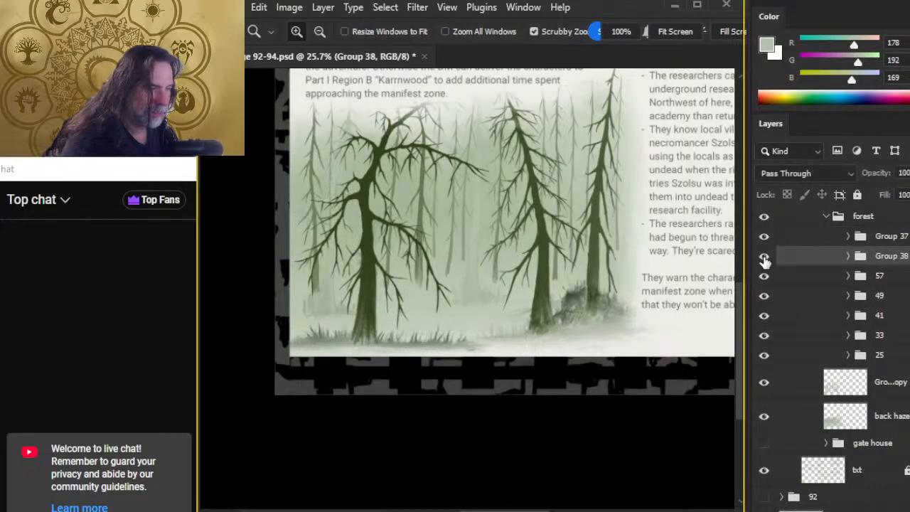
Hide the two new combined groups and toggle groups 57, 49 and 41 to check which background trees each contains
{"action": "left_click", "coordinate": [764, 276]}
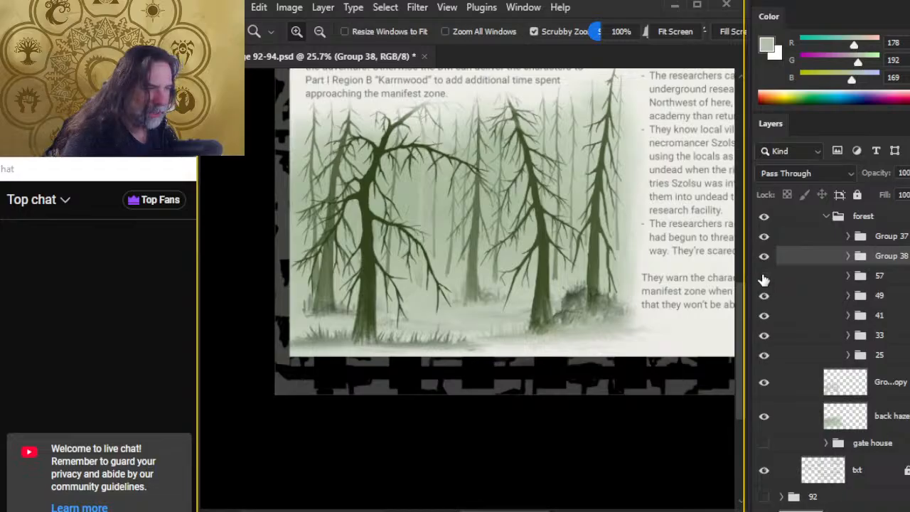
{"action": "left_click", "coordinate": [764, 276]}
{"action": "left_click", "coordinate": [764, 296]}
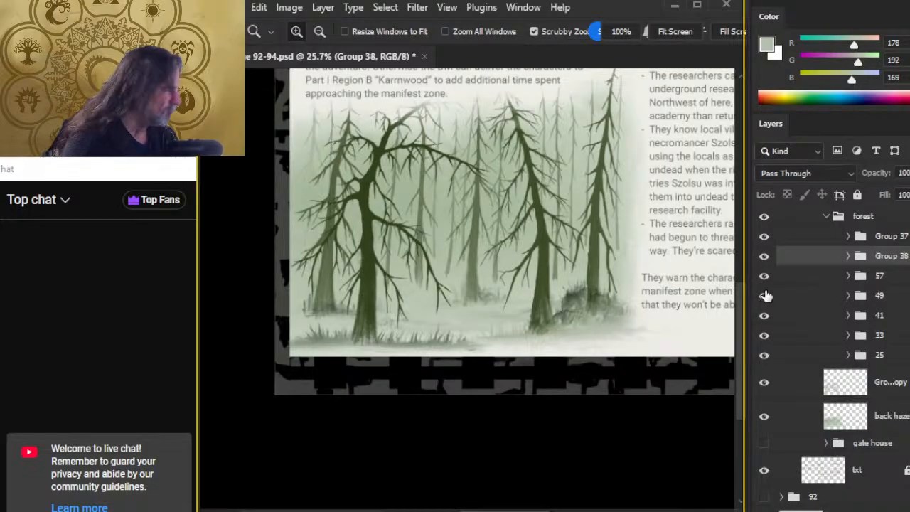
{"action": "left_click", "coordinate": [764, 296]}
{"action": "left_click", "coordinate": [765, 236]}
{"action": "left_click", "coordinate": [764, 256]}
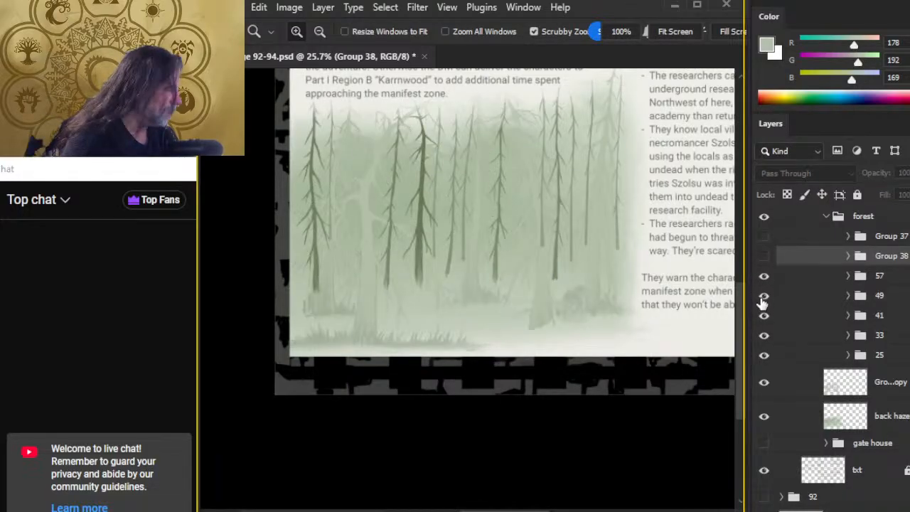
{"action": "left_click", "coordinate": [764, 276]}
{"action": "left_click", "coordinate": [764, 276]}
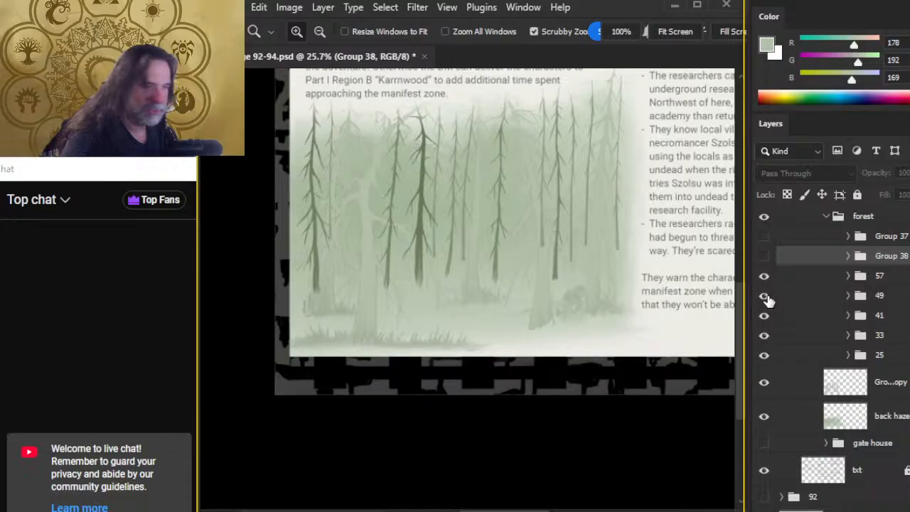
{"action": "left_click", "coordinate": [766, 297]}
{"action": "left_click", "coordinate": [766, 297]}
{"action": "left_click", "coordinate": [765, 316]}
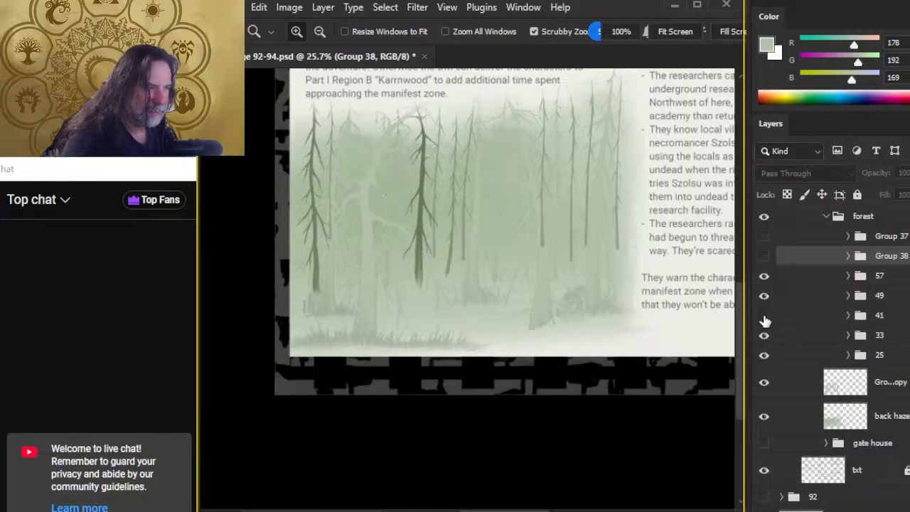
{"action": "left_click", "coordinate": [765, 317]}
Combine the tree groups 57, 49 and 41 into a new group
{"action": "left_click", "coordinate": [808, 276]}
{"action": "left_click", "coordinate": [803, 320], "text": "shift"}
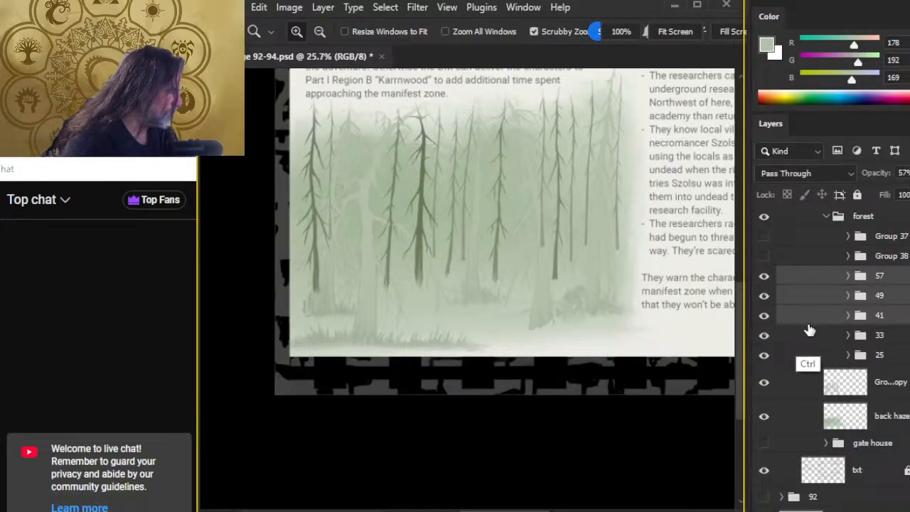
{"action": "key", "text": "ctrl+g"}
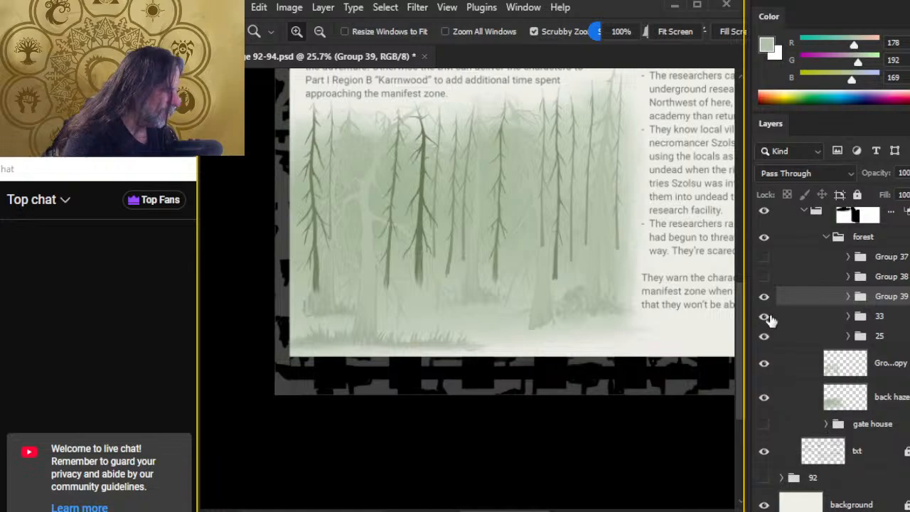
Toggle the visibility of groups 33 and 25 to check which distant trees they contain
{"action": "left_click", "coordinate": [767, 317]}
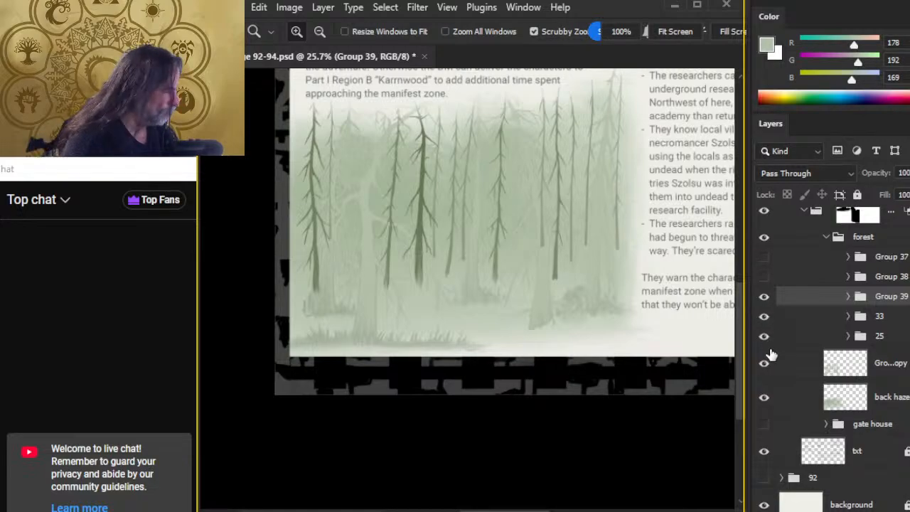
{"action": "left_click", "coordinate": [768, 337]}
{"action": "left_click", "coordinate": [770, 338]}
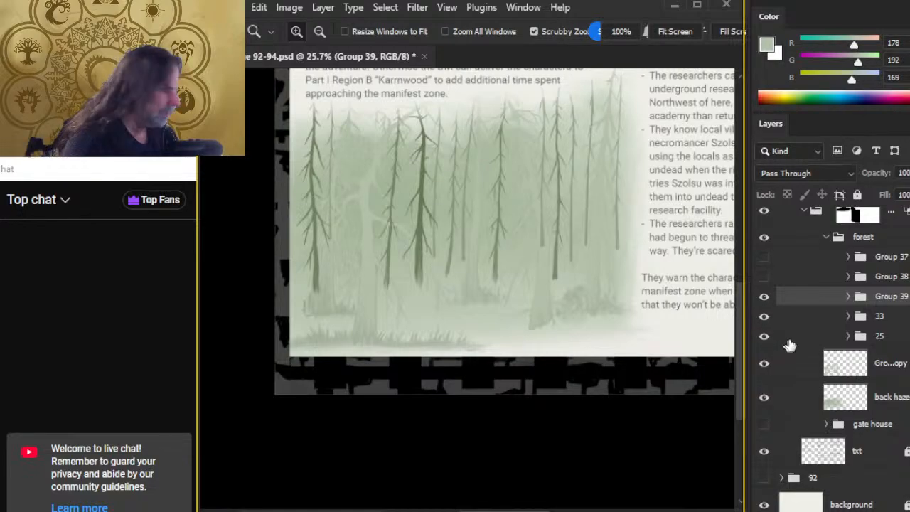
Combine tree groups 33 and 25 into a new group, and toggle the copy layer beneath it to check its content
{"action": "left_click", "coordinate": [811, 327]}
{"action": "left_click", "coordinate": [811, 323], "text": "shift"}
{"action": "key", "text": "ctrl+g"}
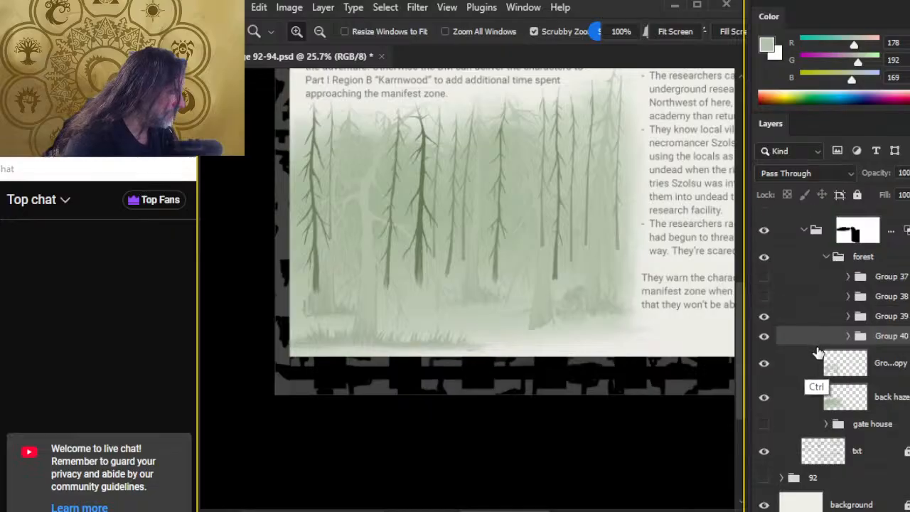
{"action": "left_click", "coordinate": [764, 363]}
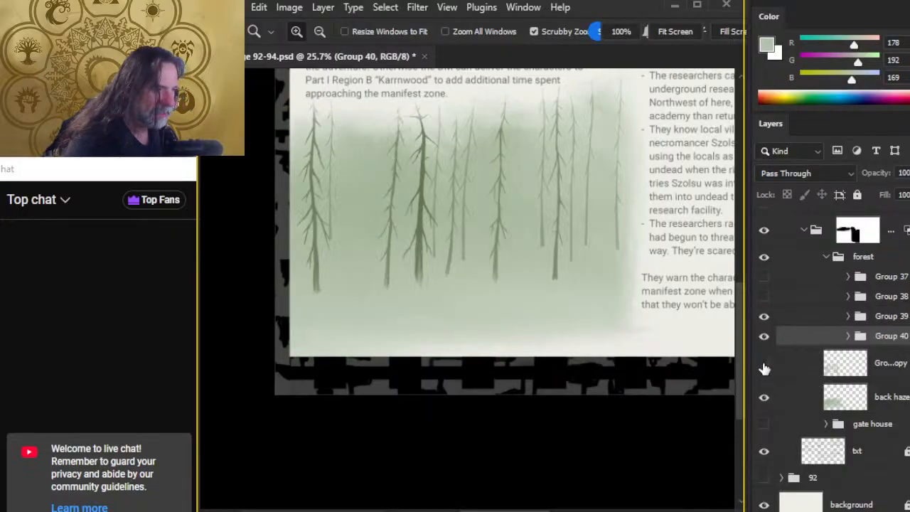
{"action": "left_click", "coordinate": [765, 364]}
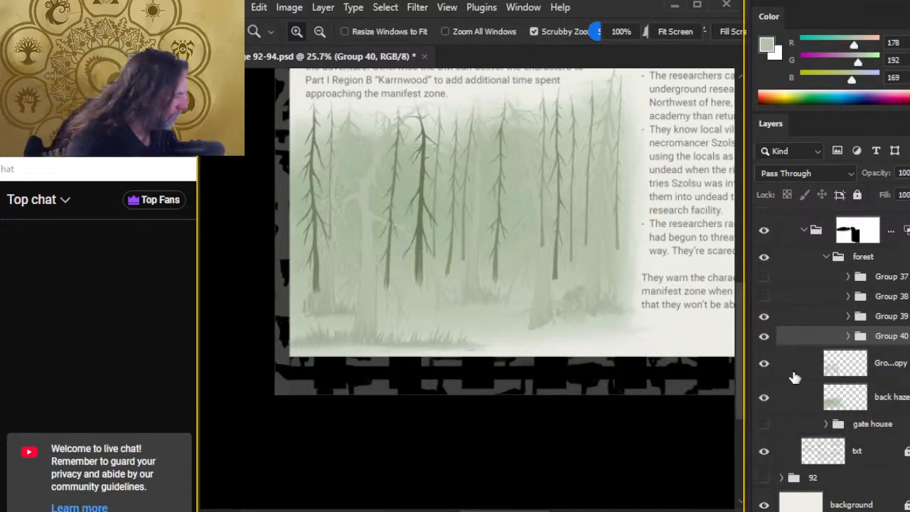
Toggle Group 37, Group 39 and the copy layer below the groups to compare which trees each one contains
{"action": "left_click", "coordinate": [764, 277]}
{"action": "left_click", "coordinate": [766, 280]}
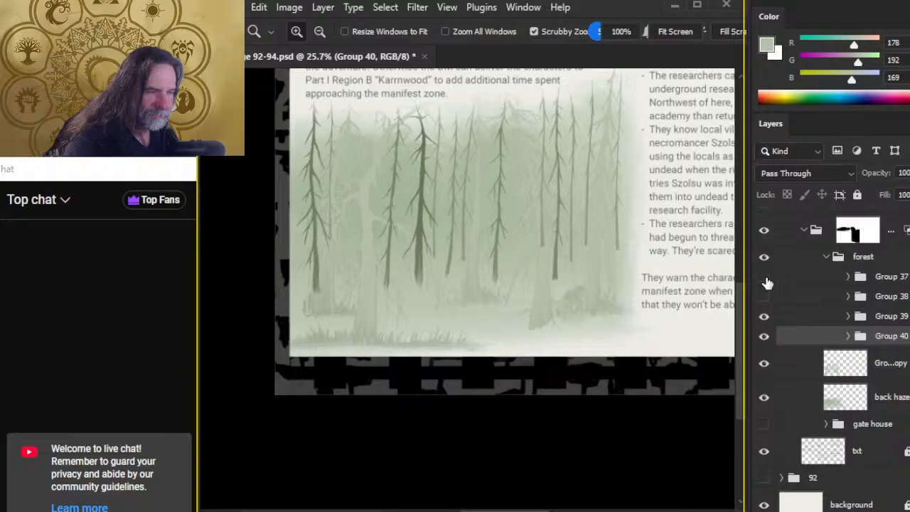
{"action": "left_click", "coordinate": [764, 363]}
{"action": "left_click", "coordinate": [762, 365]}
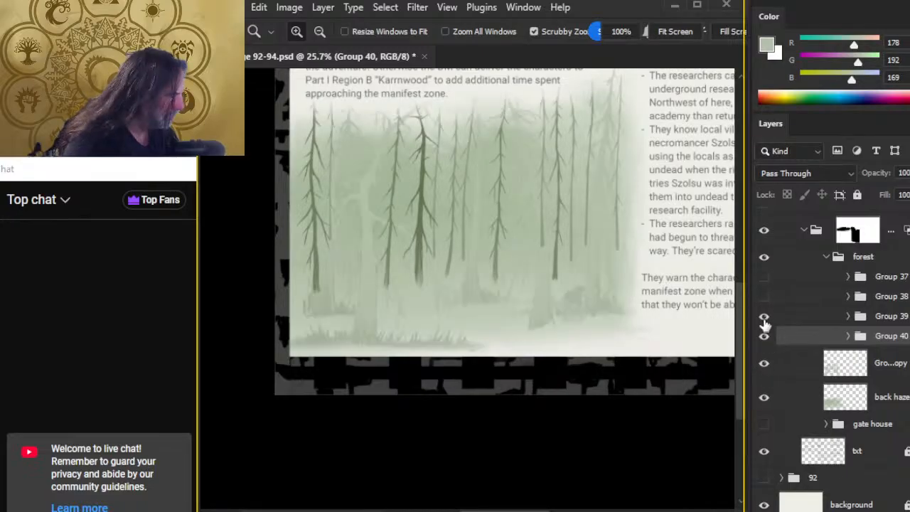
{"action": "left_click", "coordinate": [764, 315]}
{"action": "left_click", "coordinate": [765, 316]}
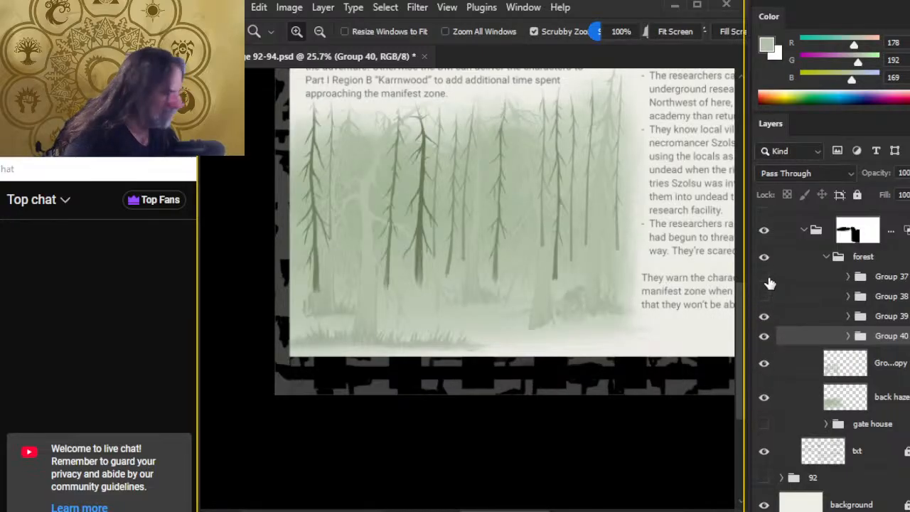
{"action": "left_click", "coordinate": [765, 279]}
{"action": "left_click", "coordinate": [767, 283]}
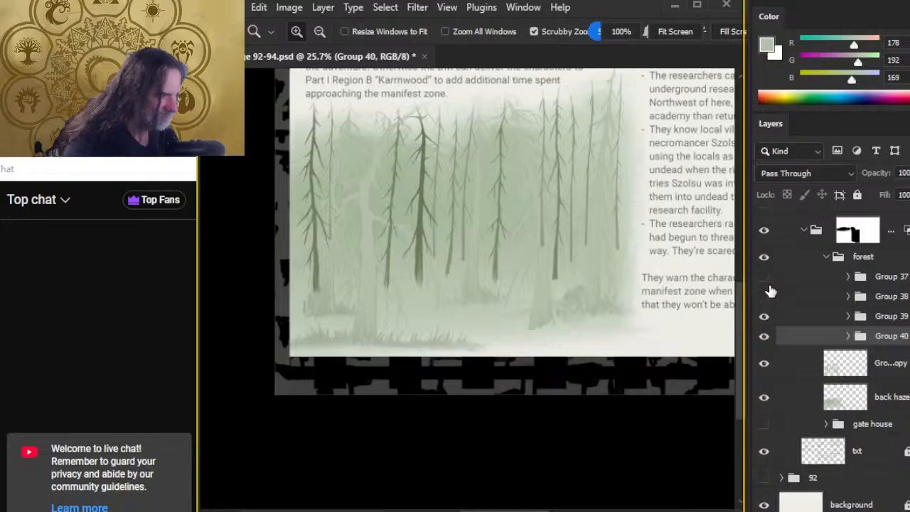
{"action": "left_click", "coordinate": [765, 362]}
{"action": "left_click", "coordinate": [765, 362]}
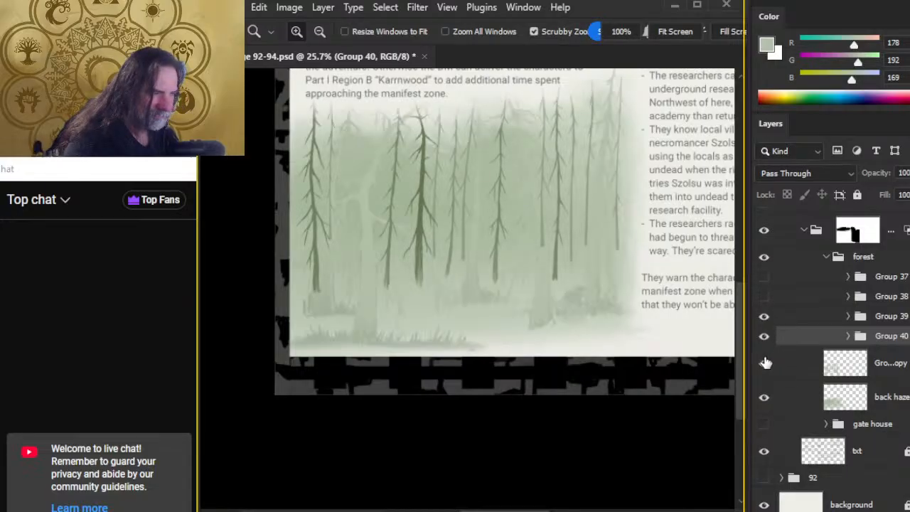
Toggle Group 39 and Group 38, and check the trees in subgroups 57 and 49 inside Group 39
{"action": "left_click", "coordinate": [765, 318]}
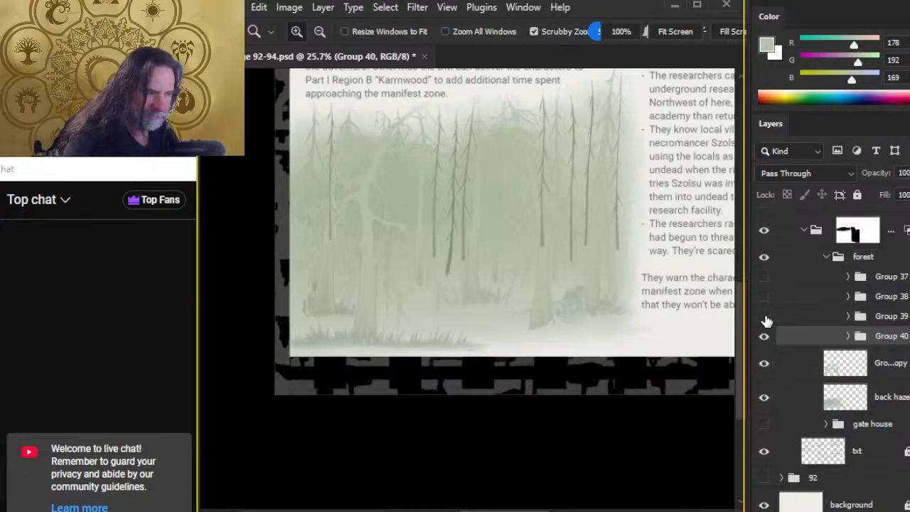
{"action": "left_click", "coordinate": [766, 318]}
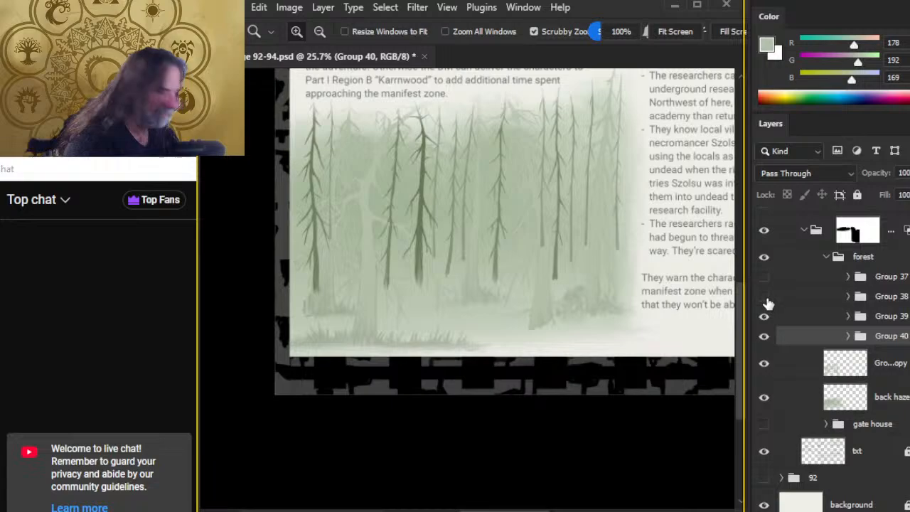
{"action": "left_click", "coordinate": [766, 297]}
{"action": "left_click", "coordinate": [766, 298]}
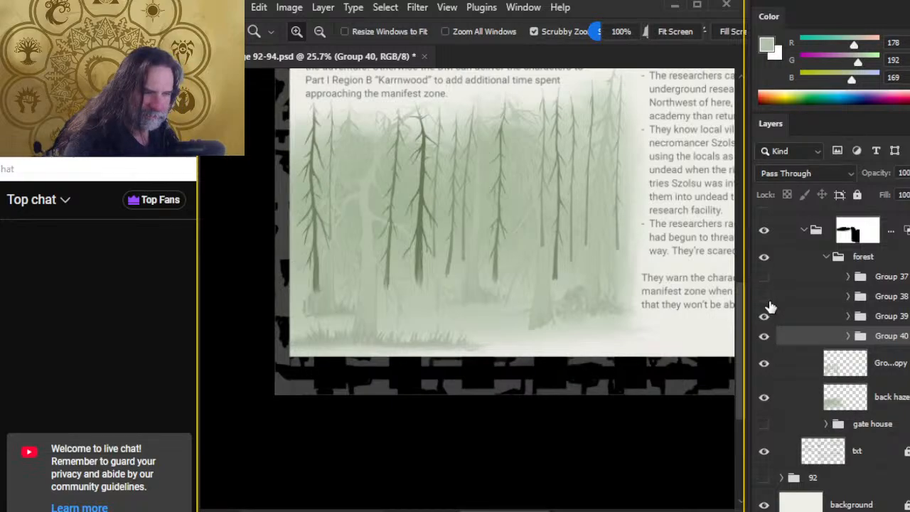
{"action": "left_click", "coordinate": [766, 299]}
{"action": "left_click", "coordinate": [766, 298]}
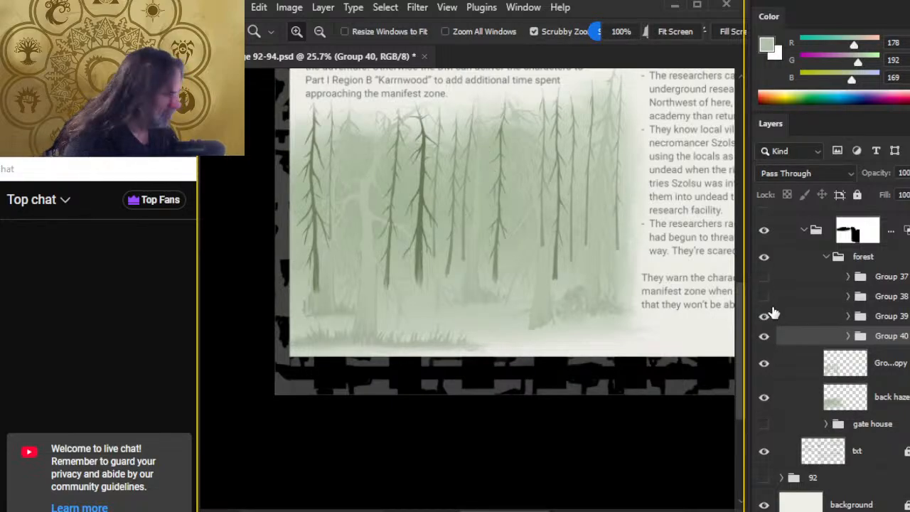
{"action": "left_click", "coordinate": [848, 316]}
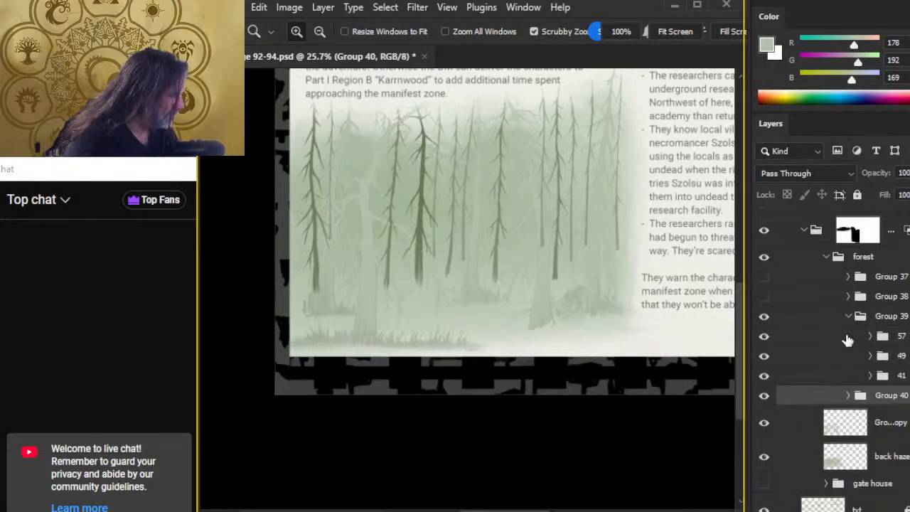
{"action": "left_click", "coordinate": [765, 339]}
{"action": "left_click", "coordinate": [766, 339]}
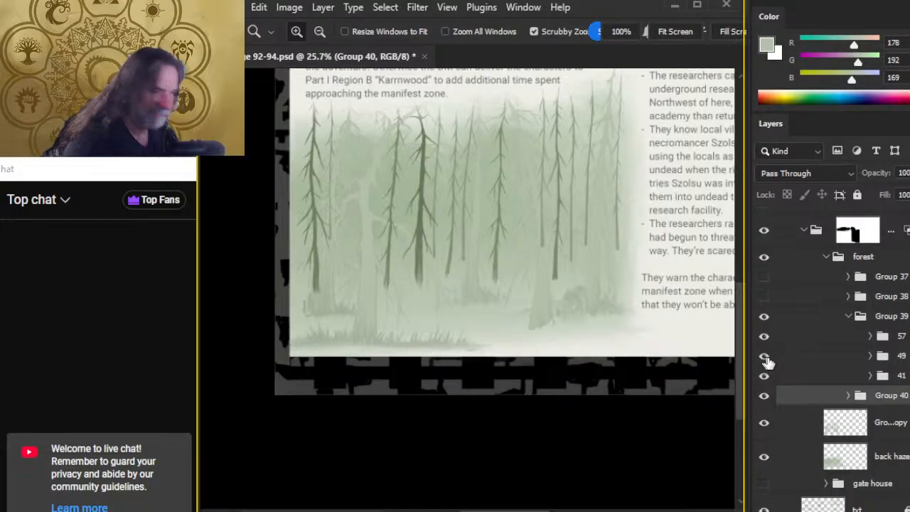
{"action": "left_click", "coordinate": [766, 357]}
{"action": "left_click", "coordinate": [766, 357]}
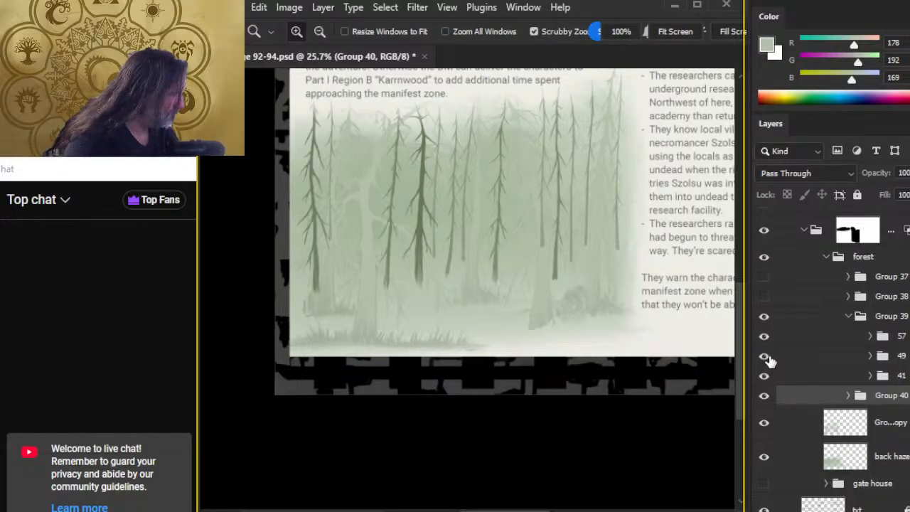
Hide Group 39, show Group 38 and expand it to check the content of its loose layer
{"action": "left_click", "coordinate": [848, 316]}
{"action": "left_click", "coordinate": [764, 316]}
{"action": "left_click", "coordinate": [764, 297]}
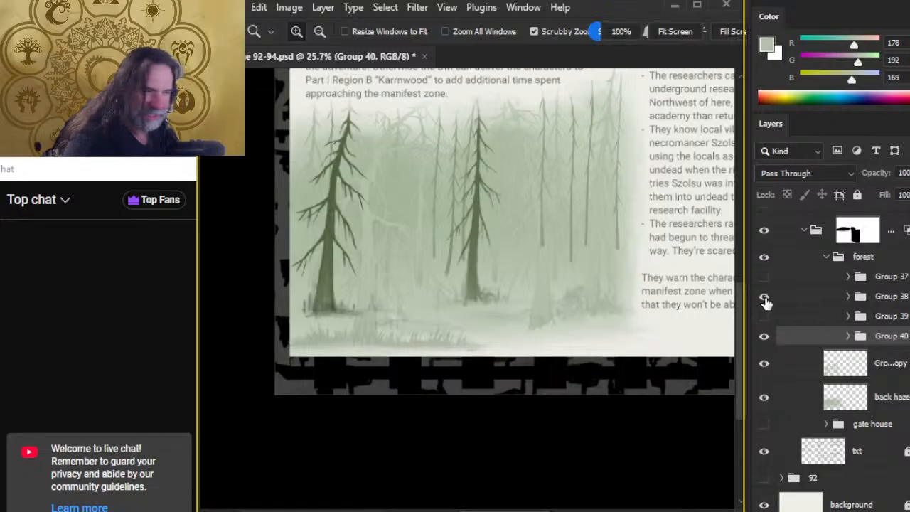
{"action": "left_click", "coordinate": [849, 298]}
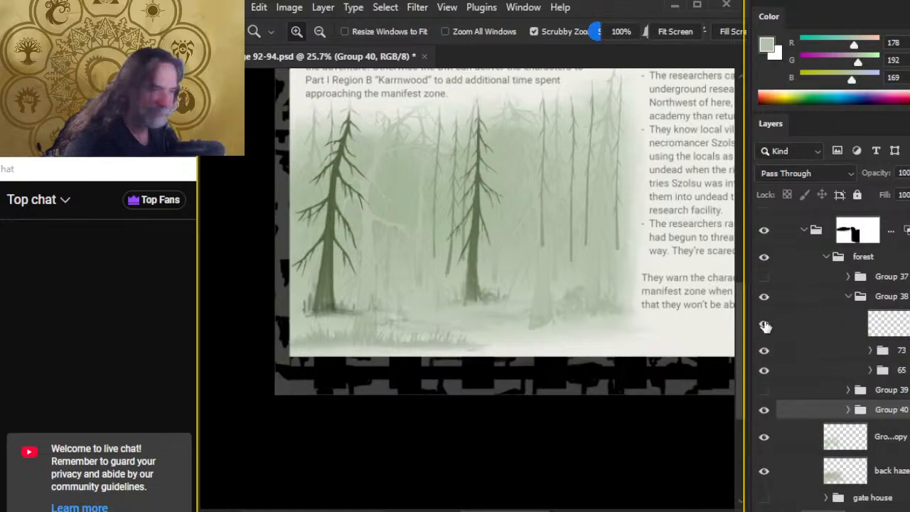
{"action": "left_click", "coordinate": [764, 324]}
{"action": "left_click", "coordinate": [765, 325]}
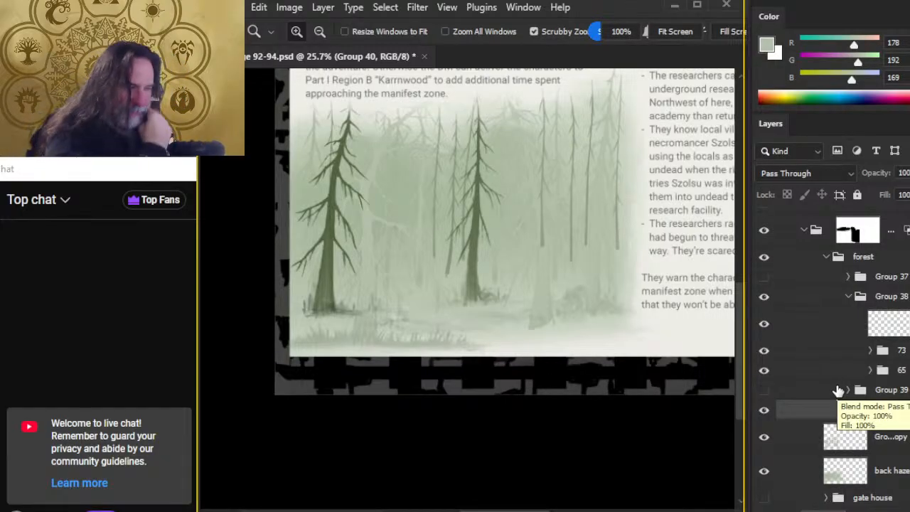
Show Group 39 and Group 37 again so the whole forest displays, and collapse Group 38
{"action": "left_click", "coordinate": [763, 389]}
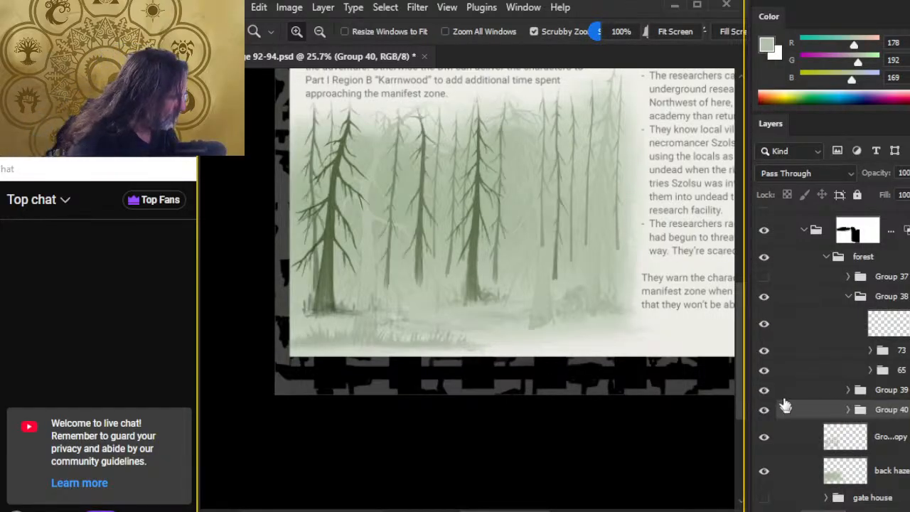
{"action": "left_click", "coordinate": [764, 276]}
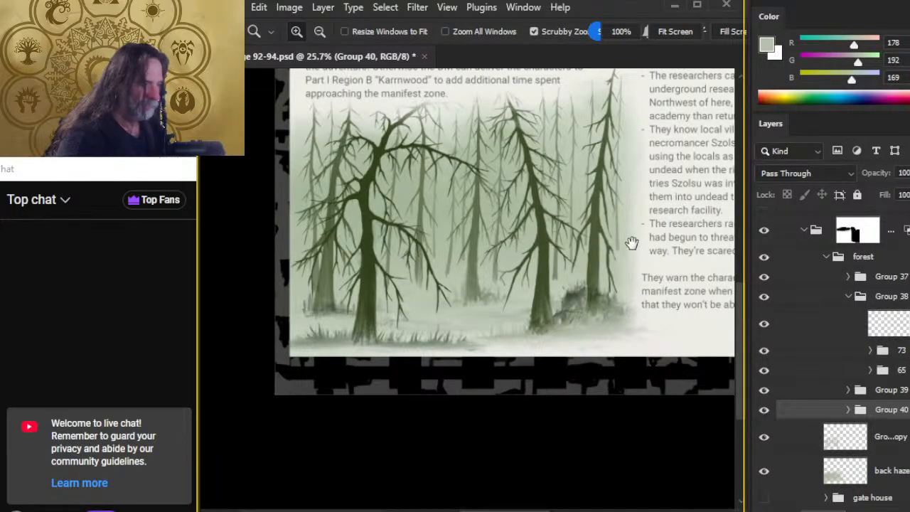
{"action": "left_click_drag", "start_coordinate": [630, 243], "coordinate": [604, 234]}
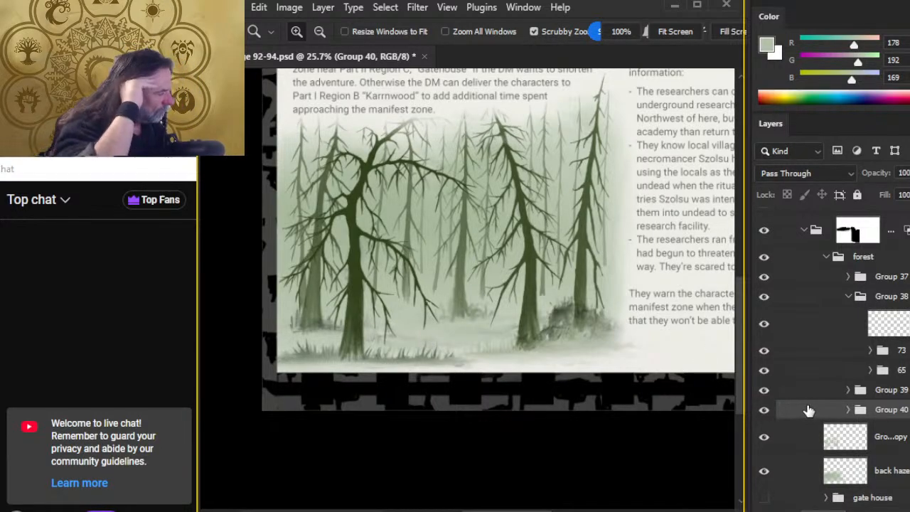
{"action": "left_click", "coordinate": [848, 296]}
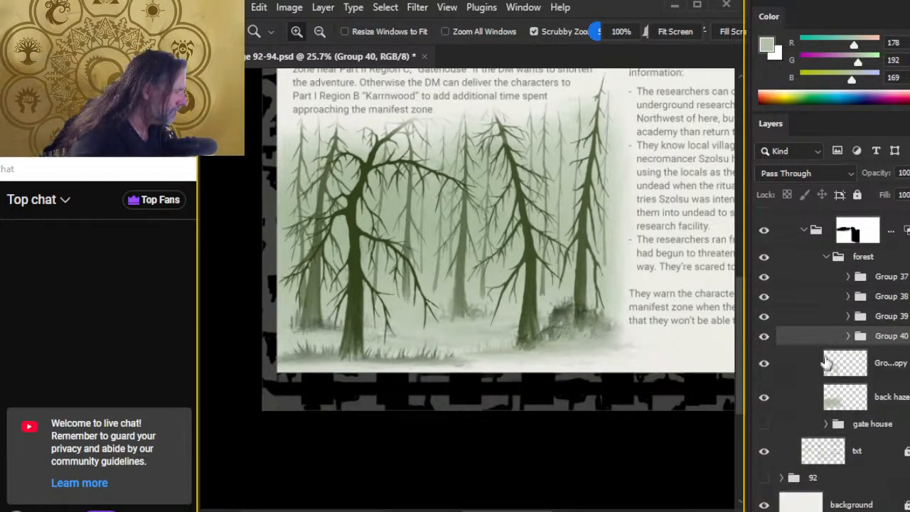
Toggle Group 37 and Group 38 to compare the foreground and middle trees, leaving Group 38 selected and visible
{"action": "left_click", "coordinate": [763, 278]}
{"action": "left_click", "coordinate": [764, 279]}
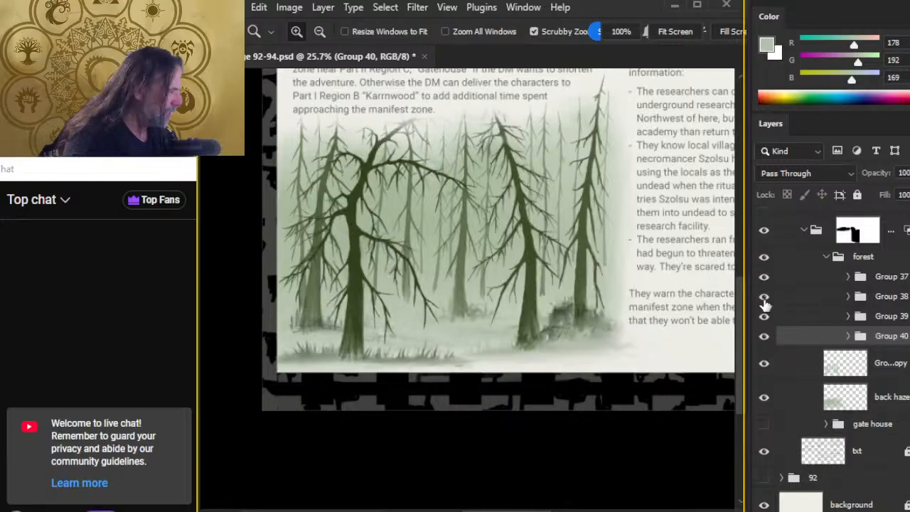
{"action": "left_click", "coordinate": [764, 298]}
{"action": "left_click", "coordinate": [764, 298]}
{"action": "left_click", "coordinate": [804, 298]}
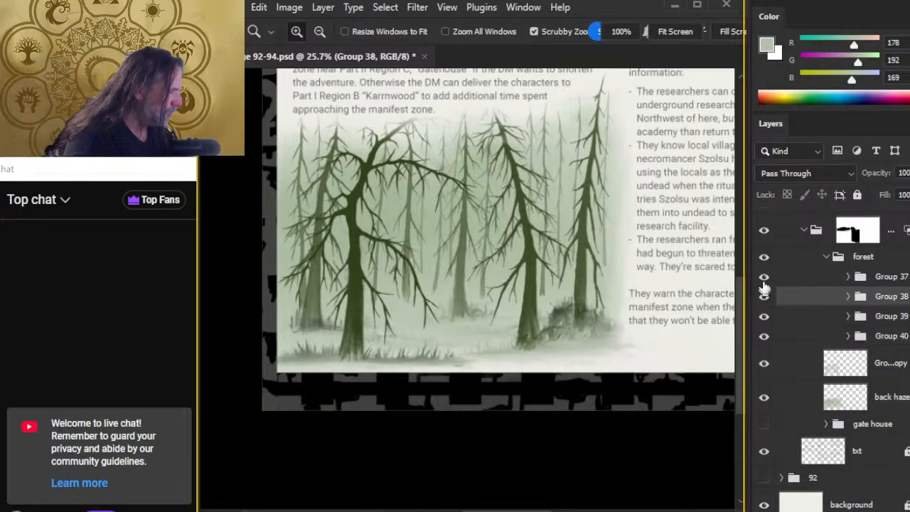
{"action": "left_click", "coordinate": [764, 297]}
{"action": "left_click", "coordinate": [765, 298]}
{"action": "left_click", "coordinate": [765, 298]}
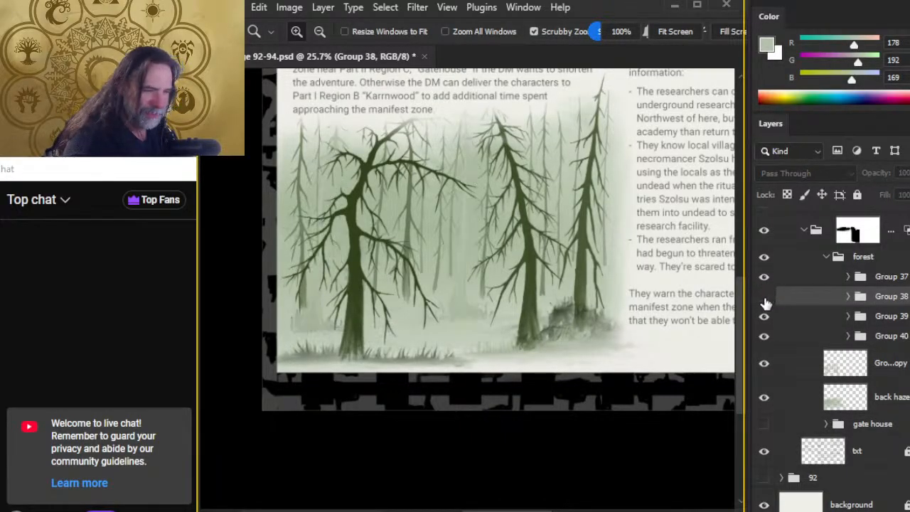
{"action": "left_click", "coordinate": [765, 297]}
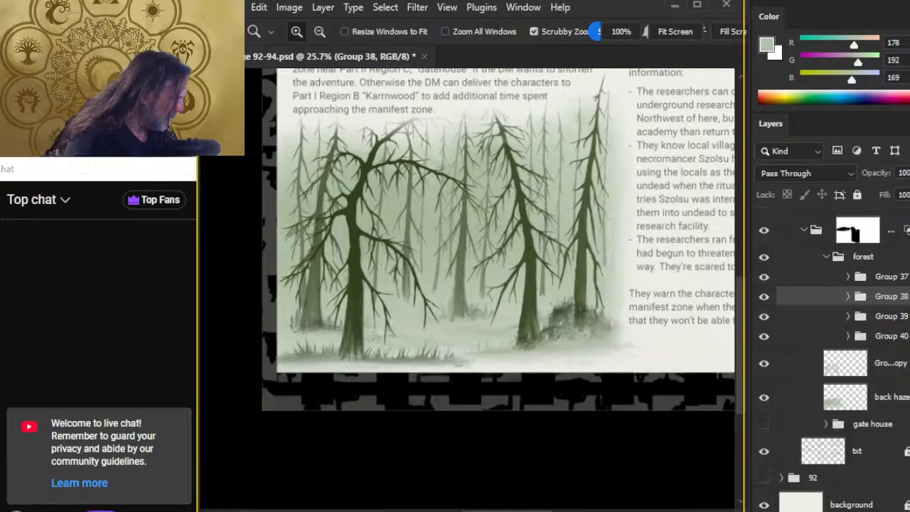
Add a new layer above Group 38 and prepare a size 6 brush in dark green sampled from a foreground trunk
{"action": "key", "text": "ctrl+alt+shift+n"}
{"action": "key", "text": "b"}
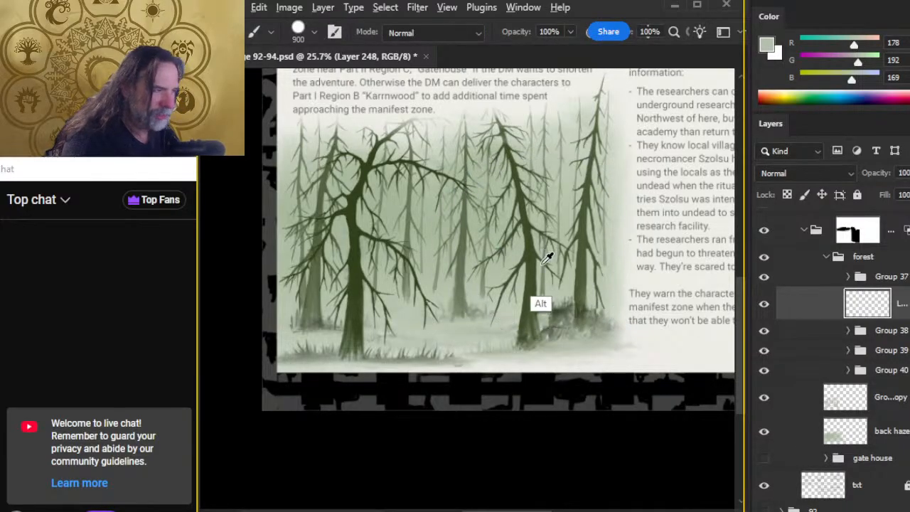
{"action": "left_click", "coordinate": [532, 267], "text": "alt"}
{"action": "key", "text": "bracketleft"}
{"action": "key", "text": "bracketleft"}
{"action": "key", "text": "bracketleft"}
{"action": "key", "text": "bracketleft"}
{"action": "key", "text": "bracketleft"}
{"action": "key", "text": "bracketleft"}
{"action": "key", "text": "bracketleft"}
{"action": "key", "text": "bracketleft"}
{"action": "key", "text": "bracketleft"}
{"action": "key", "text": "bracketleft"}
{"action": "key", "text": "bracketleft"}
{"action": "key", "text": "bracketleft"}
{"action": "key", "text": "bracketleft"}
{"action": "key", "text": "bracketleft"}
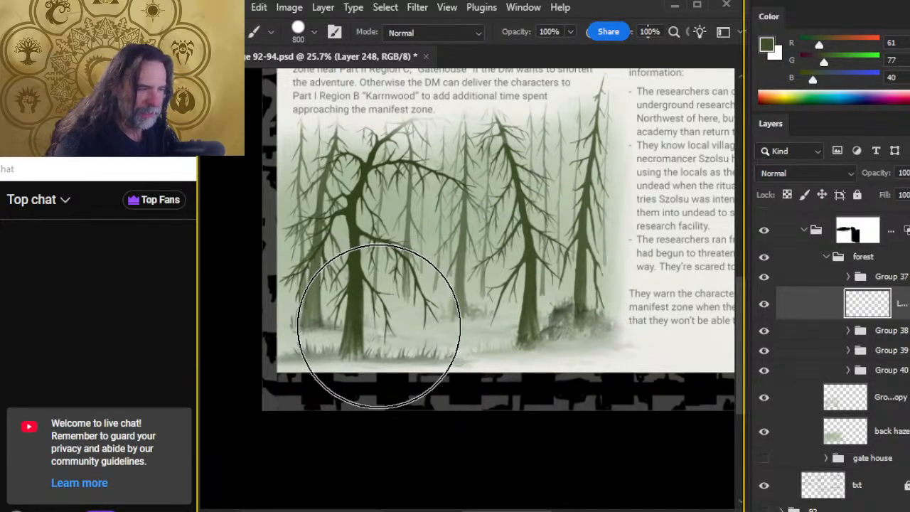
Paint a thin forked sapling just beside the large foreground trunk, refining the stroke with the eraser
{"action": "key", "text": "ctrl+space"}
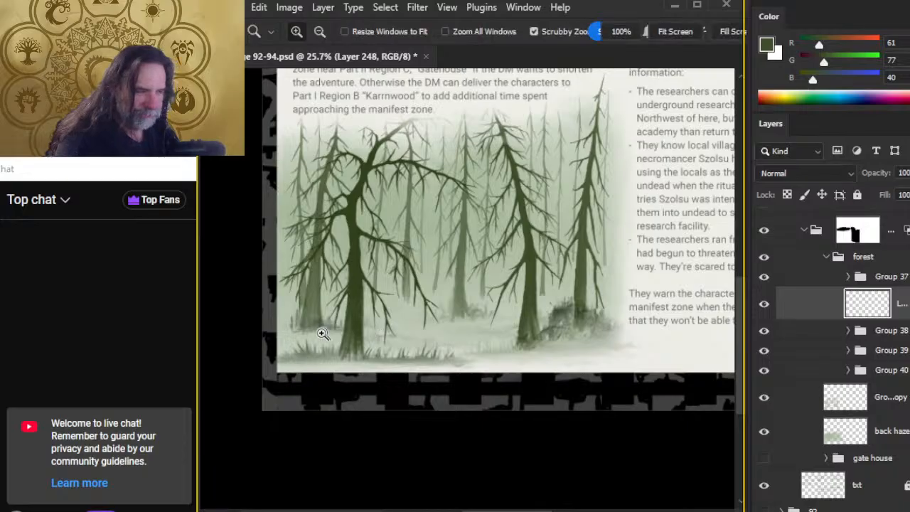
{"action": "mouse_move", "coordinate": [379, 337]}
{"action": "left_mouse_down"}
{"action": "mouse_move", "coordinate": [376, 325]}
{"action": "mouse_move", "coordinate": [430, 334]}
{"action": "mouse_move", "coordinate": [420, 333]}
{"action": "left_mouse_up"}
{"action": "key", "text": "space"}
{"action": "left_click_drag", "start_coordinate": [567, 331], "coordinate": [552, 350]}
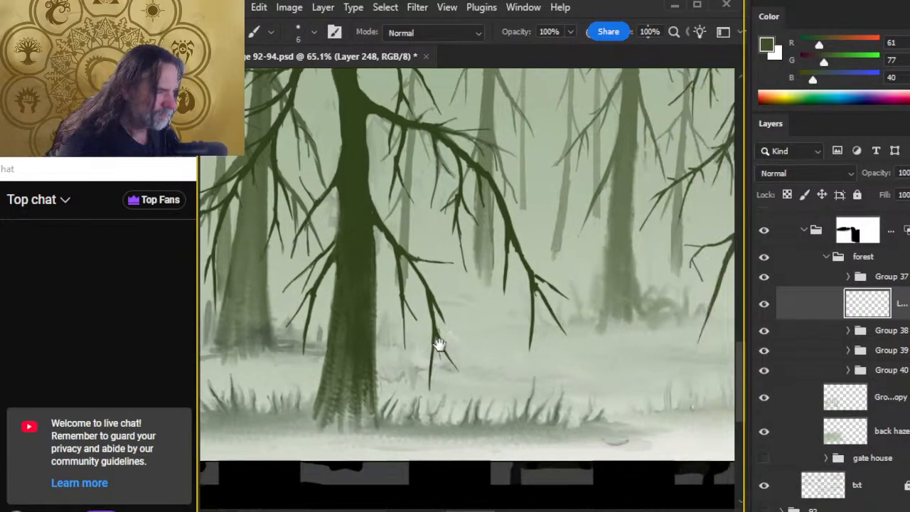
{"action": "mouse_move", "coordinate": [374, 336]}
{"action": "left_mouse_down"}
{"action": "mouse_move", "coordinate": [374, 300]}
{"action": "mouse_move", "coordinate": [367, 337]}
{"action": "left_mouse_up"}
{"action": "key", "text": "ctrl+z"}
{"action": "key", "text": "e"}
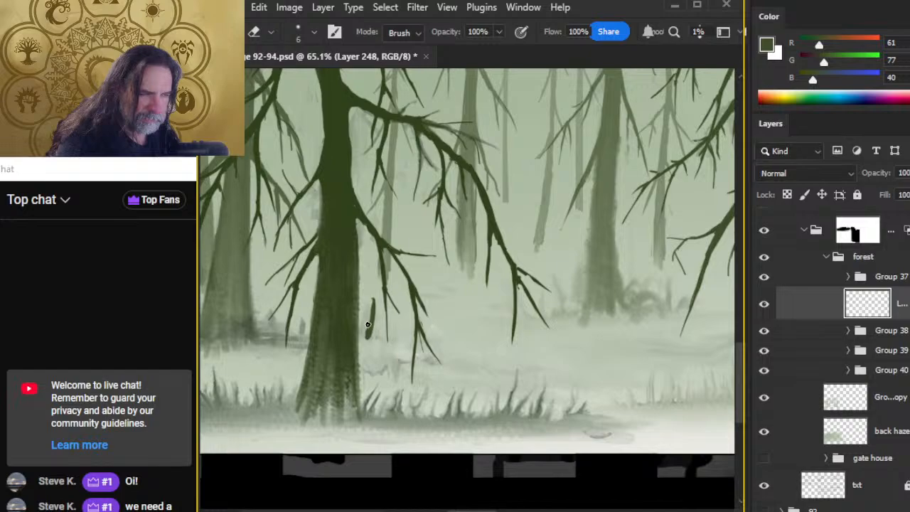
{"action": "mouse_move", "coordinate": [367, 325]}
{"action": "left_mouse_down"}
{"action": "mouse_move", "coordinate": [359, 258]}
{"action": "mouse_move", "coordinate": [374, 286]}
{"action": "mouse_move", "coordinate": [375, 236]}
{"action": "left_mouse_up"}
{"action": "key", "text": "b"}
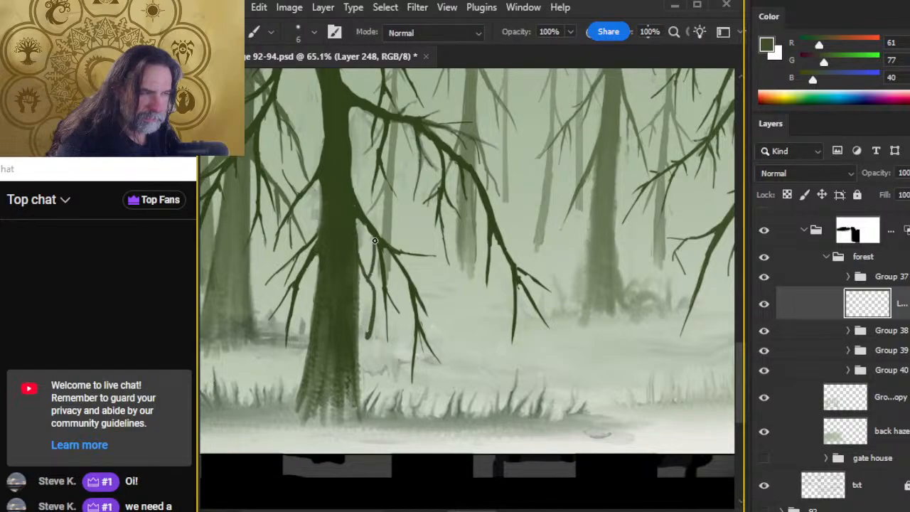
Hide Group 37 and paint an outward fork with a drooping tip on the sapling, tapering its branch ends with the eraser
{"action": "left_click", "coordinate": [762, 276]}
{"action": "mouse_move", "coordinate": [455, 331]}
{"action": "left_mouse_down"}
{"action": "mouse_move", "coordinate": [500, 362]}
{"action": "mouse_move", "coordinate": [554, 373]}
{"action": "left_mouse_up"}
{"action": "key", "text": "e"}
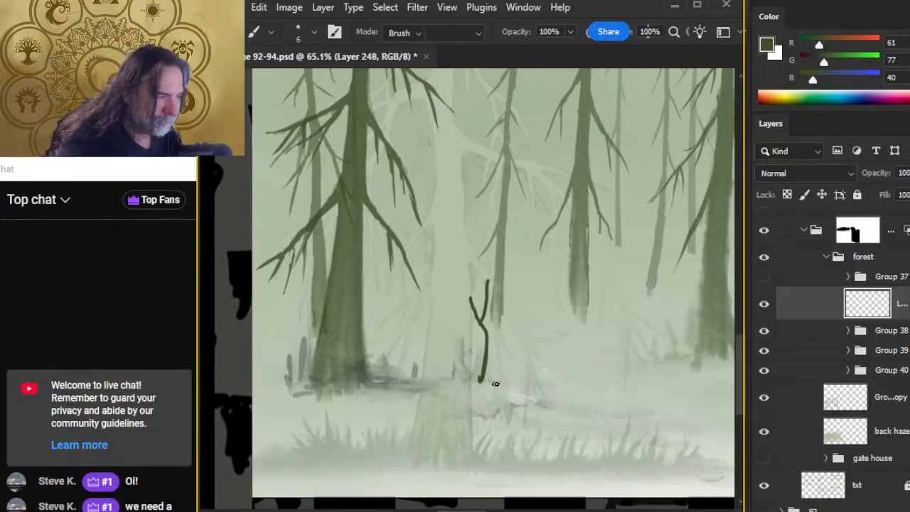
{"action": "key", "text": "b"}
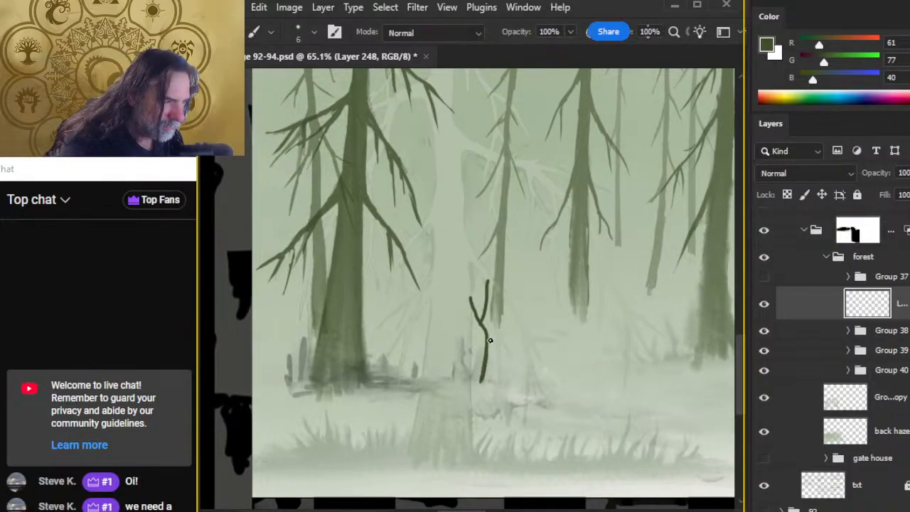
{"action": "left_click_drag", "start_coordinate": [486, 334], "coordinate": [515, 290]}
{"action": "key", "text": "e"}
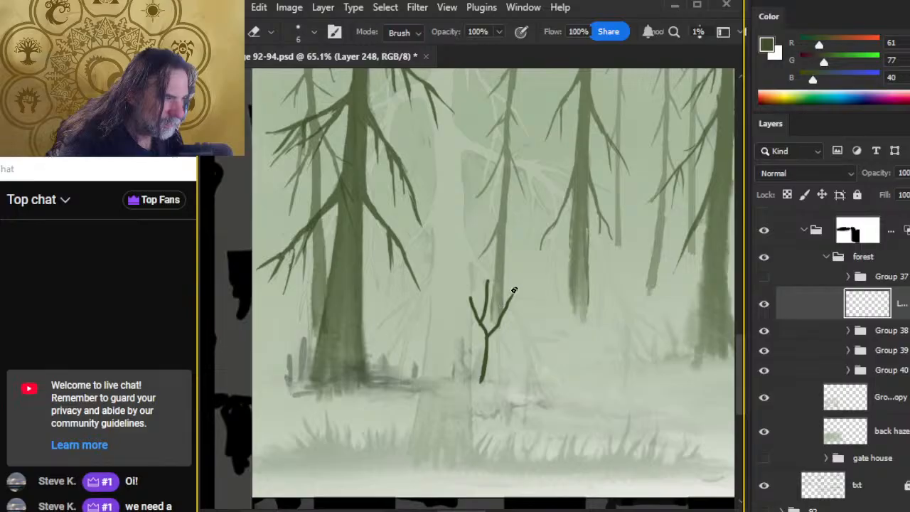
{"action": "key", "text": "b"}
{"action": "mouse_move", "coordinate": [505, 313]}
{"action": "left_mouse_down"}
{"action": "mouse_move", "coordinate": [521, 304]}
{"action": "mouse_move", "coordinate": [528, 320]}
{"action": "left_mouse_up"}
{"action": "key", "text": "e"}
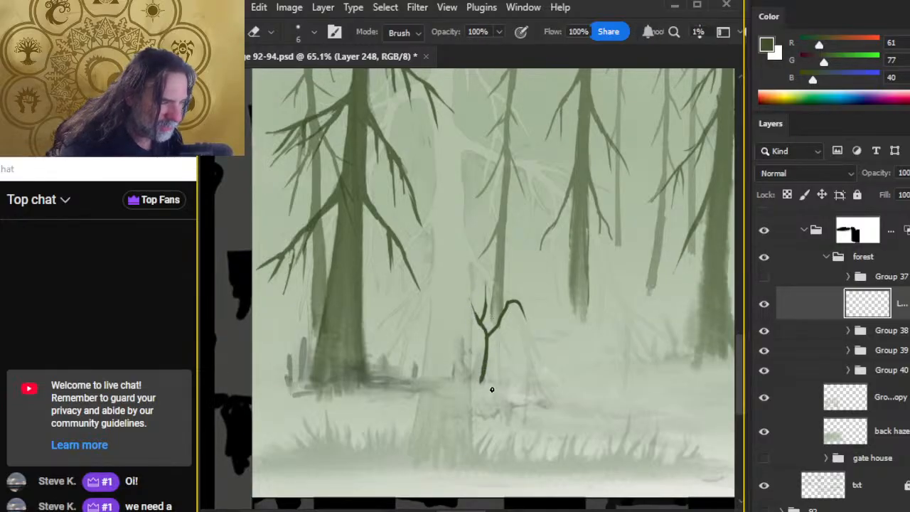
Thicken the base of the sapling's trunk and add a small twig at the drooping branch's bend, trimming the edges with the eraser
{"action": "key", "text": "b"}
{"action": "key", "text": "e"}
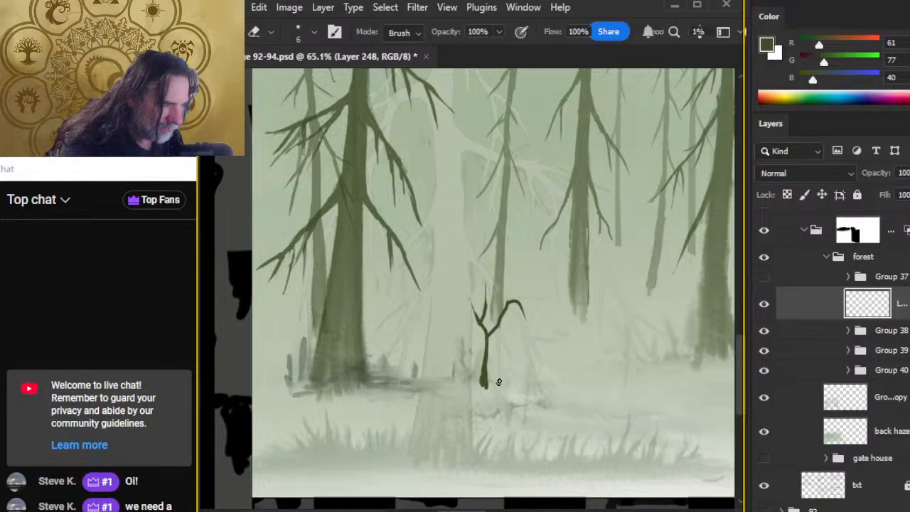
{"action": "key", "text": "r"}
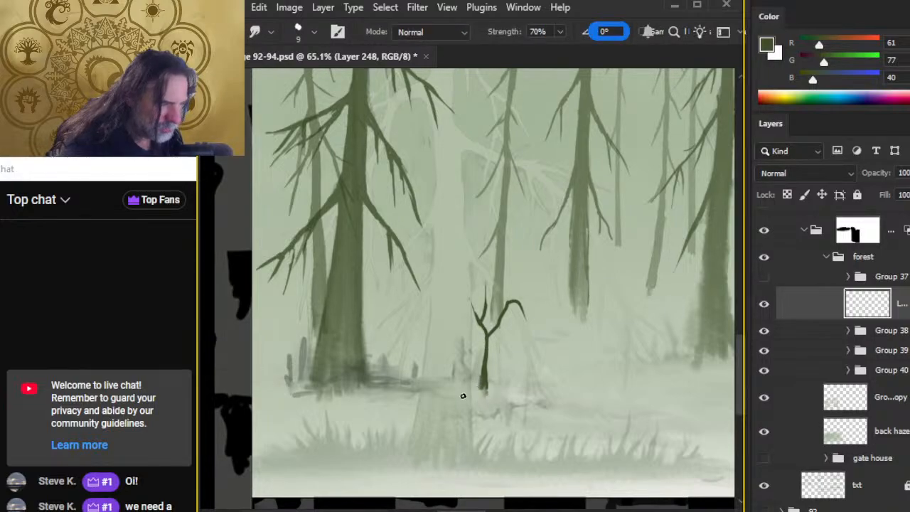
{"action": "left_click_drag", "start_coordinate": [518, 371], "coordinate": [406, 254]}
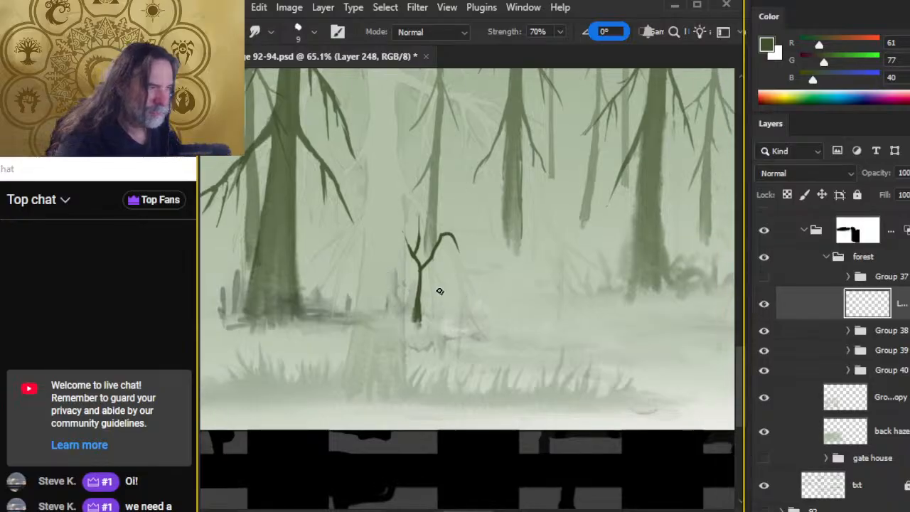
{"action": "key", "text": "e"}
{"action": "key", "text": "b"}
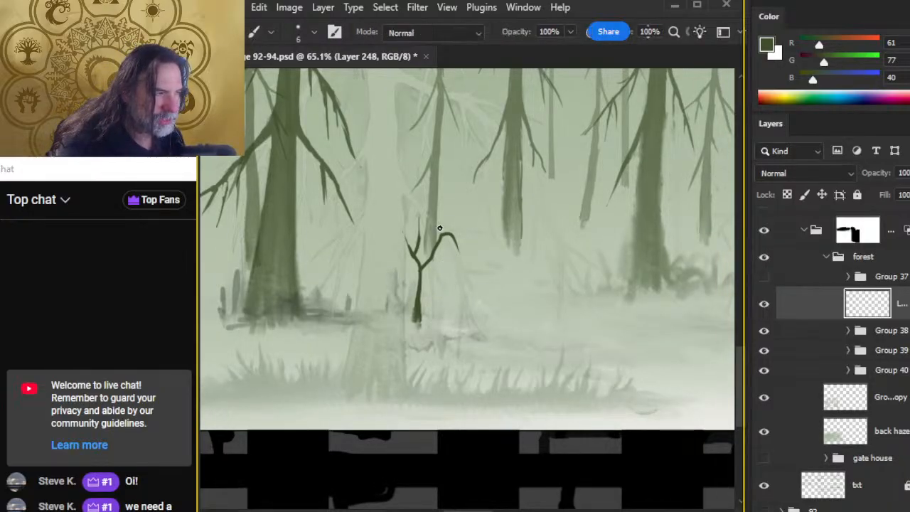
{"action": "key", "text": "e"}
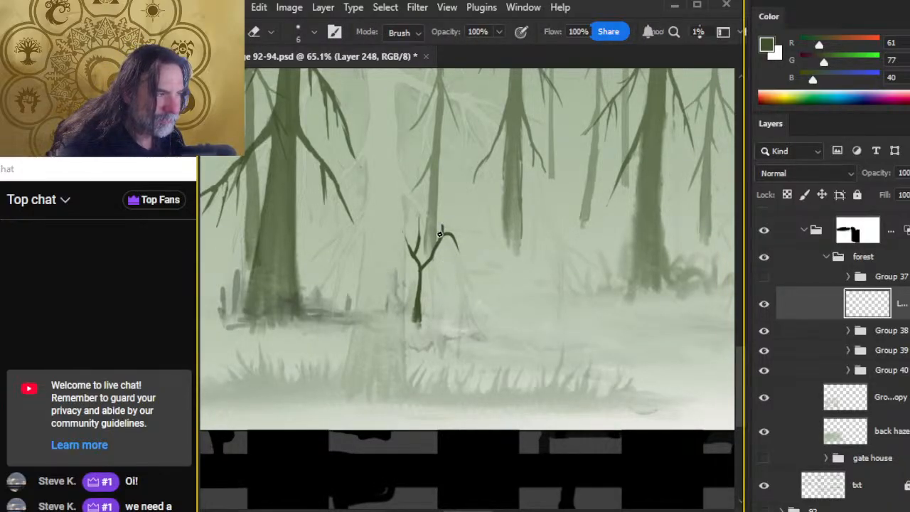
{"action": "key", "text": "b"}
{"action": "key", "text": "e"}
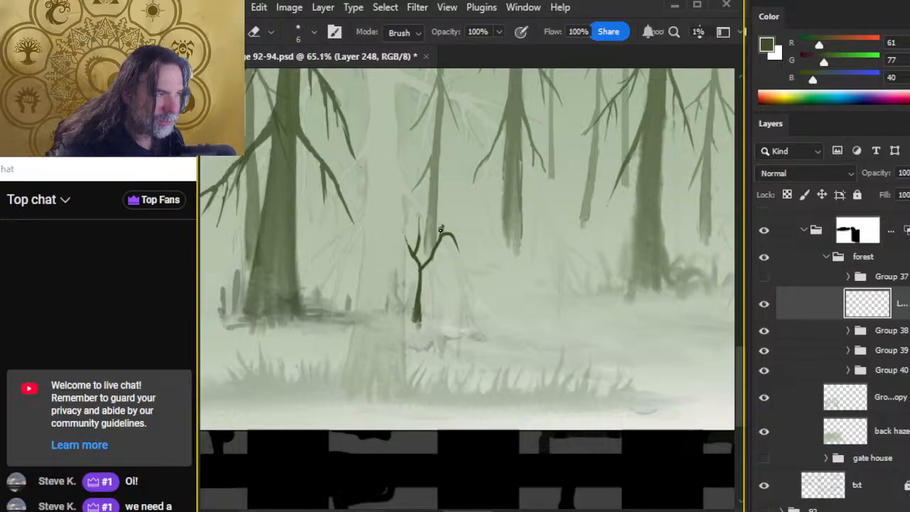
{"action": "key", "text": "b"}
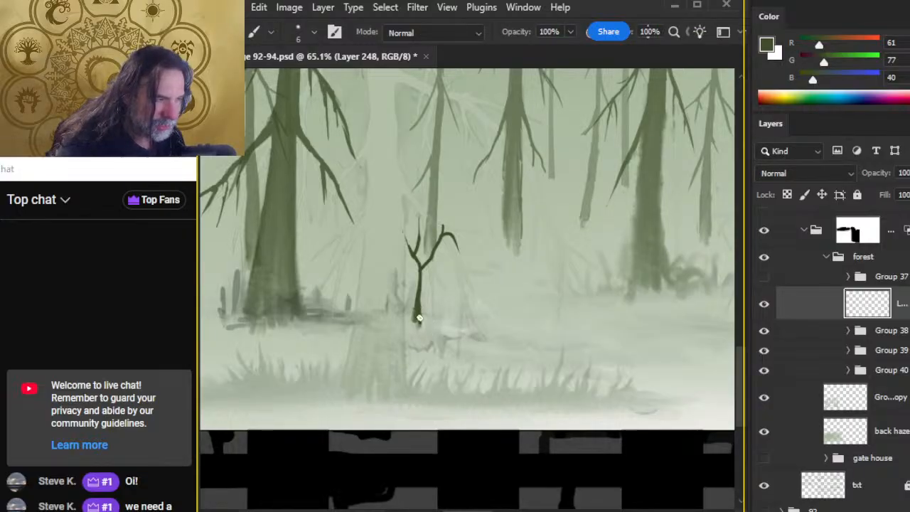
{"action": "key", "text": "e"}
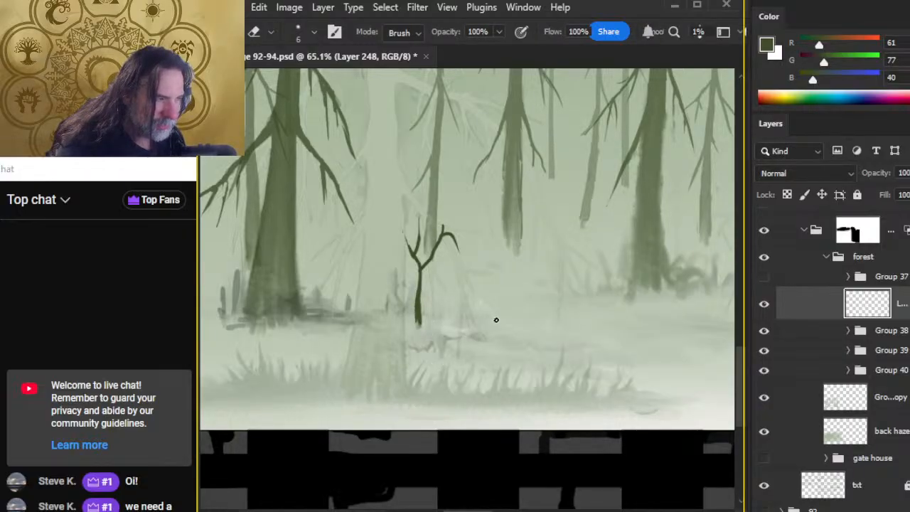
Paint a second, shorter forked sapling beside the first one and slim its fork with the eraser
{"action": "key", "text": "b"}
{"action": "mouse_move", "coordinate": [457, 327]}
{"action": "left_mouse_down"}
{"action": "mouse_move", "coordinate": [464, 280]}
{"action": "mouse_move", "coordinate": [480, 256]}
{"action": "mouse_move", "coordinate": [465, 281]}
{"action": "left_mouse_up"}
{"action": "key", "text": "e"}
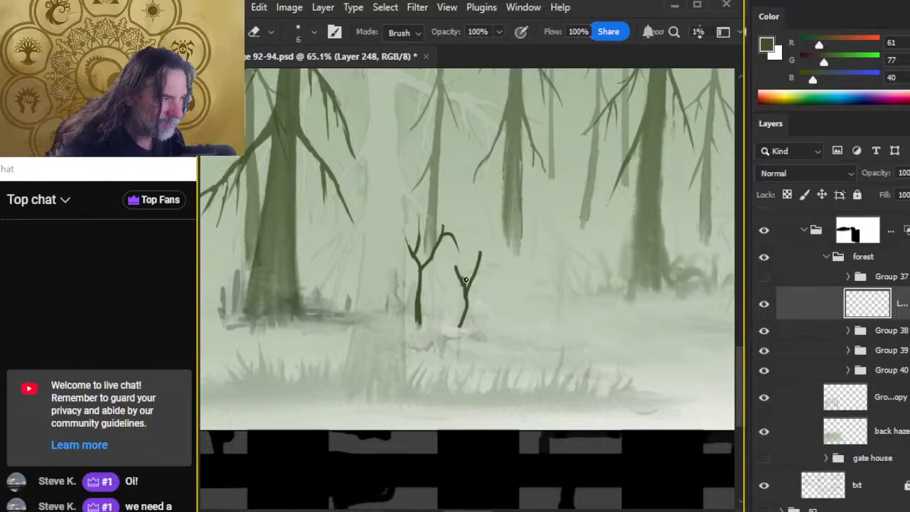
Check the foreground trees by briefly showing Group 37, and paint two more forked saplings near the pale trunk silhouette beside the page text
{"action": "key", "text": "z"}
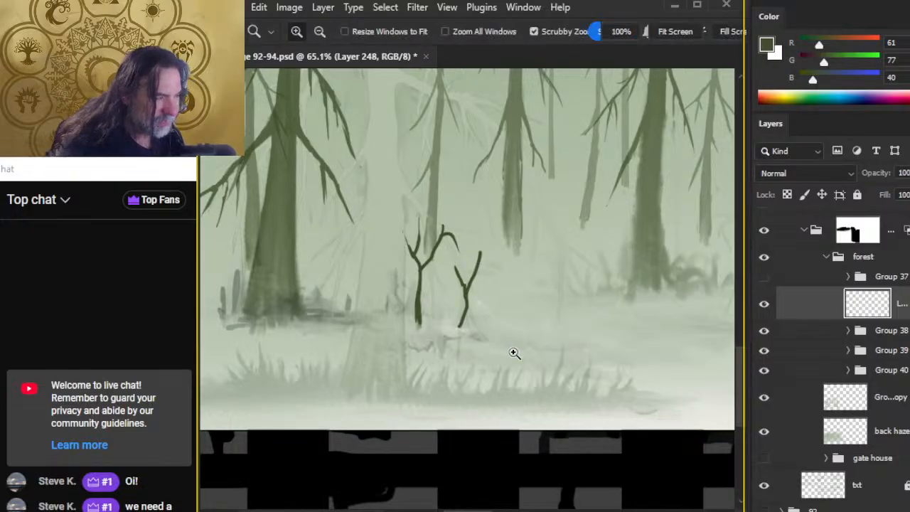
{"action": "left_click_drag", "start_coordinate": [512, 354], "coordinate": [386, 355]}
{"action": "left_click_drag", "start_coordinate": [516, 347], "coordinate": [445, 335]}
{"action": "key", "text": "b"}
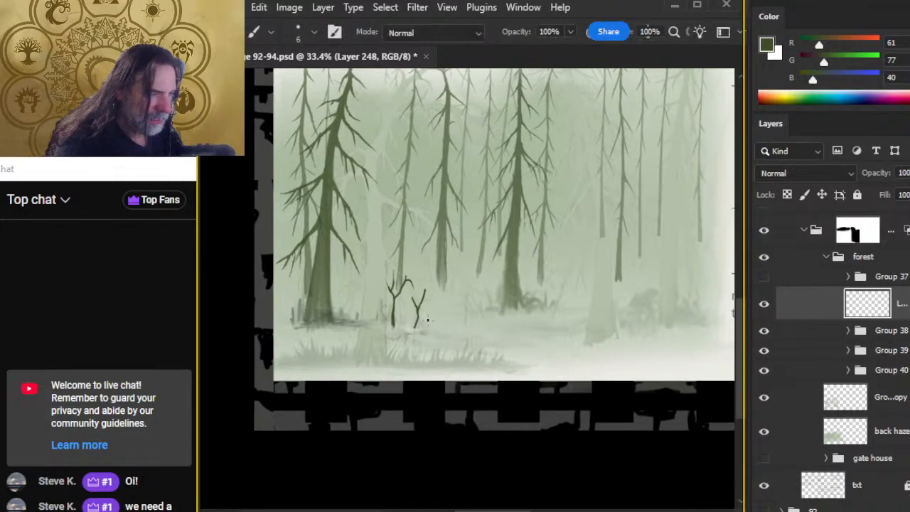
{"action": "left_click_drag", "start_coordinate": [538, 335], "coordinate": [434, 335]}
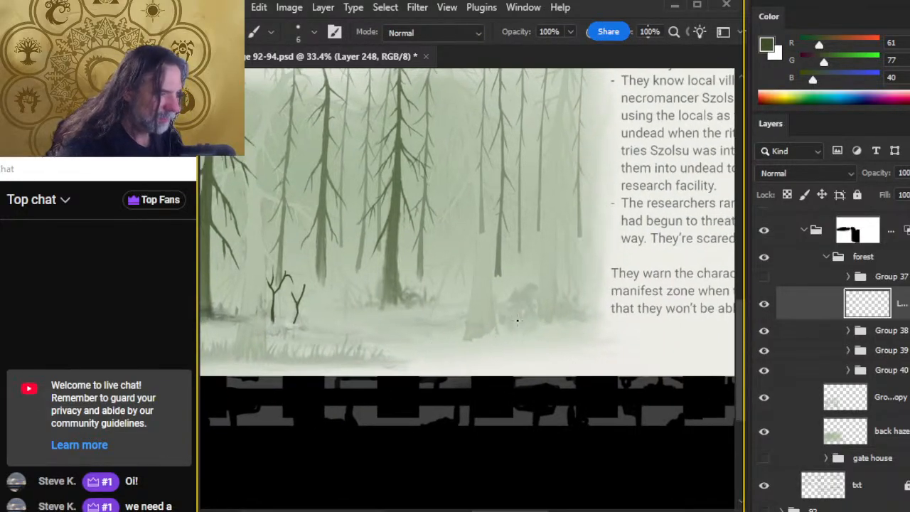
{"action": "left_click", "coordinate": [763, 278]}
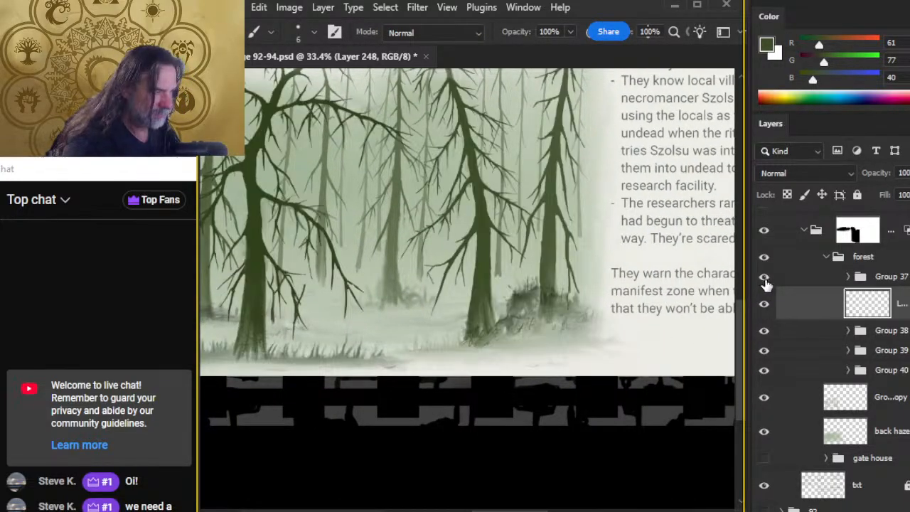
{"action": "left_click", "coordinate": [763, 277]}
{"action": "left_click_drag", "start_coordinate": [470, 320], "coordinate": [459, 279]}
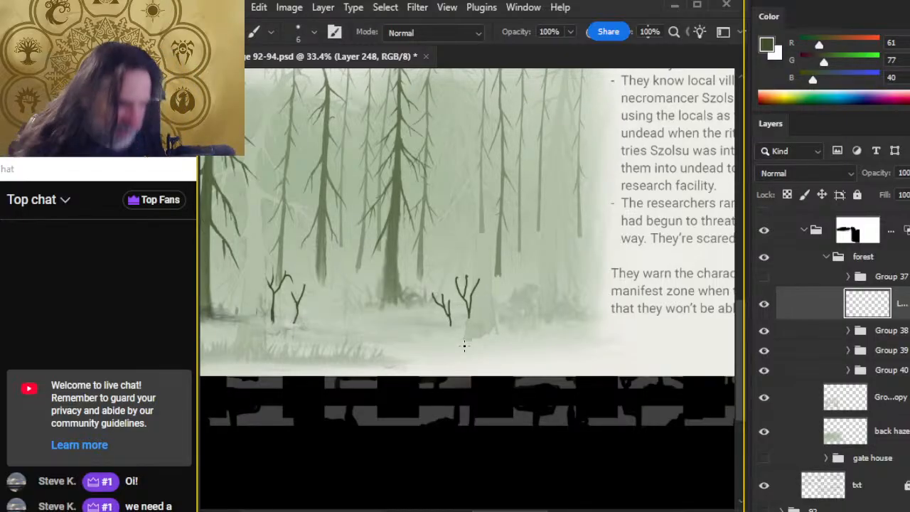
Paint a forked sapling at the illustration's outer edge beside the large middle tree, reworking its trunk and branches with brush and eraser
{"action": "left_click_drag", "start_coordinate": [365, 305], "coordinate": [501, 298]}
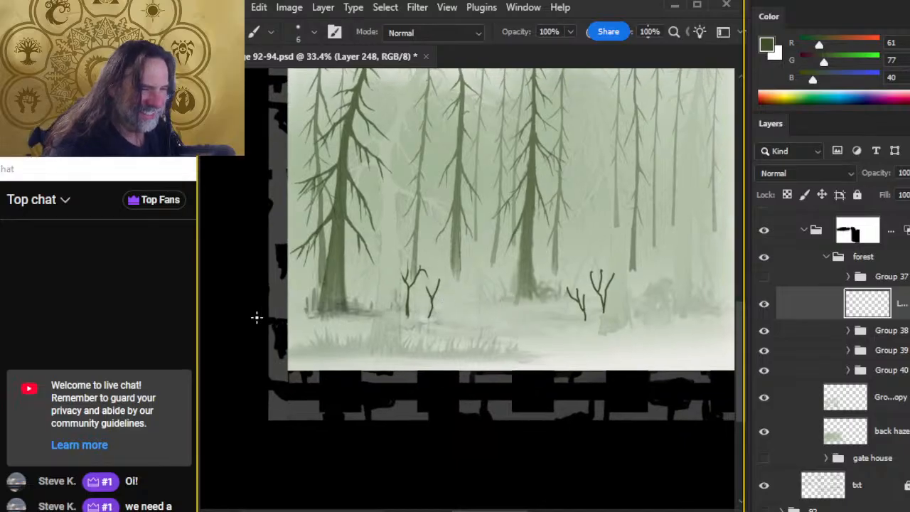
{"action": "key", "text": "z"}
{"action": "mouse_move", "coordinate": [287, 311]}
{"action": "left_mouse_down"}
{"action": "mouse_move", "coordinate": [311, 306]}
{"action": "mouse_move", "coordinate": [300, 274]}
{"action": "mouse_move", "coordinate": [313, 300]}
{"action": "mouse_move", "coordinate": [308, 267]}
{"action": "left_mouse_up"}
{"action": "key", "text": "b"}
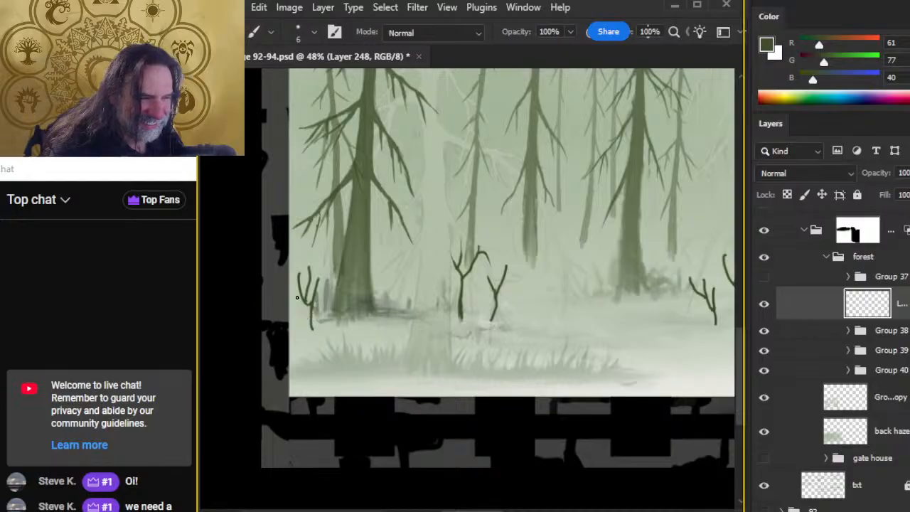
{"action": "key", "text": "e"}
{"action": "left_click_drag", "start_coordinate": [312, 322], "coordinate": [311, 314]}
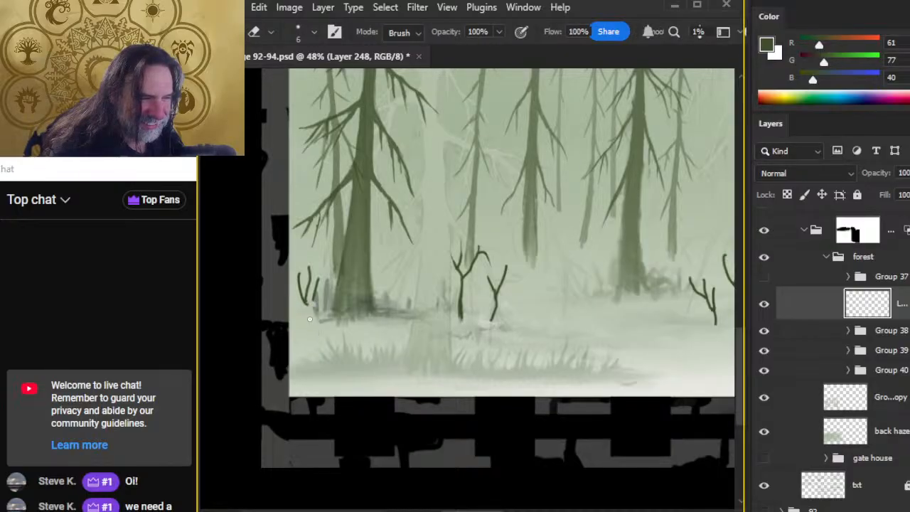
{"action": "key", "text": "b"}
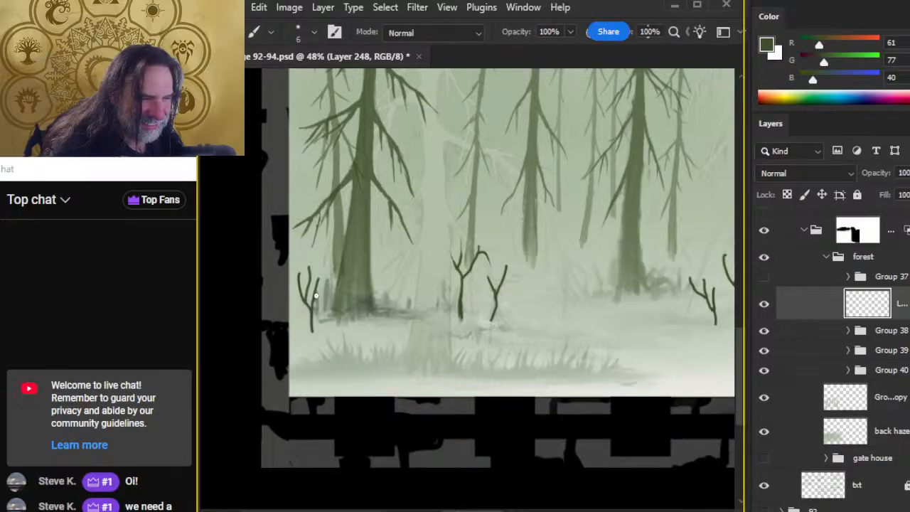
{"action": "key", "text": "e"}
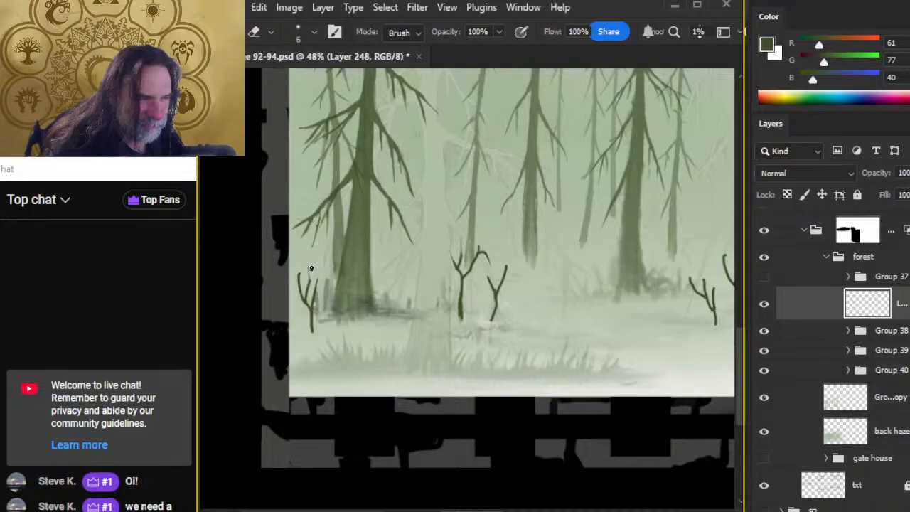
{"action": "key", "text": "b"}
{"action": "left_click_drag", "start_coordinate": [309, 268], "coordinate": [311, 287]}
{"action": "key", "text": "e"}
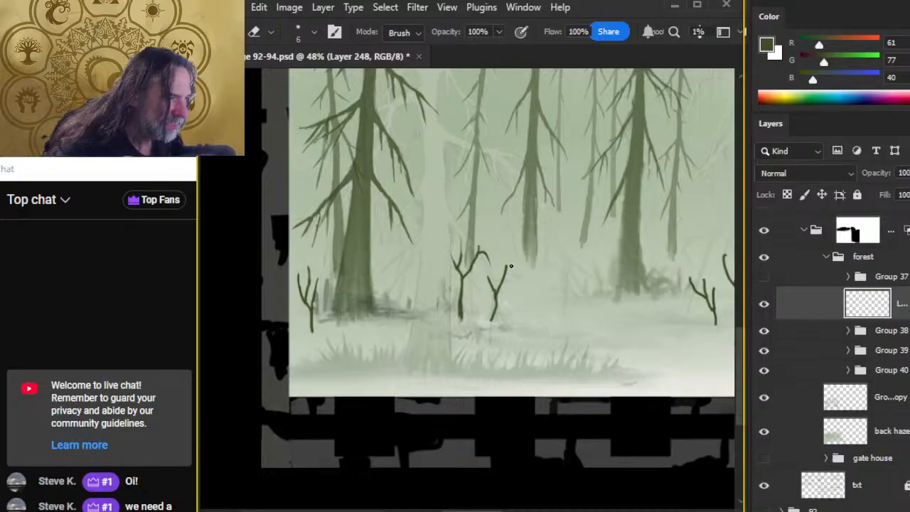
Add a small curled branch to the shorter sapling of the central pair and taper its tips with the eraser
{"action": "key", "text": "b"}
{"action": "key", "text": "e"}
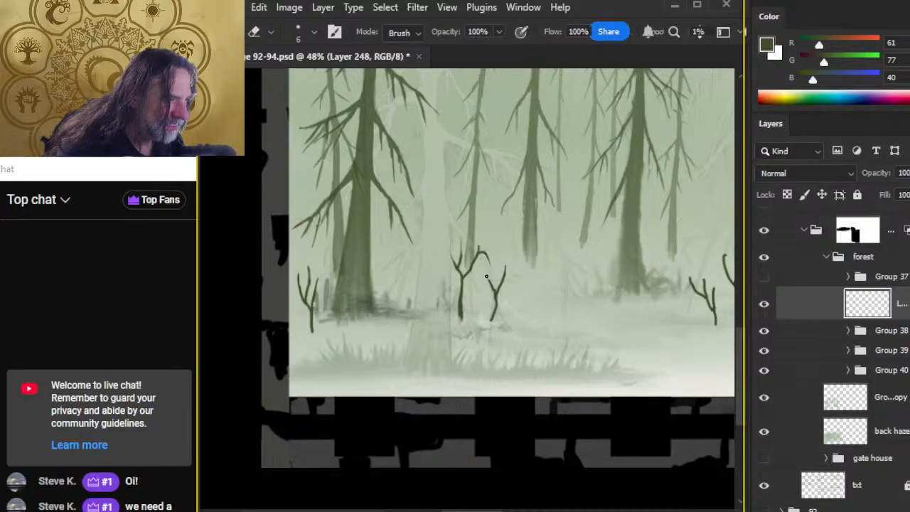
{"action": "key", "text": "b"}
{"action": "key", "text": "e"}
Switch to the Epidemic Sound browser window, skip to the next track, and enlarge the window to show the darksynth playlist
{"action": "key", "text": "alt+Tab"}
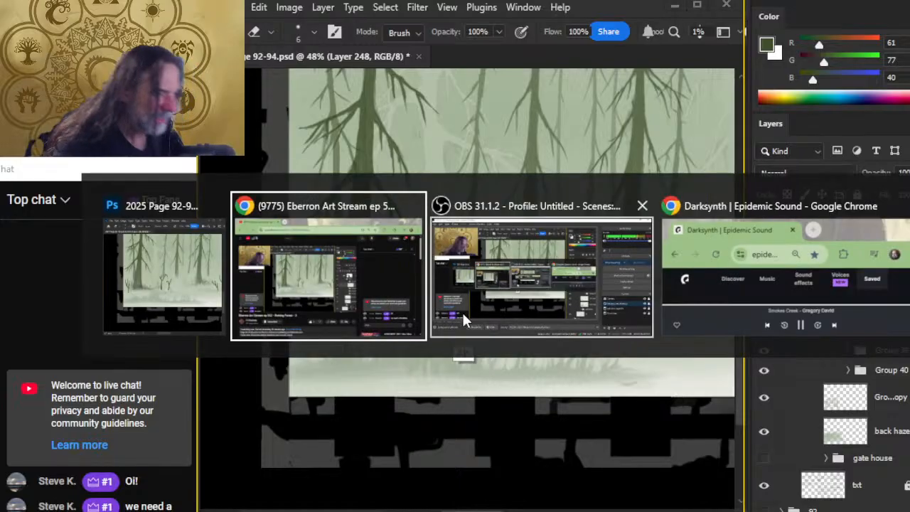
{"action": "key", "text": "alt+Tab"}
{"action": "key", "text": "alt+Tab"}
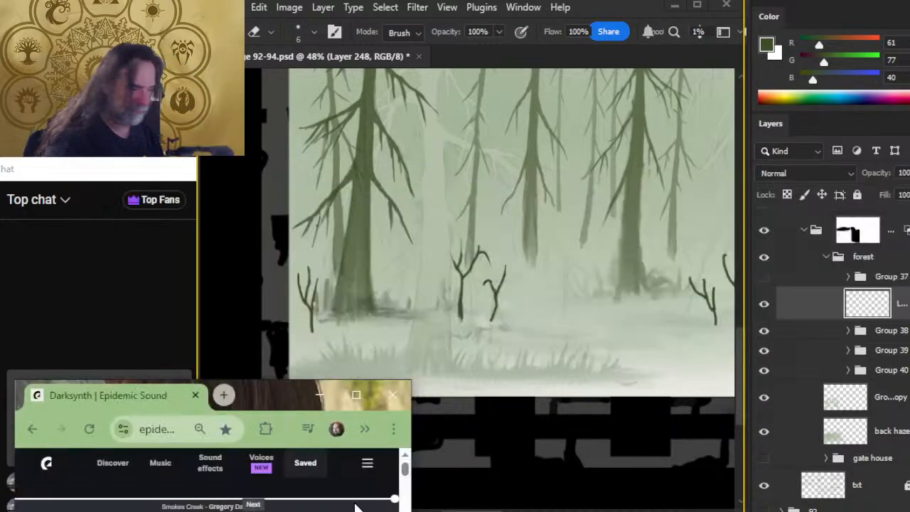
{"action": "key", "text": "space"}
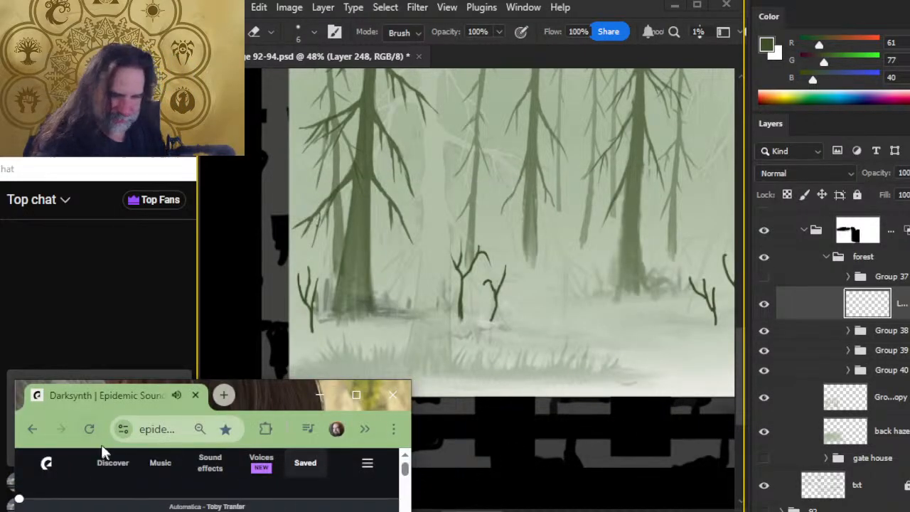
{"action": "left_click_drag", "start_coordinate": [251, 381], "coordinate": [246, 111]}
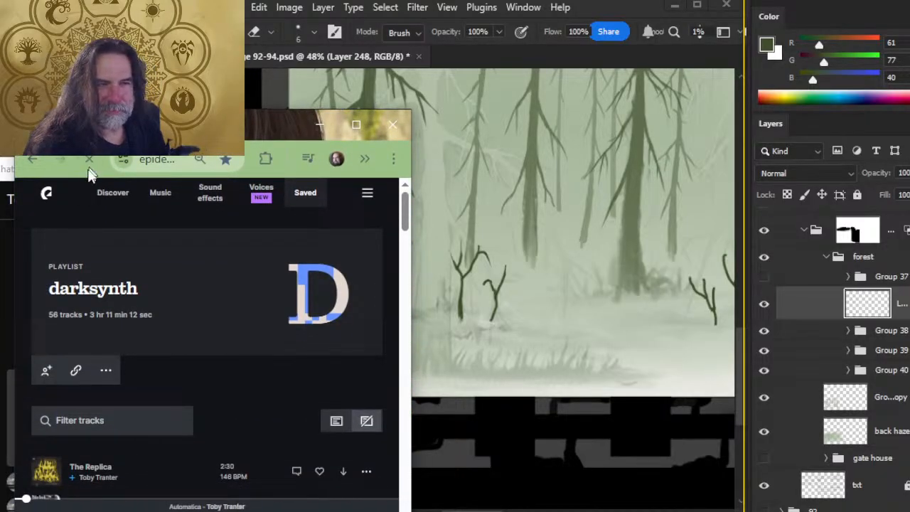
Play the track Targets from the darksynth playlist and shrink the browser window back to its small height
{"action": "left_click", "coordinate": [46, 478]}
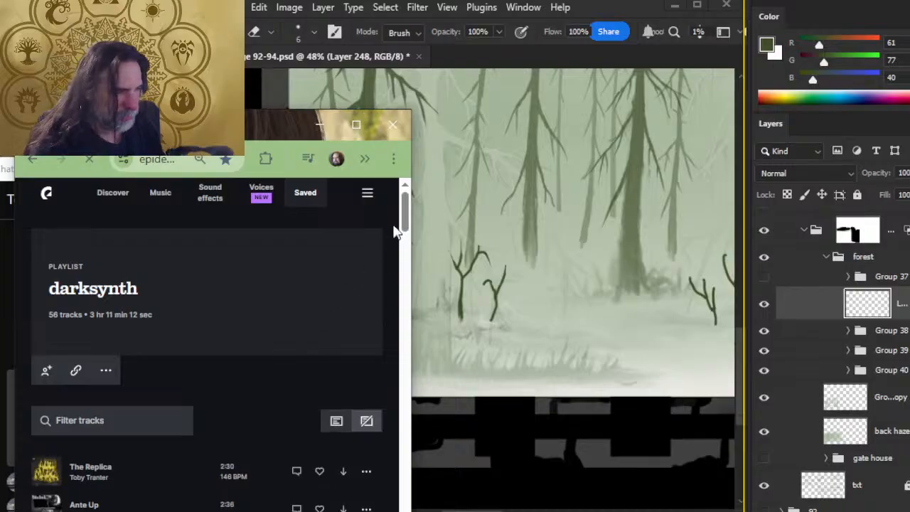
{"action": "scroll", "coordinate": [42, 327], "scroll_direction": "down", "scroll_amount": 7}
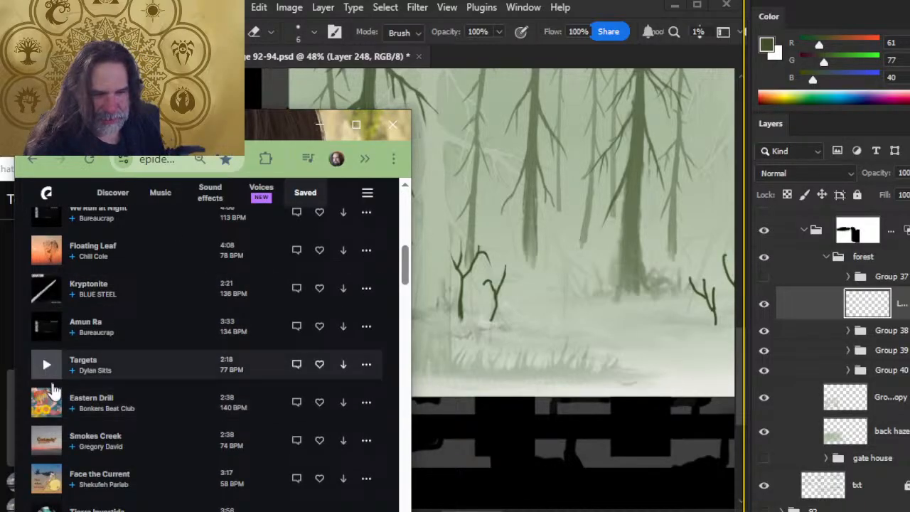
{"action": "left_click", "coordinate": [46, 364]}
{"action": "left_click_drag", "start_coordinate": [273, 111], "coordinate": [285, 372]}
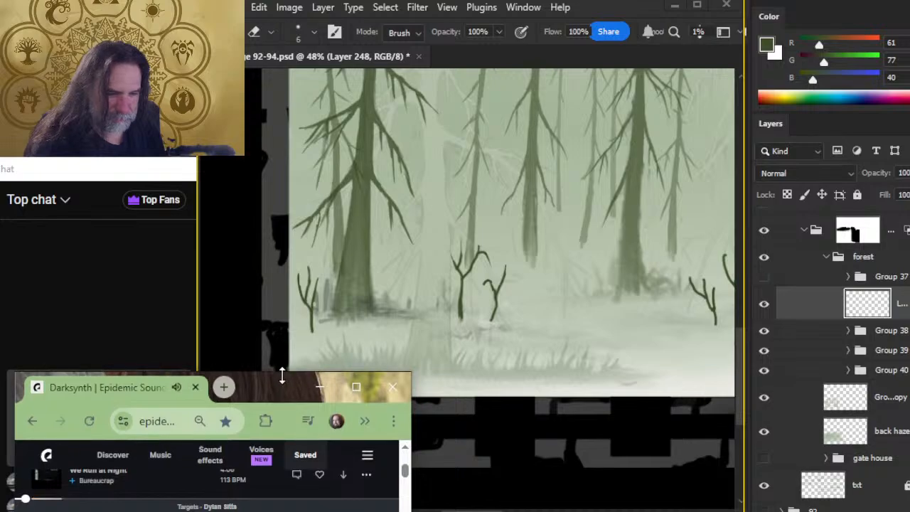
Switch from the Epidemic Sound browser window back to the Rotting Forest illustration in Photoshop
{"action": "key", "text": "alt+Tab"}
{"action": "key", "text": "alt+Tab"}
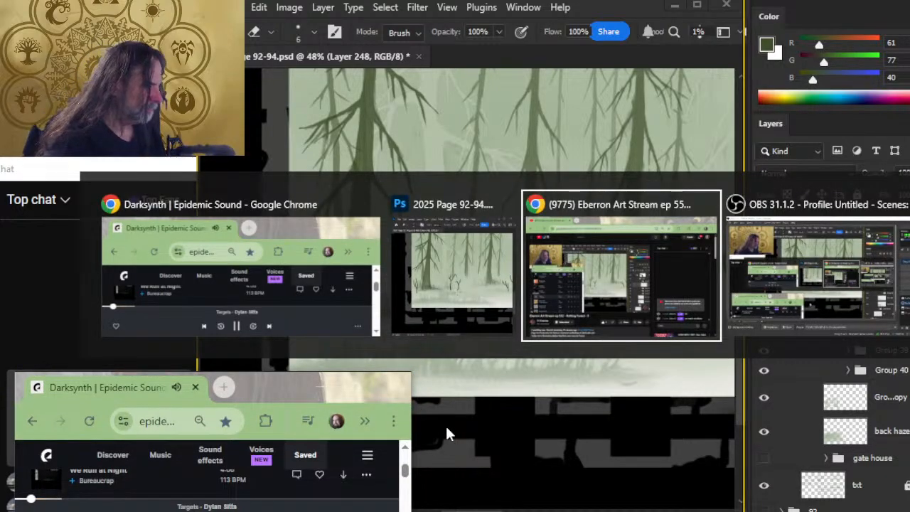
{"action": "key", "text": "alt+Tab"}
{"action": "key", "text": "alt+Tab"}
{"action": "key", "text": "alt+Tab"}
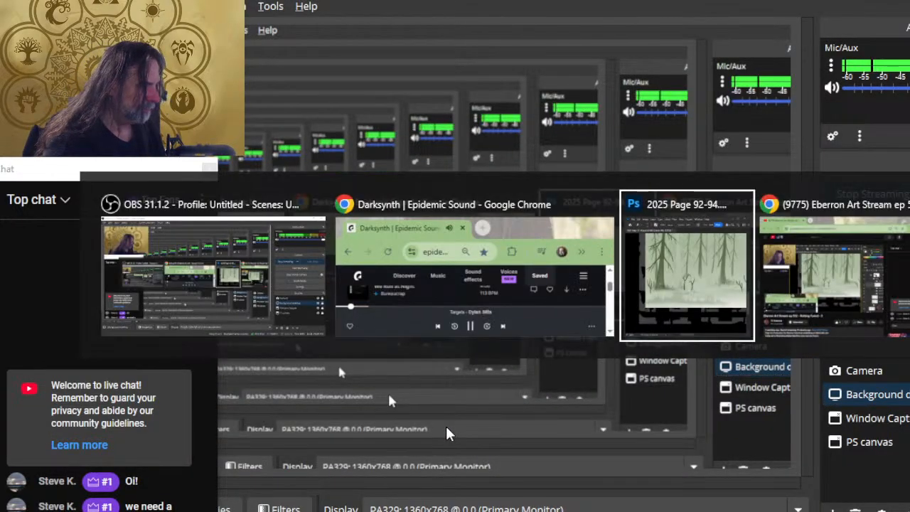
{"action": "key", "text": "alt+Tab"}
{"action": "key", "text": "alt+Tab"}
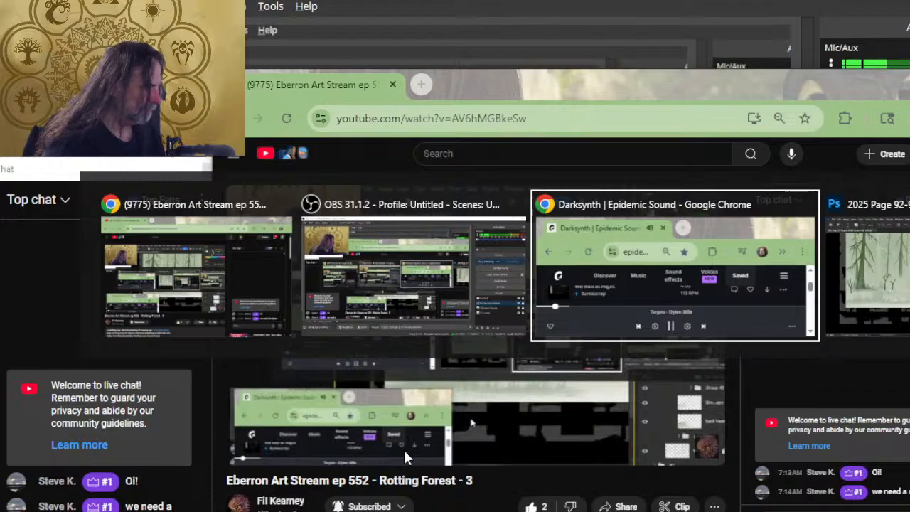
{"action": "key", "text": "alt+Tab"}
{"action": "key", "text": "alt+Tab"}
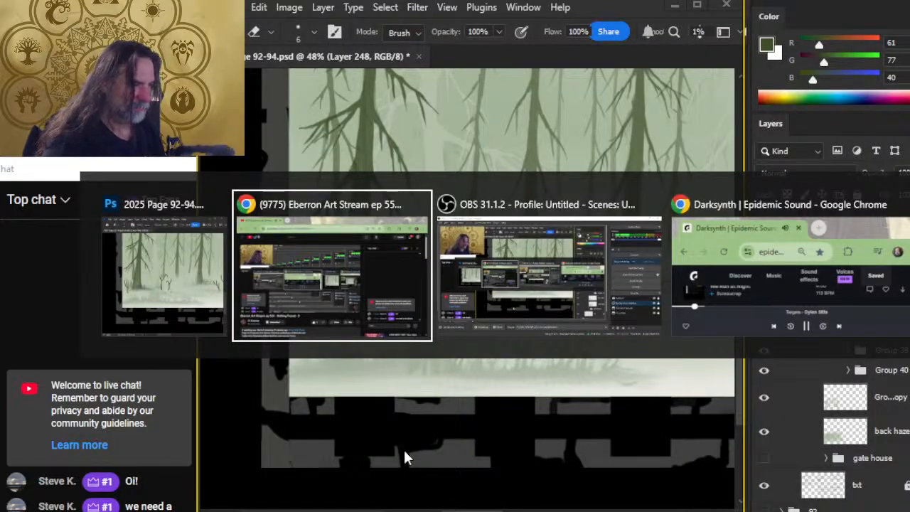
{"action": "key", "text": "alt+shift+Tab"}
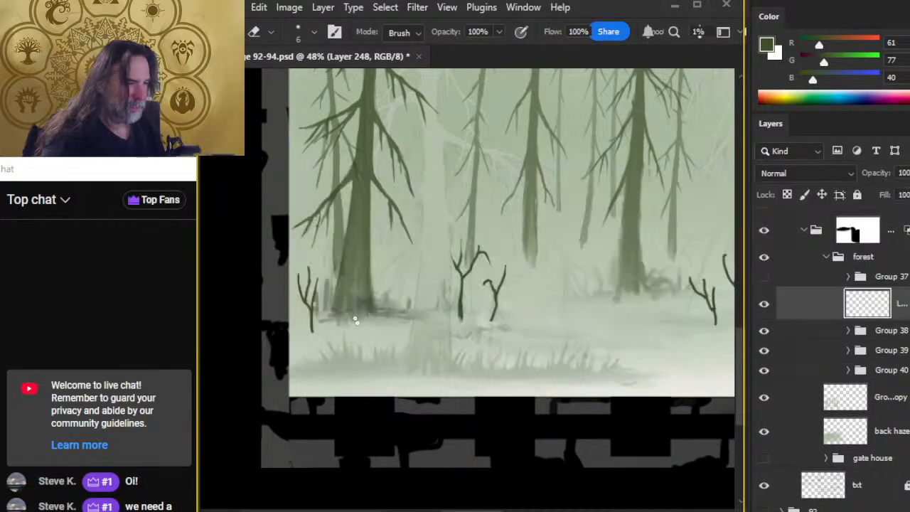
Rework the upper branch tips of the central sapling pair into small crooked, tapered ends with brush and eraser
{"action": "key", "text": "z"}
{"action": "mouse_move", "coordinate": [484, 303]}
{"action": "left_mouse_down"}
{"action": "mouse_move", "coordinate": [528, 311]}
{"action": "mouse_move", "coordinate": [485, 251]}
{"action": "mouse_move", "coordinate": [532, 251]}
{"action": "left_mouse_up"}
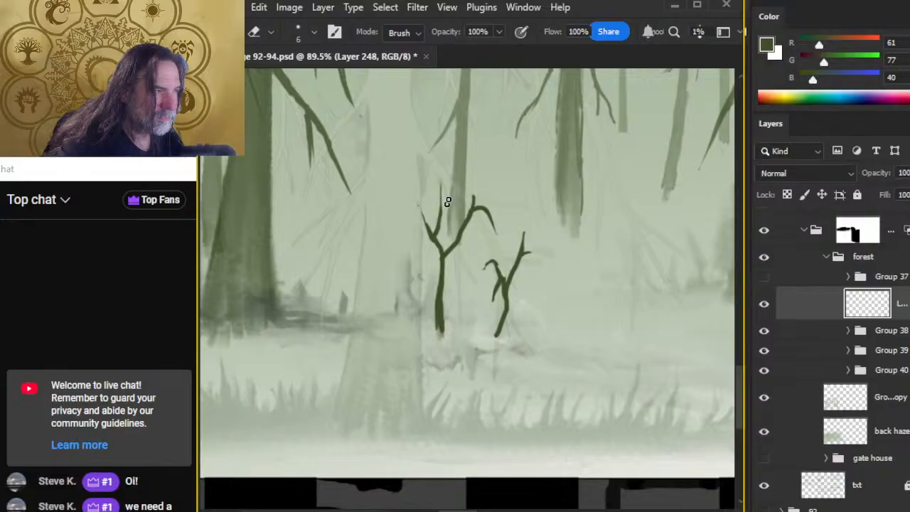
{"action": "key", "text": "b"}
{"action": "left_click_drag", "start_coordinate": [471, 206], "coordinate": [479, 176]}
{"action": "key", "text": "e"}
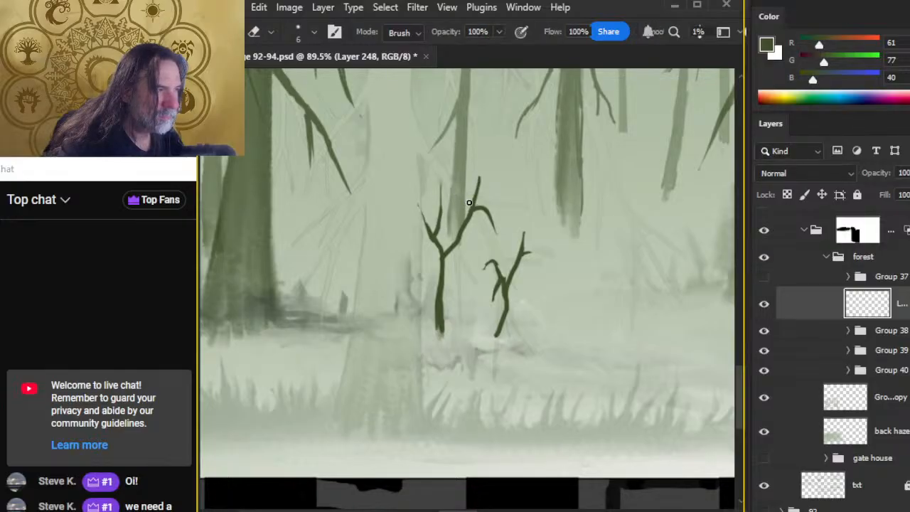
{"action": "key", "text": "b"}
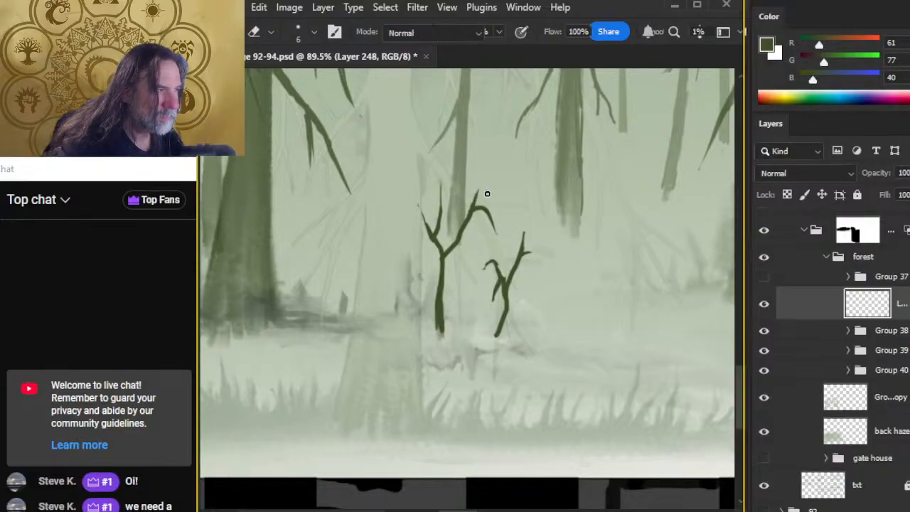
{"action": "left_click_drag", "start_coordinate": [482, 189], "coordinate": [475, 196]}
{"action": "key", "text": "e"}
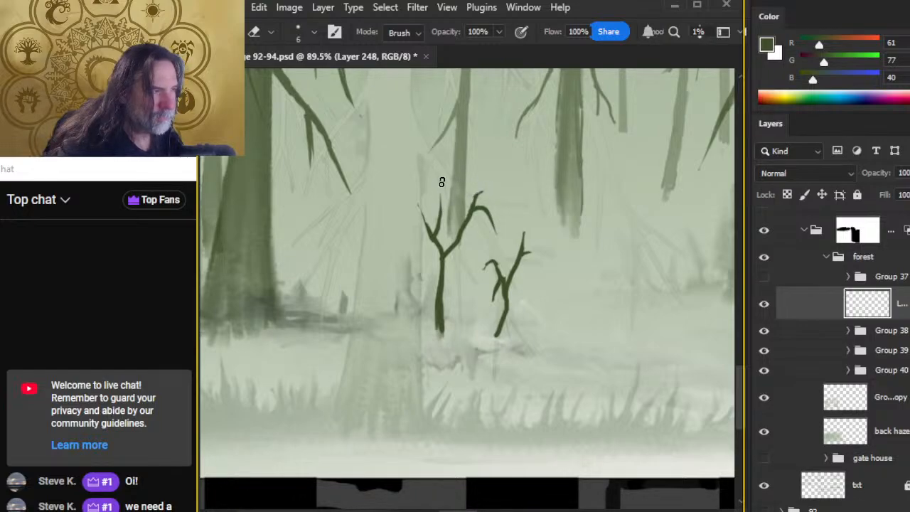
{"action": "key", "text": "b"}
{"action": "left_click_drag", "start_coordinate": [440, 214], "coordinate": [436, 198]}
{"action": "key", "text": "e"}
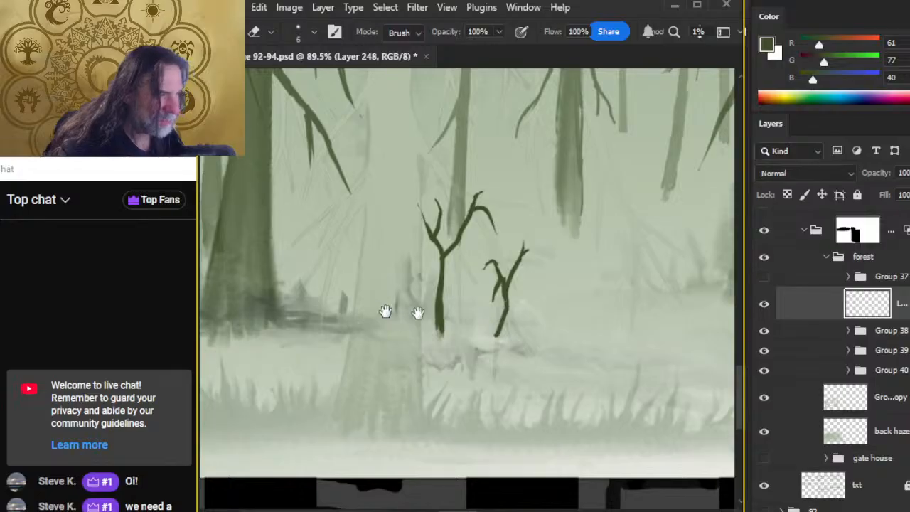
Bend the three branch tips of the sapling at the illustration's outer edge into short curled twigs with brush and eraser
{"action": "left_click_drag", "start_coordinate": [385, 311], "coordinate": [535, 291]}
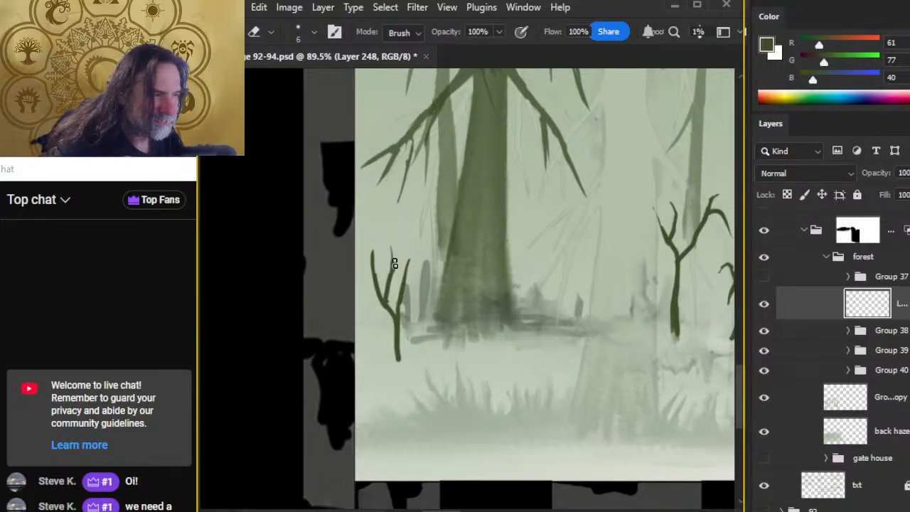
{"action": "key", "text": "b"}
{"action": "mouse_move", "coordinate": [394, 263]}
{"action": "left_mouse_down"}
{"action": "mouse_move", "coordinate": [391, 247]}
{"action": "mouse_move", "coordinate": [381, 263]}
{"action": "mouse_move", "coordinate": [374, 249]}
{"action": "mouse_move", "coordinate": [379, 288]}
{"action": "mouse_move", "coordinate": [376, 280]}
{"action": "mouse_move", "coordinate": [405, 281]}
{"action": "mouse_move", "coordinate": [427, 267]}
{"action": "mouse_move", "coordinate": [418, 275]}
{"action": "left_mouse_up"}
{"action": "key", "text": "e"}
{"action": "key", "text": "b"}
{"action": "key", "text": "e"}
{"action": "key", "text": "b"}
{"action": "key", "text": "e"}
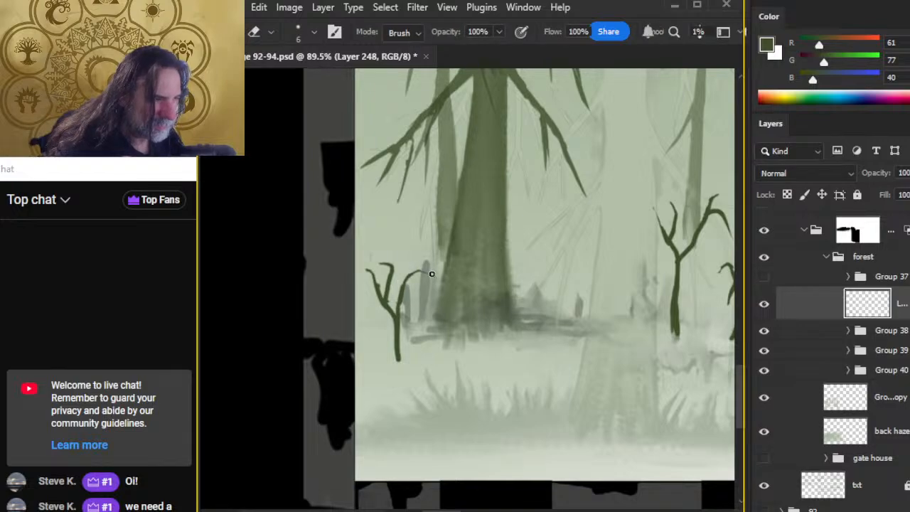
Thin and taper the outer-edge sapling's branches, alternating between brush and eraser
{"action": "key", "text": "b"}
{"action": "key", "text": "e"}
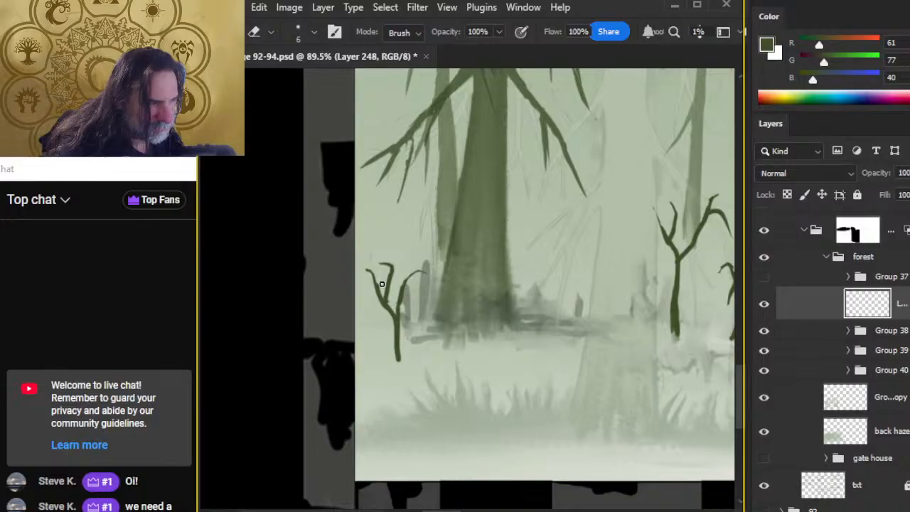
{"action": "key", "text": "b"}
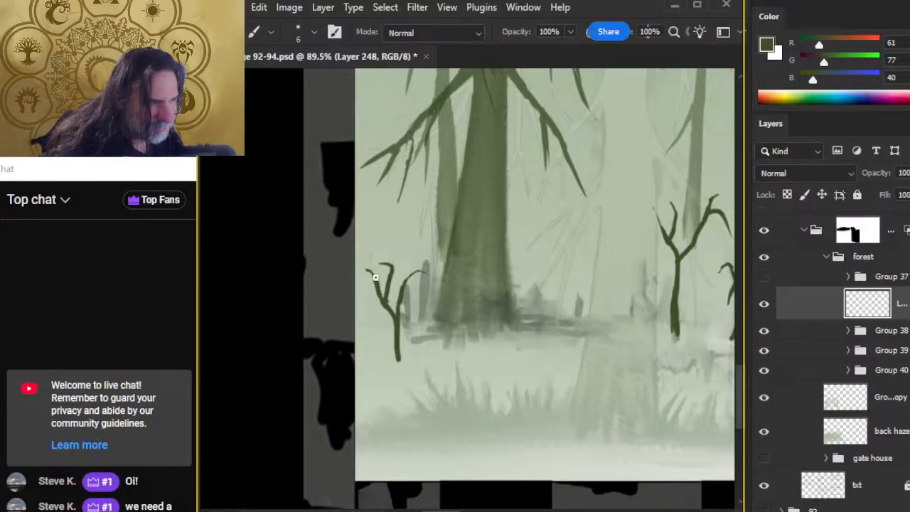
{"action": "key", "text": "e"}
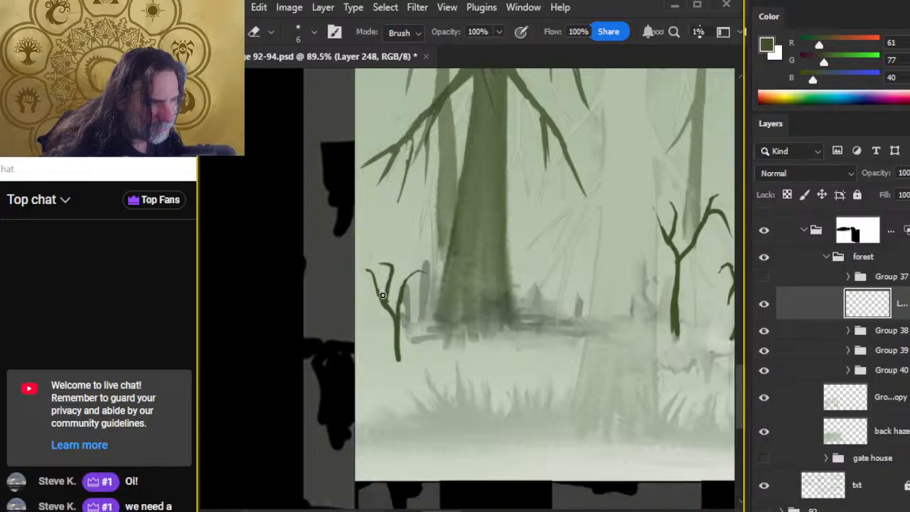
{"action": "key", "text": "b"}
{"action": "key", "text": "e"}
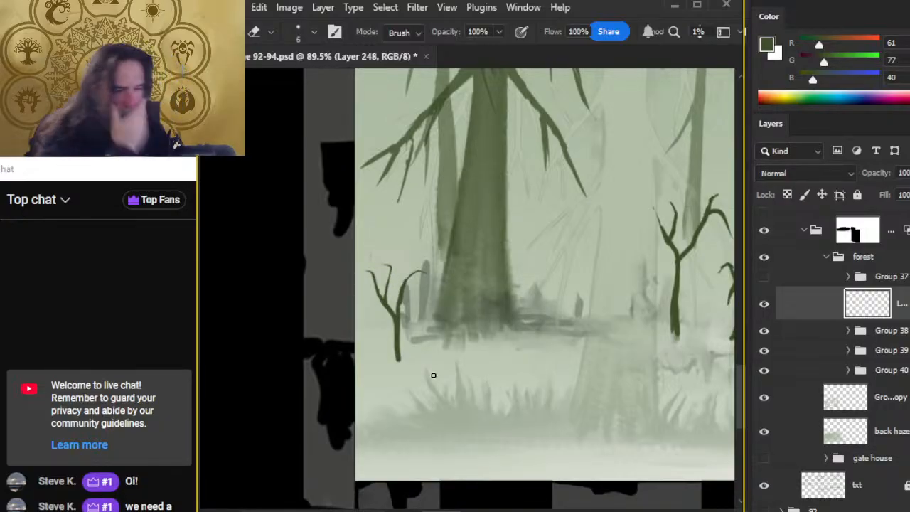
On the shorter sapling beside the pale foreground trunk, curl the outermost branch downward and taper the other branch tips
{"action": "mouse_move", "coordinate": [607, 363]}
{"action": "left_mouse_down"}
{"action": "mouse_move", "coordinate": [487, 256]}
{"action": "mouse_move", "coordinate": [413, 253]}
{"action": "mouse_move", "coordinate": [363, 285]}
{"action": "left_mouse_up"}
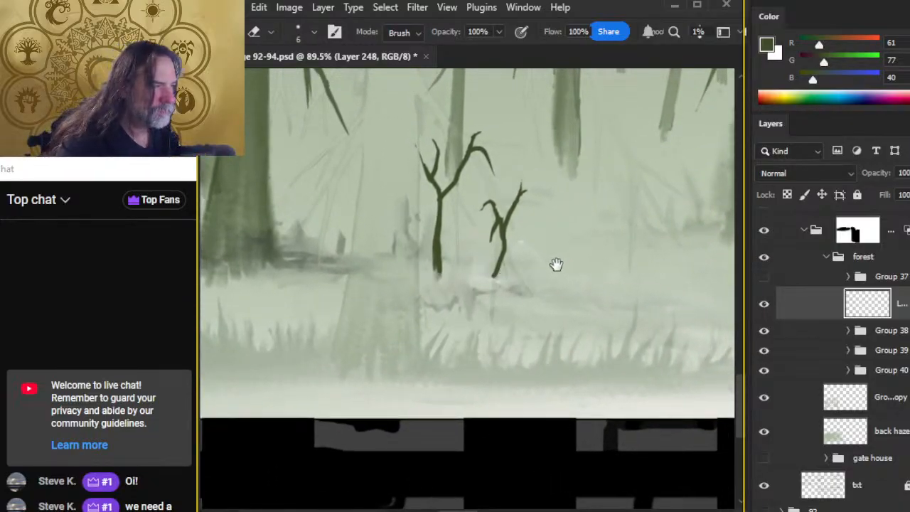
{"action": "mouse_move", "coordinate": [524, 285]}
{"action": "left_mouse_down"}
{"action": "mouse_move", "coordinate": [412, 305]}
{"action": "mouse_move", "coordinate": [315, 297]}
{"action": "left_mouse_up"}
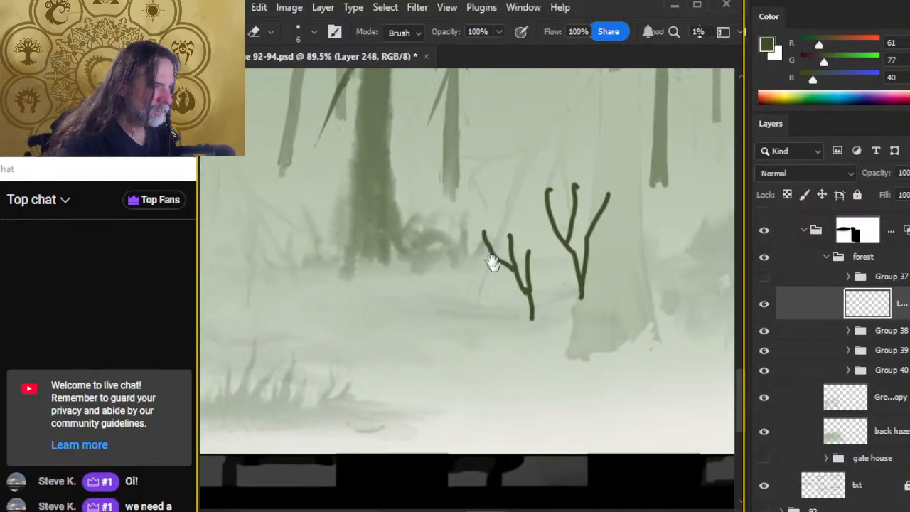
{"action": "mouse_move", "coordinate": [487, 233]}
{"action": "left_mouse_down"}
{"action": "mouse_move", "coordinate": [479, 228]}
{"action": "mouse_move", "coordinate": [492, 251]}
{"action": "left_mouse_up"}
{"action": "key", "text": "b"}
{"action": "key", "text": "e"}
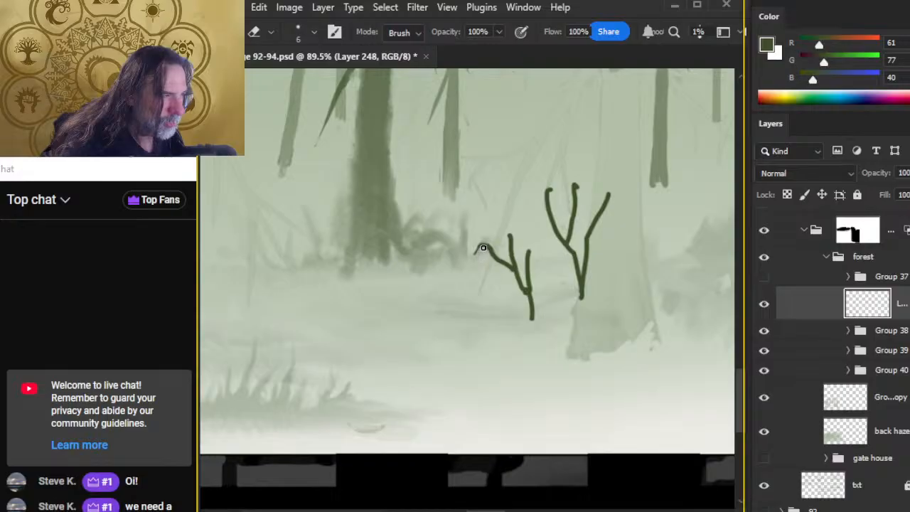
{"action": "left_click_drag", "start_coordinate": [511, 232], "coordinate": [511, 249]}
{"action": "key", "text": "b"}
{"action": "key", "text": "e"}
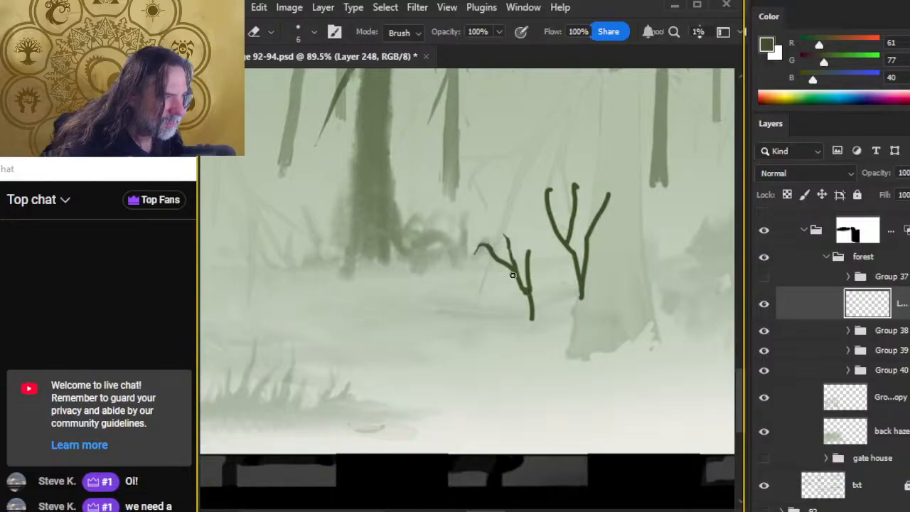
{"action": "key", "text": "b"}
{"action": "key", "text": "e"}
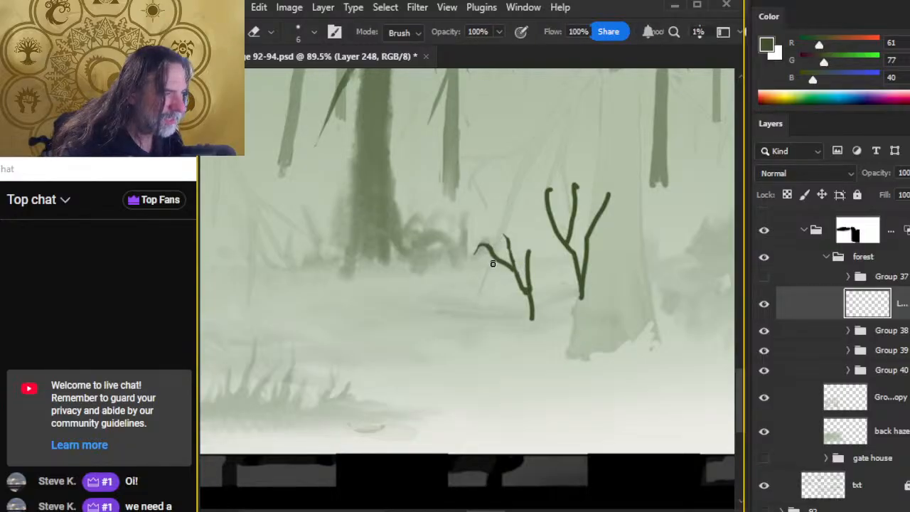
{"action": "left_click_drag", "start_coordinate": [484, 248], "coordinate": [497, 267]}
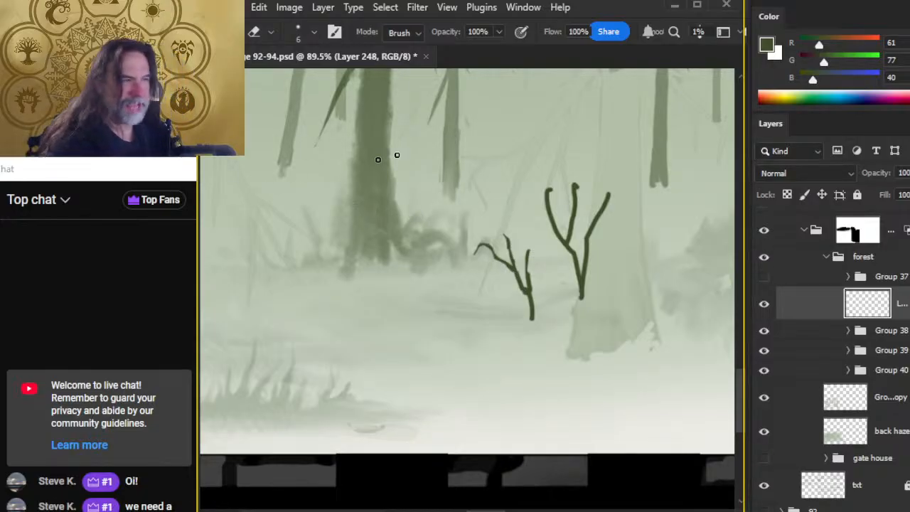
Shorten the outer and middle branches of the taller sapling by the pale trunk and give them hooked, tapered tips
{"action": "mouse_move", "coordinate": [580, 196]}
{"action": "left_mouse_down"}
{"action": "mouse_move", "coordinate": [576, 186]}
{"action": "mouse_move", "coordinate": [580, 204]}
{"action": "mouse_move", "coordinate": [545, 196]}
{"action": "mouse_move", "coordinate": [541, 211]}
{"action": "mouse_move", "coordinate": [553, 220]}
{"action": "mouse_move", "coordinate": [546, 208]}
{"action": "left_mouse_up"}
{"action": "key", "text": "b"}
{"action": "key", "text": "e"}
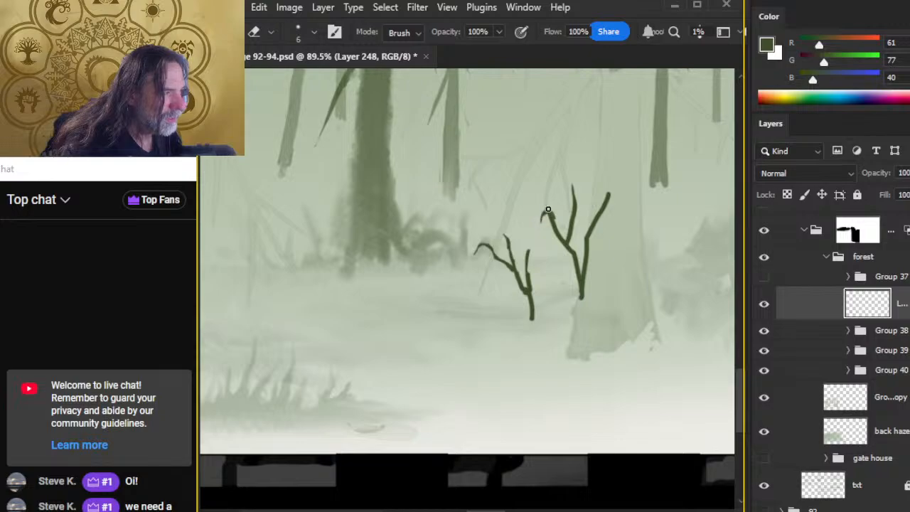
{"action": "key", "text": "b"}
{"action": "left_click_drag", "start_coordinate": [554, 219], "coordinate": [547, 213]}
{"action": "key", "text": "e"}
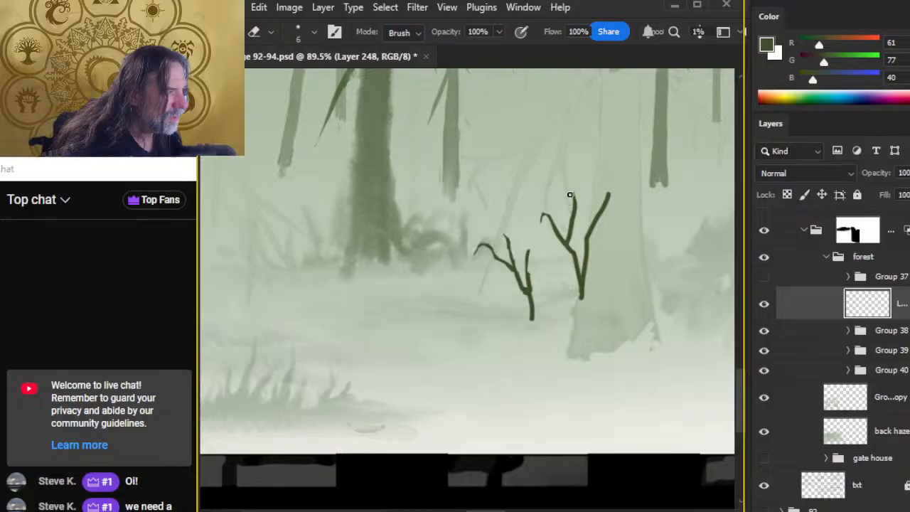
{"action": "key", "text": "b"}
{"action": "left_click_drag", "start_coordinate": [564, 197], "coordinate": [577, 193]}
{"action": "key", "text": "e"}
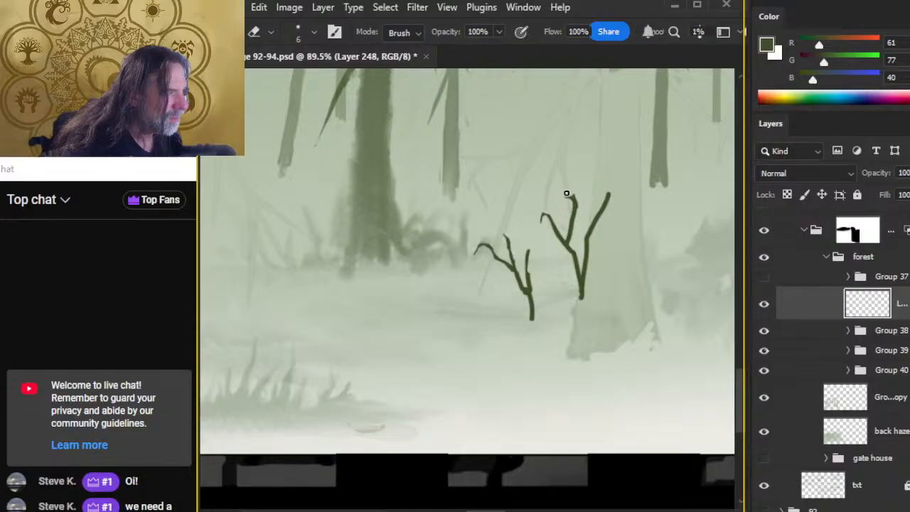
Bend the taller sapling's branch over the pale trunk outward into an arching tip and taper its end
{"action": "mouse_move", "coordinate": [608, 195]}
{"action": "left_mouse_down"}
{"action": "mouse_move", "coordinate": [605, 208]}
{"action": "mouse_move", "coordinate": [620, 205]}
{"action": "mouse_move", "coordinate": [598, 211]}
{"action": "left_mouse_up"}
{"action": "key", "text": "b"}
{"action": "key", "text": "e"}
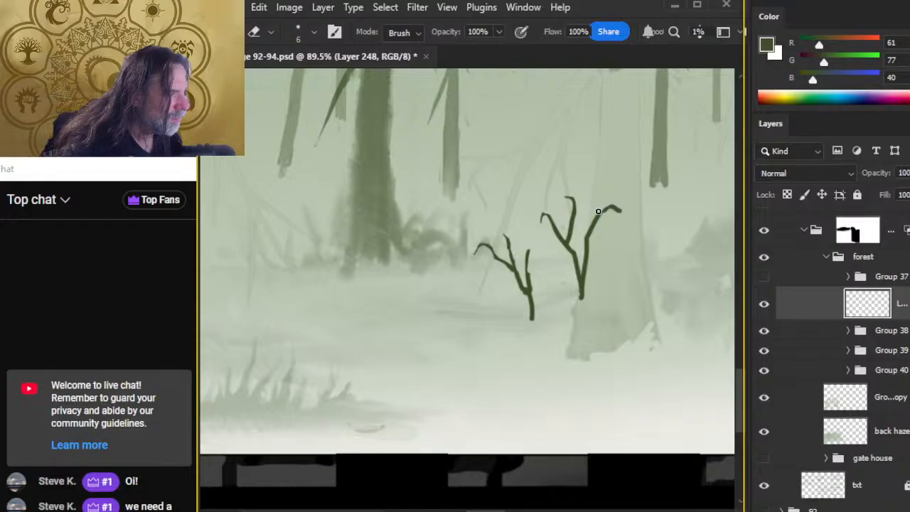
{"action": "key", "text": "b"}
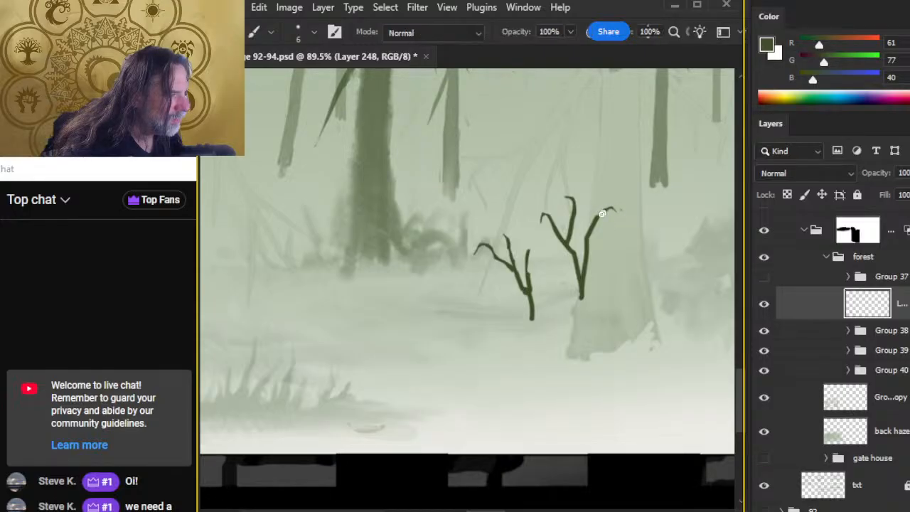
{"action": "key", "text": "e"}
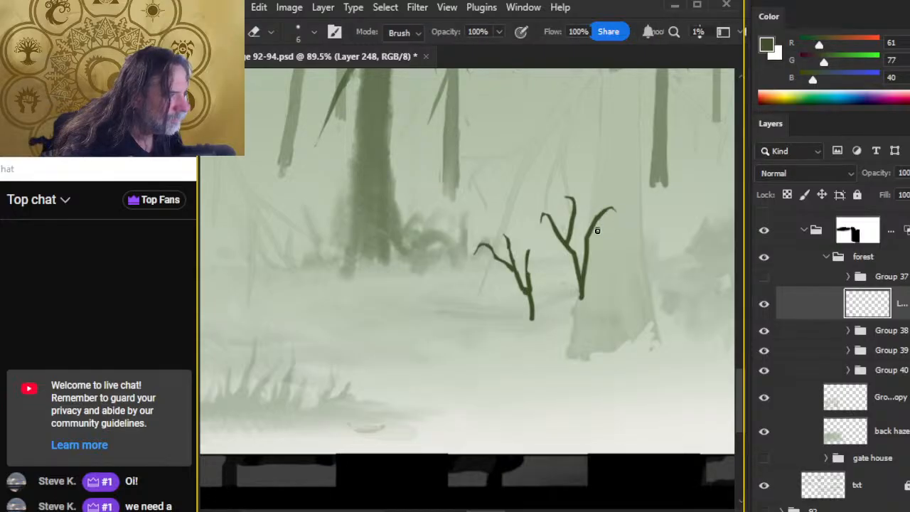
Add a short twig inside the fork of the taller sapling's arching branch and thin it with the eraser
{"action": "key", "text": "b"}
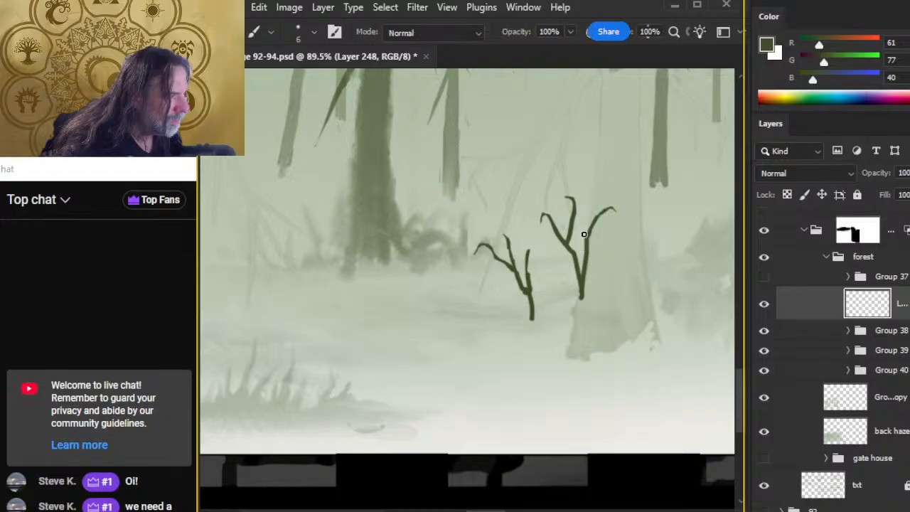
{"action": "key", "text": "e"}
{"action": "key", "text": "b"}
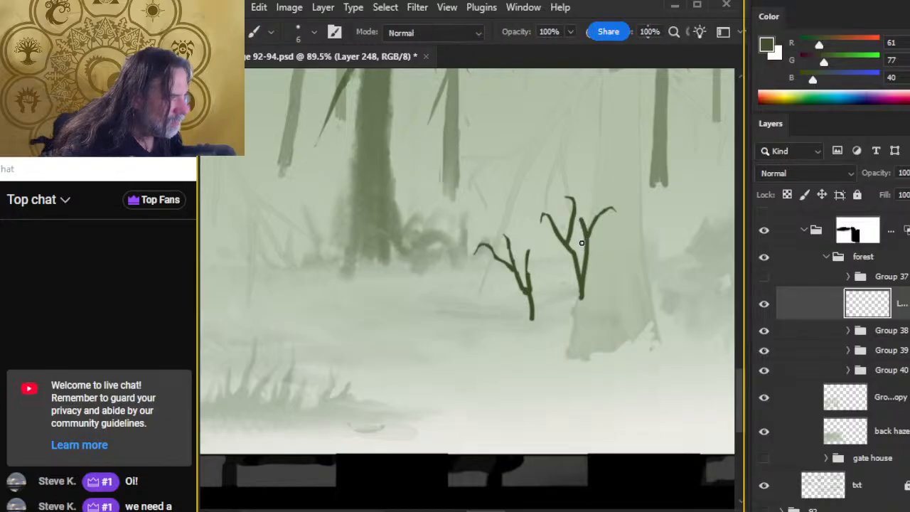
{"action": "key", "text": "e"}
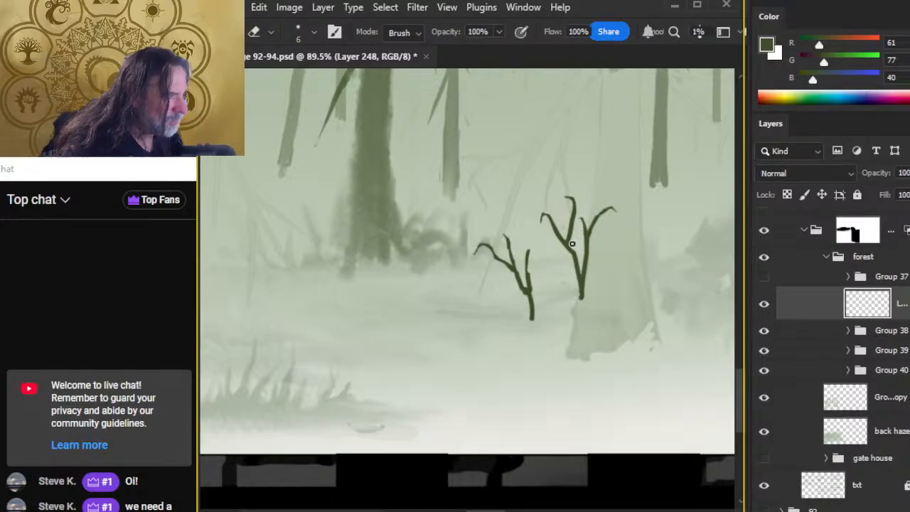
{"action": "key", "text": "b"}
{"action": "key", "text": "e"}
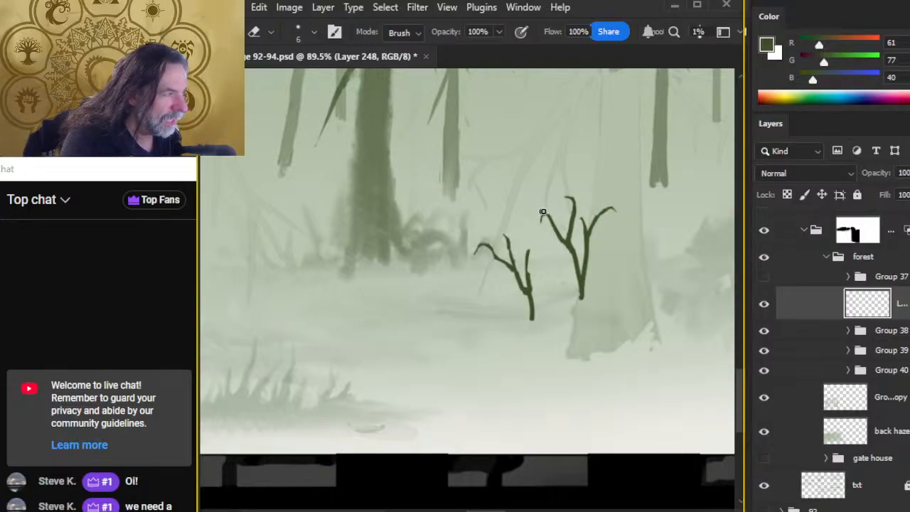
Make the foreground trees in Group 37 visible to check the saplings within the whole forest scene
{"action": "left_click_drag", "start_coordinate": [604, 293], "coordinate": [434, 278]}
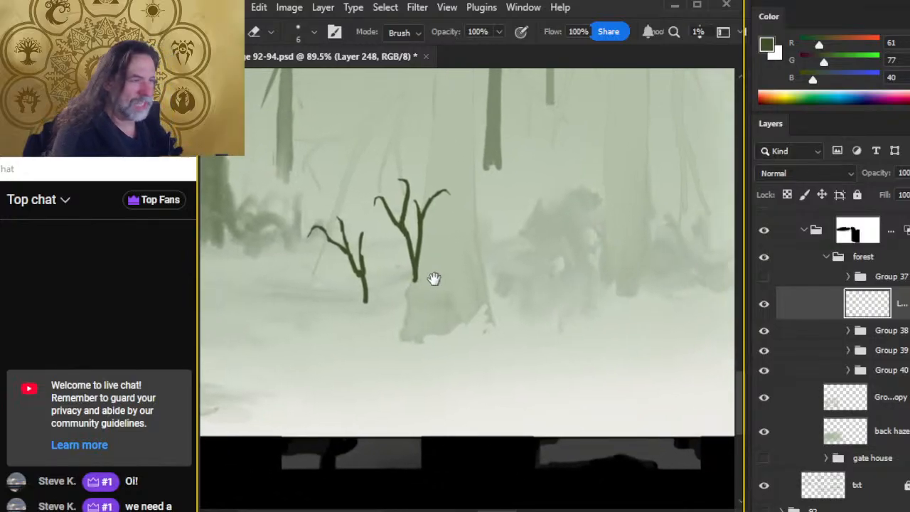
{"action": "left_click_drag", "start_coordinate": [519, 316], "coordinate": [462, 313]}
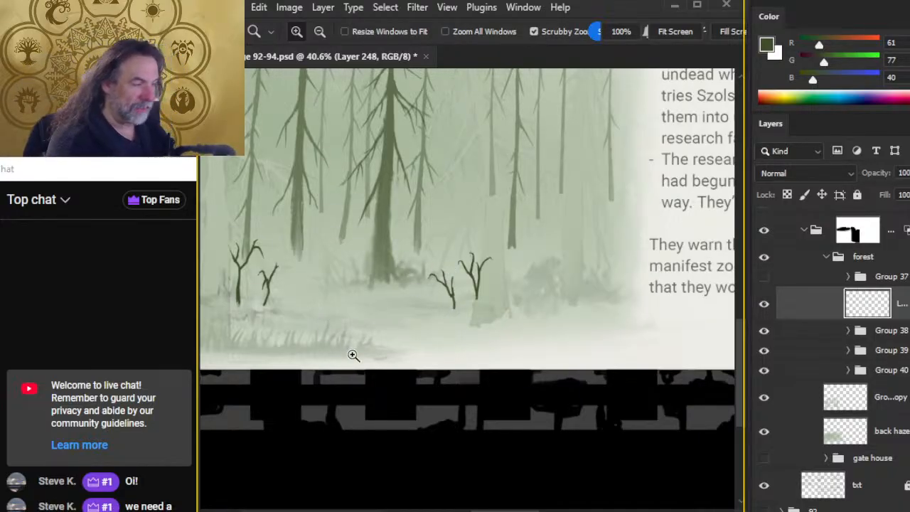
{"action": "left_click", "coordinate": [763, 277]}
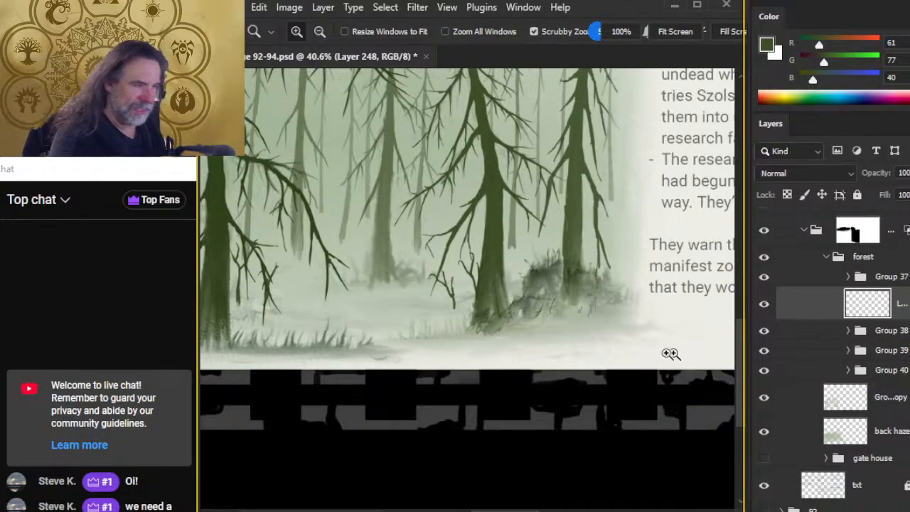
Lasso the pair of saplings by the large left foreground trunk, move them slightly outward from it, and deselect
{"action": "left_click_drag", "start_coordinate": [406, 320], "coordinate": [502, 301]}
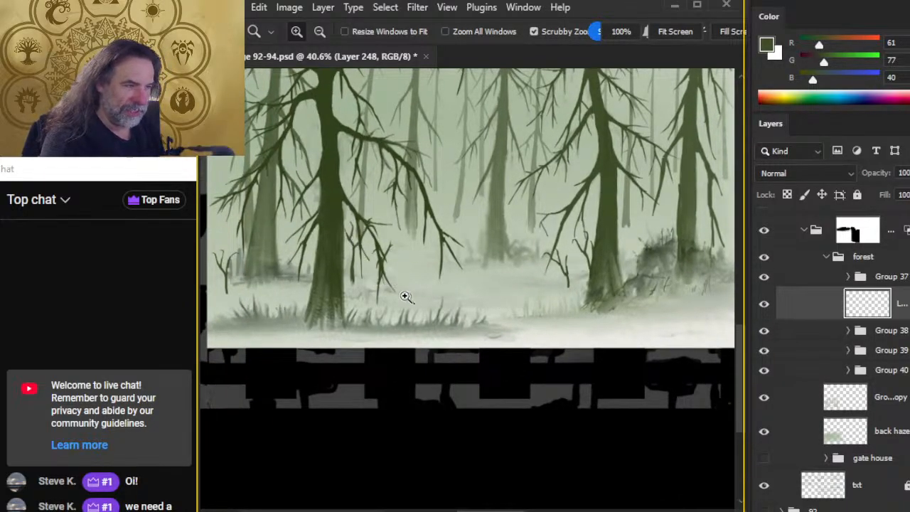
{"action": "key", "text": "l"}
{"action": "mouse_move", "coordinate": [373, 212]}
{"action": "left_mouse_down"}
{"action": "mouse_move", "coordinate": [305, 281]}
{"action": "mouse_move", "coordinate": [384, 214]}
{"action": "left_mouse_up"}
{"action": "key", "text": "v"}
{"action": "mouse_move", "coordinate": [388, 262]}
{"action": "left_mouse_down"}
{"action": "mouse_move", "coordinate": [368, 287]}
{"action": "mouse_move", "coordinate": [332, 282]}
{"action": "mouse_move", "coordinate": [422, 283]}
{"action": "mouse_move", "coordinate": [354, 274]}
{"action": "mouse_move", "coordinate": [382, 268]}
{"action": "mouse_move", "coordinate": [372, 265]}
{"action": "mouse_move", "coordinate": [332, 273]}
{"action": "mouse_move", "coordinate": [390, 279]}
{"action": "left_mouse_up"}
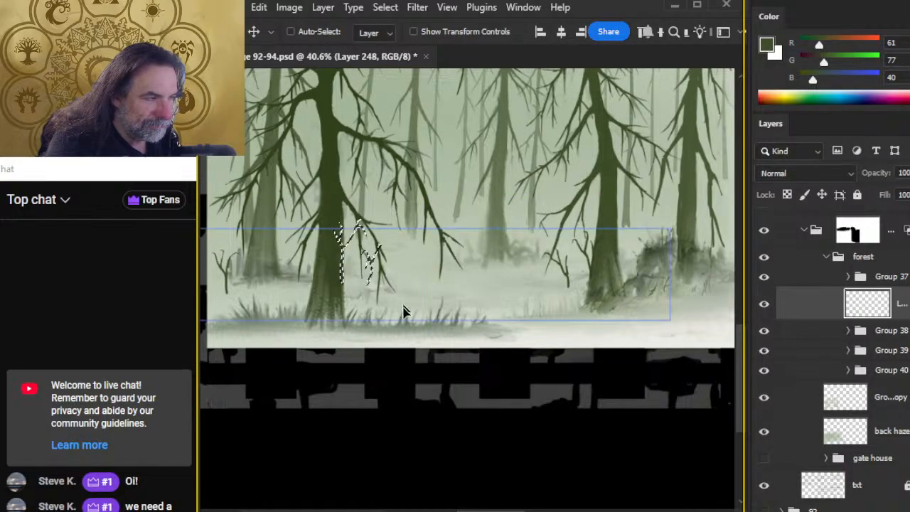
{"action": "key", "text": "ctrl+d"}
{"action": "key", "text": "l"}
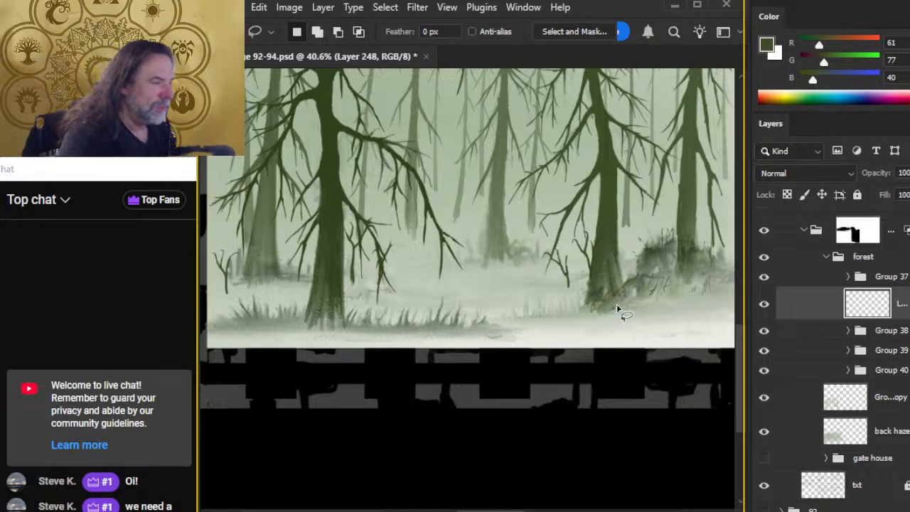
Hide the foreground trees in Group 37 and add a new layer between Group 38 and Group 39
{"action": "left_click_drag", "start_coordinate": [764, 277], "coordinate": [763, 303]}
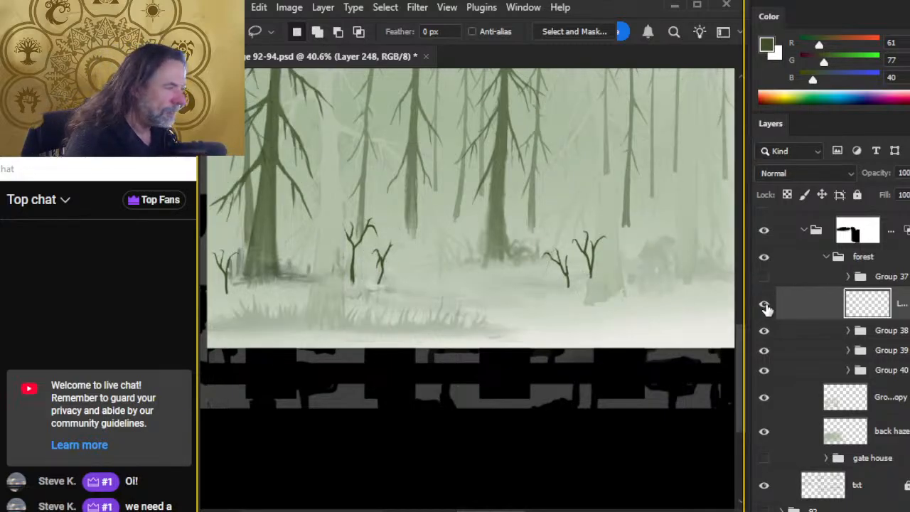
{"action": "left_click", "coordinate": [763, 330]}
{"action": "left_click", "coordinate": [763, 331]}
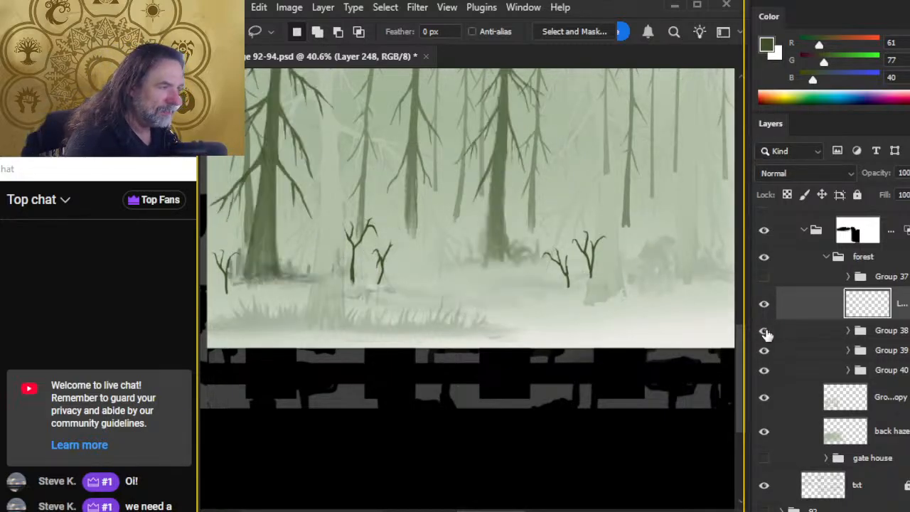
{"action": "left_click", "coordinate": [809, 333]}
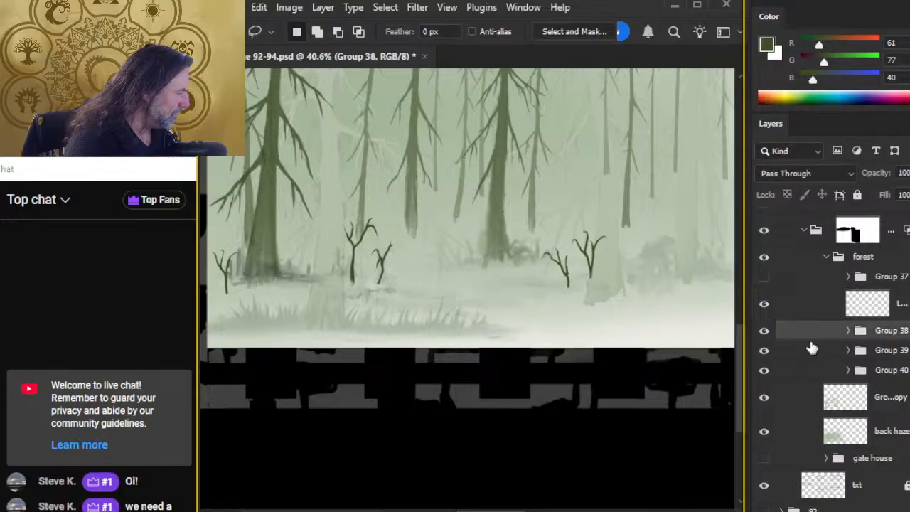
{"action": "left_click", "coordinate": [808, 350]}
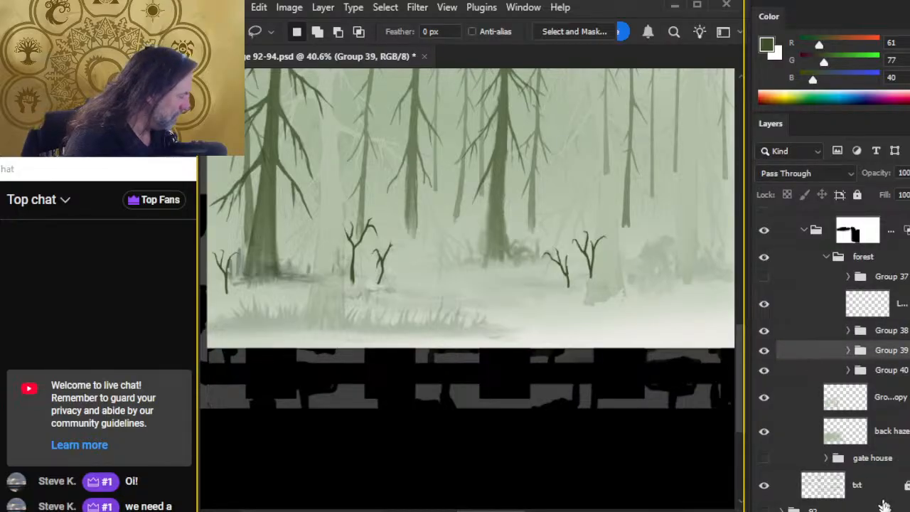
{"action": "key", "text": "ctrl+shift+alt+n"}
Paint a thin dark sapling with several forked branches beside the central midground tree on the new layer
{"action": "key", "text": "z"}
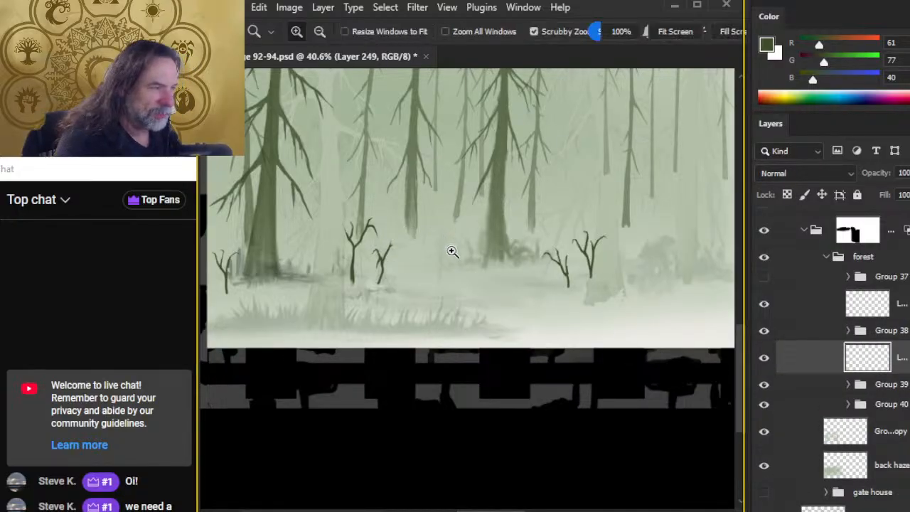
{"action": "left_click_drag", "start_coordinate": [451, 251], "coordinate": [486, 255]}
{"action": "key", "text": "b"}
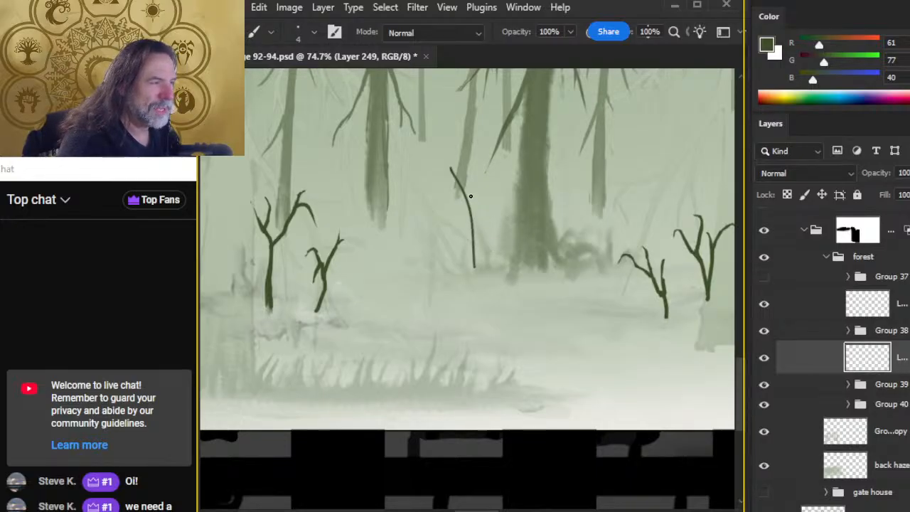
{"action": "left_click_drag", "start_coordinate": [473, 218], "coordinate": [481, 156]}
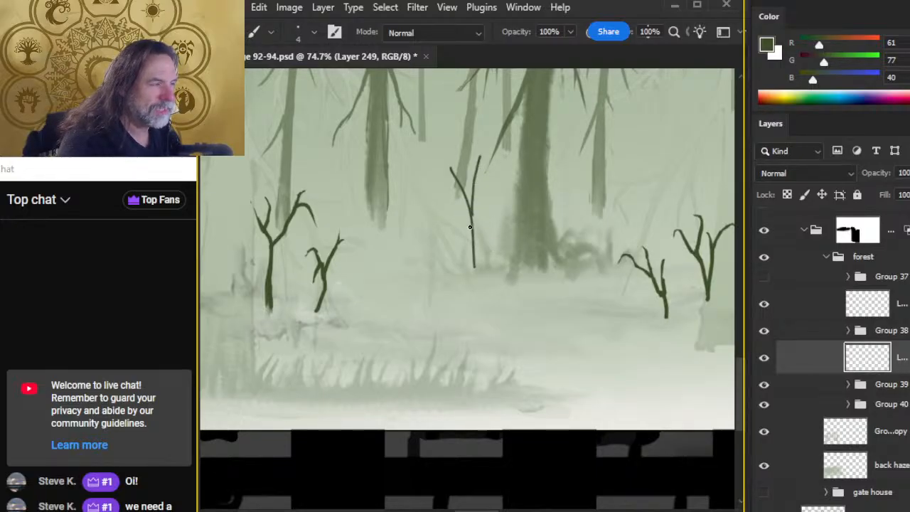
{"action": "mouse_move", "coordinate": [470, 232]}
{"action": "left_mouse_down"}
{"action": "mouse_move", "coordinate": [443, 192]}
{"action": "mouse_move", "coordinate": [495, 187]}
{"action": "mouse_move", "coordinate": [485, 195]}
{"action": "mouse_move", "coordinate": [498, 208]}
{"action": "mouse_move", "coordinate": [489, 195]}
{"action": "left_mouse_up"}
{"action": "key", "text": "e"}
{"action": "key", "text": "b"}
Shorten the upright top branch of the new central sapling and give it a small hooked tip
{"action": "key", "text": "e"}
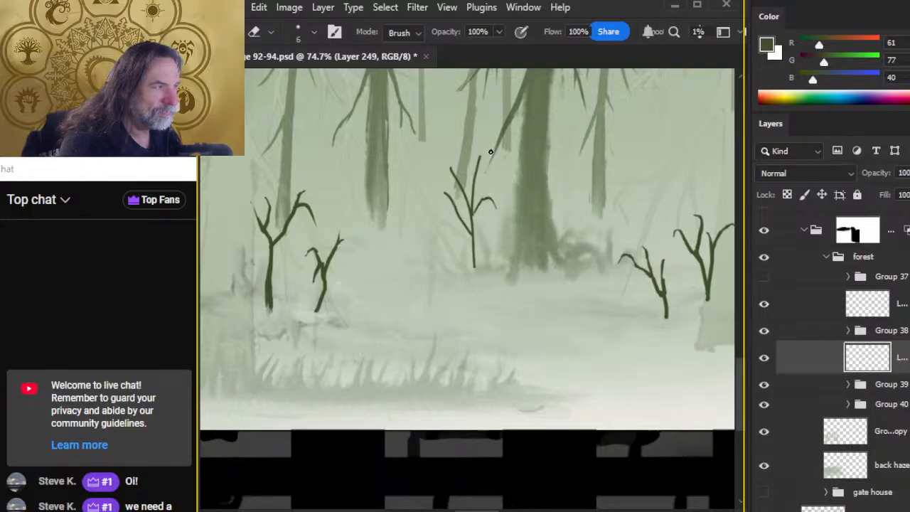
{"action": "left_click_drag", "start_coordinate": [483, 151], "coordinate": [473, 173]}
{"action": "key", "text": "b"}
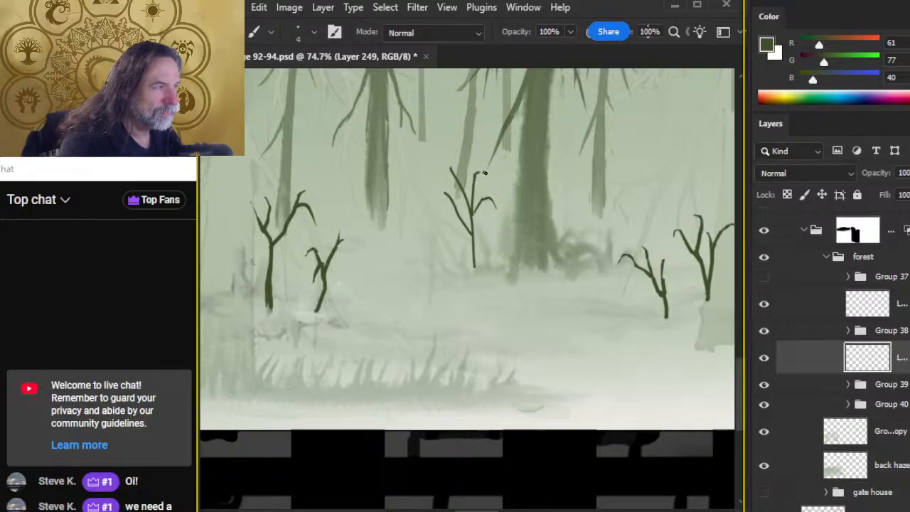
Replace the central sapling's straight lower left branch with a drooping, forked arch and taper its ends
{"action": "key", "text": "e"}
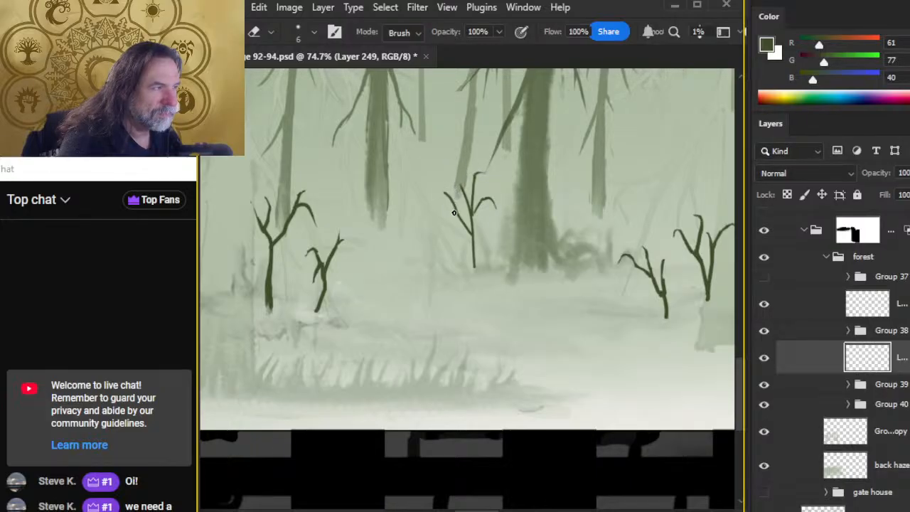
{"action": "mouse_move", "coordinate": [453, 213]}
{"action": "left_mouse_down"}
{"action": "mouse_move", "coordinate": [448, 186]}
{"action": "mouse_move", "coordinate": [463, 226]}
{"action": "mouse_move", "coordinate": [447, 249]}
{"action": "left_mouse_up"}
{"action": "key", "text": "b"}
{"action": "key", "text": "e"}
{"action": "key", "text": "b"}
{"action": "key", "text": "e"}
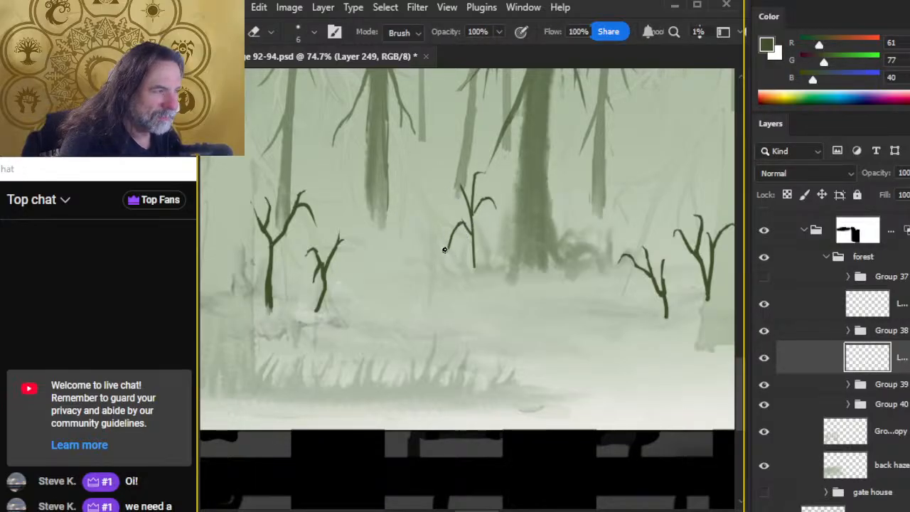
{"action": "mouse_move", "coordinate": [443, 252]}
{"action": "left_mouse_down"}
{"action": "mouse_move", "coordinate": [451, 224]}
{"action": "mouse_move", "coordinate": [448, 250]}
{"action": "left_mouse_up"}
{"action": "key", "text": "b"}
{"action": "key", "text": "e"}
{"action": "key", "text": "b"}
Trim the central sapling's upper left branch and repaint its end as a short, drooping fork with thin tips
{"action": "key", "text": "e"}
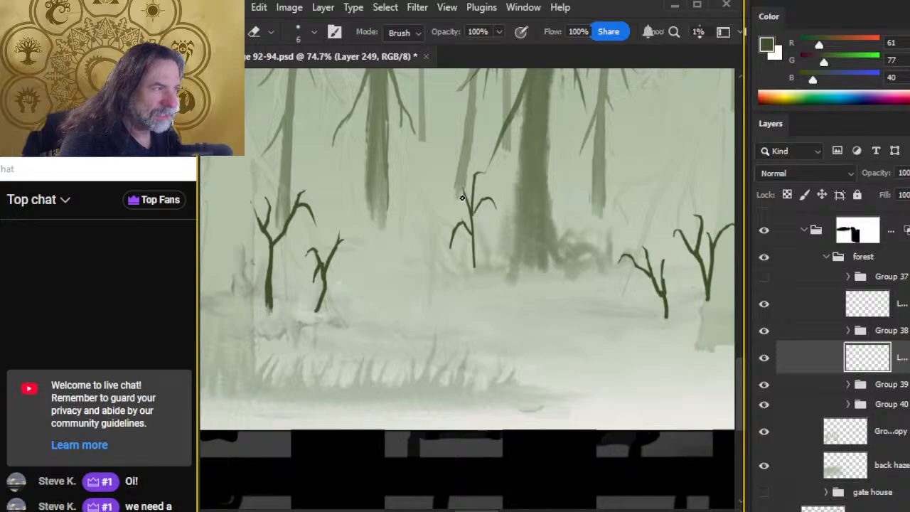
{"action": "key", "text": "b"}
{"action": "key", "text": "e"}
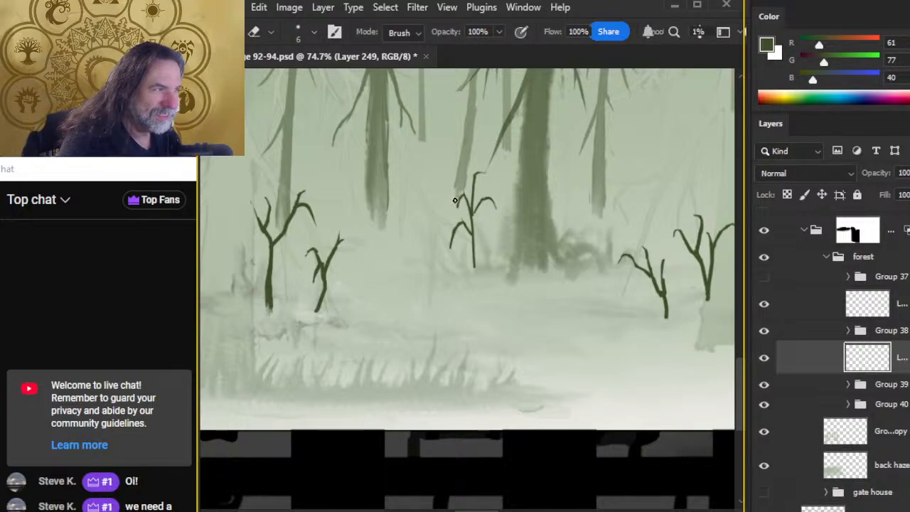
{"action": "key", "text": "b"}
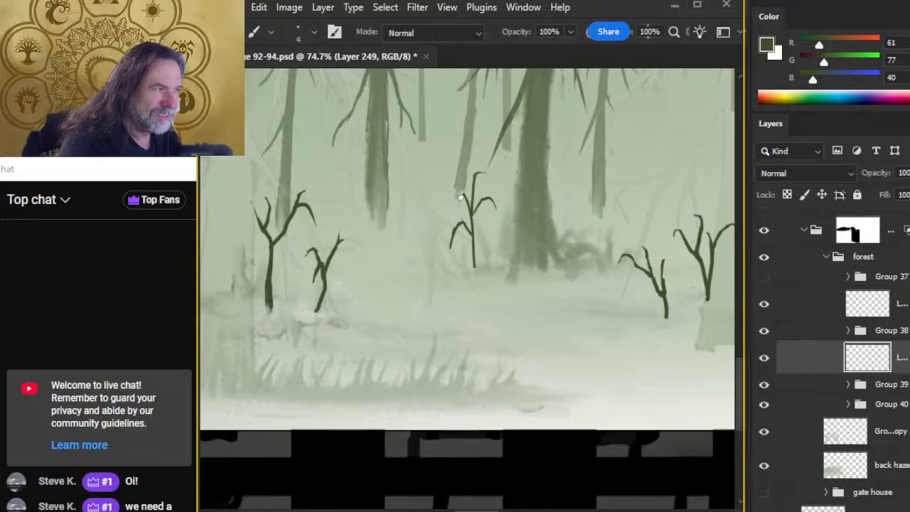
{"action": "key", "text": "e"}
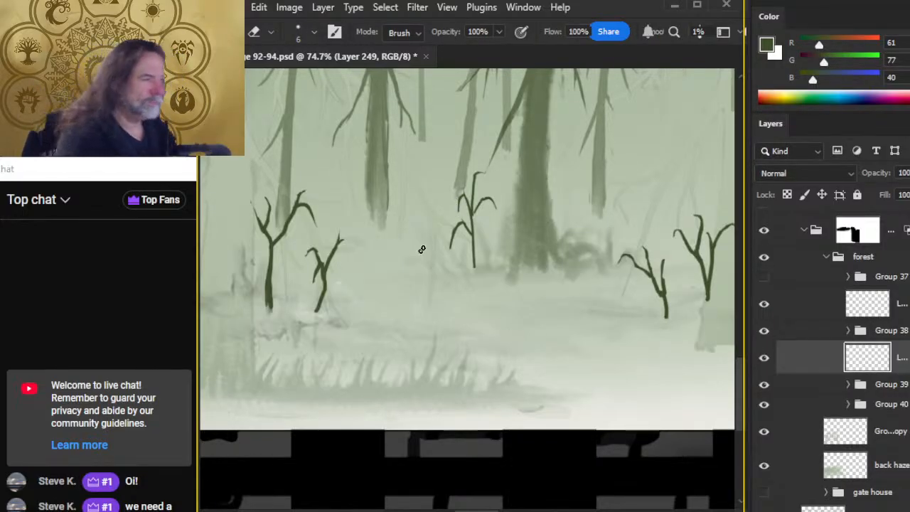
Add a short downward twig near the base of the central sapling and thin it with the eraser
{"action": "key", "text": "b"}
{"action": "left_click_drag", "start_coordinate": [474, 247], "coordinate": [484, 264]}
{"action": "key", "text": "e"}
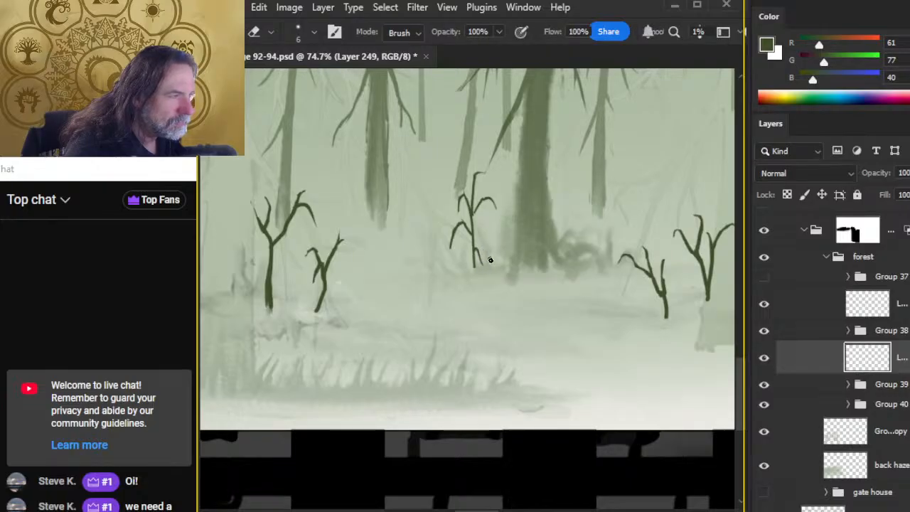
Paint two small forked saplings, one on each side of the large left midground tree, and taper their branch tips
{"action": "key", "text": "z"}
{"action": "mouse_move", "coordinate": [531, 310]}
{"action": "left_mouse_down"}
{"action": "mouse_move", "coordinate": [507, 334]}
{"action": "mouse_move", "coordinate": [488, 318]}
{"action": "mouse_move", "coordinate": [514, 310]}
{"action": "left_mouse_up"}
{"action": "key", "text": "b"}
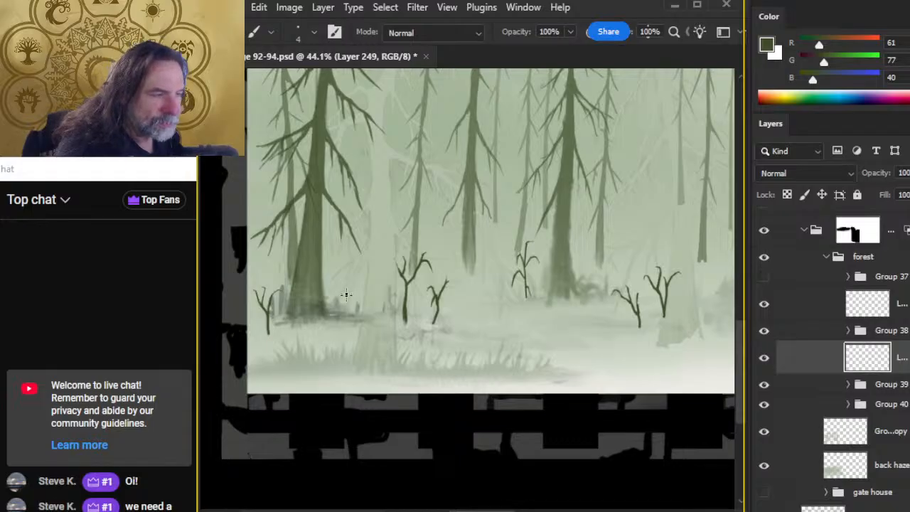
{"action": "mouse_move", "coordinate": [346, 295]}
{"action": "left_mouse_down"}
{"action": "mouse_move", "coordinate": [343, 268]}
{"action": "mouse_move", "coordinate": [359, 266]}
{"action": "mouse_move", "coordinate": [344, 284]}
{"action": "left_mouse_up"}
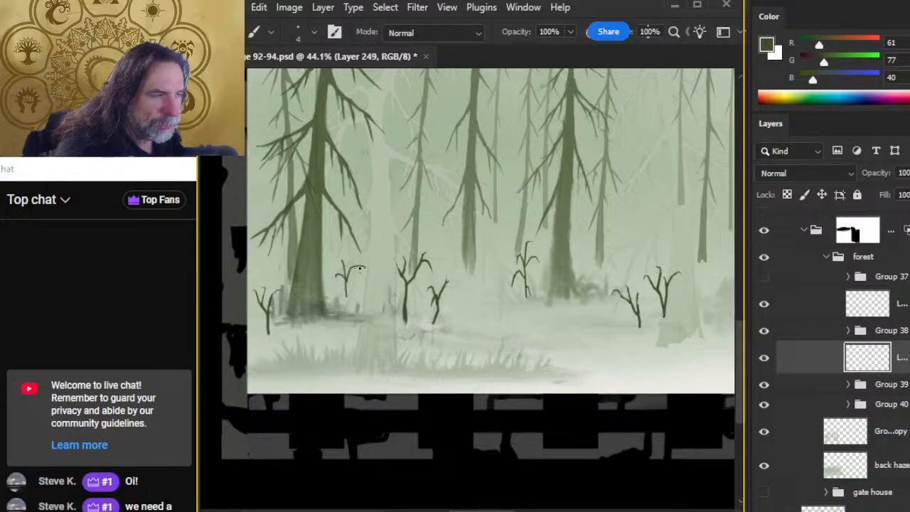
{"action": "key", "text": "e"}
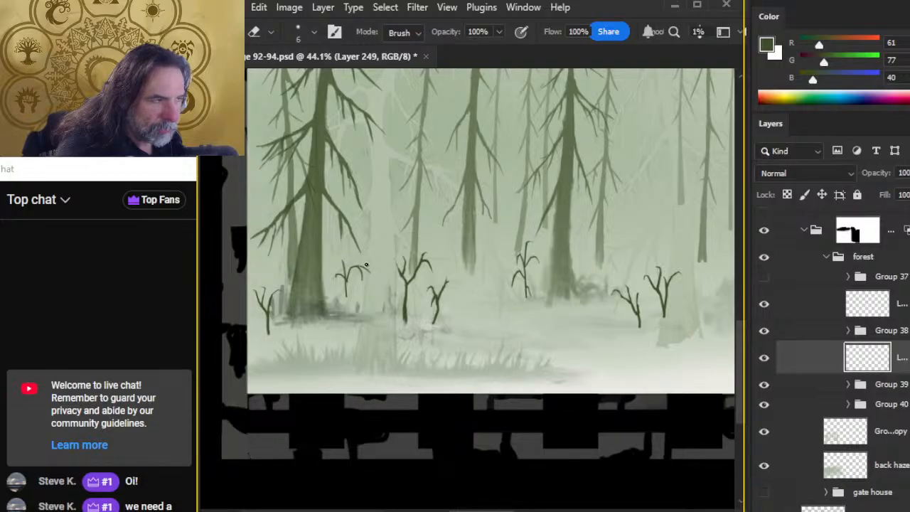
{"action": "key", "text": "b"}
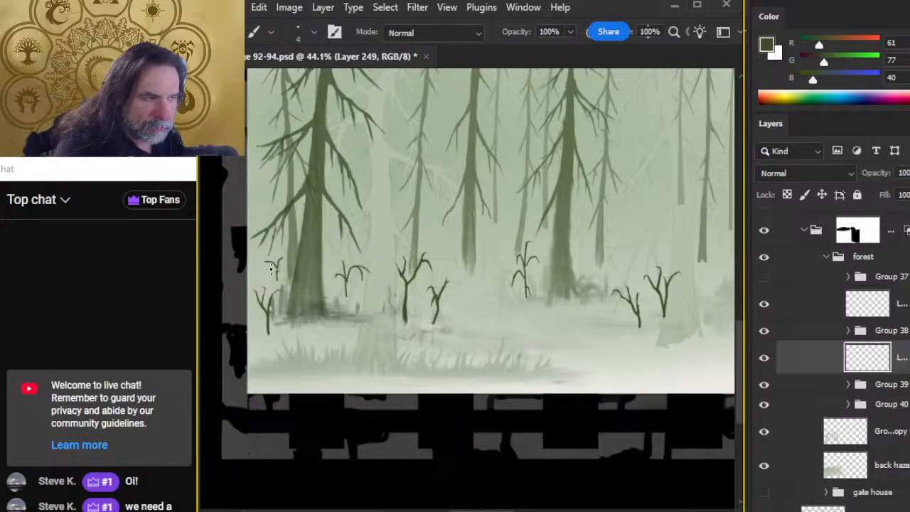
{"action": "key", "text": "e"}
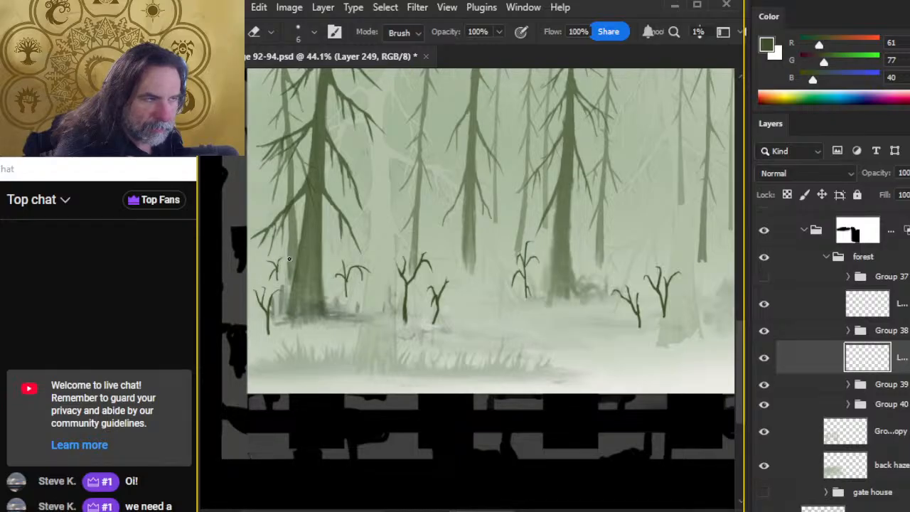
Paint a forked sapling to the right of the central midground tree, with a hooked left branch and an added inner twig
{"action": "scroll", "coordinate": [291, 258], "scroll_direction": "down", "scroll_amount": 1}
{"action": "scroll", "coordinate": [291, 258], "scroll_direction": "right", "scroll_amount": 5}
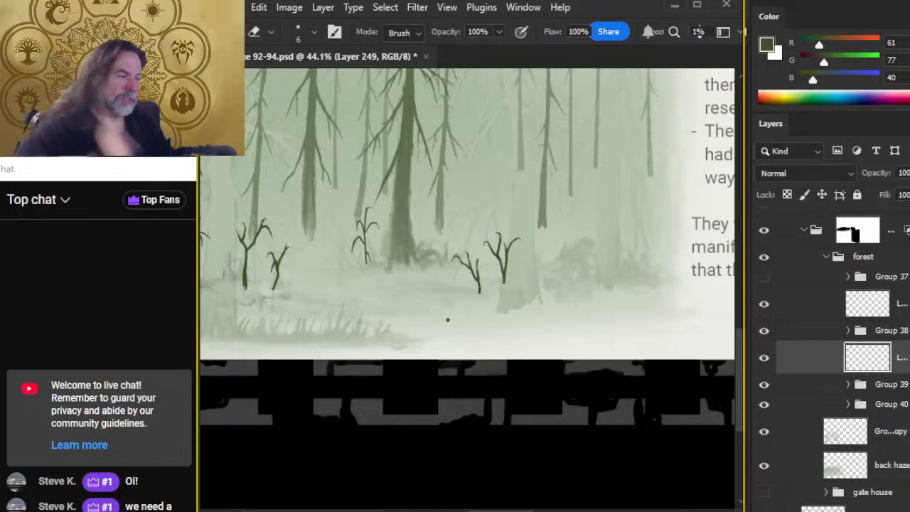
{"action": "key", "text": "b"}
{"action": "mouse_move", "coordinate": [444, 256]}
{"action": "left_mouse_down"}
{"action": "mouse_move", "coordinate": [461, 219]}
{"action": "mouse_move", "coordinate": [433, 221]}
{"action": "left_mouse_up"}
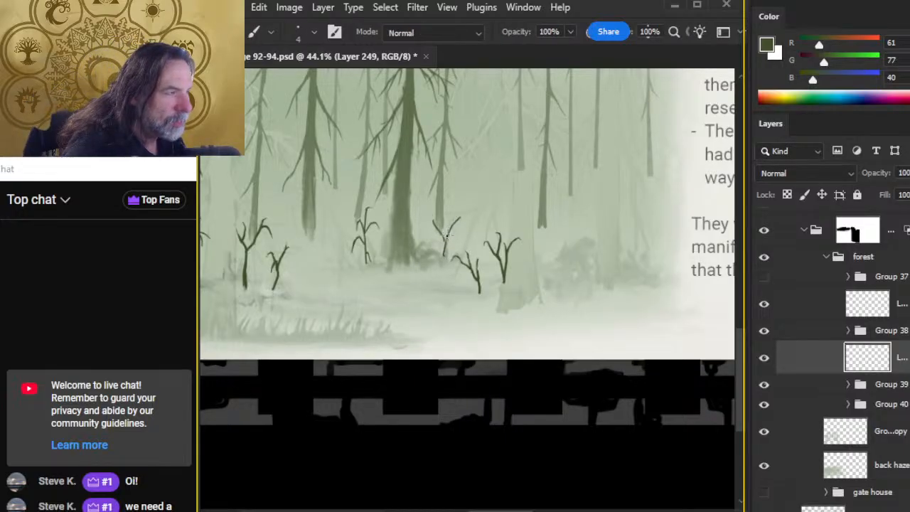
{"action": "key", "text": "e"}
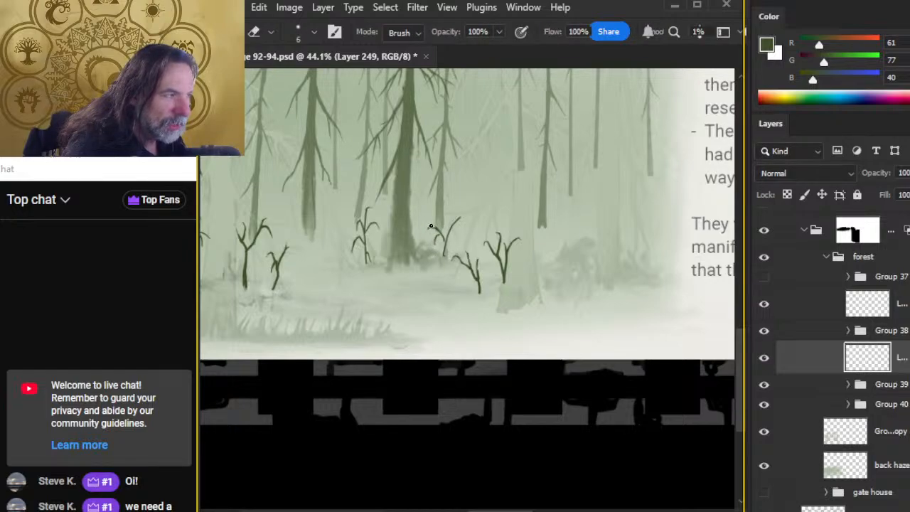
{"action": "key", "text": "b"}
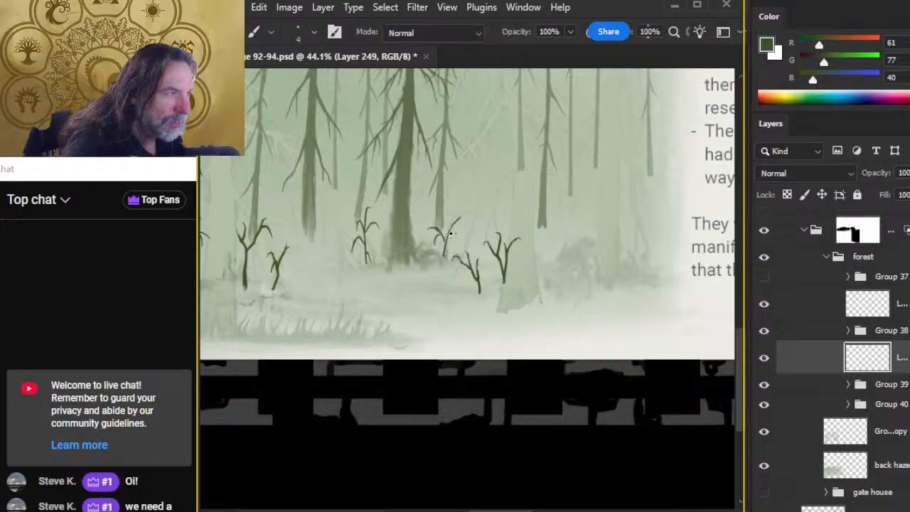
{"action": "left_click_drag", "start_coordinate": [447, 239], "coordinate": [460, 233]}
{"action": "key", "text": "e"}
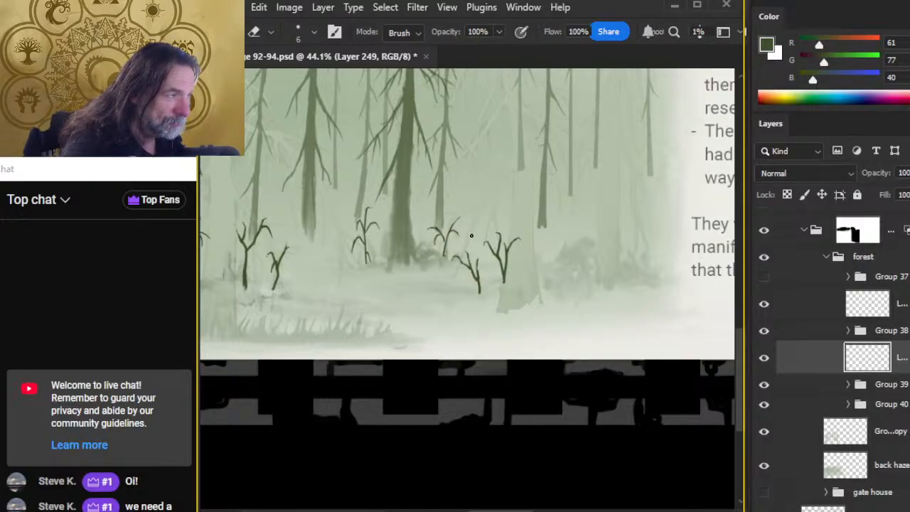
Paint a small sapling above the hazy bush right of the pale trunk, with drooping branches and a shortened arching tip
{"action": "left_click_drag", "start_coordinate": [475, 307], "coordinate": [380, 260]}
{"action": "key", "text": "b"}
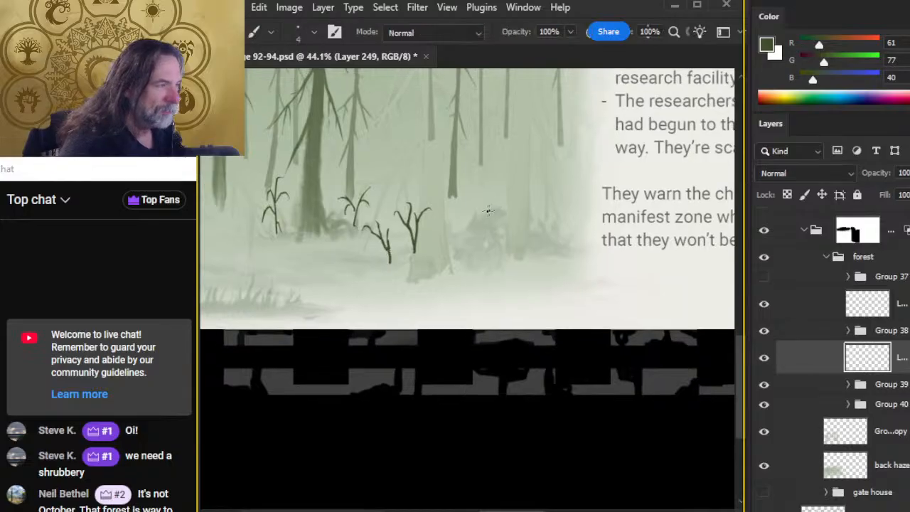
{"action": "mouse_move", "coordinate": [472, 228]}
{"action": "left_mouse_down"}
{"action": "mouse_move", "coordinate": [465, 195]}
{"action": "mouse_move", "coordinate": [486, 180]}
{"action": "left_mouse_up"}
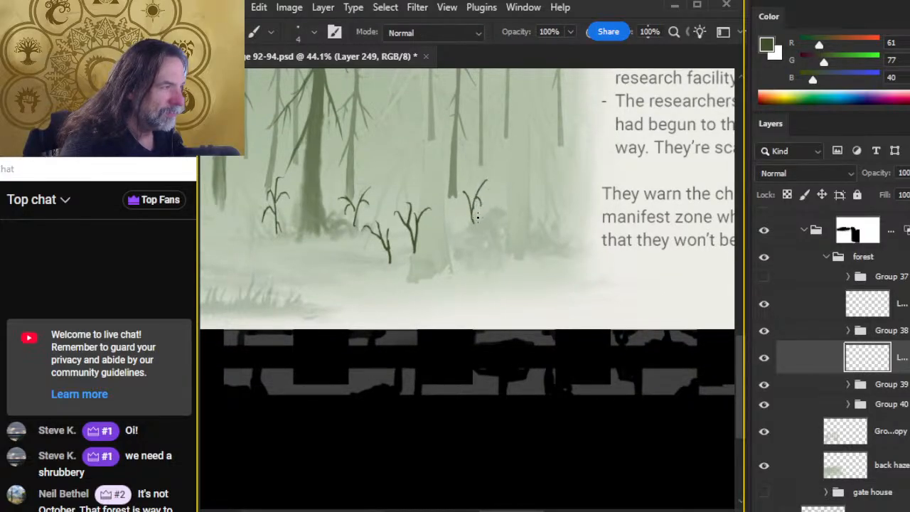
{"action": "key", "text": "e"}
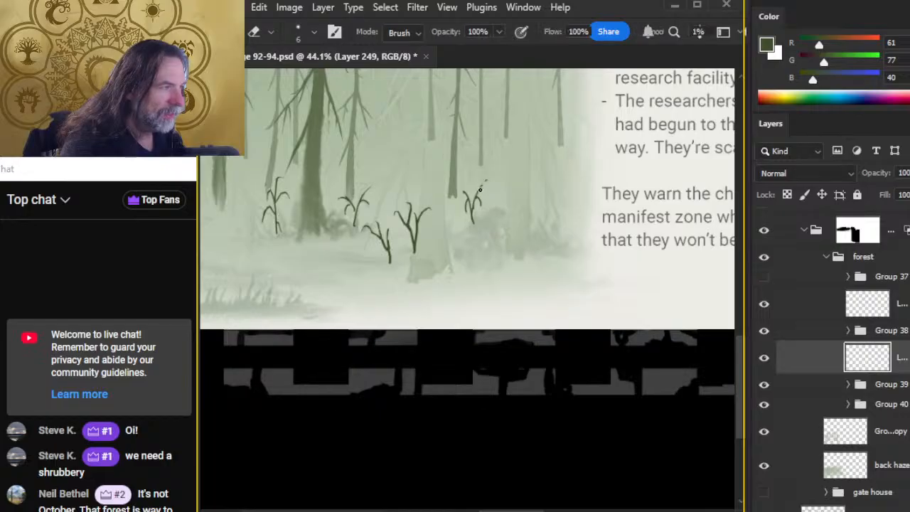
{"action": "key", "text": "b"}
{"action": "key", "text": "e"}
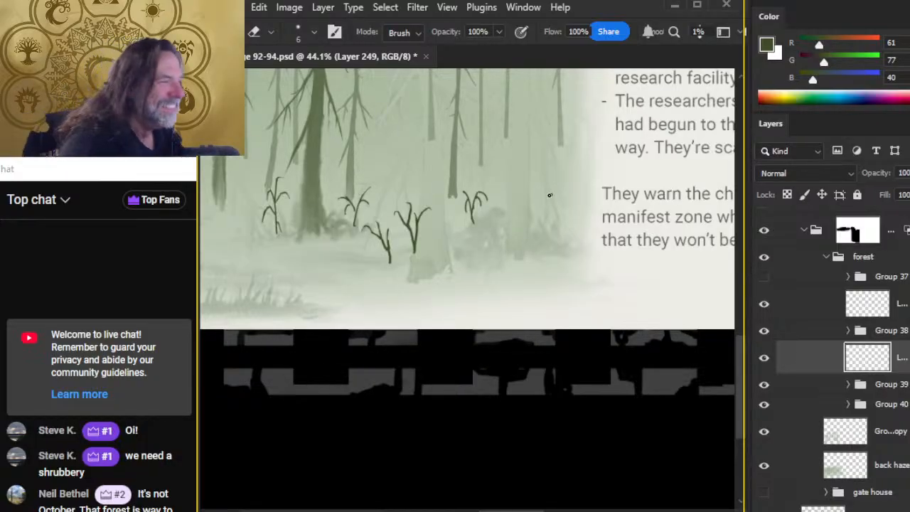
Reshape the left branch of the small sapling above the hazy bush into a drooping hook and taper its tip
{"action": "left_click_drag", "start_coordinate": [483, 195], "coordinate": [508, 209]}
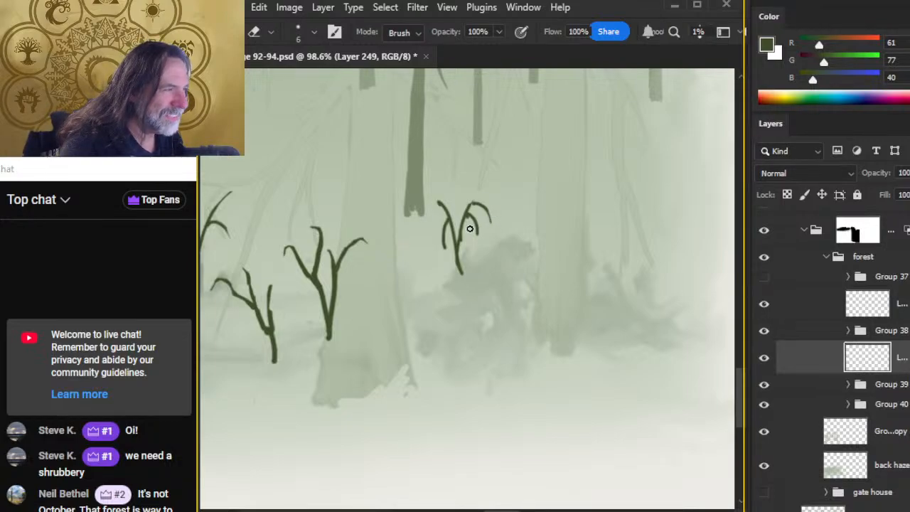
{"action": "key", "text": "bracketleft"}
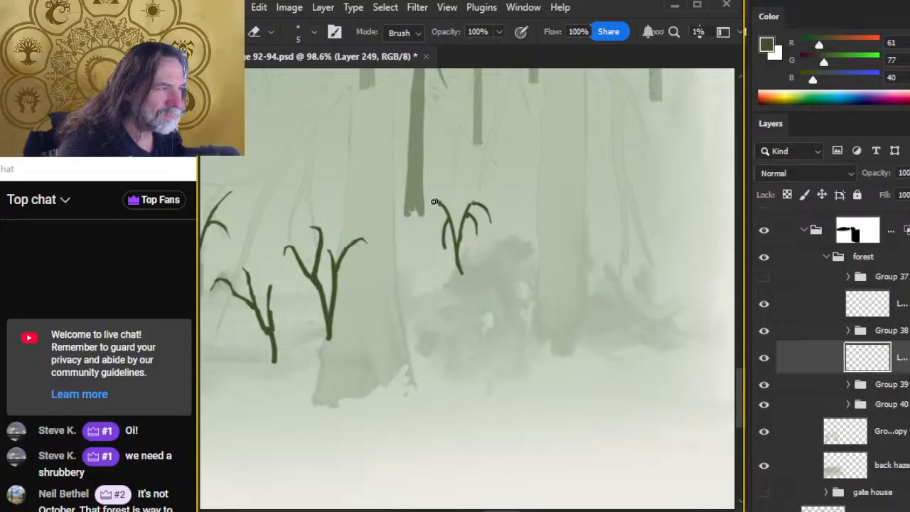
{"action": "key", "text": "b"}
{"action": "left_click_drag", "start_coordinate": [446, 209], "coordinate": [433, 219]}
{"action": "key", "text": "e"}
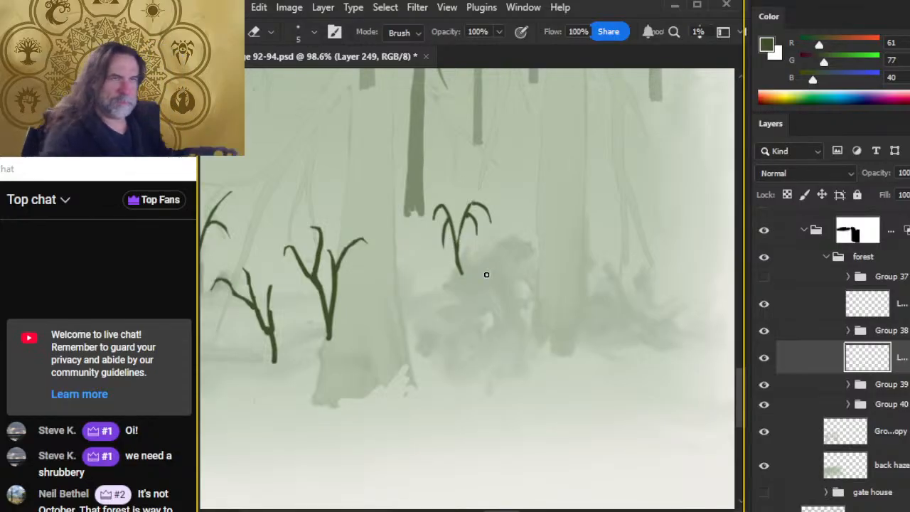
{"action": "key", "text": "b"}
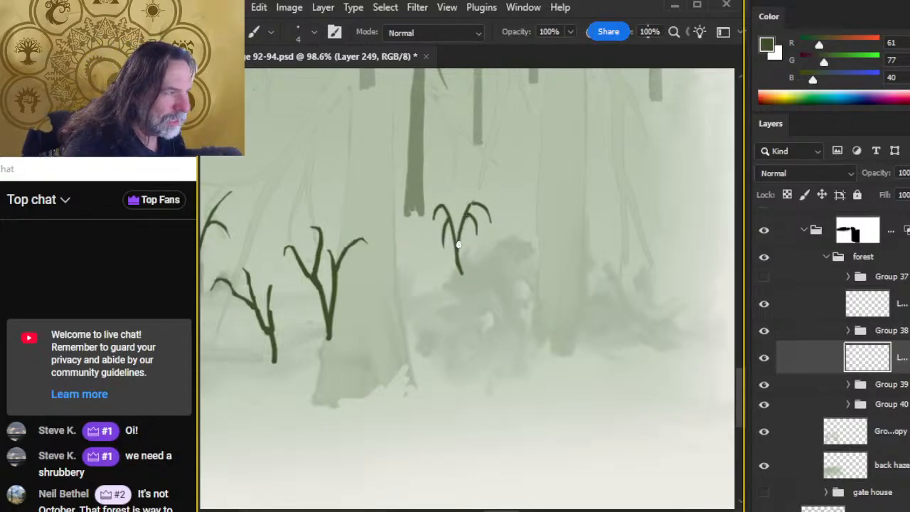
Show the ref group and compare the misty forest reference painting with the composition of the forest illustration
{"action": "key", "text": "z"}
{"action": "left_click_drag", "start_coordinate": [500, 298], "coordinate": [419, 313]}
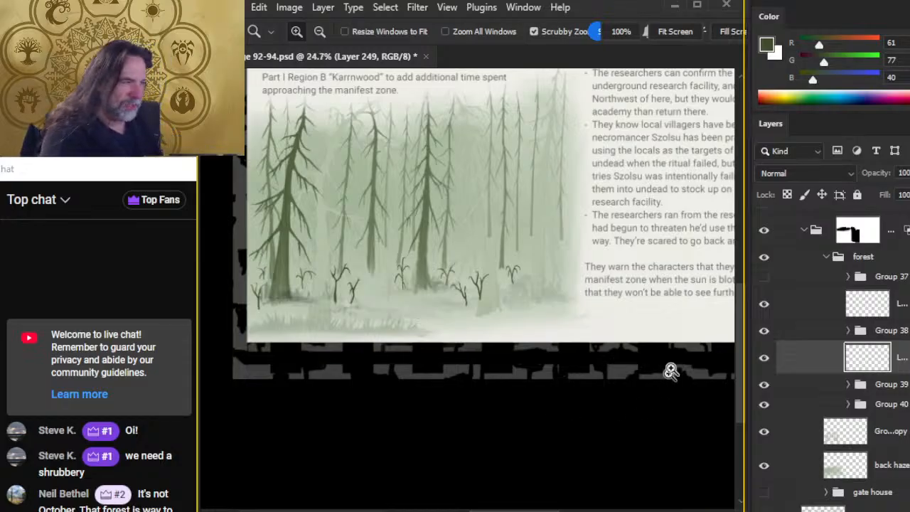
{"action": "scroll", "coordinate": [792, 238], "scroll_direction": "up", "scroll_amount": 4}
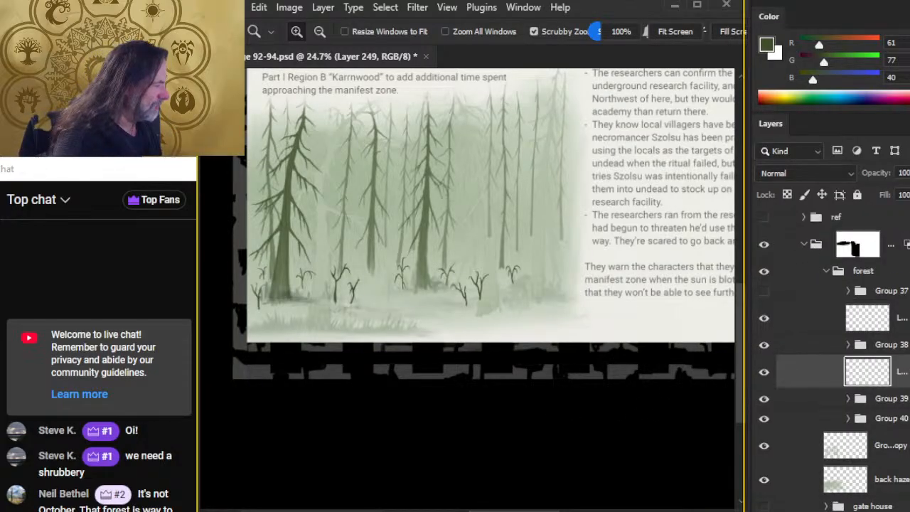
{"action": "left_click", "coordinate": [764, 260]}
{"action": "left_click_drag", "start_coordinate": [649, 222], "coordinate": [372, 360]}
{"action": "left_click_drag", "start_coordinate": [520, 228], "coordinate": [471, 238]}
{"action": "left_click_drag", "start_coordinate": [417, 219], "coordinate": [433, 248]}
{"action": "left_click_drag", "start_coordinate": [509, 267], "coordinate": [455, 263]}
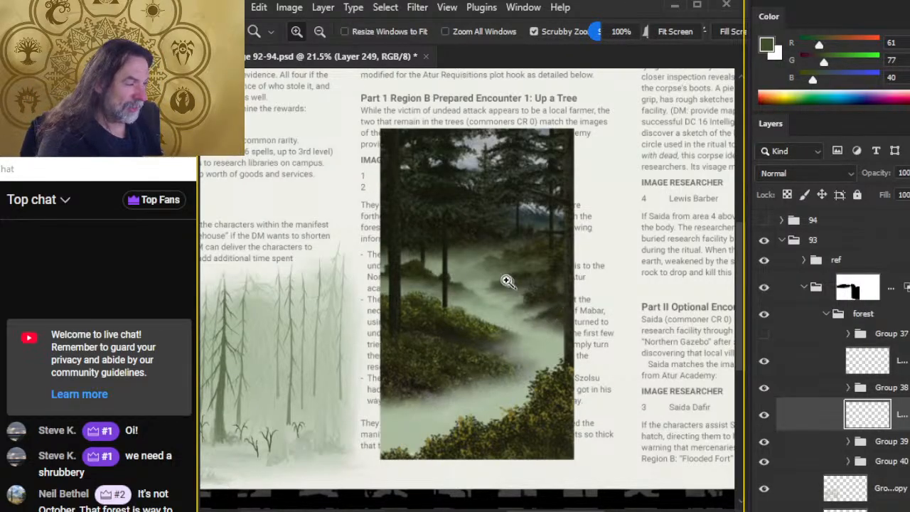
{"action": "left_click_drag", "start_coordinate": [458, 300], "coordinate": [533, 271]}
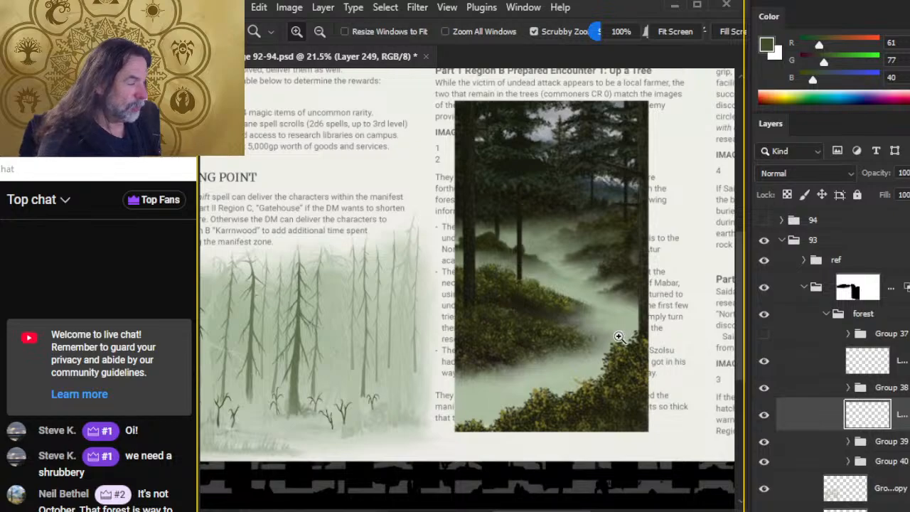
{"action": "left_click_drag", "start_coordinate": [618, 337], "coordinate": [557, 304]}
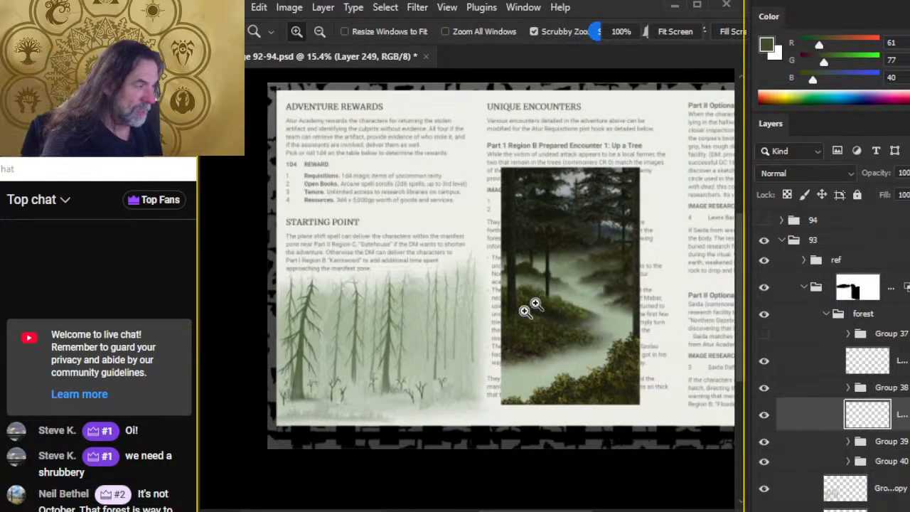
{"action": "left_click_drag", "start_coordinate": [319, 339], "coordinate": [355, 362]}
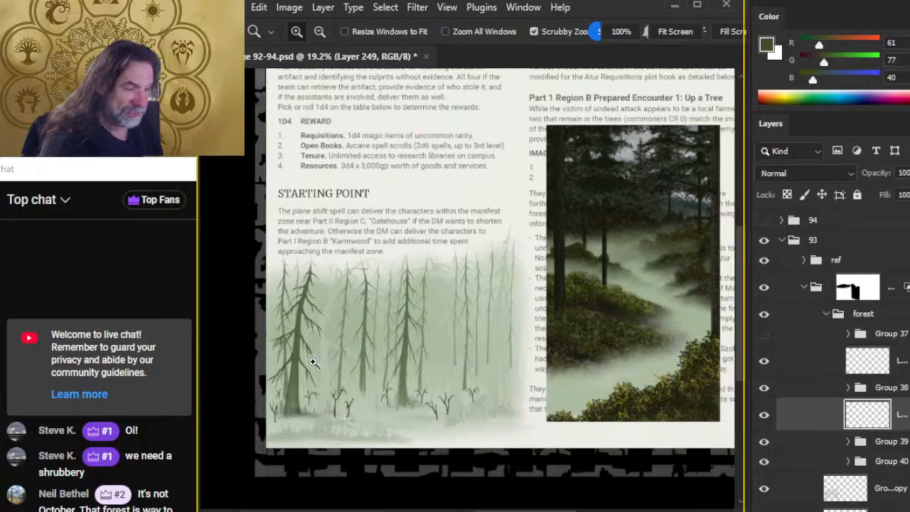
{"action": "left_click_drag", "start_coordinate": [370, 365], "coordinate": [367, 391]}
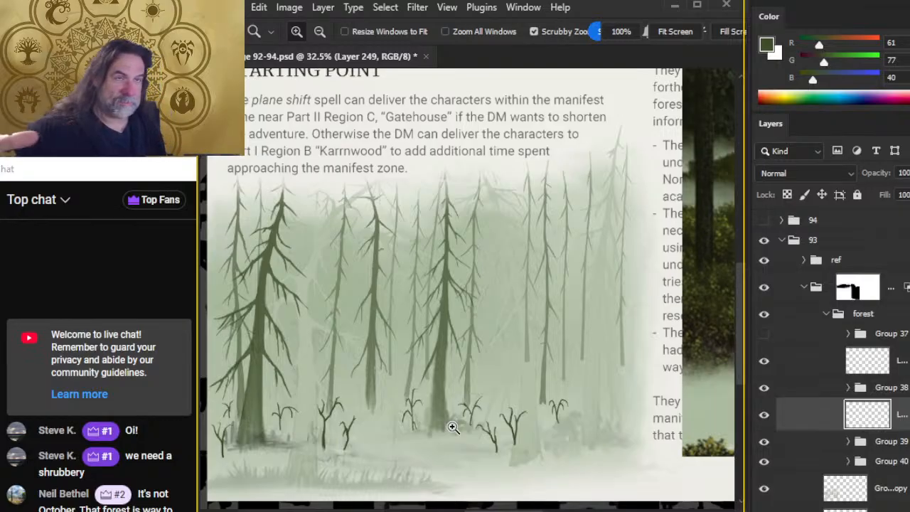
Thicken the lower trunk of the small drooping sapling above the hazy bush and trim its edges with the eraser
{"action": "left_click_drag", "start_coordinate": [552, 359], "coordinate": [415, 292]}
{"action": "left_click_drag", "start_coordinate": [428, 367], "coordinate": [491, 365]}
{"action": "key", "text": "e"}
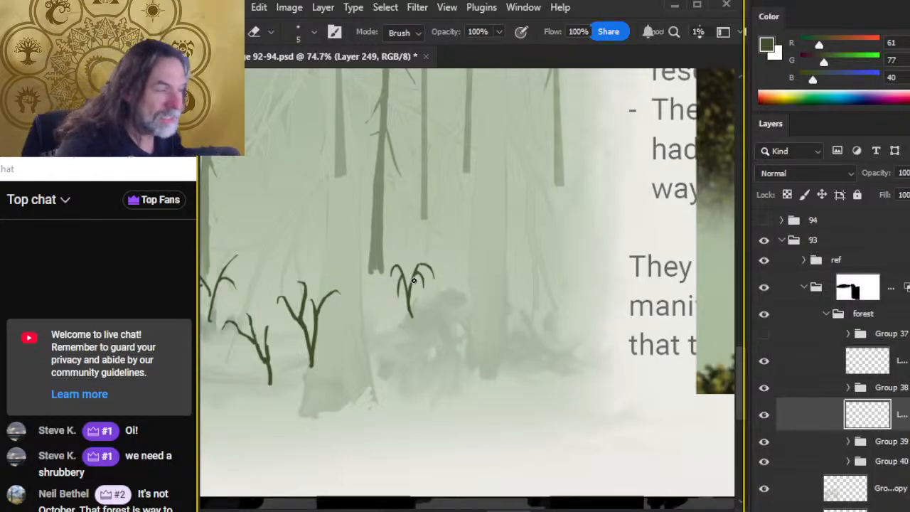
{"action": "key", "text": "b"}
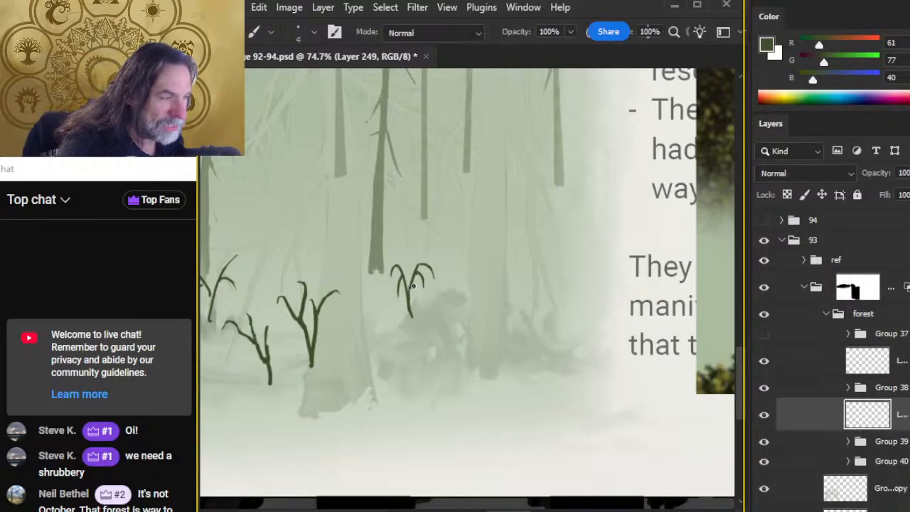
{"action": "left_click_drag", "start_coordinate": [413, 285], "coordinate": [411, 307]}
{"action": "key", "text": "e"}
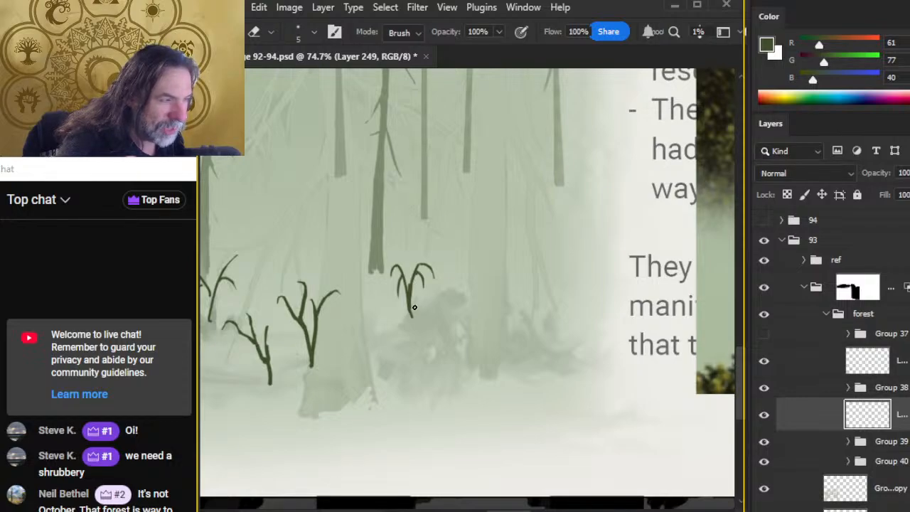
{"action": "key", "text": "b"}
{"action": "key", "text": "e"}
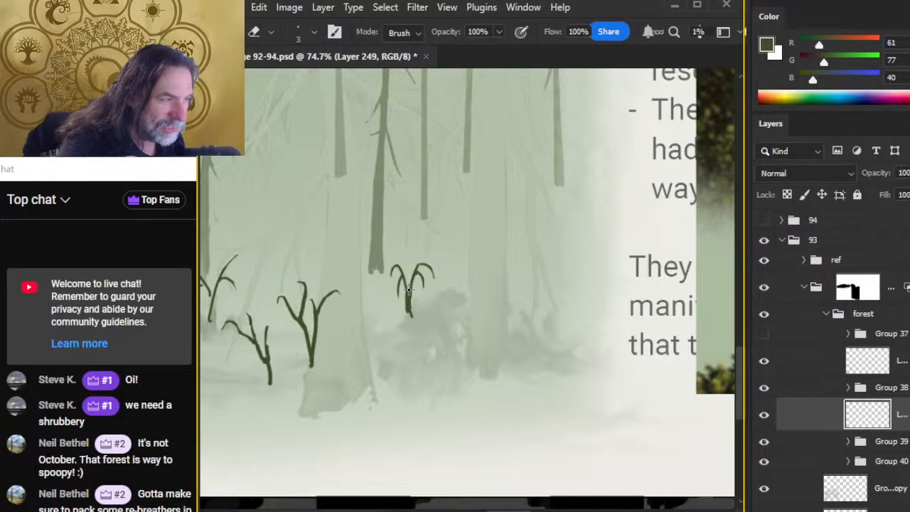
{"action": "key", "text": "bracketright"}
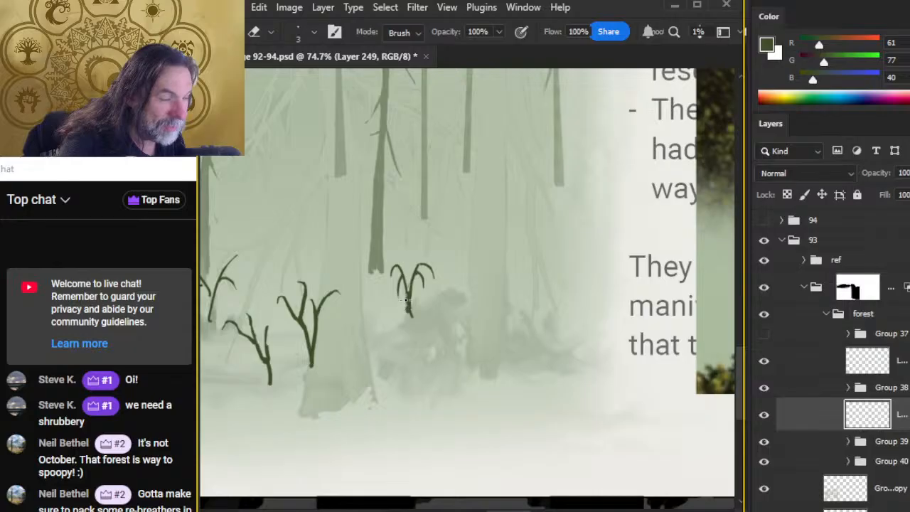
{"action": "left_click_drag", "start_coordinate": [405, 296], "coordinate": [405, 310]}
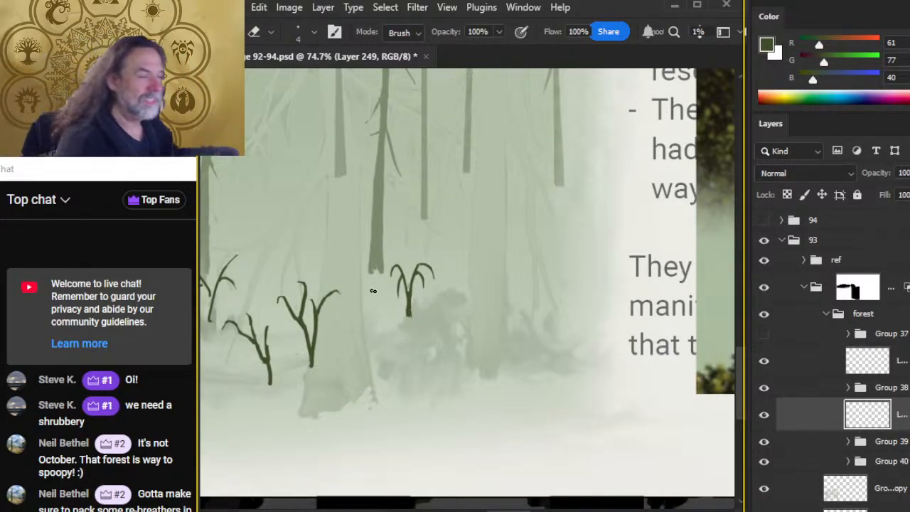
Paint another small sapling right of the drooping one, with an arching right branch and a shortened, hooked left branch
{"action": "key", "text": "z"}
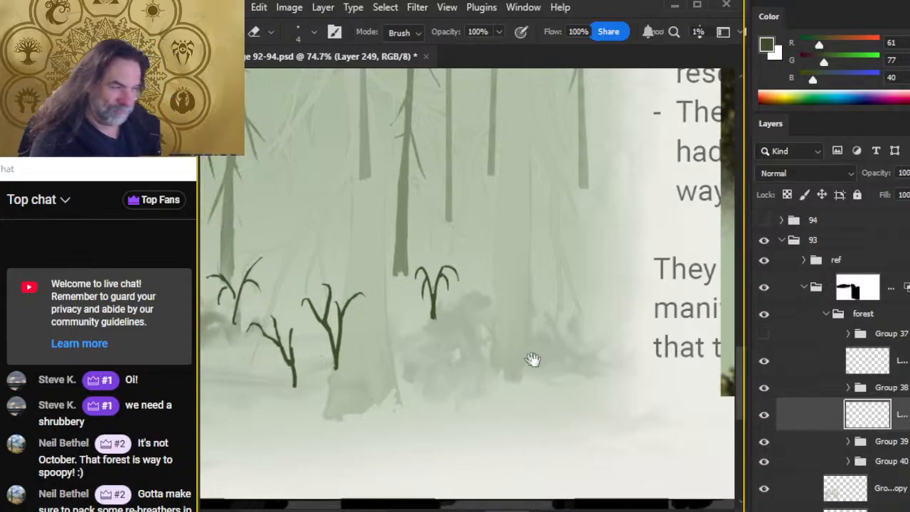
{"action": "left_click_drag", "start_coordinate": [532, 360], "coordinate": [431, 403]}
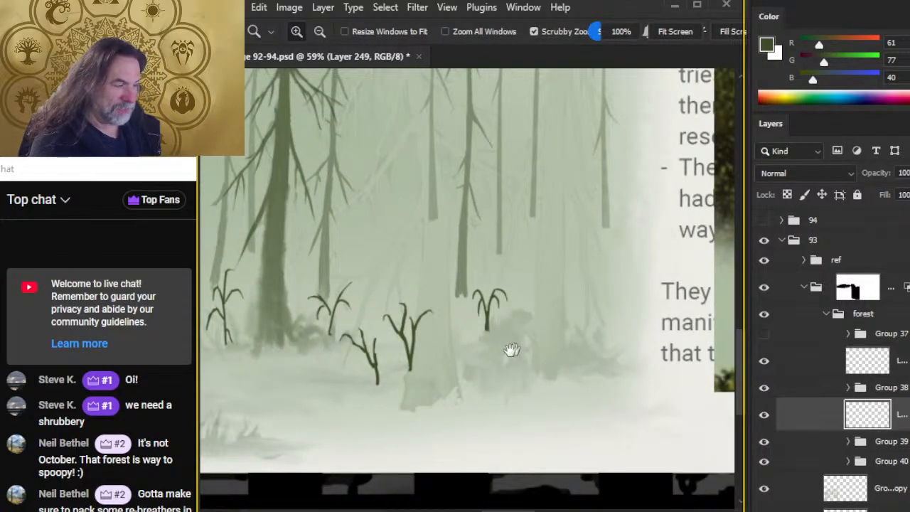
{"action": "mouse_move", "coordinate": [512, 349]}
{"action": "left_mouse_down"}
{"action": "mouse_move", "coordinate": [447, 329]}
{"action": "mouse_move", "coordinate": [400, 347]}
{"action": "mouse_move", "coordinate": [422, 268]}
{"action": "left_mouse_up"}
{"action": "key", "text": "b"}
{"action": "left_click_drag", "start_coordinate": [437, 306], "coordinate": [462, 269]}
{"action": "key", "text": "e"}
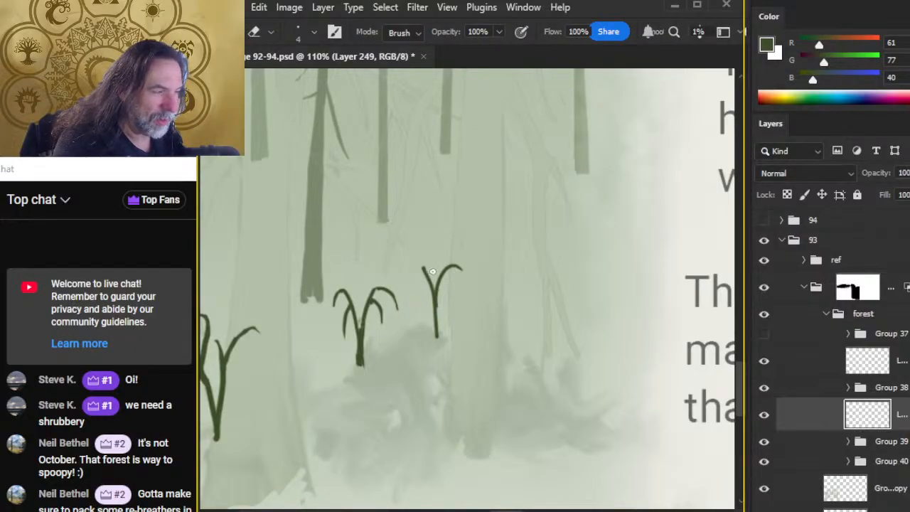
{"action": "left_click_drag", "start_coordinate": [425, 268], "coordinate": [430, 282]}
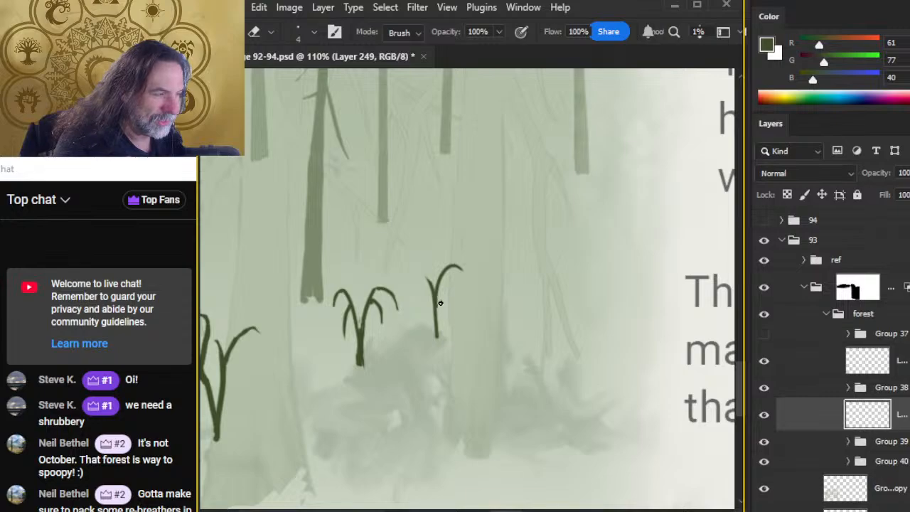
{"action": "key", "text": "b"}
{"action": "key", "text": "e"}
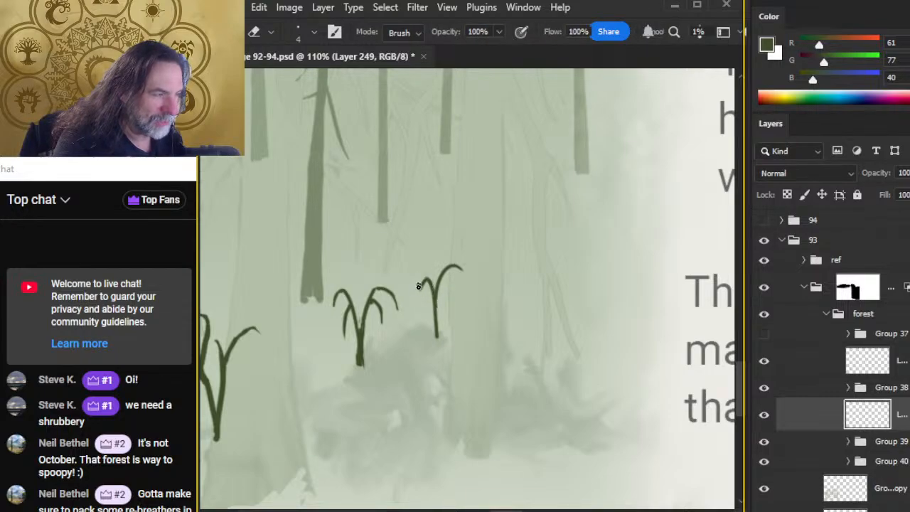
Add a short drooping twig on the right side of the new sapling's trunk and refine its arching upper branch
{"action": "key", "text": "b"}
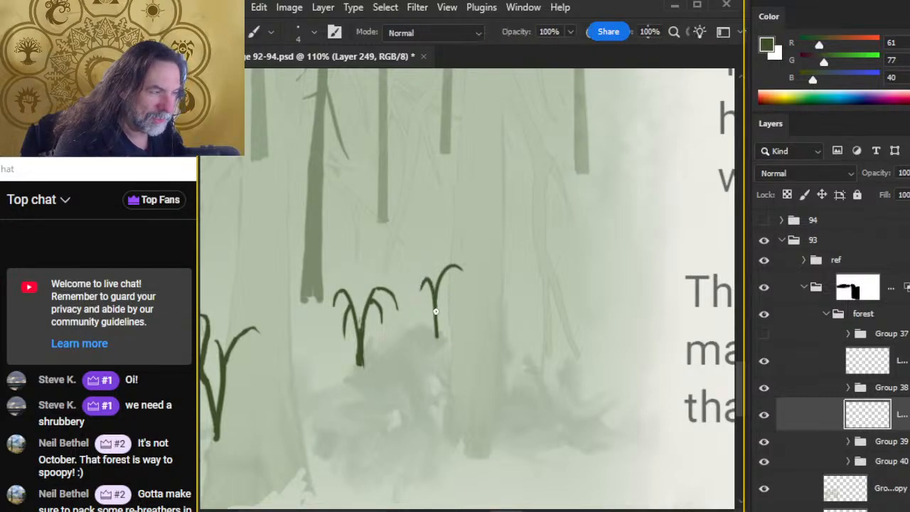
{"action": "left_click_drag", "start_coordinate": [436, 311], "coordinate": [451, 319]}
{"action": "key", "text": "e"}
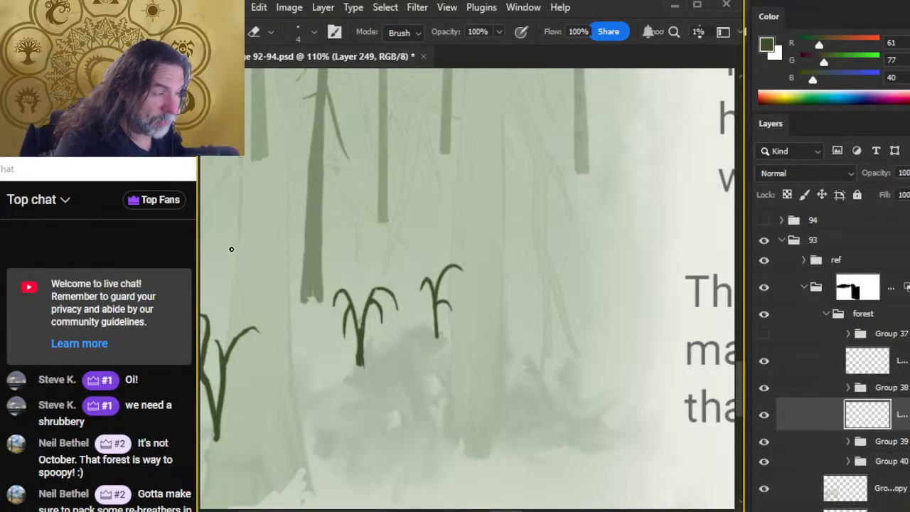
{"action": "key", "text": "b"}
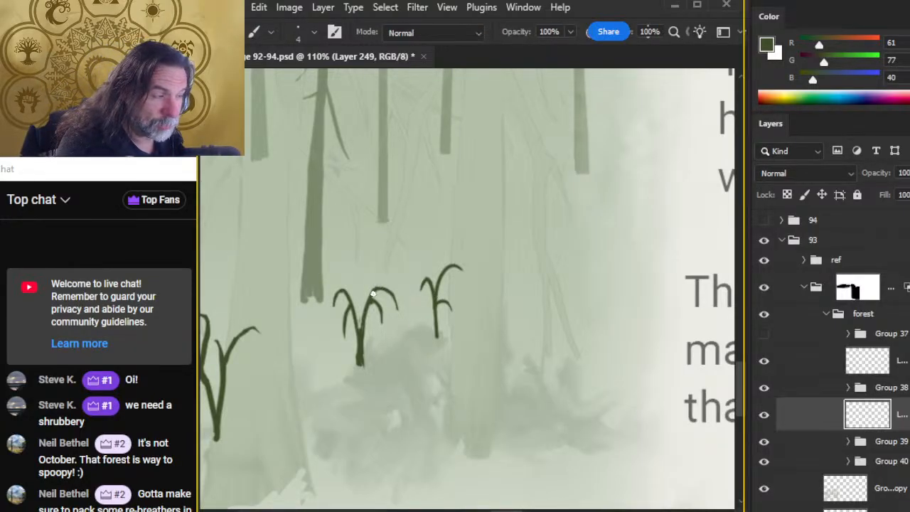
{"action": "key", "text": "e"}
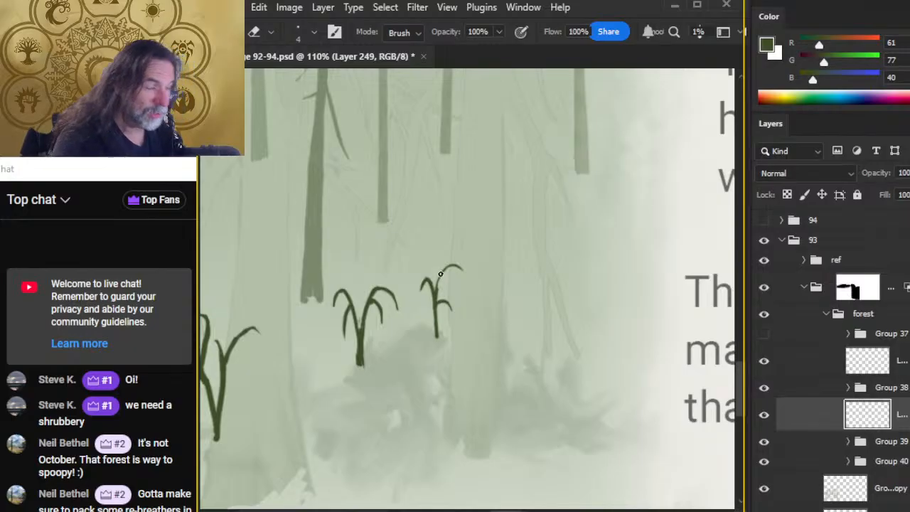
{"action": "key", "text": "b"}
{"action": "key", "text": "e"}
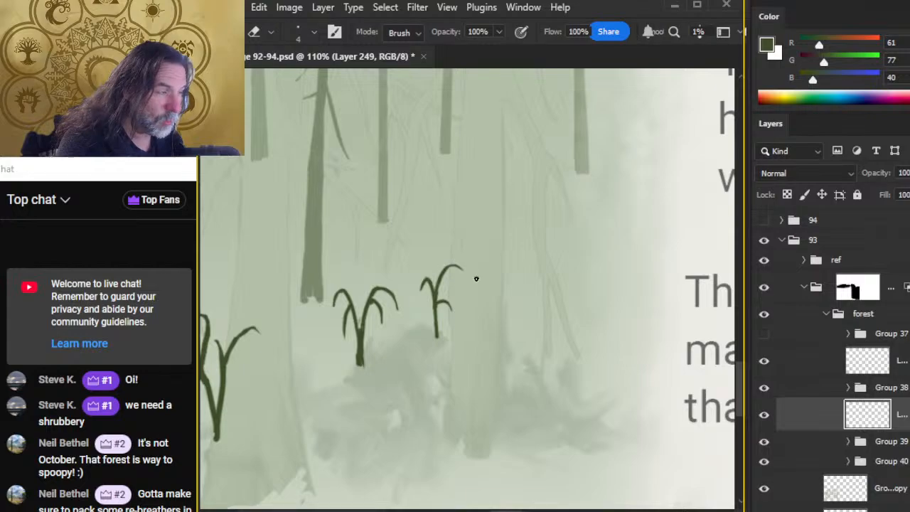
Paint a small forked sapling above the pale stump, just left of the thin dark trunk, with a side twig on each branch
{"action": "key", "text": "z"}
{"action": "left_click_drag", "start_coordinate": [462, 329], "coordinate": [429, 366]}
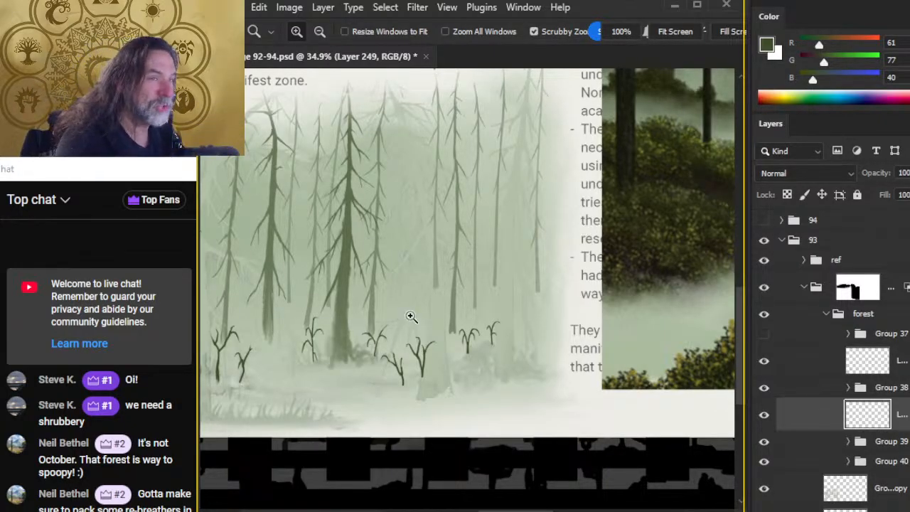
{"action": "mouse_move", "coordinate": [431, 349]}
{"action": "left_mouse_down"}
{"action": "mouse_move", "coordinate": [447, 305]}
{"action": "mouse_move", "coordinate": [444, 279]}
{"action": "mouse_move", "coordinate": [449, 300]}
{"action": "mouse_move", "coordinate": [460, 269]}
{"action": "left_mouse_up"}
{"action": "key", "text": "b"}
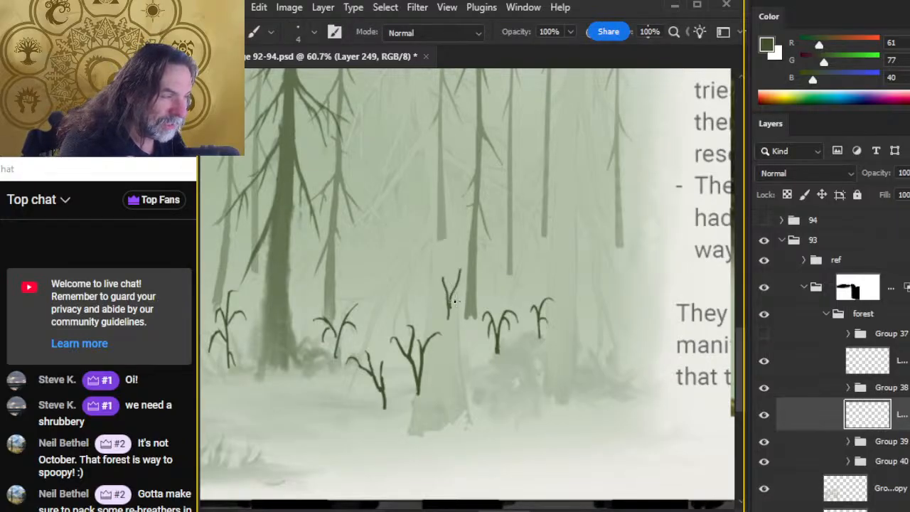
{"action": "key", "text": "e"}
{"action": "key", "text": "b"}
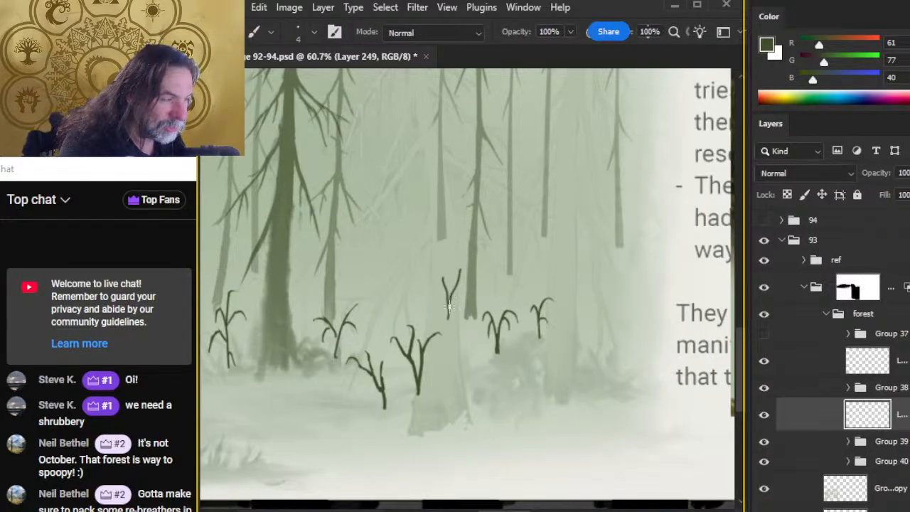
{"action": "mouse_move", "coordinate": [445, 301]}
{"action": "left_mouse_down"}
{"action": "mouse_move", "coordinate": [428, 288]}
{"action": "mouse_move", "coordinate": [463, 286]}
{"action": "left_mouse_up"}
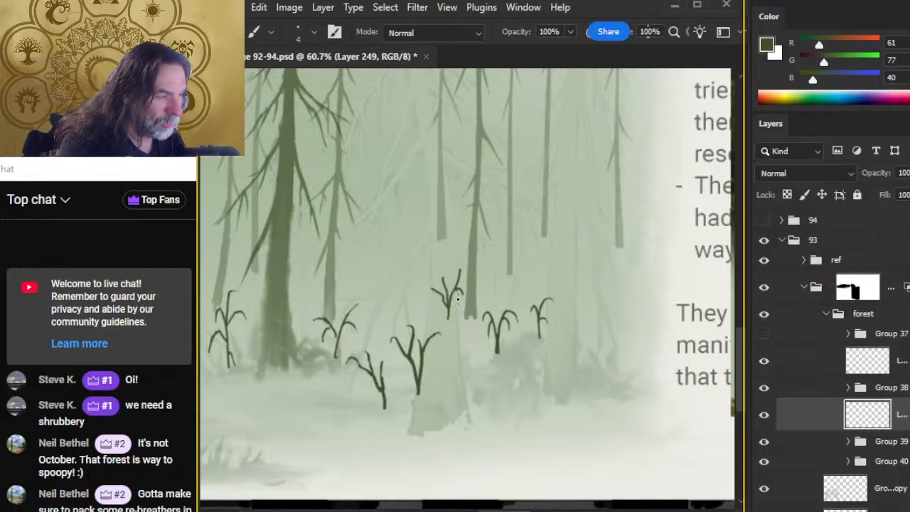
Shorten the right branch tip of the small forked sapling above the pale stump and reshape its left branch with a drooping twig
{"action": "key", "text": "e"}
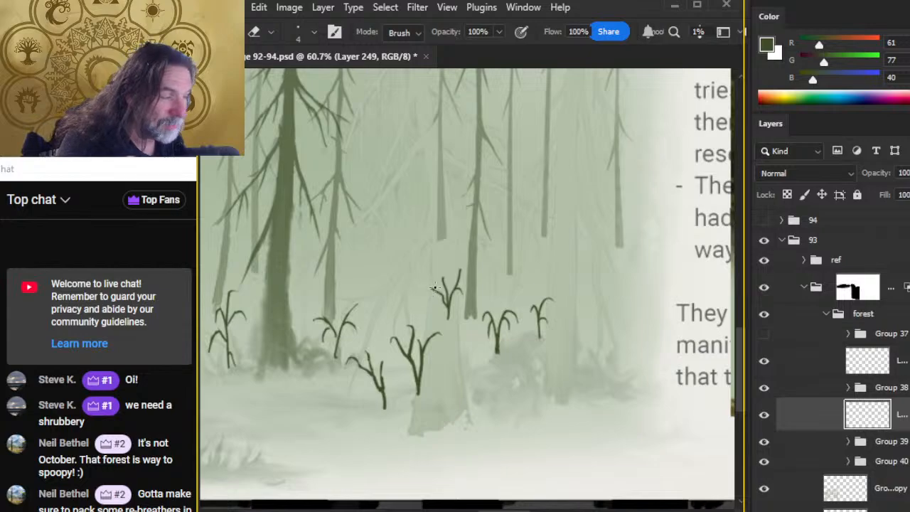
{"action": "key", "text": "b"}
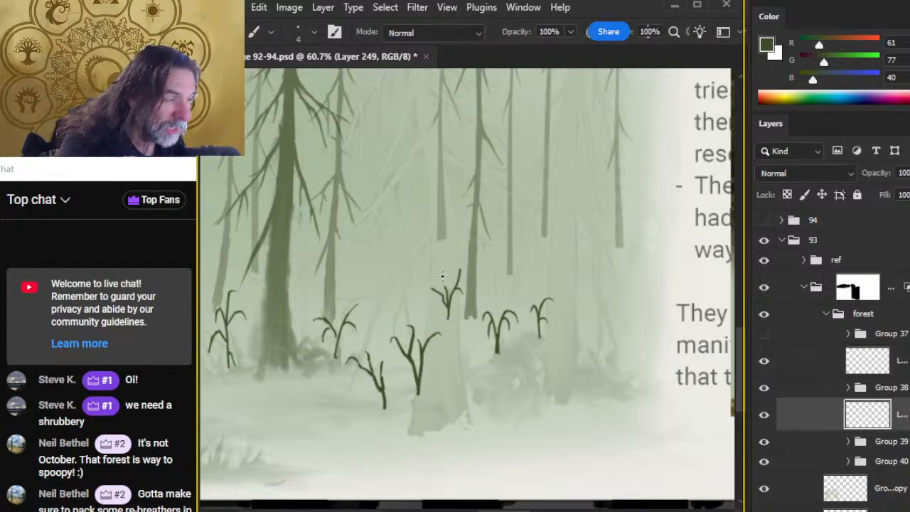
{"action": "key", "text": "e"}
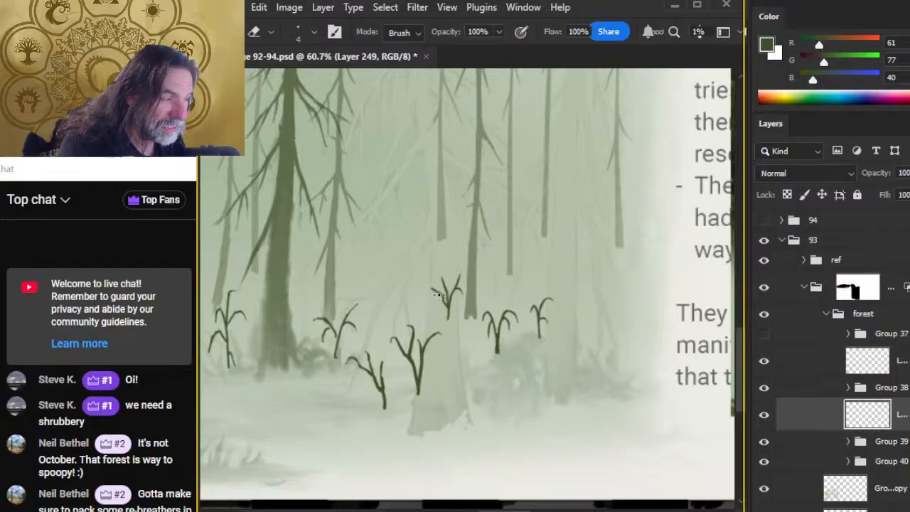
{"action": "key", "text": "b"}
{"action": "key", "text": "e"}
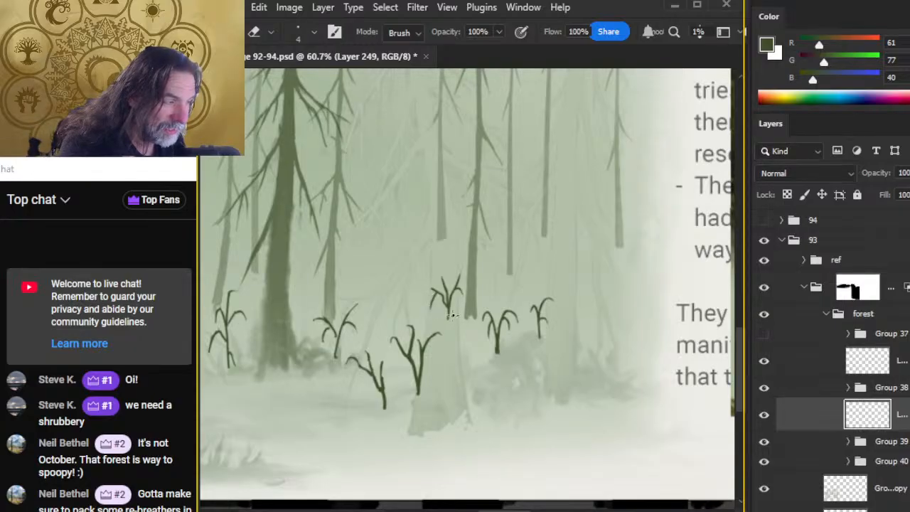
Extend the same sapling's trunk downward and thicken it below the fork, trimming its edges with the eraser
{"action": "key", "text": "b"}
{"action": "key", "text": "e"}
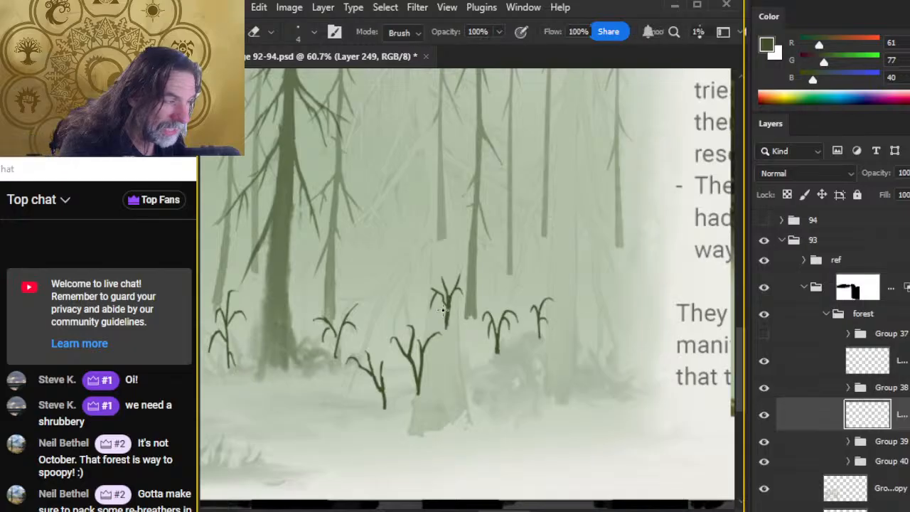
{"action": "key", "text": "b"}
{"action": "key", "text": "e"}
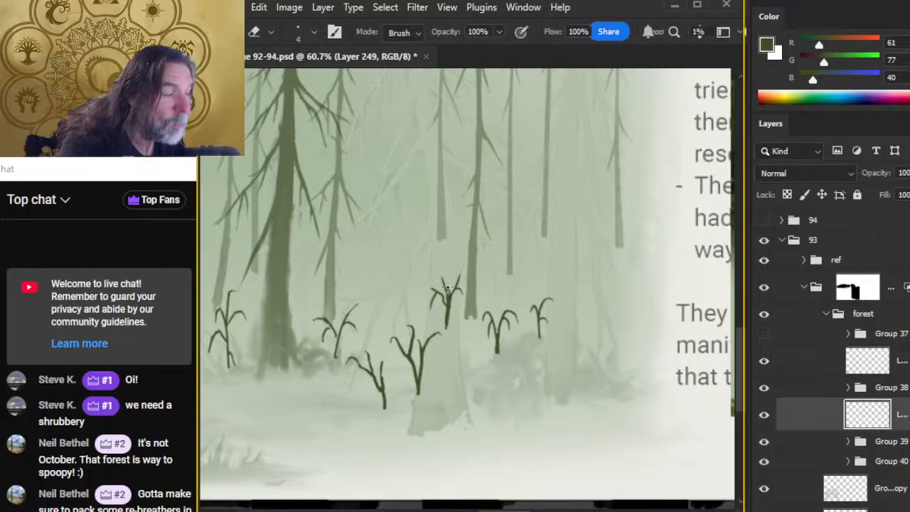
{"action": "key", "text": "b"}
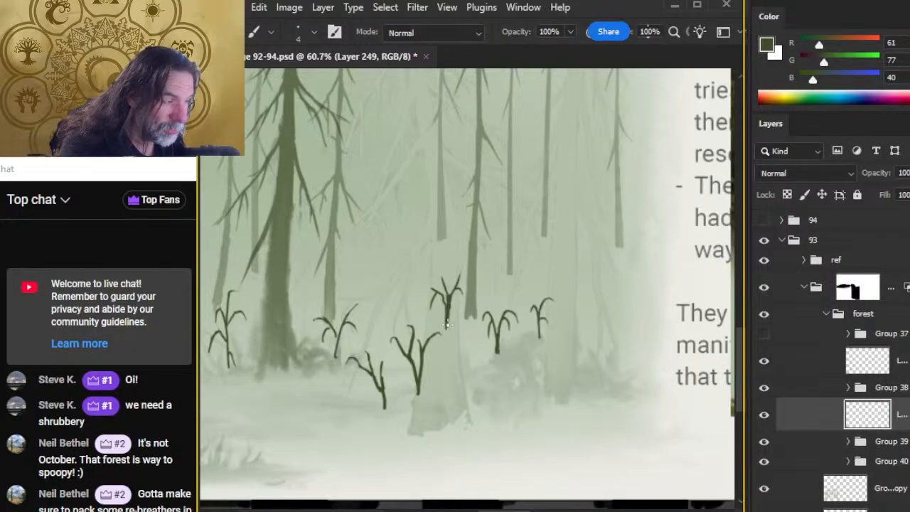
{"action": "key", "text": "e"}
{"action": "key", "text": "b"}
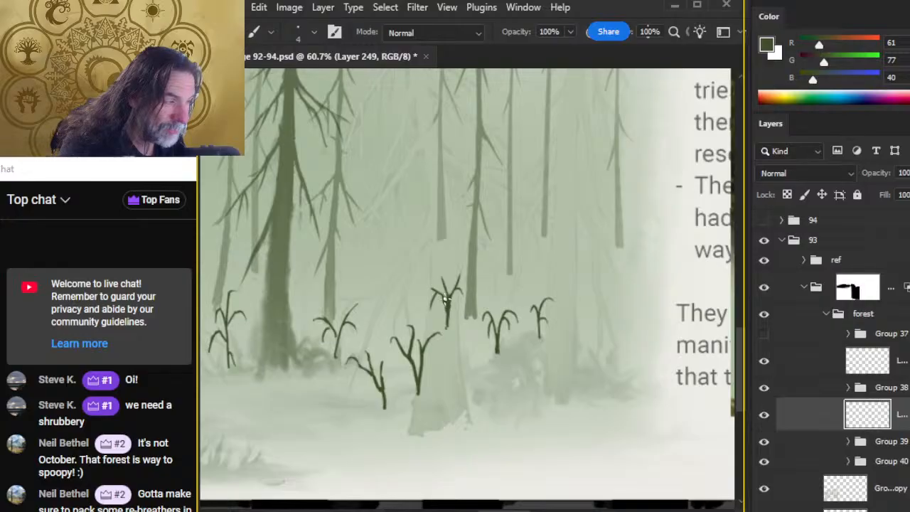
{"action": "key", "text": "e"}
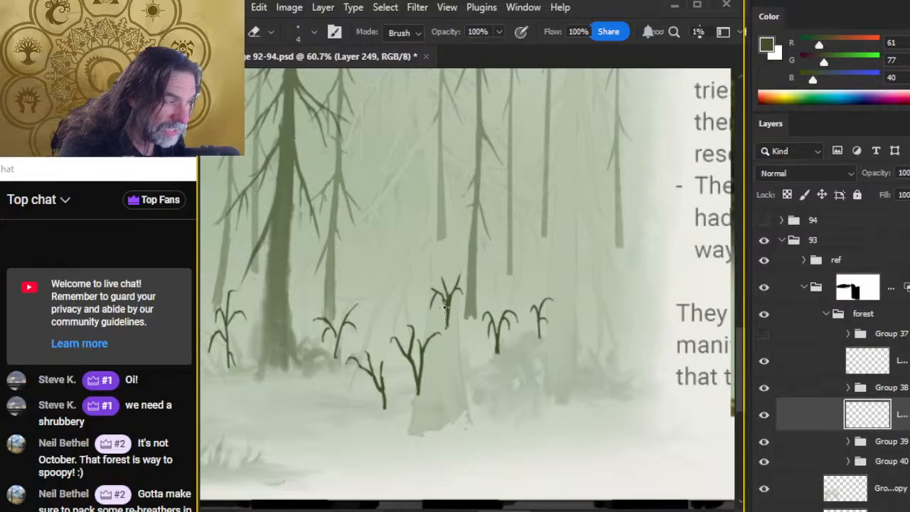
{"action": "key", "text": "b"}
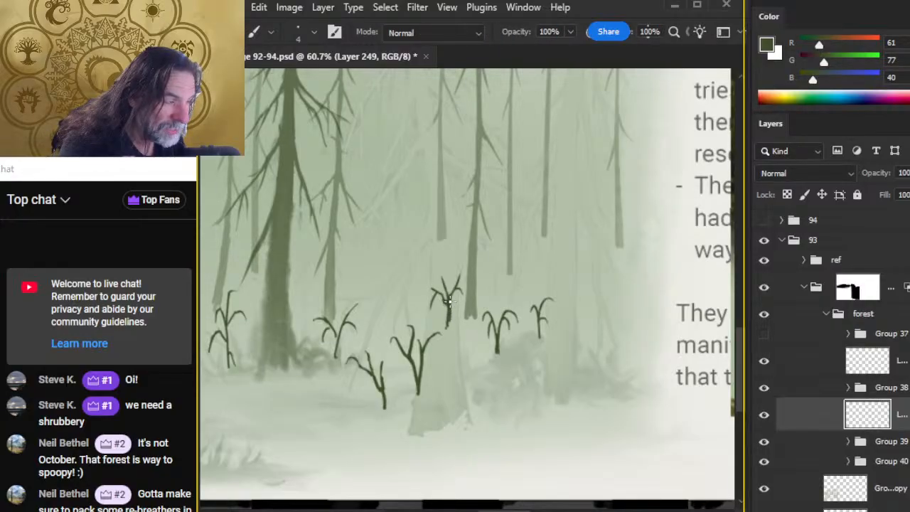
Trim the trunk base and refine the twigs of the small bare sapling above the pale tree base
{"action": "key", "text": "e"}
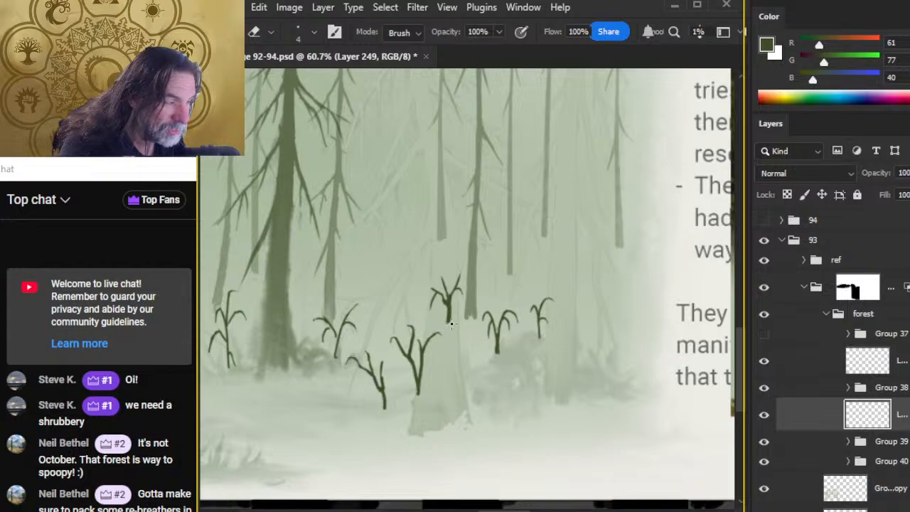
{"action": "key", "text": "b"}
{"action": "key", "text": "e"}
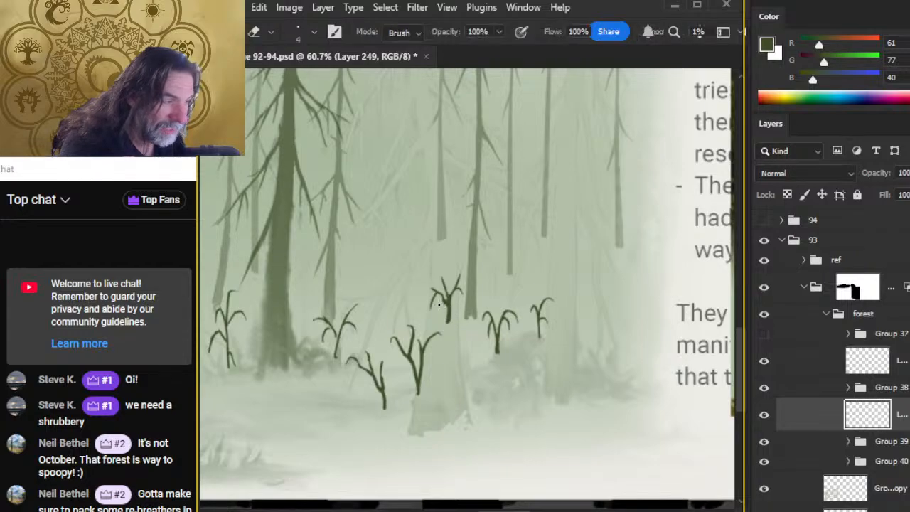
{"action": "key", "text": "b"}
{"action": "key", "text": "e"}
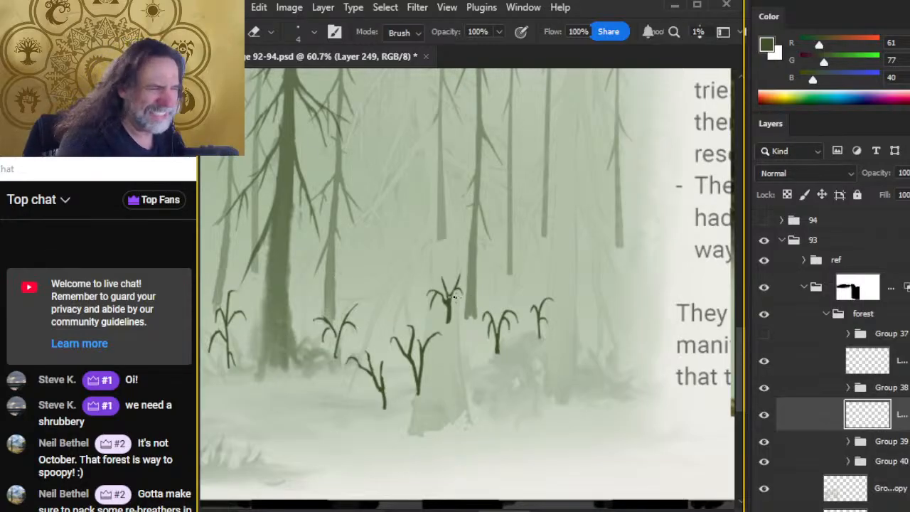
Paint the stem and upper-left drooping branch of a new bare sapling near the forest's faded right edge, thinning the branch with the eraser
{"action": "key", "text": "z"}
{"action": "left_click_drag", "start_coordinate": [434, 300], "coordinate": [429, 298]}
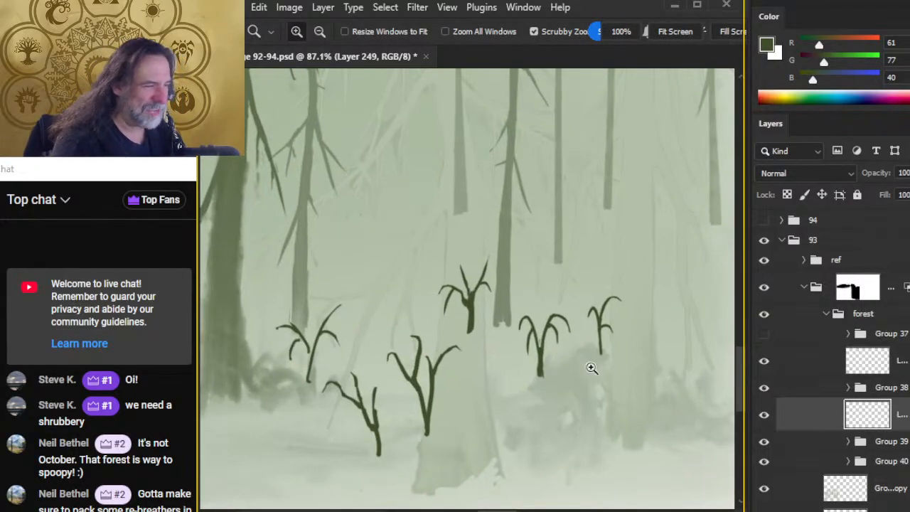
{"action": "left_click_drag", "start_coordinate": [591, 367], "coordinate": [441, 319]}
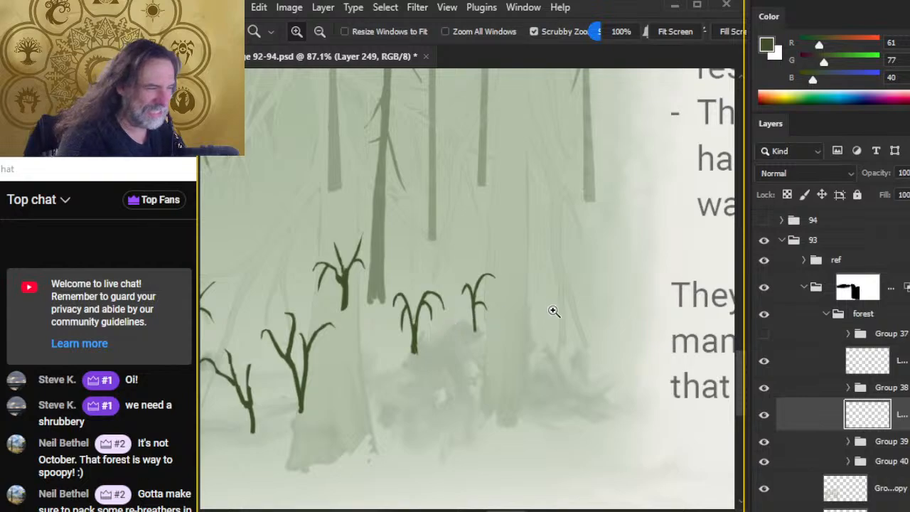
{"action": "key", "text": "b"}
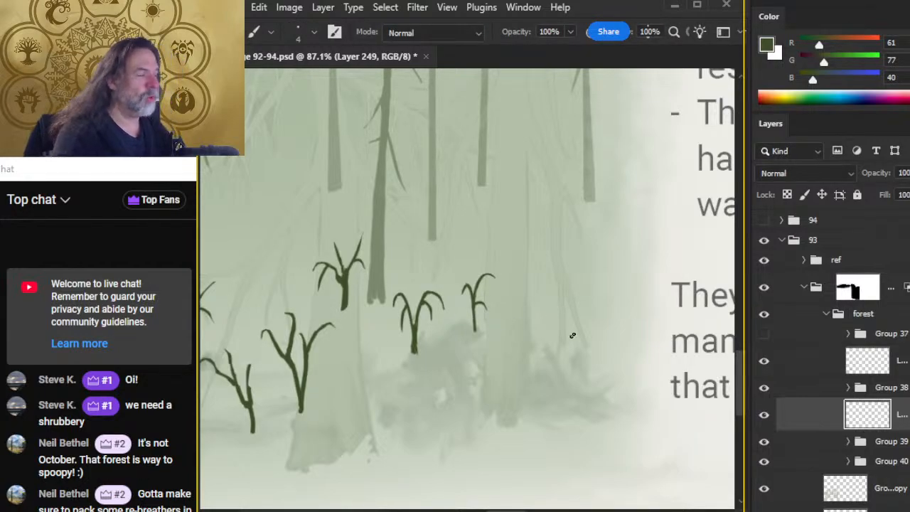
{"action": "left_click_drag", "start_coordinate": [592, 335], "coordinate": [598, 269]}
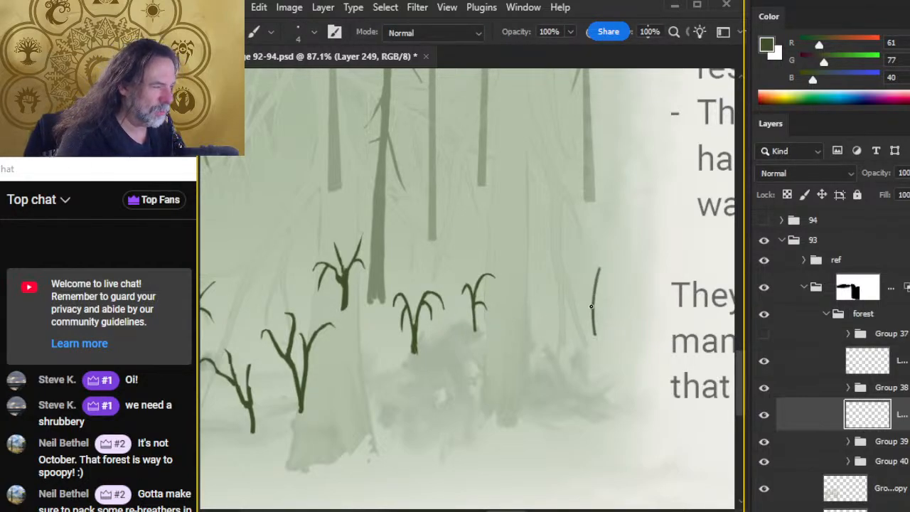
{"action": "left_click_drag", "start_coordinate": [591, 305], "coordinate": [574, 282]}
{"action": "key", "text": "e"}
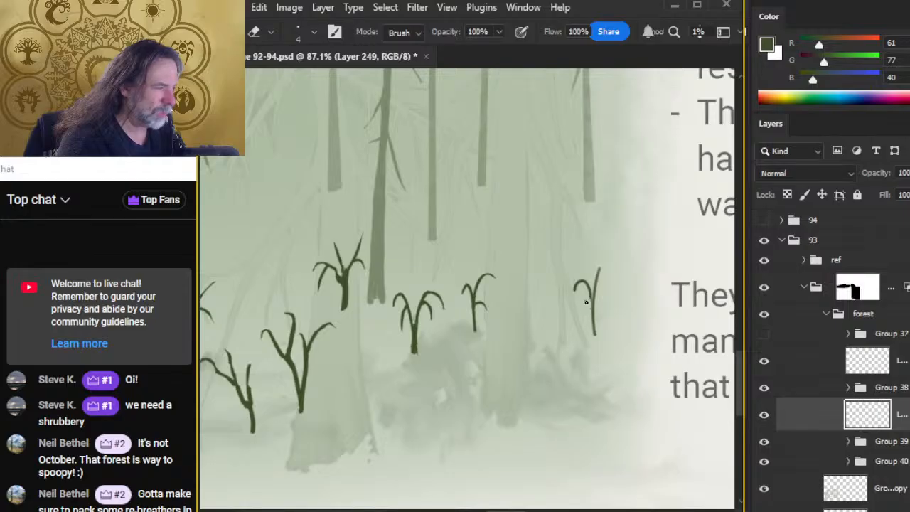
{"action": "key", "text": "b"}
{"action": "left_click_drag", "start_coordinate": [586, 303], "coordinate": [588, 313]}
{"action": "key", "text": "e"}
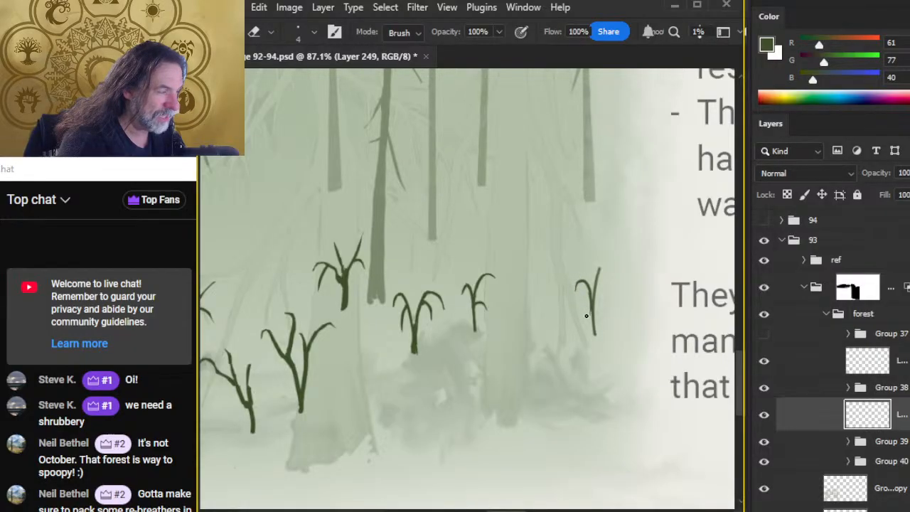
Add drooping twigs on the right side of the new sapling and reshape its top into a curved tip
{"action": "left_click_drag", "start_coordinate": [596, 289], "coordinate": [605, 305]}
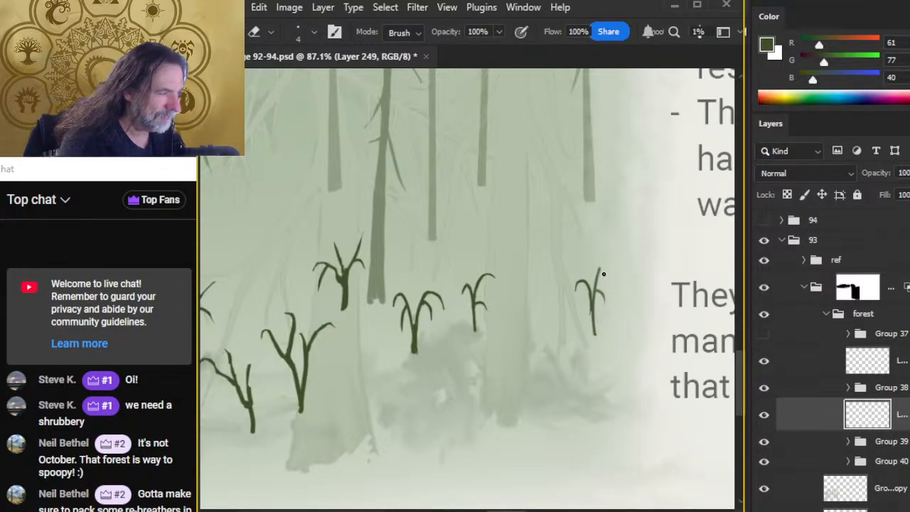
{"action": "left_click_drag", "start_coordinate": [598, 265], "coordinate": [601, 277]}
{"action": "key", "text": "b"}
{"action": "key", "text": "e"}
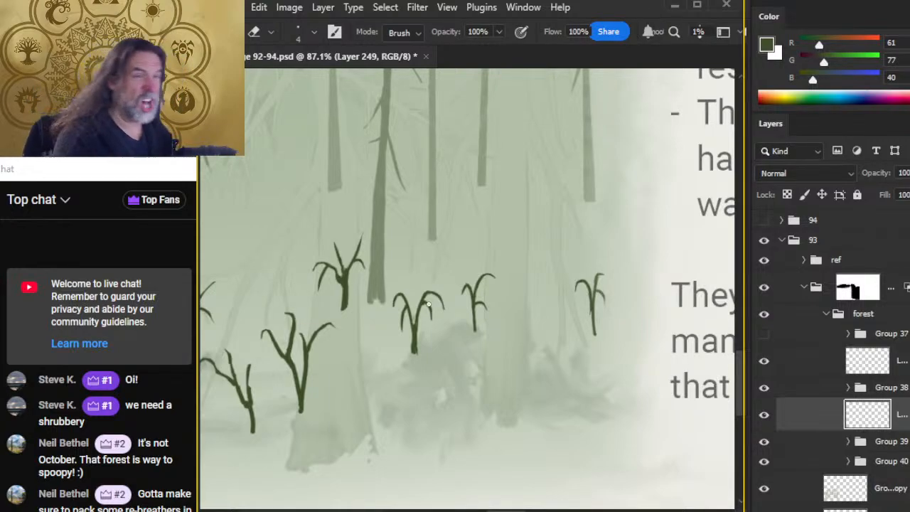
Paint a lower-left drooping branch on the right-edge sapling and slim it with the eraser
{"action": "key", "text": "b"}
{"action": "left_click_drag", "start_coordinate": [591, 311], "coordinate": [583, 319]}
{"action": "key", "text": "e"}
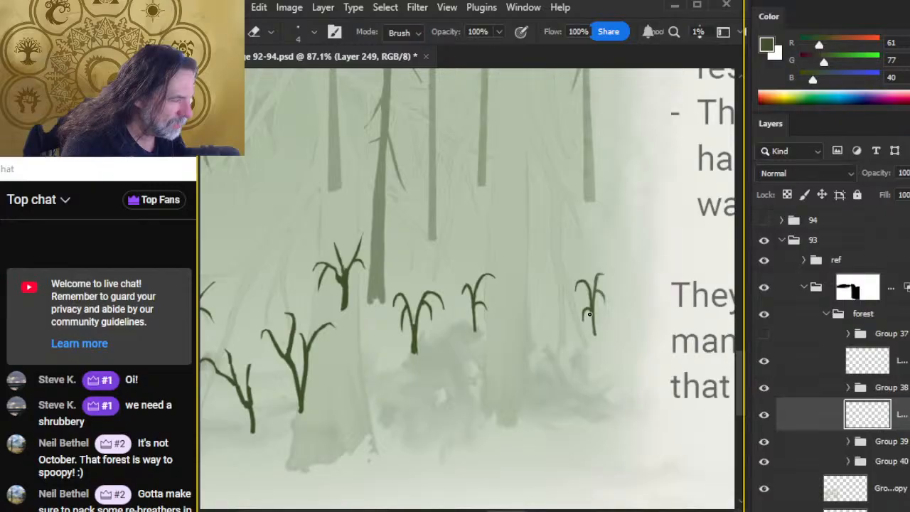
{"action": "mouse_move", "coordinate": [589, 313]}
{"action": "left_mouse_down"}
{"action": "mouse_move", "coordinate": [582, 323]}
{"action": "mouse_move", "coordinate": [591, 324]}
{"action": "left_mouse_up"}
{"action": "key", "text": "b"}
{"action": "key", "text": "e"}
{"action": "key", "text": "b"}
{"action": "key", "text": "e"}
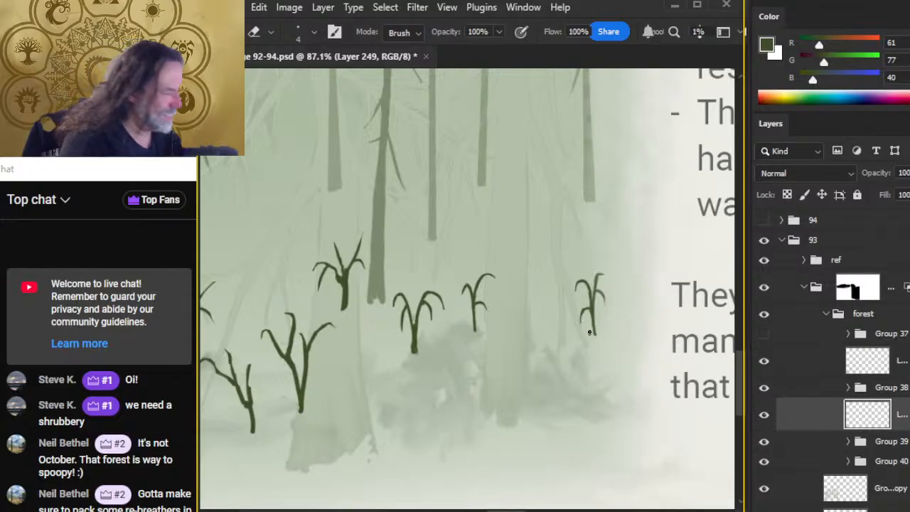
Thicken the lower trunk of the right-edge sapling and clean up its outline
{"action": "key", "text": "b"}
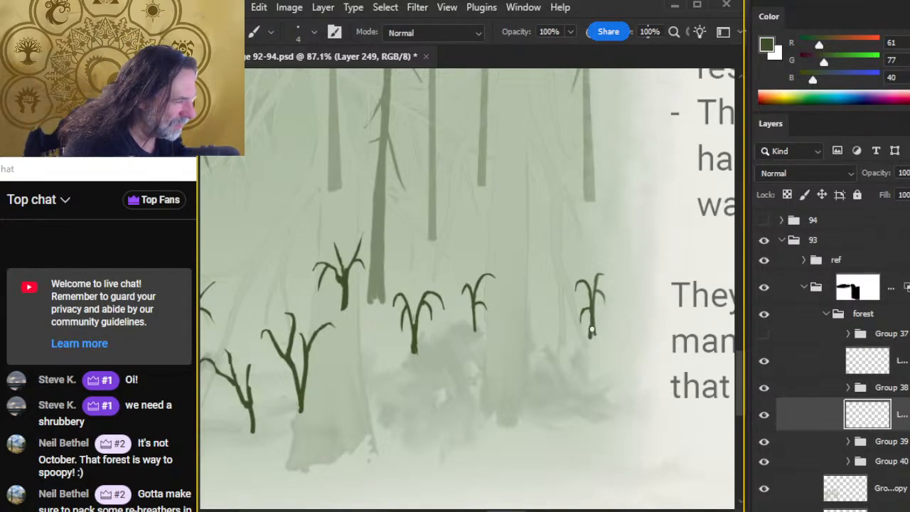
{"action": "key", "text": "e"}
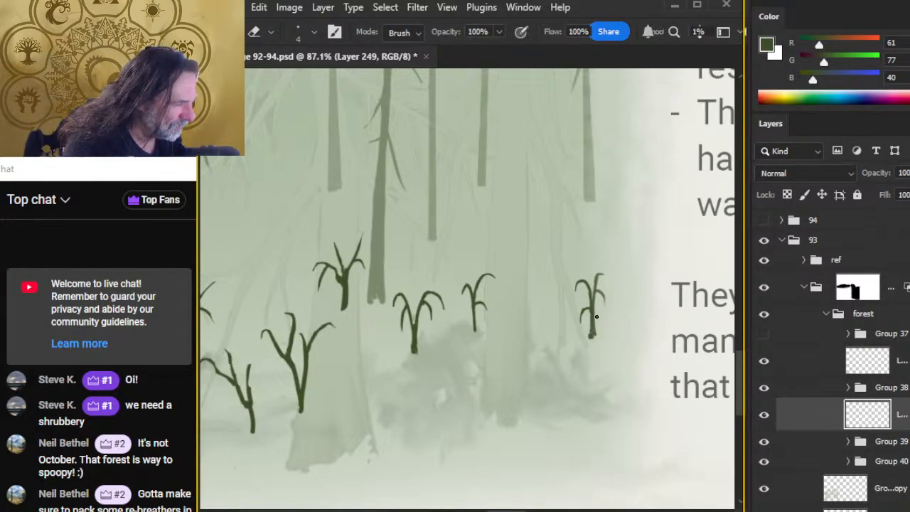
{"action": "key", "text": "b"}
{"action": "left_click_drag", "start_coordinate": [592, 309], "coordinate": [591, 324]}
{"action": "key", "text": "e"}
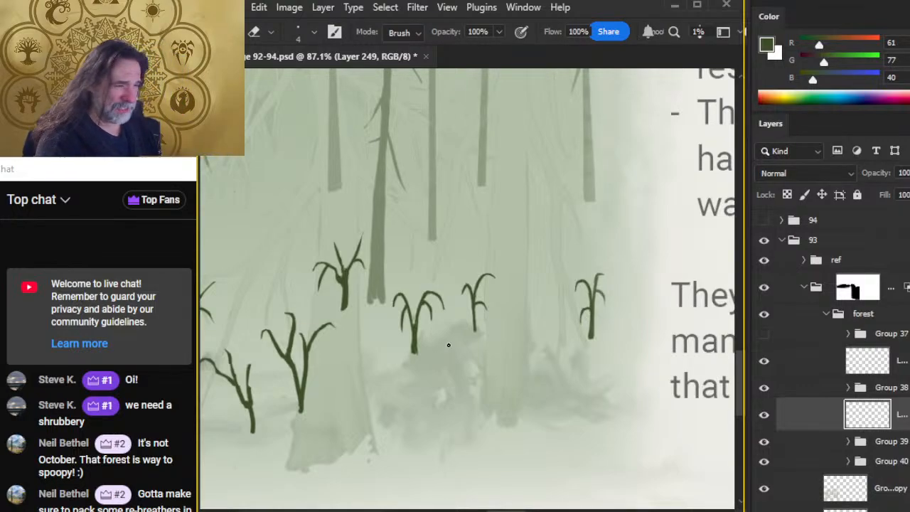
Refine the twigs of the small sapling just left of the large tree at the forest's left edge
{"action": "left_click_drag", "start_coordinate": [481, 362], "coordinate": [539, 334]}
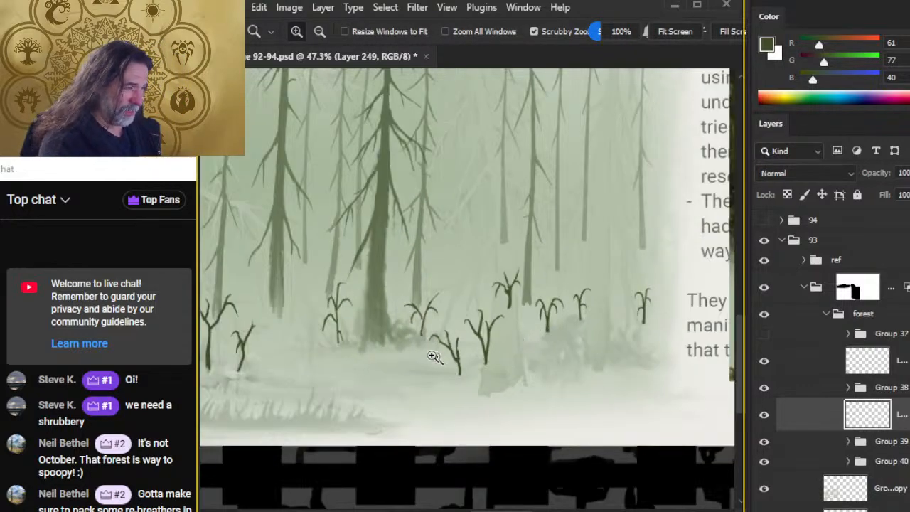
{"action": "left_click_drag", "start_coordinate": [416, 346], "coordinate": [514, 319]}
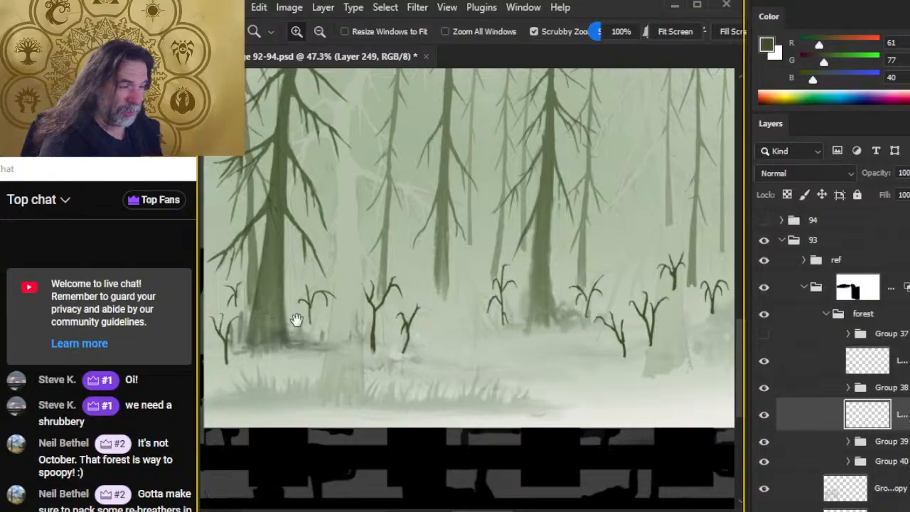
{"action": "left_click_drag", "start_coordinate": [296, 321], "coordinate": [398, 327]}
{"action": "left_click_drag", "start_coordinate": [338, 300], "coordinate": [346, 301]}
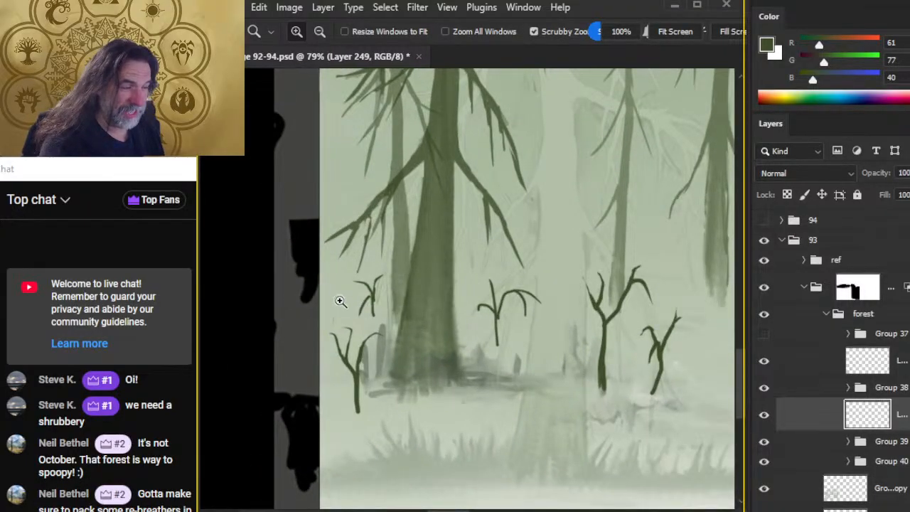
{"action": "key", "text": "e"}
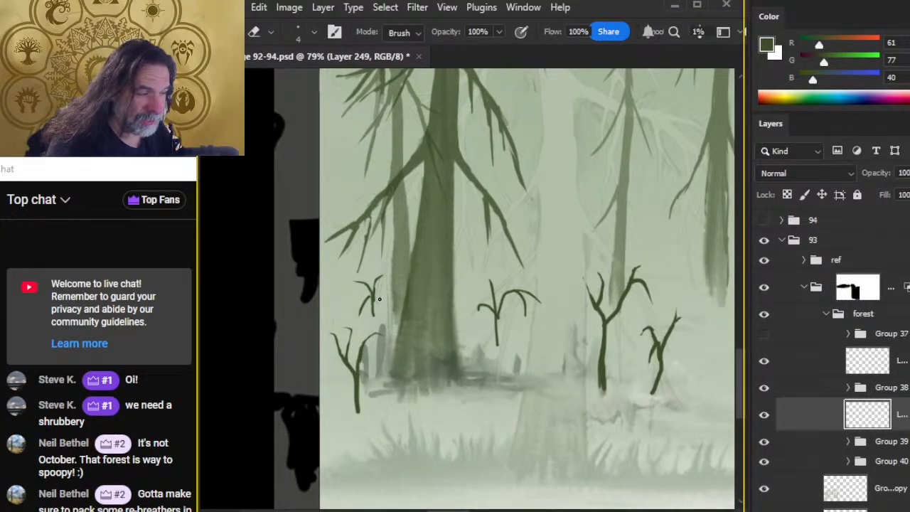
{"action": "key", "text": "b"}
{"action": "key", "text": "e"}
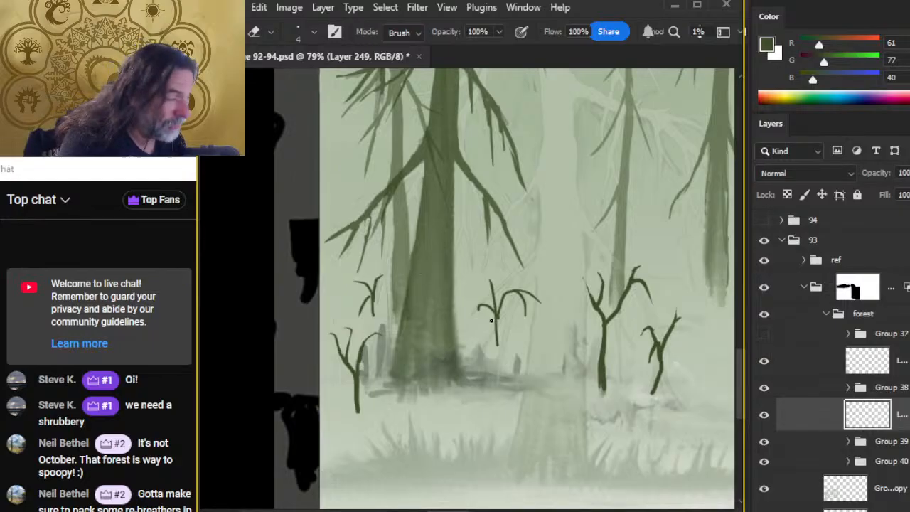
Thicken the trunk and base of the drooping sapling just right of the large left tree, tidying its edges
{"action": "key", "text": "b"}
{"action": "key", "text": "e"}
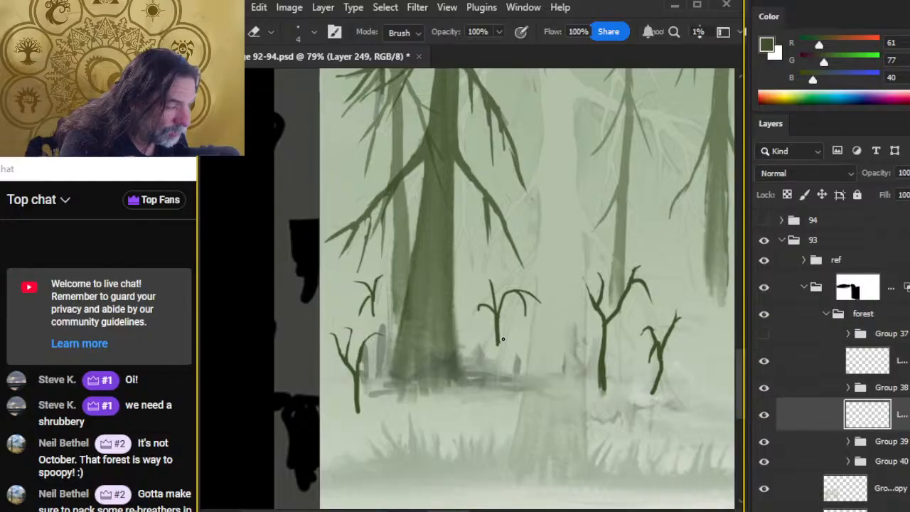
{"action": "key", "text": "b"}
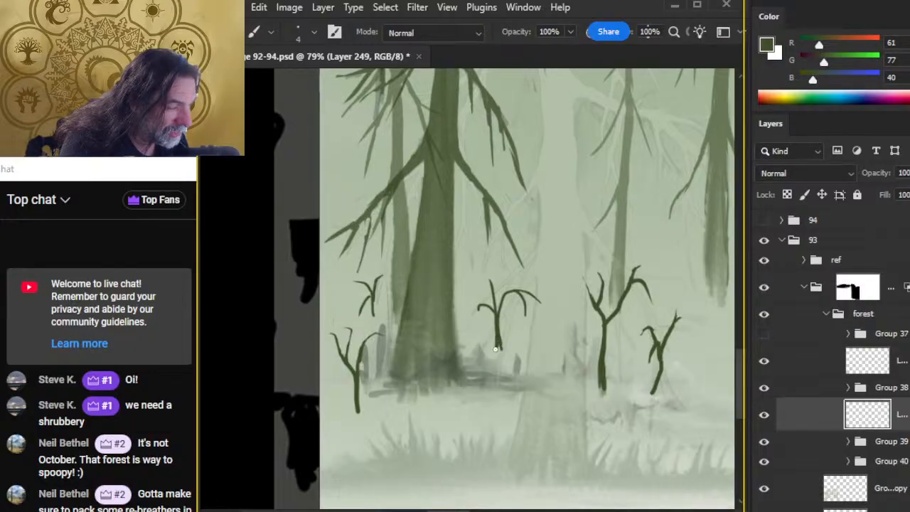
{"action": "key", "text": "e"}
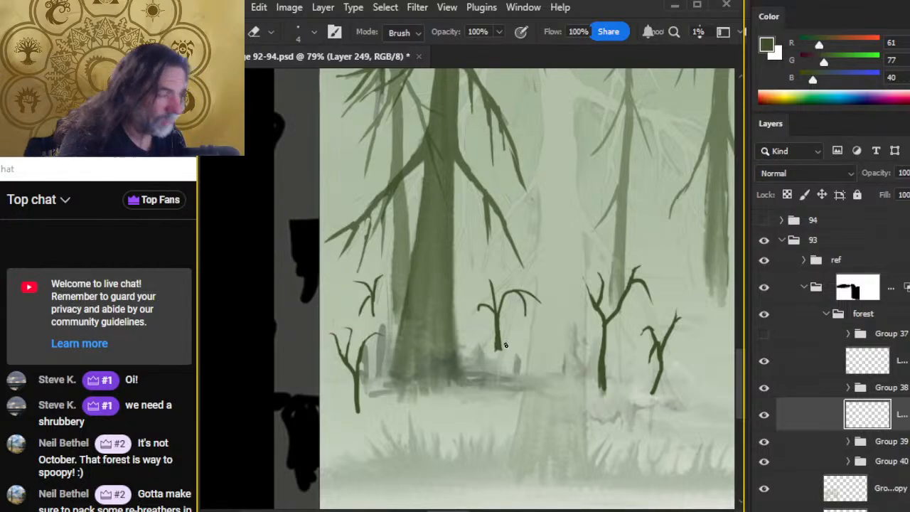
Compare the forest scene with Layer 249 hidden and shown, examining how the background saplings affect the composition
{"action": "key", "text": "z"}
{"action": "left_click_drag", "start_coordinate": [503, 346], "coordinate": [457, 324]}
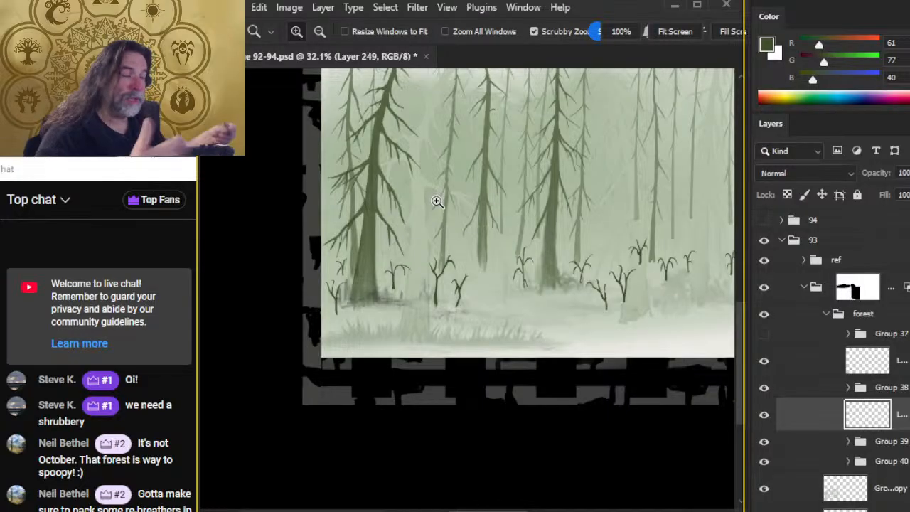
{"action": "left_click", "coordinate": [374, 264]}
{"action": "left_click", "coordinate": [371, 274]}
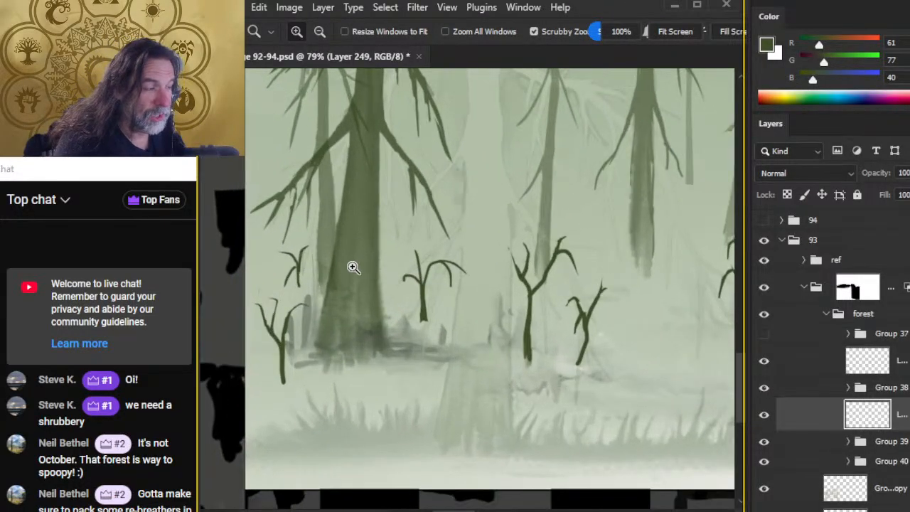
{"action": "left_click", "coordinate": [764, 414]}
{"action": "left_click", "coordinate": [764, 415]}
{"action": "left_click", "coordinate": [627, 381], "text": "alt"}
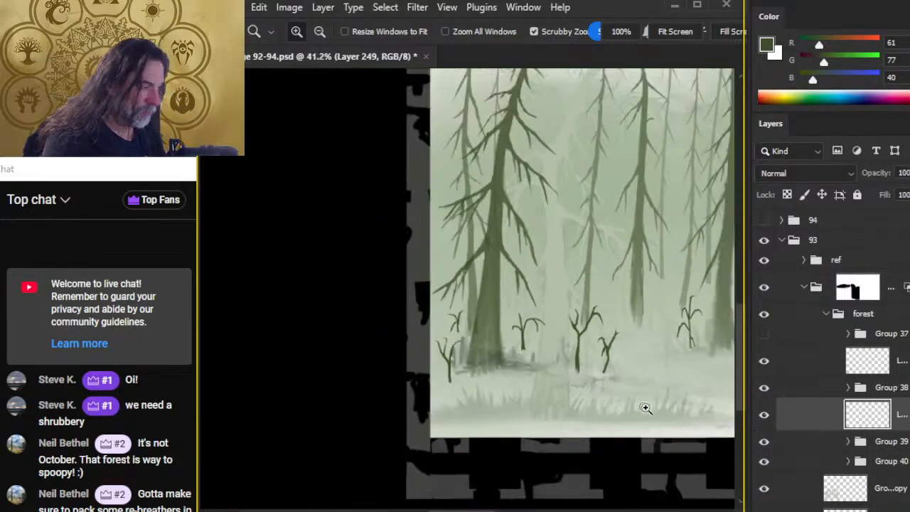
{"action": "left_click_drag", "start_coordinate": [645, 405], "coordinate": [451, 335]}
{"action": "left_click", "coordinate": [766, 417]}
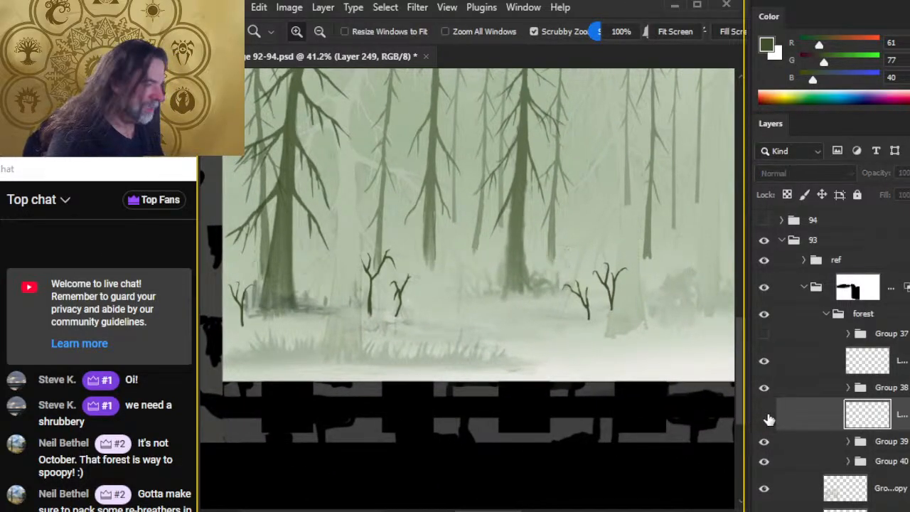
{"action": "left_click", "coordinate": [768, 415]}
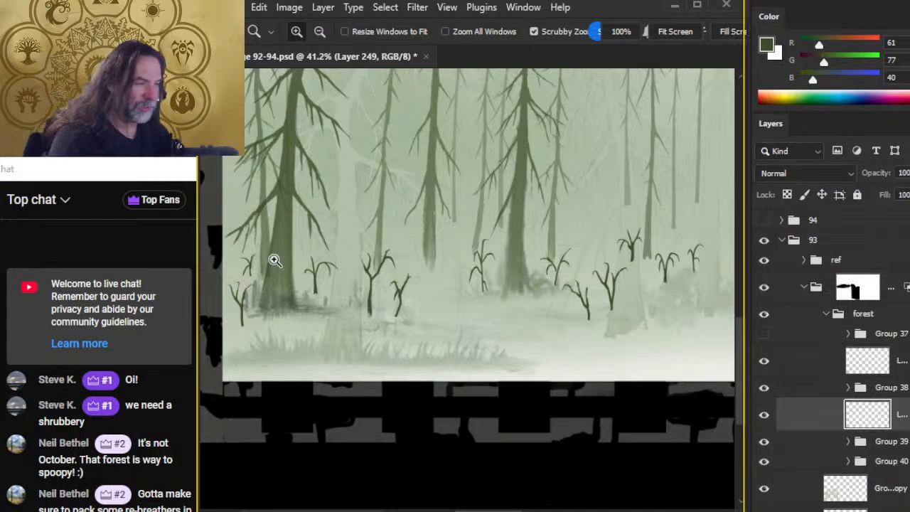
{"action": "left_click_drag", "start_coordinate": [590, 275], "coordinate": [440, 268]}
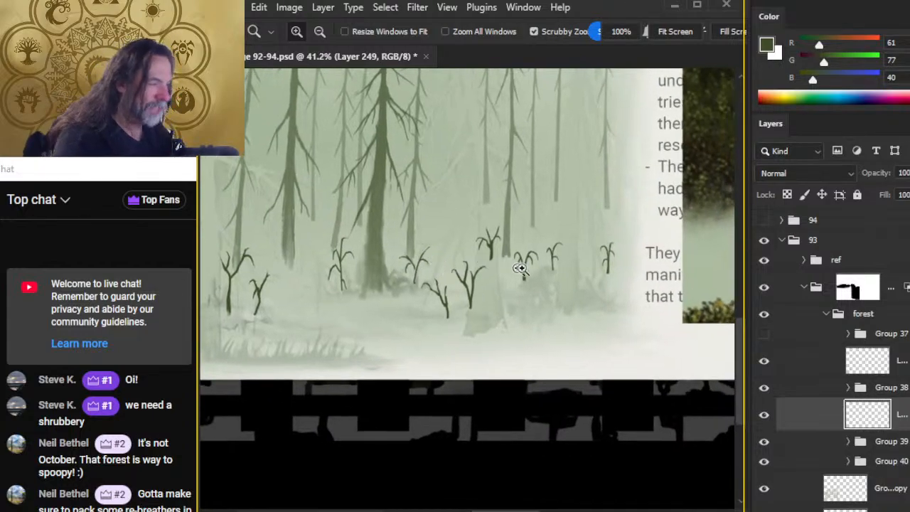
{"action": "left_click", "coordinate": [764, 416]}
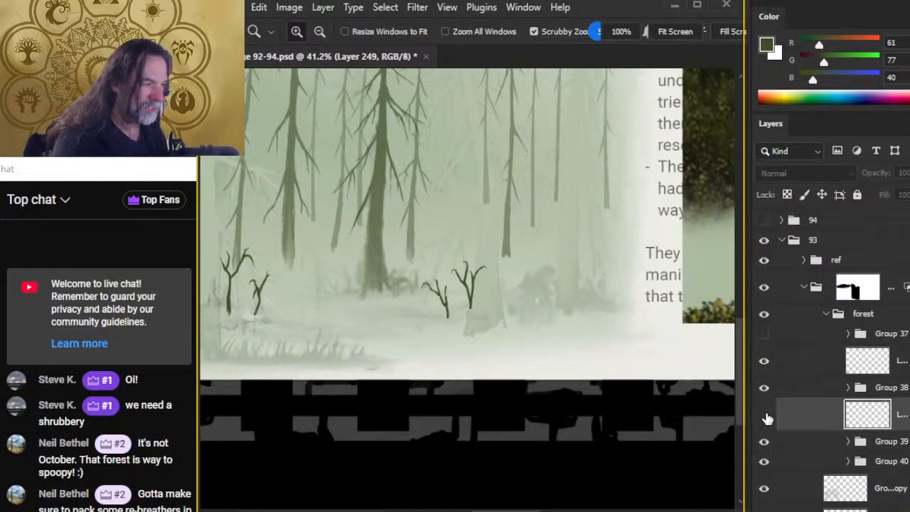
{"action": "left_click", "coordinate": [764, 416]}
{"action": "left_click_drag", "start_coordinate": [541, 341], "coordinate": [571, 359]}
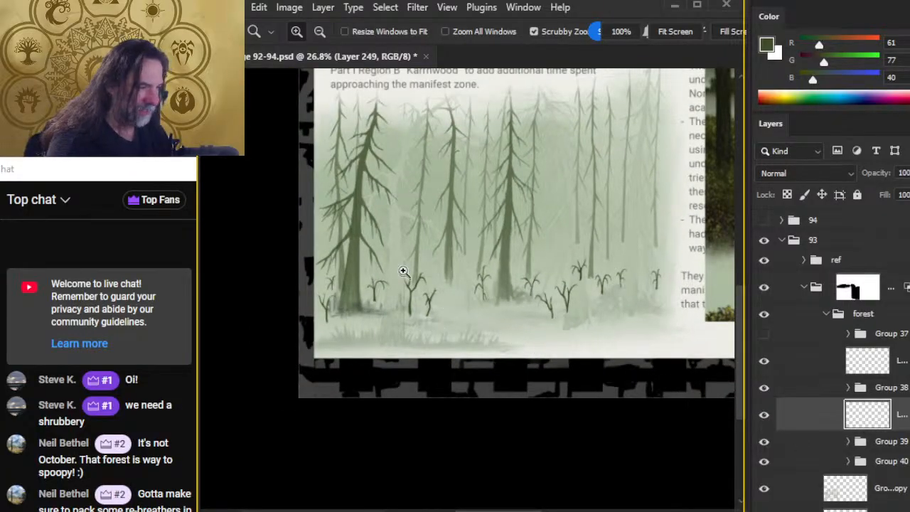
Paint a short dark sapling trunk with a hooked left twig in the gap just right of the middle background tree
{"action": "mouse_move", "coordinate": [462, 286]}
{"action": "left_mouse_down"}
{"action": "mouse_move", "coordinate": [502, 276]}
{"action": "mouse_move", "coordinate": [461, 228]}
{"action": "left_mouse_up"}
{"action": "key", "text": "b"}
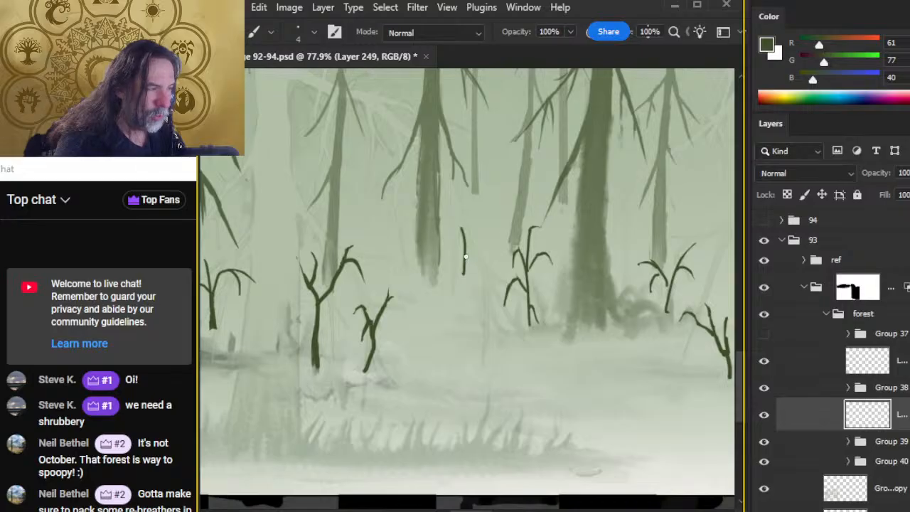
{"action": "mouse_move", "coordinate": [463, 276]}
{"action": "left_mouse_down"}
{"action": "mouse_move", "coordinate": [465, 240]}
{"action": "mouse_move", "coordinate": [459, 266]}
{"action": "left_mouse_up"}
{"action": "key", "text": "e"}
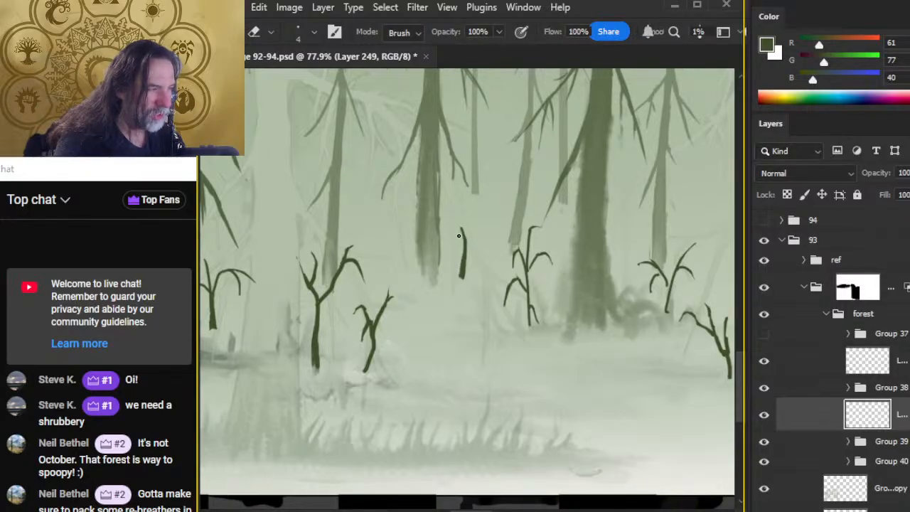
{"action": "key", "text": "b"}
{"action": "left_click_drag", "start_coordinate": [462, 233], "coordinate": [455, 237]}
{"action": "key", "text": "e"}
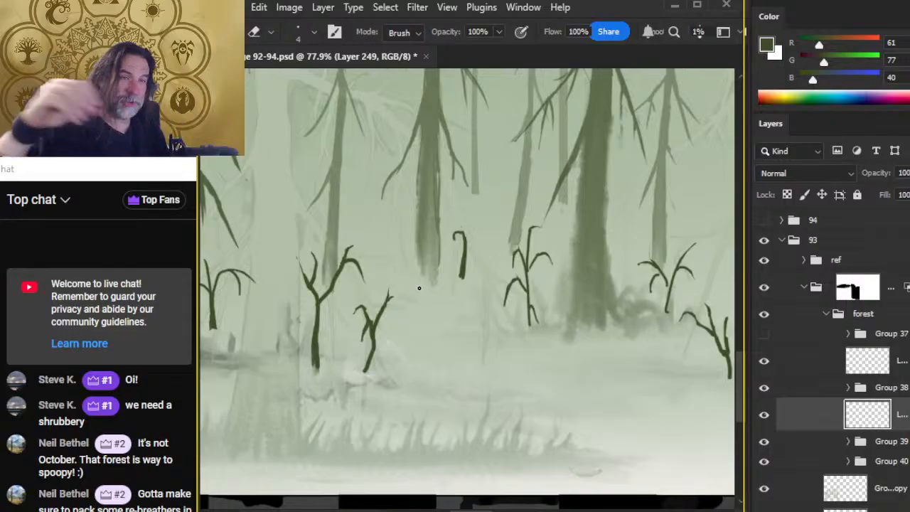
Smooth the hooked twig of the new sapling and add a slanting right branch, blending its fork into the trunk
{"action": "key", "text": "ctrl+space"}
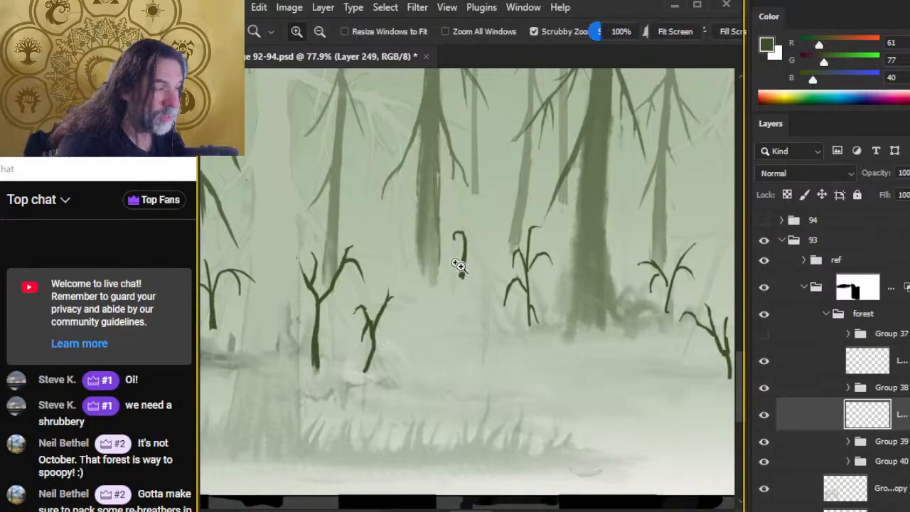
{"action": "left_click_drag", "start_coordinate": [457, 264], "coordinate": [465, 258]}
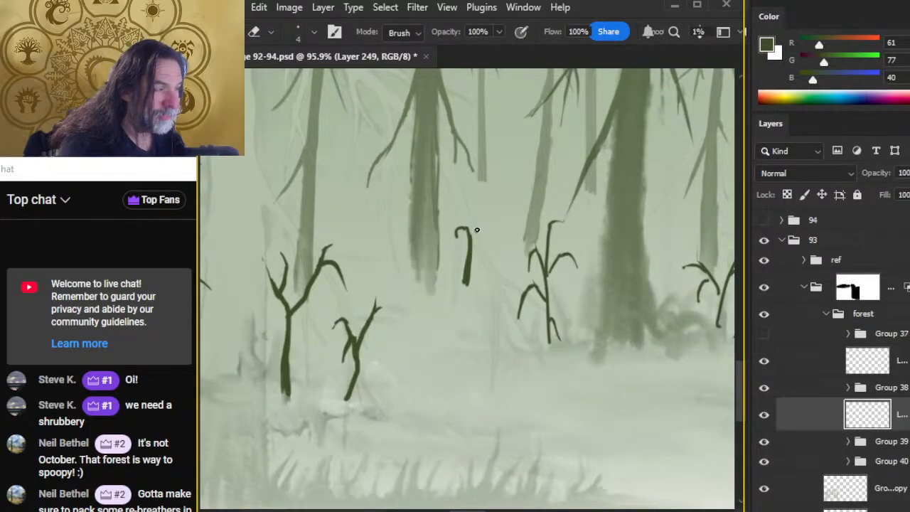
{"action": "key", "text": "b"}
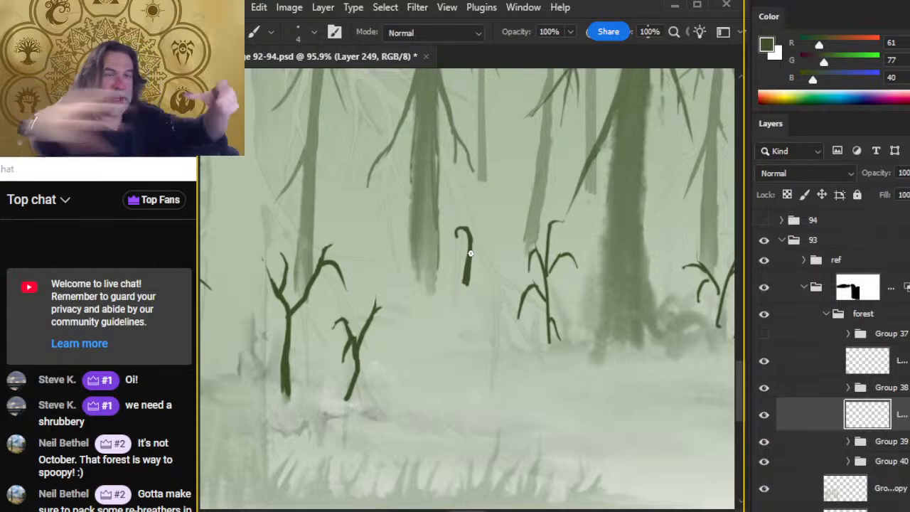
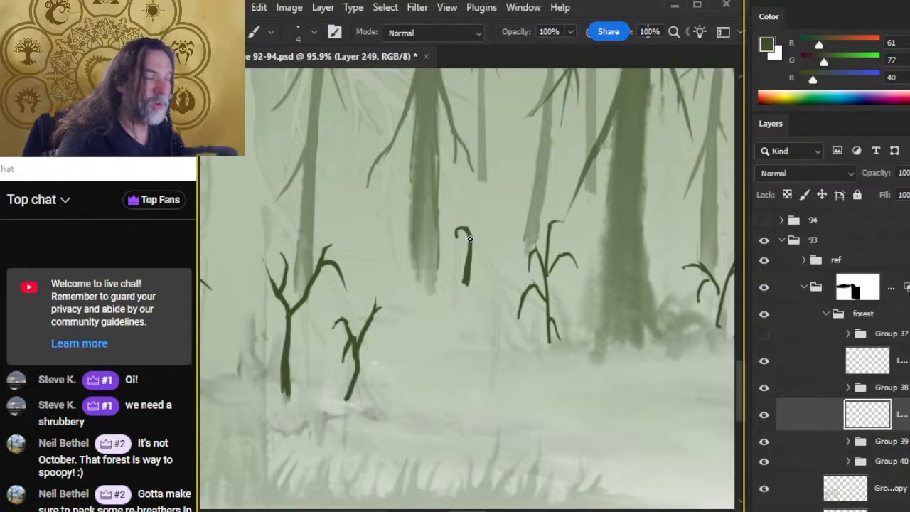
{"action": "key", "text": "e"}
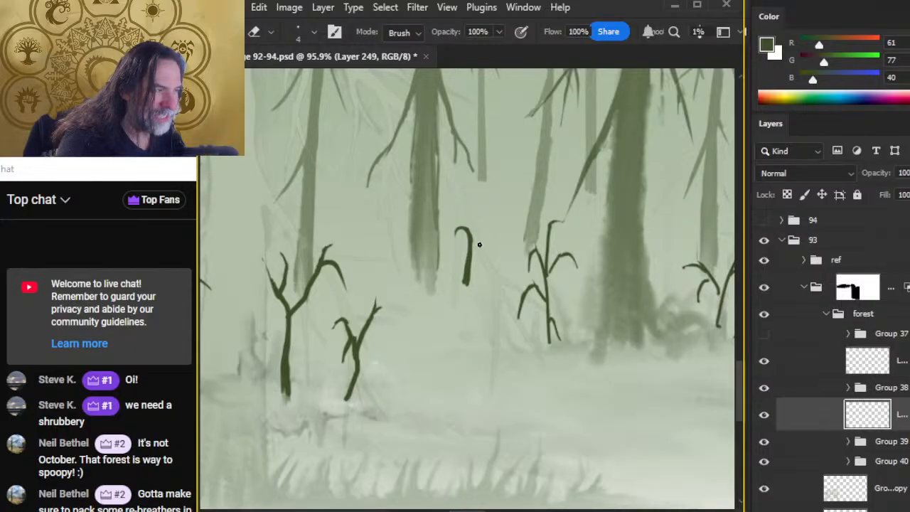
{"action": "key", "text": "b"}
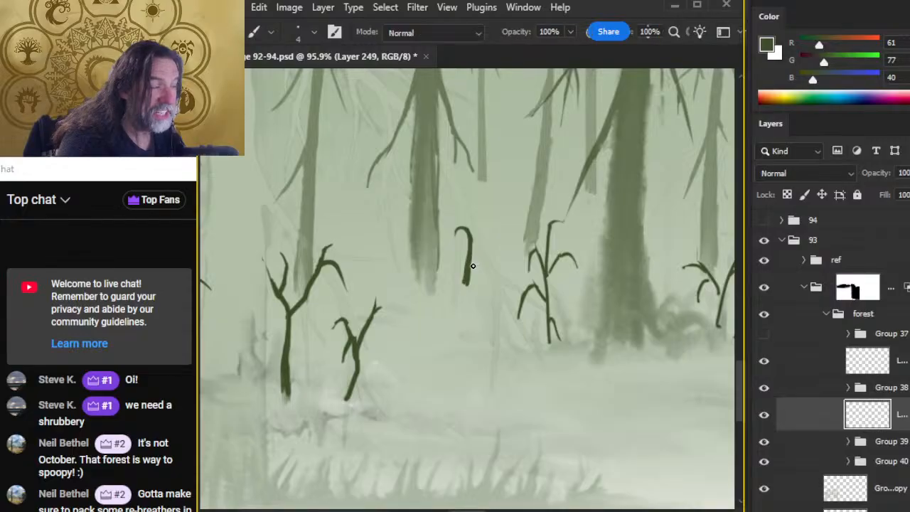
{"action": "left_click_drag", "start_coordinate": [471, 258], "coordinate": [499, 221]}
{"action": "key", "text": "e"}
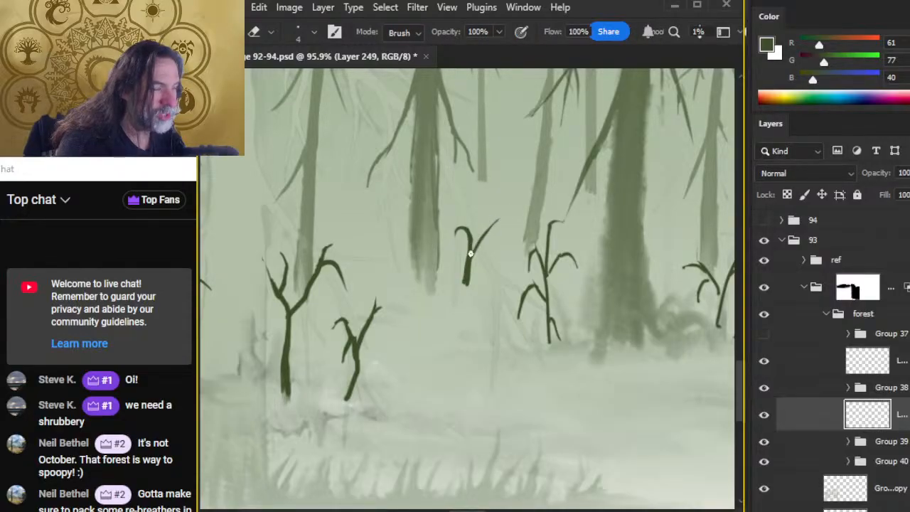
{"action": "key", "text": "b"}
{"action": "left_click_drag", "start_coordinate": [475, 249], "coordinate": [467, 276]}
{"action": "key", "text": "e"}
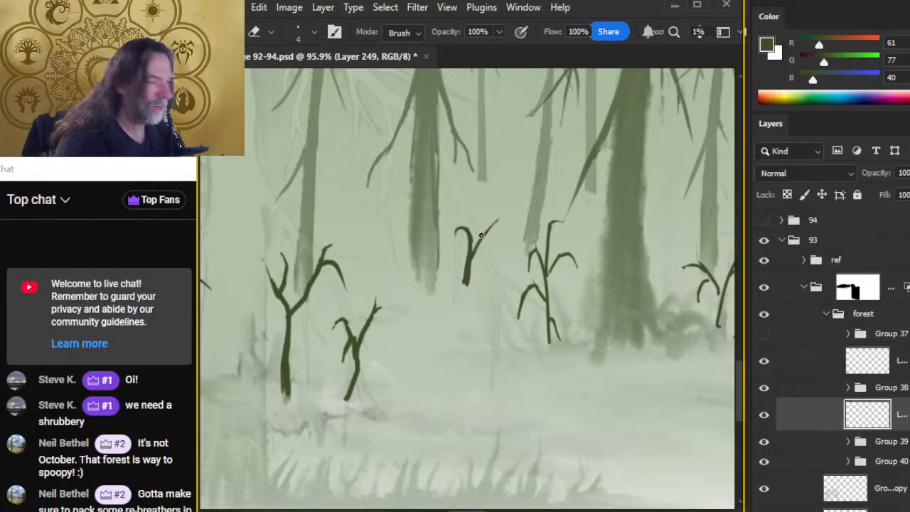
Lasso the new forked sapling and rotate it slightly more upright with Free Transform
{"action": "key", "text": "l"}
{"action": "mouse_move", "coordinate": [428, 216]}
{"action": "left_mouse_down"}
{"action": "mouse_move", "coordinate": [502, 189]}
{"action": "mouse_move", "coordinate": [446, 174]}
{"action": "left_mouse_up"}
{"action": "right_click", "coordinate": [447, 175]}
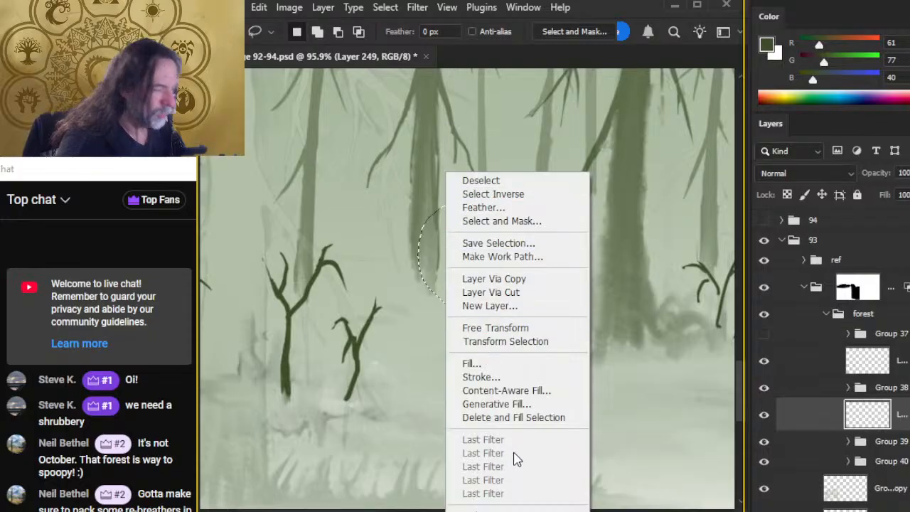
{"action": "left_click", "coordinate": [526, 327]}
{"action": "left_click_drag", "start_coordinate": [524, 325], "coordinate": [564, 390]}
{"action": "key", "text": "Return"}
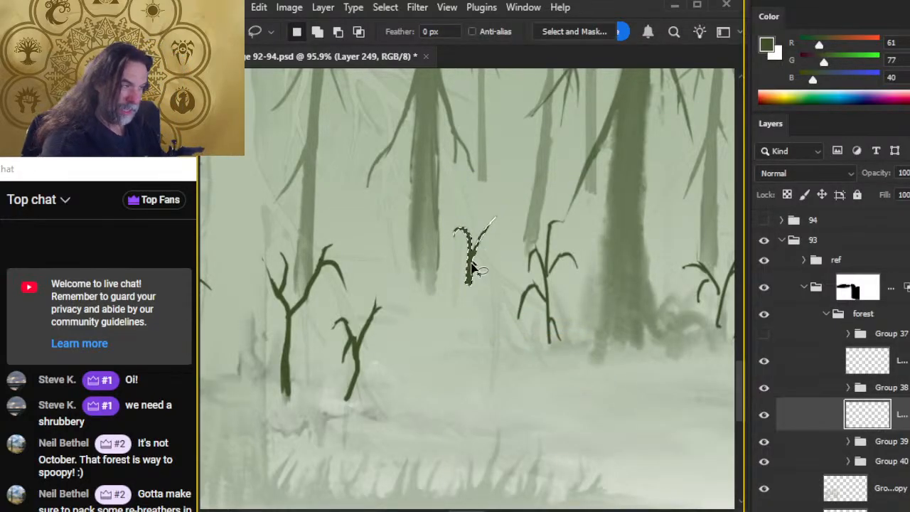
{"action": "key", "text": "ctrl+d"}
Extend the base of the forked sapling downward and tidy the edges of its trunk
{"action": "key", "text": "e"}
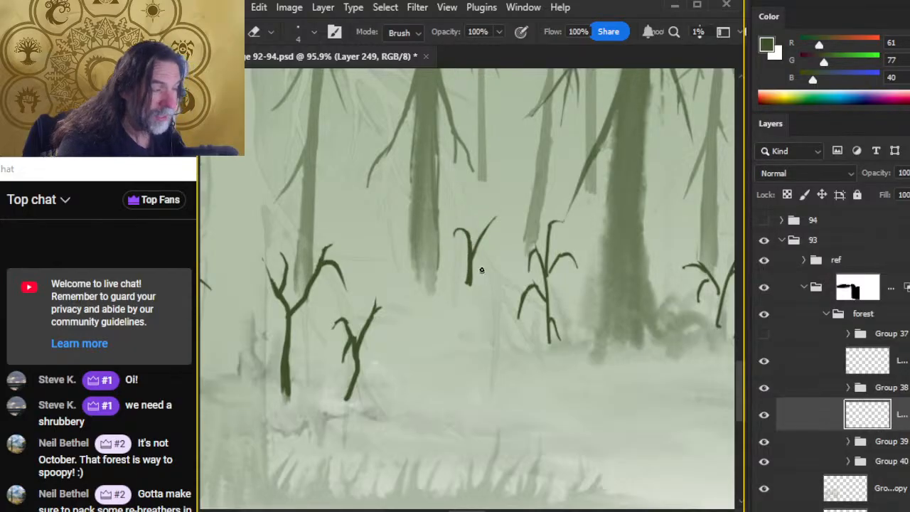
{"action": "key", "text": "b"}
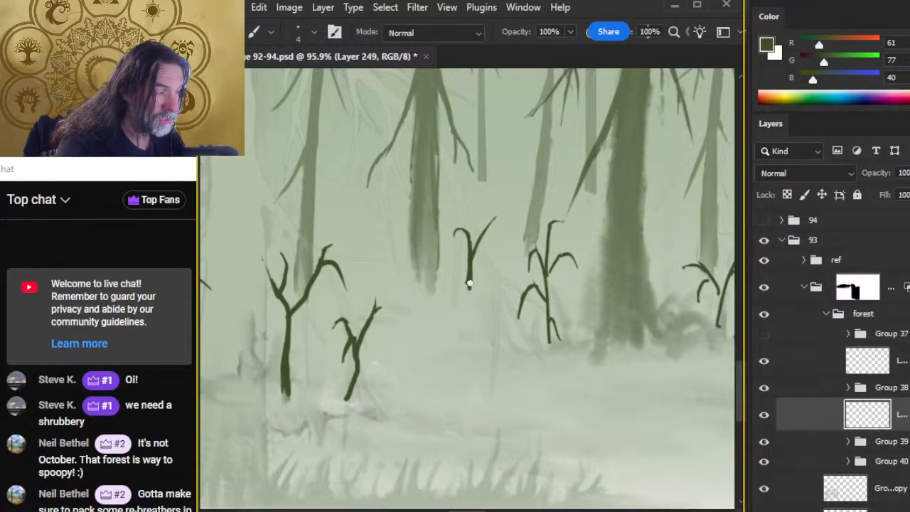
{"action": "key", "text": "e"}
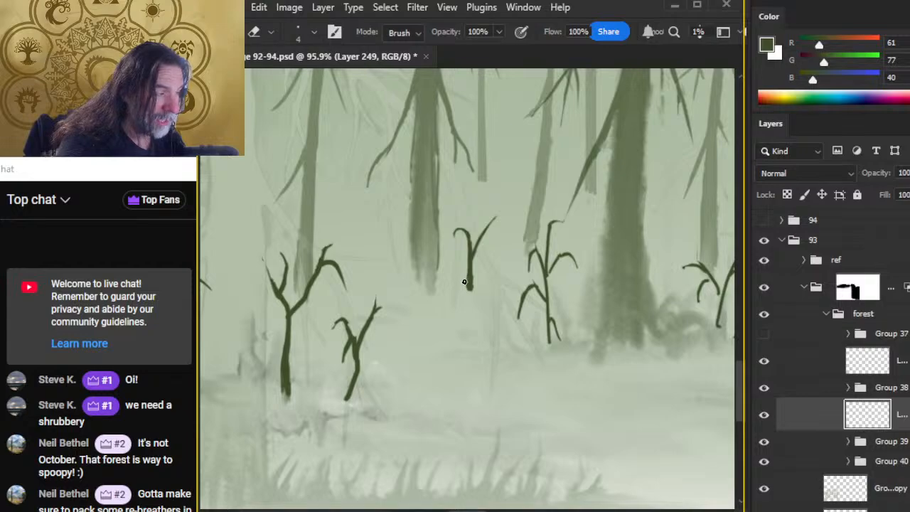
Paint a short, tapering sapling trunk just left of the middle background tree and clean up its edge
{"action": "key", "text": "z"}
{"action": "left_click", "coordinate": [536, 338], "text": "alt"}
{"action": "left_click", "coordinate": [537, 339], "text": "alt"}
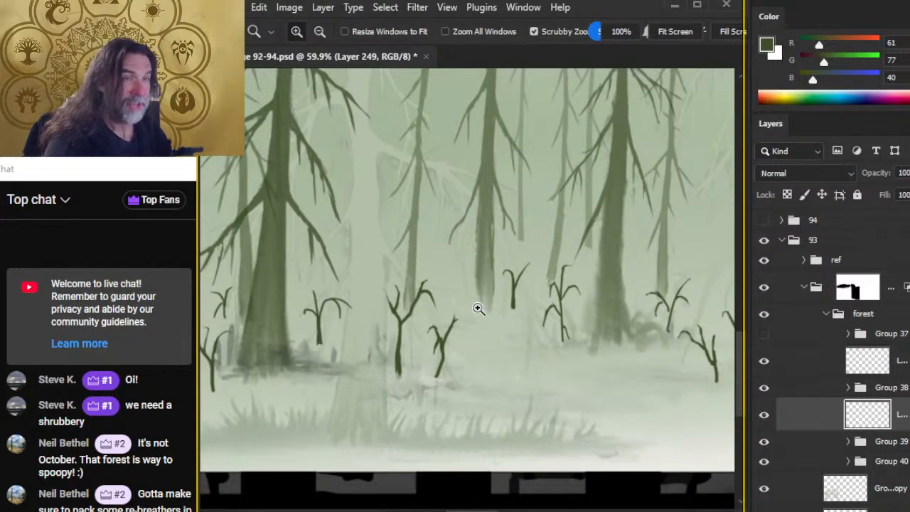
{"action": "left_click", "coordinate": [436, 258]}
{"action": "key", "text": "b"}
{"action": "left_click_drag", "start_coordinate": [453, 303], "coordinate": [450, 257]}
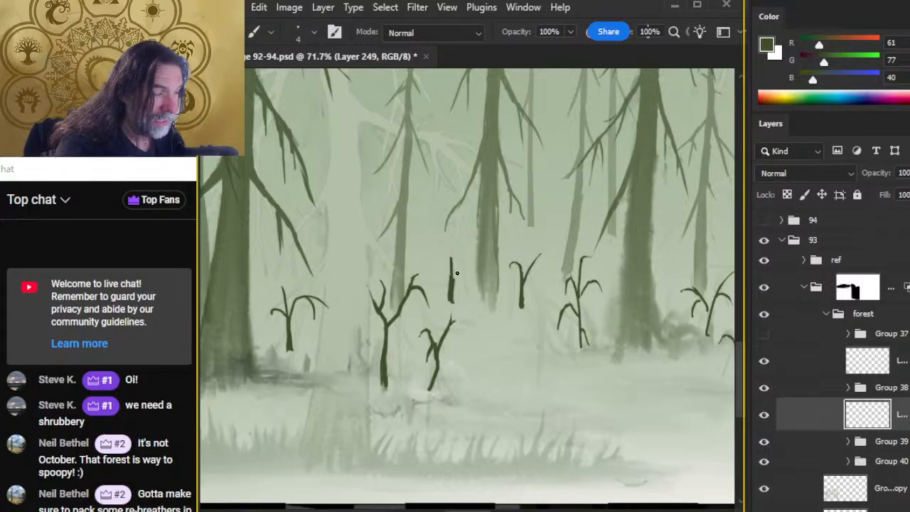
{"action": "key", "text": "e"}
{"action": "key", "text": "b"}
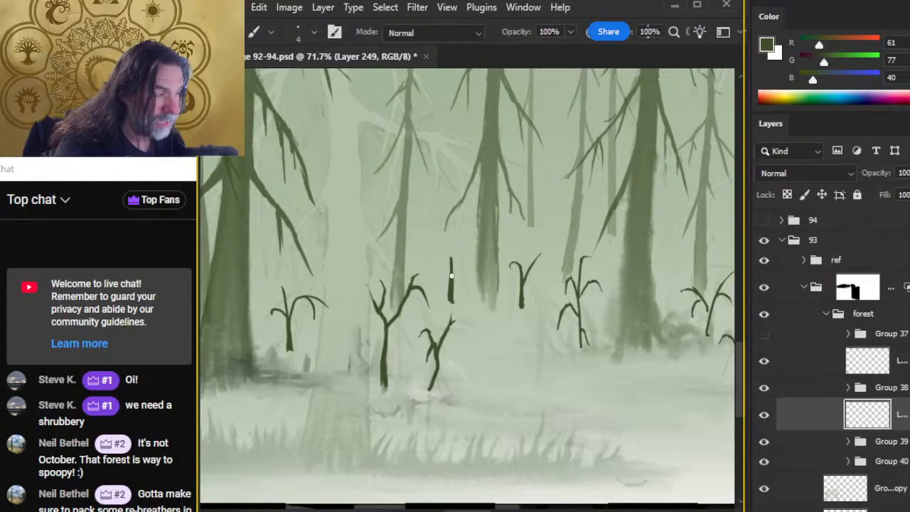
Add forked twigs on the left and a curved branch on the right of the sapling beside the middle tree
{"action": "mouse_move", "coordinate": [439, 247]}
{"action": "left_mouse_down"}
{"action": "mouse_move", "coordinate": [453, 282]}
{"action": "mouse_move", "coordinate": [455, 269]}
{"action": "left_mouse_up"}
{"action": "key", "text": "e"}
{"action": "key", "text": "b"}
{"action": "key", "text": "e"}
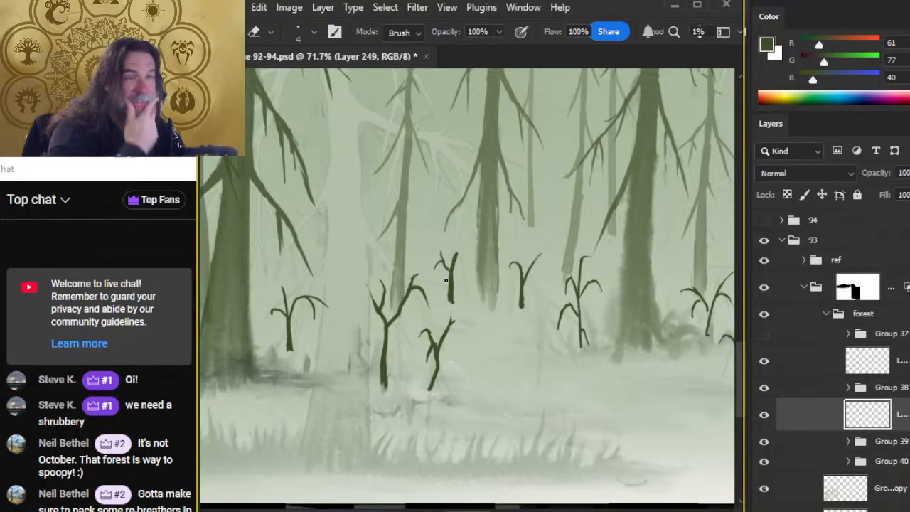
{"action": "key", "text": "b"}
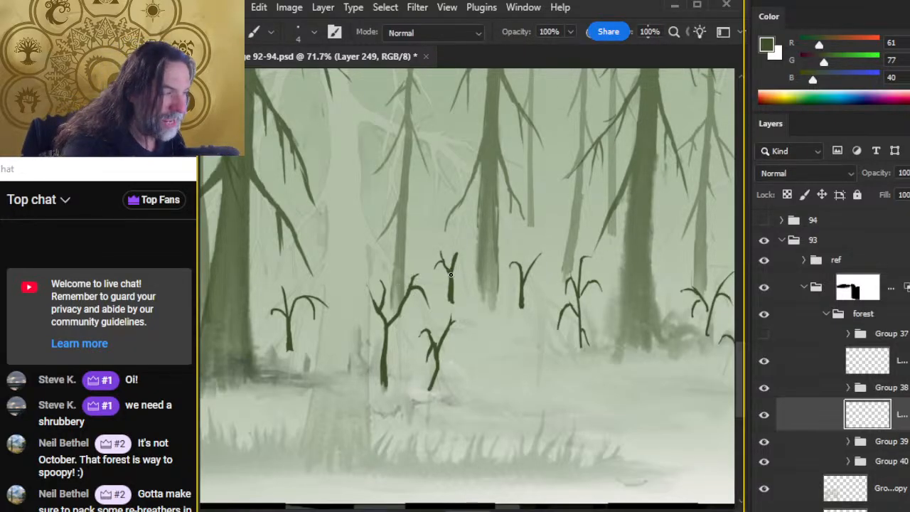
{"action": "key", "text": "e"}
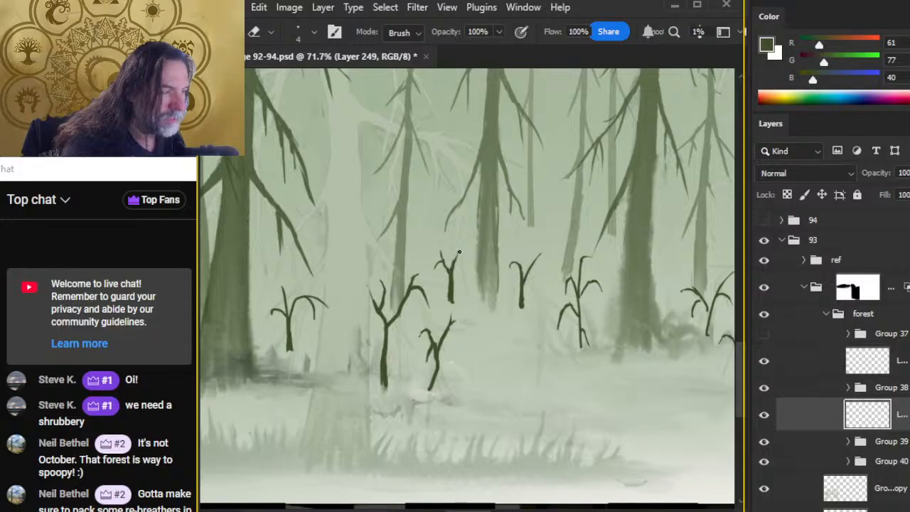
{"action": "key", "text": "b"}
{"action": "left_click_drag", "start_coordinate": [454, 263], "coordinate": [467, 254]}
{"action": "key", "text": "e"}
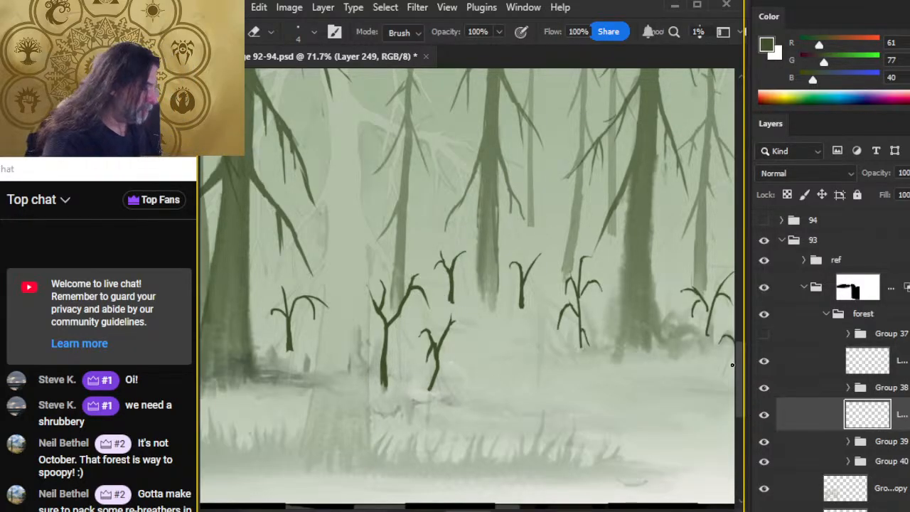
Compare the forest scene with Layer 249 and Group 39 each hidden and shown, examining the saplings' effect on depth
{"action": "left_click", "coordinate": [763, 414]}
{"action": "left_click", "coordinate": [763, 414]}
{"action": "key", "text": "z"}
{"action": "left_click_drag", "start_coordinate": [680, 425], "coordinate": [562, 373]}
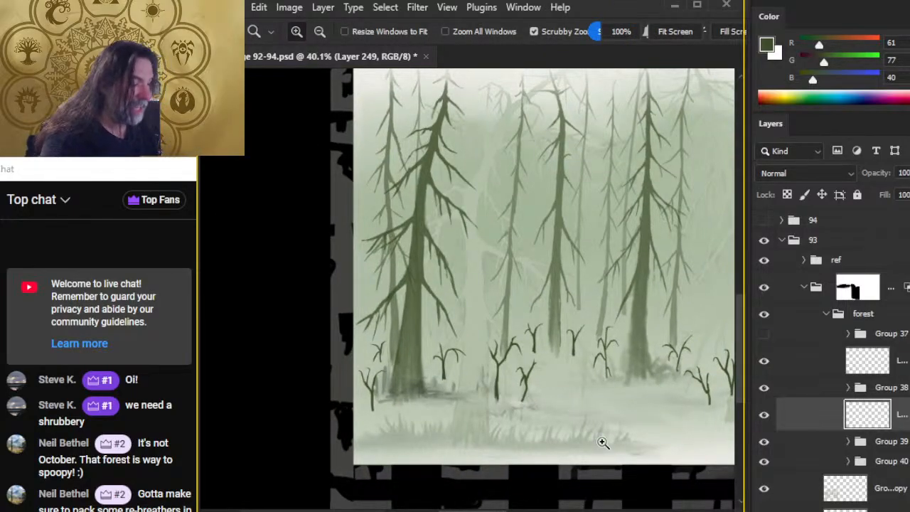
{"action": "left_click_drag", "start_coordinate": [642, 349], "coordinate": [508, 292]}
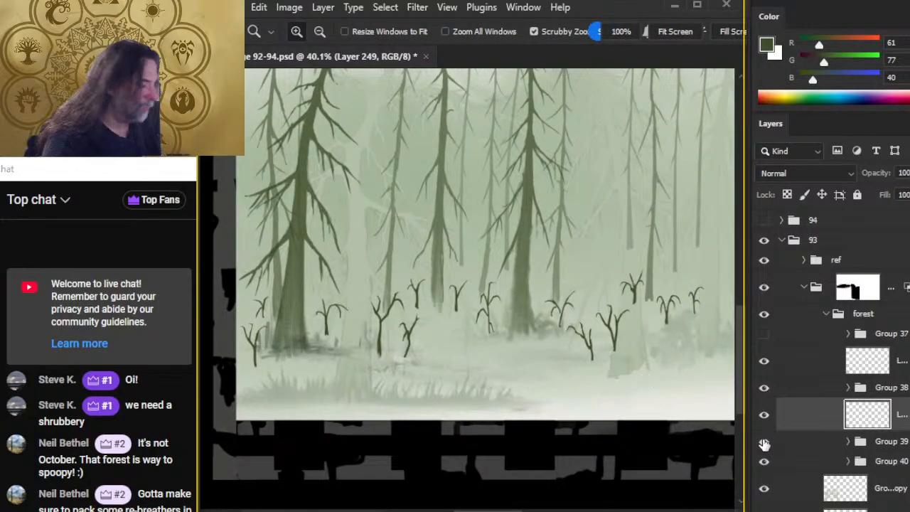
{"action": "left_click", "coordinate": [764, 414]}
{"action": "left_click", "coordinate": [763, 415]}
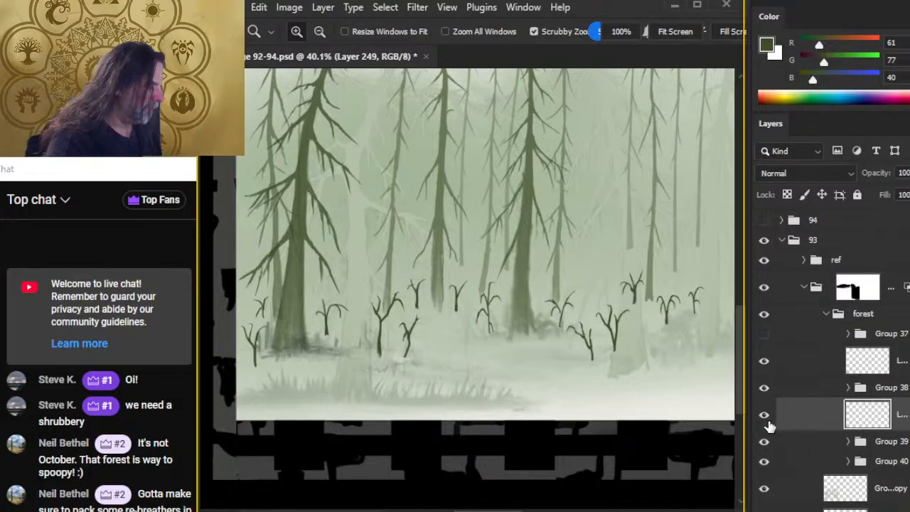
{"action": "left_click", "coordinate": [765, 415]}
{"action": "left_click", "coordinate": [764, 416]}
{"action": "left_click", "coordinate": [764, 445]}
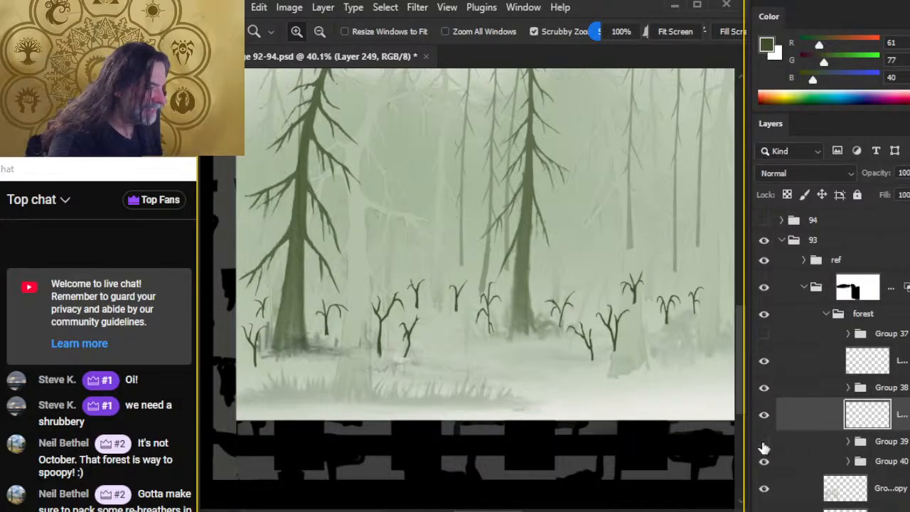
{"action": "left_click", "coordinate": [763, 443]}
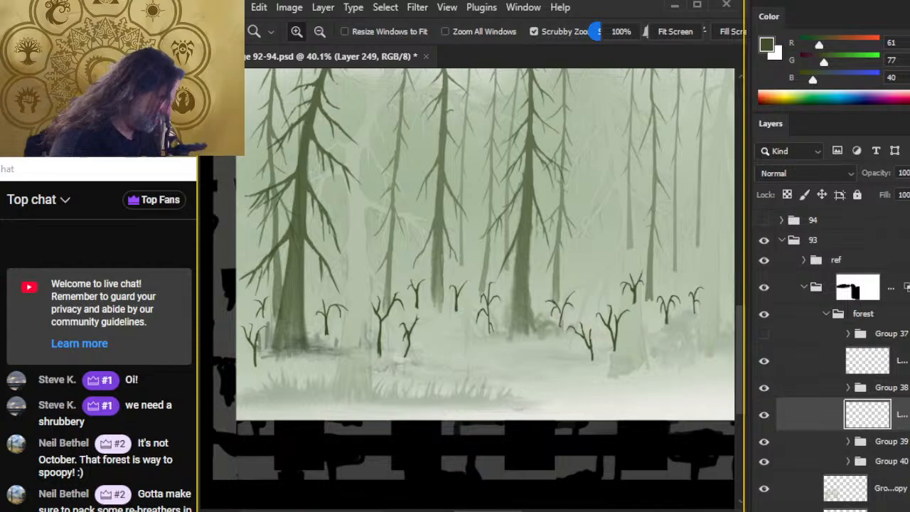
Create a new layer directly above Group 40, beneath Group 39
{"action": "scroll", "coordinate": [817, 391], "scroll_direction": "down", "scroll_amount": 2}
{"action": "left_click", "coordinate": [814, 416]}
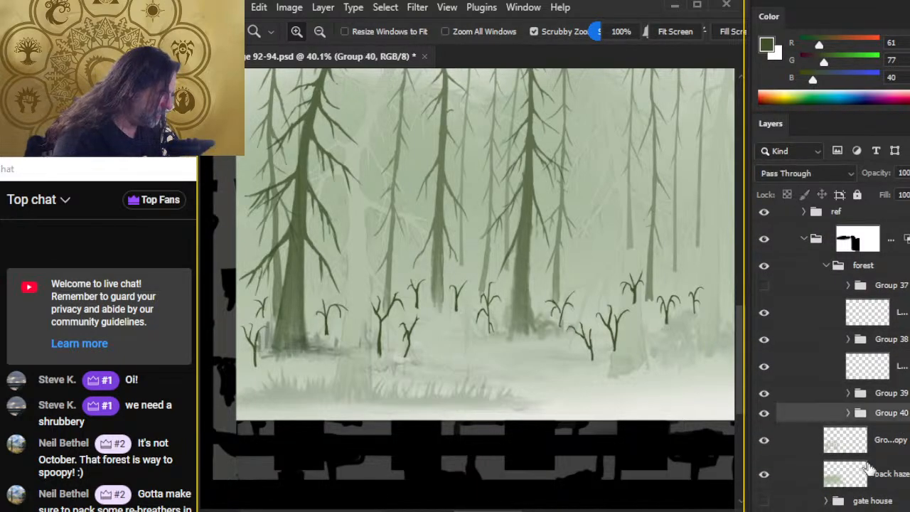
{"action": "key", "text": "ctrl+alt+shift+n"}
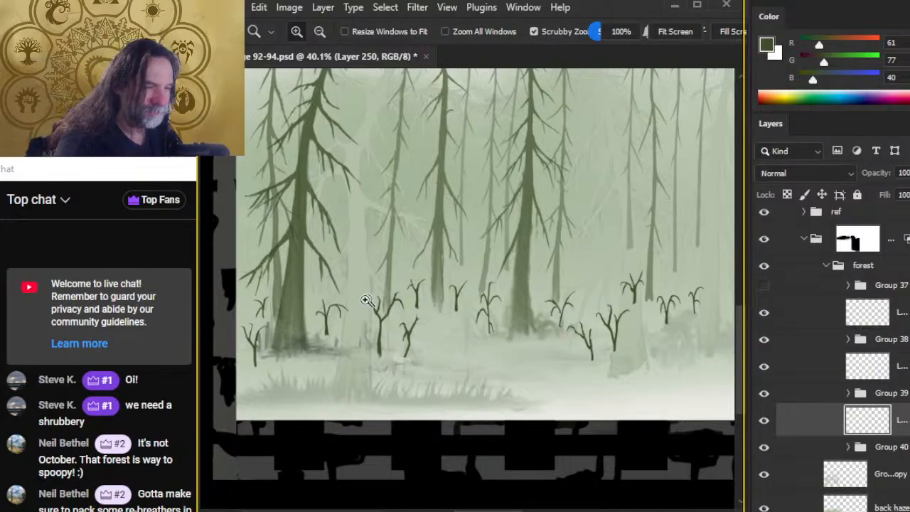
Paint a short sapling trunk with a left-curving branch against the pale tree between the large left tree and its neighbour
{"action": "mouse_move", "coordinate": [341, 298]}
{"action": "left_mouse_down"}
{"action": "mouse_move", "coordinate": [373, 298]}
{"action": "mouse_move", "coordinate": [382, 257]}
{"action": "left_mouse_up"}
{"action": "key", "text": "b"}
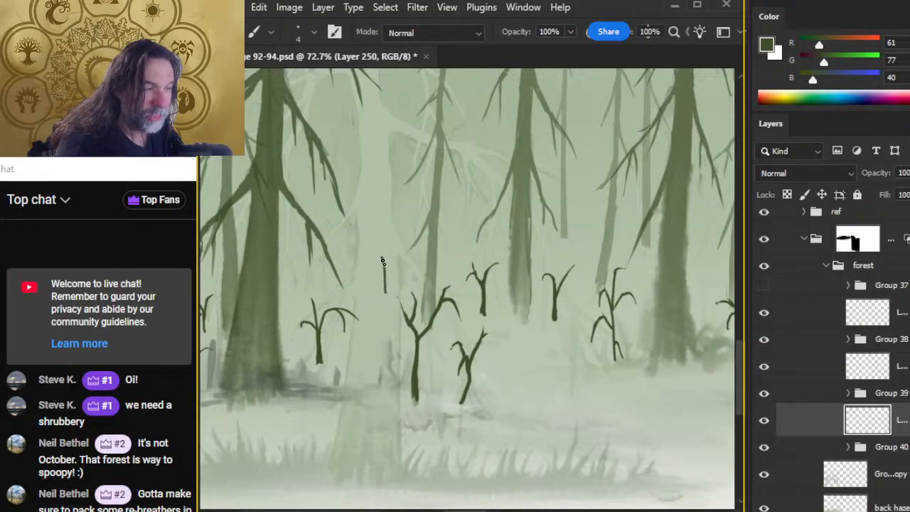
{"action": "left_click_drag", "start_coordinate": [385, 292], "coordinate": [383, 267]}
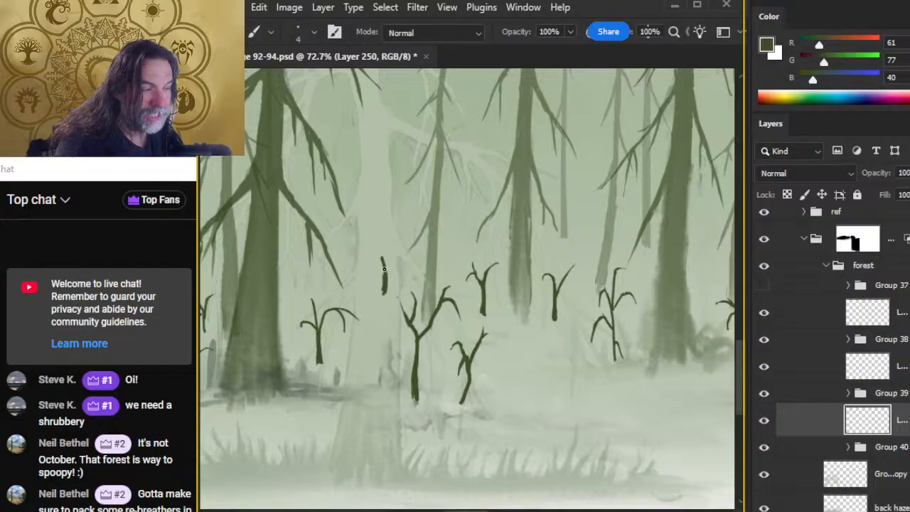
{"action": "key", "text": "e"}
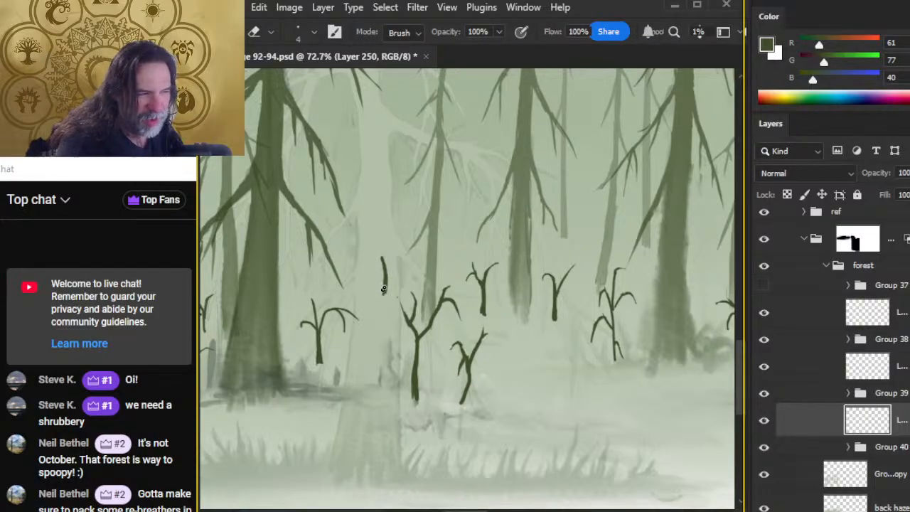
{"action": "key", "text": "b"}
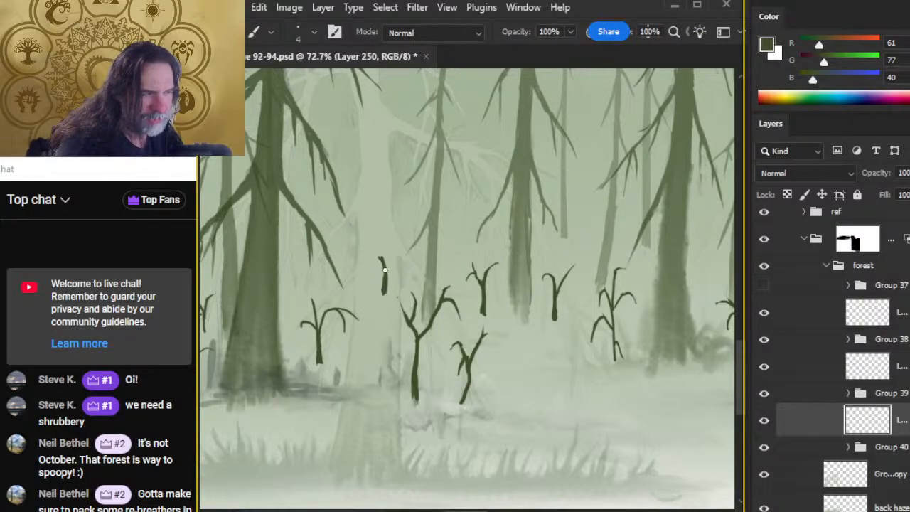
{"action": "key", "text": "e"}
{"action": "key", "text": "b"}
{"action": "left_click_drag", "start_coordinate": [384, 270], "coordinate": [375, 261]}
{"action": "key", "text": "e"}
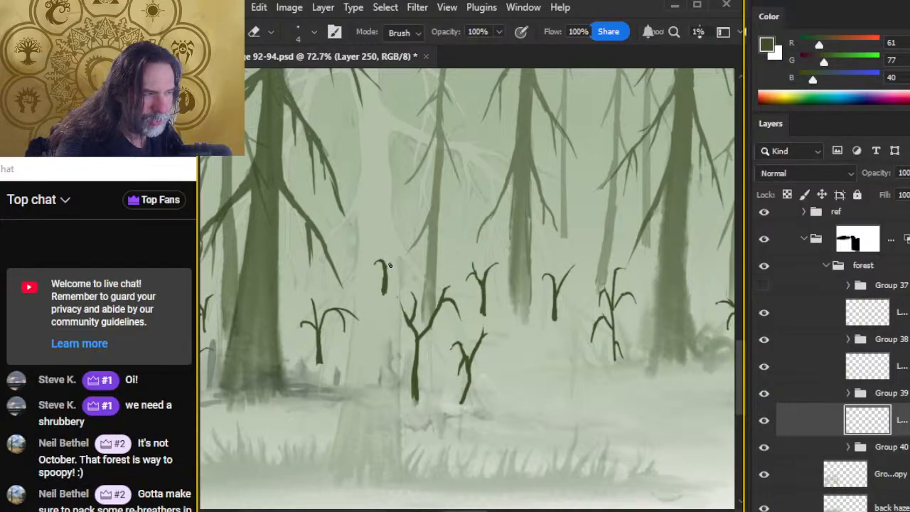
Add a right branch with an outward-curving tip to the small sapling and clean up the fork
{"action": "key", "text": "b"}
{"action": "mouse_move", "coordinate": [384, 284]}
{"action": "left_mouse_down"}
{"action": "mouse_move", "coordinate": [396, 260]}
{"action": "mouse_move", "coordinate": [394, 271]}
{"action": "left_mouse_up"}
{"action": "key", "text": "e"}
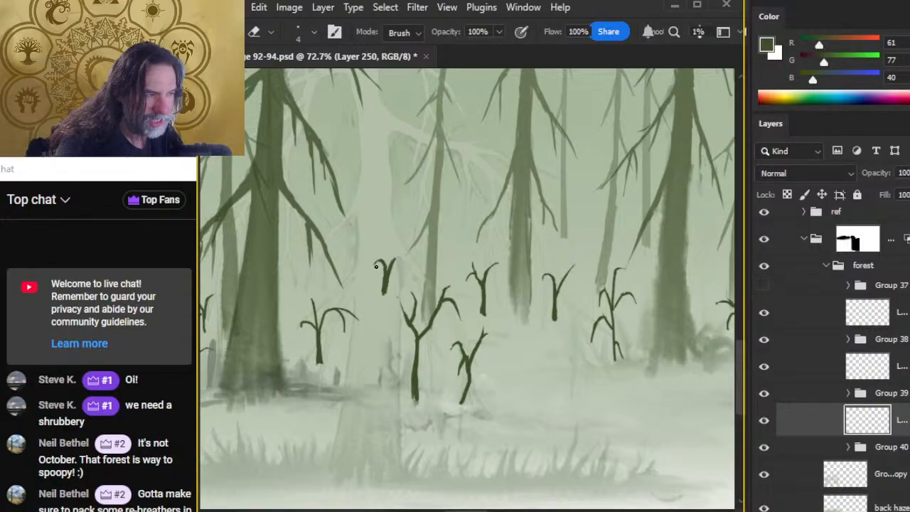
{"action": "key", "text": "b"}
{"action": "mouse_move", "coordinate": [383, 283]}
{"action": "left_mouse_down"}
{"action": "mouse_move", "coordinate": [385, 296]}
{"action": "mouse_move", "coordinate": [383, 279]}
{"action": "left_mouse_up"}
{"action": "key", "text": "e"}
{"action": "key", "text": "b"}
{"action": "key", "text": "e"}
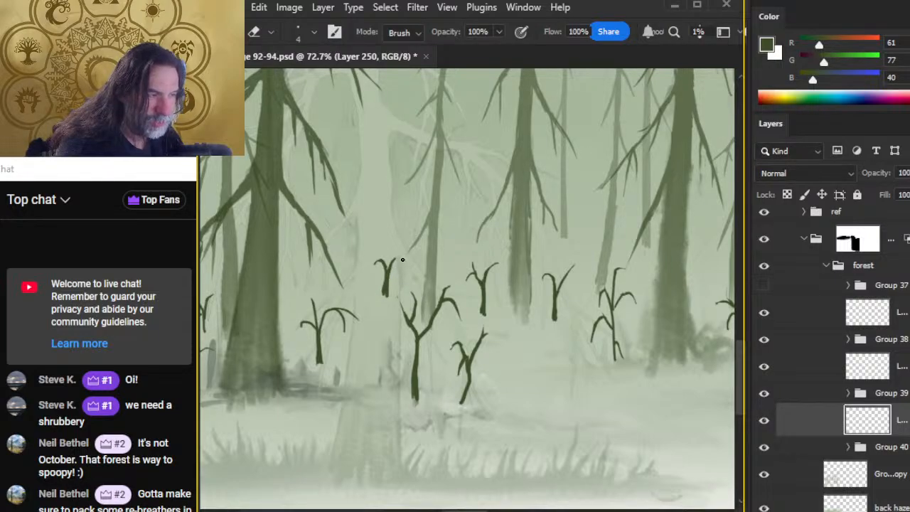
{"action": "key", "text": "b"}
{"action": "left_click_drag", "start_coordinate": [392, 264], "coordinate": [401, 259]}
{"action": "key", "text": "e"}
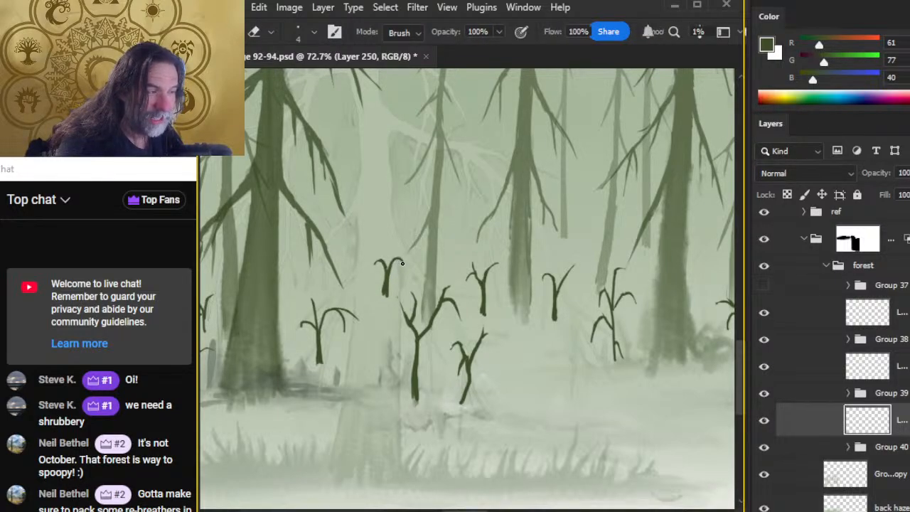
Refine the small sapling's trunk edges and add a short upright twig on its left branch
{"action": "left_click_drag", "start_coordinate": [381, 277], "coordinate": [383, 292]}
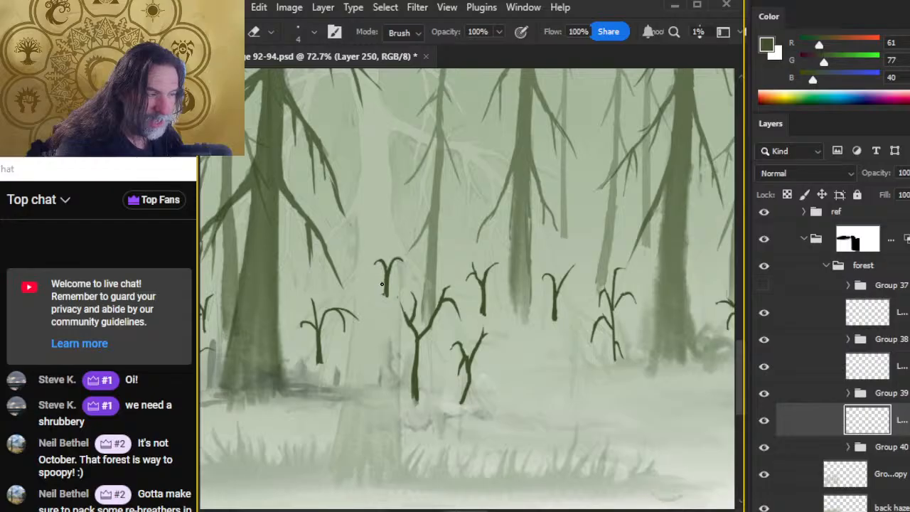
{"action": "key", "text": "b"}
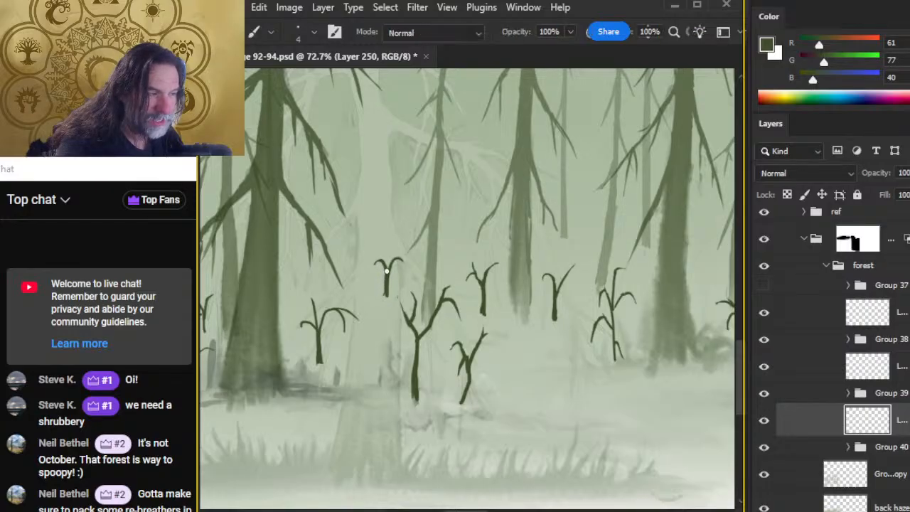
{"action": "left_click_drag", "start_coordinate": [389, 269], "coordinate": [390, 299]}
{"action": "key", "text": "e"}
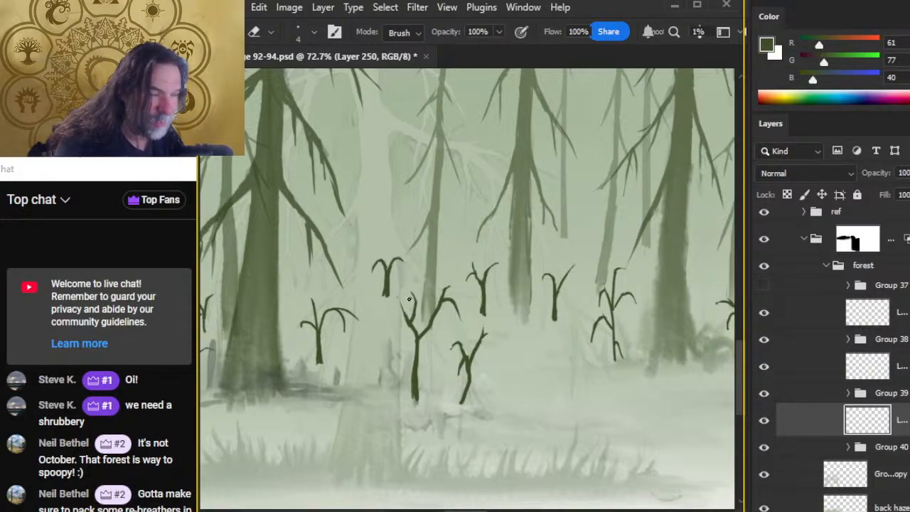
{"action": "key", "text": "b"}
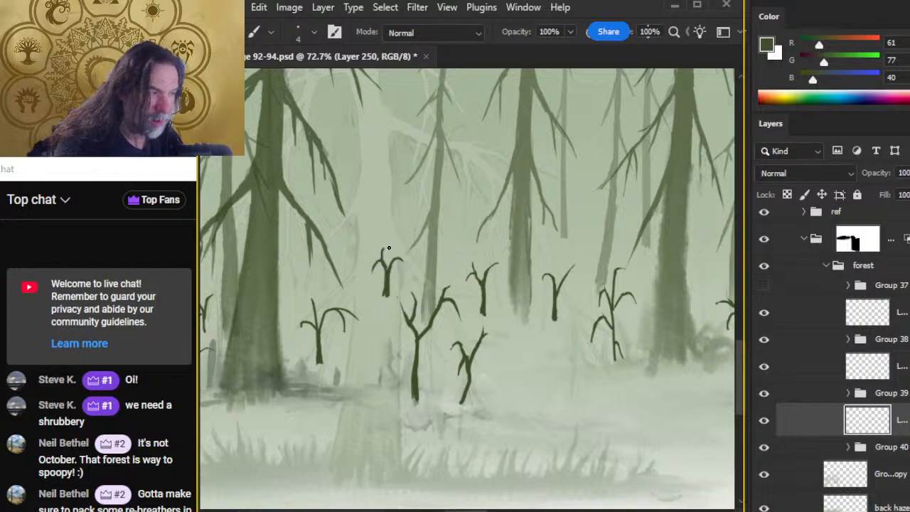
{"action": "key", "text": "e"}
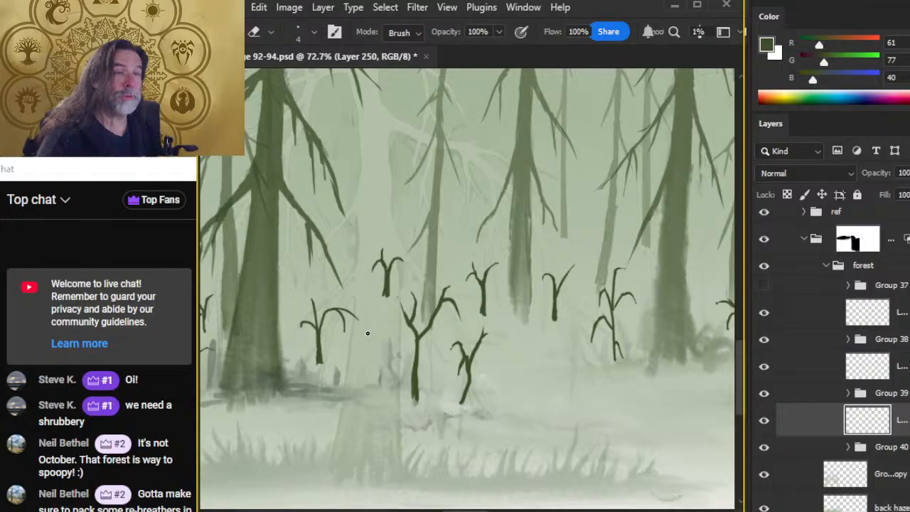
{"action": "key", "text": "r"}
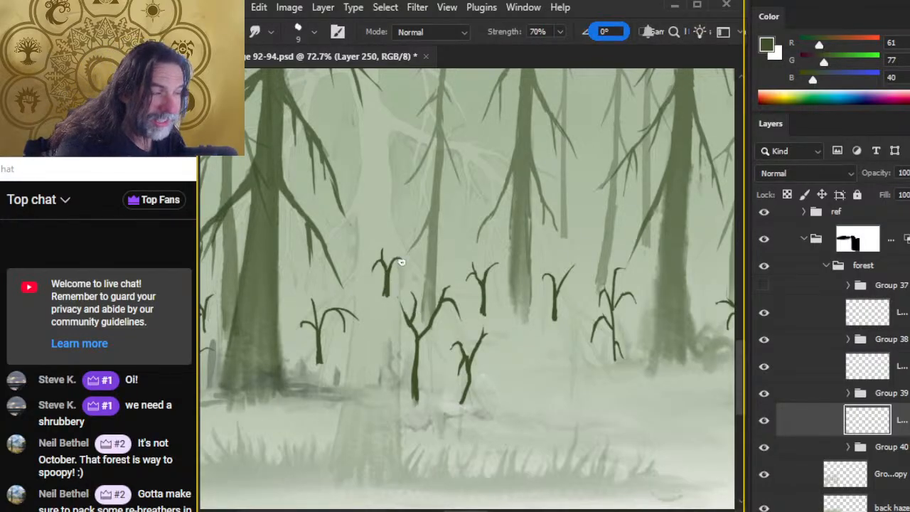
Check Layer 250's sapling by toggling its visibility, and move the layer above Layer 249 and merge it down
{"action": "key", "text": "z"}
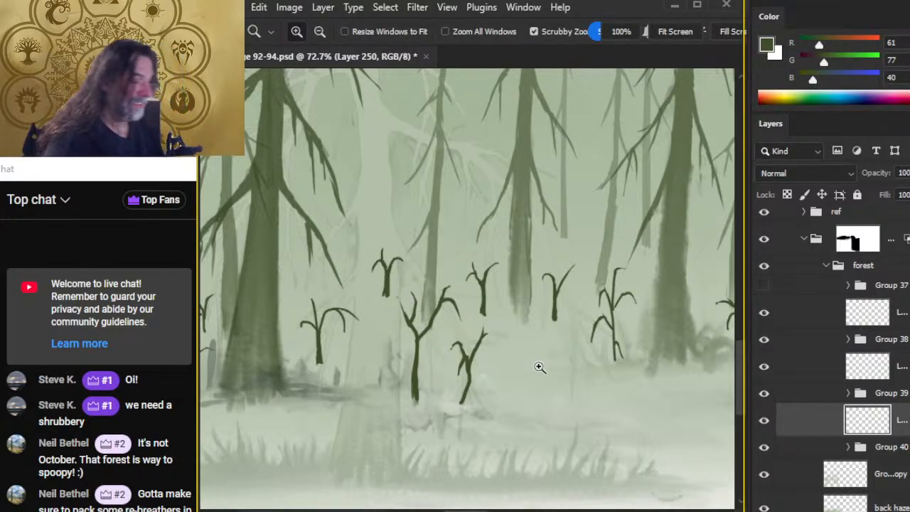
{"action": "left_click_drag", "start_coordinate": [540, 366], "coordinate": [520, 417]}
{"action": "left_click_drag", "start_coordinate": [576, 443], "coordinate": [376, 301]}
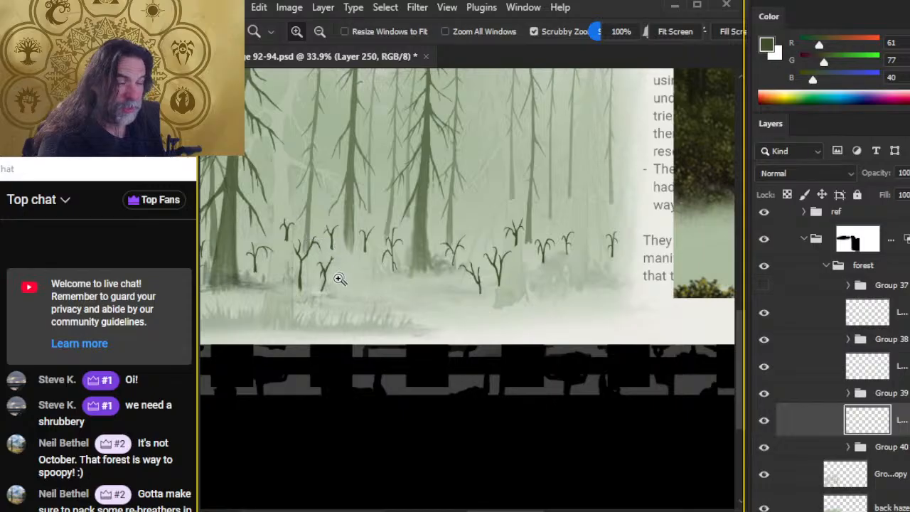
{"action": "left_click", "coordinate": [767, 418]}
{"action": "left_click", "coordinate": [767, 418]}
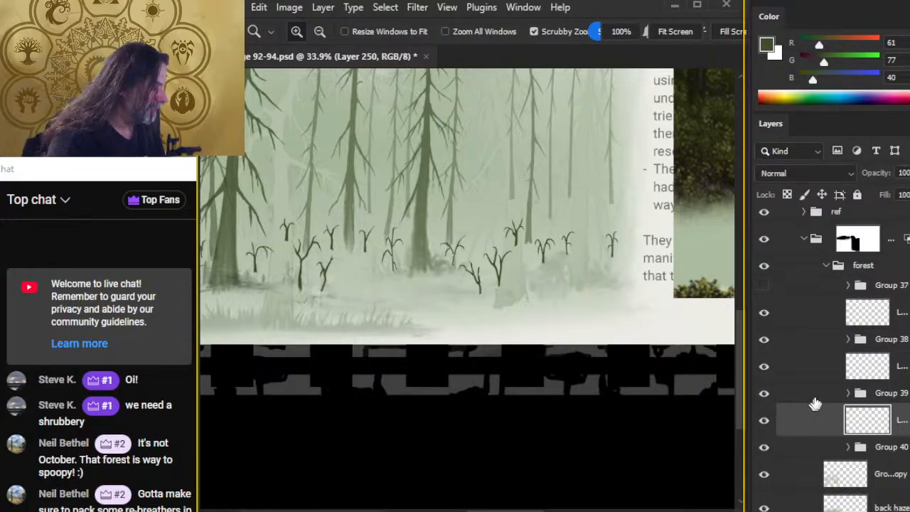
{"action": "left_click", "coordinate": [809, 366]}
{"action": "right_click", "coordinate": [806, 372]}
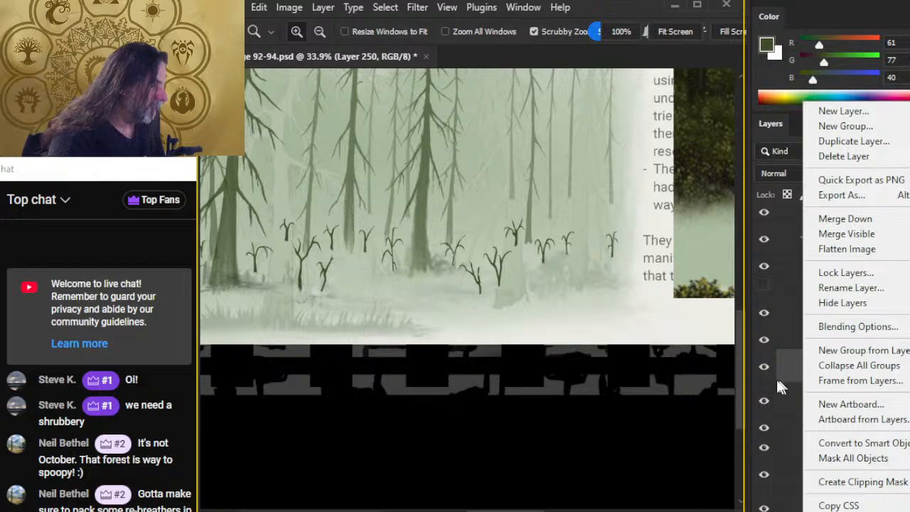
{"action": "left_click", "coordinate": [856, 219]}
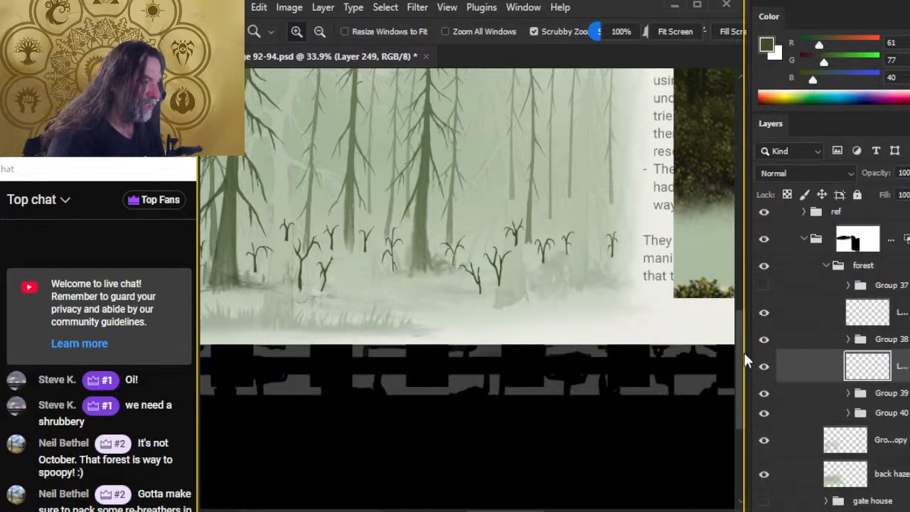
Create a fresh empty layer between Group 39 and Group 40, checking the sapling layer and Group 39 by toggling their visibility
{"action": "left_click", "coordinate": [796, 415]}
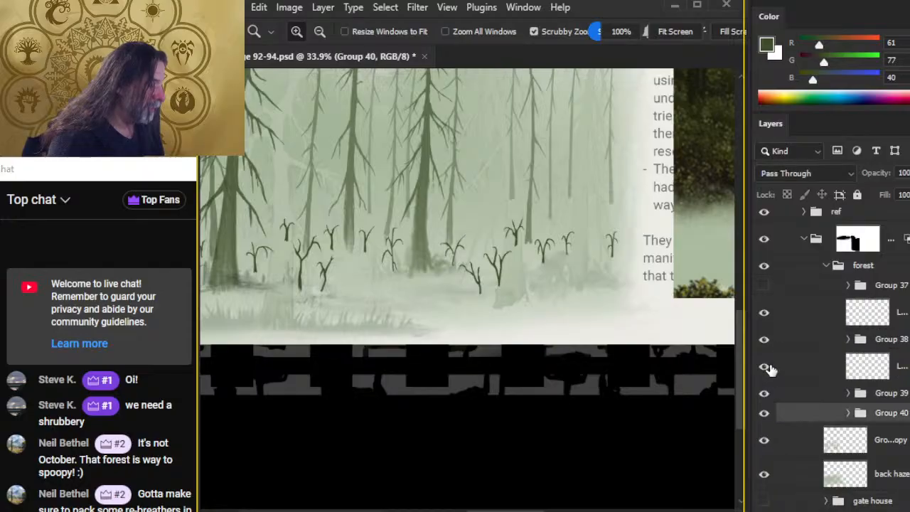
{"action": "left_click", "coordinate": [765, 367]}
{"action": "left_click", "coordinate": [765, 367]}
{"action": "key", "text": "ctrl+shift+alt+n"}
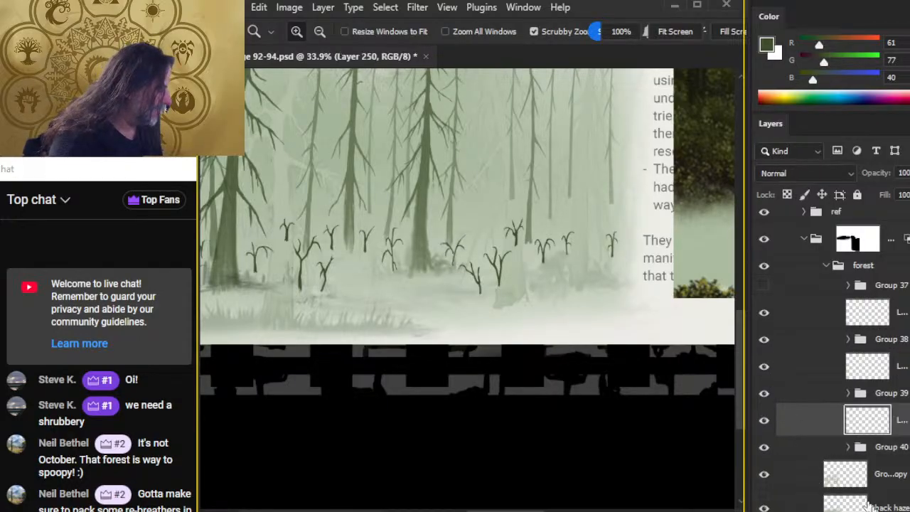
{"action": "left_click", "coordinate": [764, 393]}
{"action": "left_click", "coordinate": [764, 393]}
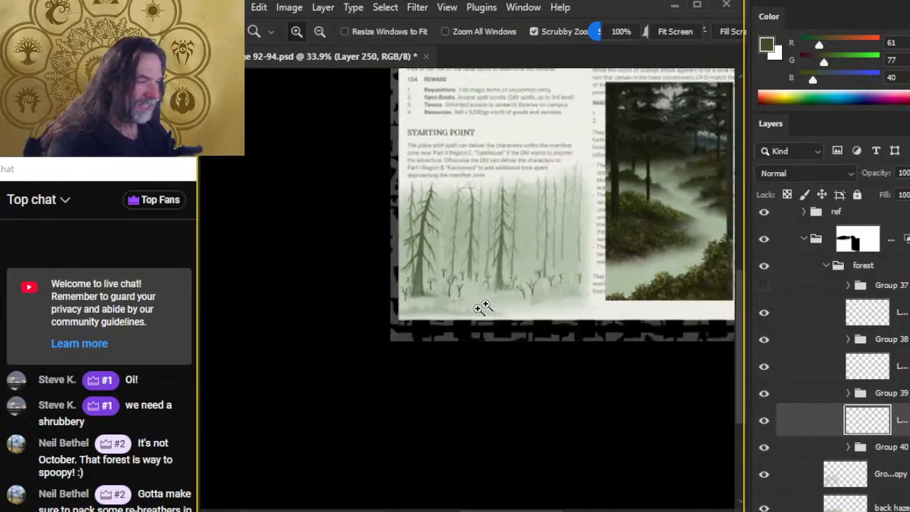
Paint a tiny distant sapling with forked branches and an upright twig just right of the middle background tree
{"action": "left_click_drag", "start_coordinate": [543, 304], "coordinate": [481, 309]}
{"action": "left_click_drag", "start_coordinate": [434, 275], "coordinate": [493, 297]}
{"action": "left_click_drag", "start_coordinate": [563, 268], "coordinate": [573, 270]}
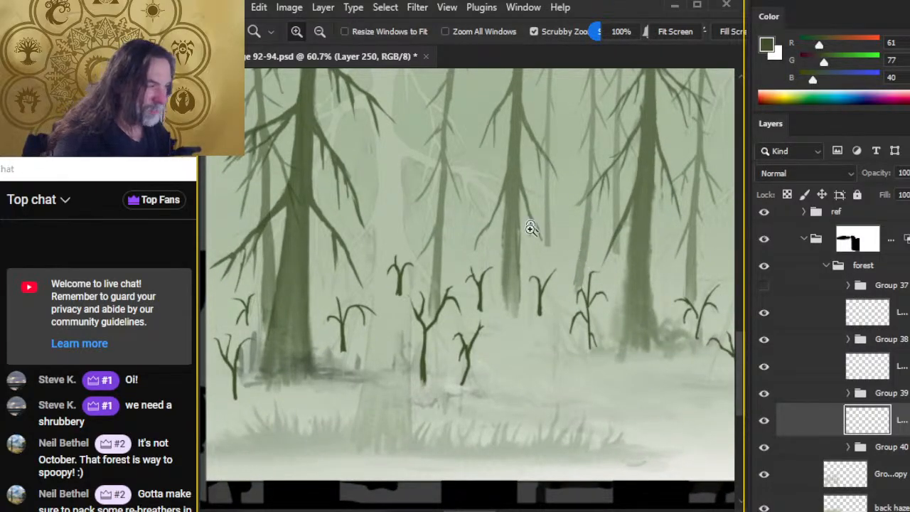
{"action": "key", "text": "b"}
{"action": "mouse_move", "coordinate": [559, 246]}
{"action": "left_mouse_down"}
{"action": "mouse_move", "coordinate": [566, 235]}
{"action": "mouse_move", "coordinate": [559, 244]}
{"action": "left_mouse_up"}
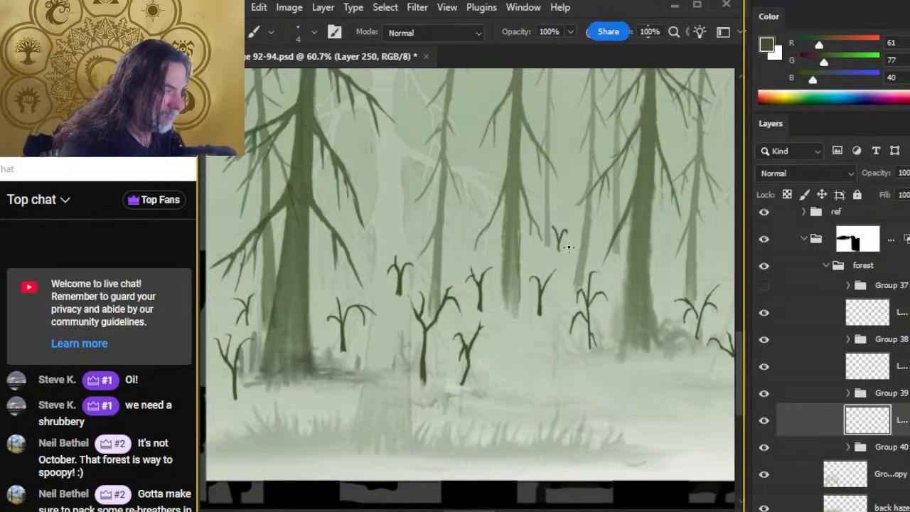
{"action": "key", "text": "e"}
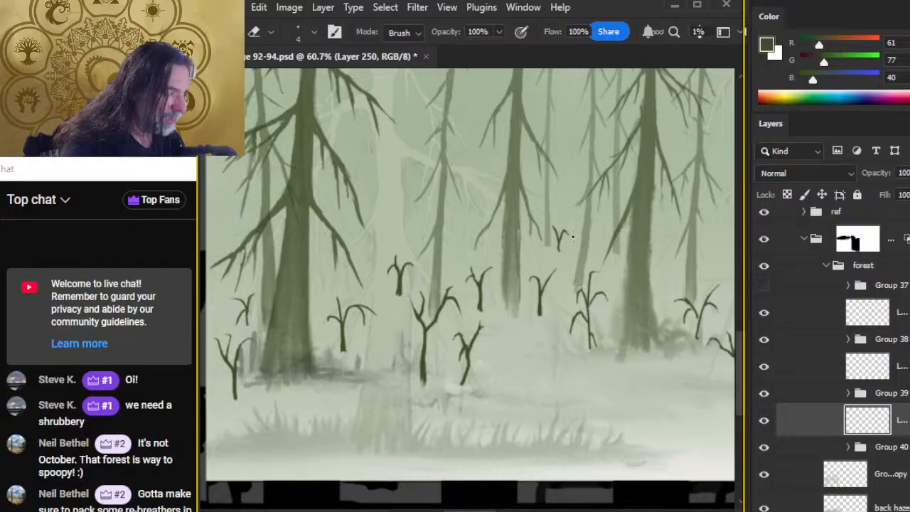
{"action": "key", "text": "b"}
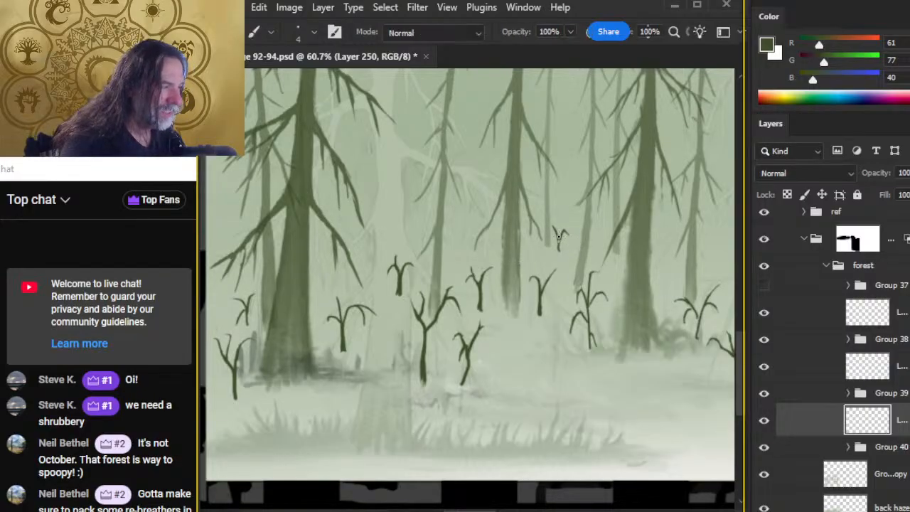
{"action": "key", "text": "e"}
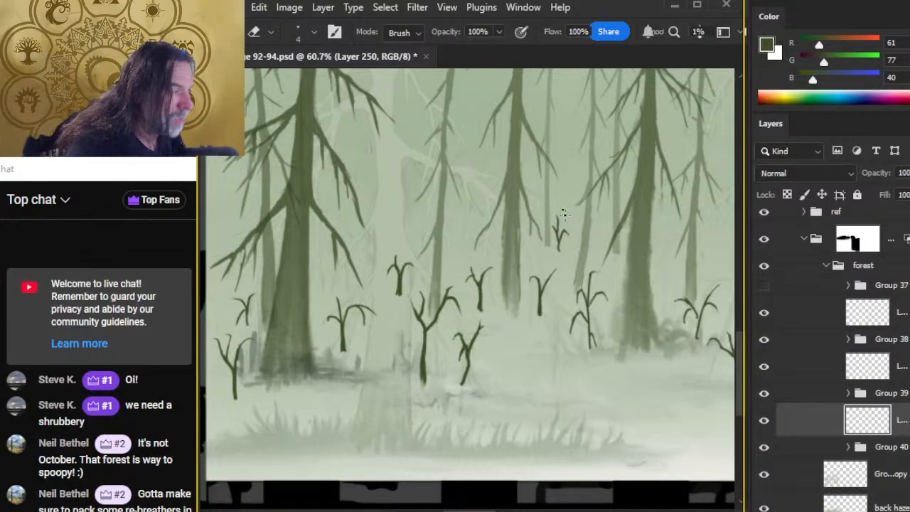
Thicken and extend the tiny sapling's trunk down to its base and trim its edges
{"action": "key", "text": "b"}
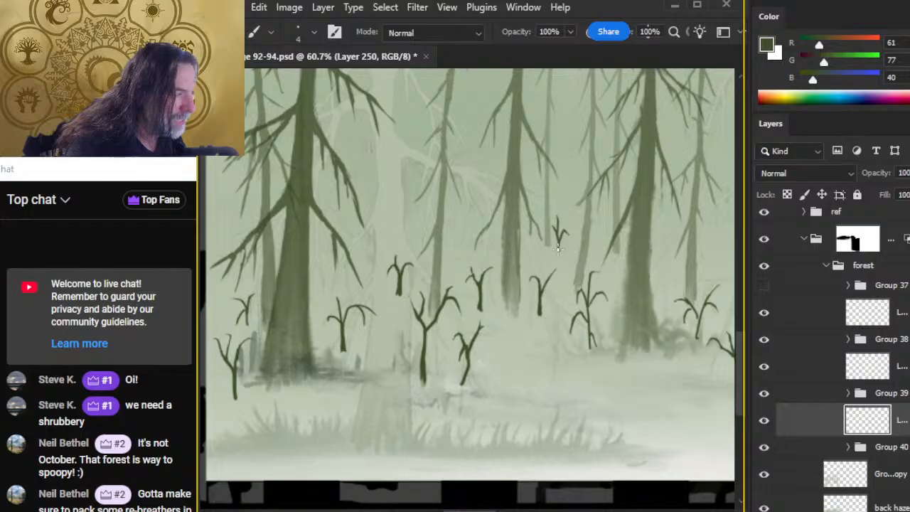
{"action": "key", "text": "e"}
{"action": "key", "text": "b"}
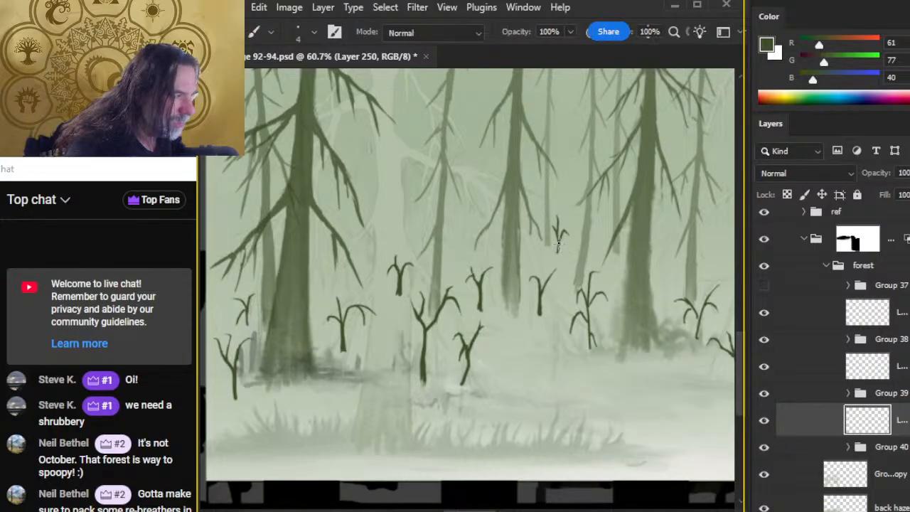
{"action": "key", "text": "e"}
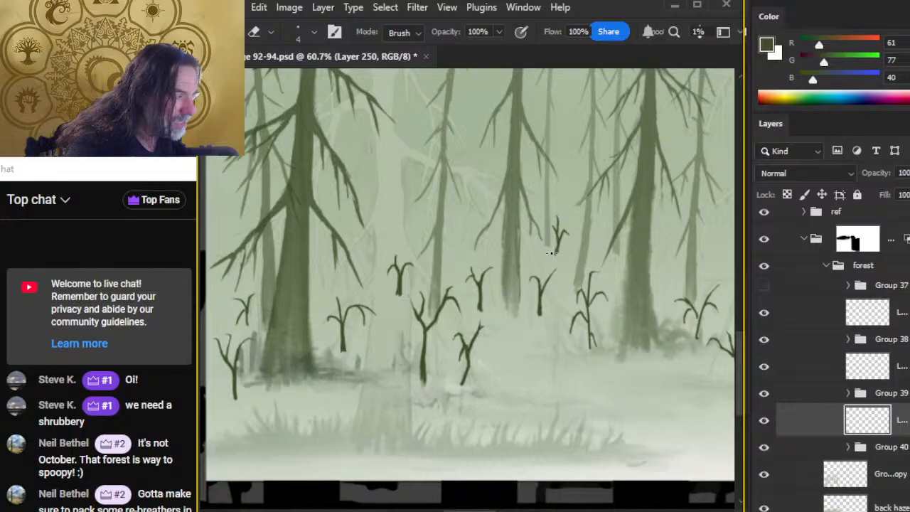
{"action": "key", "text": "b"}
{"action": "left_click_drag", "start_coordinate": [556, 257], "coordinate": [559, 240]}
{"action": "key", "text": "e"}
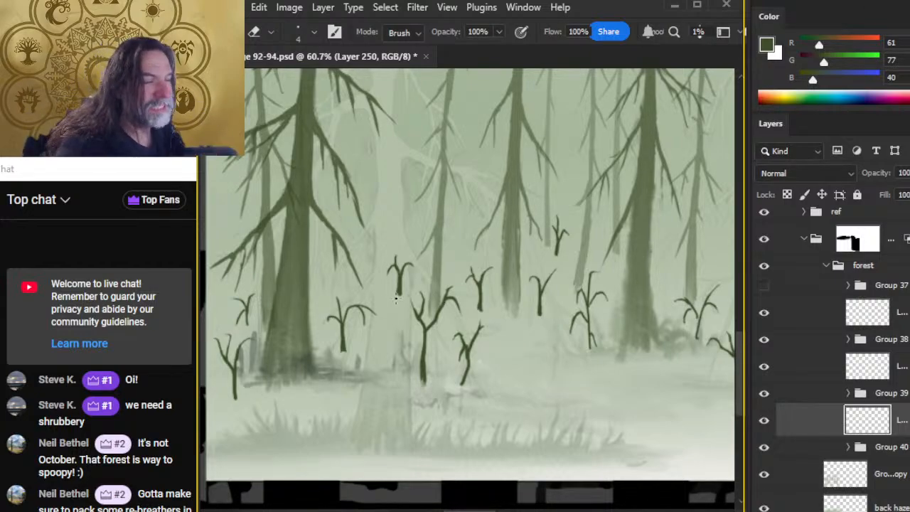
Paint a tiny forked sapling on Layer 250, just left of the thin distant trunk between the middle and right-hand trees
{"action": "scroll", "coordinate": [441, 329], "scroll_direction": "right", "scroll_amount": 5}
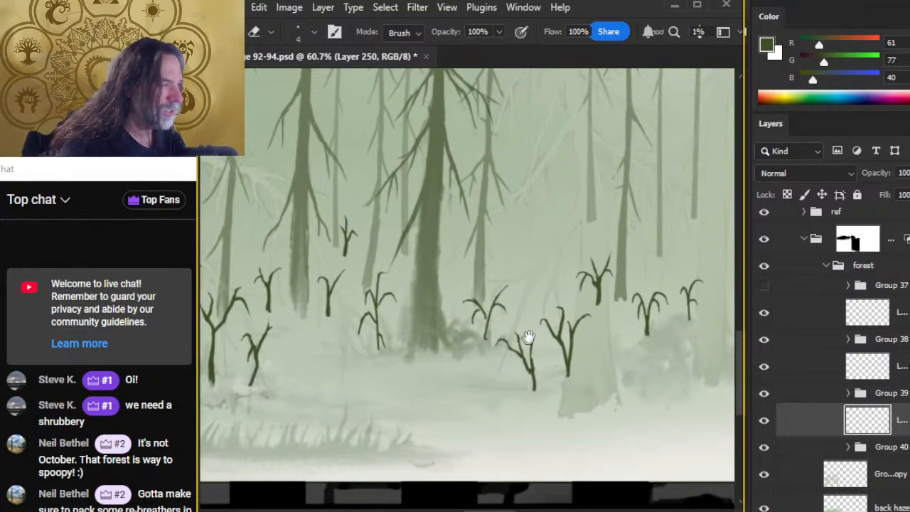
{"action": "key", "text": "b"}
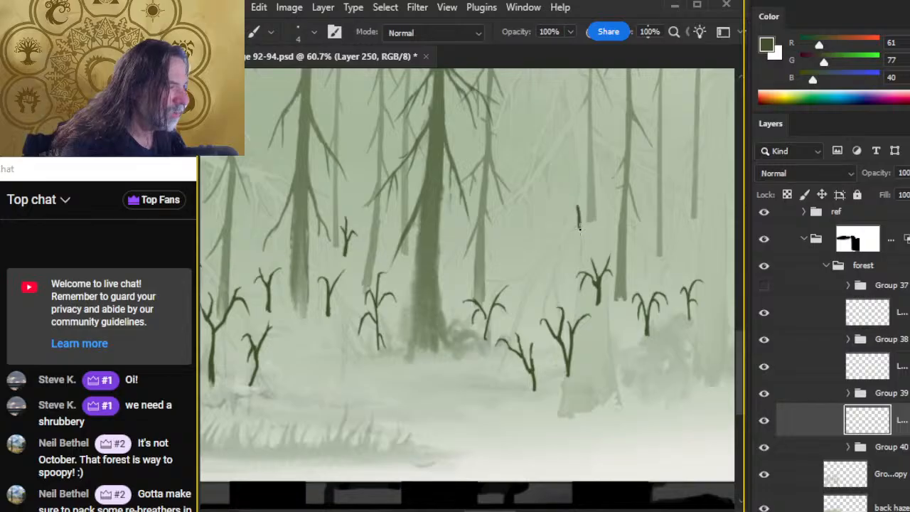
{"action": "key", "text": "e"}
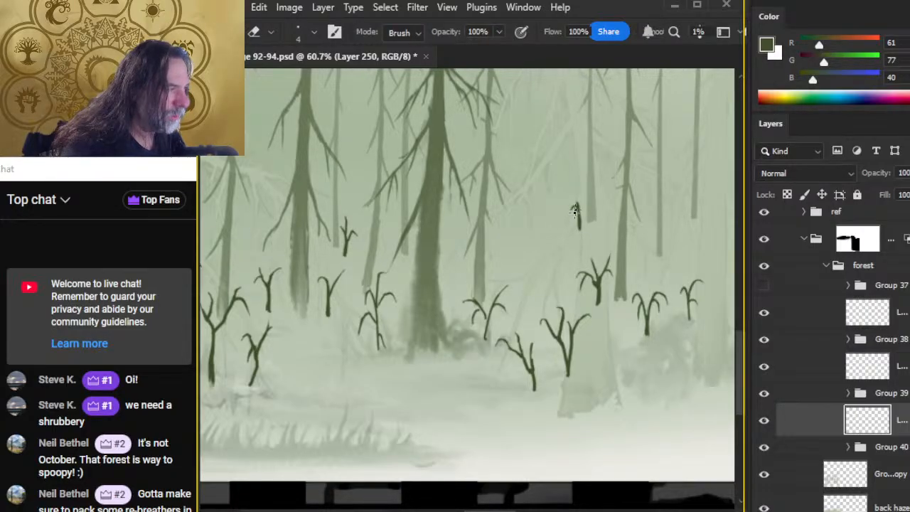
{"action": "key", "text": "b"}
{"action": "key", "text": "e"}
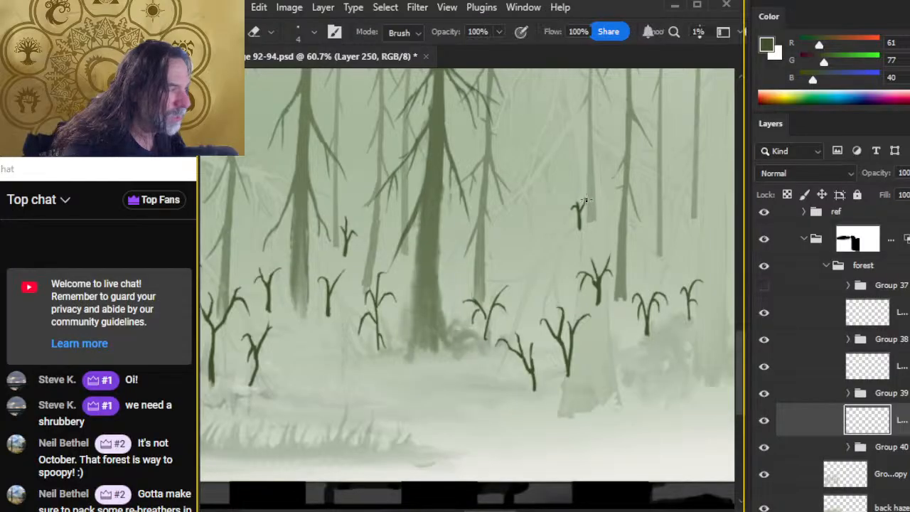
{"action": "key", "text": "b"}
{"action": "key", "text": "e"}
Refine the tiny sapling's drooping side branches and add an upright twig at its centre
{"action": "key", "text": "b"}
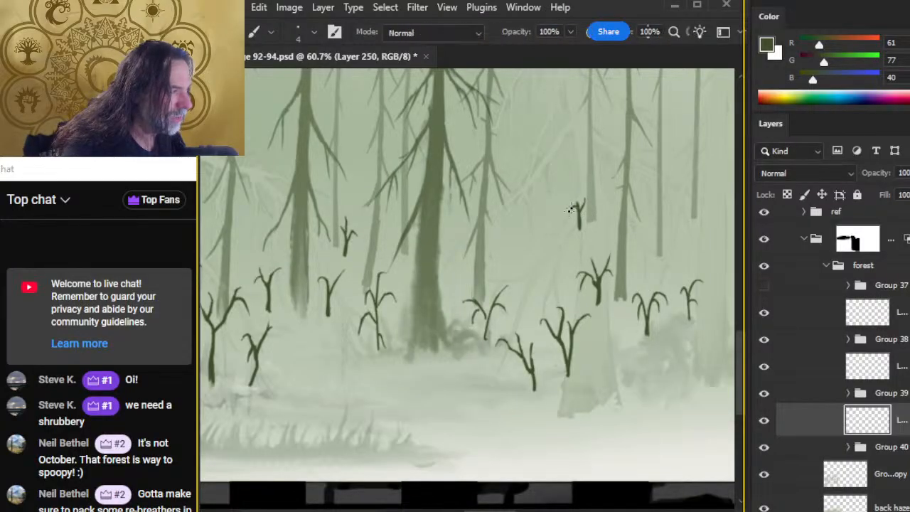
{"action": "key", "text": "e"}
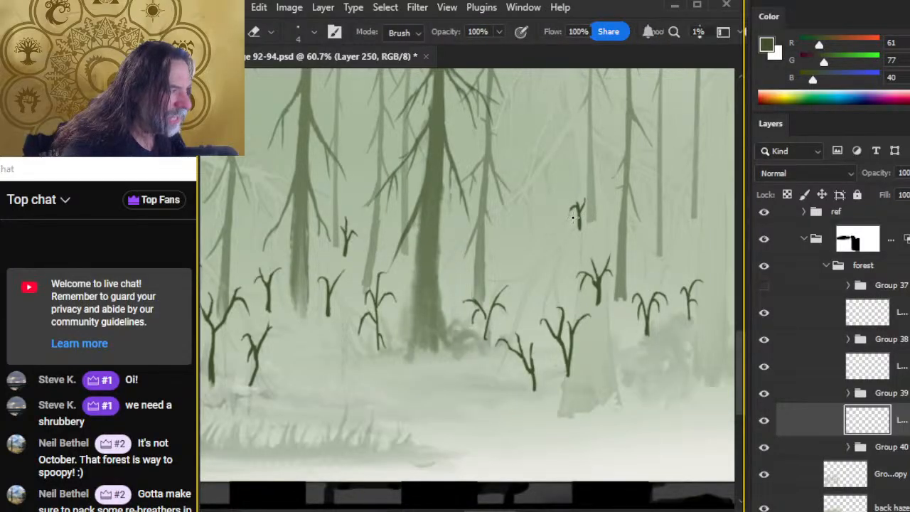
{"action": "key", "text": "b"}
{"action": "key", "text": "e"}
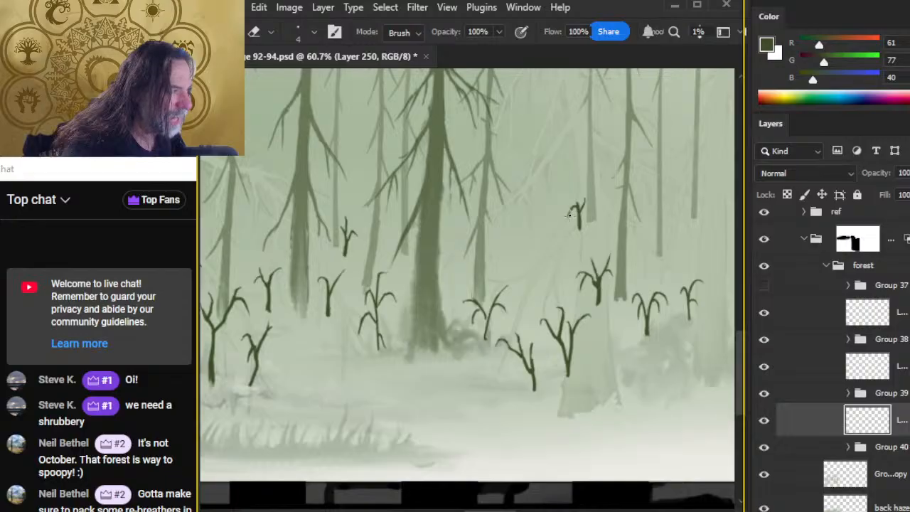
{"action": "key", "text": "b"}
{"action": "key", "text": "e"}
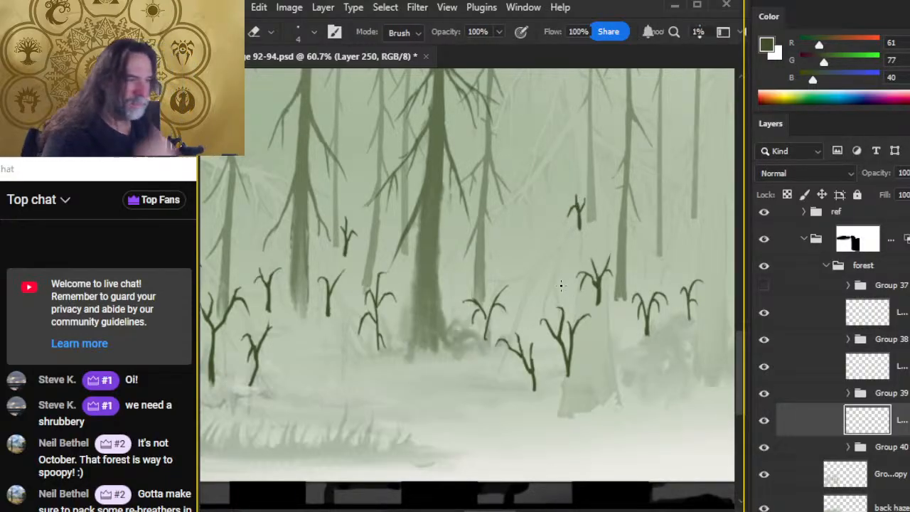
Paint another tiny sapling with a thick trunk and curved side branches between the thin distant trunks farther right, trimming its edges
{"action": "scroll", "coordinate": [439, 234], "scroll_direction": "right", "scroll_amount": 5}
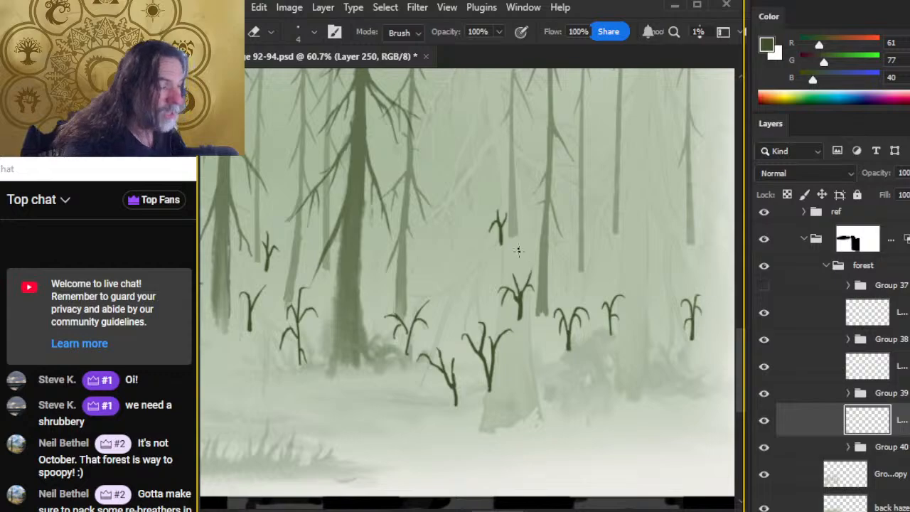
{"action": "scroll", "coordinate": [523, 241], "scroll_direction": "right", "scroll_amount": 5}
{"action": "scroll", "coordinate": [526, 235], "scroll_direction": "down", "scroll_amount": 2}
{"action": "key", "text": "b"}
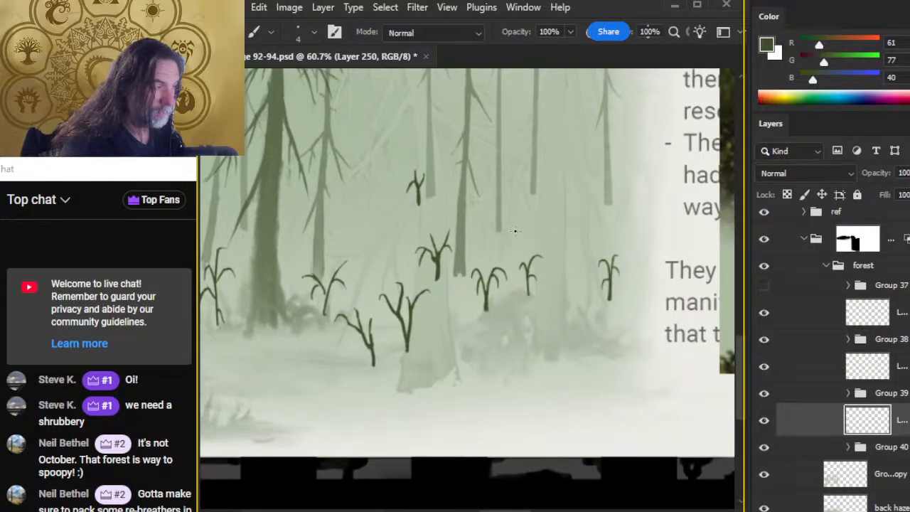
{"action": "mouse_move", "coordinate": [516, 231]}
{"action": "left_mouse_down"}
{"action": "mouse_move", "coordinate": [519, 189]}
{"action": "mouse_move", "coordinate": [502, 202]}
{"action": "left_mouse_up"}
{"action": "key", "text": "e"}
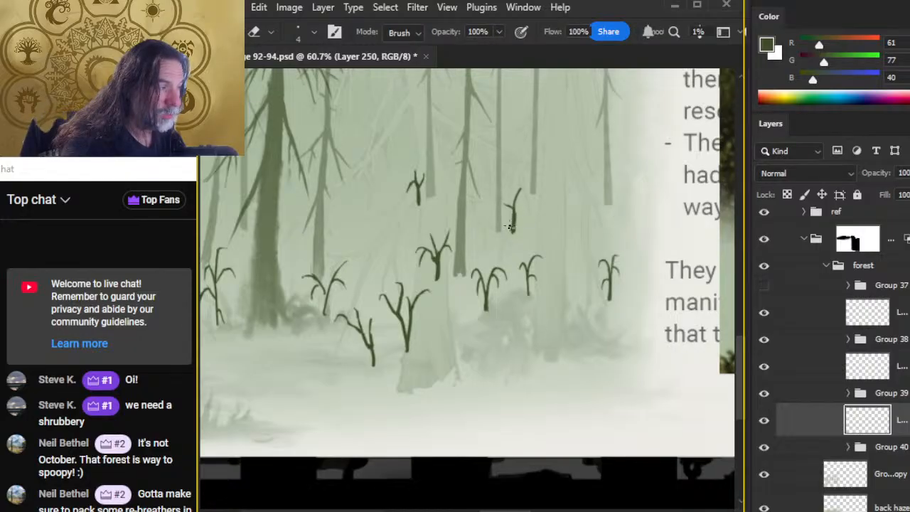
{"action": "left_click_drag", "start_coordinate": [520, 204], "coordinate": [526, 189]}
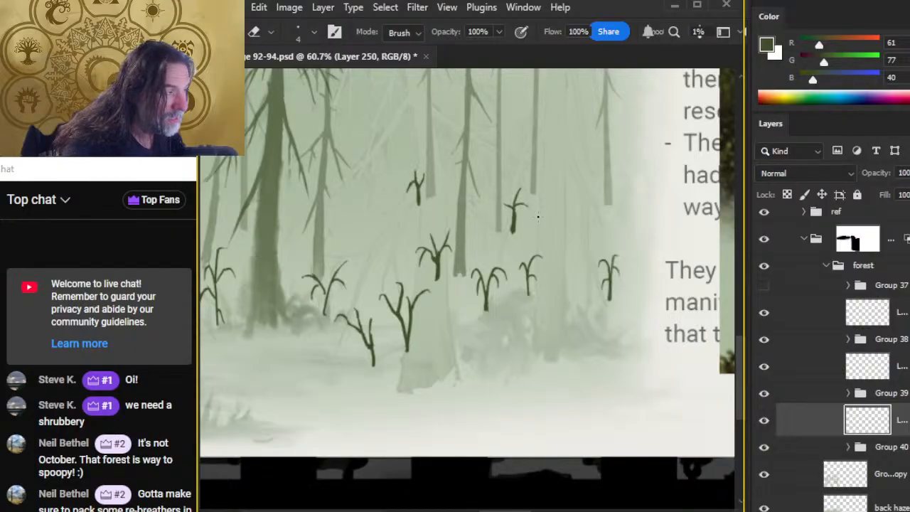
Paint a tiny leaning sapling with one side branch just left of the rightmost distant trunk
{"action": "key", "text": "b"}
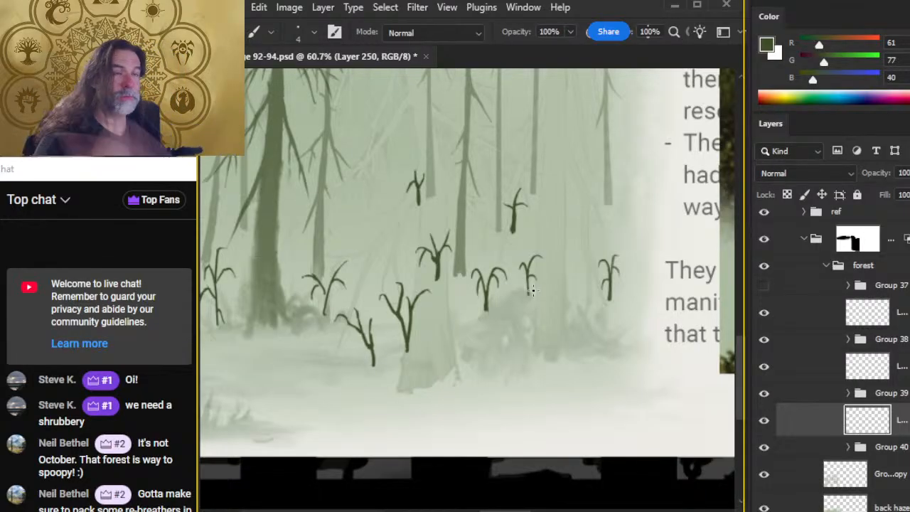
{"action": "mouse_move", "coordinate": [593, 239]}
{"action": "left_mouse_down"}
{"action": "mouse_move", "coordinate": [532, 244]}
{"action": "mouse_move", "coordinate": [524, 200]}
{"action": "left_mouse_up"}
{"action": "key", "text": "e"}
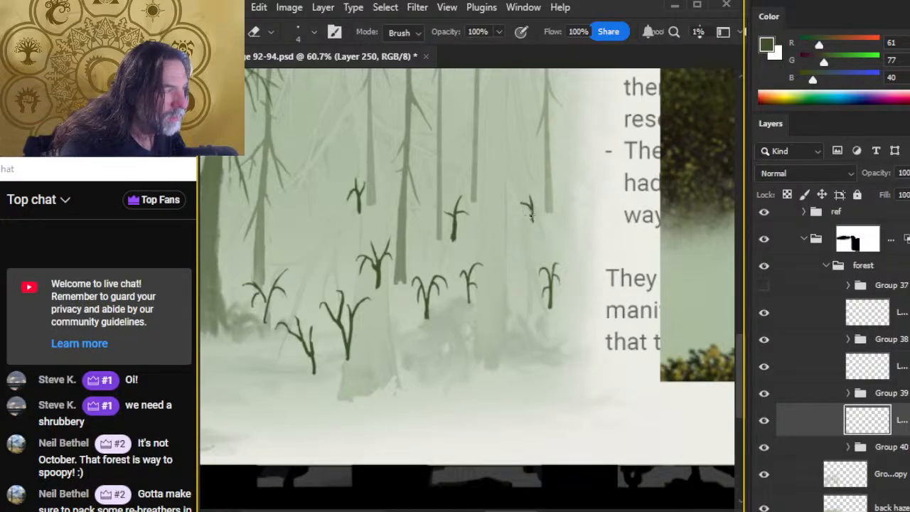
Review the page's text and the whole forest illustration beside the misty forest reference picture
{"action": "key", "text": "z"}
{"action": "left_click_drag", "start_coordinate": [531, 215], "coordinate": [462, 249]}
{"action": "left_click_drag", "start_coordinate": [264, 168], "coordinate": [344, 224]}
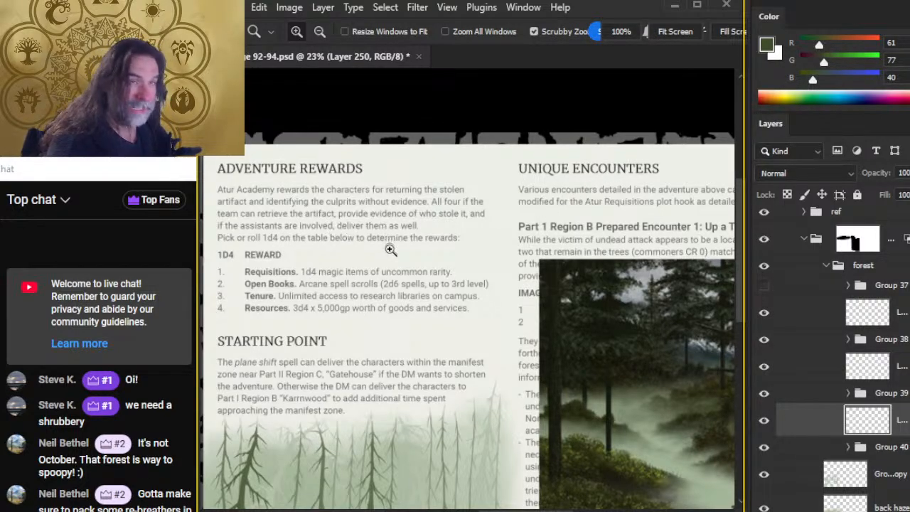
{"action": "left_click_drag", "start_coordinate": [263, 288], "coordinate": [356, 285]}
{"action": "scroll", "coordinate": [315, 140], "scroll_direction": "up", "scroll_amount": 2}
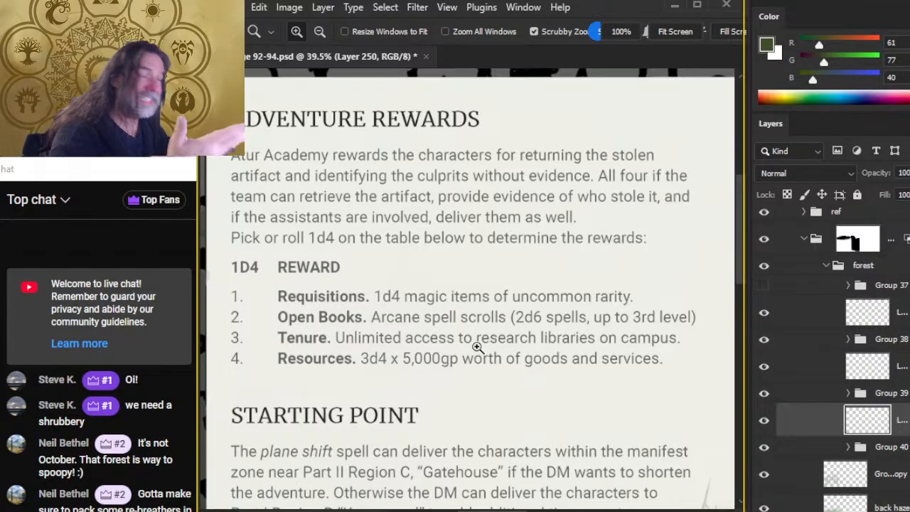
{"action": "left_click", "coordinate": [532, 321], "text": "alt"}
{"action": "left_click_drag", "start_coordinate": [605, 405], "coordinate": [440, 216]}
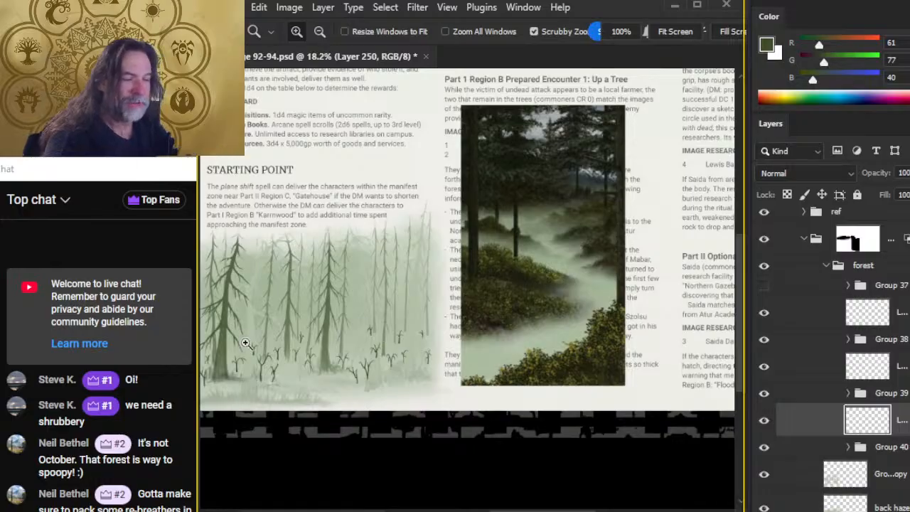
Paint an even smaller Y-shaped sapling beside the thin distant trunk, between the two rightmost tiny saplings
{"action": "left_click_drag", "start_coordinate": [337, 349], "coordinate": [461, 363]}
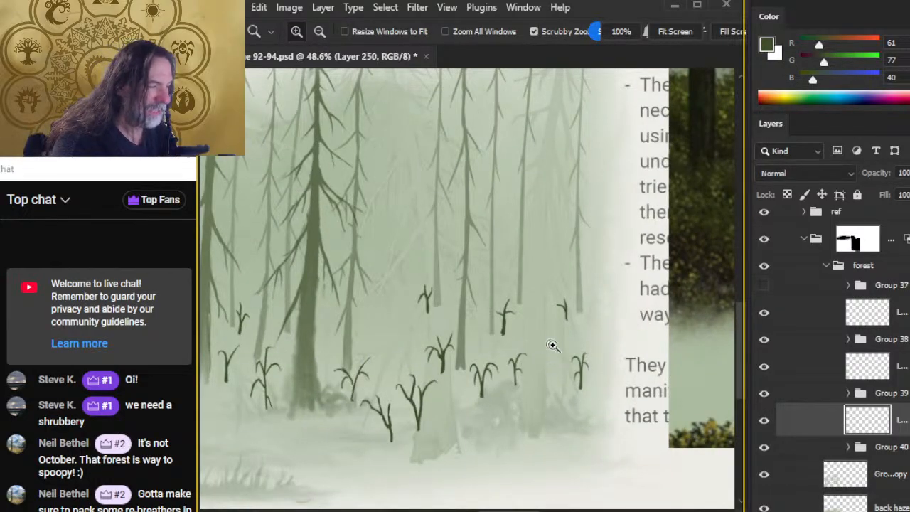
{"action": "left_click_drag", "start_coordinate": [555, 348], "coordinate": [502, 341]}
{"action": "left_click_drag", "start_coordinate": [471, 305], "coordinate": [532, 309]}
{"action": "key", "text": "b"}
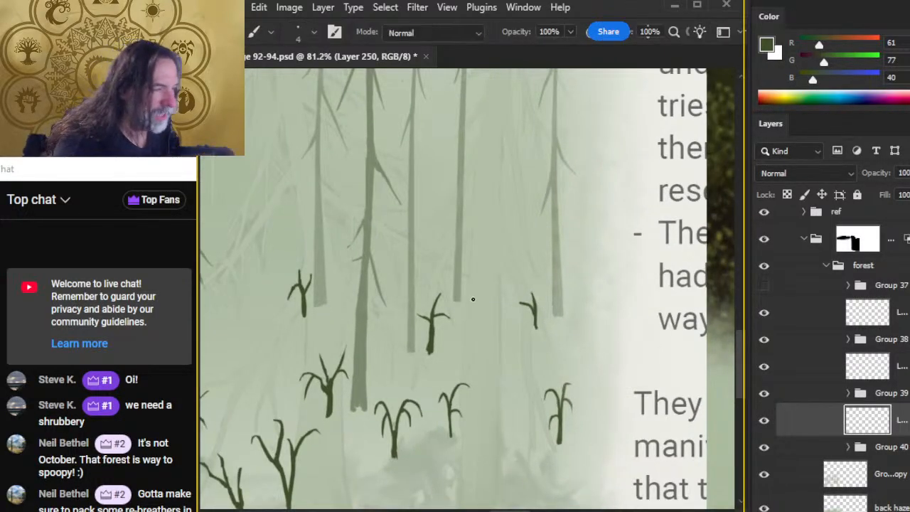
{"action": "mouse_move", "coordinate": [473, 299]}
{"action": "left_mouse_down"}
{"action": "mouse_move", "coordinate": [479, 274]}
{"action": "mouse_move", "coordinate": [462, 277]}
{"action": "left_mouse_up"}
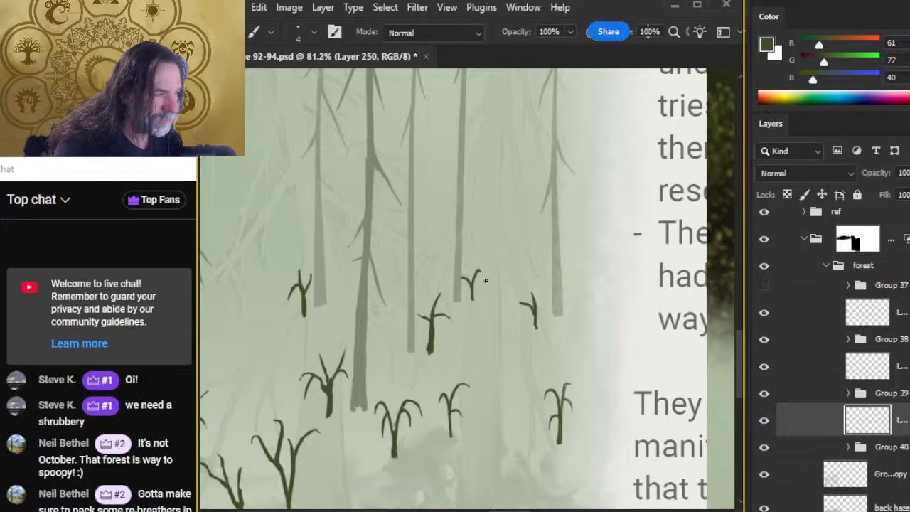
{"action": "key", "text": "e"}
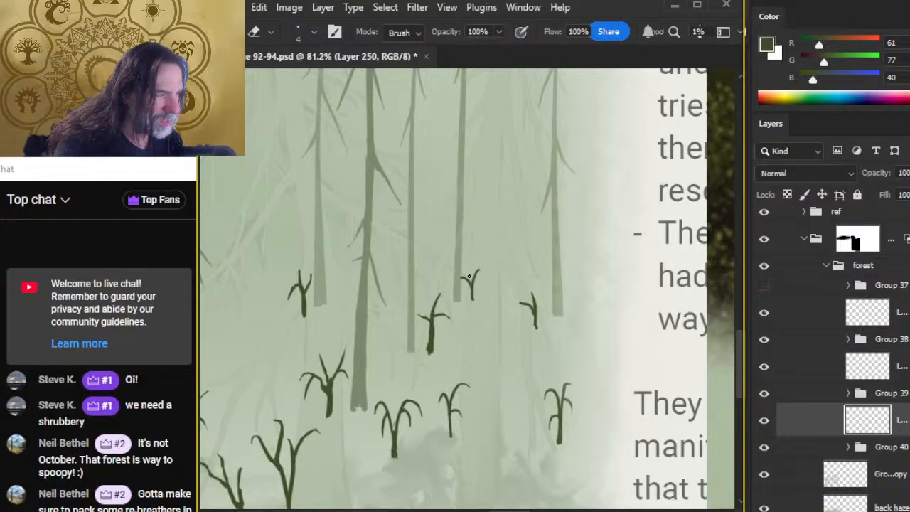
Lasso the new Y-shaped sapling, shift it slightly right away from the trunk, deselect it and touch up its branches
{"action": "key", "text": "l"}
{"action": "mouse_move", "coordinate": [486, 267]}
{"action": "left_mouse_down"}
{"action": "mouse_move", "coordinate": [446, 279]}
{"action": "mouse_move", "coordinate": [485, 265]}
{"action": "mouse_move", "coordinate": [493, 295]}
{"action": "left_mouse_up"}
{"action": "key", "text": "v"}
{"action": "key", "text": "ctrl+d"}
{"action": "key", "text": "e"}
{"action": "key", "text": "b"}
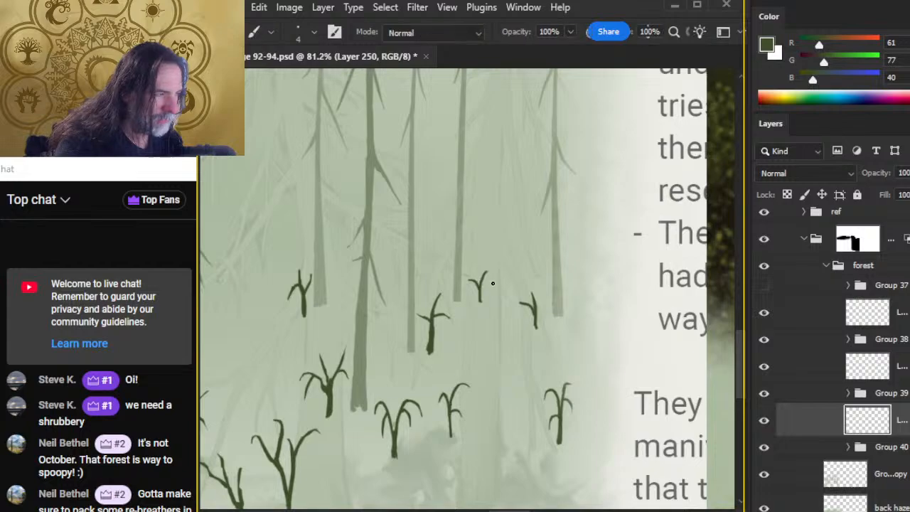
{"action": "key", "text": "e"}
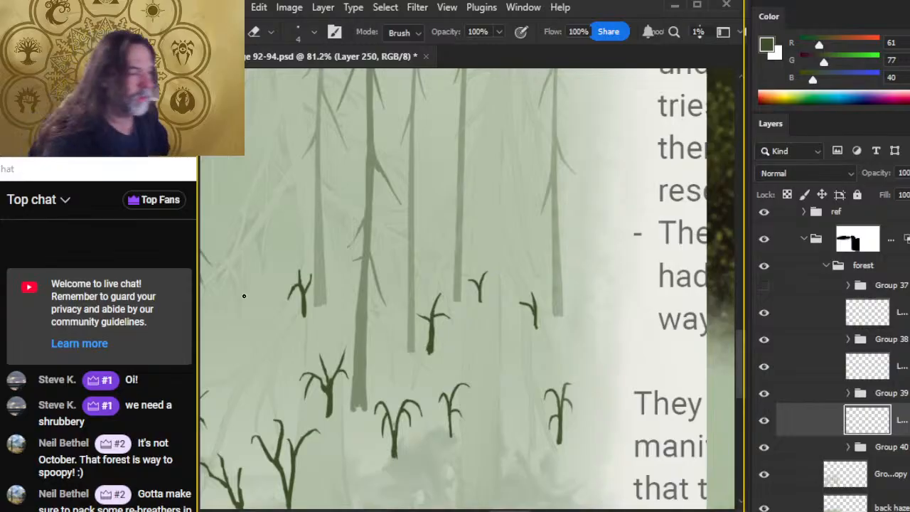
Check Layer 250 by toggling its visibility, and add a second curved stem to the rightmost tiny sapling
{"action": "left_click", "coordinate": [763, 420]}
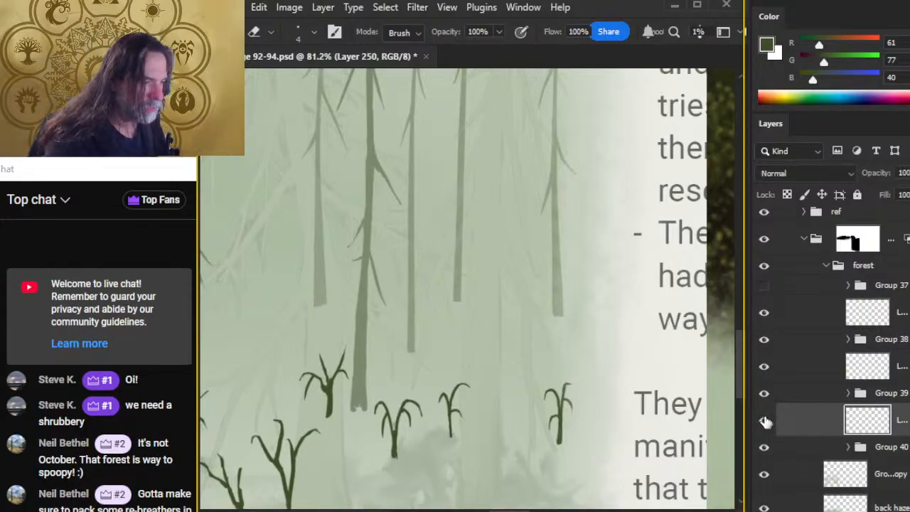
{"action": "left_click", "coordinate": [763, 420]}
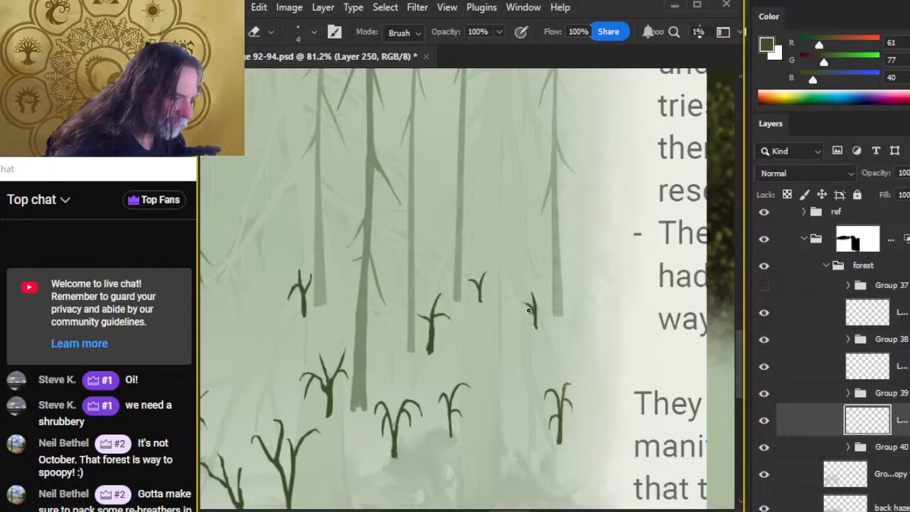
{"action": "left_click_drag", "start_coordinate": [534, 314], "coordinate": [517, 301]}
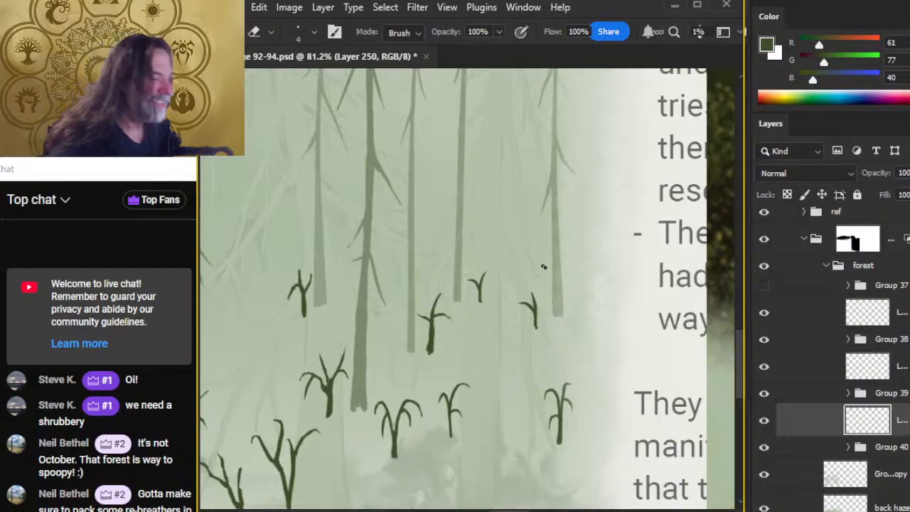
{"action": "key", "text": "b"}
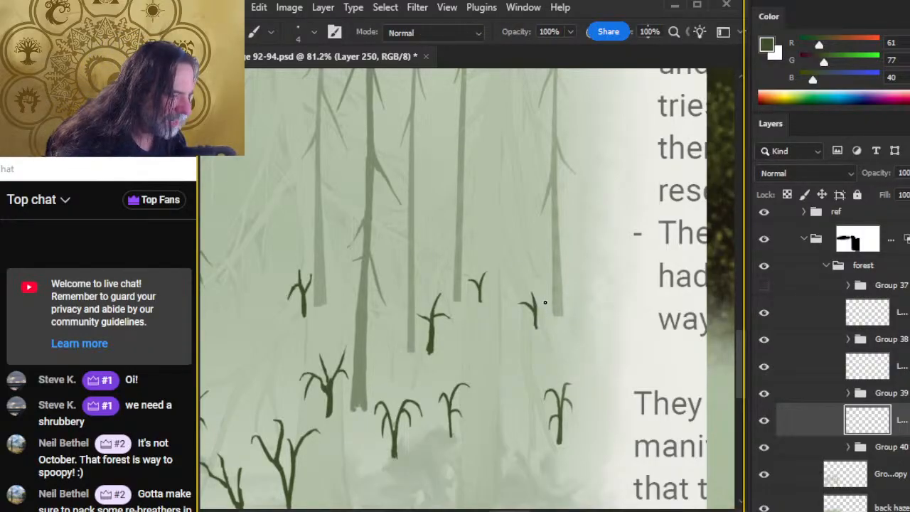
{"action": "key", "text": "e"}
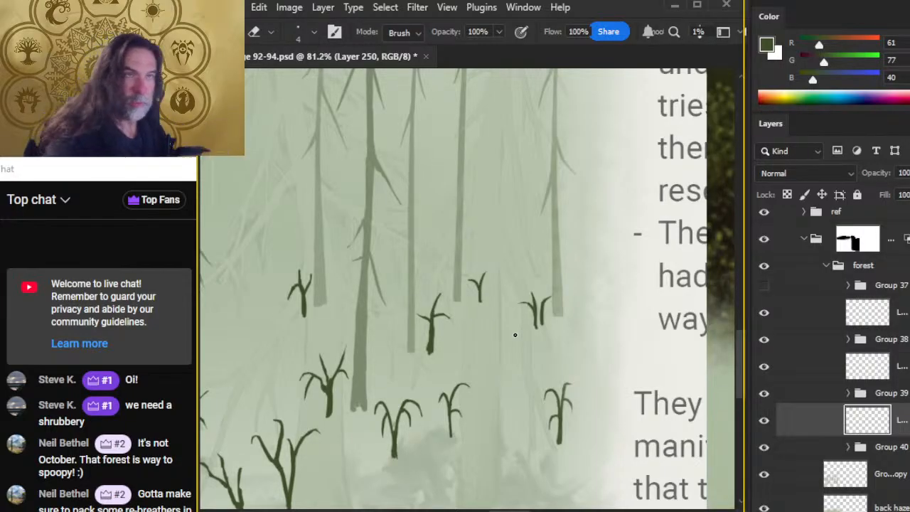
Review the saplings across the forest, show Group 37's foreground trees, and check Layer 250 against them by toggling its visibility
{"action": "key", "text": "z"}
{"action": "left_click_drag", "start_coordinate": [529, 315], "coordinate": [469, 395]}
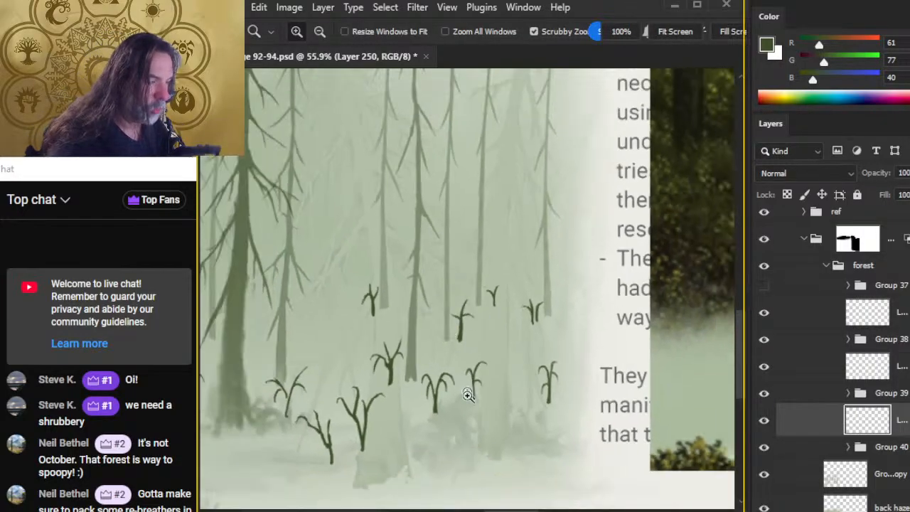
{"action": "left_click_drag", "start_coordinate": [424, 344], "coordinate": [480, 282]}
{"action": "left_click_drag", "start_coordinate": [574, 378], "coordinate": [413, 379]}
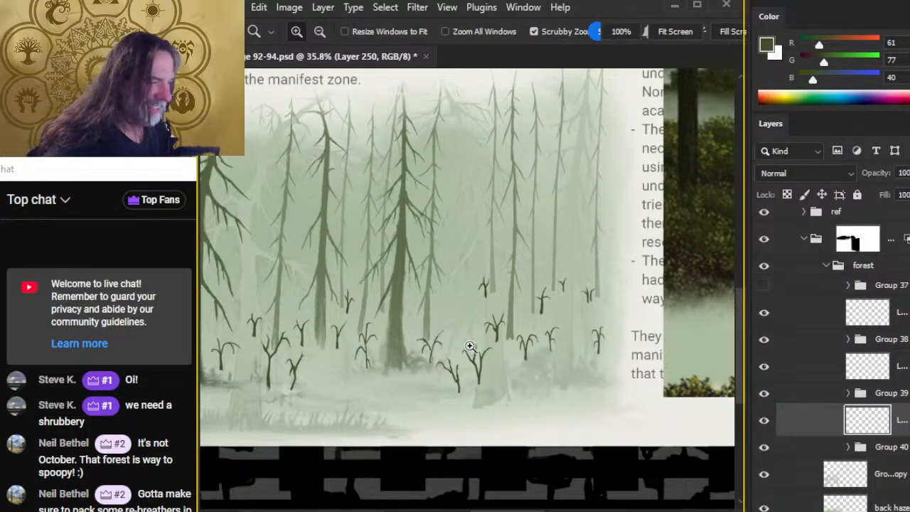
{"action": "left_click_drag", "start_coordinate": [324, 293], "coordinate": [470, 315]}
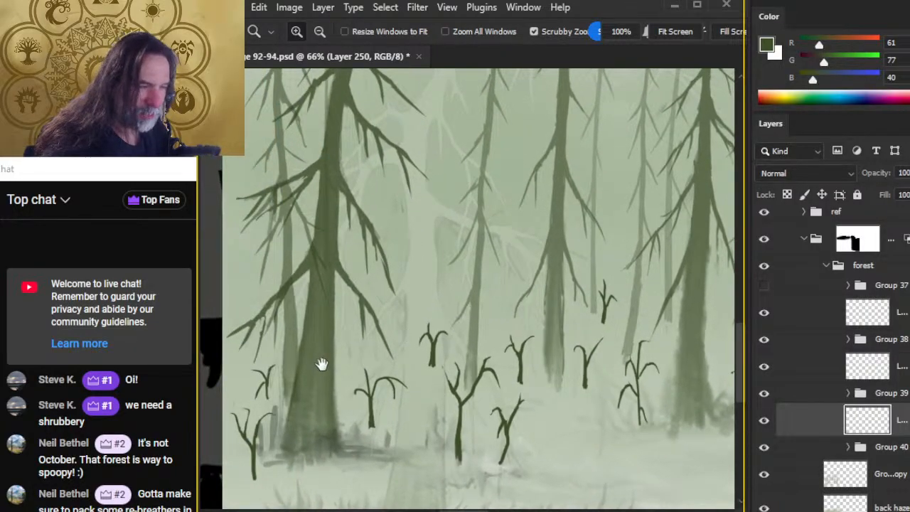
{"action": "left_click_drag", "start_coordinate": [463, 398], "coordinate": [493, 319]}
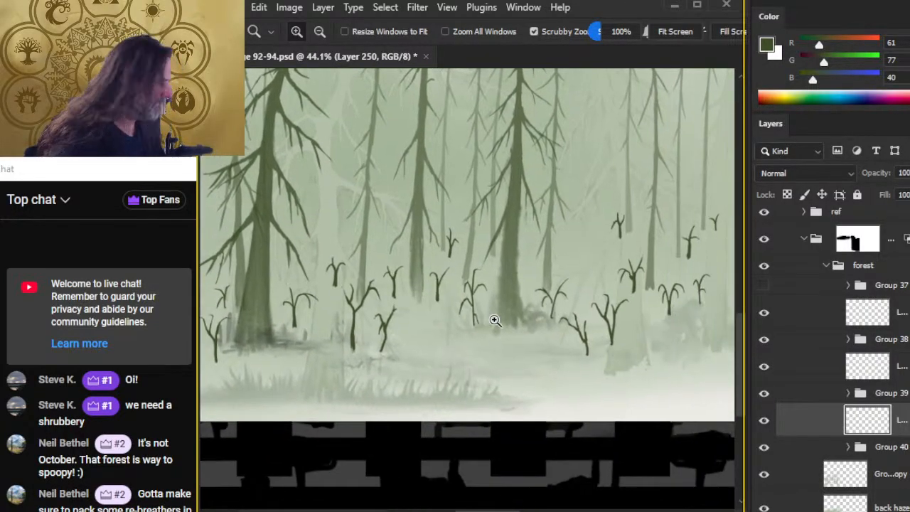
{"action": "left_click", "coordinate": [763, 285]}
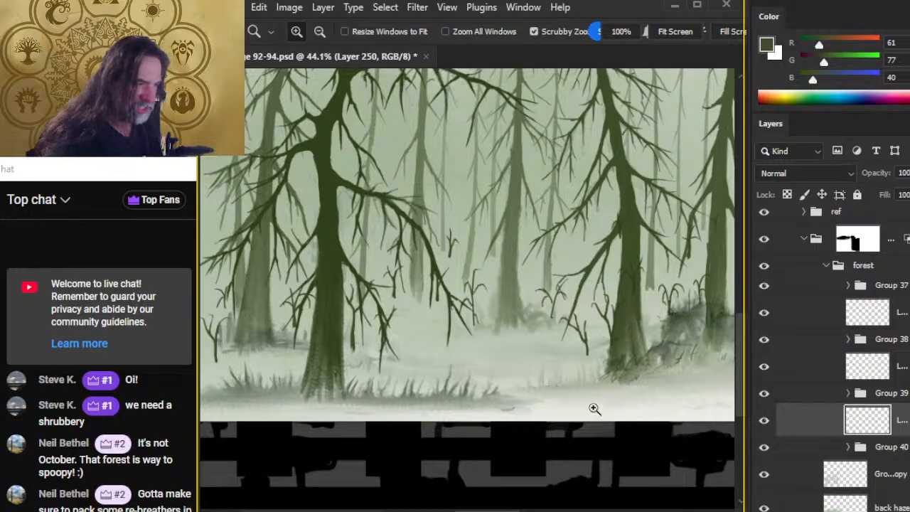
{"action": "left_click_drag", "start_coordinate": [593, 409], "coordinate": [508, 294]}
{"action": "left_click_drag", "start_coordinate": [391, 214], "coordinate": [415, 217]}
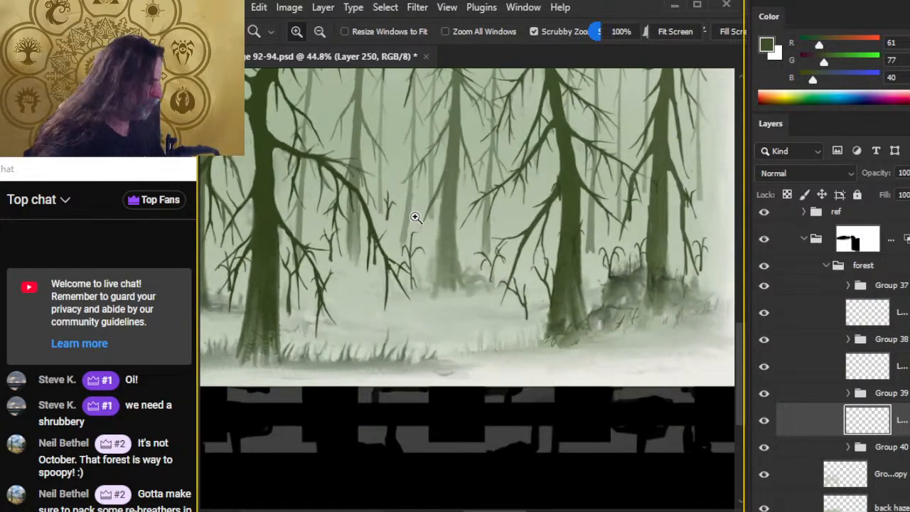
{"action": "left_click", "coordinate": [765, 420]}
{"action": "left_click", "coordinate": [765, 420]}
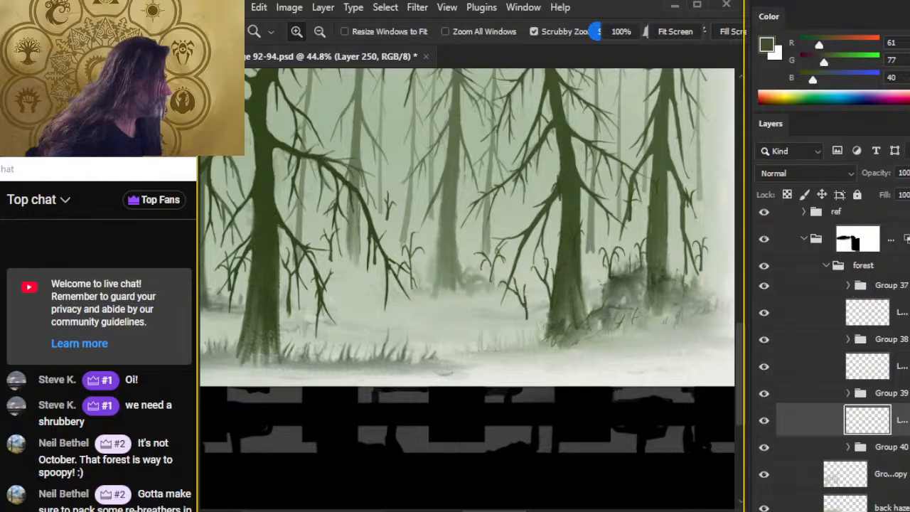
Lower the opacity of the sapling layers, setting Layer 250 to 40% and Layer 249 to 51%
{"action": "left_click_drag", "start_coordinate": [907, 190], "coordinate": [884, 194]}
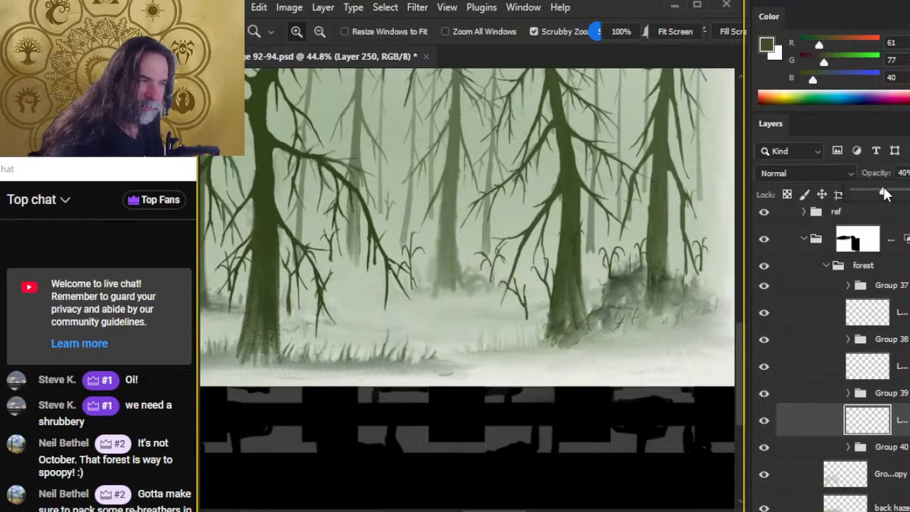
{"action": "left_click", "coordinate": [786, 368]}
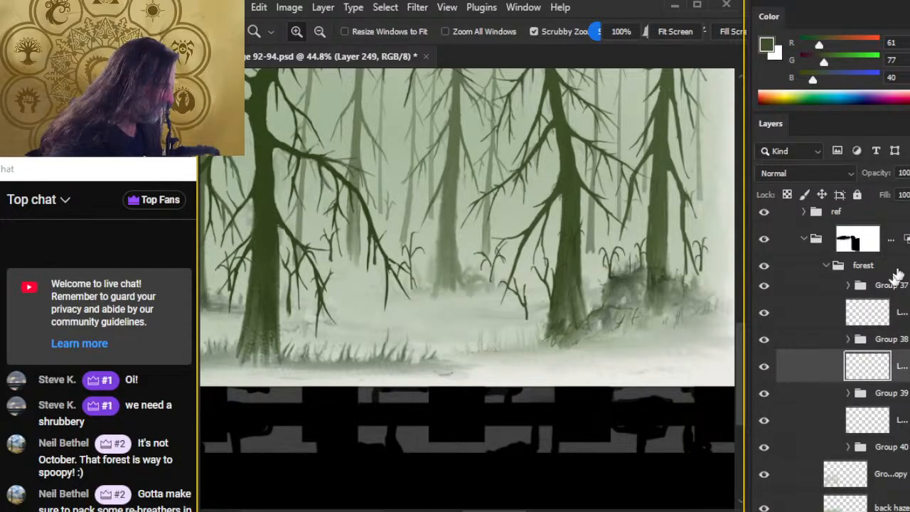
{"action": "left_click", "coordinate": [907, 173]}
{"action": "left_click_drag", "start_coordinate": [909, 193], "coordinate": [891, 192]}
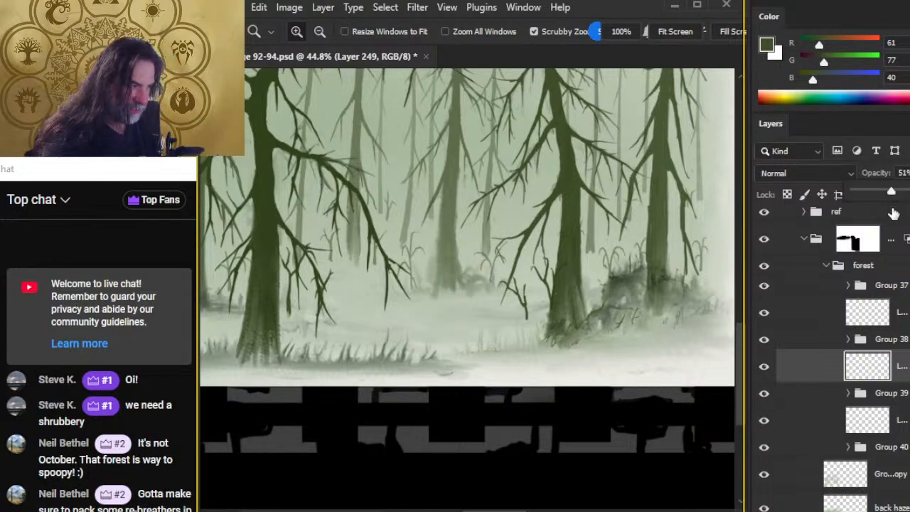
Set the opacity of sapling Layer 248 to 61% and fine-tune Layer 250 to 38%
{"action": "left_click", "coordinate": [813, 321]}
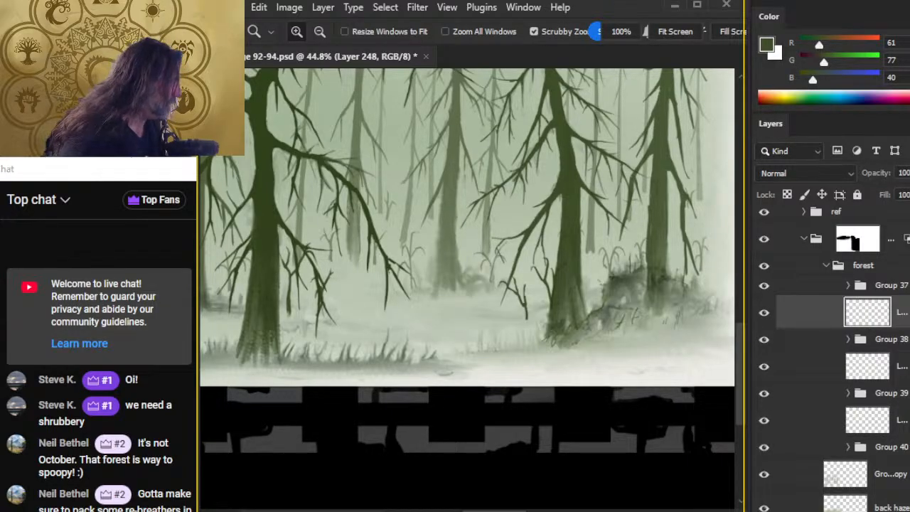
{"action": "left_click_drag", "start_coordinate": [909, 192], "coordinate": [900, 195]}
{"action": "left_click_drag", "start_coordinate": [632, 355], "coordinate": [591, 376]}
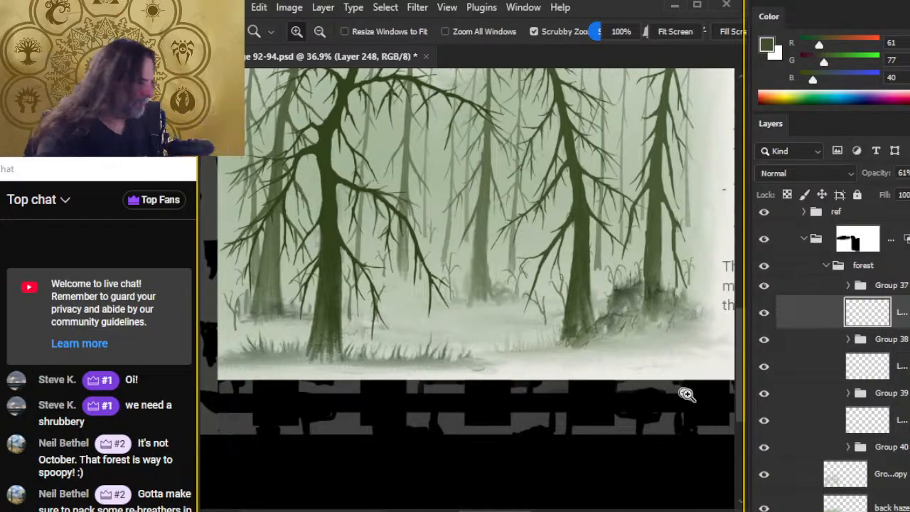
{"action": "left_click", "coordinate": [811, 419]}
{"action": "left_click", "coordinate": [905, 173]}
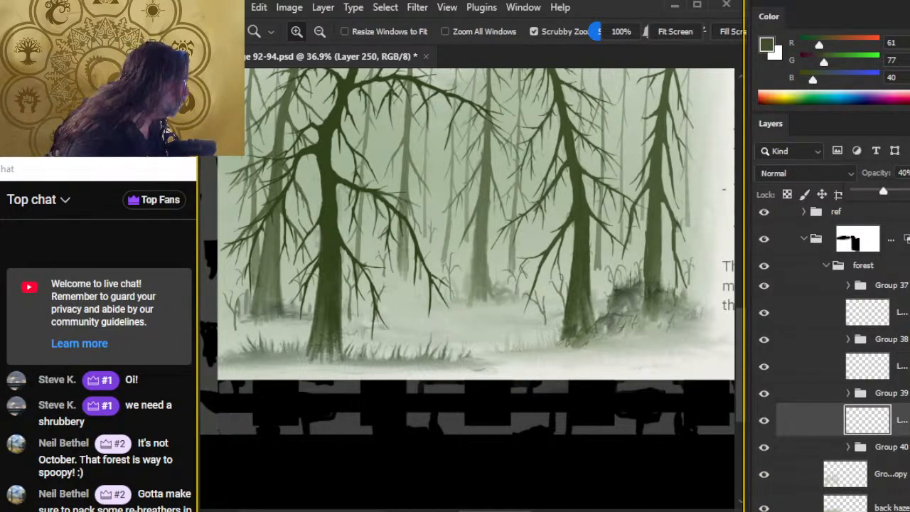
{"action": "left_click_drag", "start_coordinate": [889, 193], "coordinate": [881, 199]}
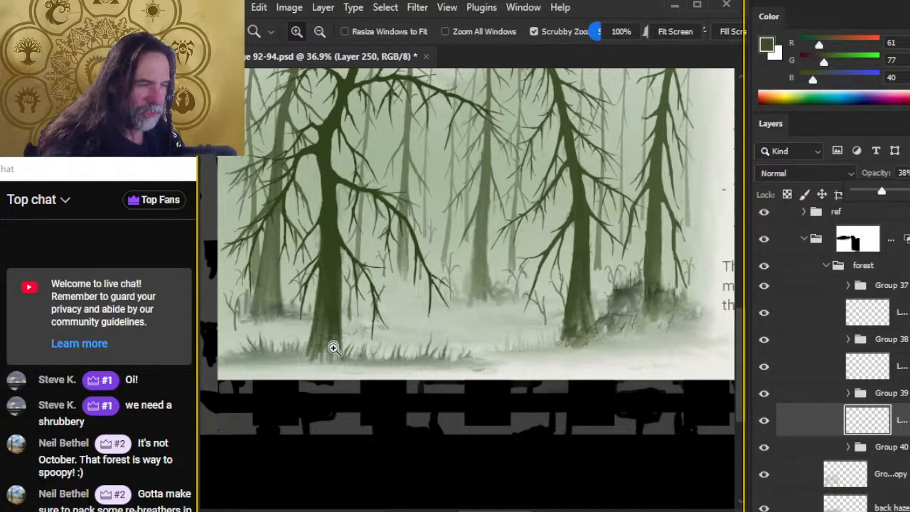
Circle the lower trunks of near and distant trees with temporary Lasso selections to compare how they fade into the mist
{"action": "key", "text": "l"}
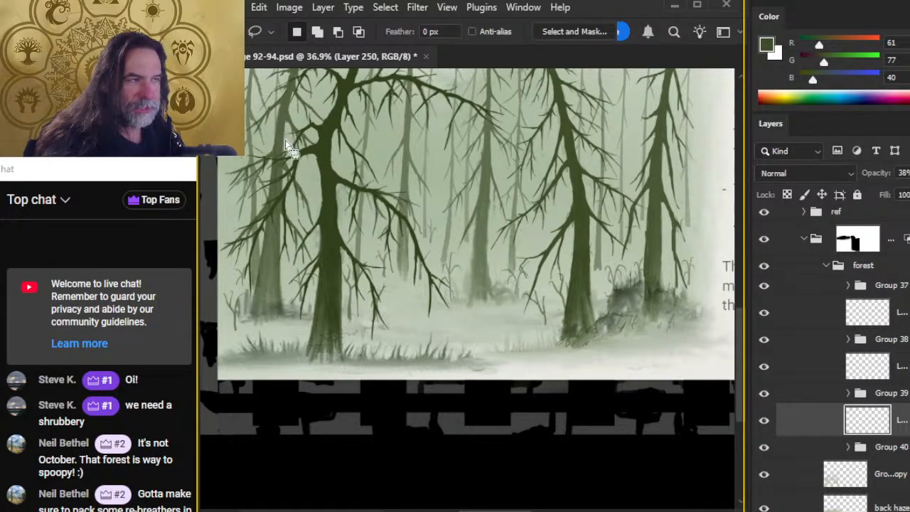
{"action": "mouse_move", "coordinate": [578, 182]}
{"action": "left_mouse_down"}
{"action": "mouse_move", "coordinate": [562, 192]}
{"action": "mouse_move", "coordinate": [574, 184]}
{"action": "left_mouse_up"}
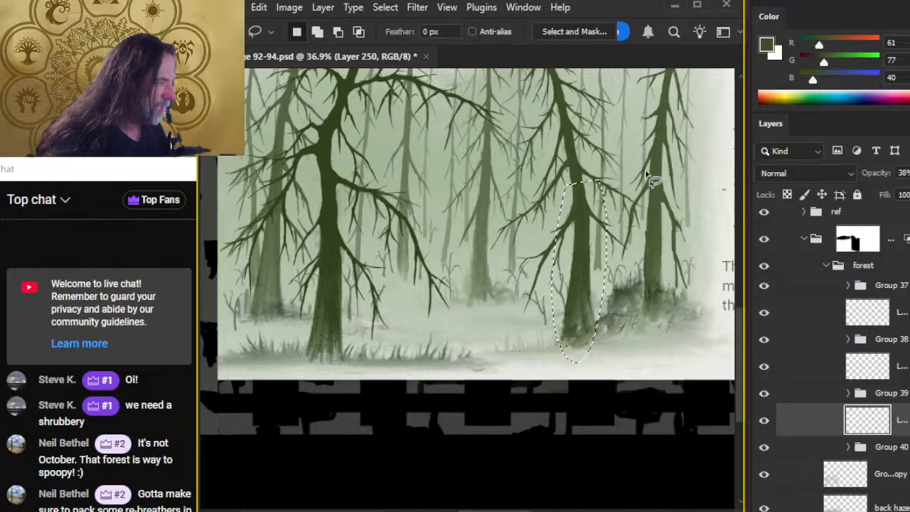
{"action": "mouse_move", "coordinate": [471, 163]}
{"action": "left_mouse_down"}
{"action": "mouse_move", "coordinate": [475, 197]}
{"action": "mouse_move", "coordinate": [498, 165]}
{"action": "mouse_move", "coordinate": [479, 158]}
{"action": "left_mouse_up"}
{"action": "mouse_move", "coordinate": [399, 162]}
{"action": "left_mouse_down"}
{"action": "mouse_move", "coordinate": [385, 240]}
{"action": "mouse_move", "coordinate": [405, 158]}
{"action": "left_mouse_up"}
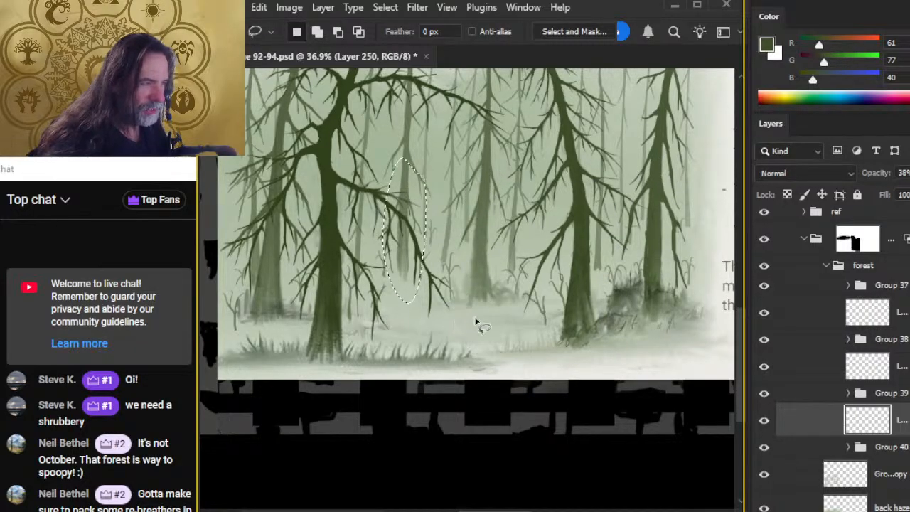
{"action": "mouse_move", "coordinate": [315, 222]}
{"action": "left_mouse_down"}
{"action": "mouse_move", "coordinate": [352, 380]}
{"action": "mouse_move", "coordinate": [359, 269]}
{"action": "mouse_move", "coordinate": [338, 232]}
{"action": "left_mouse_up"}
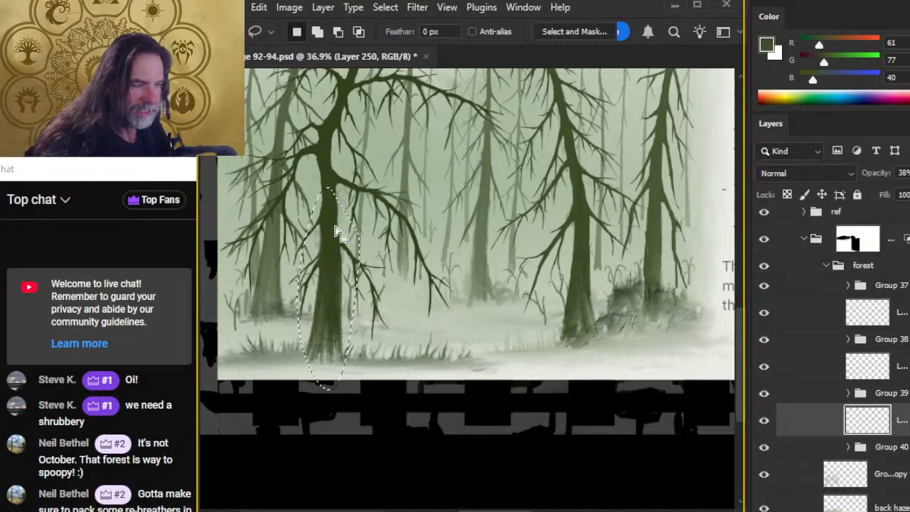
{"action": "mouse_move", "coordinate": [566, 237]}
{"action": "left_mouse_down"}
{"action": "mouse_move", "coordinate": [570, 366]}
{"action": "mouse_move", "coordinate": [638, 332]}
{"action": "left_mouse_up"}
{"action": "mouse_move", "coordinate": [277, 246]}
{"action": "left_mouse_down"}
{"action": "mouse_move", "coordinate": [246, 299]}
{"action": "mouse_move", "coordinate": [281, 249]}
{"action": "left_mouse_up"}
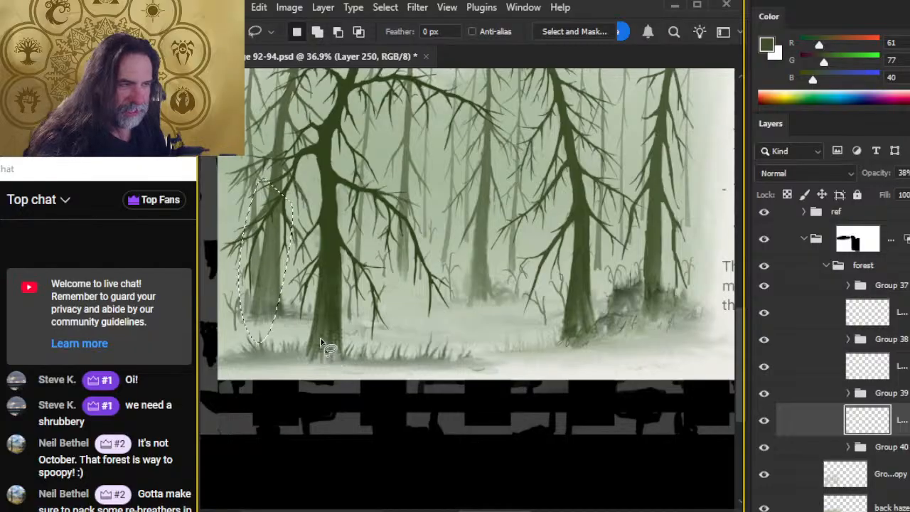
{"action": "left_click_drag", "start_coordinate": [475, 198], "coordinate": [490, 200]}
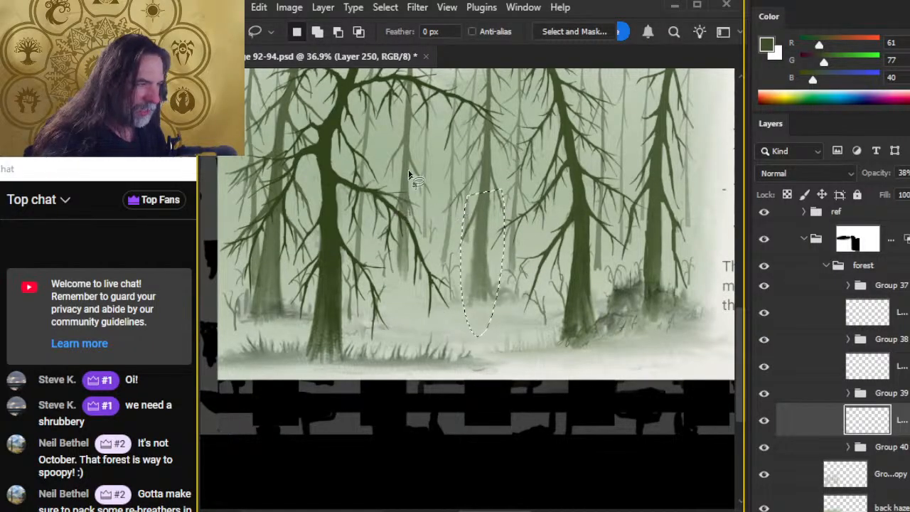
{"action": "mouse_move", "coordinate": [410, 175]}
{"action": "left_mouse_down"}
{"action": "mouse_move", "coordinate": [407, 323]}
{"action": "mouse_move", "coordinate": [426, 281]}
{"action": "mouse_move", "coordinate": [404, 167]}
{"action": "left_mouse_up"}
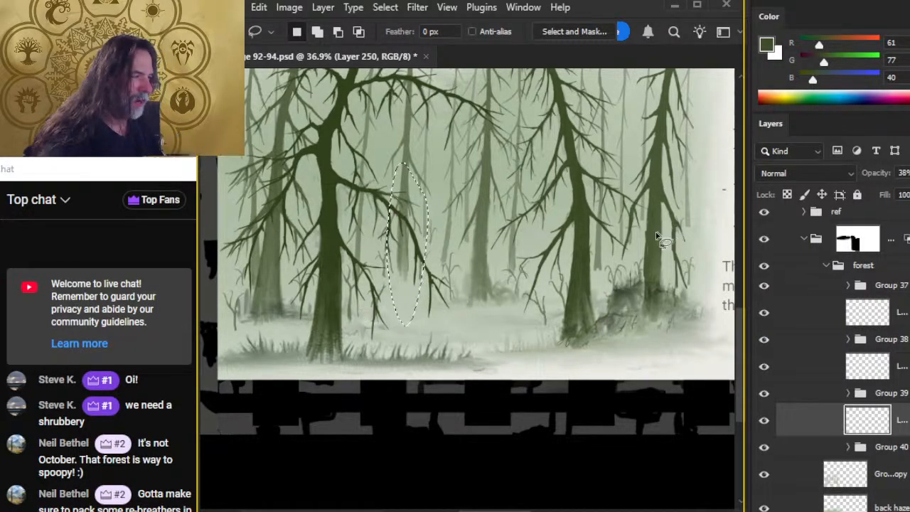
{"action": "left_click", "coordinate": [609, 223]}
{"action": "left_click_drag", "start_coordinate": [515, 182], "coordinate": [529, 180]}
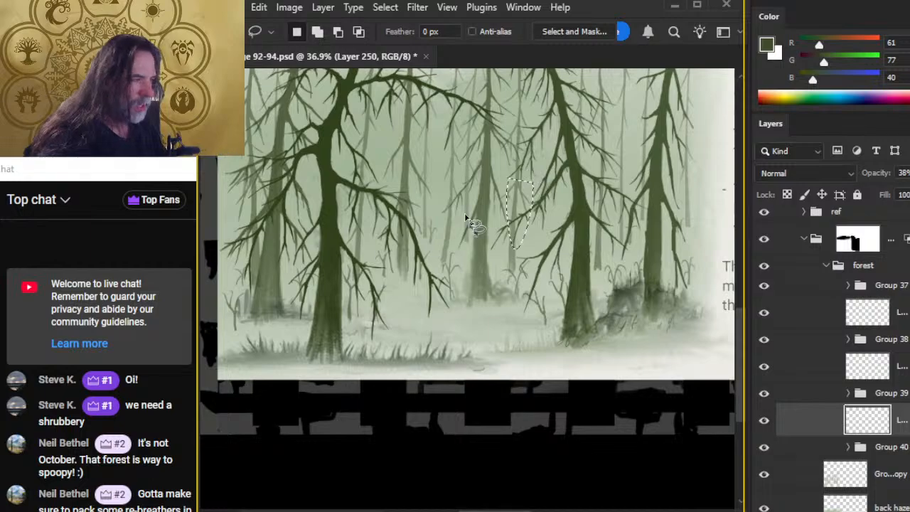
Examine the thin distant trunks and the faded saplings around them at close range, outlining trunk bases with temporary Lasso selections
{"action": "key", "text": "z"}
{"action": "left_click", "coordinate": [450, 217]}
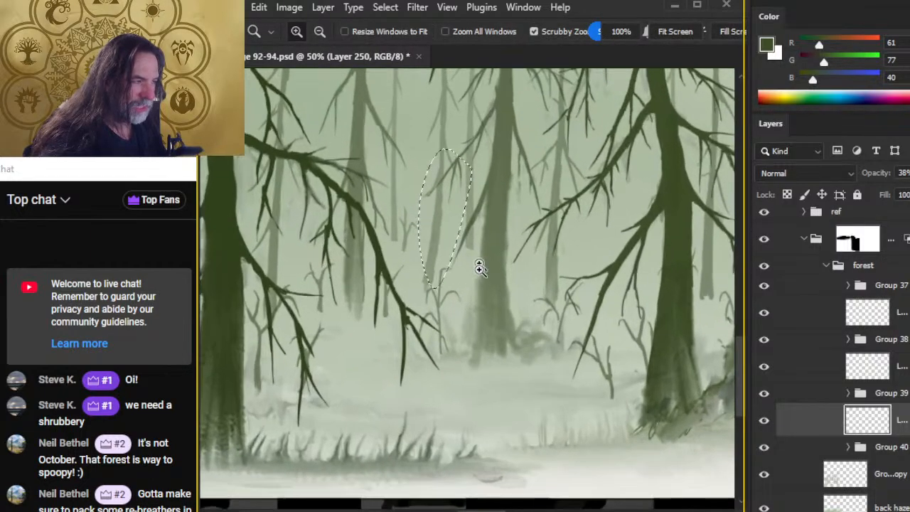
{"action": "left_click", "coordinate": [479, 267]}
{"action": "key", "text": "l"}
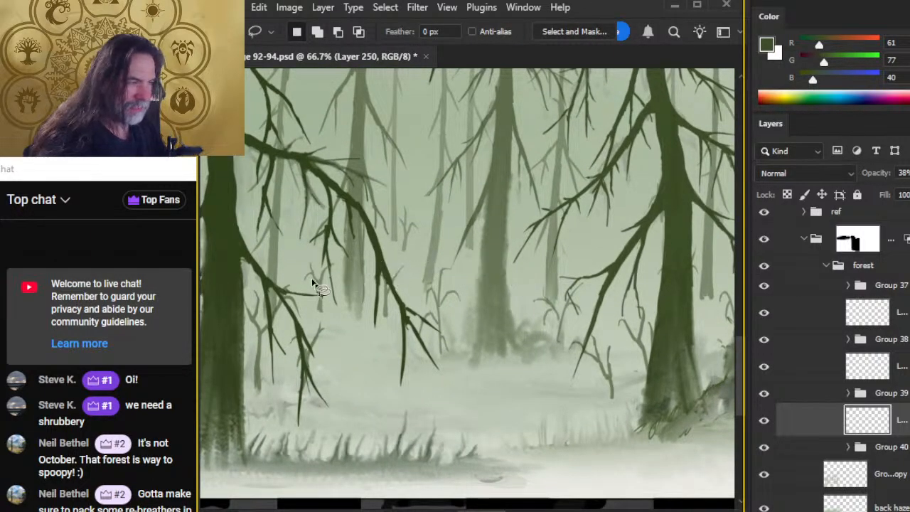
{"action": "key", "text": "z"}
{"action": "key", "text": "ctrl+0"}
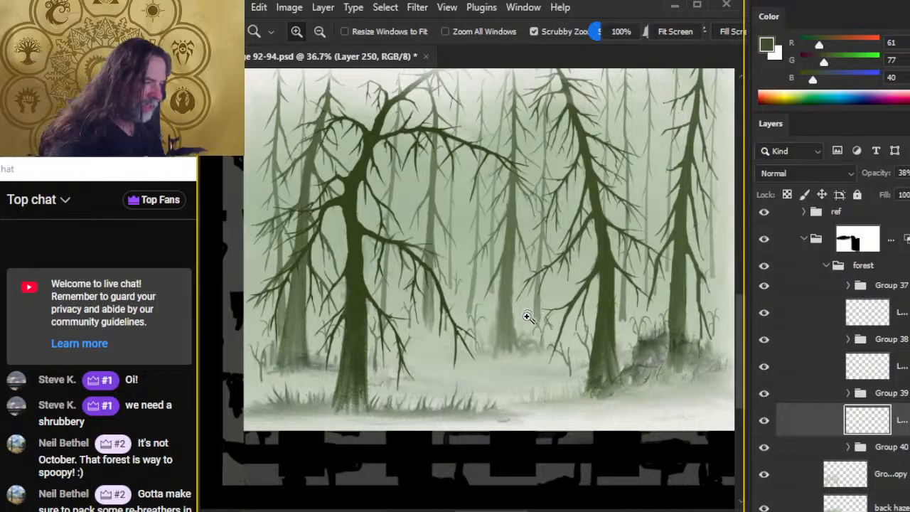
{"action": "left_click_drag", "start_coordinate": [550, 314], "coordinate": [719, 286]}
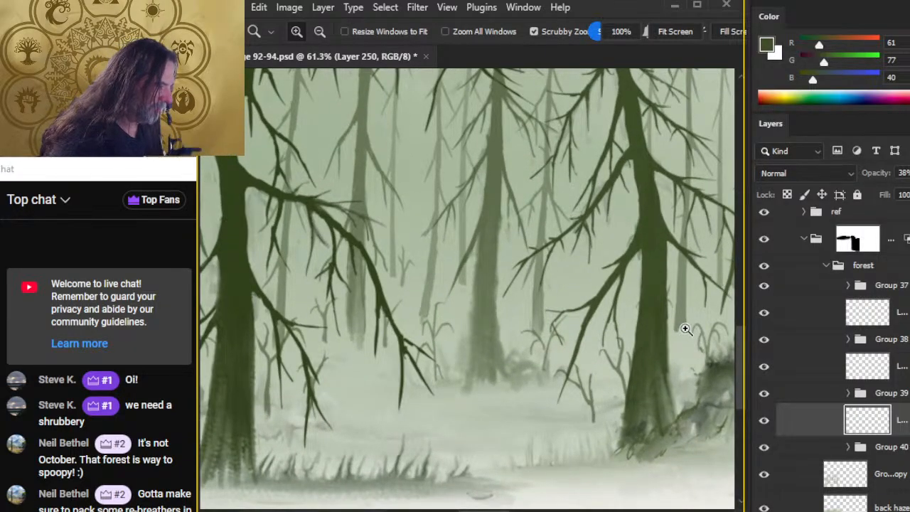
{"action": "left_click_drag", "start_coordinate": [689, 331], "coordinate": [484, 337]}
{"action": "left_click_drag", "start_coordinate": [545, 334], "coordinate": [661, 327]}
{"action": "key", "text": "l"}
{"action": "mouse_move", "coordinate": [536, 297]}
{"action": "left_mouse_down"}
{"action": "mouse_move", "coordinate": [508, 327]}
{"action": "mouse_move", "coordinate": [544, 307]}
{"action": "left_mouse_up"}
{"action": "left_click", "coordinate": [544, 391]}
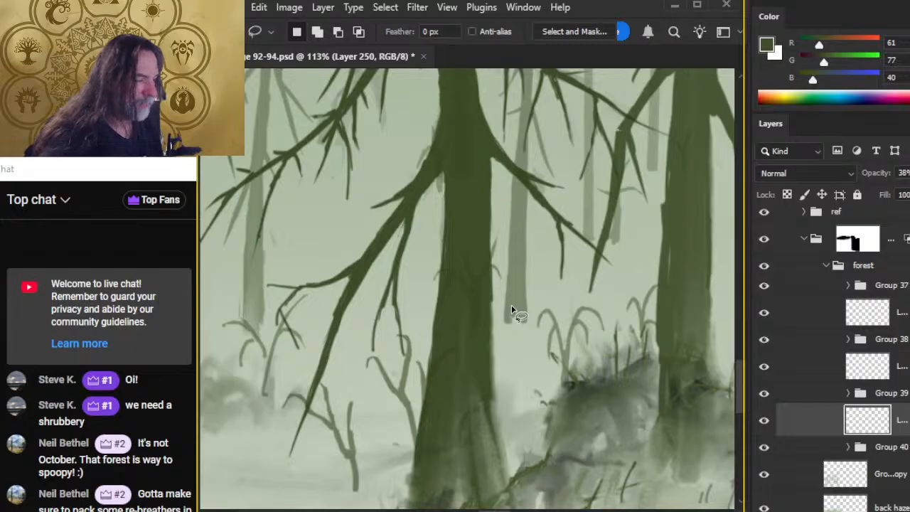
{"action": "key", "text": "z"}
{"action": "left_click_drag", "start_coordinate": [530, 398], "coordinate": [512, 403]}
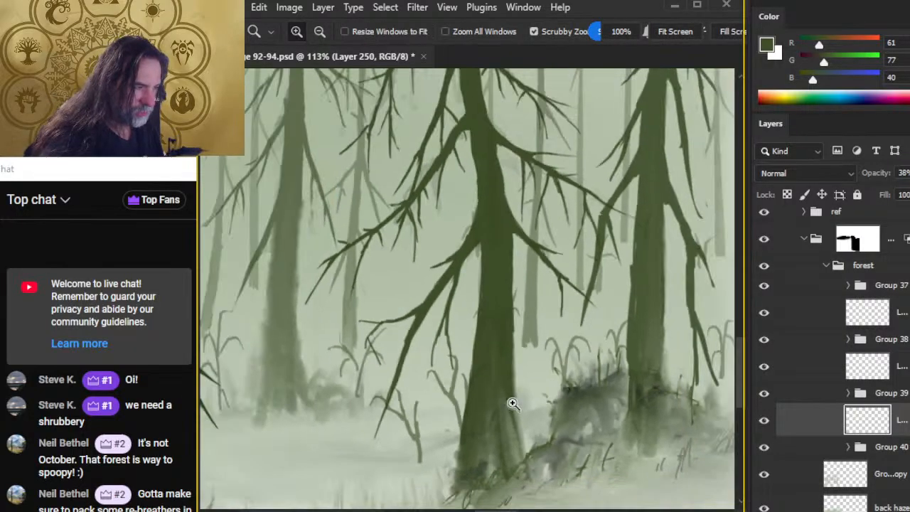
Check Layer 249, Group 38, Layer 248 and the Group 1 copy haze by toggling the visibility of each
{"action": "left_click", "coordinate": [765, 366]}
{"action": "left_click", "coordinate": [764, 366]}
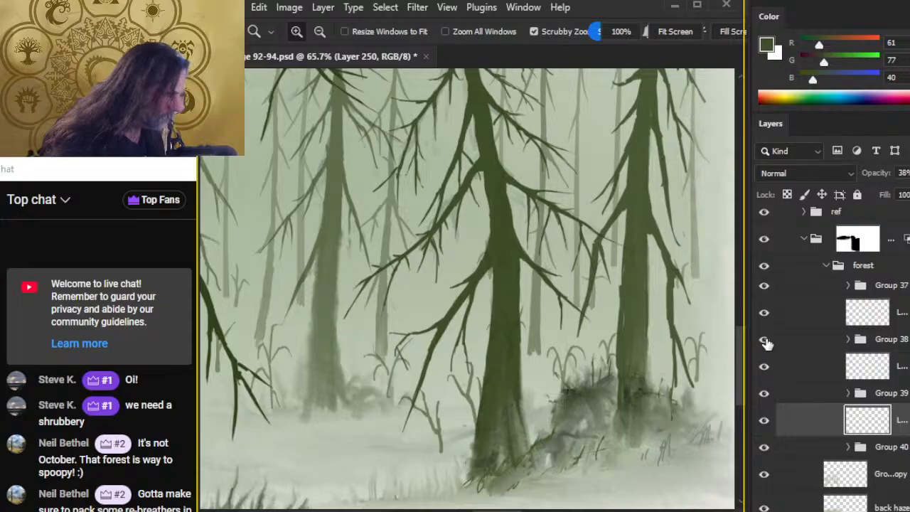
{"action": "left_click", "coordinate": [765, 340]}
{"action": "left_click", "coordinate": [765, 340]}
{"action": "left_click", "coordinate": [765, 312]}
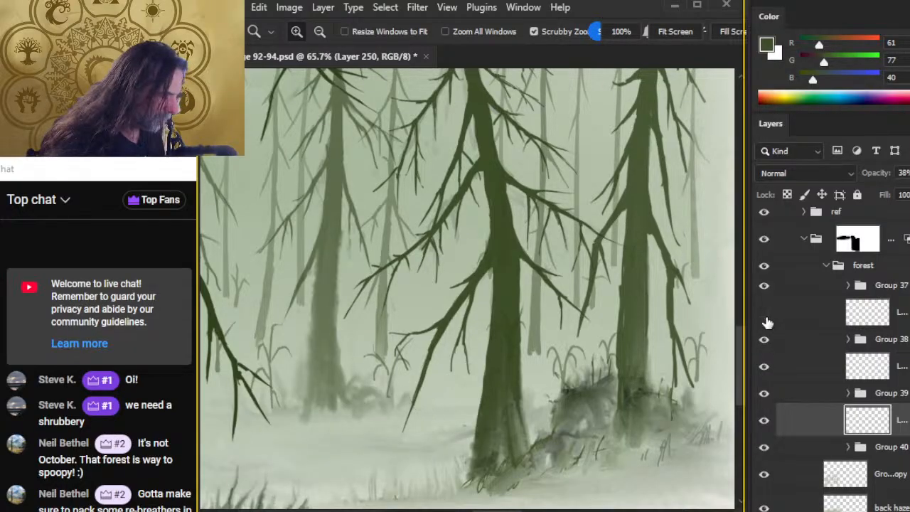
{"action": "left_click", "coordinate": [764, 313]}
{"action": "left_click", "coordinate": [765, 475]}
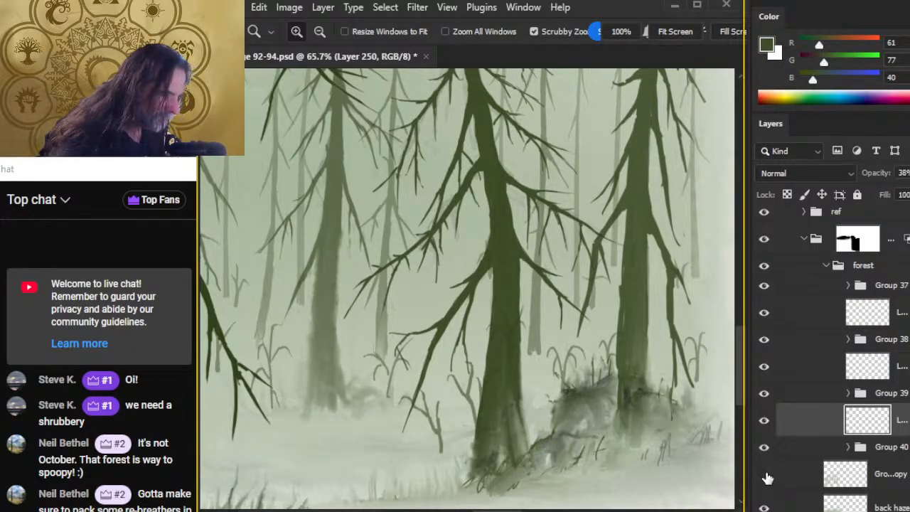
{"action": "left_click", "coordinate": [766, 475]}
{"action": "left_click", "coordinate": [764, 475]}
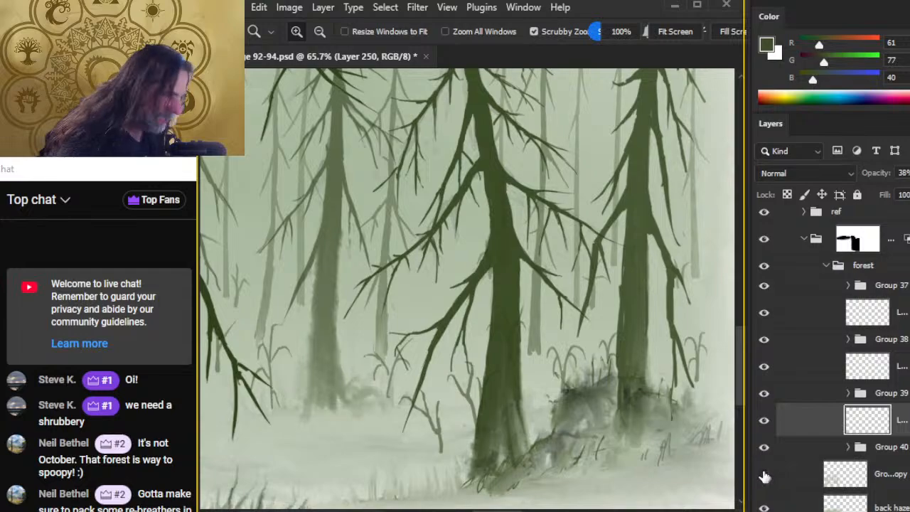
{"action": "left_click", "coordinate": [766, 474]}
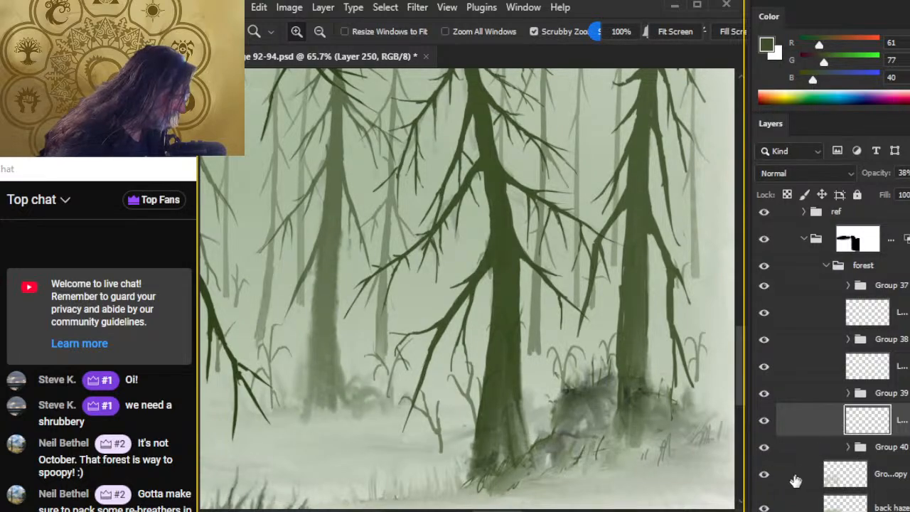
Select Group 1 copy, hide the forest group to sample the pale trunk haze colour (RGB 178, 192, 169), and show the group again
{"action": "left_click", "coordinate": [797, 477]}
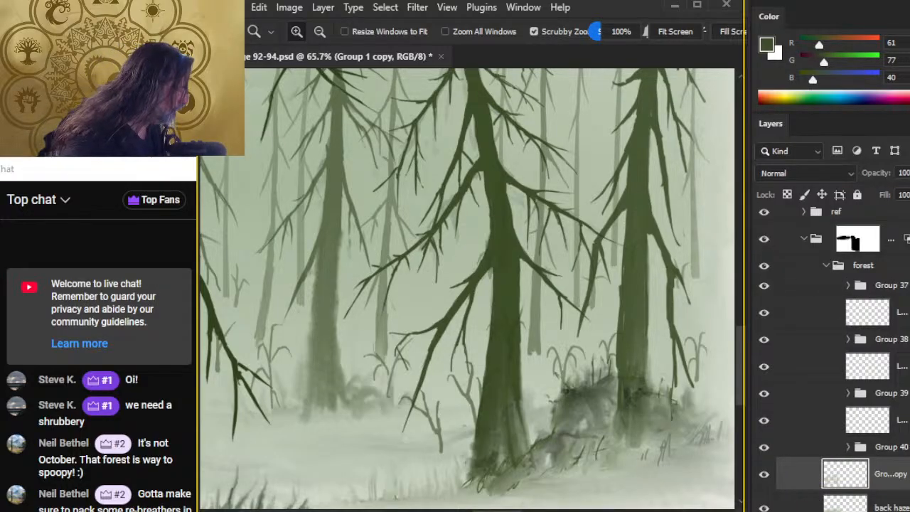
{"action": "scroll", "coordinate": [769, 252], "scroll_direction": "up", "scroll_amount": 3}
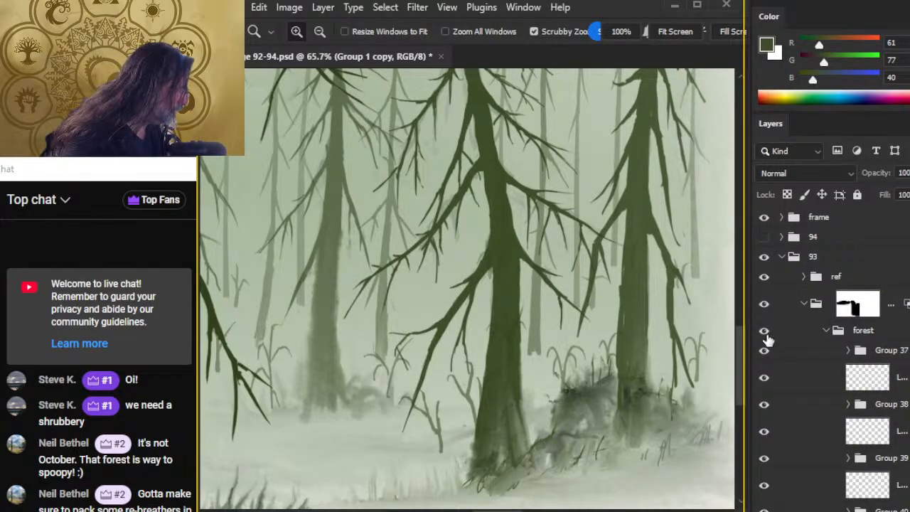
{"action": "left_click", "coordinate": [764, 332]}
{"action": "key", "text": "b"}
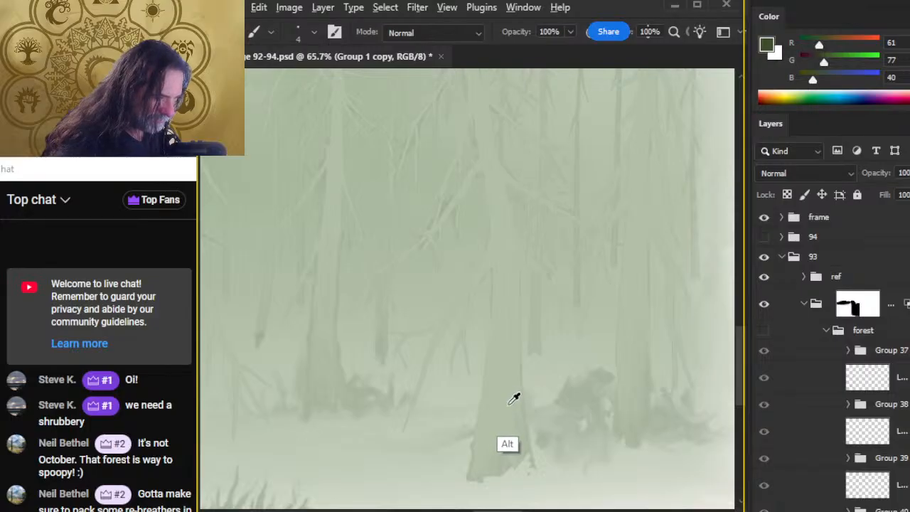
{"action": "left_click", "coordinate": [509, 403], "text": "alt"}
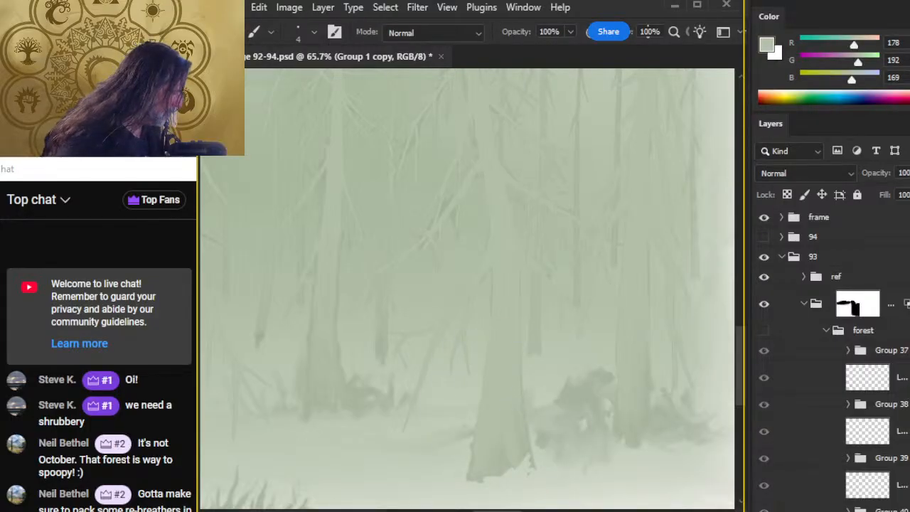
{"action": "scroll", "coordinate": [838, 325], "scroll_direction": "down", "scroll_amount": 2}
{"action": "left_click", "coordinate": [765, 293]}
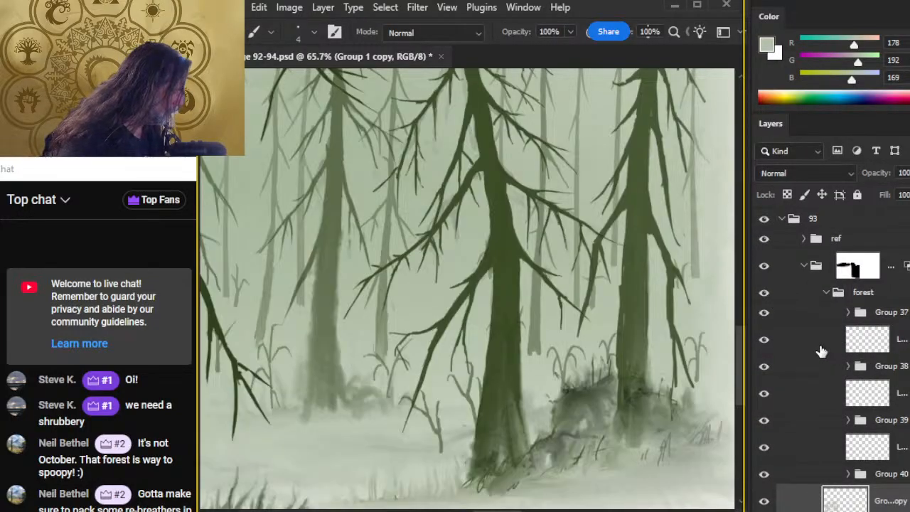
Duplicate the three sapling layers, Layers 248, 249 and 250, together within 2025 Page 92-94.psd
{"action": "left_click", "coordinate": [823, 347]}
{"action": "left_click", "coordinate": [812, 398], "text": "ctrl"}
{"action": "left_click", "coordinate": [799, 455], "text": "ctrl"}
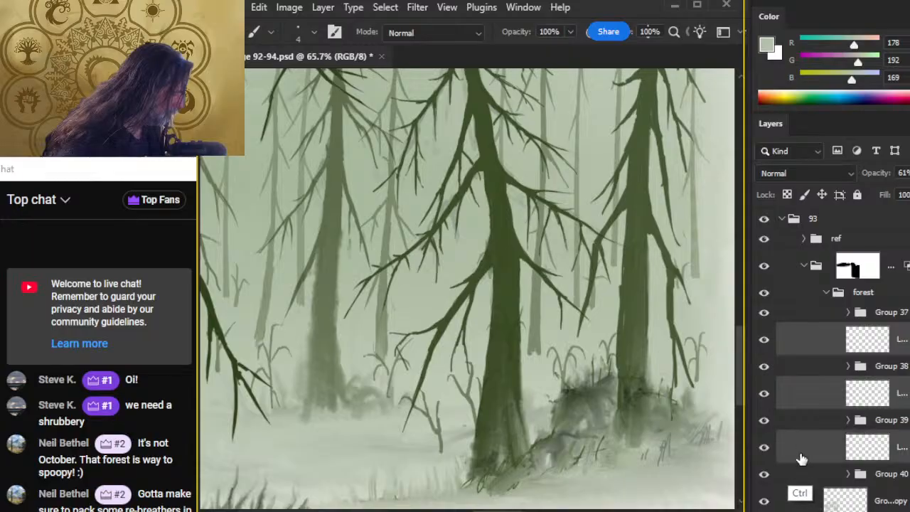
{"action": "right_click", "coordinate": [816, 346]}
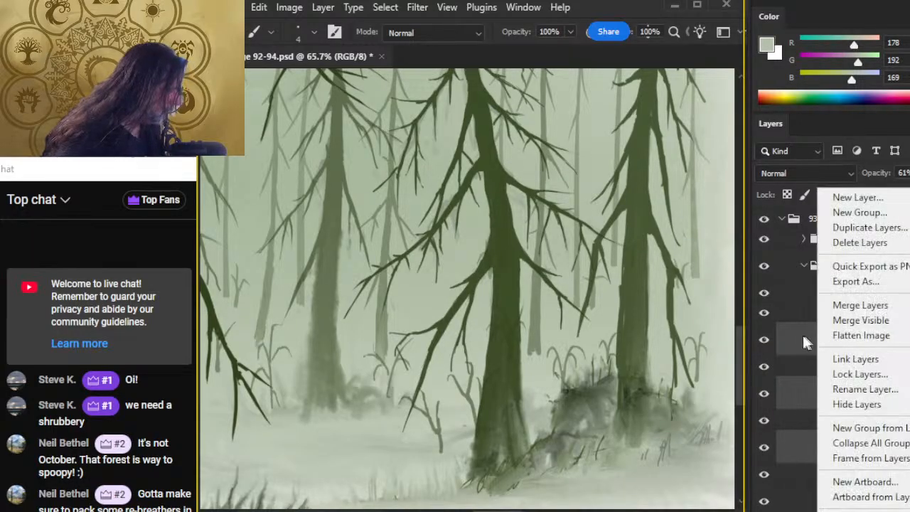
{"action": "left_click", "coordinate": [889, 227]}
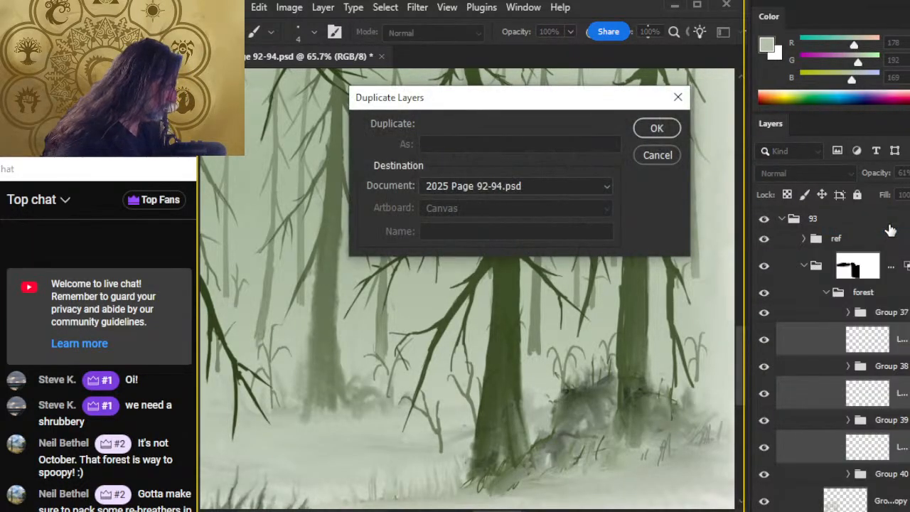
{"action": "key", "text": "Return"}
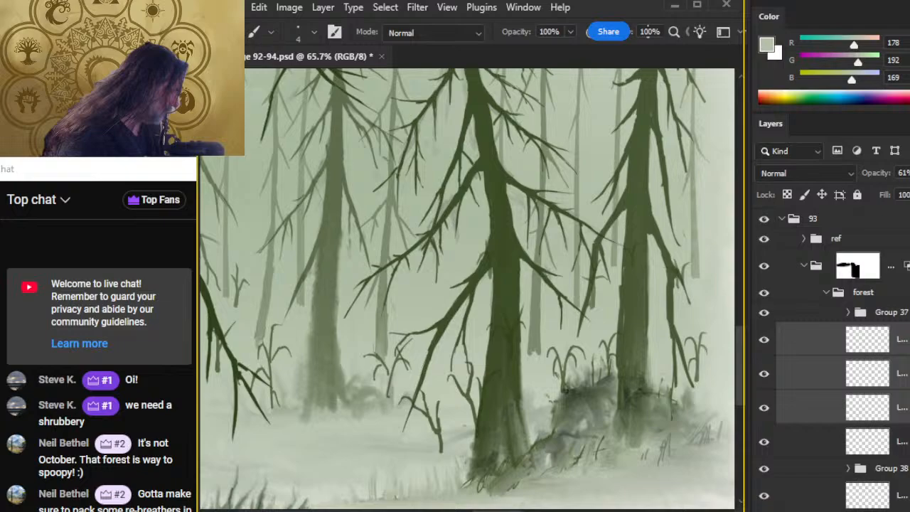
Merge the three duplicated sapling layers into one and place it directly above the Group 1 copy haze
{"action": "right_click", "coordinate": [802, 349]}
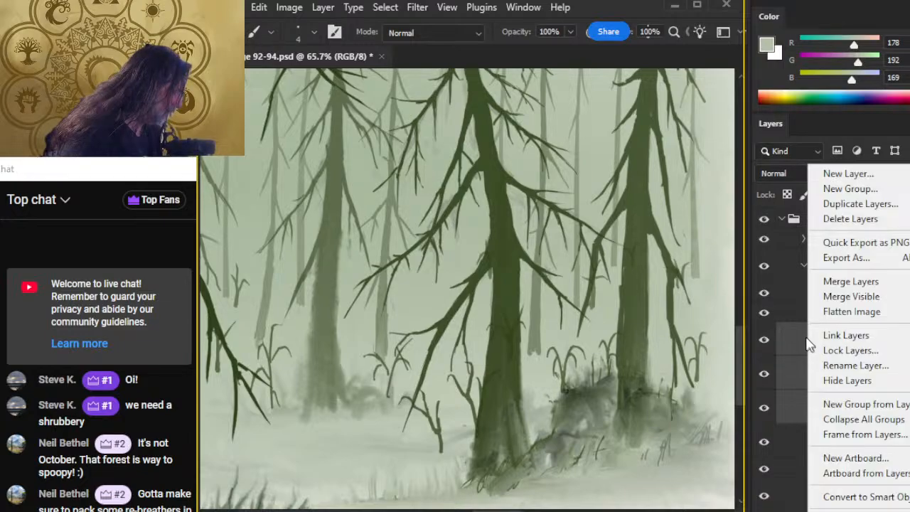
{"action": "left_click", "coordinate": [874, 282]}
{"action": "scroll", "coordinate": [824, 320], "scroll_direction": "down", "scroll_amount": 3}
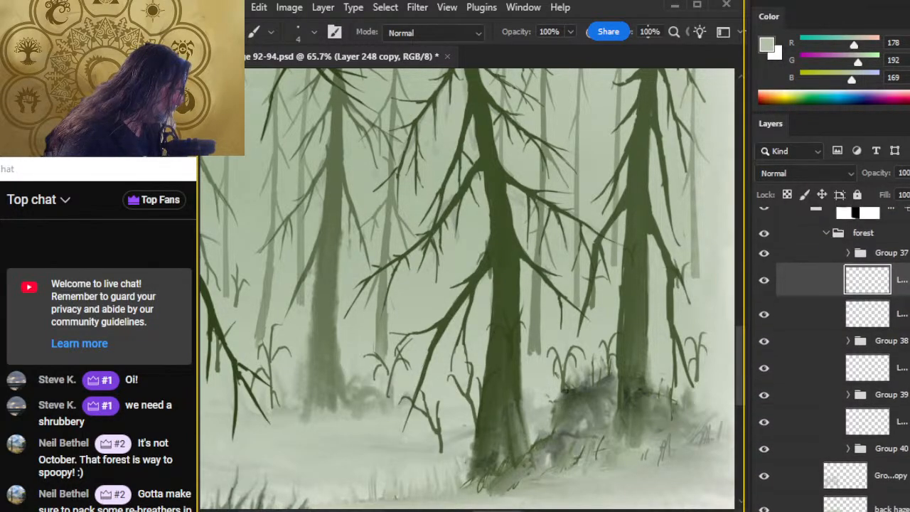
{"action": "left_click_drag", "start_coordinate": [816, 254], "coordinate": [828, 438]}
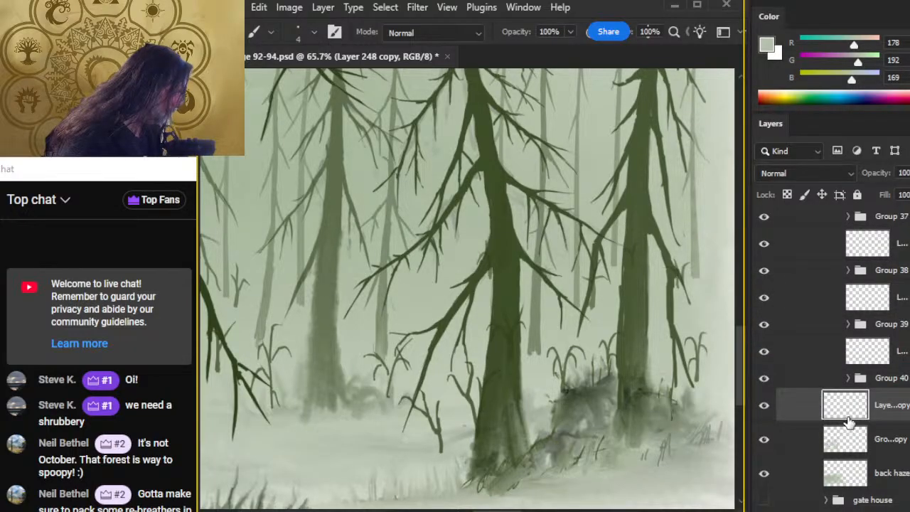
Select the outline of the merged sapling copy and hide the original sapling Layers 248, 249 and 250
{"action": "left_click", "coordinate": [846, 411], "text": "ctrl"}
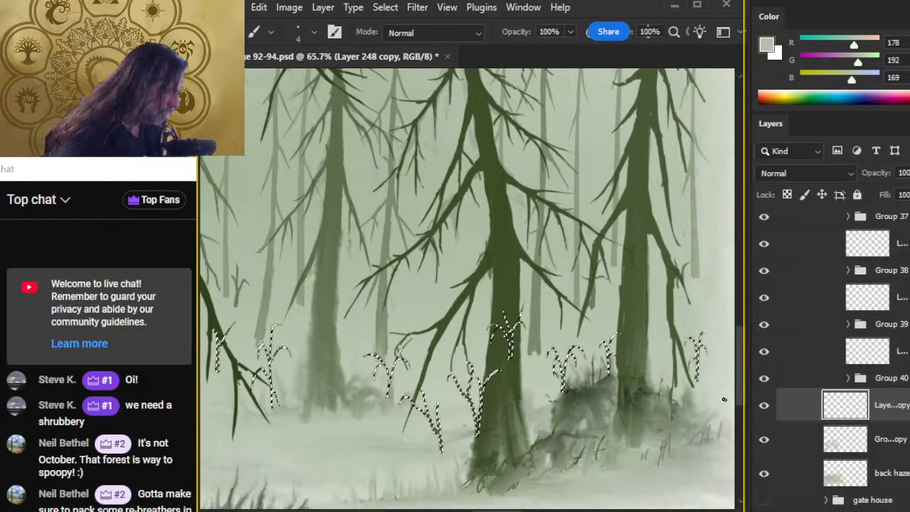
{"action": "left_click", "coordinate": [763, 351]}
{"action": "left_click", "coordinate": [766, 298]}
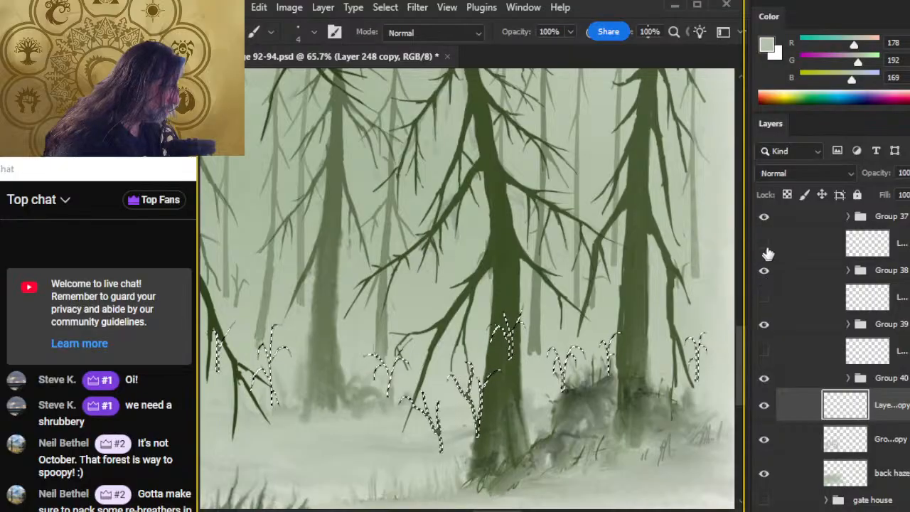
{"action": "left_click", "coordinate": [764, 244]}
Paint the selected sapling copies with the pale haze colour using a 300-size brush and clear the selection
{"action": "left_click", "coordinate": [636, 390], "text": "alt"}
{"action": "key", "text": "bracketright"}
{"action": "key", "text": "bracketright"}
{"action": "key", "text": "bracketright"}
{"action": "key", "text": "bracketright"}
{"action": "key", "text": "bracketright"}
{"action": "key", "text": "bracketright"}
{"action": "key", "text": "bracketright"}
{"action": "key", "text": "bracketright"}
{"action": "key", "text": "bracketright"}
{"action": "key", "text": "bracketright"}
{"action": "key", "text": "bracketright"}
{"action": "key", "text": "bracketright"}
{"action": "key", "text": "bracketright"}
{"action": "key", "text": "bracketright"}
{"action": "key", "text": "bracketright"}
{"action": "key", "text": "bracketright"}
{"action": "key", "text": "bracketright"}
{"action": "key", "text": "bracketright"}
{"action": "key", "text": "bracketright"}
{"action": "key", "text": "bracketright"}
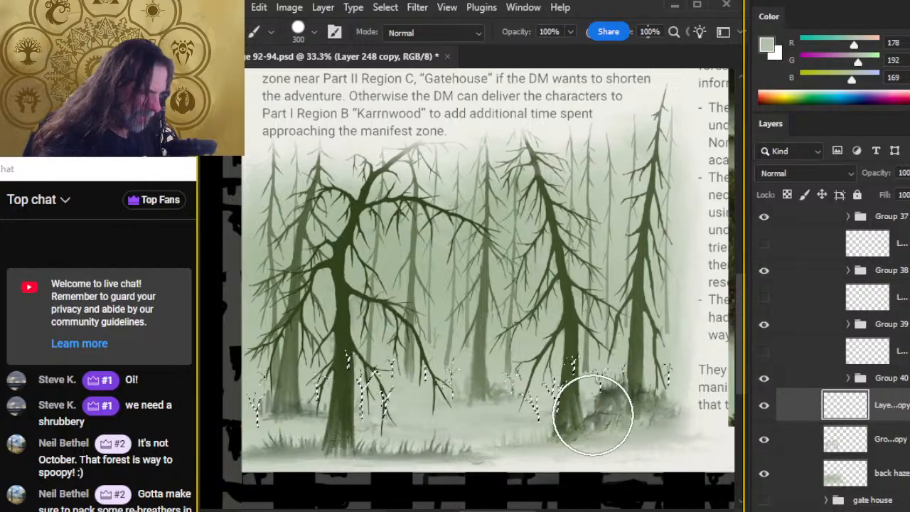
{"action": "key", "text": "l"}
{"action": "key", "text": "z"}
{"action": "left_click", "coordinate": [601, 418]}
{"action": "left_click", "coordinate": [602, 418]}
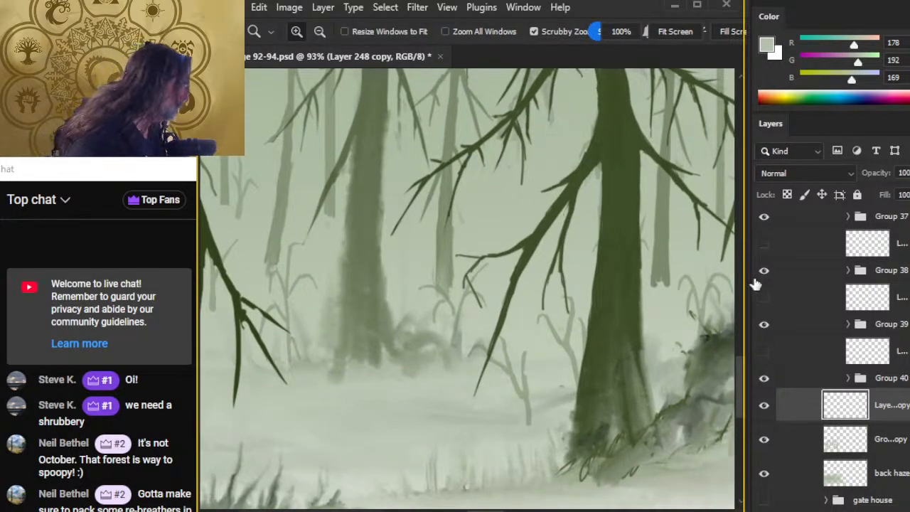
Check the Group 1 copy haze beneath the recoloured saplings and merge the sapling copy down into it
{"action": "left_click", "coordinate": [764, 442]}
{"action": "left_click", "coordinate": [765, 442]}
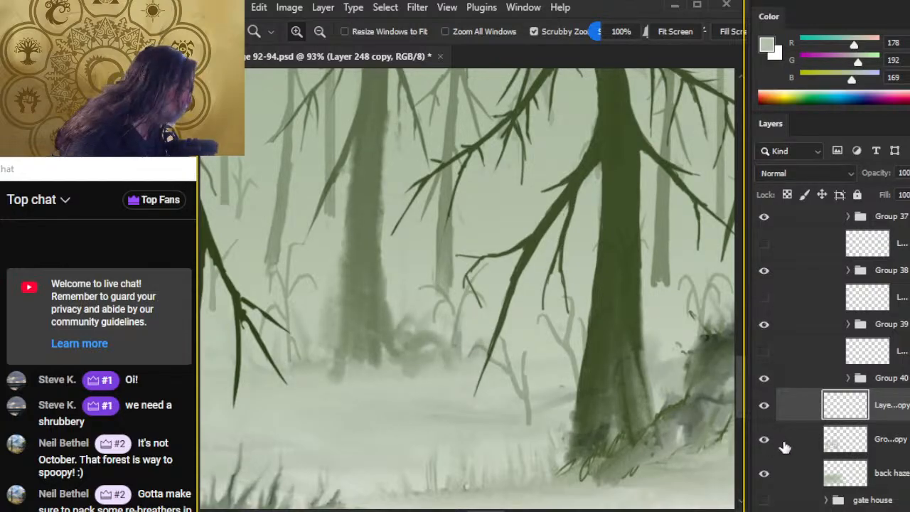
{"action": "left_click", "coordinate": [791, 437]}
{"action": "right_click", "coordinate": [791, 415]}
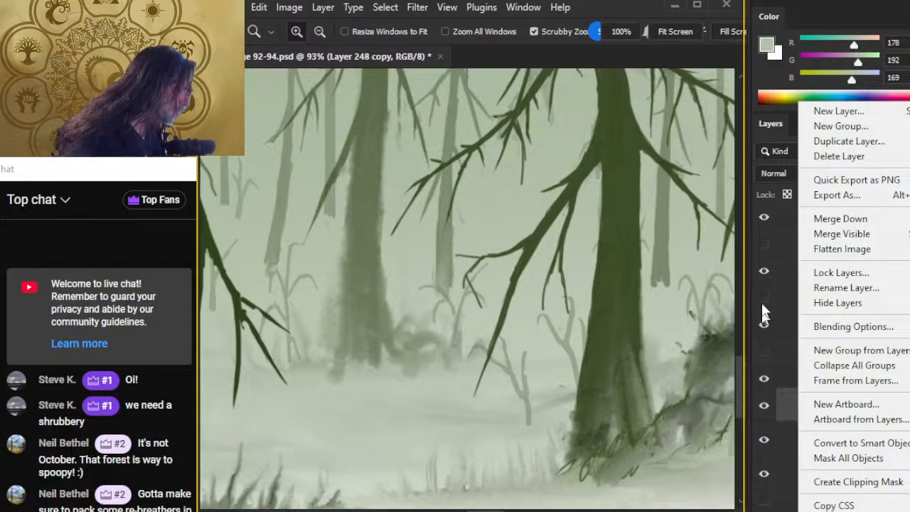
{"action": "left_click", "coordinate": [846, 222]}
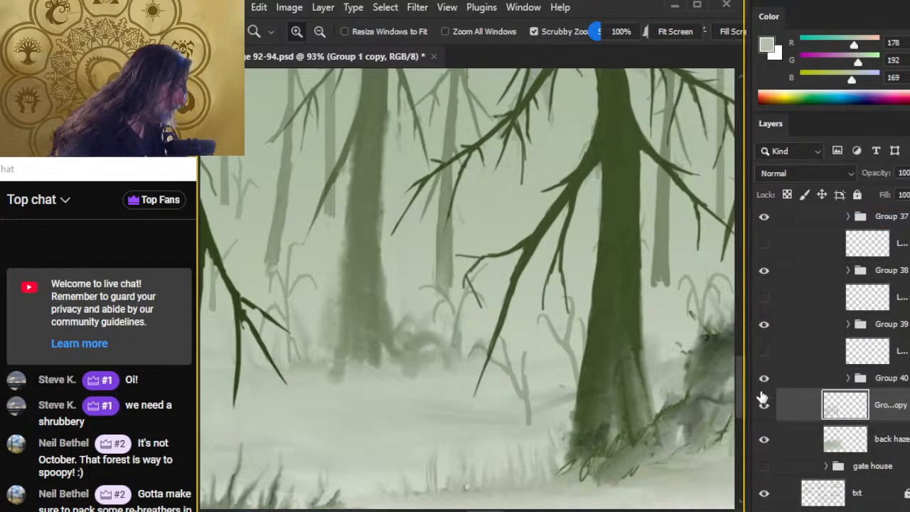
Show sapling Layers 248, 249 and 250 again and compare the forest floor with Group 1 copy off and on
{"action": "left_click", "coordinate": [759, 358]}
{"action": "left_click", "coordinate": [762, 301]}
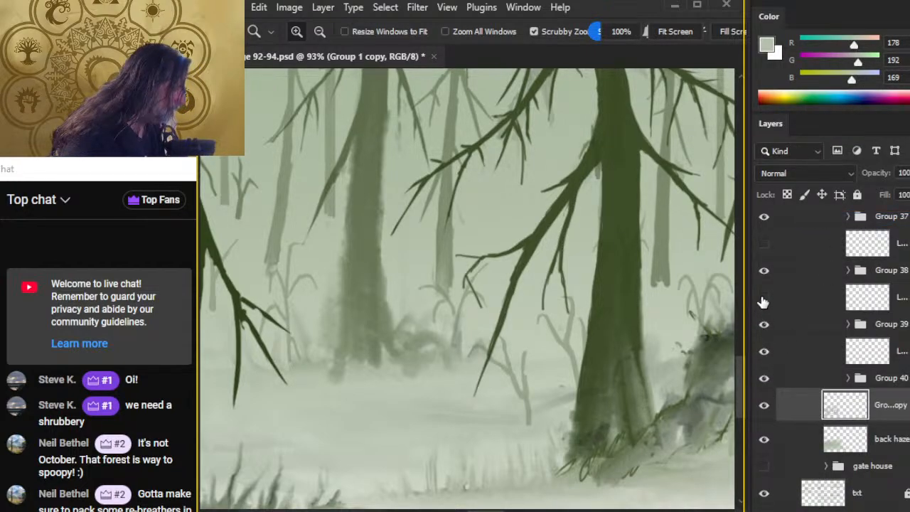
{"action": "left_click", "coordinate": [763, 249]}
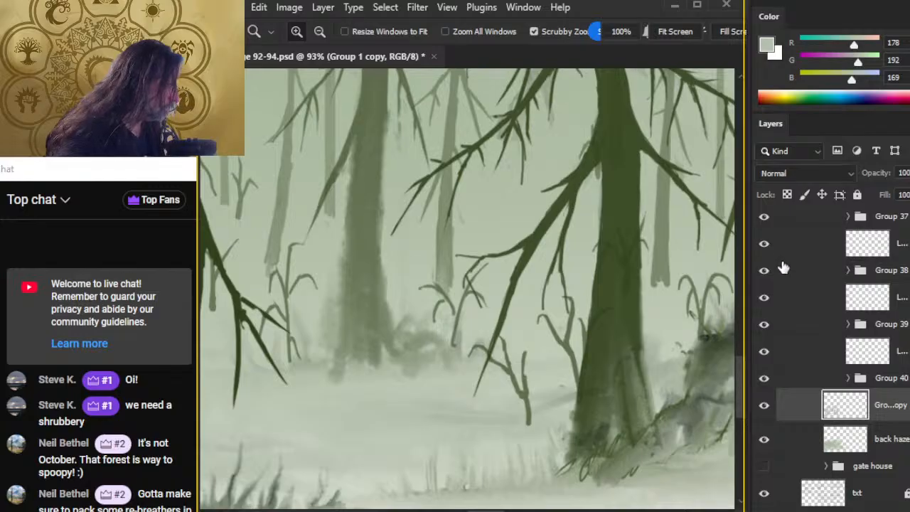
{"action": "left_click_drag", "start_coordinate": [617, 429], "coordinate": [525, 376]}
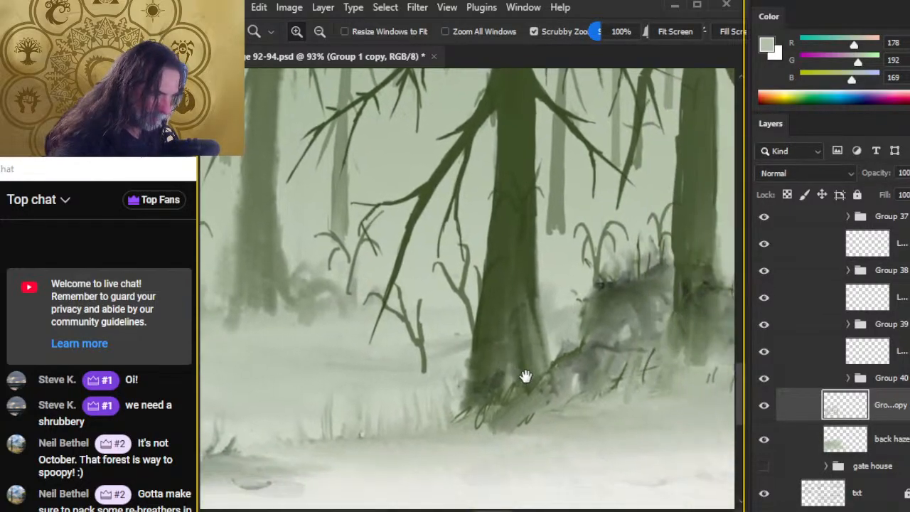
{"action": "left_click_drag", "start_coordinate": [580, 418], "coordinate": [423, 337]}
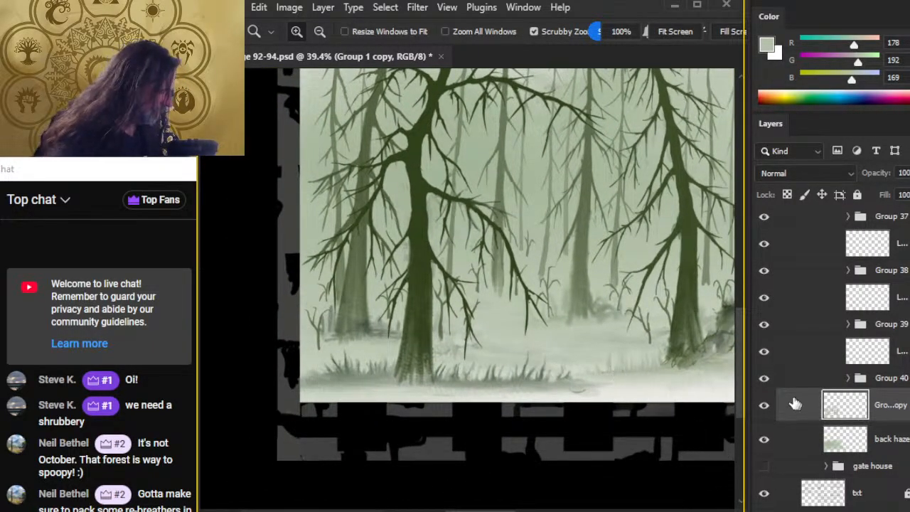
{"action": "left_click", "coordinate": [768, 408]}
{"action": "left_click", "coordinate": [768, 407]}
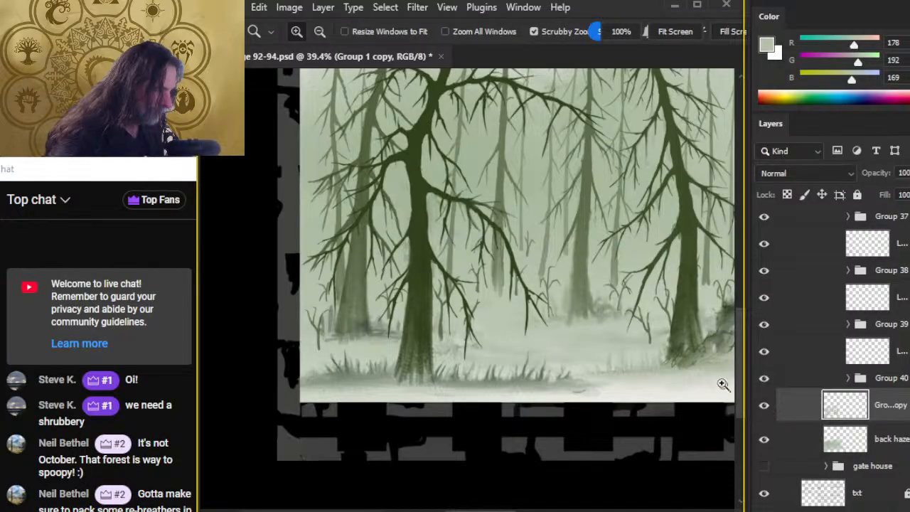
{"action": "left_click_drag", "start_coordinate": [697, 347], "coordinate": [555, 333]}
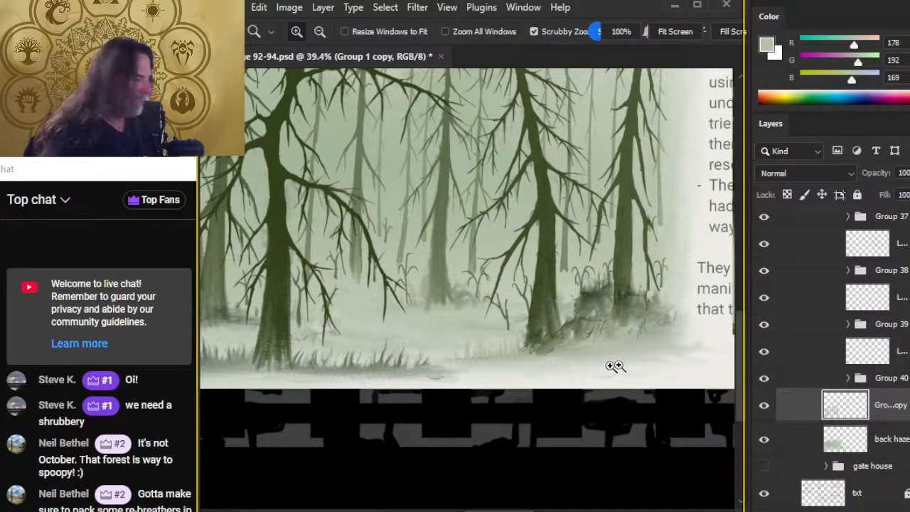
Lower the opacity of the sapling Layer 250 to 23%
{"action": "left_click", "coordinate": [814, 355]}
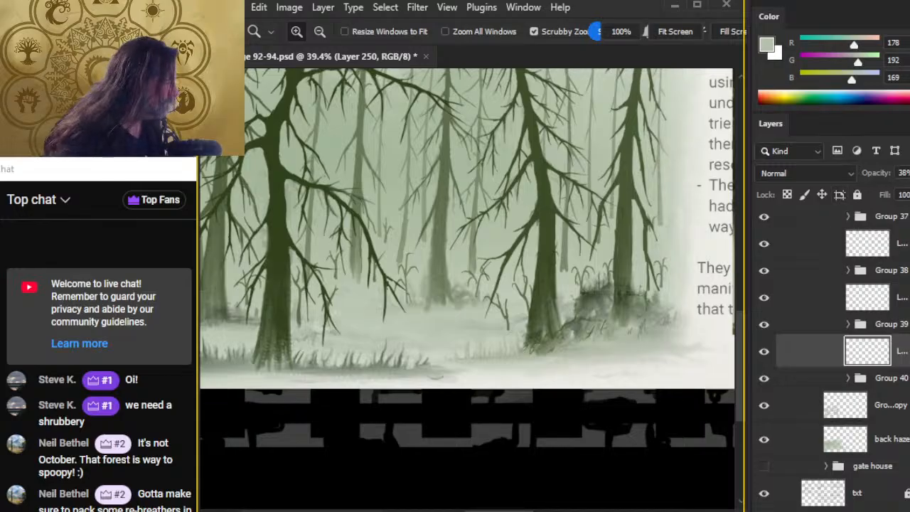
{"action": "left_click", "coordinate": [907, 173]}
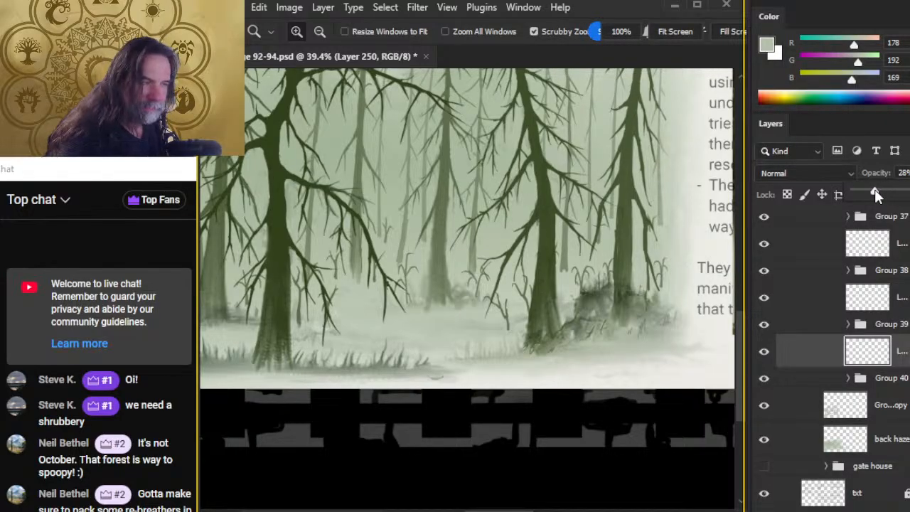
{"action": "mouse_move", "coordinate": [874, 190]}
{"action": "left_mouse_down"}
{"action": "mouse_move", "coordinate": [848, 193]}
{"action": "mouse_move", "coordinate": [870, 194]}
{"action": "left_mouse_up"}
Reduce the opacity of the sapling Layer 249 to 22%
{"action": "left_click", "coordinate": [768, 305]}
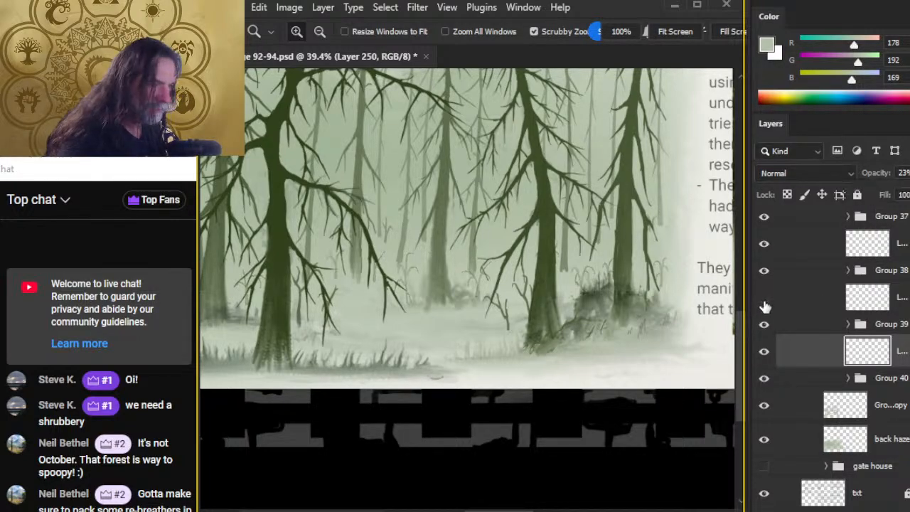
{"action": "left_click", "coordinate": [789, 305]}
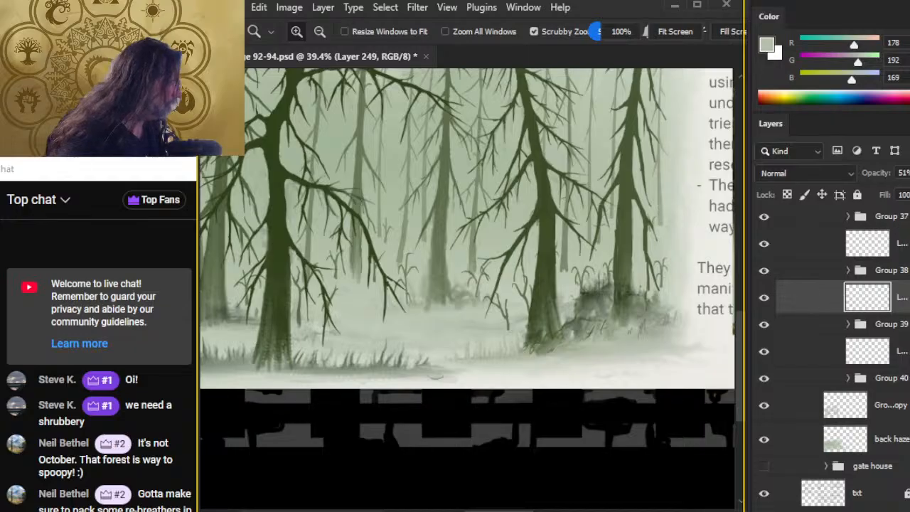
{"action": "left_click", "coordinate": [908, 173]}
{"action": "left_click_drag", "start_coordinate": [895, 197], "coordinate": [871, 191]}
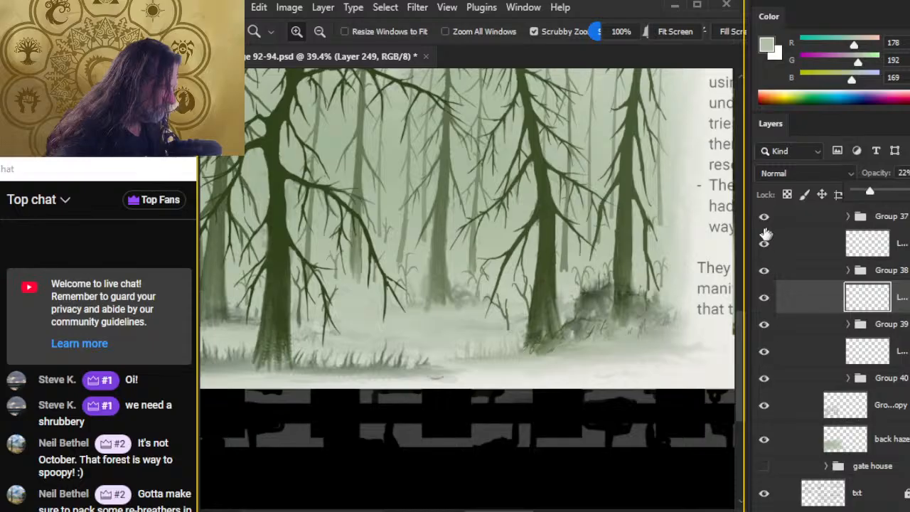
Set the opacity of the sapling Layer 248 to 37% and review the whole forest
{"action": "left_click", "coordinate": [793, 250]}
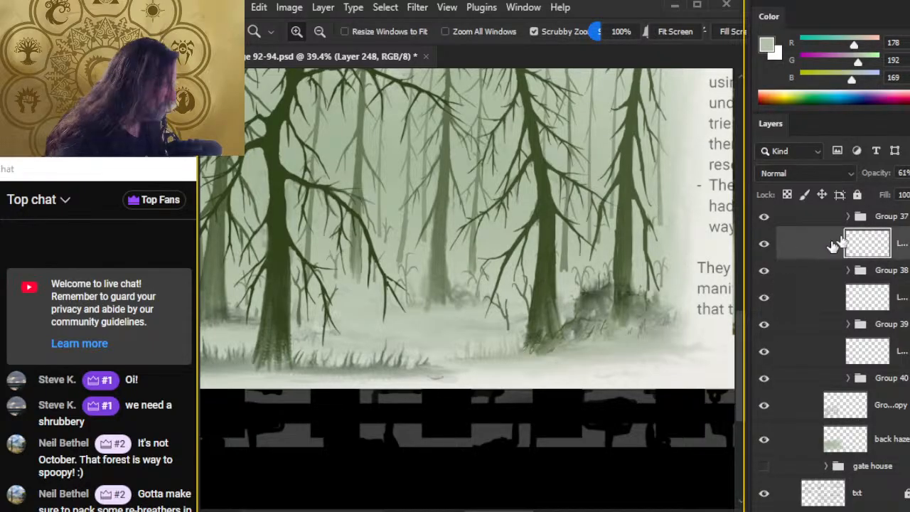
{"action": "left_click", "coordinate": [909, 172]}
{"action": "left_click_drag", "start_coordinate": [902, 195], "coordinate": [890, 195]}
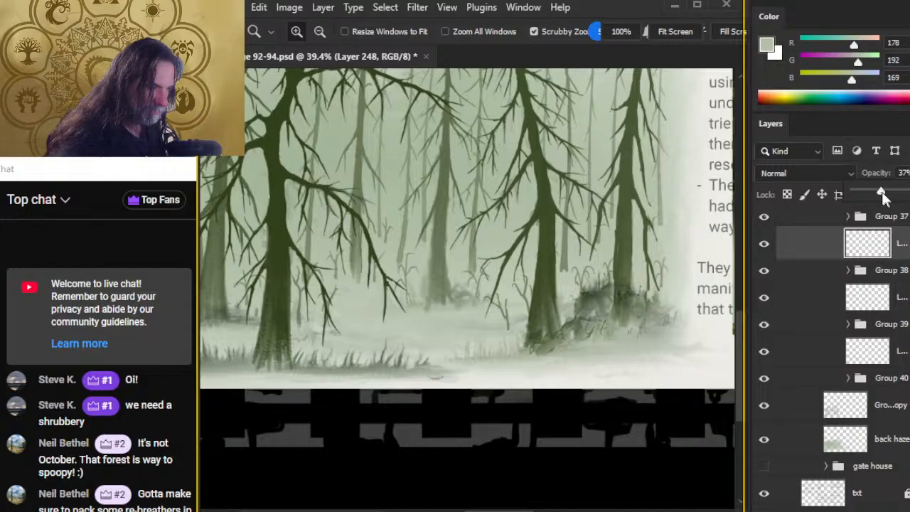
{"action": "left_click_drag", "start_coordinate": [596, 394], "coordinate": [473, 389]}
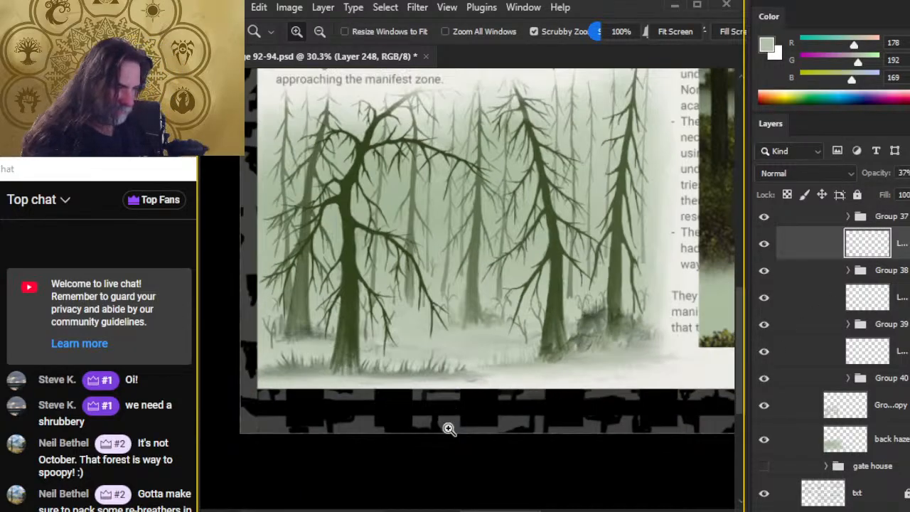
Identify the foreground layers in Group 37's 100 group by toggling their visibility, and put Layer 231 in its own group
{"action": "scroll", "coordinate": [790, 310], "scroll_direction": "up", "scroll_amount": 3}
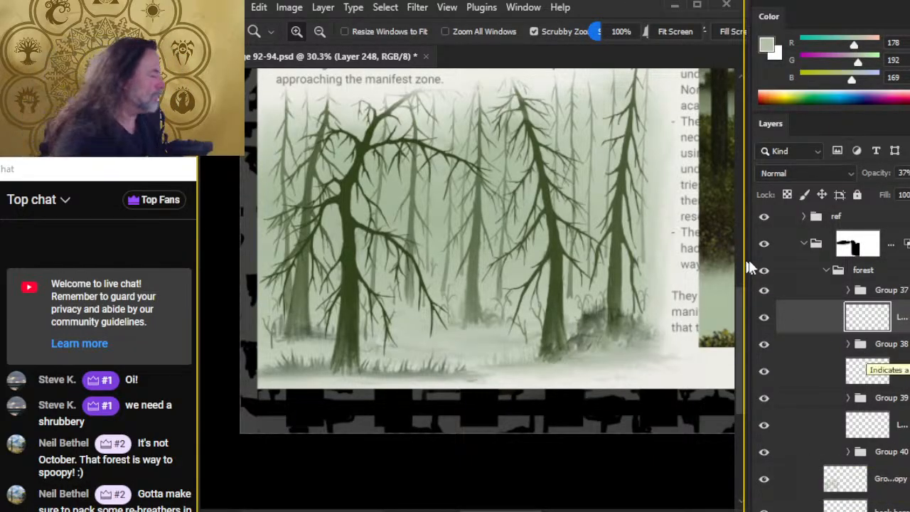
{"action": "left_click", "coordinate": [848, 290]}
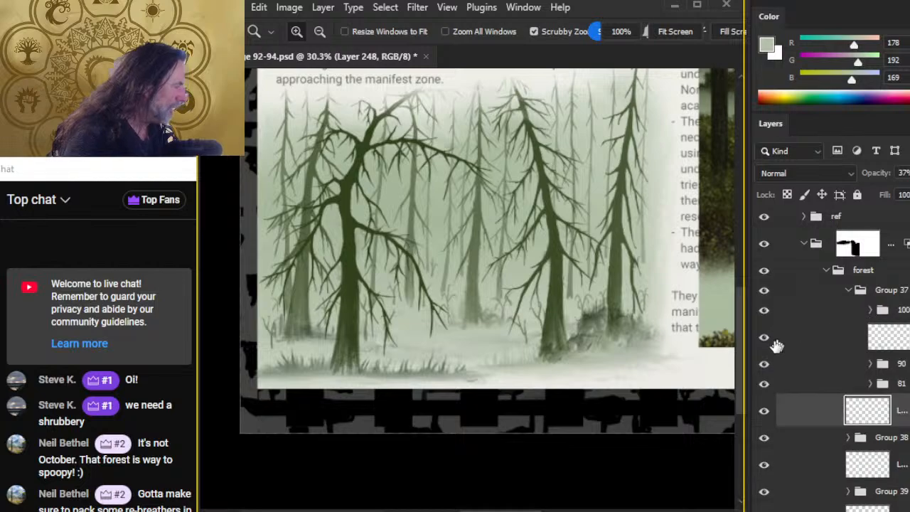
{"action": "left_click", "coordinate": [764, 312]}
{"action": "left_click", "coordinate": [764, 311]}
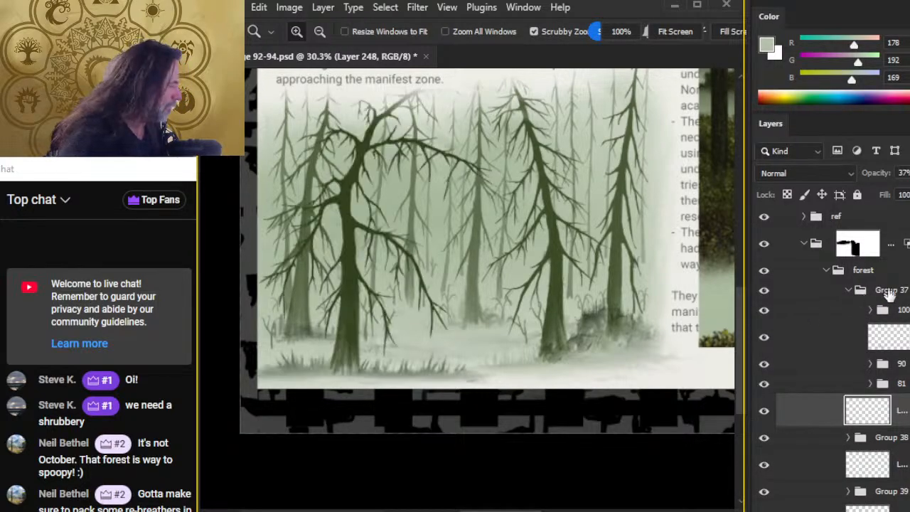
{"action": "left_click", "coordinate": [871, 311]}
{"action": "left_click", "coordinate": [765, 339]}
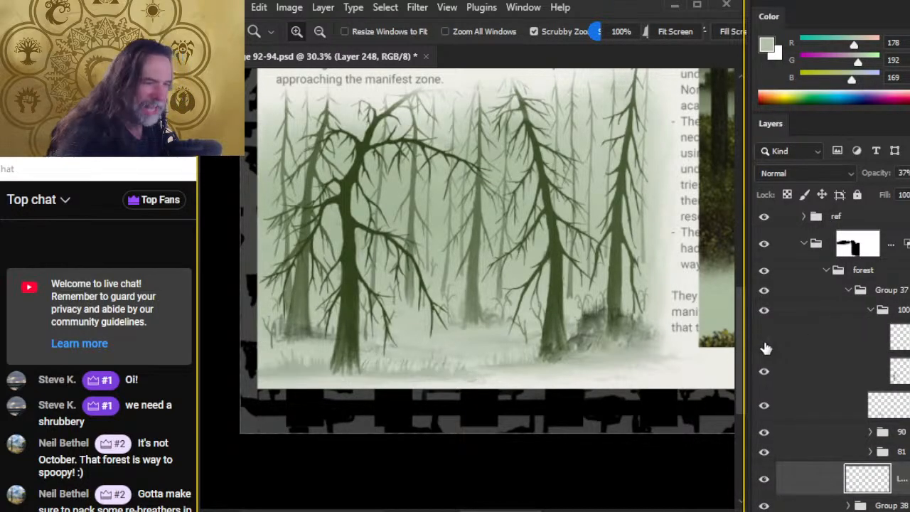
{"action": "left_click", "coordinate": [764, 339]}
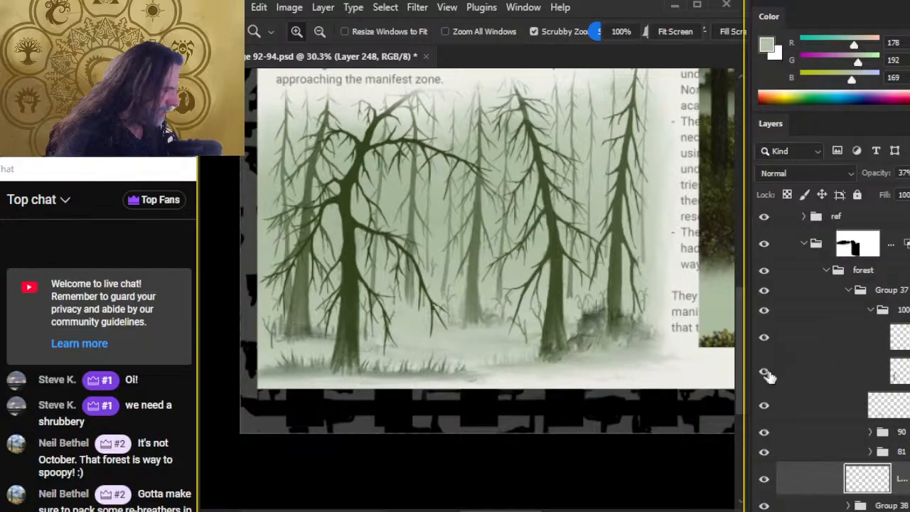
{"action": "left_click", "coordinate": [765, 373]}
{"action": "left_click", "coordinate": [763, 373]}
{"action": "left_click", "coordinate": [803, 381]}
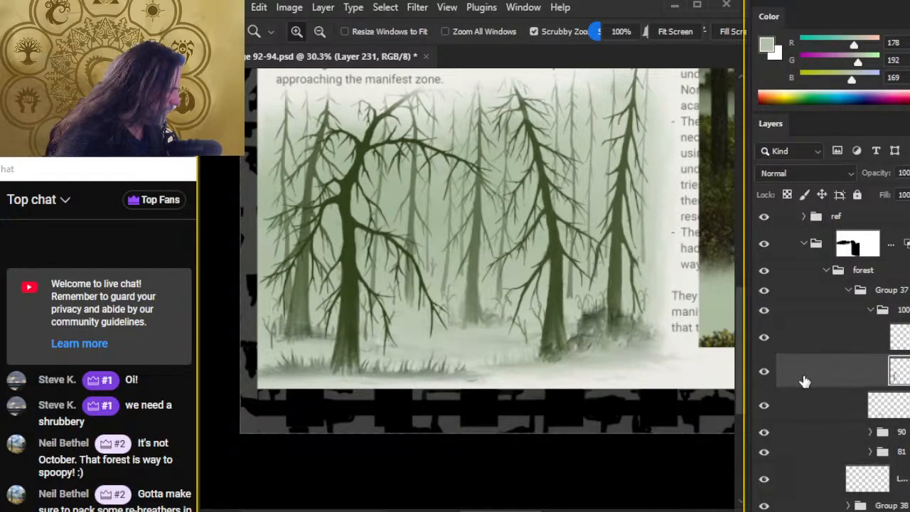
{"action": "key", "text": "ctrl+g"}
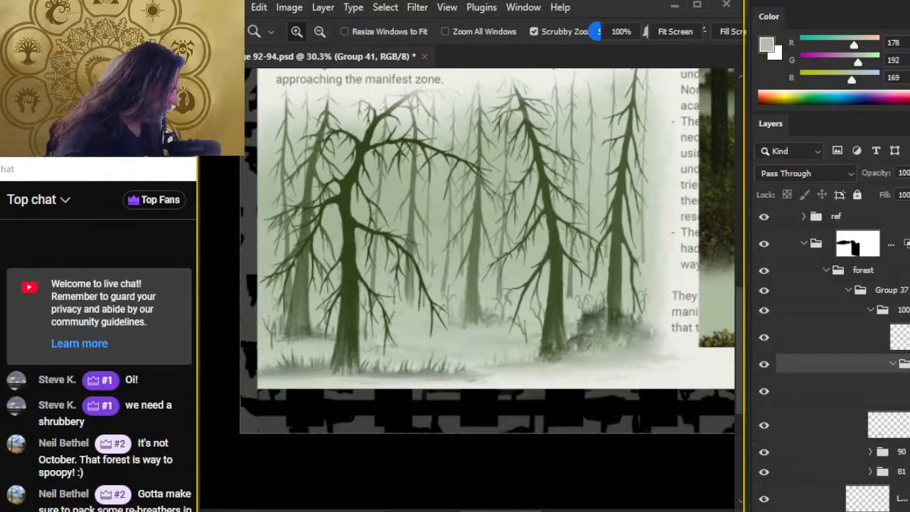
Leave the new group's layer style unchanged and add an empty layer above Layer 231 inside that group
{"action": "double_click", "coordinate": [782, 364]}
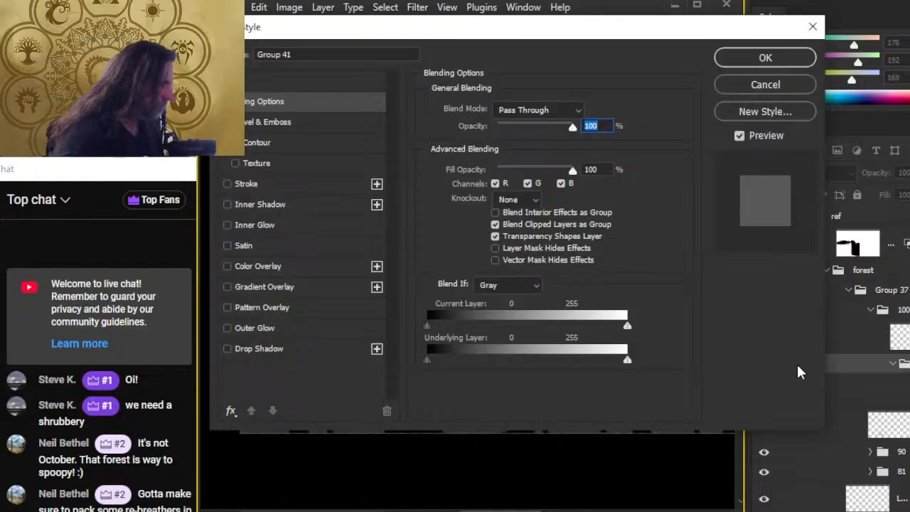
{"action": "key", "text": "Escape"}
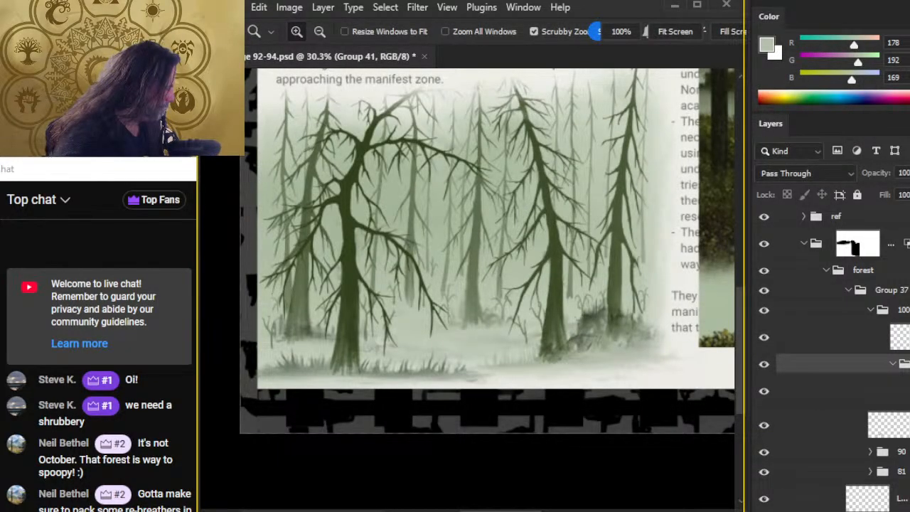
{"action": "double_click", "coordinate": [782, 364]}
{"action": "key", "text": "Escape"}
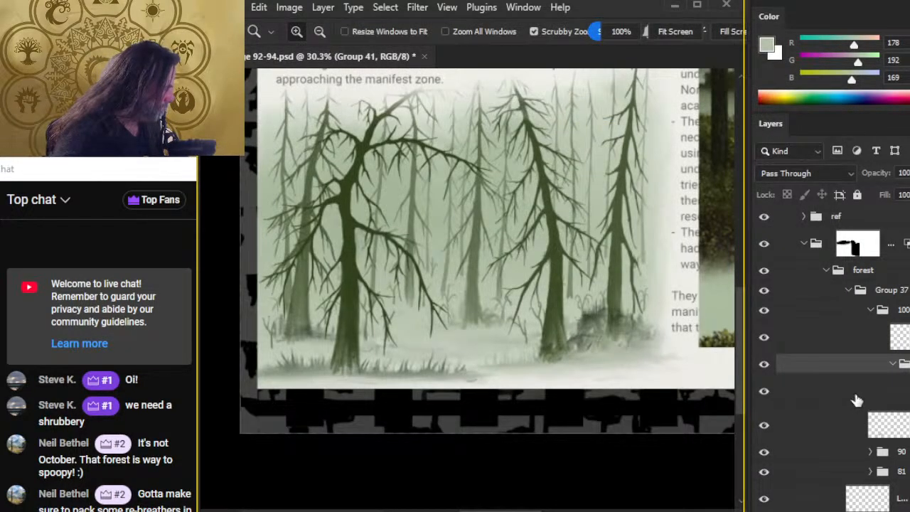
{"action": "left_click", "coordinate": [857, 400]}
{"action": "key", "text": "ctrl+shift+alt+n"}
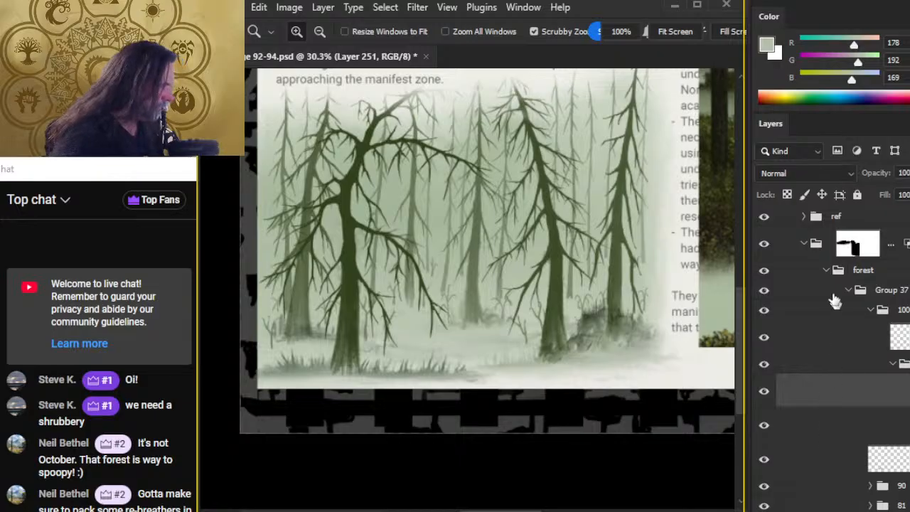
Examine the trunks and shrubs in the dark misty forest painting beside the illustration
{"action": "scroll", "coordinate": [832, 355], "scroll_direction": "up", "scroll_amount": 3}
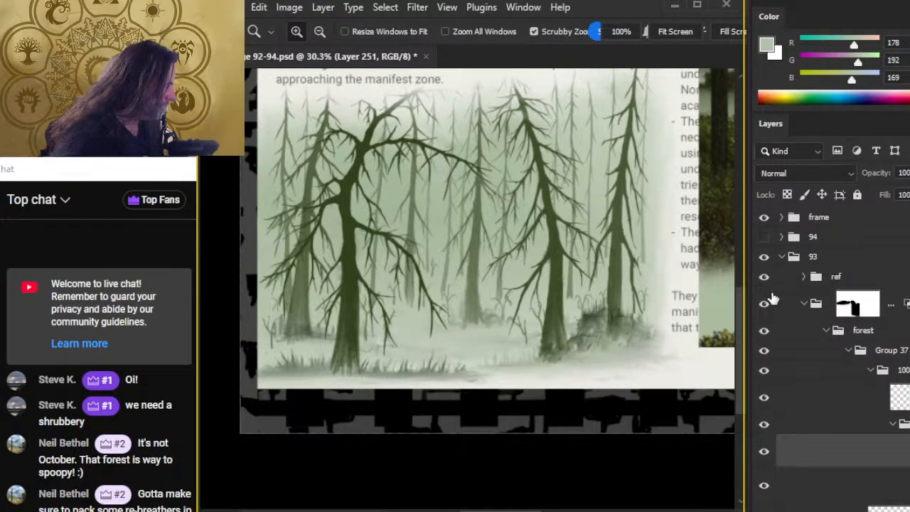
{"action": "left_click_drag", "start_coordinate": [647, 274], "coordinate": [366, 327]}
{"action": "left_click_drag", "start_coordinate": [392, 196], "coordinate": [519, 219]}
{"action": "left_click_drag", "start_coordinate": [581, 261], "coordinate": [512, 271]}
{"action": "left_click_drag", "start_coordinate": [600, 242], "coordinate": [543, 353]}
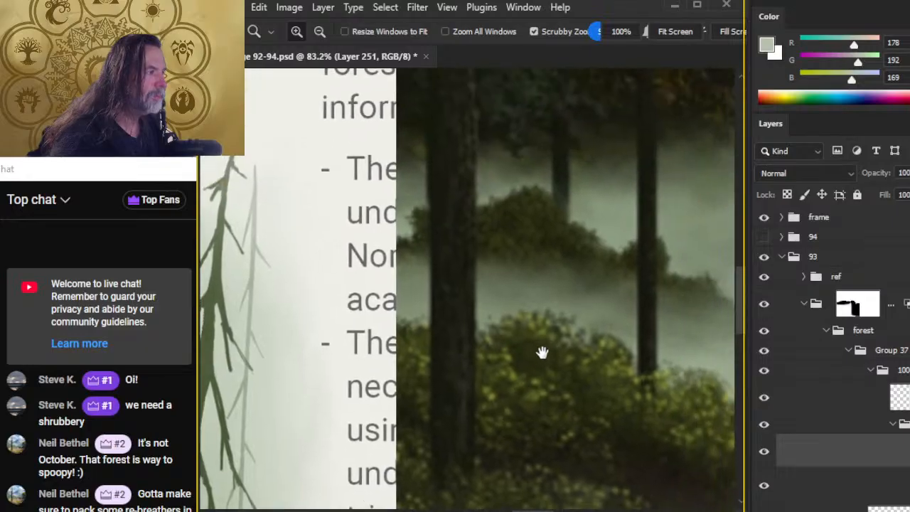
{"action": "key", "text": "b"}
{"action": "mouse_move", "coordinate": [462, 158]}
{"action": "left_mouse_down"}
{"action": "mouse_move", "coordinate": [479, 142]}
{"action": "mouse_move", "coordinate": [483, 111]}
{"action": "left_mouse_up"}
{"action": "left_click_drag", "start_coordinate": [508, 145], "coordinate": [595, 159]}
{"action": "left_click_drag", "start_coordinate": [608, 299], "coordinate": [525, 331]}
{"action": "left_click_drag", "start_coordinate": [522, 434], "coordinate": [576, 227]}
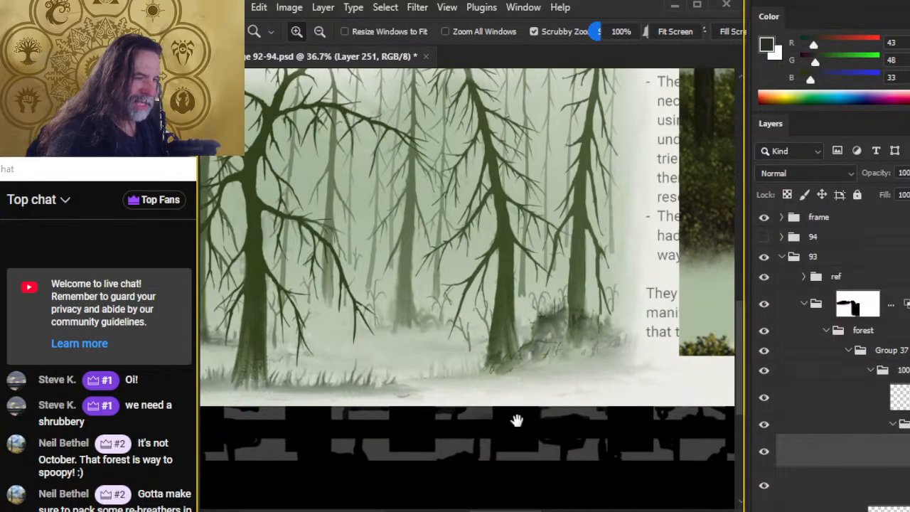
Sample the muted green of a mid-distance trunk, RGB 112, 116, 85, and identify the curved foreground tree's layer by toggling its visibility
{"action": "key", "text": "b"}
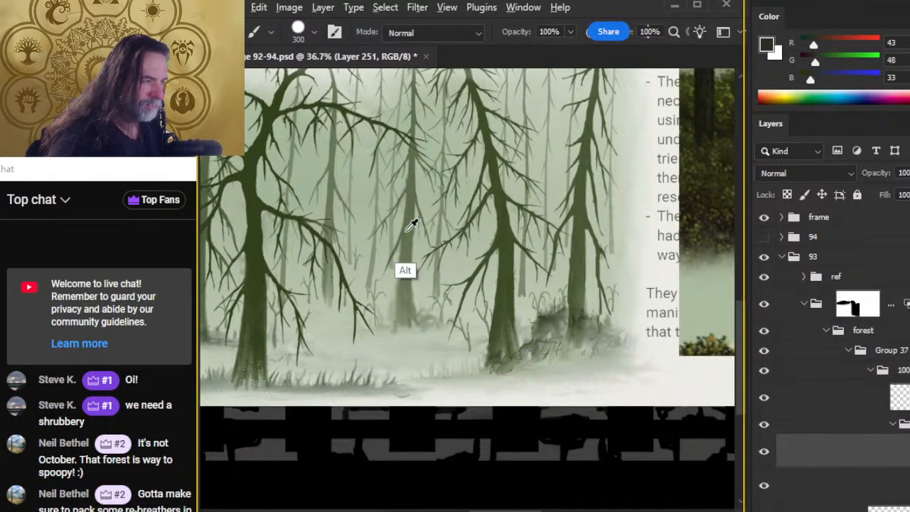
{"action": "left_click", "coordinate": [415, 238], "text": "alt"}
{"action": "left_click_drag", "start_coordinate": [414, 239], "coordinate": [412, 237]}
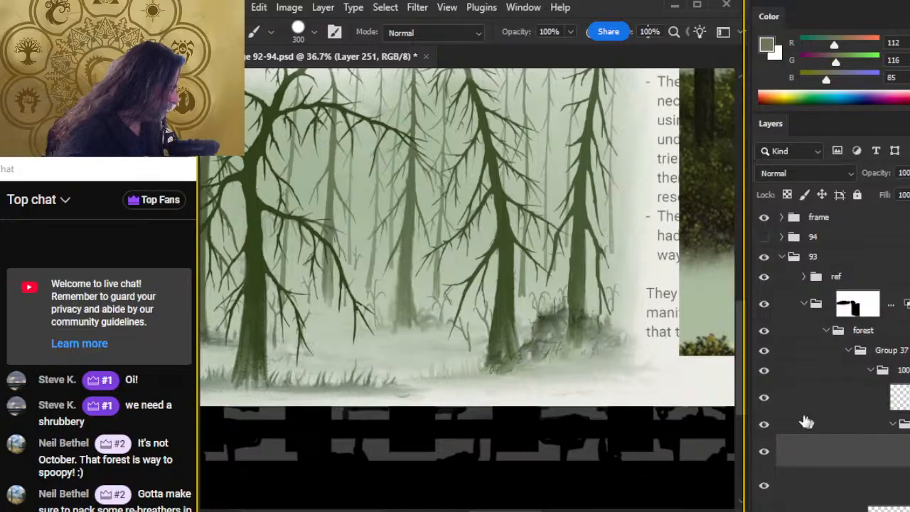
{"action": "left_click_drag", "start_coordinate": [462, 323], "coordinate": [668, 267]}
{"action": "key", "text": "z"}
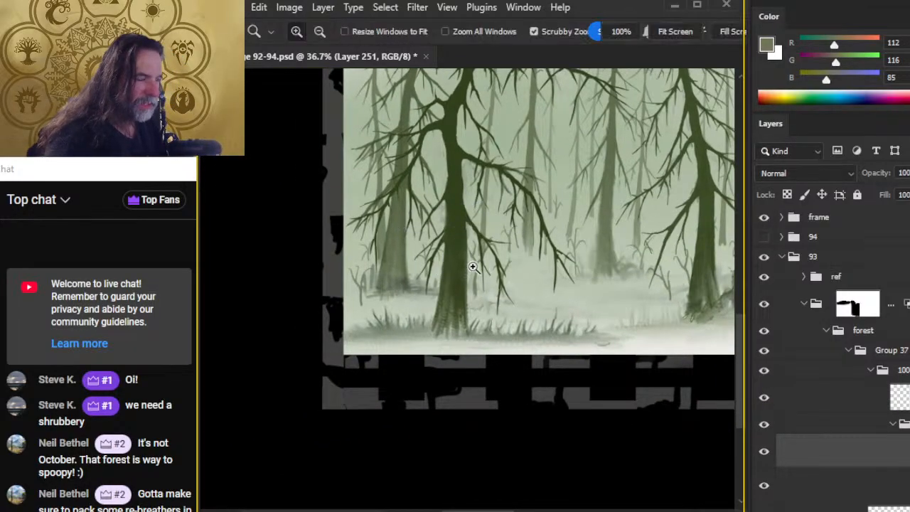
{"action": "left_click", "coordinate": [764, 487]}
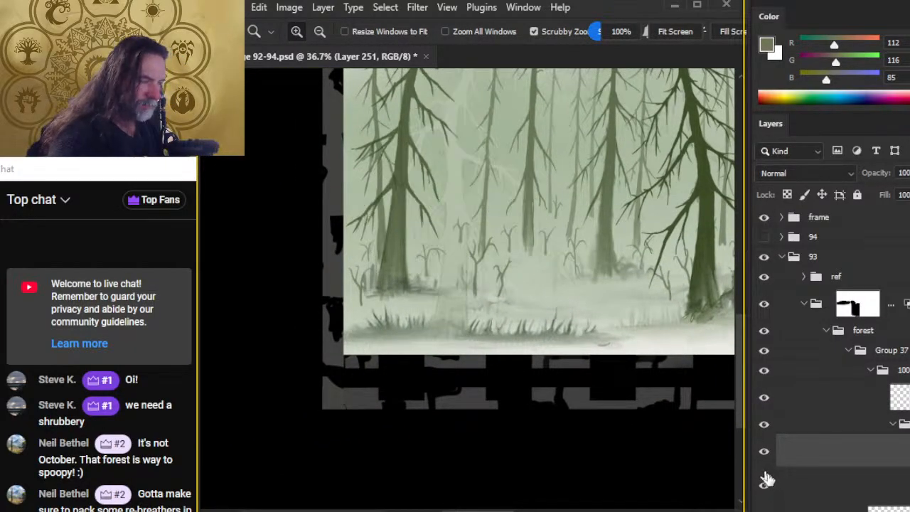
{"action": "left_click", "coordinate": [764, 486]}
Select the Mountain Chisel brush at 300 px for painting on Layer 251
{"action": "key", "text": "b"}
{"action": "right_click", "coordinate": [463, 264]}
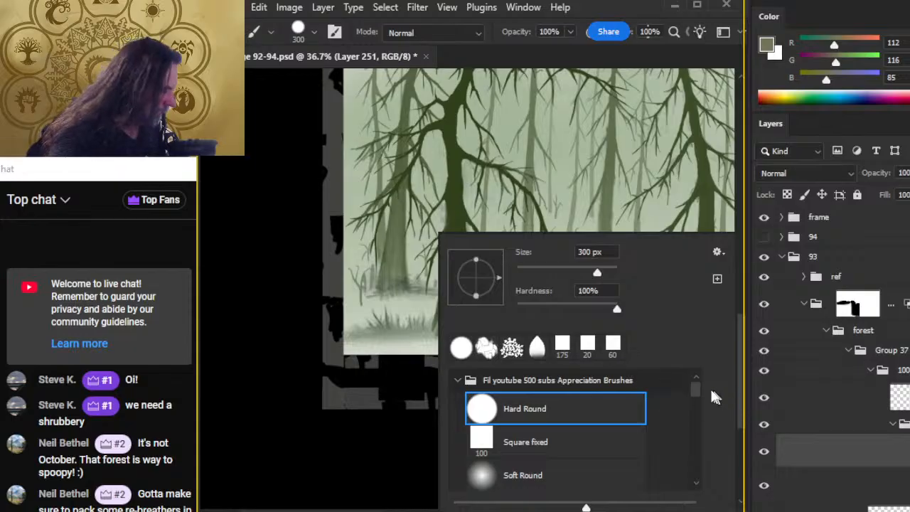
{"action": "left_click_drag", "start_coordinate": [697, 396], "coordinate": [702, 418]}
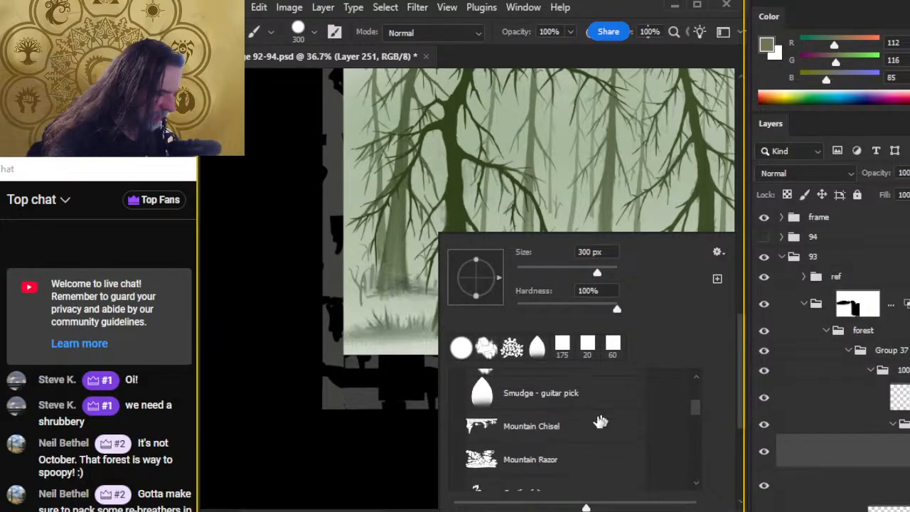
{"action": "left_click", "coordinate": [575, 438]}
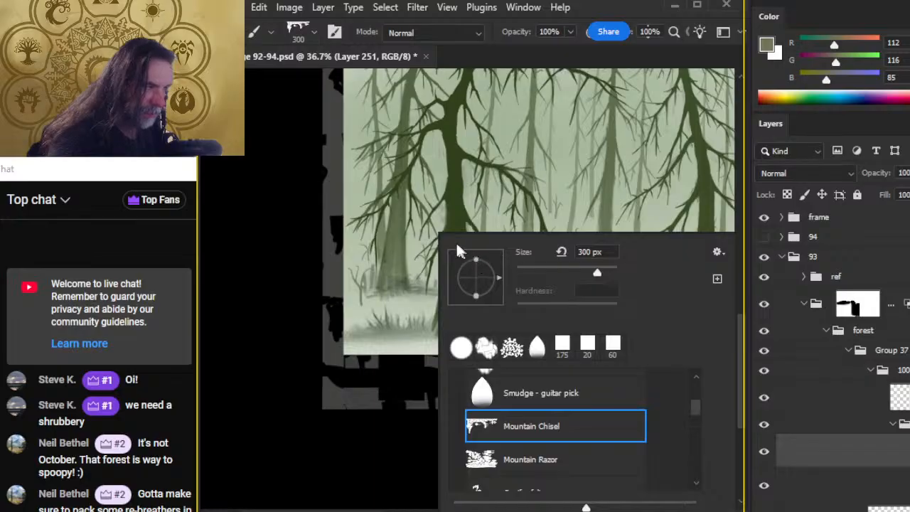
Try broad Mountain Chisel strokes over the middle of the forest and undo them
{"action": "left_click_drag", "start_coordinate": [561, 143], "coordinate": [610, 188]}
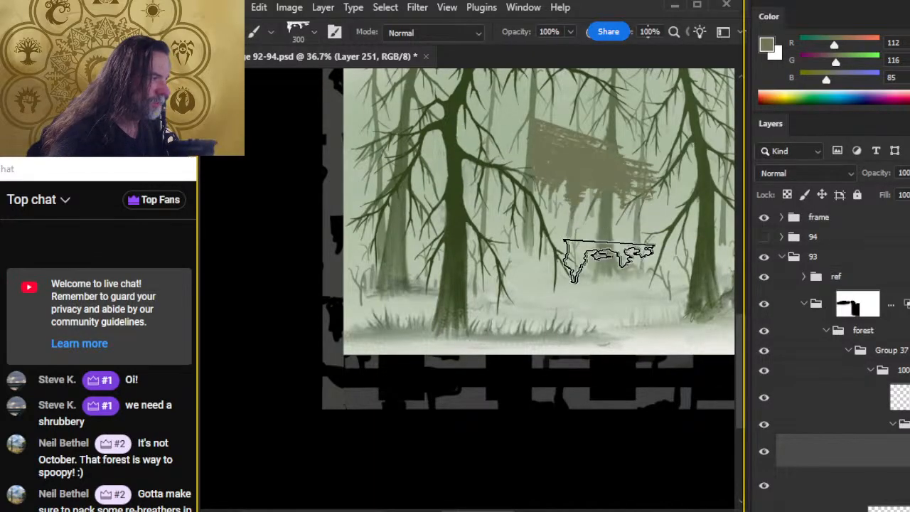
{"action": "left_click", "coordinate": [594, 257]}
{"action": "left_click", "coordinate": [644, 314]}
{"action": "left_click_drag", "start_coordinate": [602, 292], "coordinate": [500, 356]}
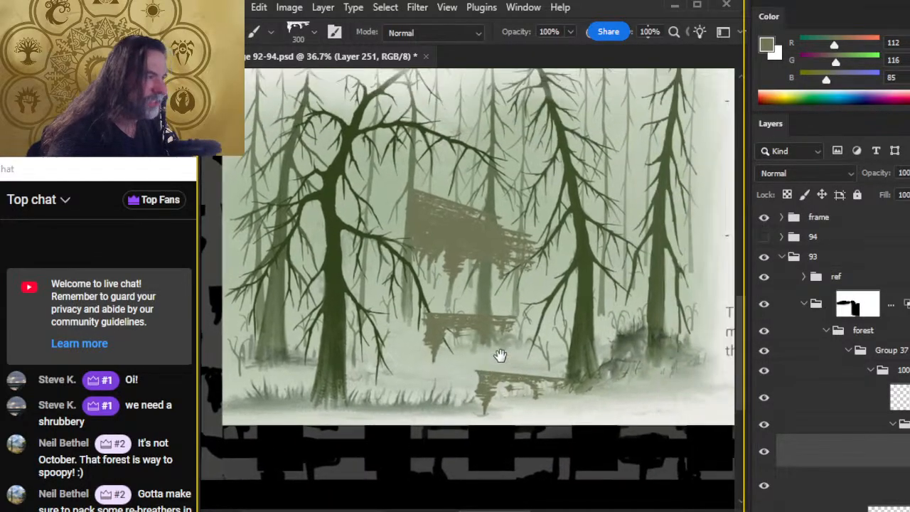
{"action": "key", "text": "ctrl+z"}
{"action": "key", "text": "ctrl+z"}
{"action": "key", "text": "ctrl+z"}
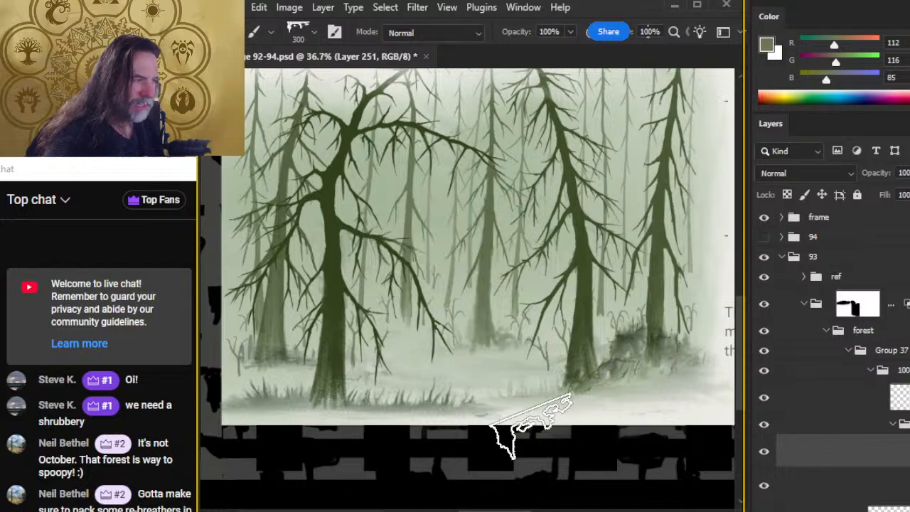
{"action": "left_click", "coordinate": [465, 219]}
{"action": "mouse_move", "coordinate": [466, 263]}
{"action": "left_mouse_down"}
{"action": "mouse_move", "coordinate": [450, 228]}
{"action": "mouse_move", "coordinate": [503, 283]}
{"action": "mouse_move", "coordinate": [478, 290]}
{"action": "mouse_move", "coordinate": [451, 268]}
{"action": "mouse_move", "coordinate": [579, 349]}
{"action": "mouse_move", "coordinate": [608, 355]}
{"action": "left_mouse_up"}
{"action": "key", "text": "ctrl+z"}
{"action": "key", "text": "ctrl+z"}
{"action": "key", "text": "ctrl+z"}
{"action": "key", "text": "ctrl+z"}
{"action": "key", "text": "ctrl+z"}
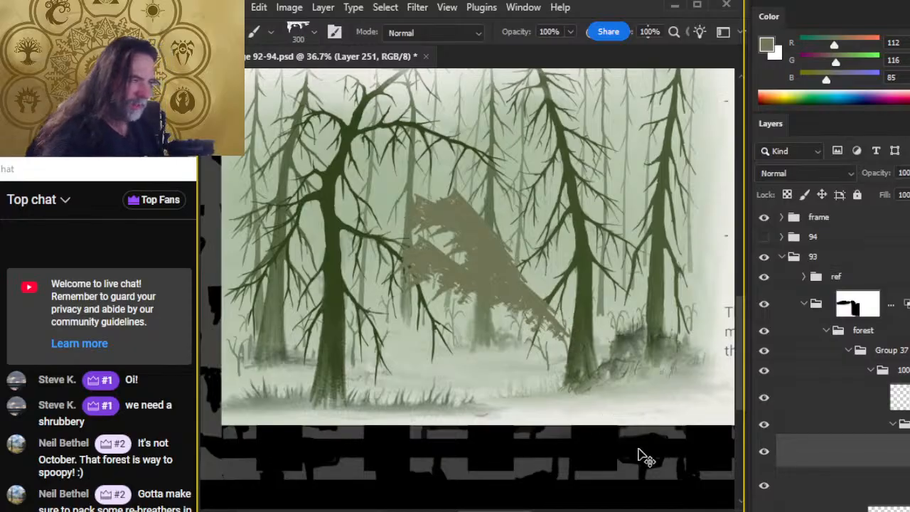
{"action": "key", "text": "ctrl+z"}
{"action": "key", "text": "ctrl+z"}
{"action": "key", "text": "ctrl+z"}
{"action": "key", "text": "ctrl+z"}
{"action": "key", "text": "ctrl+z"}
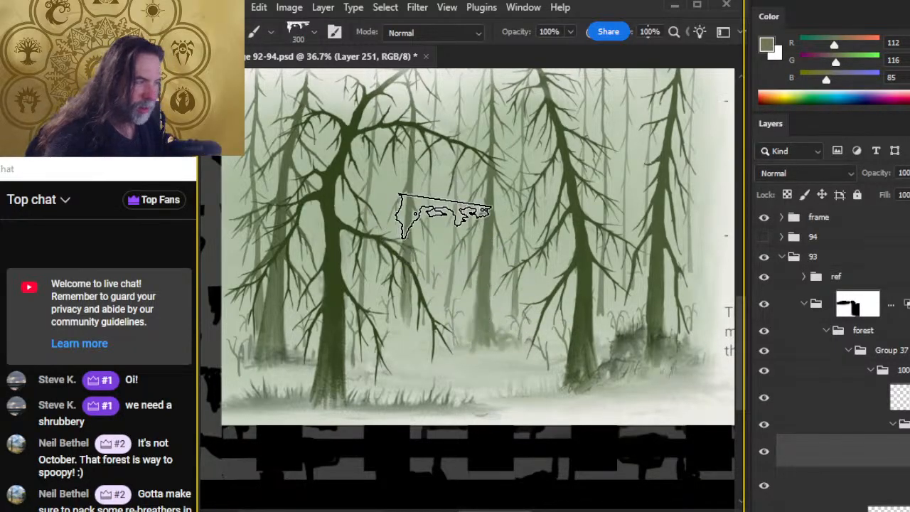
Flatten the Mountain Chisel brush tip and test it with thin vertical strokes between the middle trunks
{"action": "right_click", "coordinate": [470, 243]}
{"action": "left_click_drag", "start_coordinate": [507, 270], "coordinate": [510, 284]}
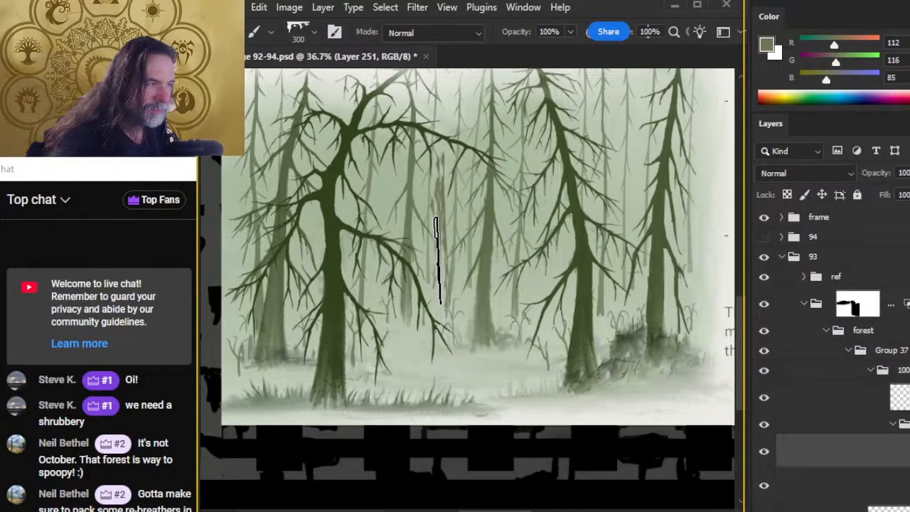
Examine the bark, foliage and layered mist around the large trunk at the edge of the reference forest painting
{"action": "key", "text": "z"}
{"action": "left_click_drag", "start_coordinate": [442, 203], "coordinate": [463, 199]}
{"action": "left_click_drag", "start_coordinate": [525, 250], "coordinate": [505, 274]}
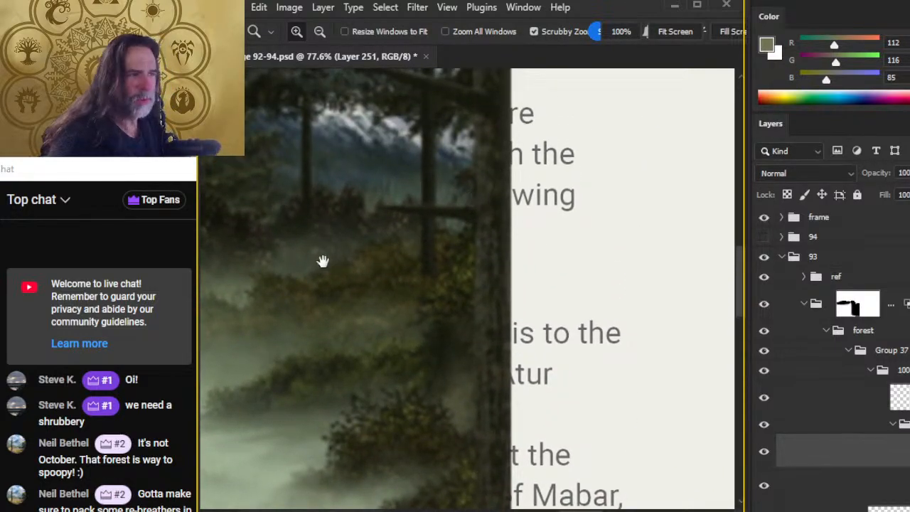
{"action": "left_click_drag", "start_coordinate": [505, 228], "coordinate": [514, 299]}
{"action": "left_click_drag", "start_coordinate": [511, 190], "coordinate": [508, 327]}
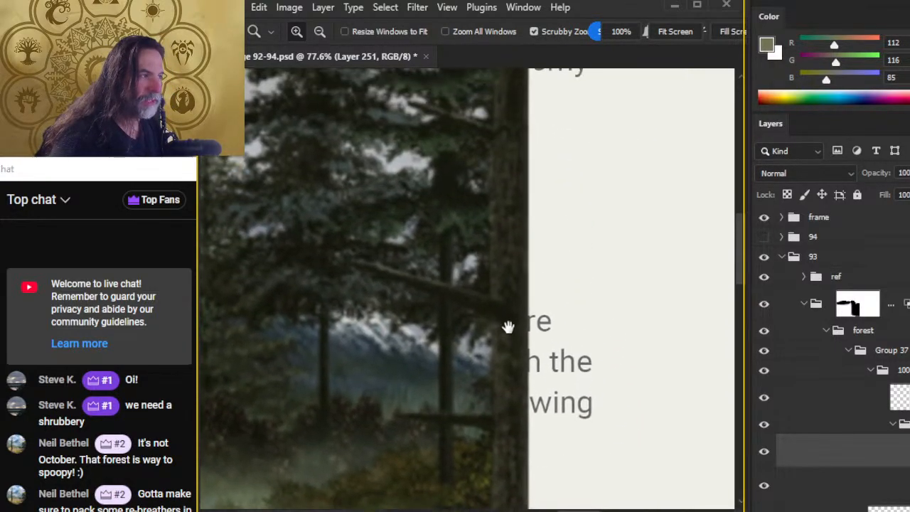
{"action": "mouse_move", "coordinate": [496, 195]}
{"action": "left_mouse_down"}
{"action": "mouse_move", "coordinate": [487, 270]}
{"action": "mouse_move", "coordinate": [491, 208]}
{"action": "left_mouse_up"}
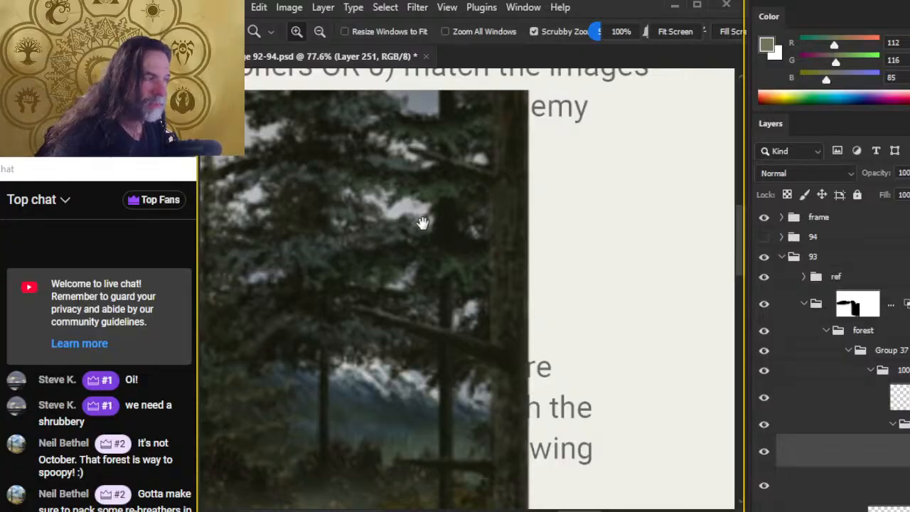
{"action": "scroll", "coordinate": [525, 368], "scroll_direction": "down", "scroll_amount": 3}
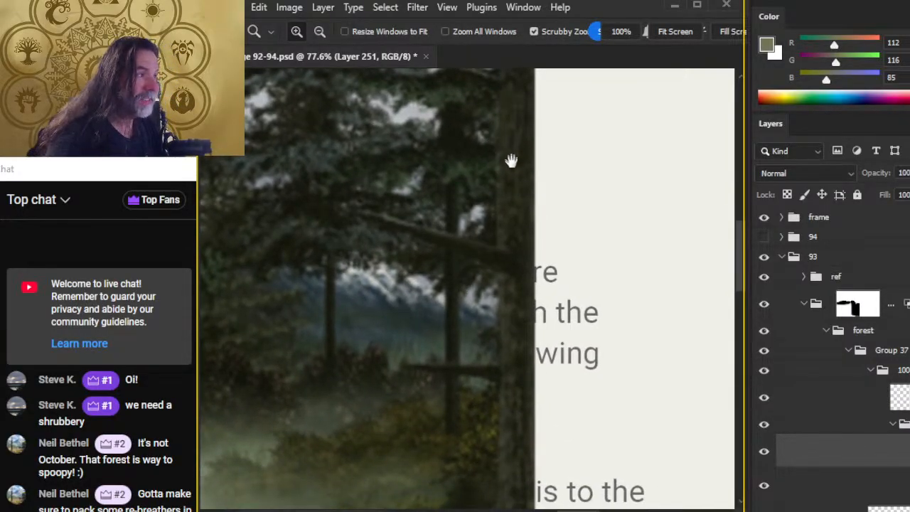
{"action": "left_click_drag", "start_coordinate": [514, 432], "coordinate": [502, 239]}
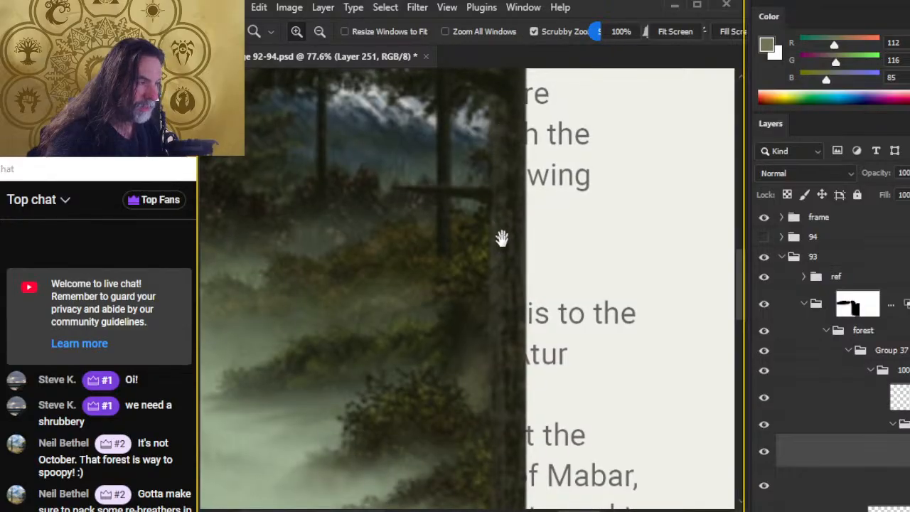
{"action": "left_click_drag", "start_coordinate": [499, 413], "coordinate": [488, 235]}
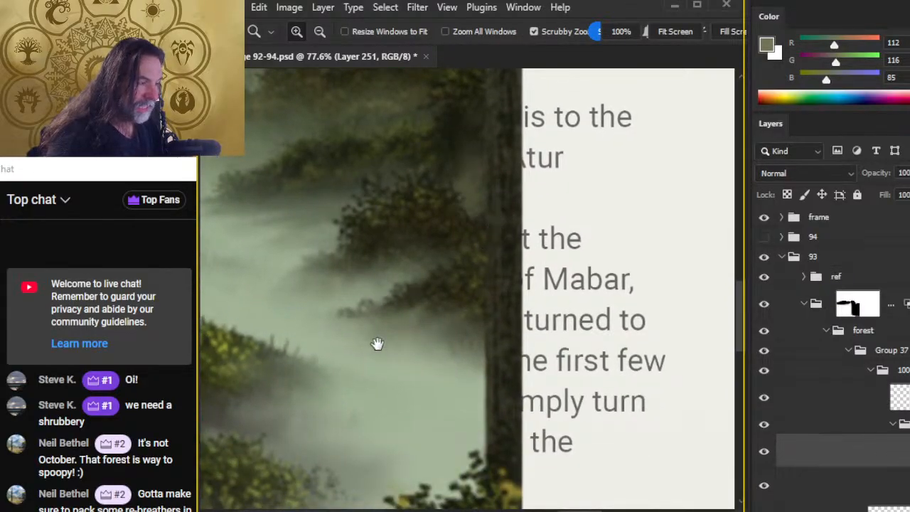
{"action": "scroll", "coordinate": [377, 343], "scroll_direction": "down", "scroll_amount": 5}
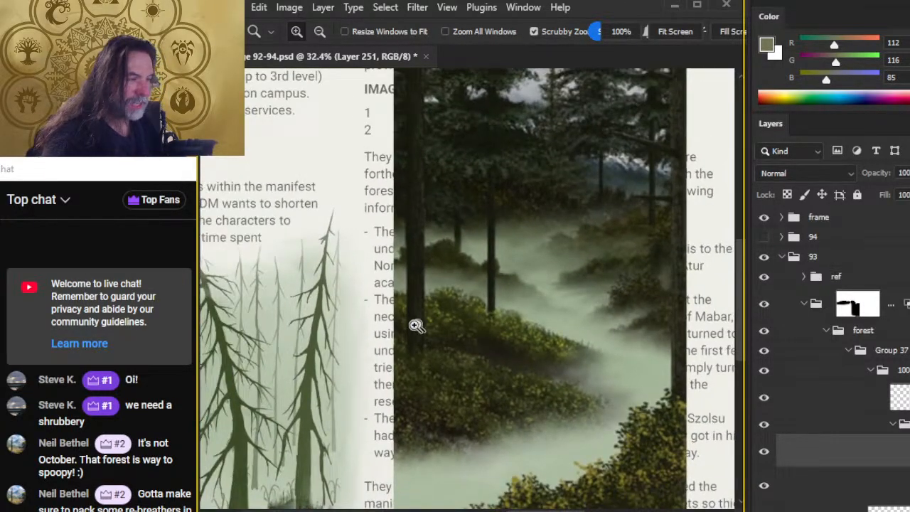
Paint light bark texture along the right side of the curved tree's lower trunk with a flattened, slightly rounder 125 px Mountain Chisel brush
{"action": "left_click_drag", "start_coordinate": [415, 325], "coordinate": [654, 213]}
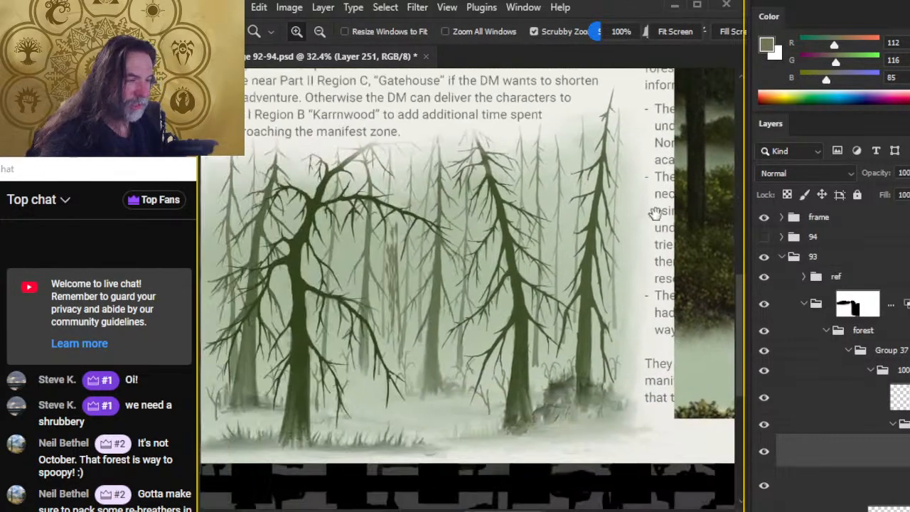
{"action": "scroll", "coordinate": [444, 296], "scroll_direction": "up", "scroll_amount": 5}
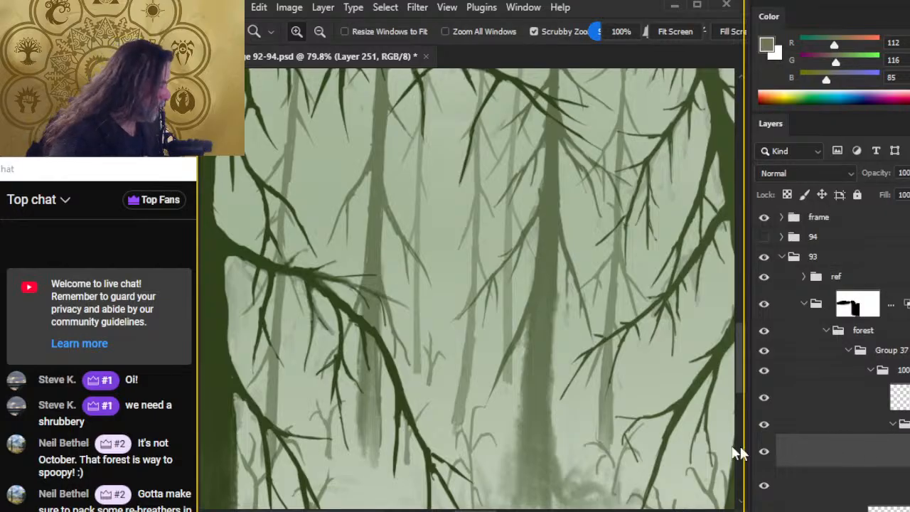
{"action": "mouse_move", "coordinate": [740, 451]}
{"action": "left_mouse_down"}
{"action": "mouse_move", "coordinate": [620, 189]}
{"action": "mouse_move", "coordinate": [510, 286]}
{"action": "left_mouse_up"}
{"action": "key", "text": "b"}
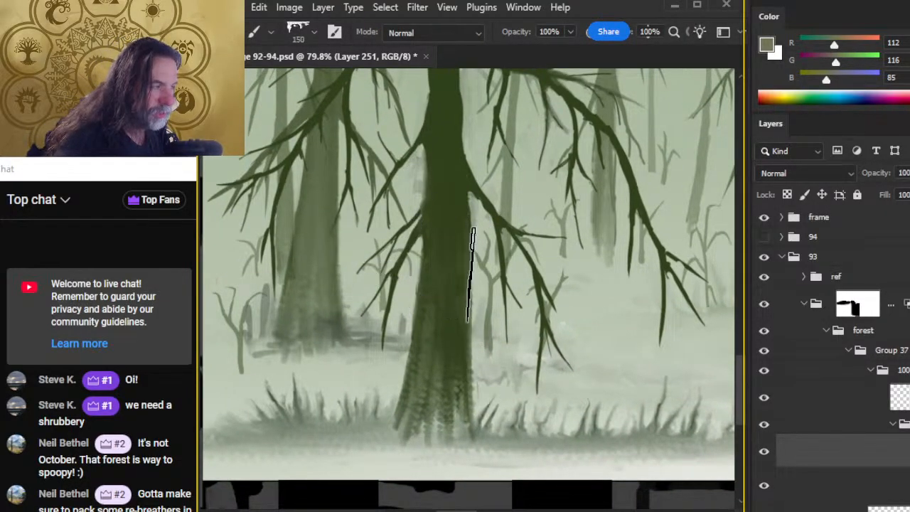
{"action": "key", "text": "bracketleft"}
{"action": "key", "text": "bracketleft"}
{"action": "key", "text": "bracketleft"}
{"action": "right_click", "coordinate": [452, 252]}
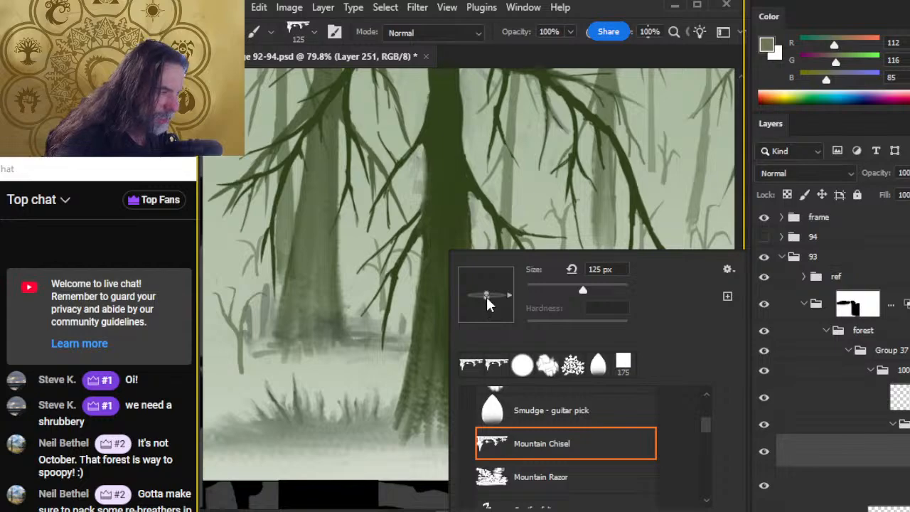
{"action": "left_click_drag", "start_coordinate": [486, 297], "coordinate": [486, 299]}
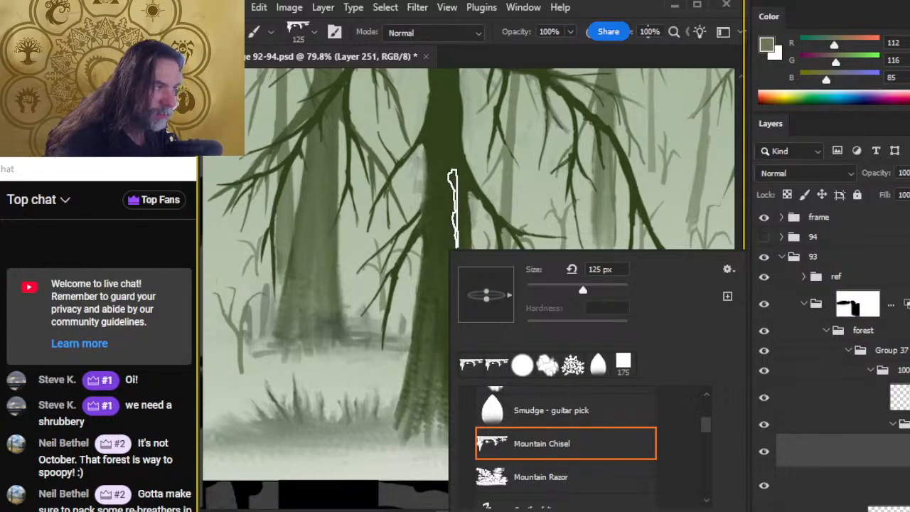
{"action": "left_click", "coordinate": [523, 35]}
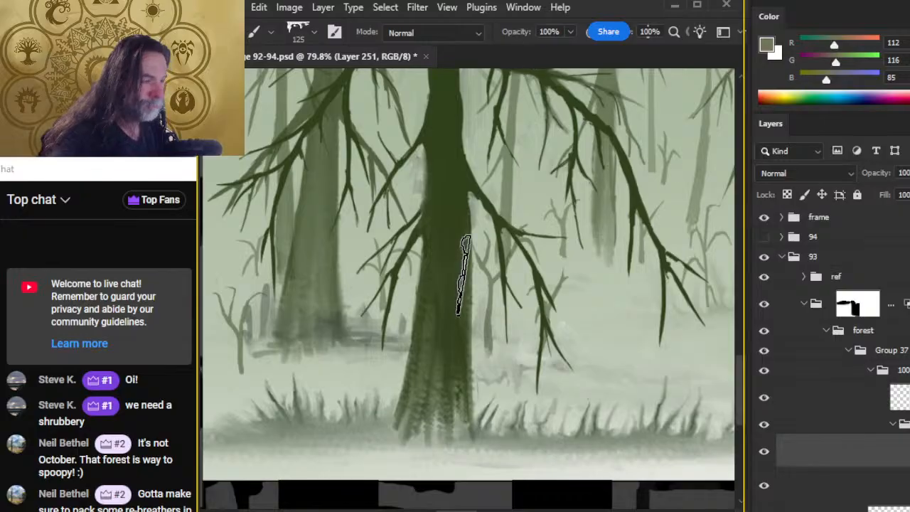
{"action": "mouse_move", "coordinate": [457, 207]}
{"action": "left_mouse_down"}
{"action": "mouse_move", "coordinate": [466, 322]}
{"action": "mouse_move", "coordinate": [453, 386]}
{"action": "mouse_move", "coordinate": [467, 381]}
{"action": "mouse_move", "coordinate": [464, 368]}
{"action": "mouse_move", "coordinate": [460, 439]}
{"action": "mouse_move", "coordinate": [467, 387]}
{"action": "mouse_move", "coordinate": [450, 448]}
{"action": "mouse_move", "coordinate": [447, 331]}
{"action": "mouse_move", "coordinate": [458, 313]}
{"action": "mouse_move", "coordinate": [446, 363]}
{"action": "mouse_move", "coordinate": [461, 203]}
{"action": "left_mouse_up"}
Thin out the new bark texture on the trunk using the Eraser with the Mountain Chisel tip at 150 px
{"action": "key", "text": "e"}
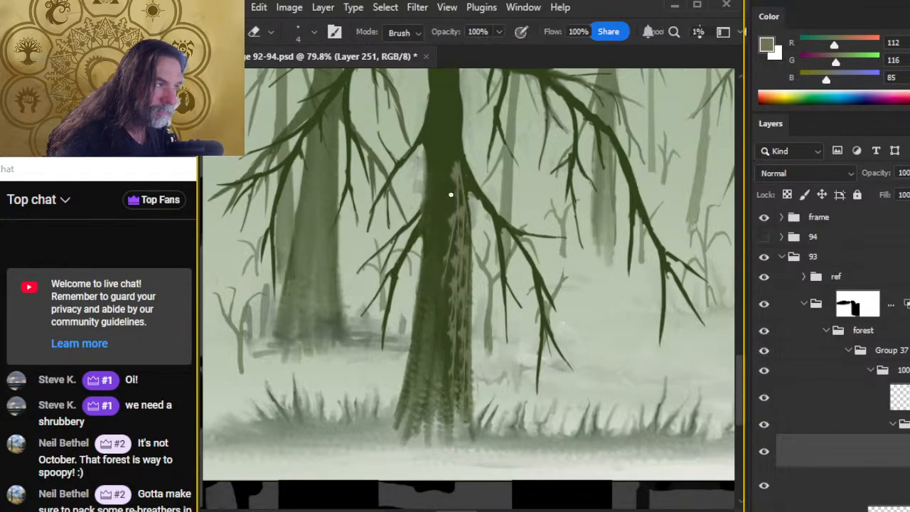
{"action": "right_click", "coordinate": [423, 227]}
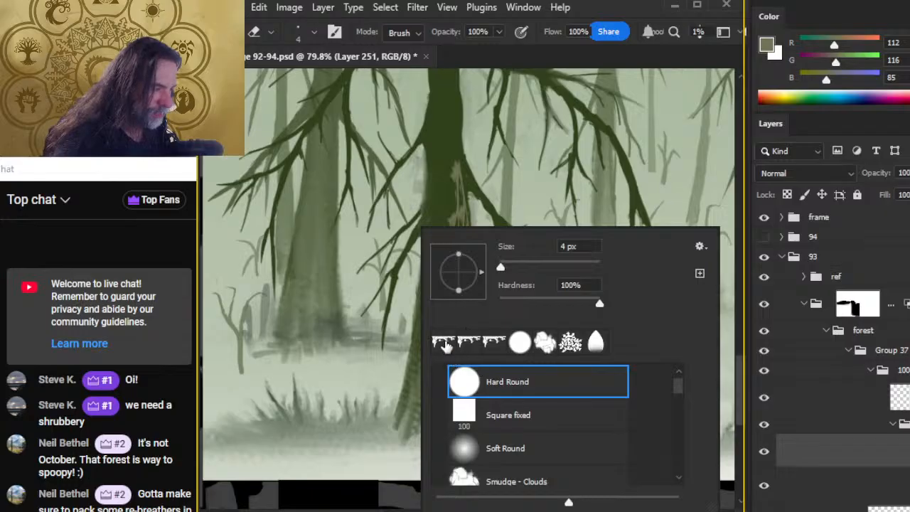
{"action": "left_click", "coordinate": [444, 343]}
{"action": "left_click", "coordinate": [527, 62]}
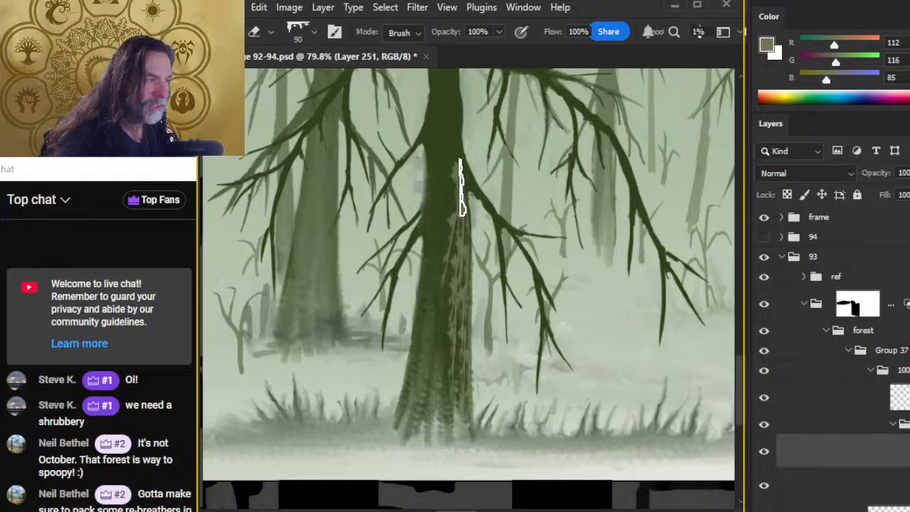
{"action": "key", "text": "bracketright"}
{"action": "key", "text": "bracketright"}
{"action": "key", "text": "bracketright"}
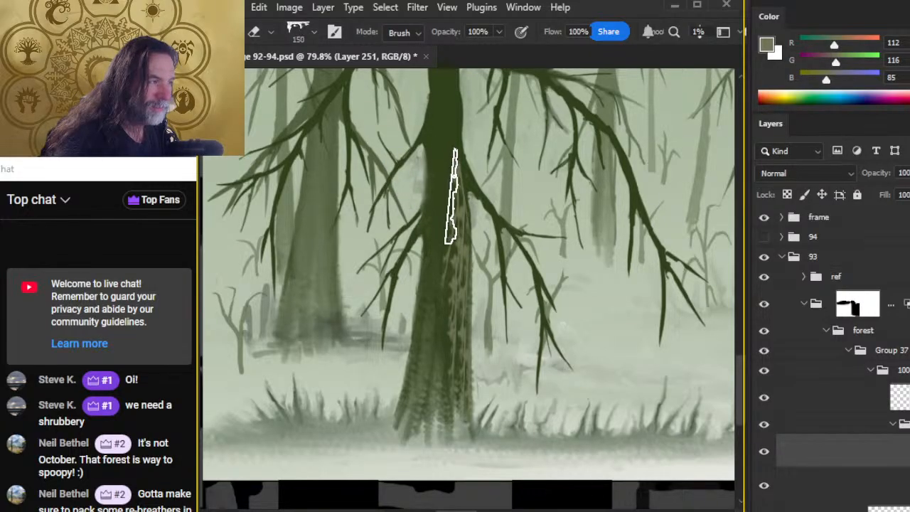
{"action": "mouse_move", "coordinate": [459, 212]}
{"action": "left_mouse_down"}
{"action": "mouse_move", "coordinate": [447, 276]}
{"action": "mouse_move", "coordinate": [466, 234]}
{"action": "mouse_move", "coordinate": [462, 339]}
{"action": "mouse_move", "coordinate": [446, 332]}
{"action": "mouse_move", "coordinate": [443, 299]}
{"action": "mouse_move", "coordinate": [452, 356]}
{"action": "mouse_move", "coordinate": [461, 315]}
{"action": "mouse_move", "coordinate": [448, 356]}
{"action": "mouse_move", "coordinate": [448, 267]}
{"action": "mouse_move", "coordinate": [465, 291]}
{"action": "mouse_move", "coordinate": [447, 426]}
{"action": "left_mouse_up"}
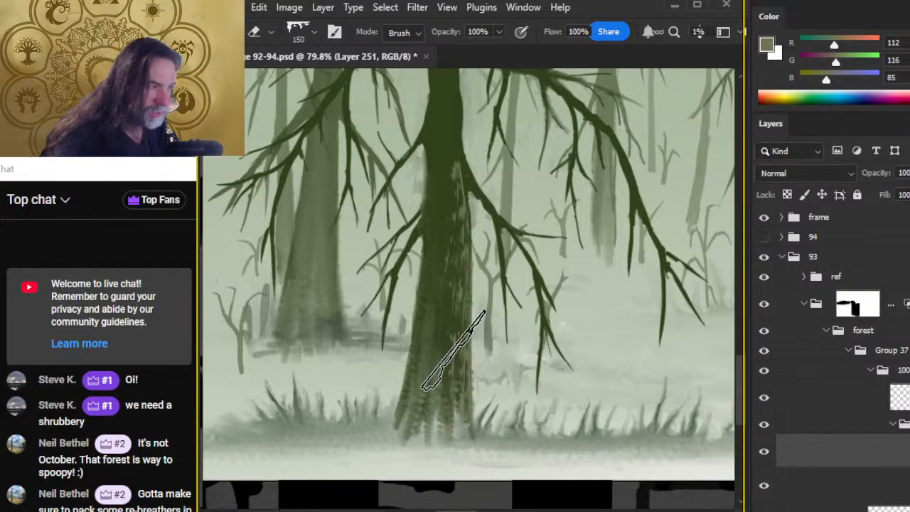
{"action": "key", "text": "b"}
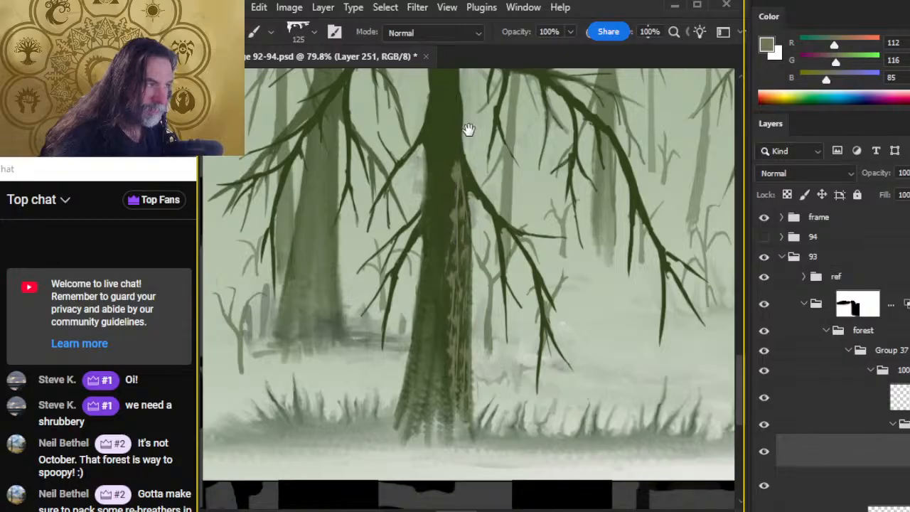
Continue the light bark texture up the right side of the curved tree's trunk to its tip, shrinking the brush from 125 to 70 px
{"action": "left_click_drag", "start_coordinate": [467, 132], "coordinate": [461, 322]}
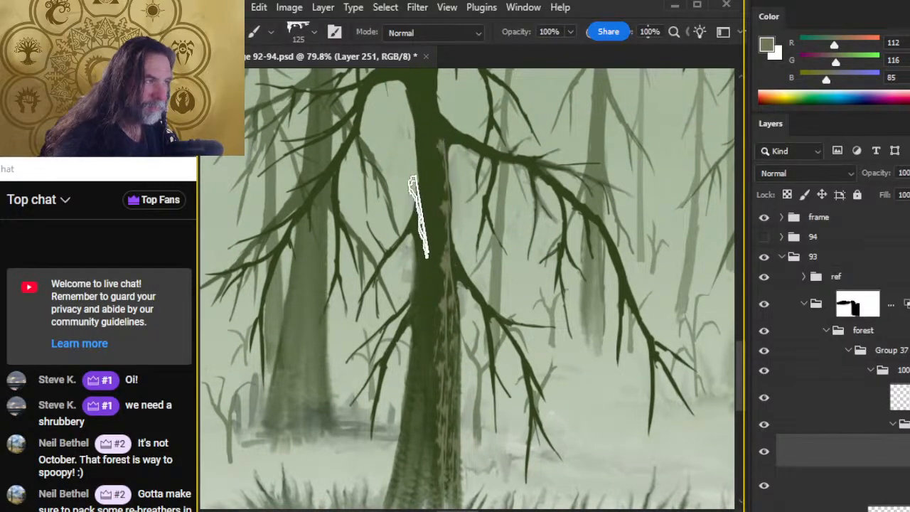
{"action": "left_click_drag", "start_coordinate": [428, 149], "coordinate": [450, 372]}
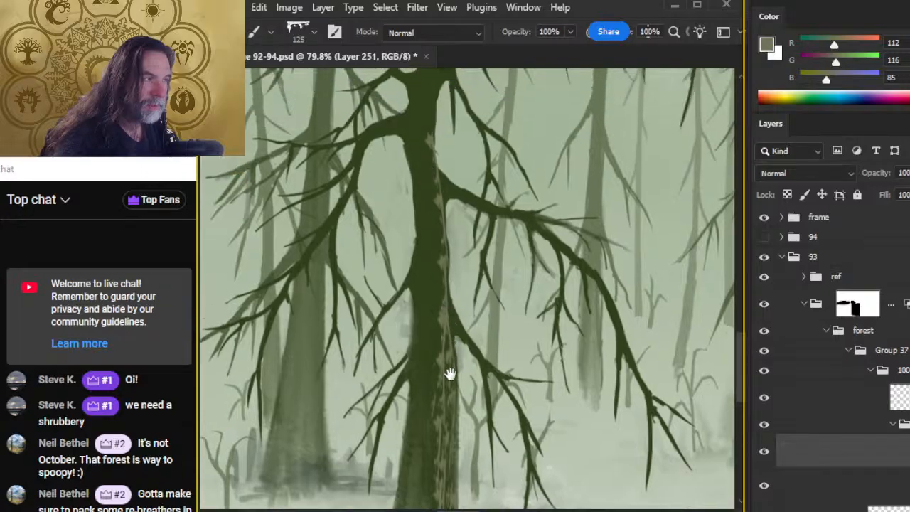
{"action": "key", "text": "bracketleft"}
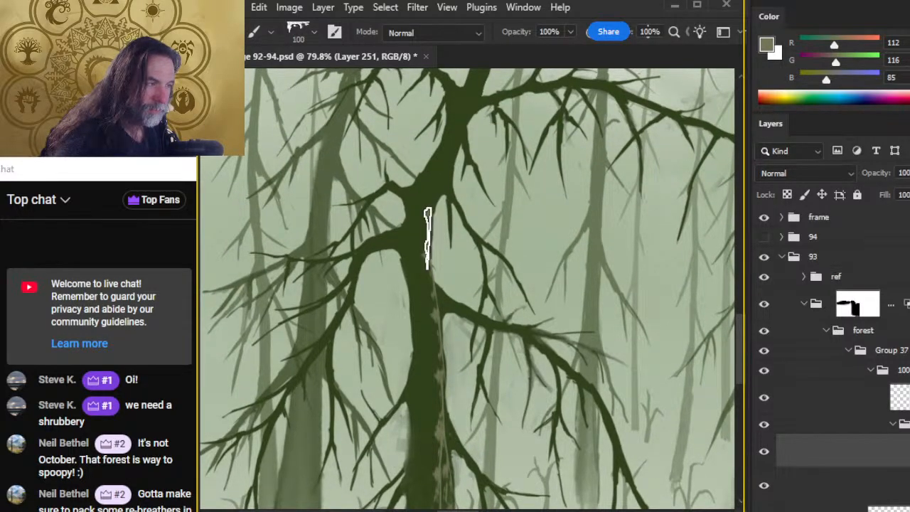
{"action": "key", "text": "bracketleft"}
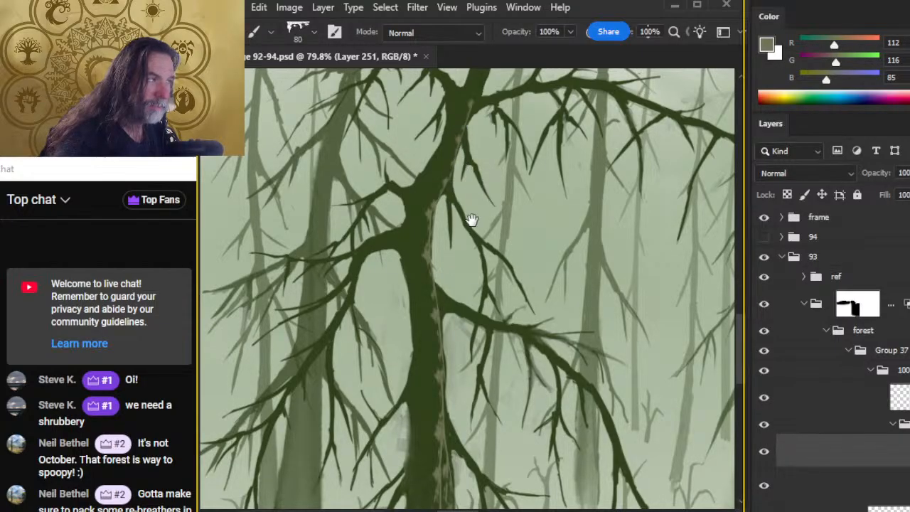
{"action": "left_click_drag", "start_coordinate": [472, 217], "coordinate": [441, 273]}
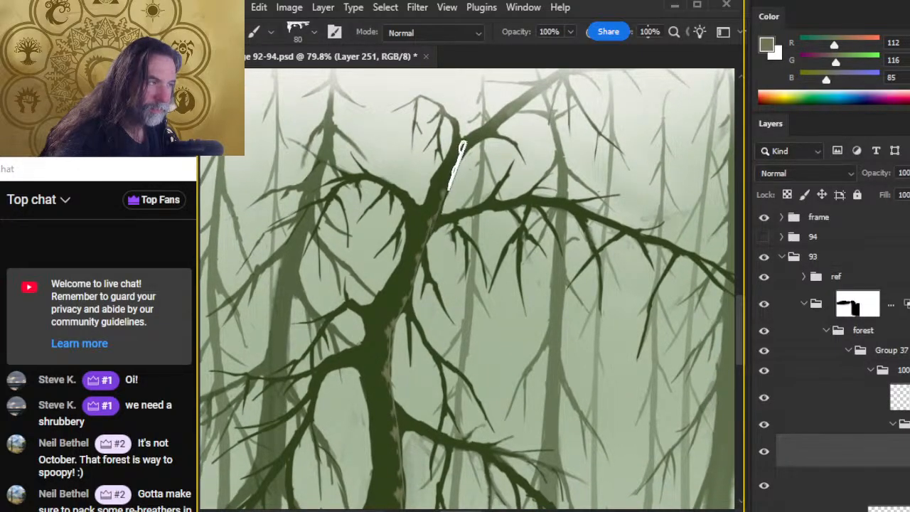
{"action": "key", "text": "bracketleft"}
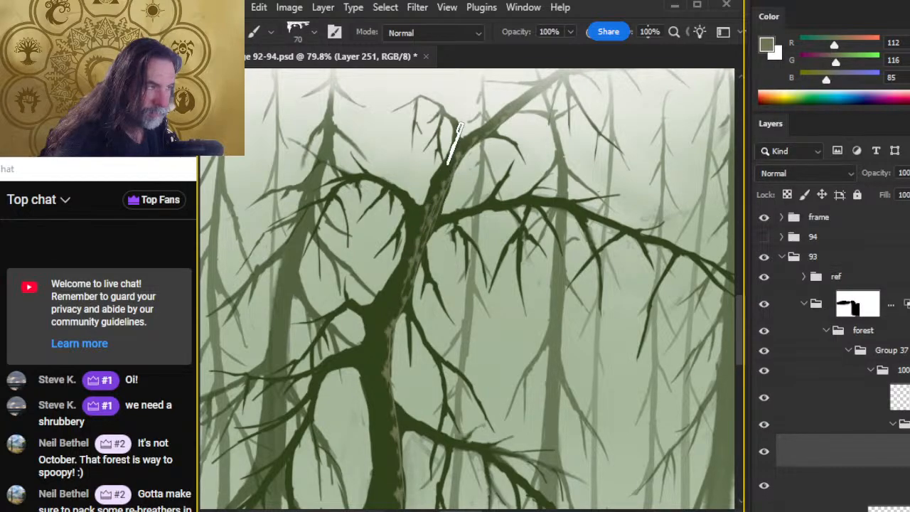
Widen the bark texture down the right half of the middle trunk with a 90 px Mountain Chisel brush
{"action": "left_click_drag", "start_coordinate": [427, 316], "coordinate": [468, 215]}
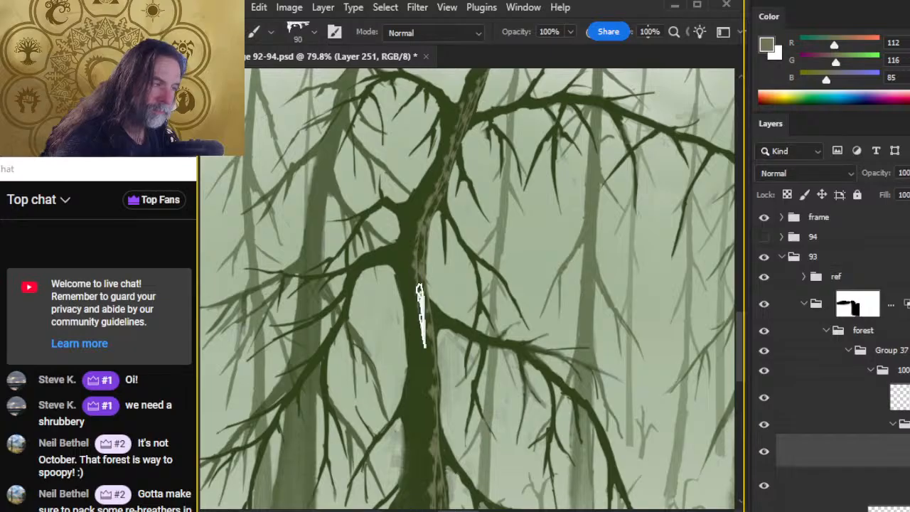
{"action": "key", "text": "bracketright"}
{"action": "left_click_drag", "start_coordinate": [429, 359], "coordinate": [431, 214]}
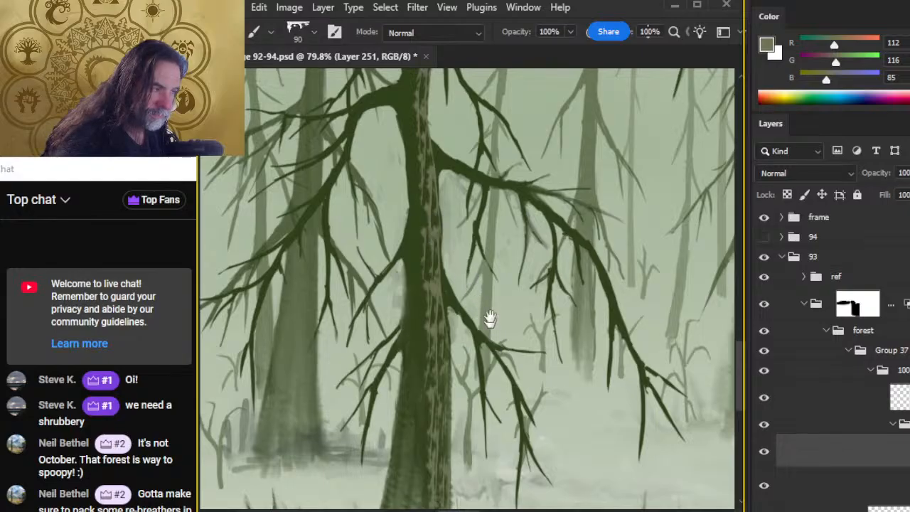
Paint bark texture along the left edge of the curved trunk from base to tip, shrinking the brush from 90 to 60 px
{"action": "left_click_drag", "start_coordinate": [488, 319], "coordinate": [463, 178]}
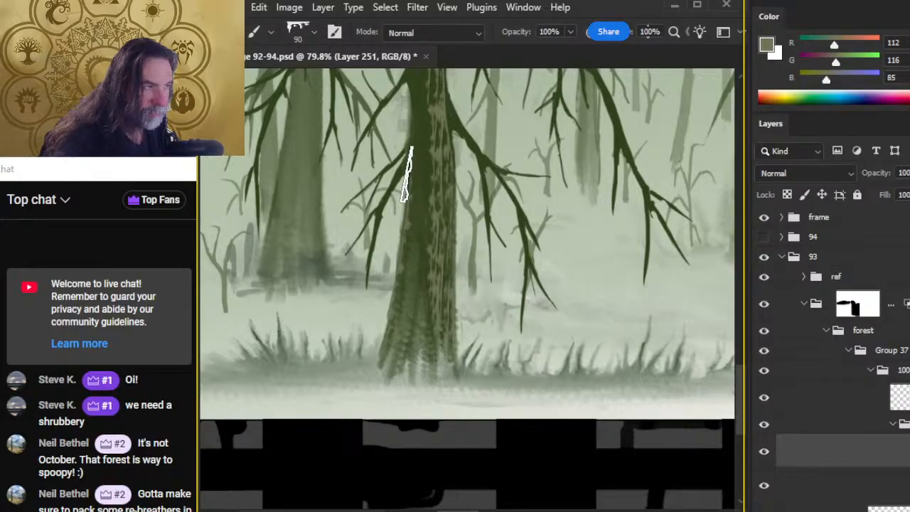
{"action": "left_click_drag", "start_coordinate": [436, 140], "coordinate": [443, 264]}
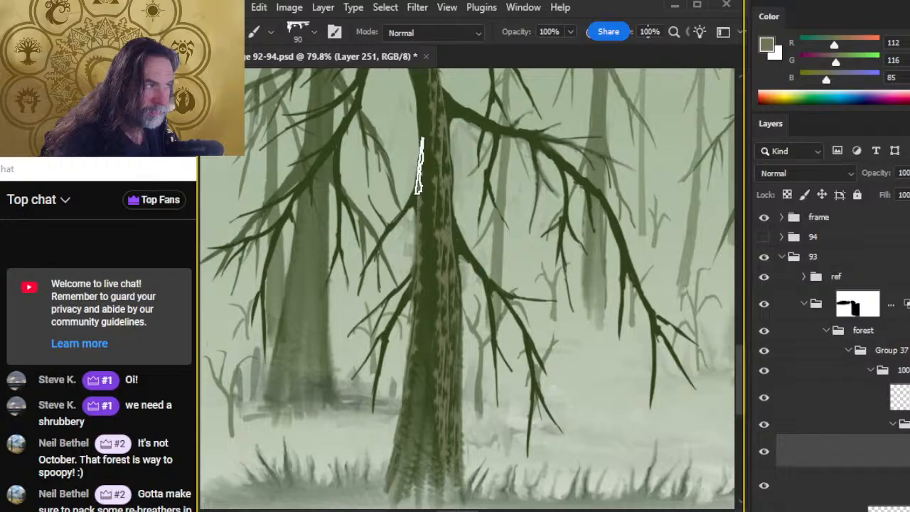
{"action": "left_click_drag", "start_coordinate": [462, 184], "coordinate": [453, 265]}
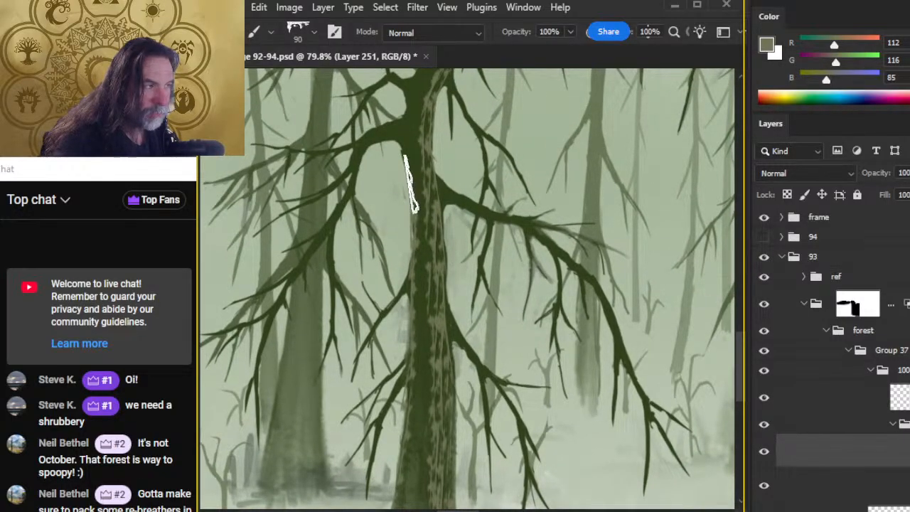
{"action": "key", "text": "bracketleft"}
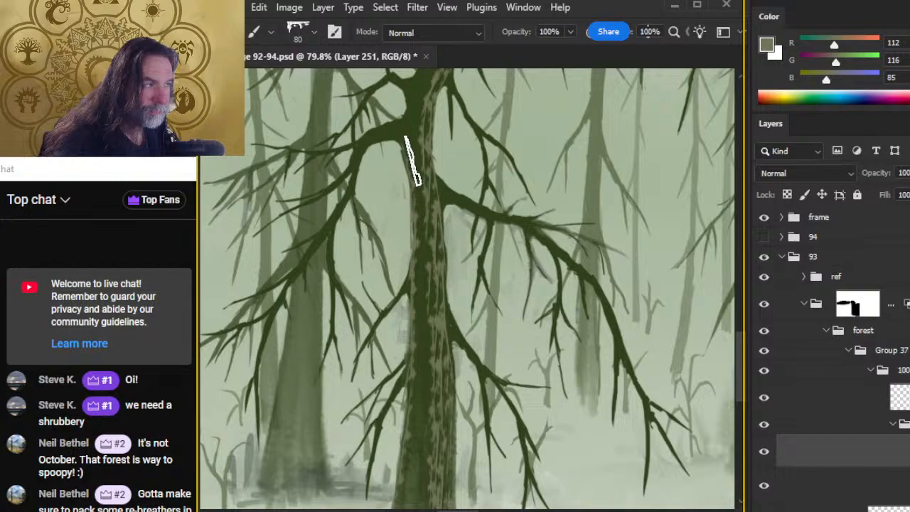
{"action": "left_click_drag", "start_coordinate": [420, 120], "coordinate": [408, 234]}
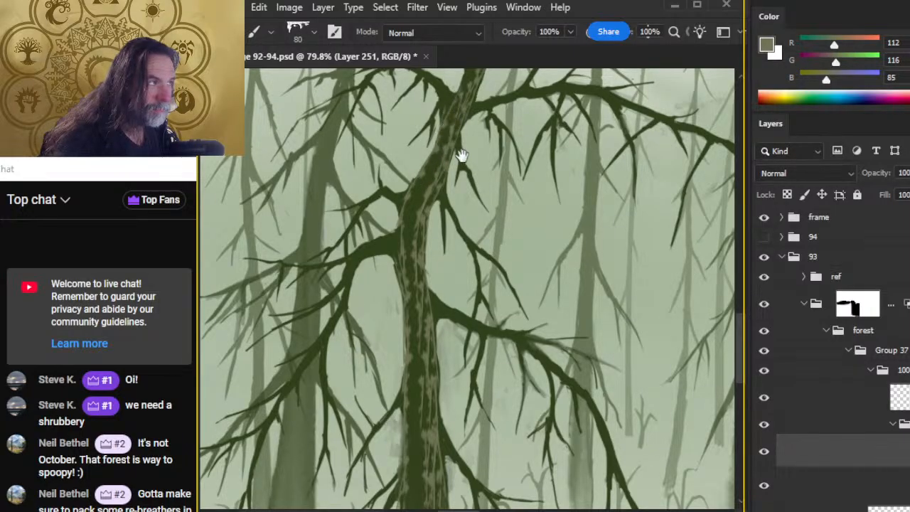
{"action": "mouse_move", "coordinate": [462, 155]}
{"action": "left_mouse_down"}
{"action": "mouse_move", "coordinate": [429, 335]}
{"action": "mouse_move", "coordinate": [424, 226]}
{"action": "left_mouse_up"}
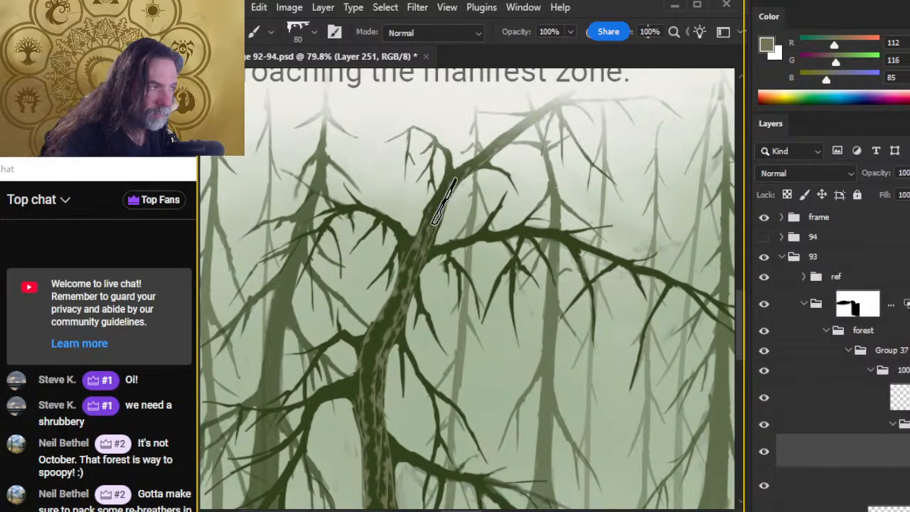
{"action": "key", "text": "bracketleft"}
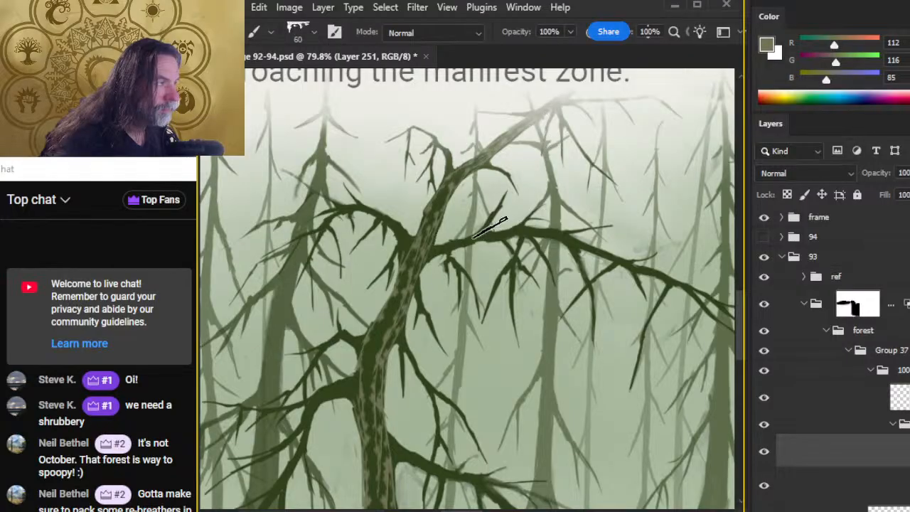
Fill the remaining dark gaps down the middle and lower trunk with bark strokes, enlarging the brush from 60 to 90 px
{"action": "left_click_drag", "start_coordinate": [507, 375], "coordinate": [548, 189]}
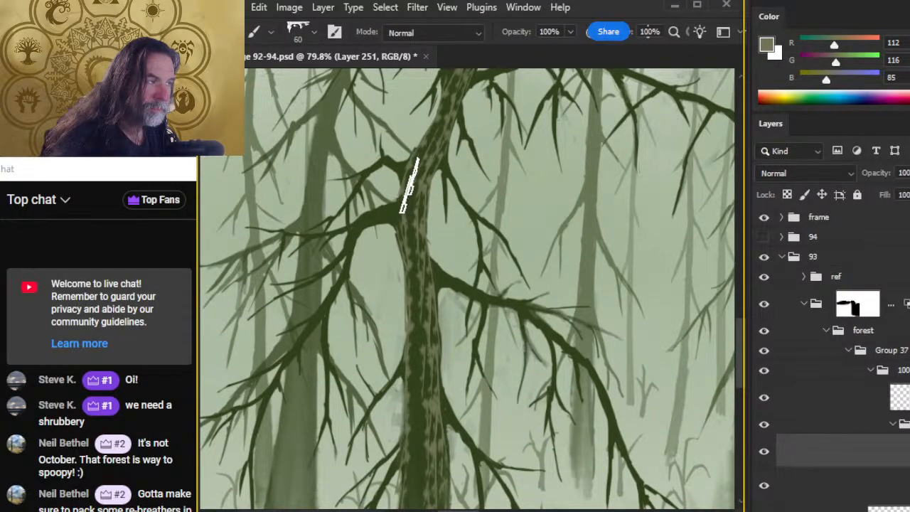
{"action": "key", "text": "bracketright"}
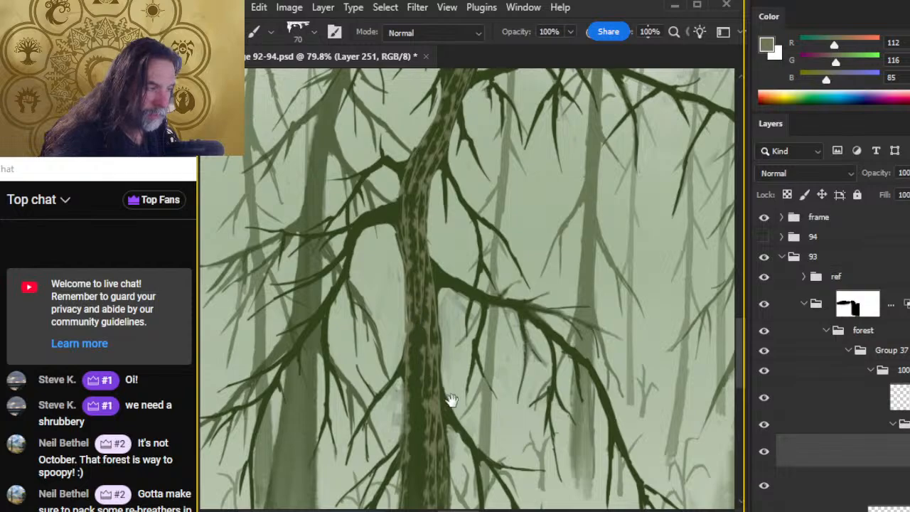
{"action": "left_click_drag", "start_coordinate": [451, 400], "coordinate": [477, 224]}
{"action": "key", "text": "bracketright"}
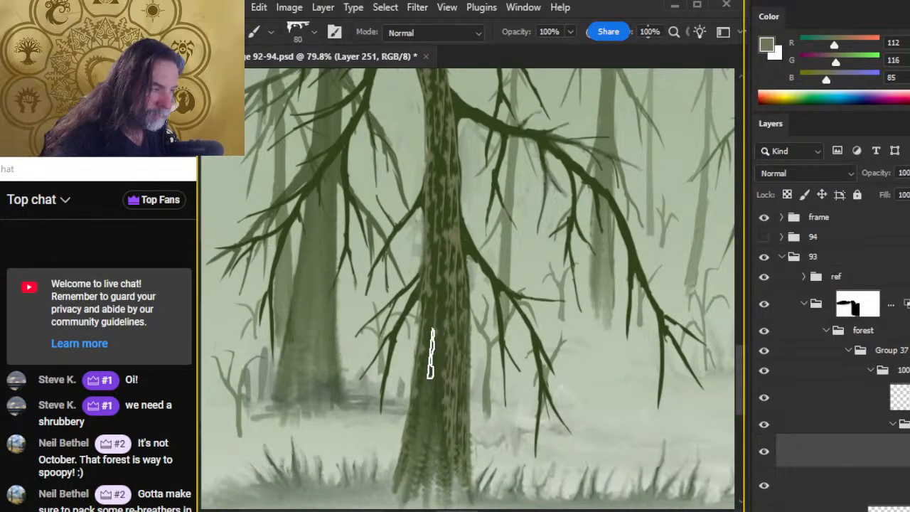
{"action": "key", "text": "bracketright"}
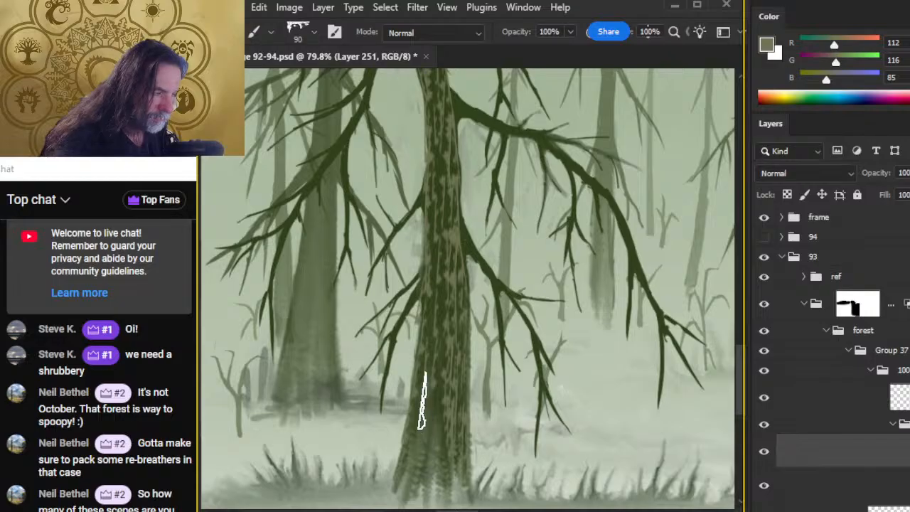
{"action": "key", "text": "z"}
{"action": "scroll", "coordinate": [482, 365], "scroll_direction": "down", "scroll_amount": 3}
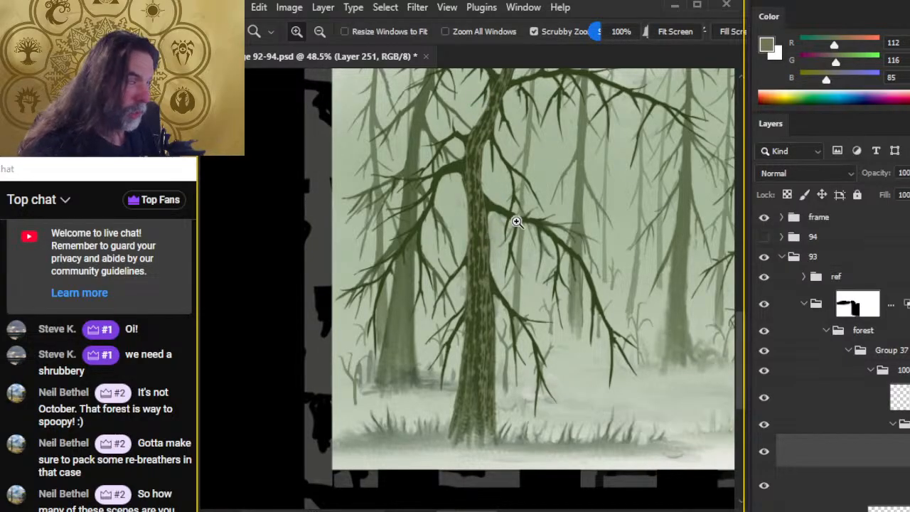
Break up the bark texture on the middle trunk around the large branch joint with a 35 to 50 px Mountain Chisel Eraser
{"action": "key", "text": "e"}
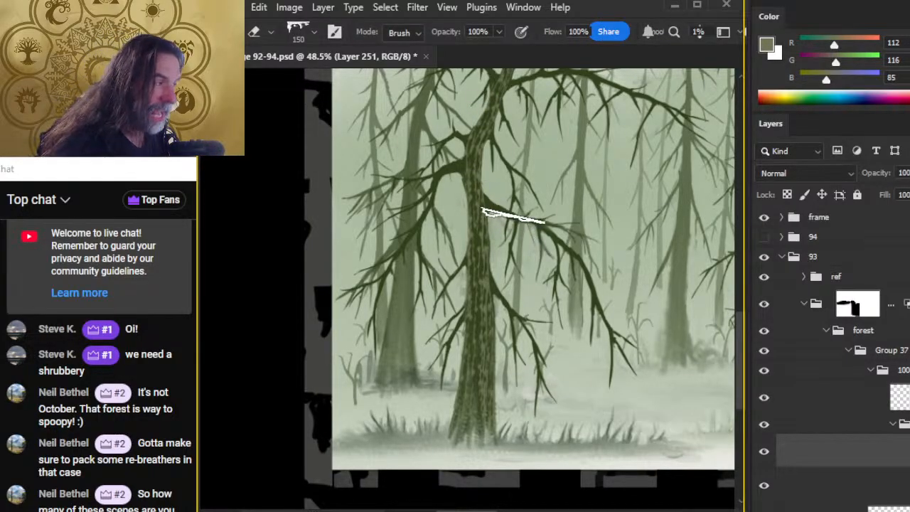
{"action": "key", "text": "ctrl+space"}
{"action": "left_click_drag", "start_coordinate": [518, 221], "coordinate": [590, 221]}
{"action": "key", "text": "["}
{"action": "key", "text": "["}
{"action": "key", "text": "["}
{"action": "key", "text": "["}
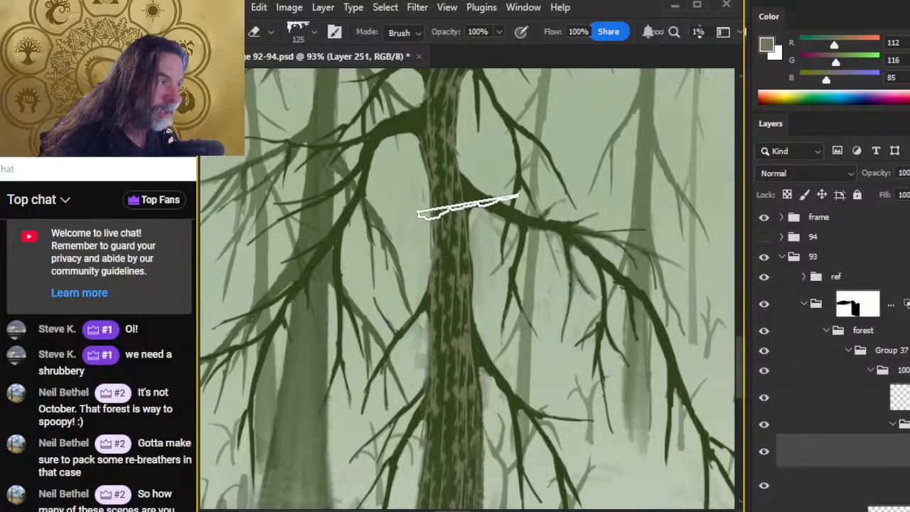
{"action": "key", "text": "["}
{"action": "key", "text": "["}
{"action": "key", "text": "["}
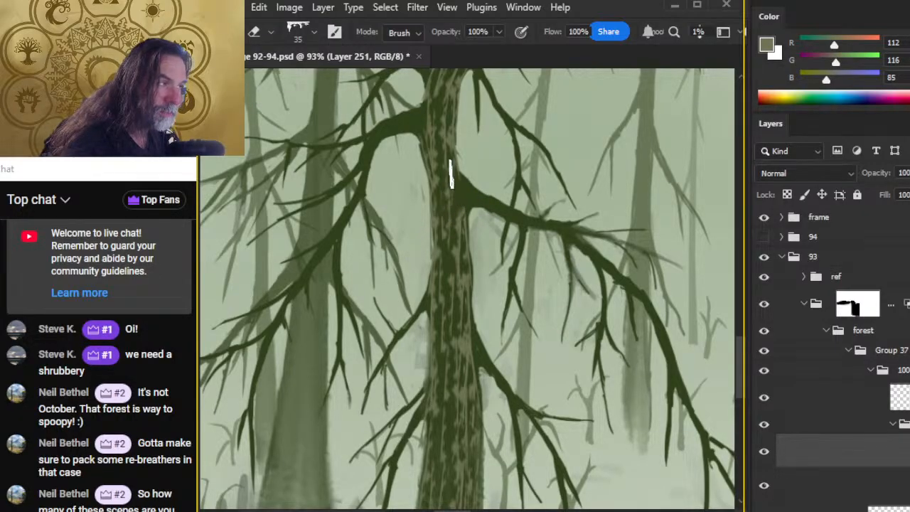
{"action": "key", "text": "]"}
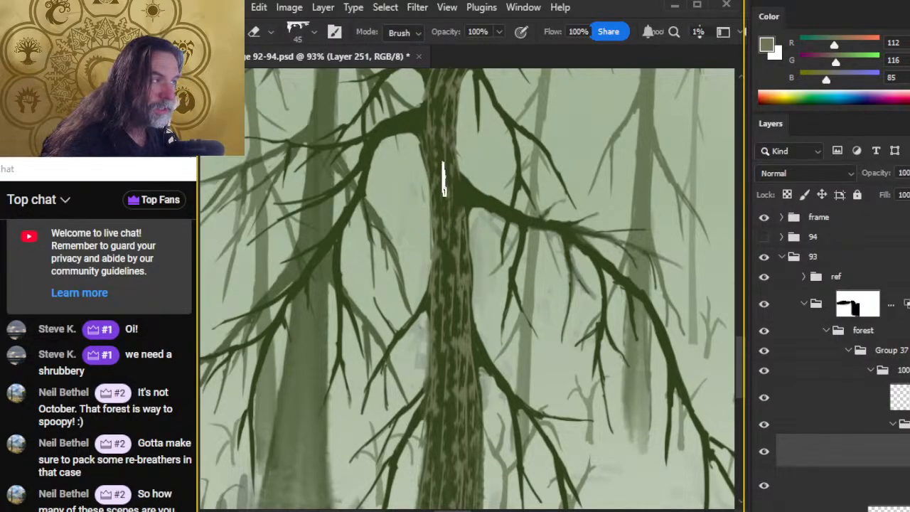
{"action": "key", "text": "]"}
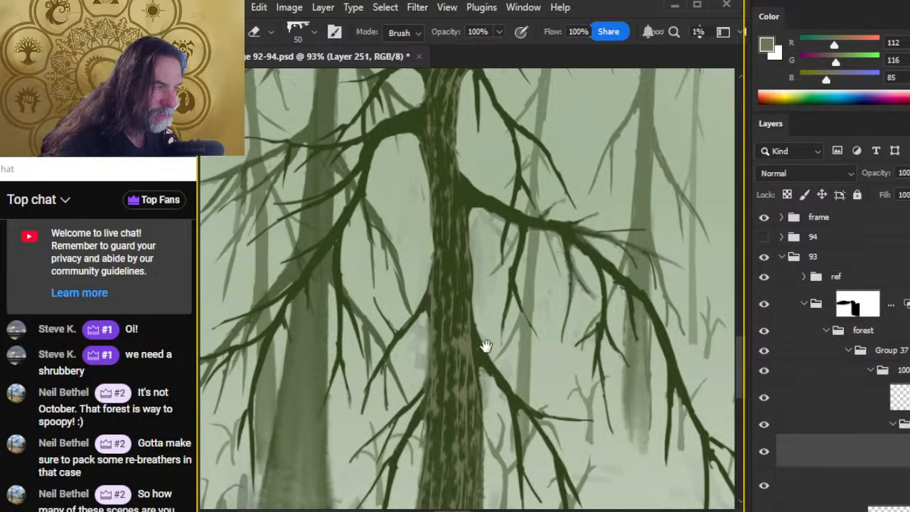
Thin the bark texture on the lower trunk with the Eraser at 70 px, and undo the last stroke
{"action": "scroll", "coordinate": [484, 345], "scroll_direction": "down", "scroll_amount": 3}
{"action": "key", "text": "]"}
{"action": "key", "text": "]"}
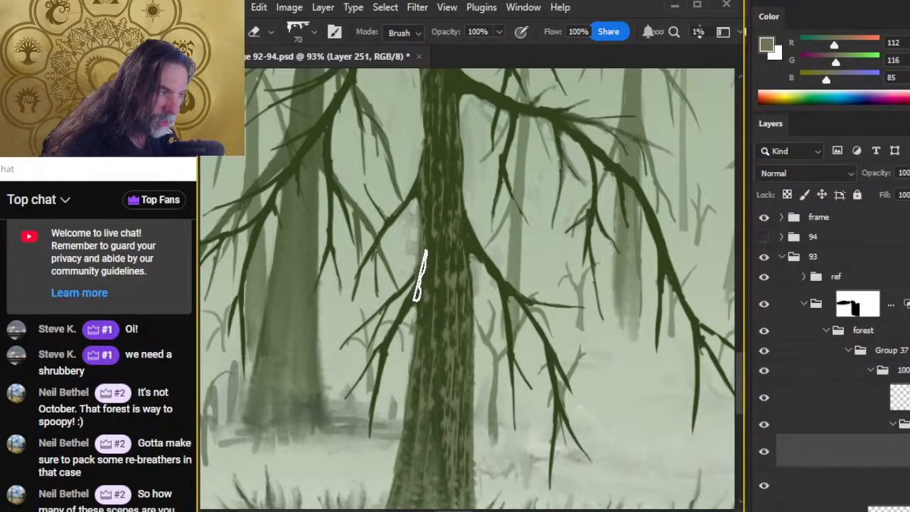
{"action": "key", "text": "ctrl+z"}
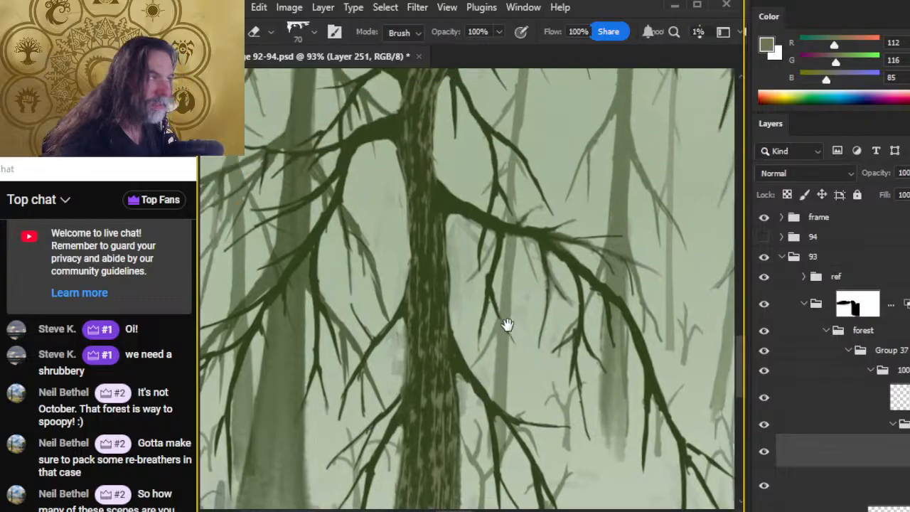
Touch up the upper trunk's bark with a 90 px brush, and refine it with the Eraser reduced from 60 to 40 px
{"action": "key", "text": "bracketleft"}
{"action": "key", "text": "z"}
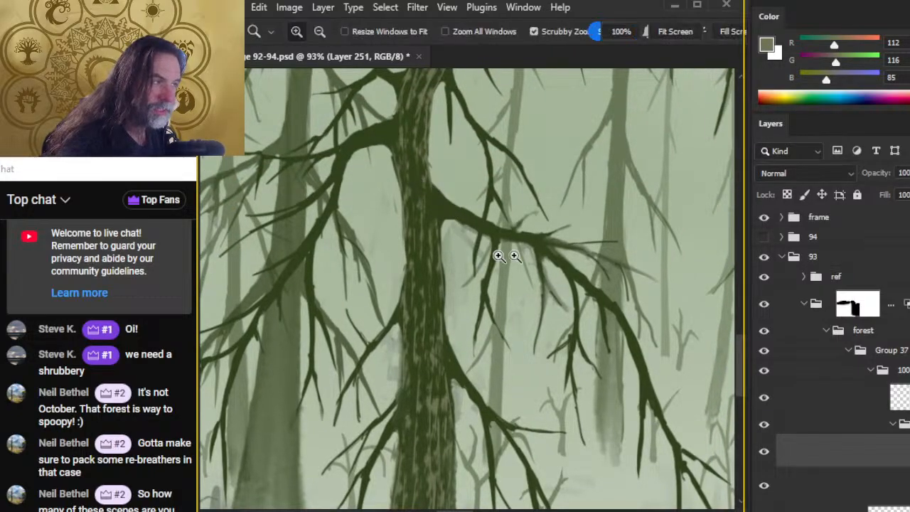
{"action": "mouse_move", "coordinate": [500, 253]}
{"action": "left_mouse_down"}
{"action": "mouse_move", "coordinate": [413, 200]}
{"action": "mouse_move", "coordinate": [476, 213]}
{"action": "left_mouse_up"}
{"action": "key", "text": "b"}
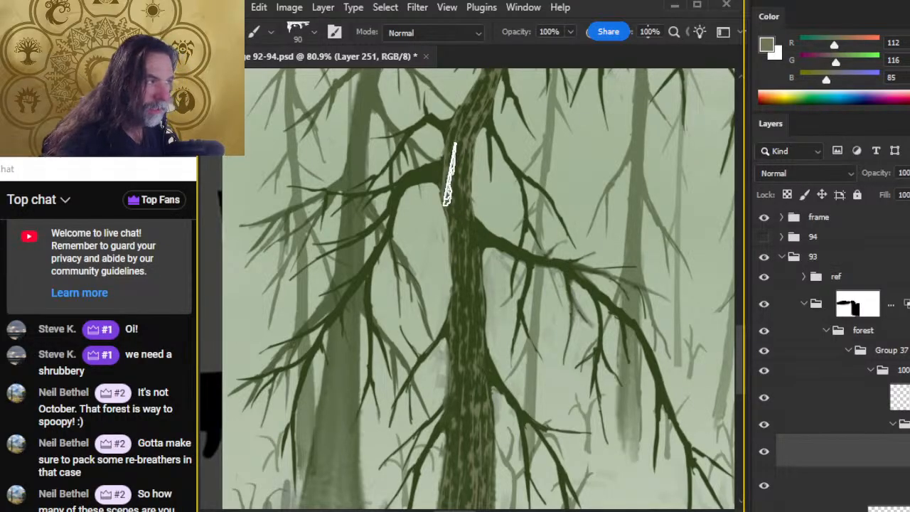
{"action": "key", "text": "e"}
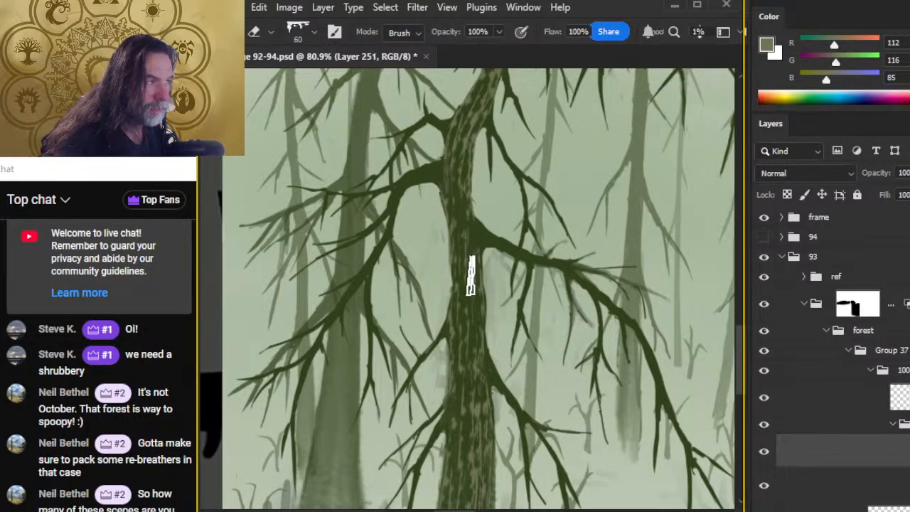
{"action": "mouse_move", "coordinate": [471, 275]}
{"action": "left_mouse_down"}
{"action": "mouse_move", "coordinate": [422, 335]}
{"action": "mouse_move", "coordinate": [398, 274]}
{"action": "left_mouse_up"}
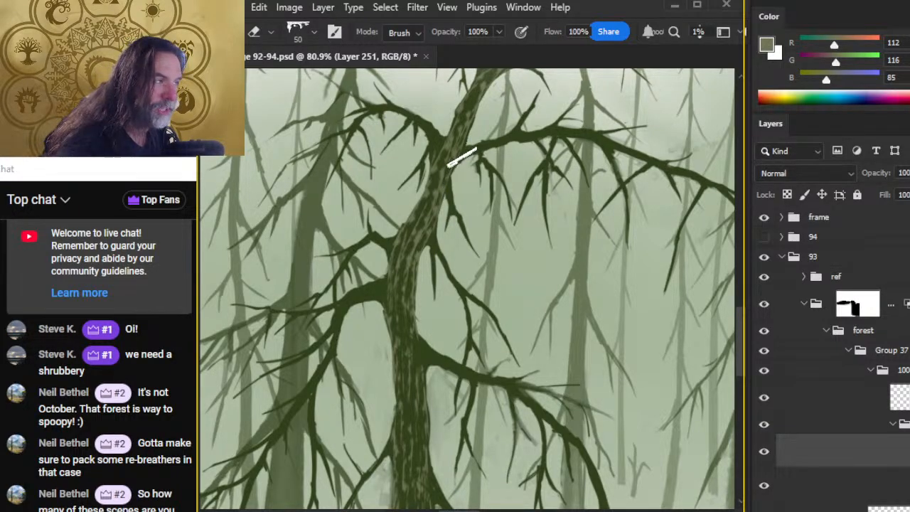
{"action": "mouse_move", "coordinate": [565, 220]}
{"action": "left_mouse_down"}
{"action": "mouse_move", "coordinate": [375, 244]}
{"action": "mouse_move", "coordinate": [493, 284]}
{"action": "mouse_move", "coordinate": [403, 219]}
{"action": "left_mouse_up"}
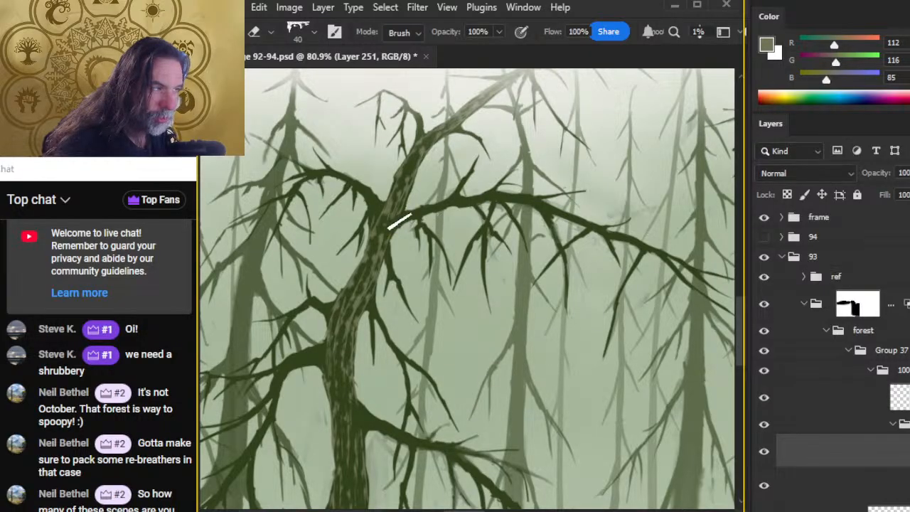
Blend the bark texture where the upper left branch meets the trunk, using the brush and Eraser at 40 px
{"action": "key", "text": "b"}
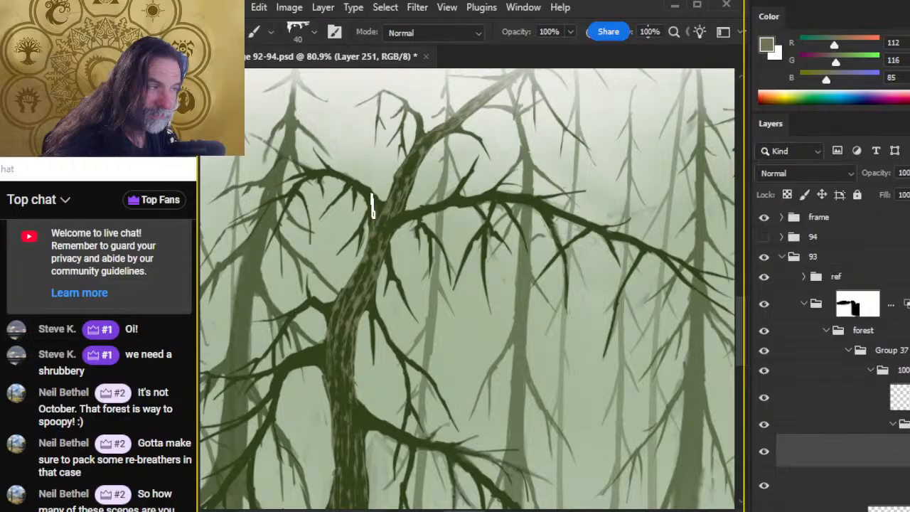
{"action": "left_click_drag", "start_coordinate": [384, 209], "coordinate": [372, 189]}
{"action": "key", "text": "e"}
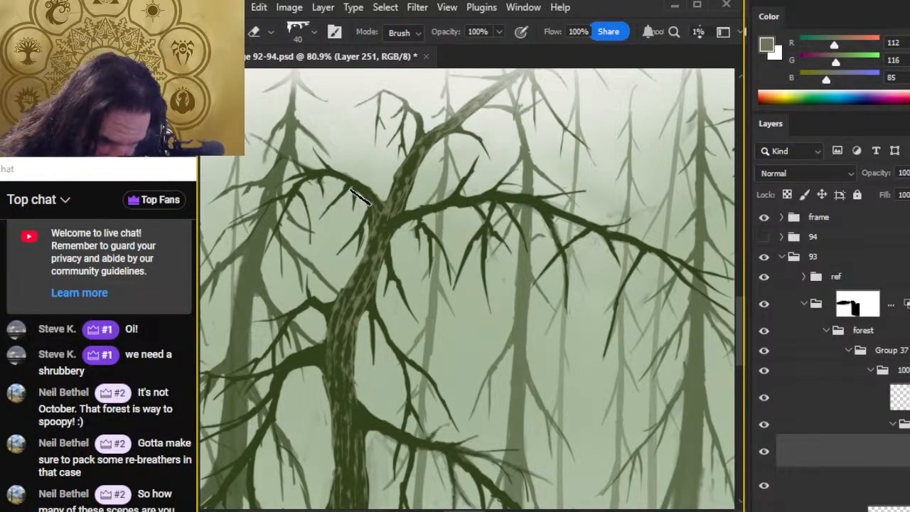
{"action": "key", "text": "z"}
{"action": "left_click_drag", "start_coordinate": [467, 372], "coordinate": [430, 380]}
{"action": "scroll", "coordinate": [502, 417], "scroll_direction": "up", "scroll_amount": 3}
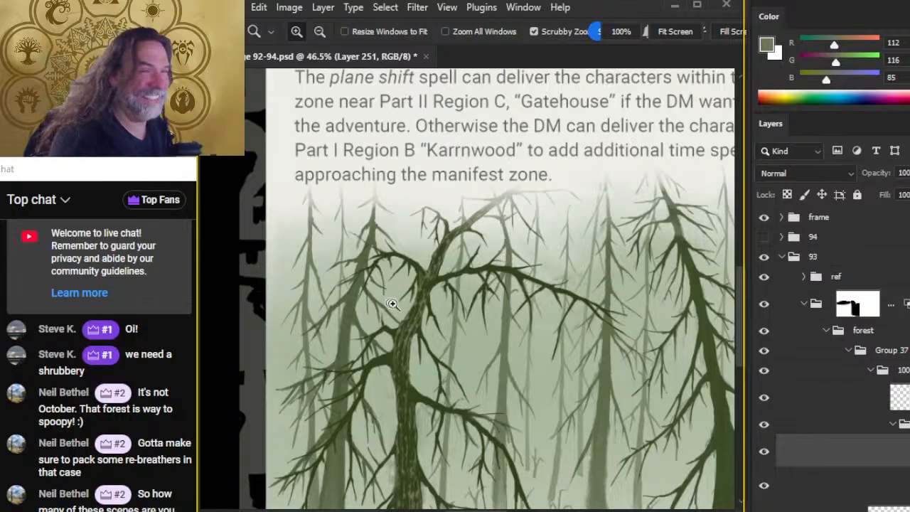
Collapse the page 93 group and hide it, then show the page 94 group in its place
{"action": "left_click_drag", "start_coordinate": [525, 303], "coordinate": [454, 285]}
{"action": "left_click_drag", "start_coordinate": [545, 374], "coordinate": [479, 284]}
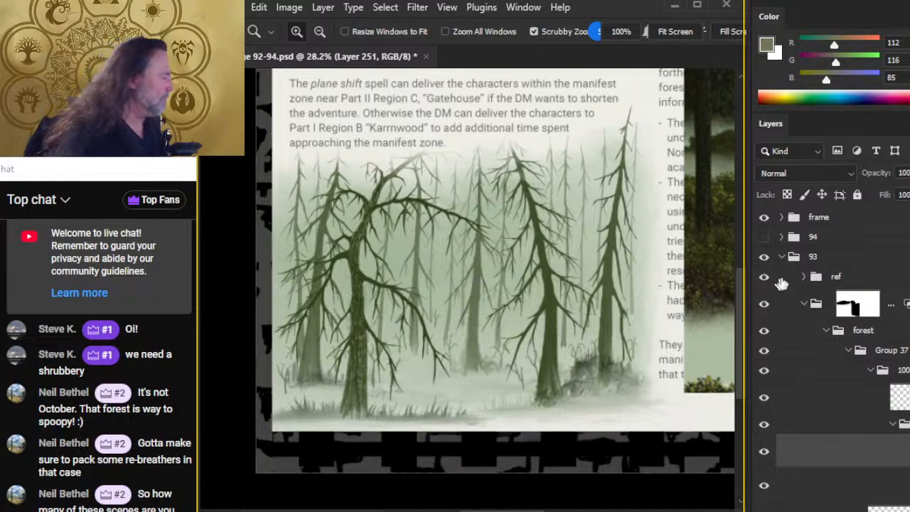
{"action": "left_click", "coordinate": [780, 257]}
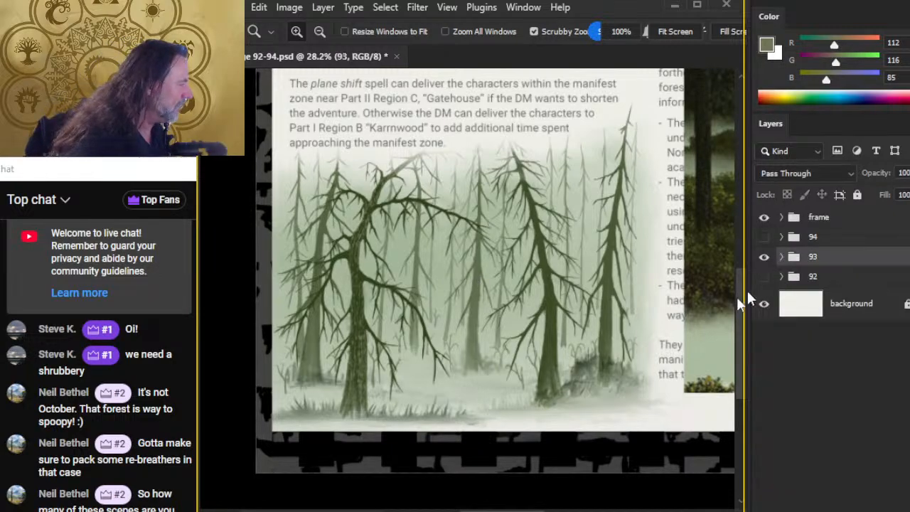
{"action": "left_click", "coordinate": [764, 257]}
{"action": "left_click", "coordinate": [764, 238]}
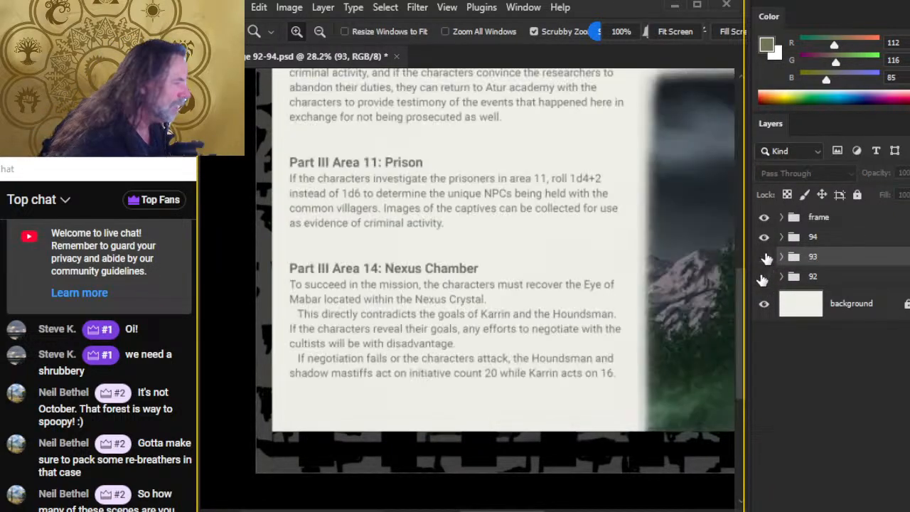
Examine the domed building illustration on page 94, both in detail and within the whole page layout
{"action": "left_click_drag", "start_coordinate": [566, 264], "coordinate": [306, 238]}
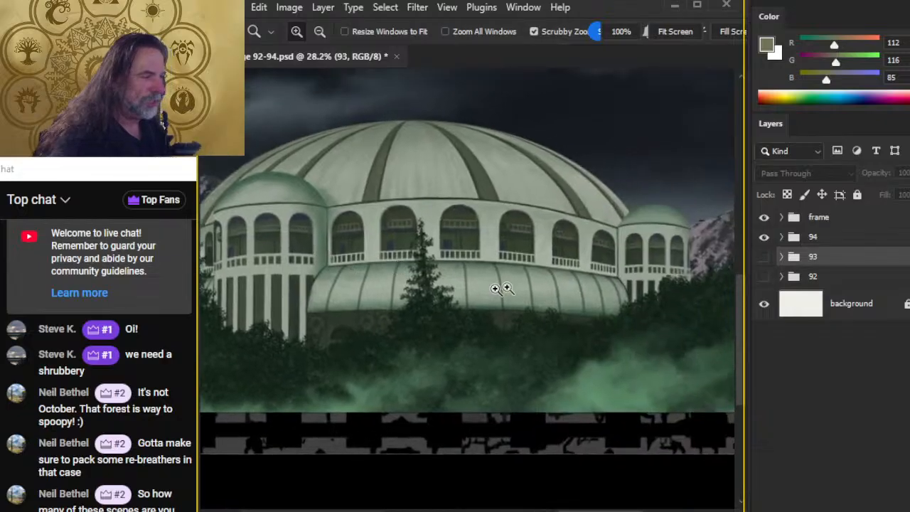
{"action": "left_click_drag", "start_coordinate": [540, 294], "coordinate": [481, 312]}
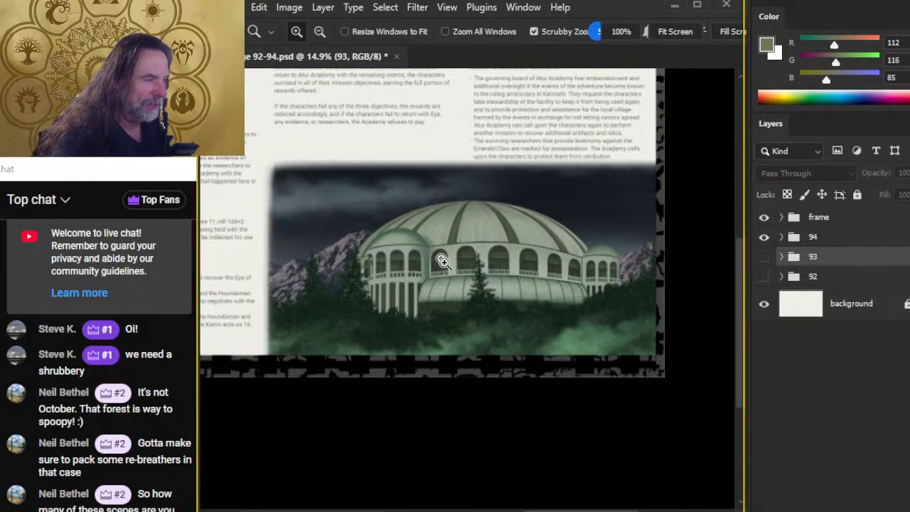
{"action": "left_click_drag", "start_coordinate": [425, 256], "coordinate": [441, 264]}
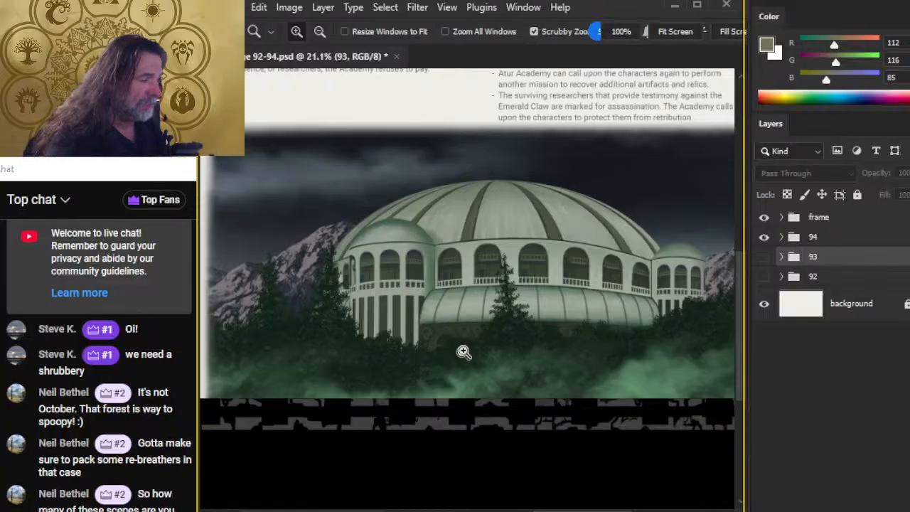
{"action": "left_click_drag", "start_coordinate": [551, 328], "coordinate": [566, 340]}
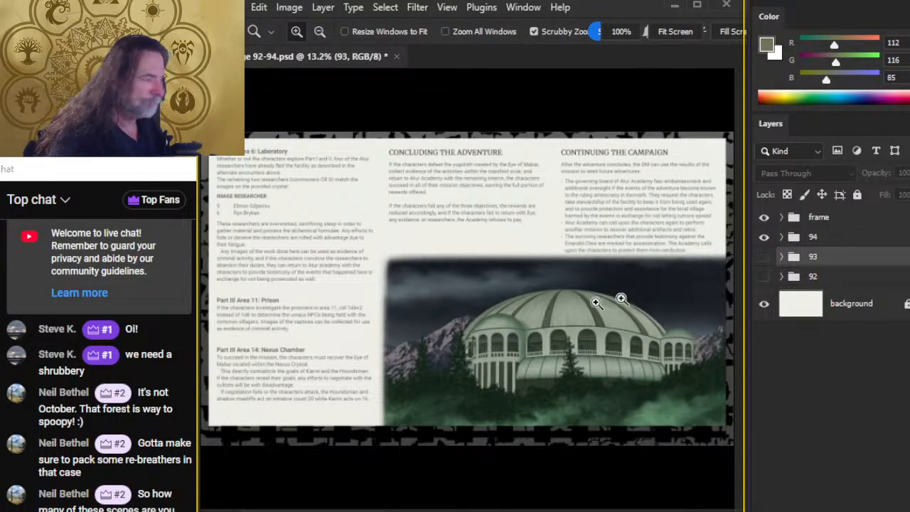
Review the page 94 layout and its domed building in full-screen mode, and return to the standard screen mode
{"action": "key", "text": "f"}
{"action": "key", "text": "f"}
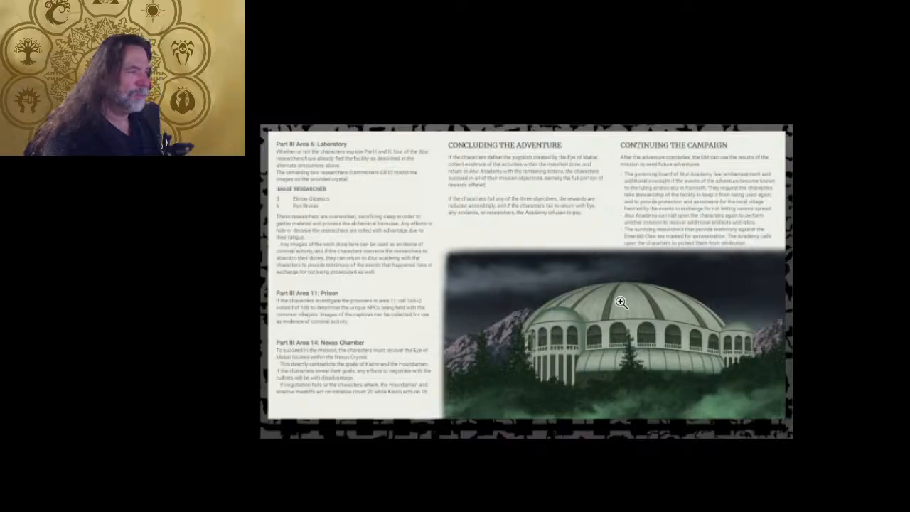
{"action": "left_click_drag", "start_coordinate": [610, 283], "coordinate": [632, 281]}
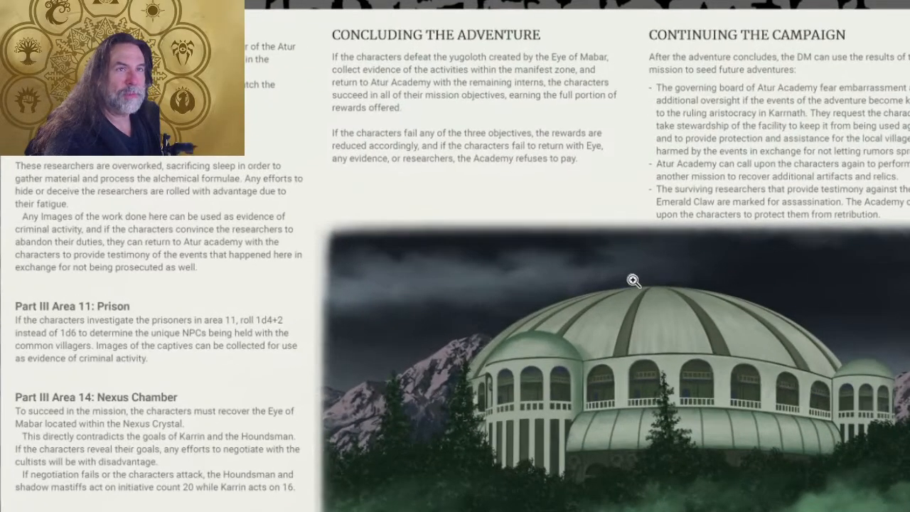
{"action": "left_click_drag", "start_coordinate": [584, 264], "coordinate": [619, 285]}
{"action": "left_click", "coordinate": [587, 257]}
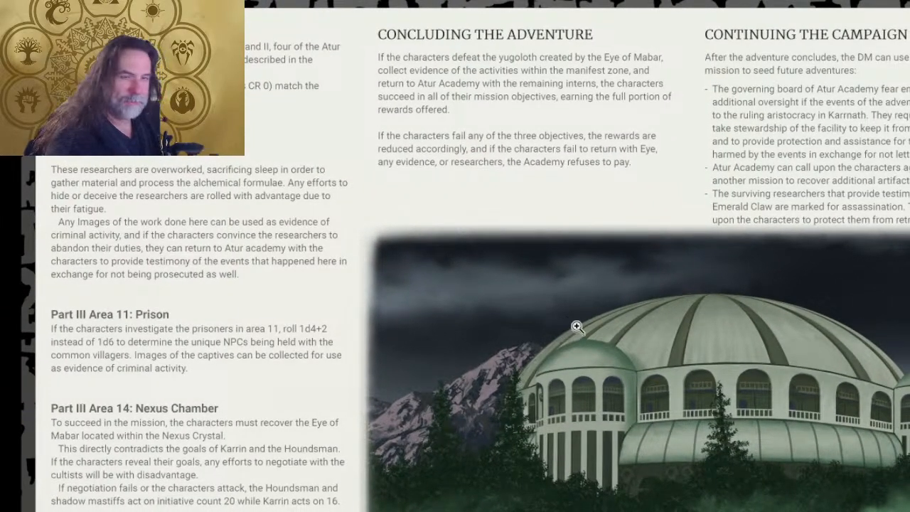
{"action": "mouse_move", "coordinate": [583, 324]}
{"action": "left_mouse_down"}
{"action": "mouse_move", "coordinate": [593, 319]}
{"action": "mouse_move", "coordinate": [584, 320]}
{"action": "left_mouse_up"}
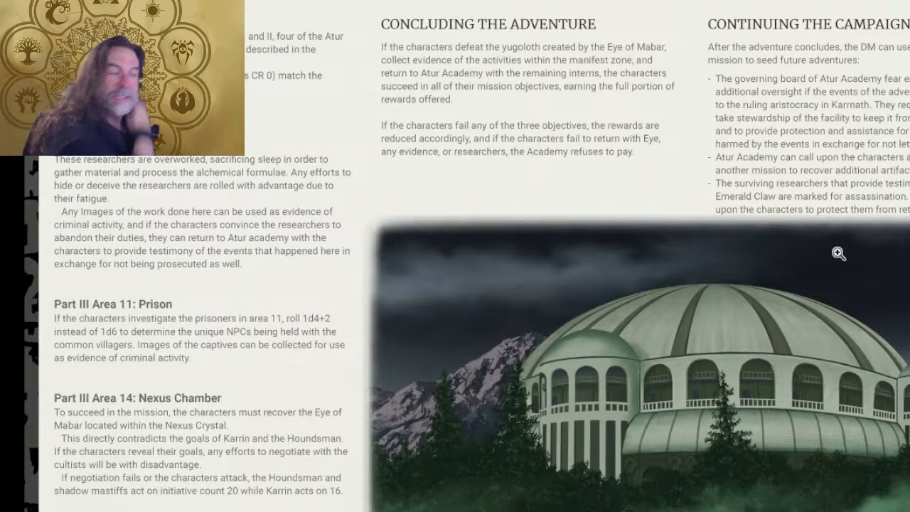
{"action": "left_click", "coordinate": [771, 354]}
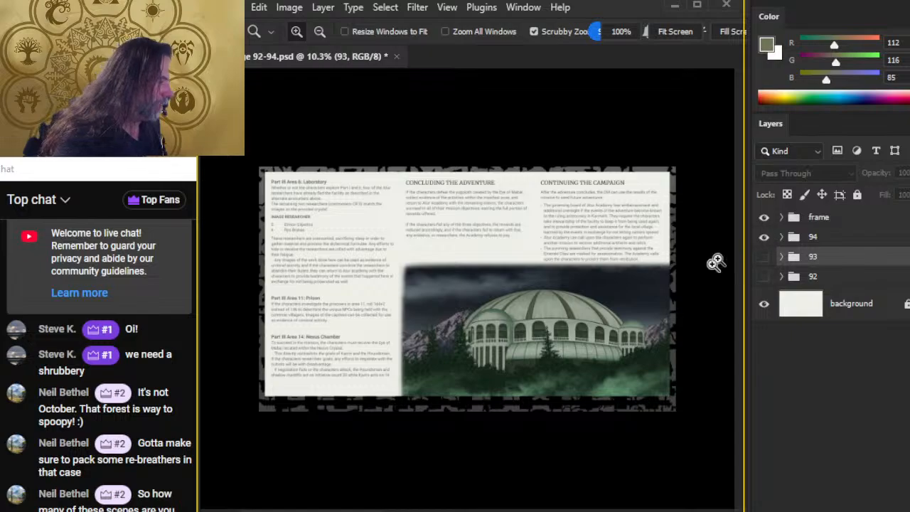
{"action": "left_click", "coordinate": [590, 321]}
{"action": "left_click_drag", "start_coordinate": [417, 187], "coordinate": [444, 221]}
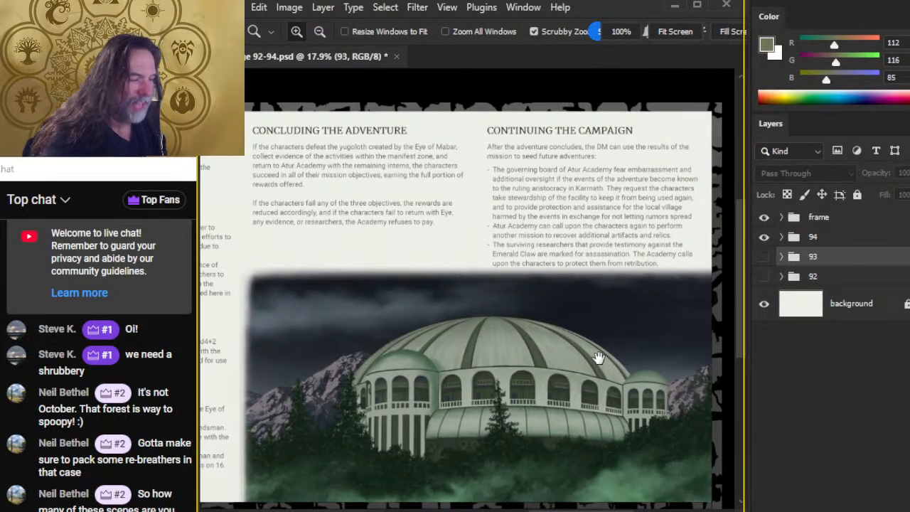
Switch the visible page from 94 back to 93 and hide the ref group inside the page 93 group
{"action": "left_click", "coordinate": [764, 236]}
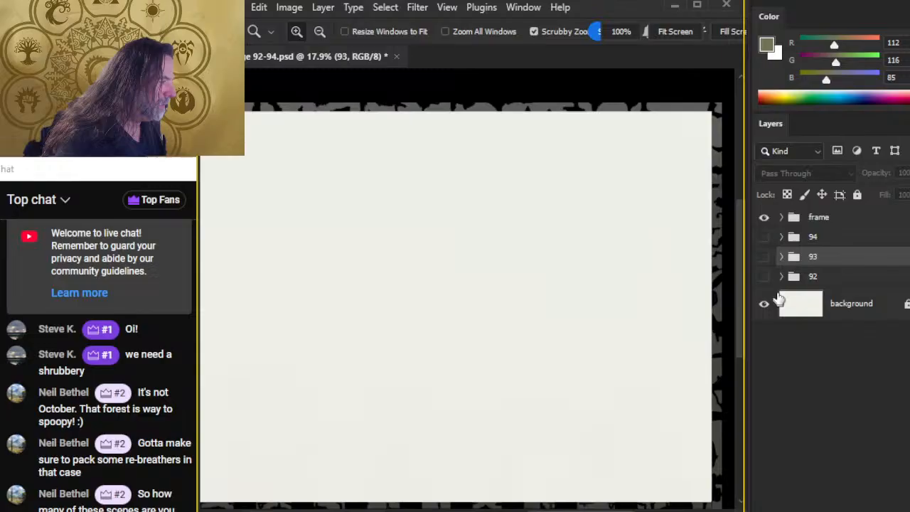
{"action": "left_click", "coordinate": [764, 256]}
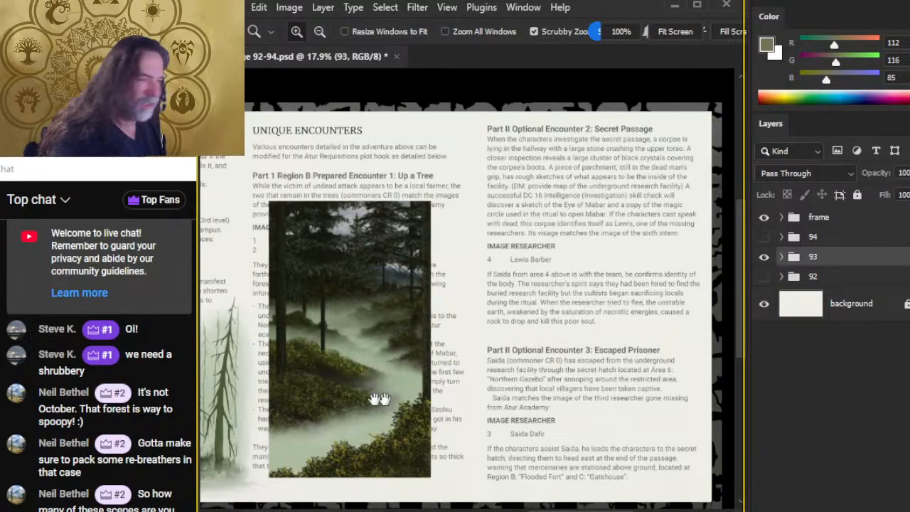
{"action": "left_click_drag", "start_coordinate": [379, 400], "coordinate": [599, 299]}
{"action": "left_click", "coordinate": [781, 256]}
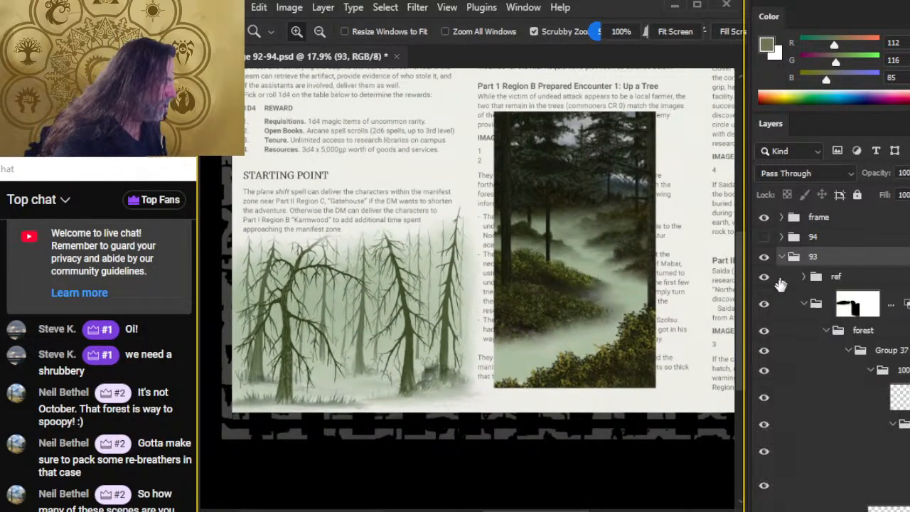
{"action": "left_click", "coordinate": [765, 276]}
{"action": "scroll", "coordinate": [595, 339], "scroll_direction": "down", "scroll_amount": 3}
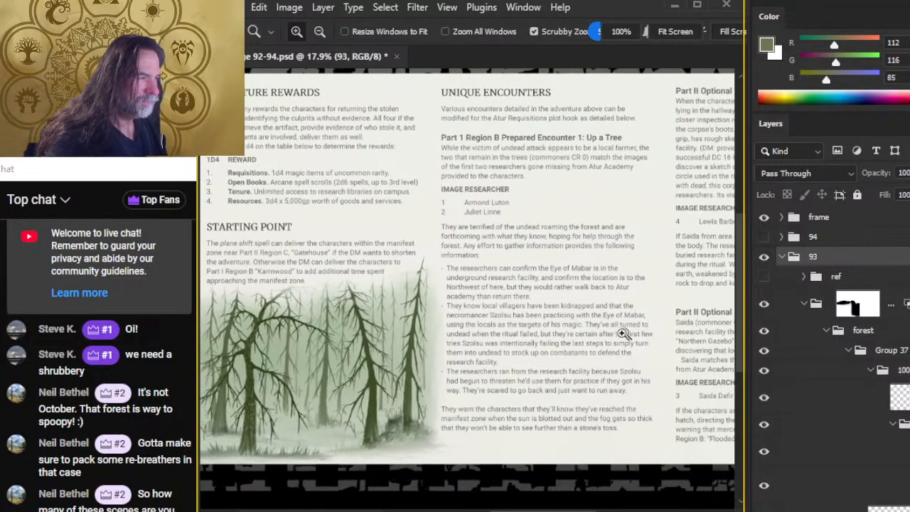
{"action": "scroll", "coordinate": [594, 339], "scroll_direction": "up", "scroll_amount": 3}
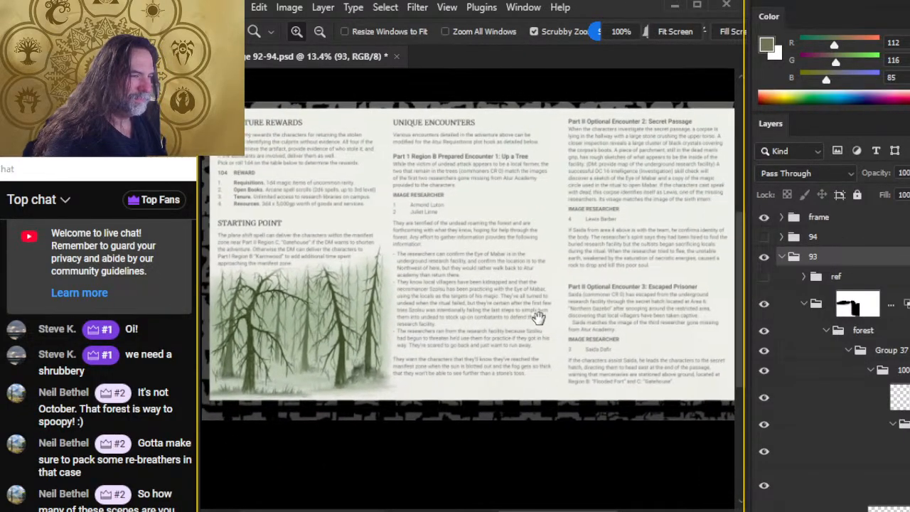
Collapse and hide the page 93 group, and show the page 92 group instead
{"action": "left_click", "coordinate": [782, 256]}
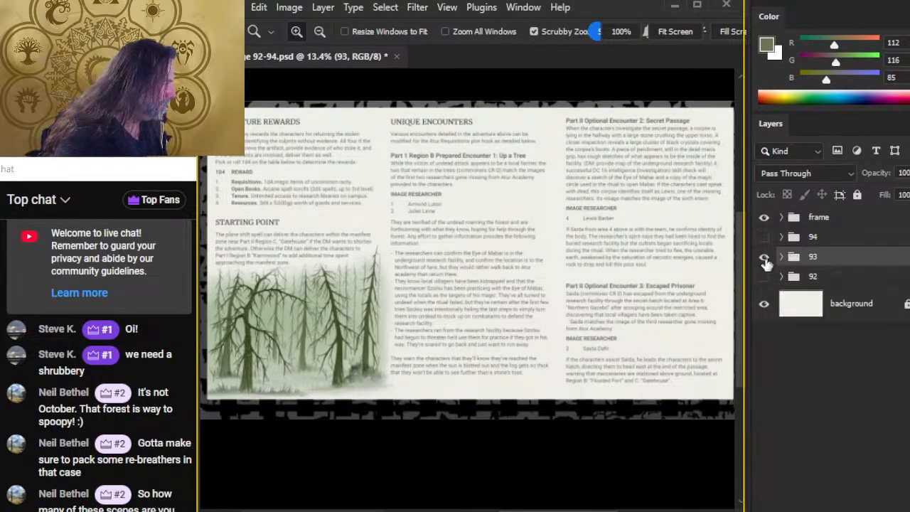
{"action": "left_click", "coordinate": [764, 257]}
{"action": "left_click", "coordinate": [764, 277]}
{"action": "scroll", "coordinate": [432, 301], "scroll_direction": "up", "scroll_amount": 4}
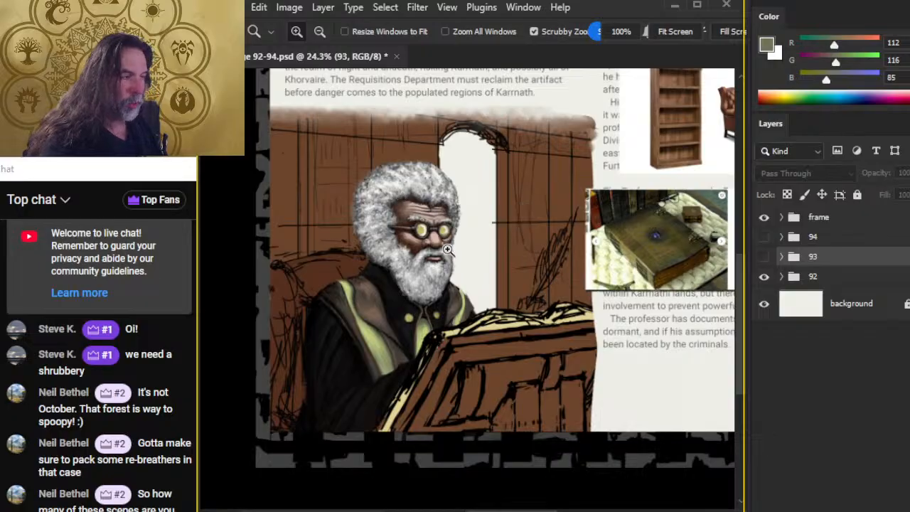
Examine the unfinished professor illustration on page 92 and the furniture and book reference photos beside it
{"action": "left_click_drag", "start_coordinate": [641, 304], "coordinate": [608, 325]}
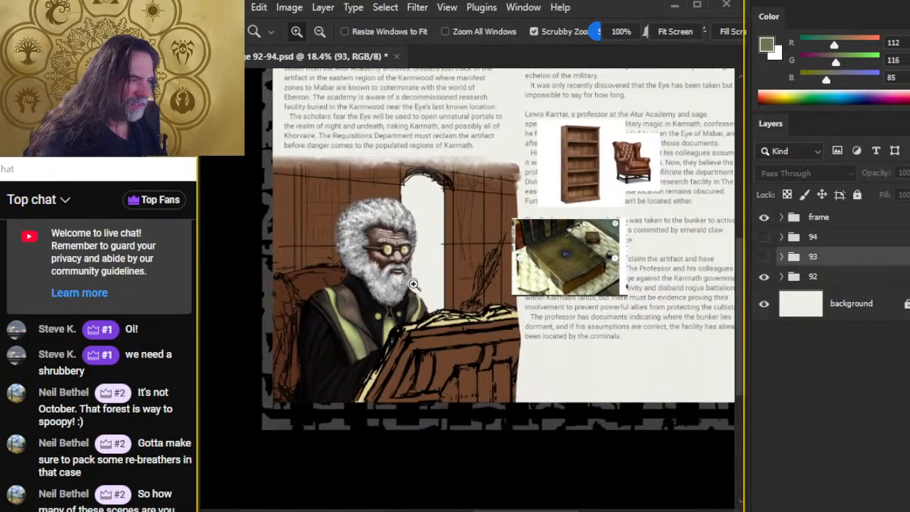
{"action": "left_click_drag", "start_coordinate": [634, 245], "coordinate": [604, 270]}
{"action": "left_click_drag", "start_coordinate": [349, 320], "coordinate": [414, 267]}
{"action": "left_click_drag", "start_coordinate": [501, 321], "coordinate": [484, 342]}
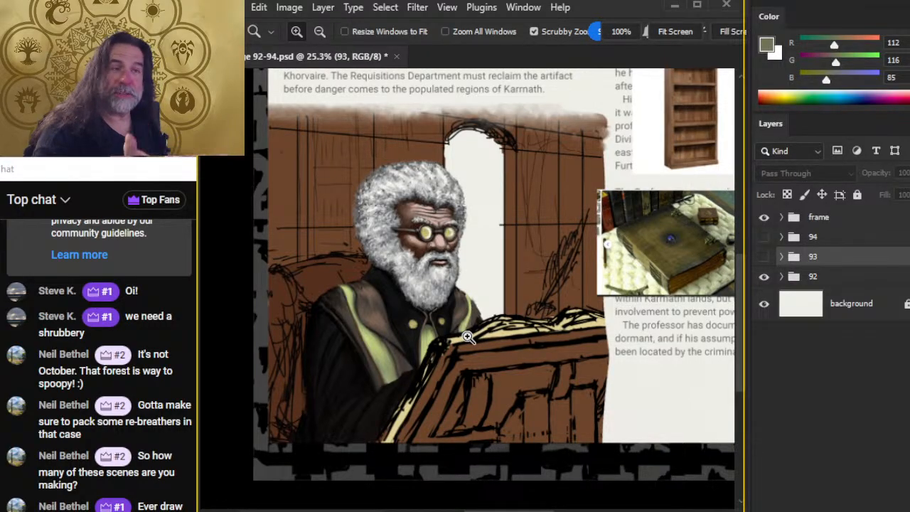
Examine the six missing-researcher portraits and their captions in the last column of page 92
{"action": "left_click_drag", "start_coordinate": [671, 278], "coordinate": [314, 272]}
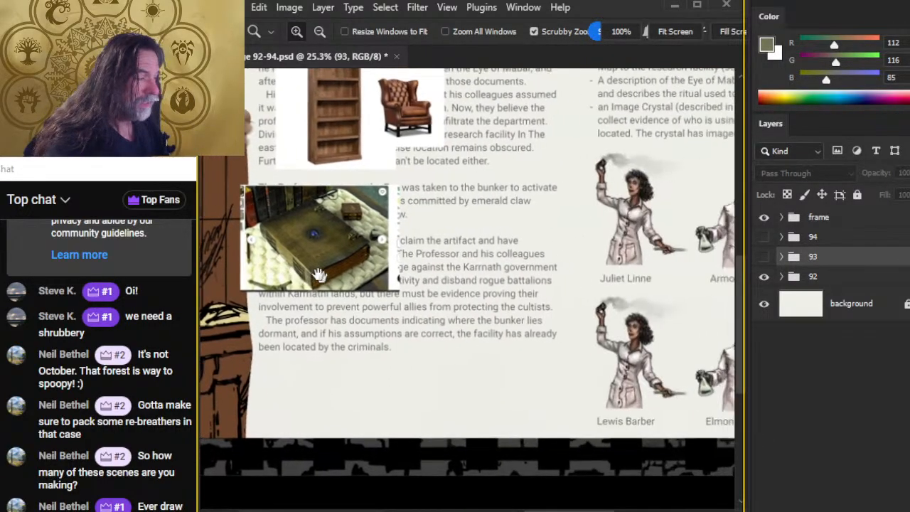
{"action": "left_click_drag", "start_coordinate": [559, 293], "coordinate": [375, 278]}
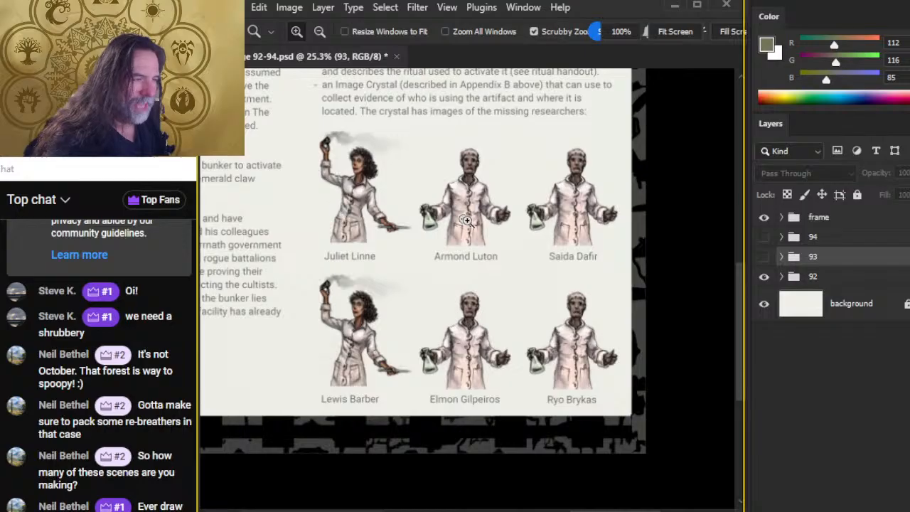
{"action": "left_click", "coordinate": [434, 226]}
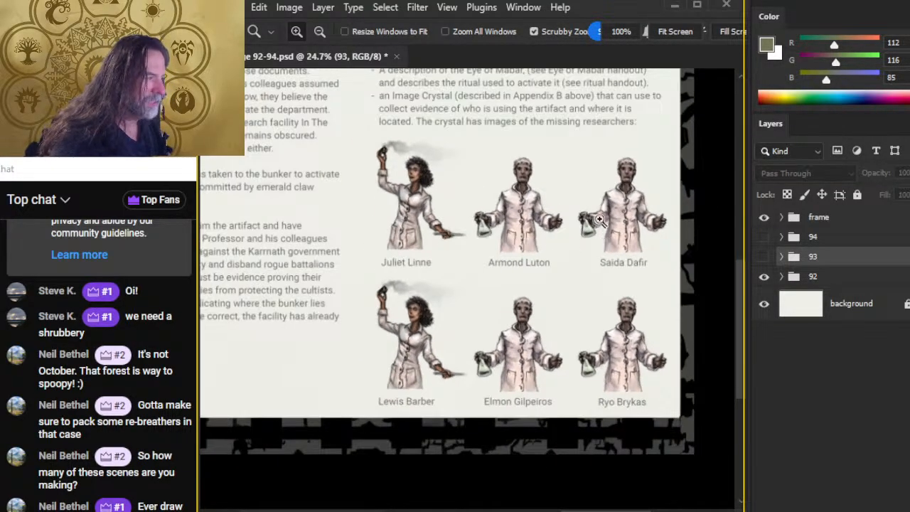
{"action": "left_click_drag", "start_coordinate": [601, 222], "coordinate": [506, 278]}
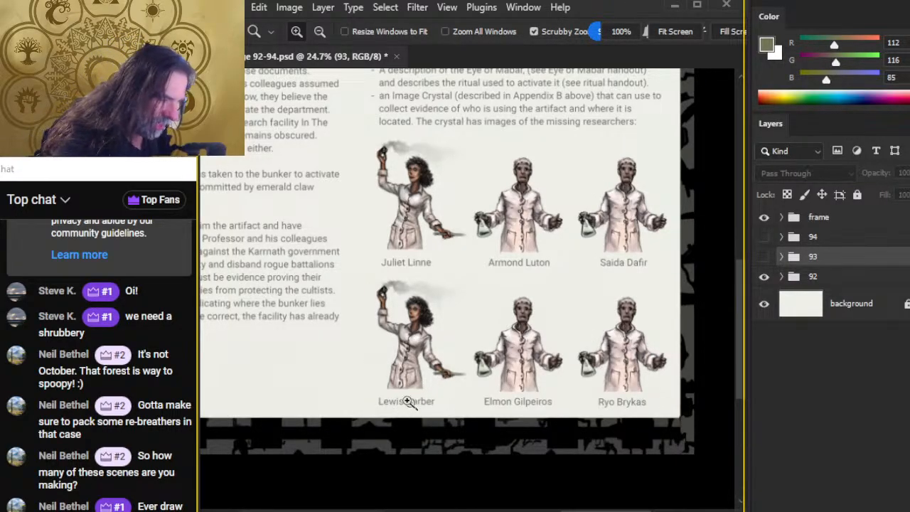
{"action": "left_click_drag", "start_coordinate": [407, 403], "coordinate": [415, 402]}
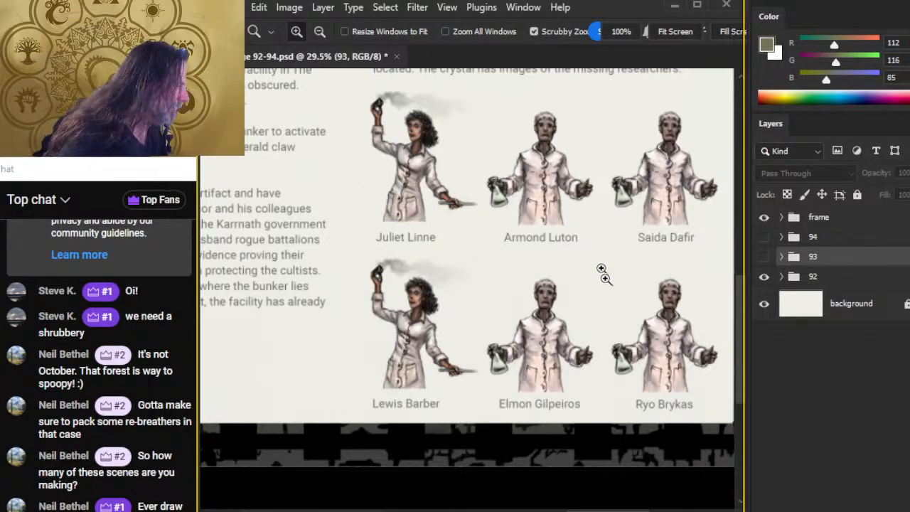
{"action": "scroll", "coordinate": [605, 277], "scroll_direction": "right", "scroll_amount": 2}
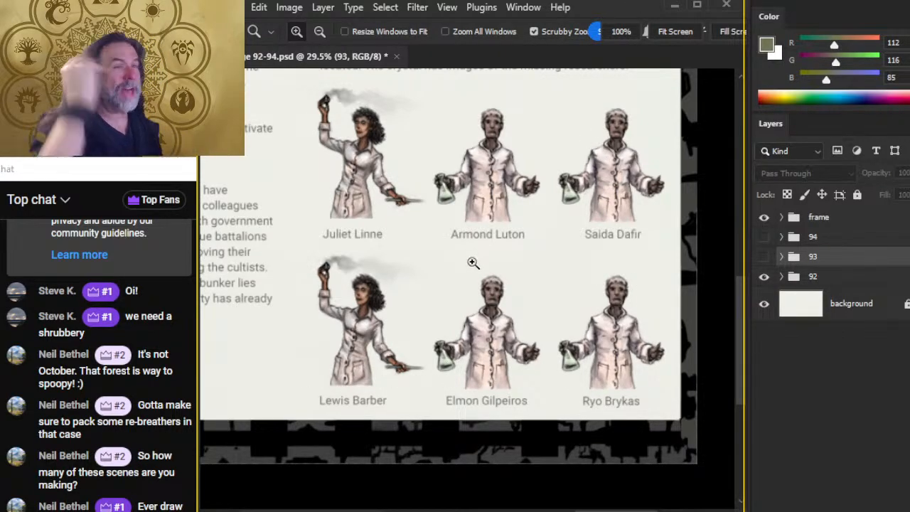
{"action": "scroll", "coordinate": [547, 276], "scroll_direction": "down", "scroll_amount": 1}
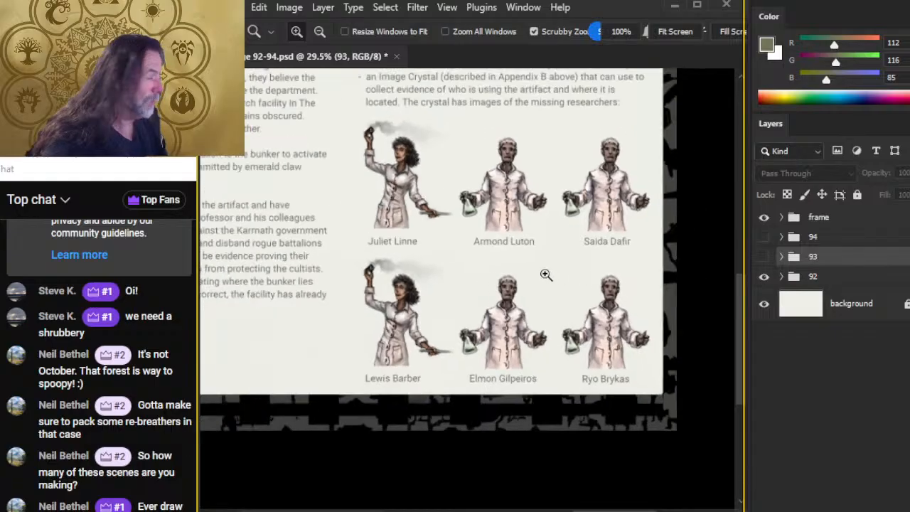
Compare page 93's encounter text with page 92's researcher portraits, and review the page 92 layout around the professor illustration
{"action": "left_click", "coordinate": [764, 256]}
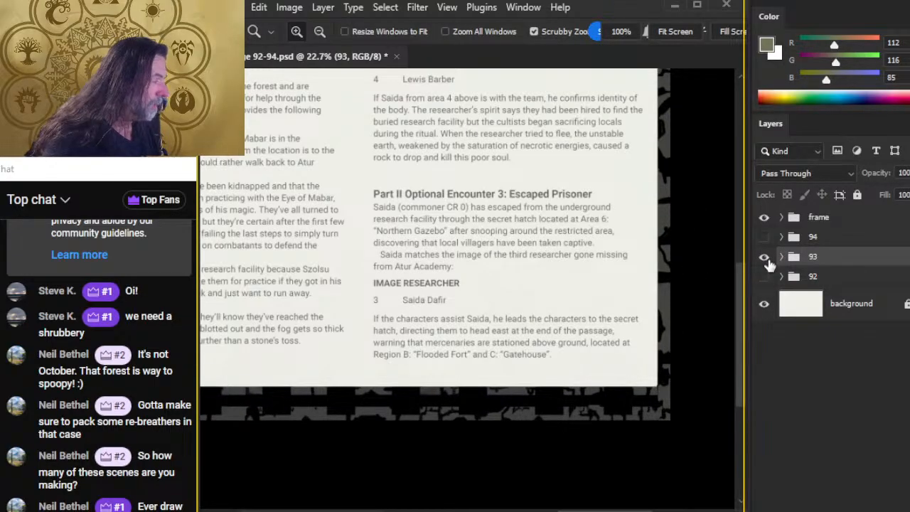
{"action": "left_click", "coordinate": [764, 257]}
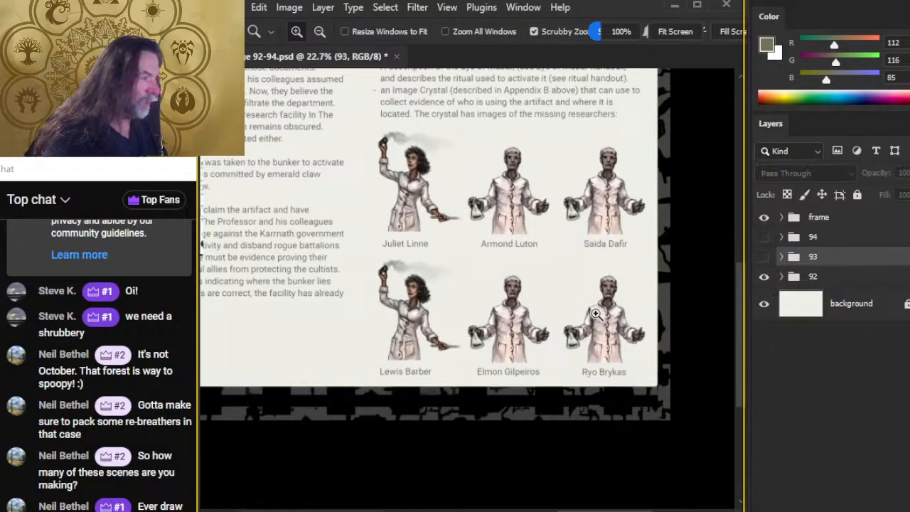
{"action": "scroll", "coordinate": [451, 304], "scroll_direction": "down", "scroll_amount": 2}
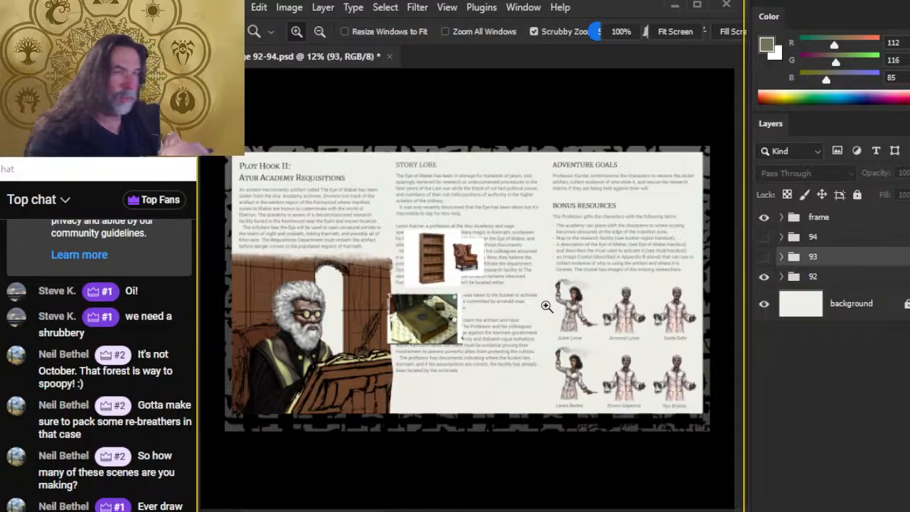
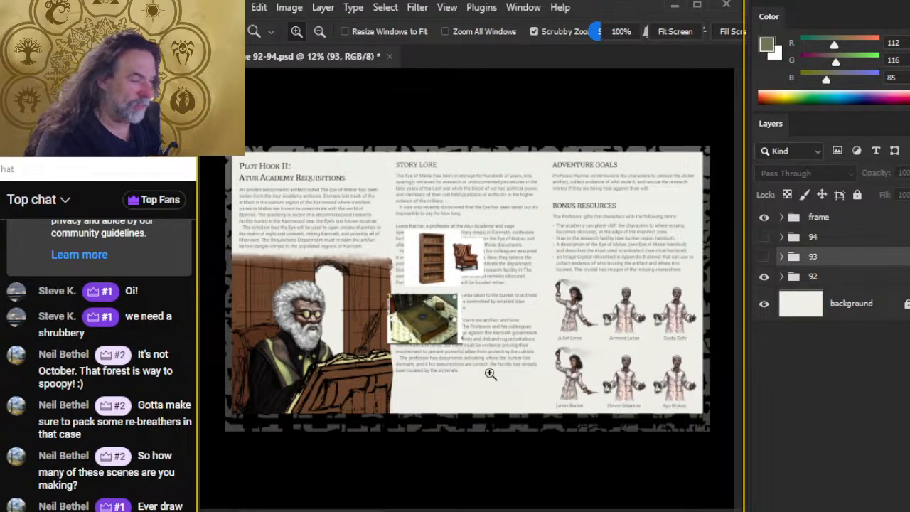
{"action": "left_click", "coordinate": [442, 393]}
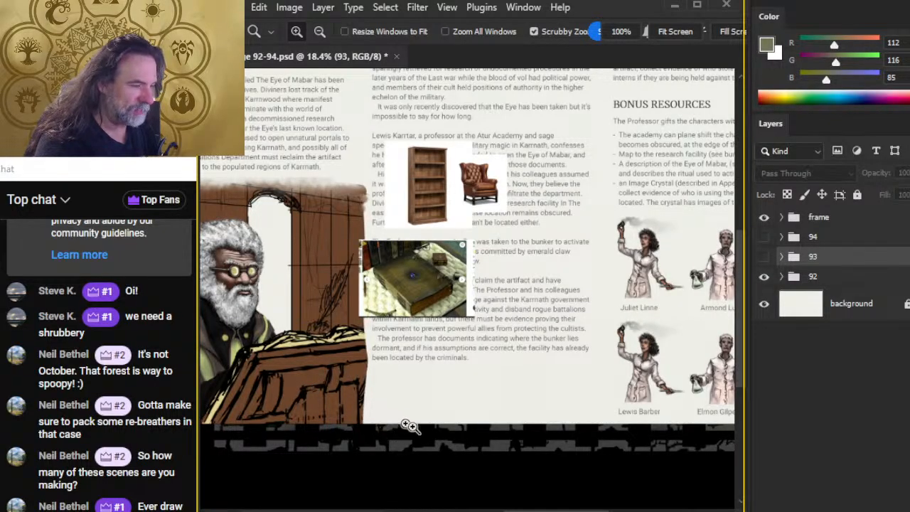
{"action": "left_click_drag", "start_coordinate": [416, 400], "coordinate": [592, 503]}
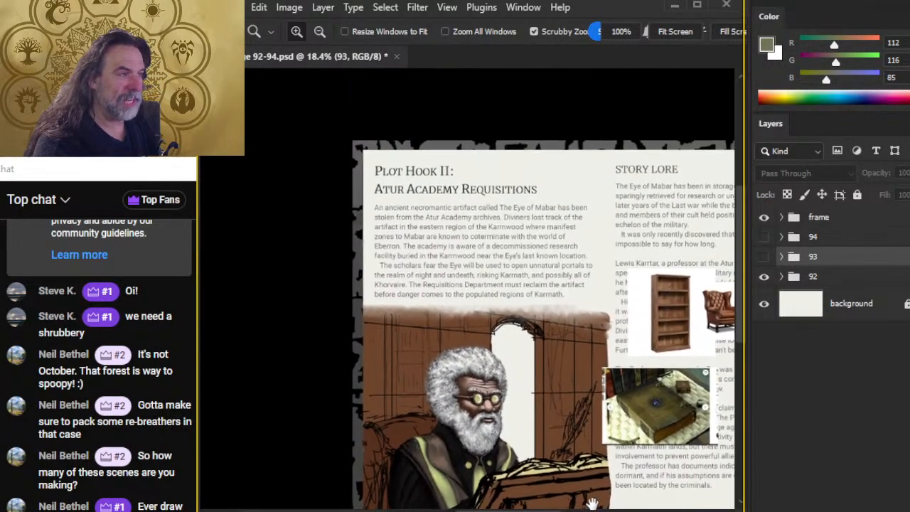
Hide the page 92 group and show the page 93 group to return to the misty forest illustration
{"action": "left_click_drag", "start_coordinate": [601, 238], "coordinate": [553, 304]}
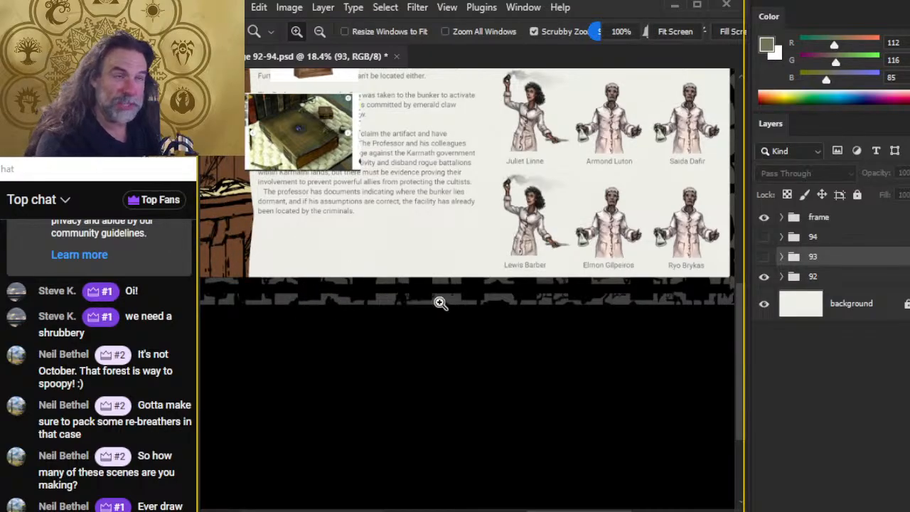
{"action": "left_click_drag", "start_coordinate": [553, 315], "coordinate": [478, 325]}
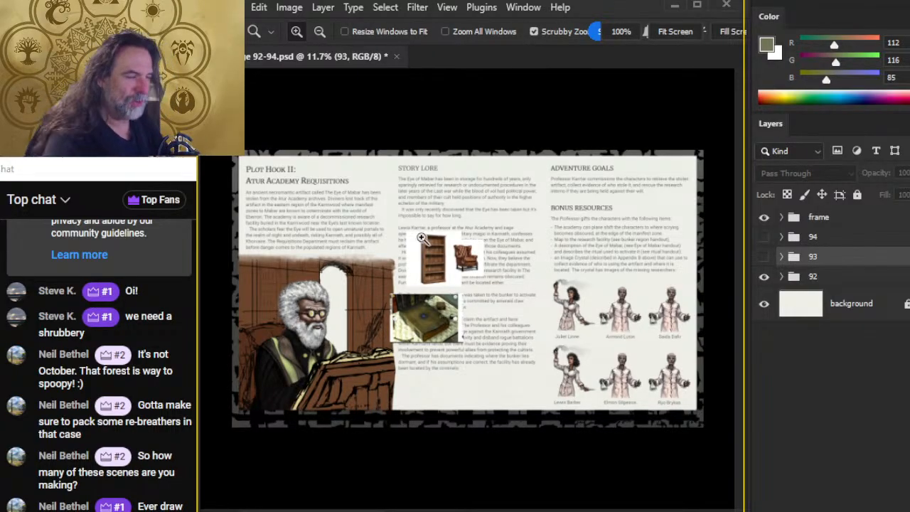
{"action": "left_click", "coordinate": [764, 276]}
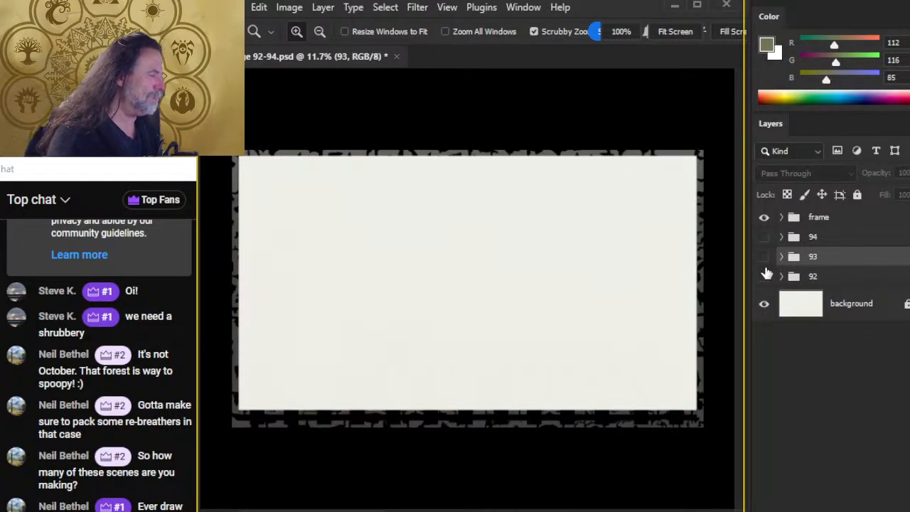
{"action": "left_click", "coordinate": [763, 257]}
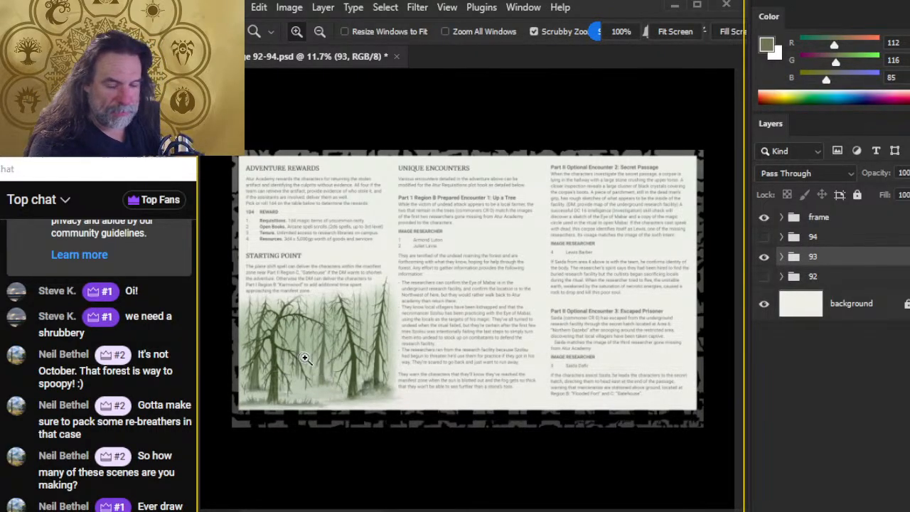
{"action": "left_click", "coordinate": [334, 351]}
{"action": "left_click", "coordinate": [451, 313]}
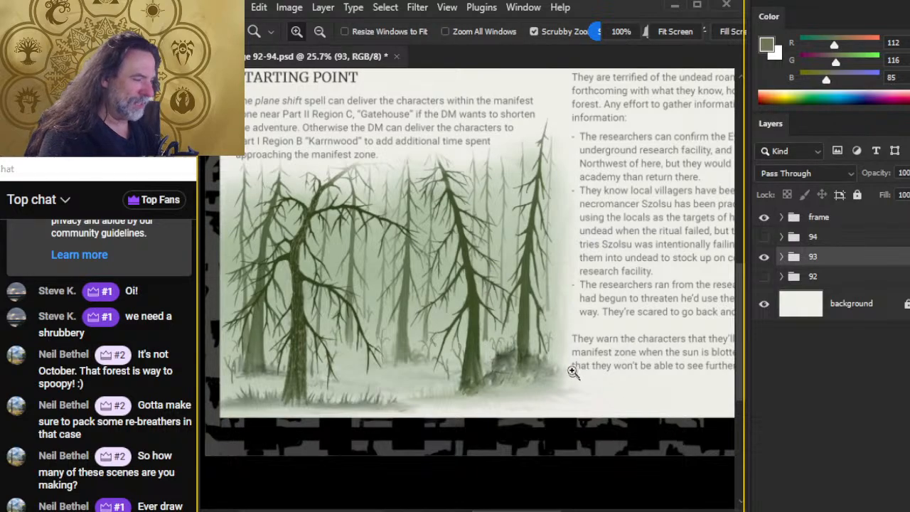
Expand the page 93 group, identify the front tree's bark texture layer by toggling layer visibility, and select that layer
{"action": "left_click", "coordinate": [782, 258]}
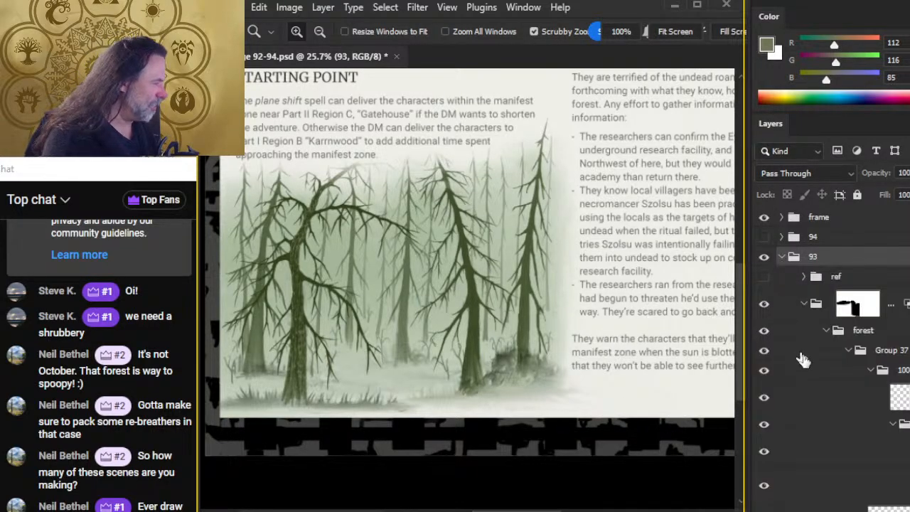
{"action": "scroll", "coordinate": [765, 320], "scroll_direction": "down", "scroll_amount": 3}
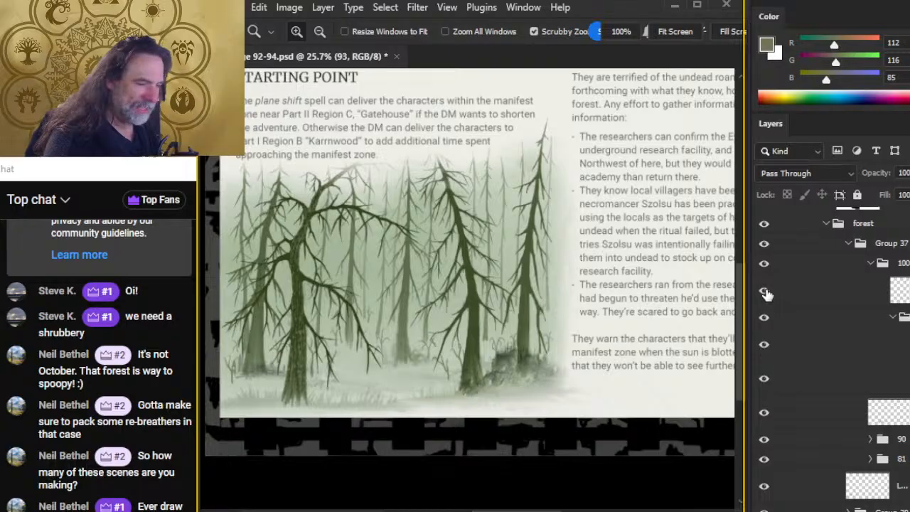
{"action": "left_click", "coordinate": [765, 291]}
{"action": "left_click", "coordinate": [769, 345]}
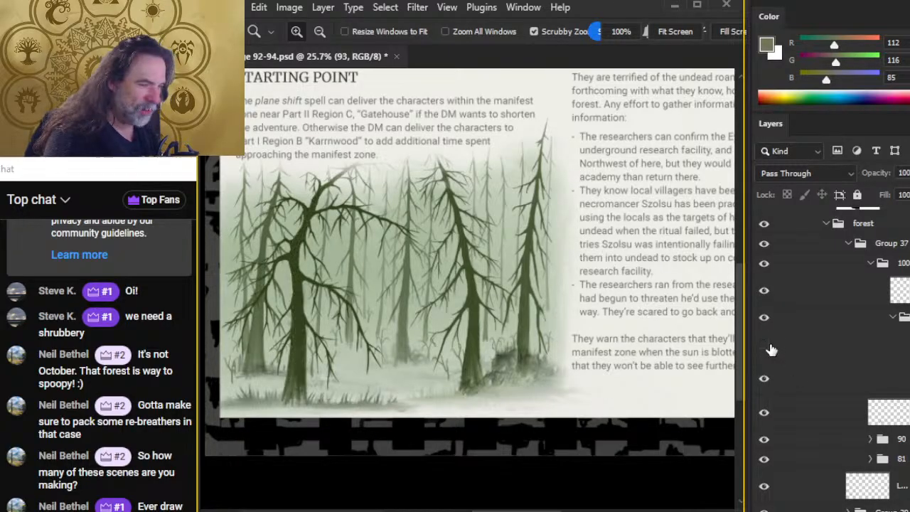
{"action": "left_click", "coordinate": [768, 345]}
{"action": "left_click", "coordinate": [798, 345]}
Paint fine bark strokes along the front tree's long upper branch with a 40 px brush, cleaning up where it meets the trunk
{"action": "left_click", "coordinate": [319, 357]}
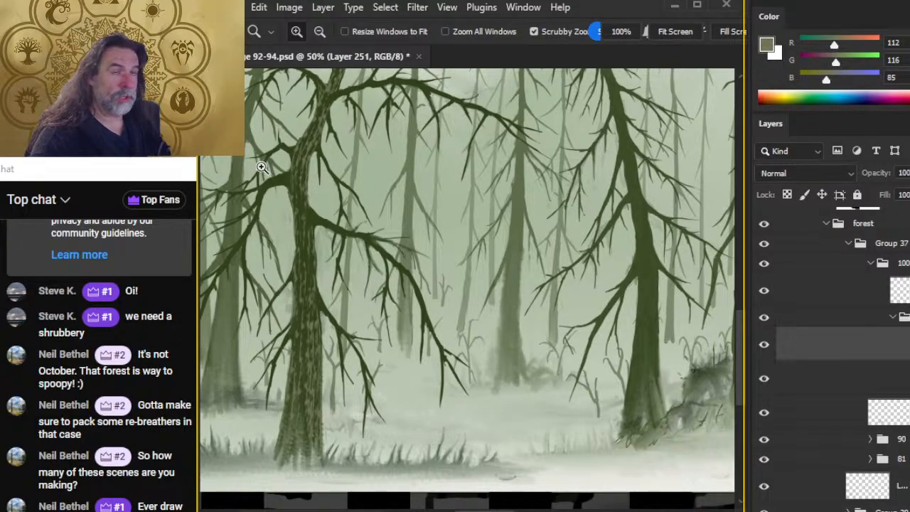
{"action": "left_click", "coordinate": [370, 148]}
{"action": "left_click", "coordinate": [350, 164]}
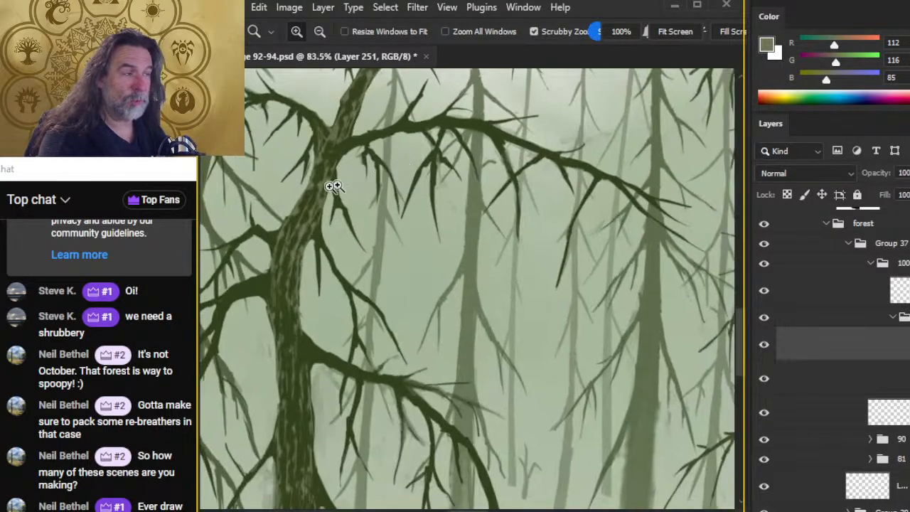
{"action": "key", "text": "b"}
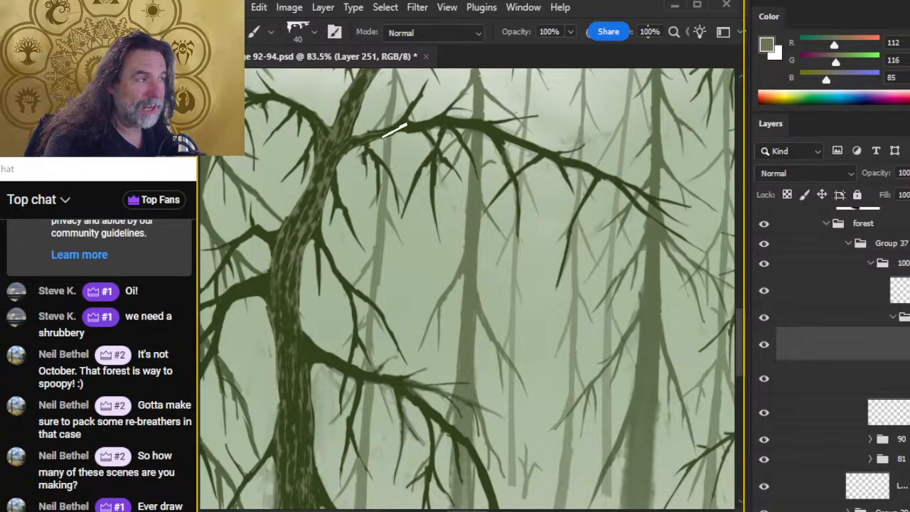
{"action": "key", "text": "bracketleft"}
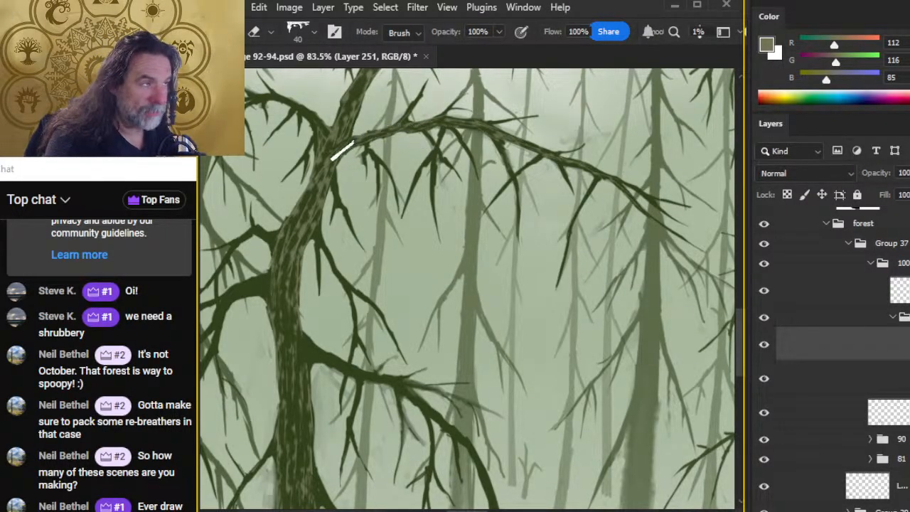
{"action": "key", "text": "e"}
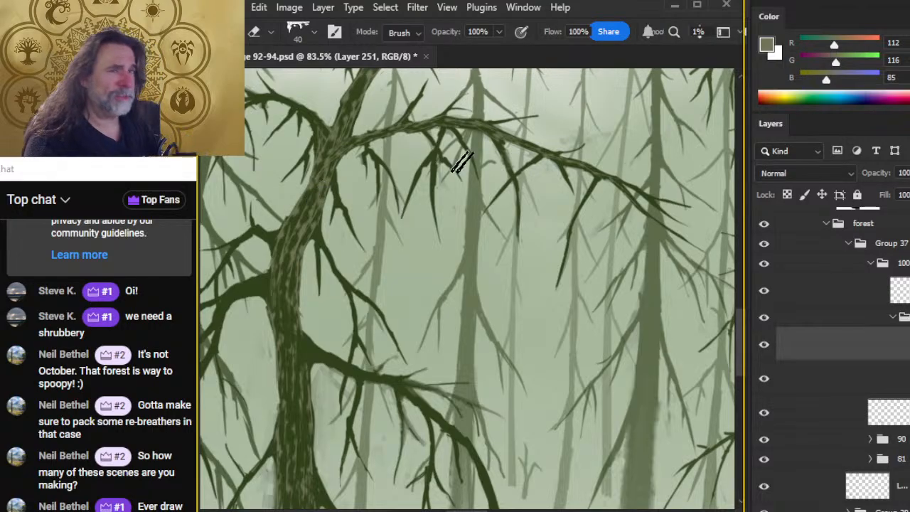
Extend the bark strokes over the front tree's leaning crown and its arching upper left branch
{"action": "left_click_drag", "start_coordinate": [376, 187], "coordinate": [425, 298]}
{"action": "key", "text": "b"}
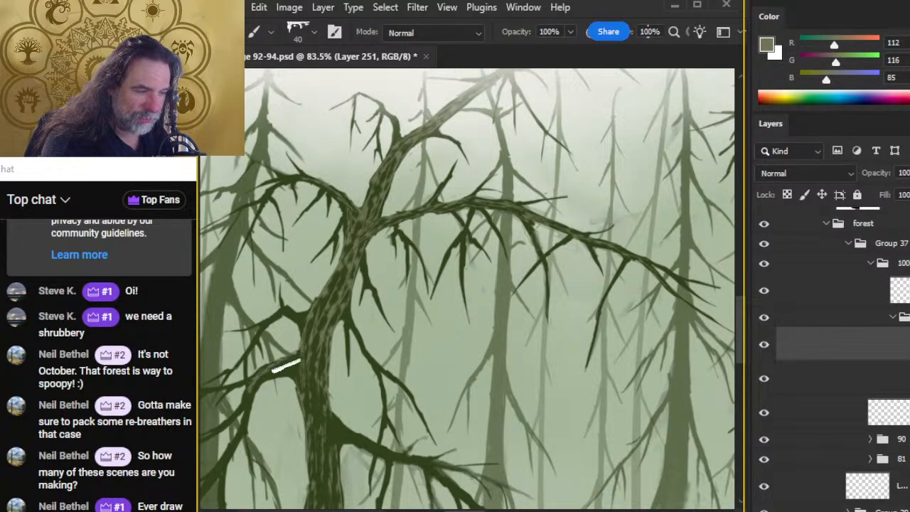
{"action": "mouse_move", "coordinate": [325, 370]}
{"action": "left_mouse_down"}
{"action": "mouse_move", "coordinate": [406, 248]}
{"action": "mouse_move", "coordinate": [391, 294]}
{"action": "left_mouse_up"}
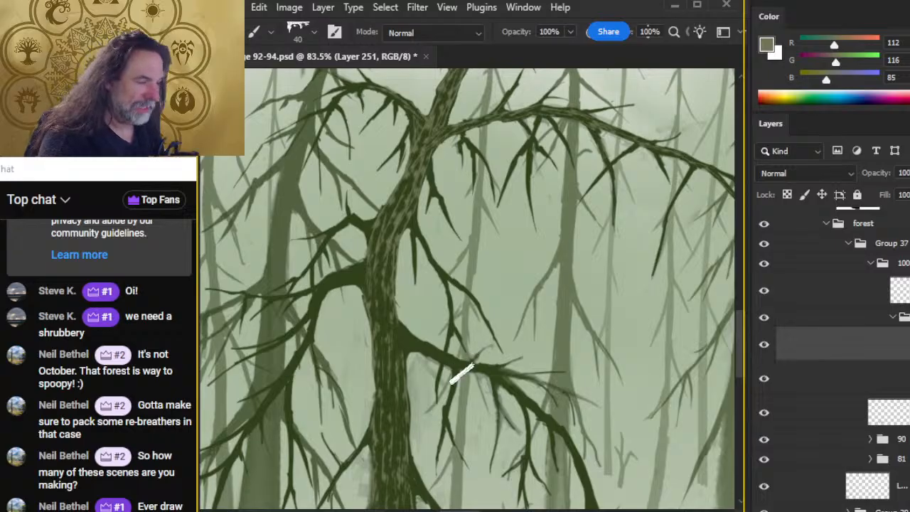
{"action": "left_click_drag", "start_coordinate": [460, 372], "coordinate": [356, 246]}
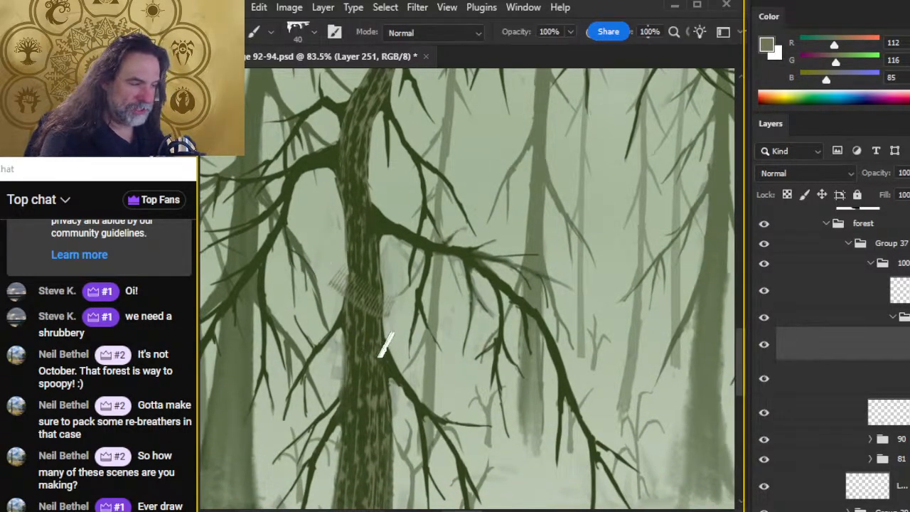
Refine the bark on the middle of the front trunk with the 40 px brush and an eraser enlarged to 50 px
{"action": "key", "text": "z"}
{"action": "left_click_drag", "start_coordinate": [507, 336], "coordinate": [514, 422]}
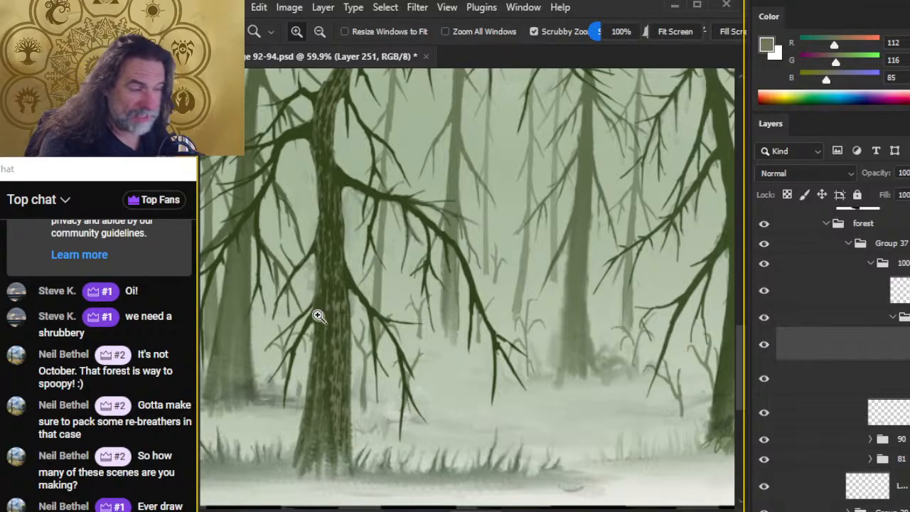
{"action": "left_click_drag", "start_coordinate": [315, 315], "coordinate": [360, 311]}
{"action": "key", "text": "b"}
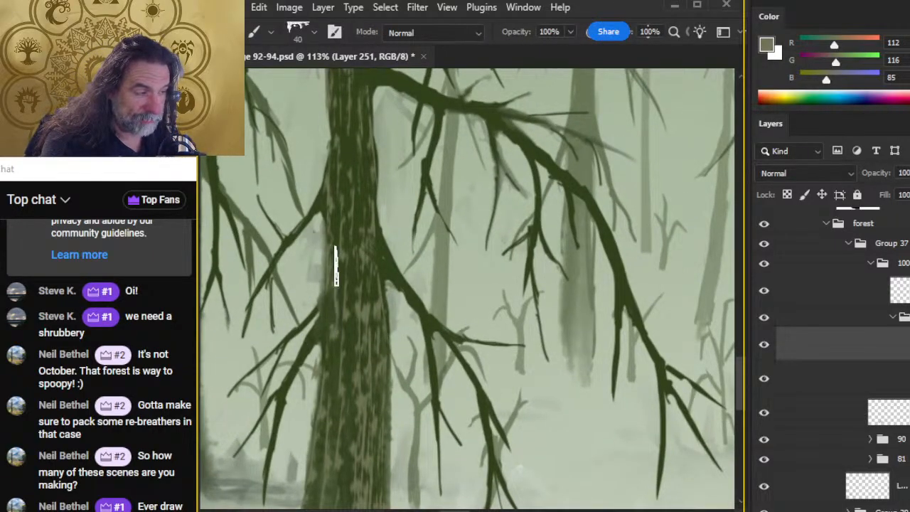
{"action": "key", "text": "e"}
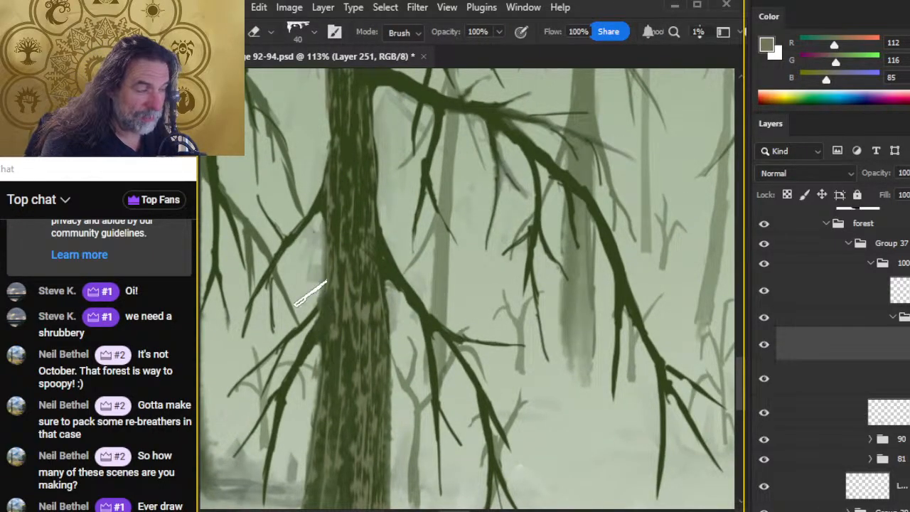
{"action": "key", "text": "bracketright"}
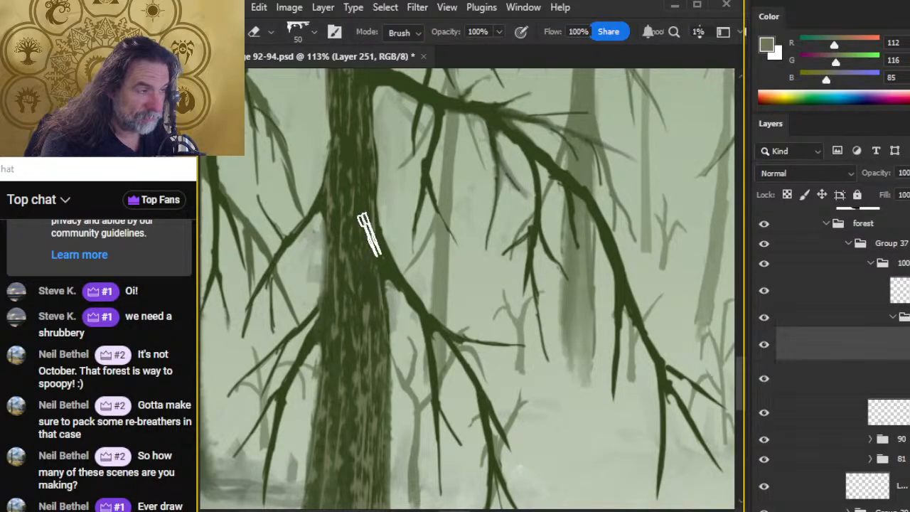
Blend the bark texture from the trunk into the base of the lowest right branch, alternating brush and eraser strokes
{"action": "key", "text": "b"}
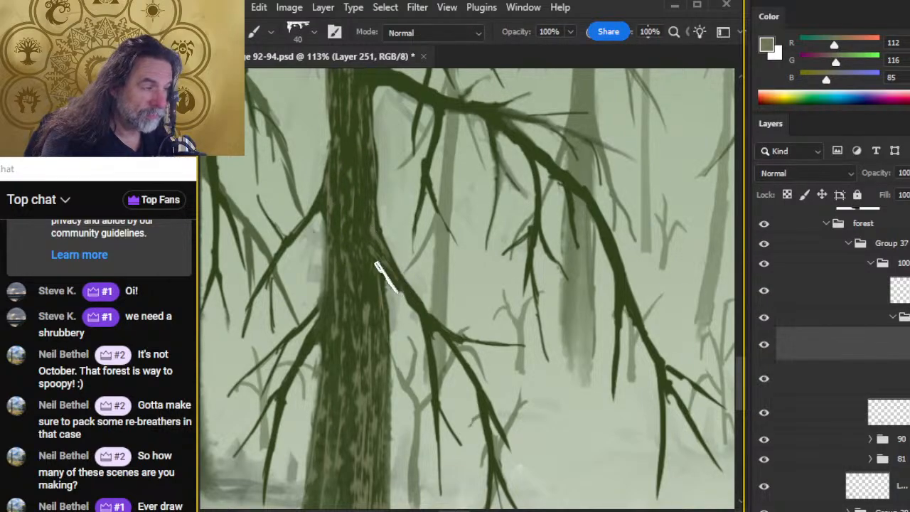
{"action": "key", "text": "e"}
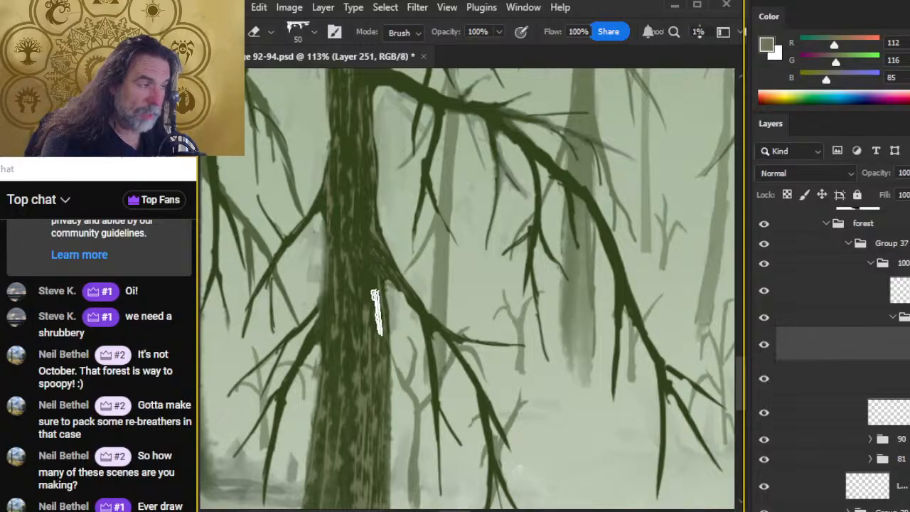
{"action": "key", "text": "b"}
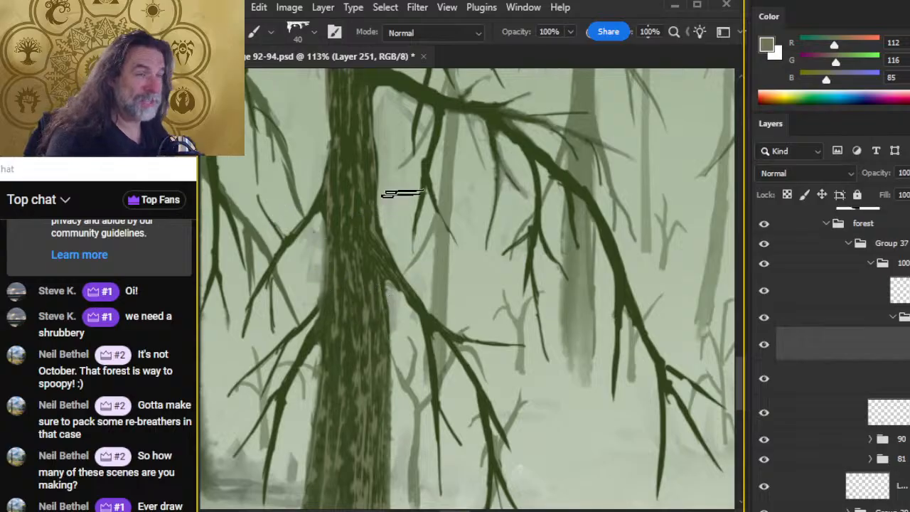
Rework the bark where the thick middle right branch leaves the trunk, erasing old marks and painting strokes that follow the branch
{"action": "left_click_drag", "start_coordinate": [400, 195], "coordinate": [439, 254]}
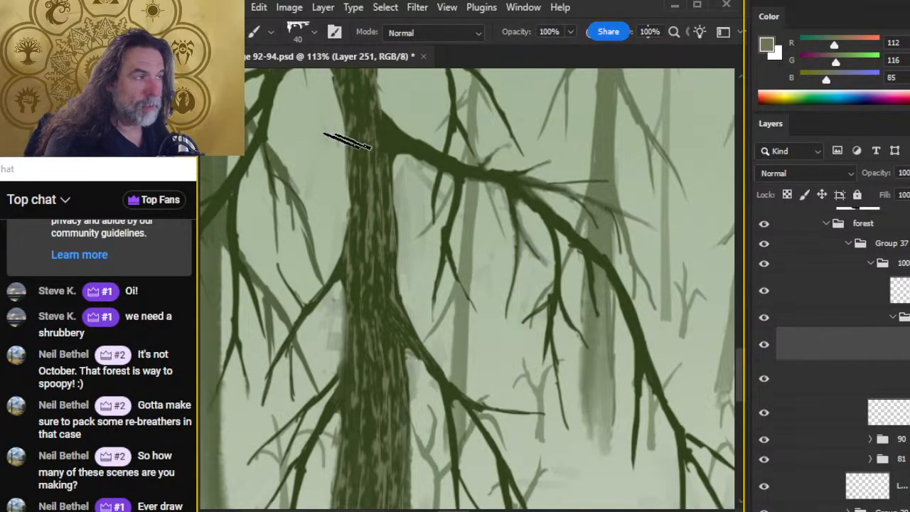
{"action": "key", "text": "e"}
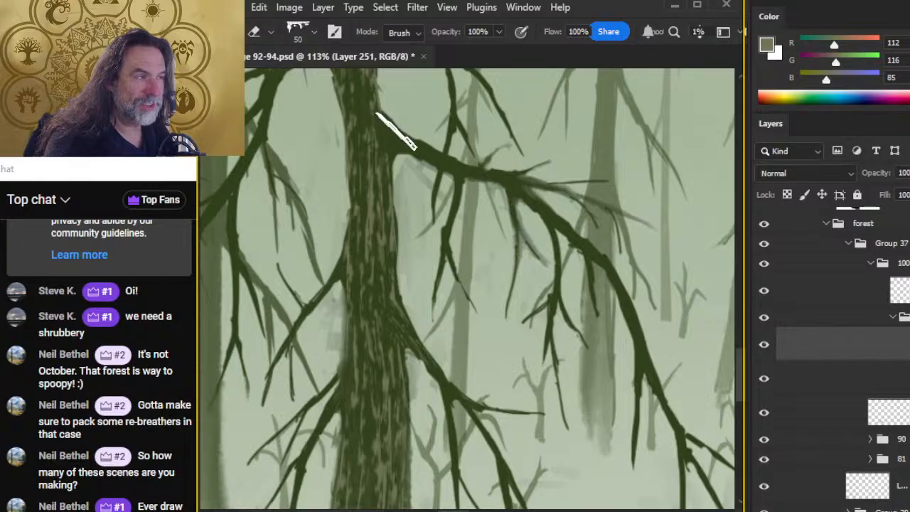
{"action": "key", "text": "b"}
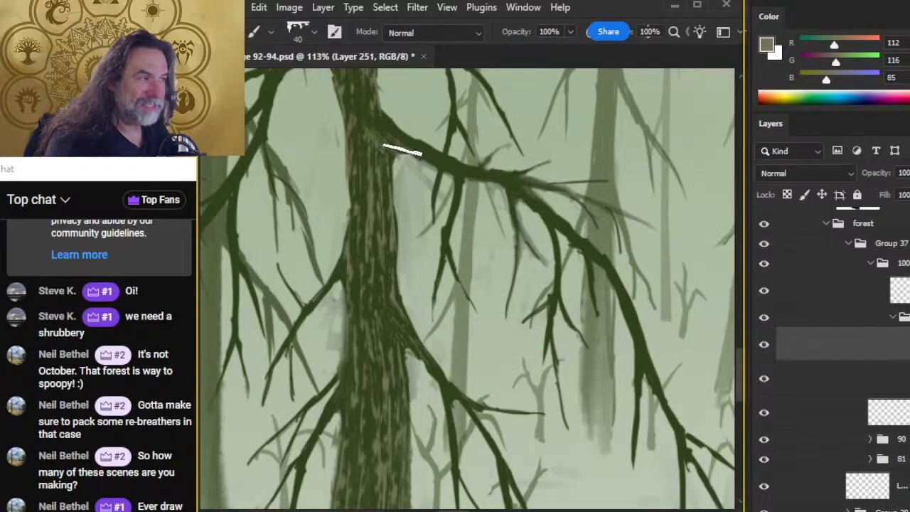
{"action": "key", "text": "e"}
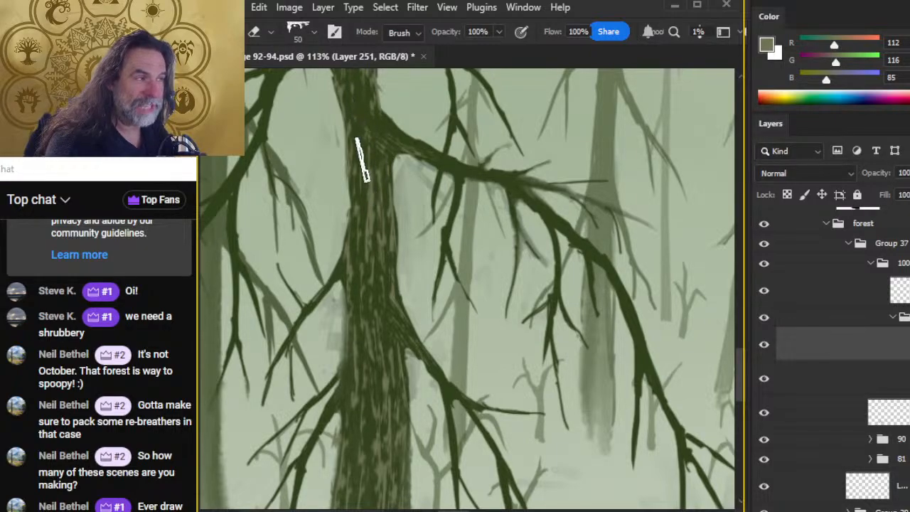
Paint bark strokes on the trunk above the middle right branch with a 45 px brush, and trim them with the eraser
{"action": "key", "text": "b"}
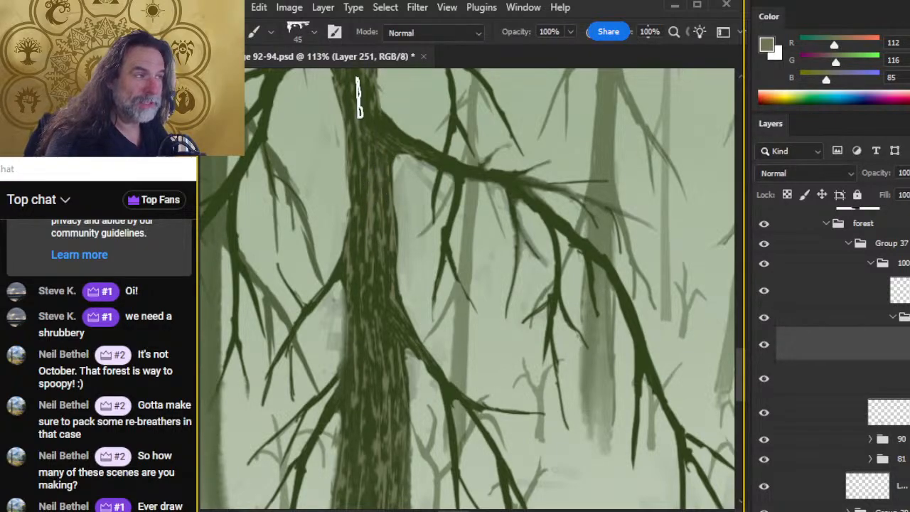
{"action": "left_click_drag", "start_coordinate": [370, 170], "coordinate": [398, 274]}
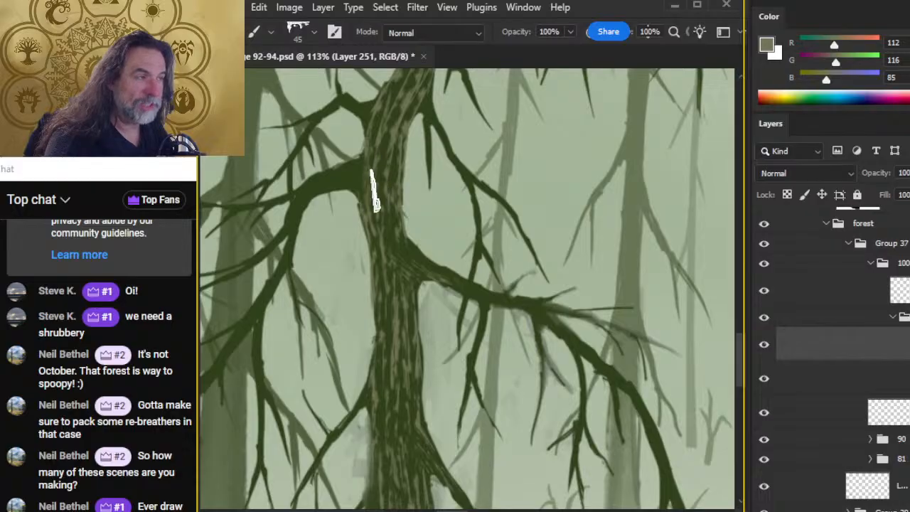
{"action": "key", "text": "e"}
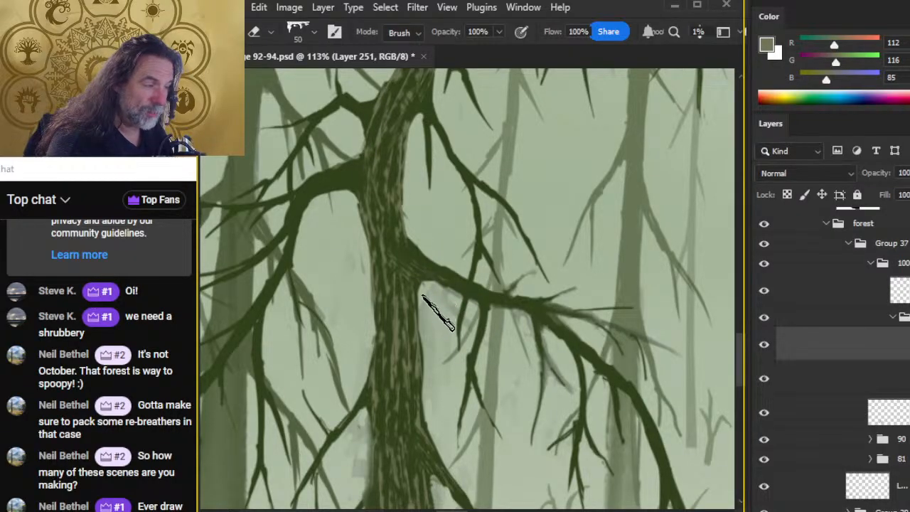
Examine the textured front tree up close and within the whole forest illustration
{"action": "key", "text": "z"}
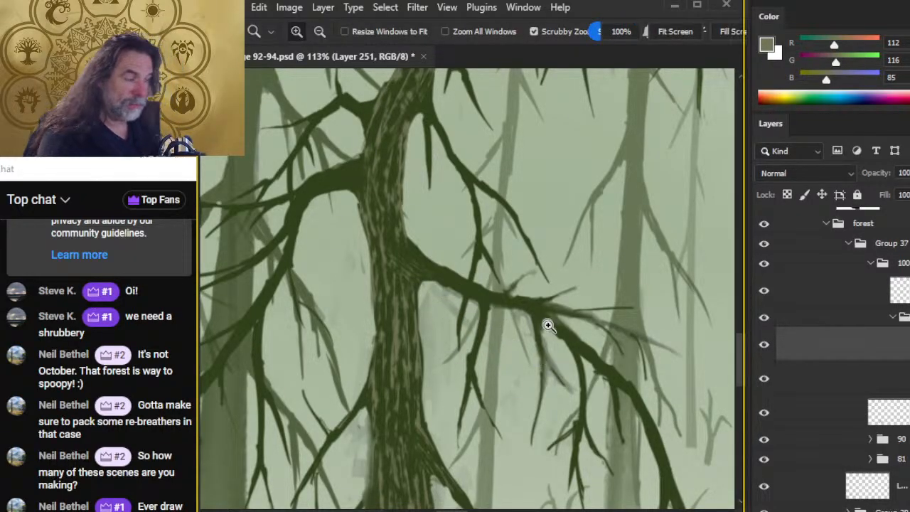
{"action": "left_click_drag", "start_coordinate": [601, 339], "coordinate": [557, 340]}
{"action": "left_click_drag", "start_coordinate": [581, 390], "coordinate": [545, 320]}
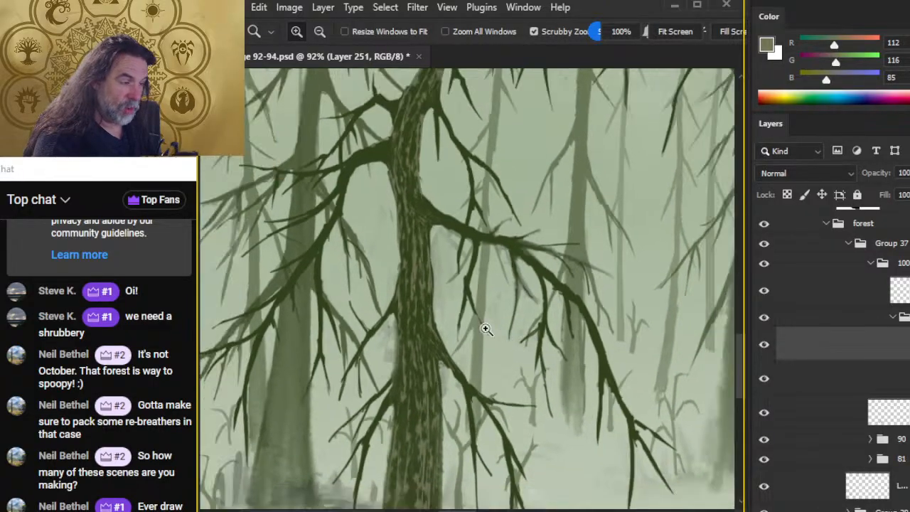
{"action": "mouse_move", "coordinate": [485, 329]}
{"action": "left_mouse_down"}
{"action": "mouse_move", "coordinate": [470, 320]}
{"action": "mouse_move", "coordinate": [477, 310]}
{"action": "mouse_move", "coordinate": [446, 294]}
{"action": "left_mouse_up"}
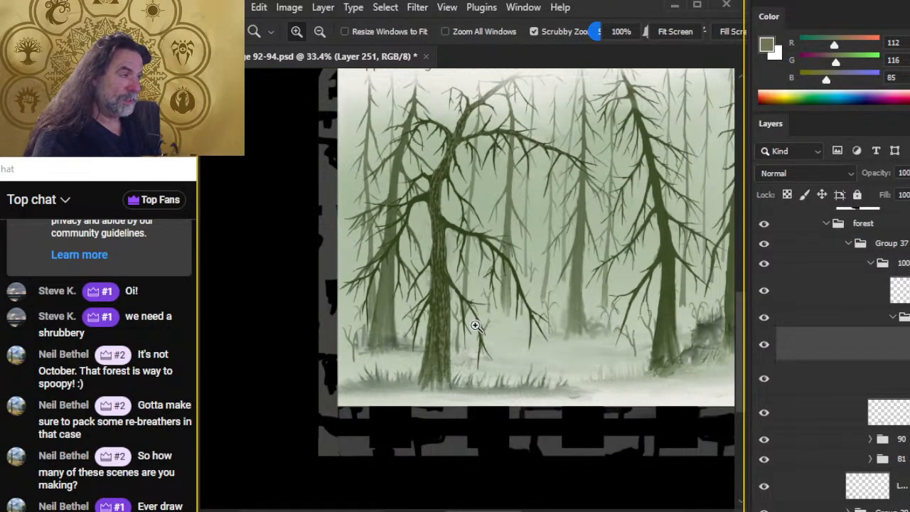
{"action": "left_click_drag", "start_coordinate": [439, 210], "coordinate": [500, 231]}
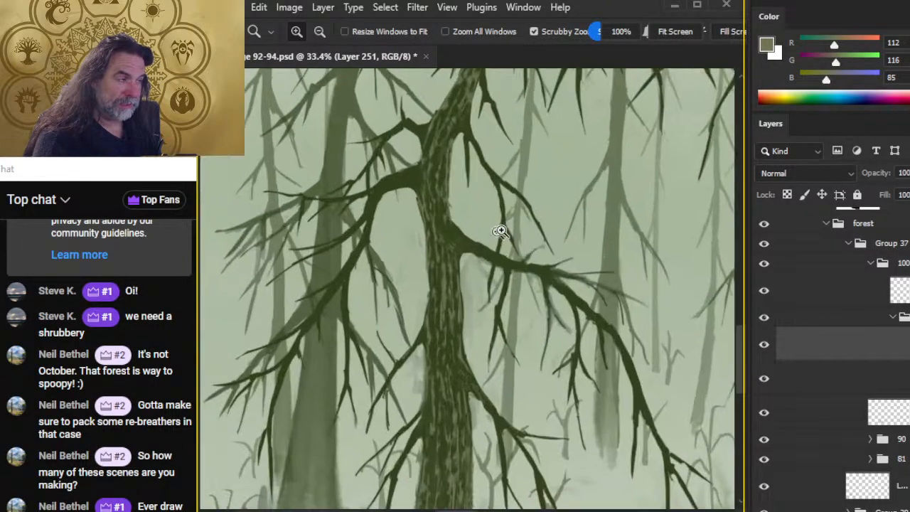
{"action": "left_click", "coordinate": [607, 330], "text": "alt"}
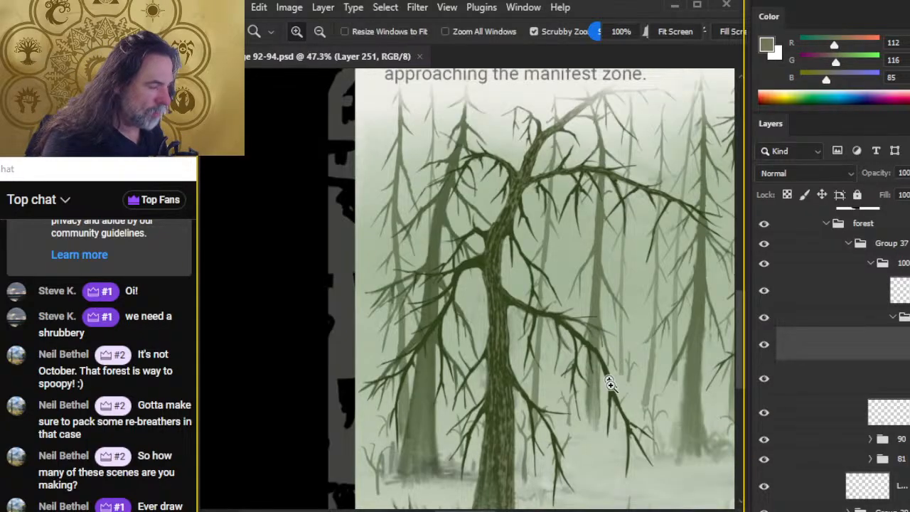
Examine the forest floor and the untextured trees beside the front tree, and the whole illustration against the page text
{"action": "mouse_move", "coordinate": [575, 414]}
{"action": "left_mouse_down"}
{"action": "mouse_move", "coordinate": [518, 265]}
{"action": "mouse_move", "coordinate": [488, 263]}
{"action": "left_mouse_up"}
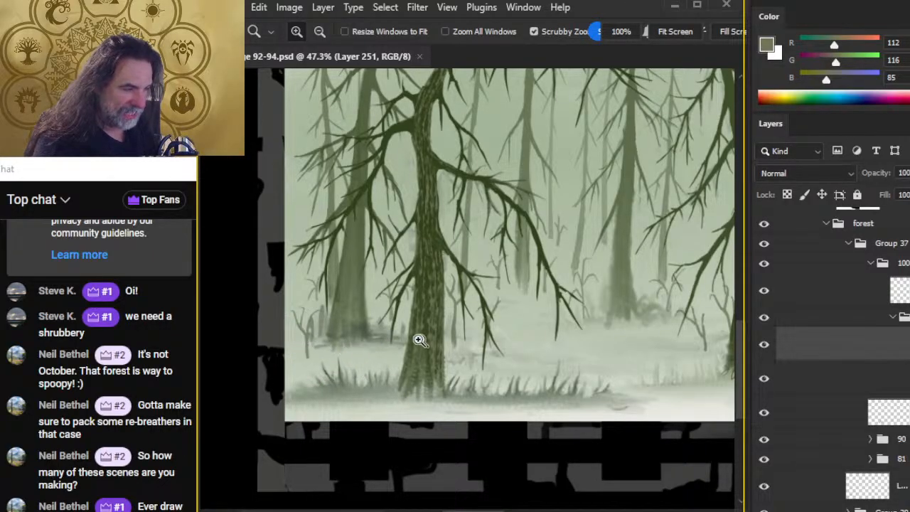
{"action": "left_click_drag", "start_coordinate": [621, 401], "coordinate": [379, 314]}
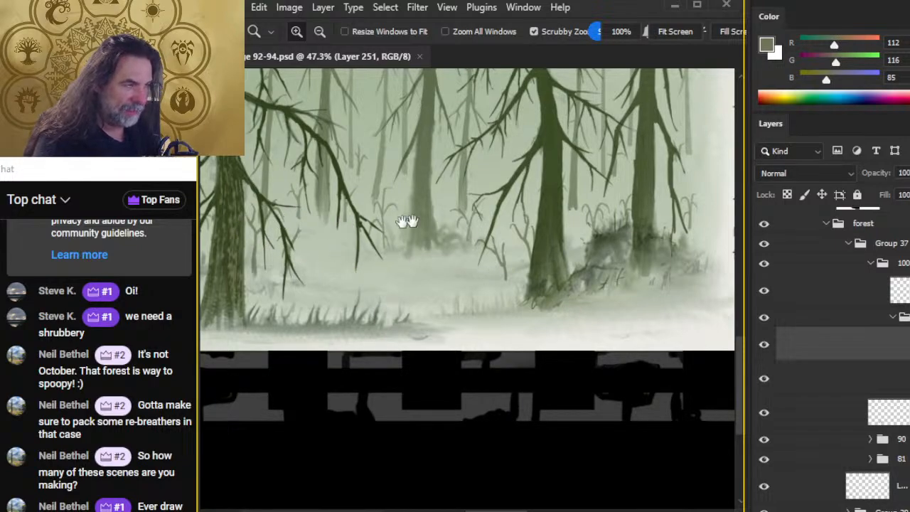
{"action": "left_click", "coordinate": [462, 211]}
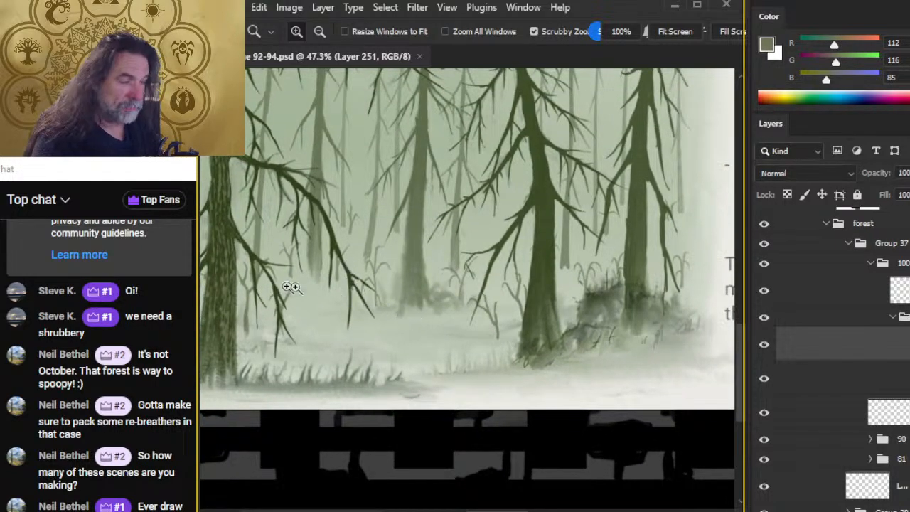
{"action": "left_click_drag", "start_coordinate": [462, 327], "coordinate": [417, 328]}
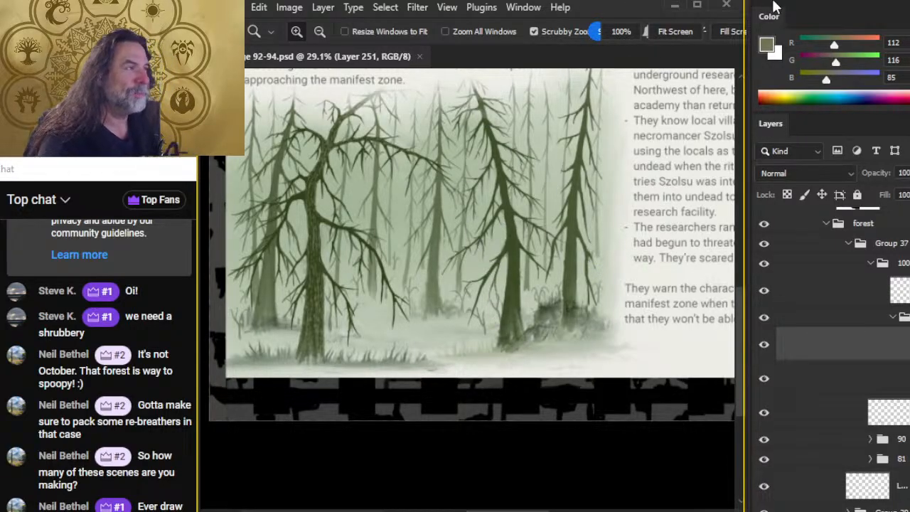
{"action": "scroll", "coordinate": [398, 214], "scroll_direction": "down", "scroll_amount": 3}
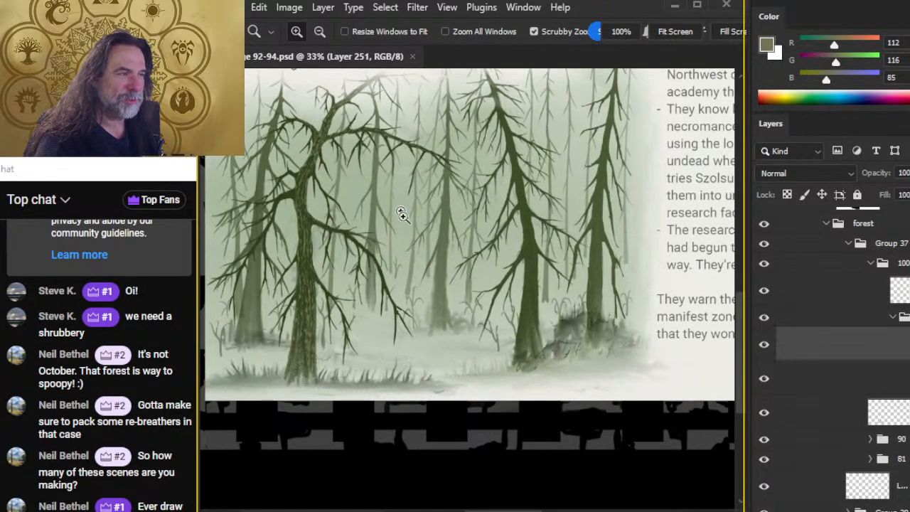
{"action": "left_click_drag", "start_coordinate": [469, 276], "coordinate": [489, 264]}
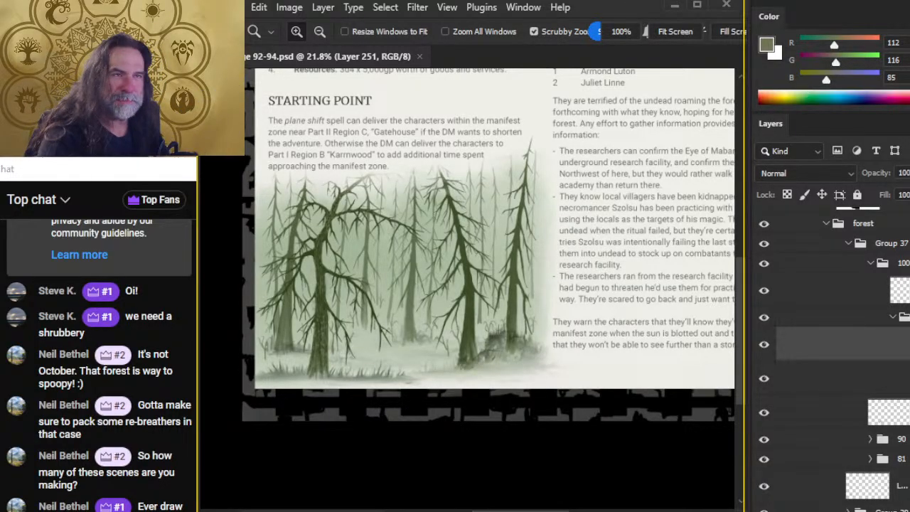
Switch to the OBS streaming window
{"action": "key", "text": "alt+Tab"}
{"action": "key", "text": "alt+Tab"}
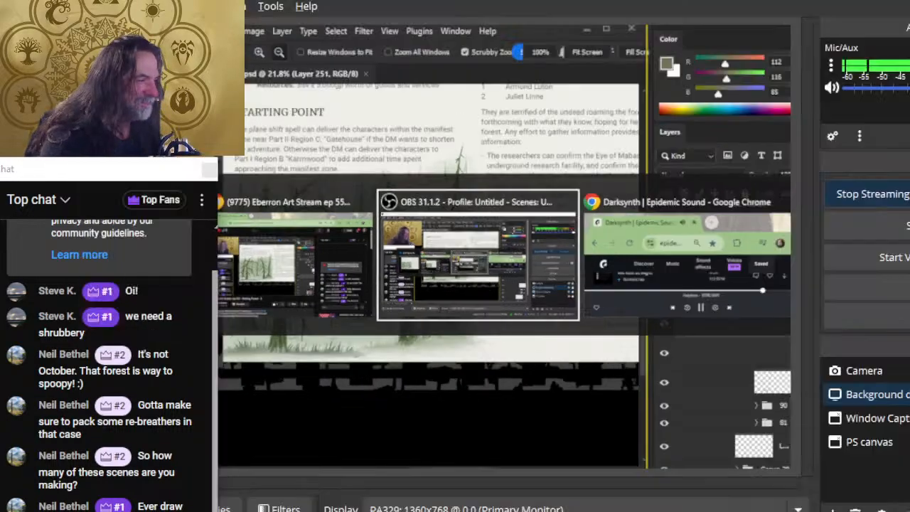